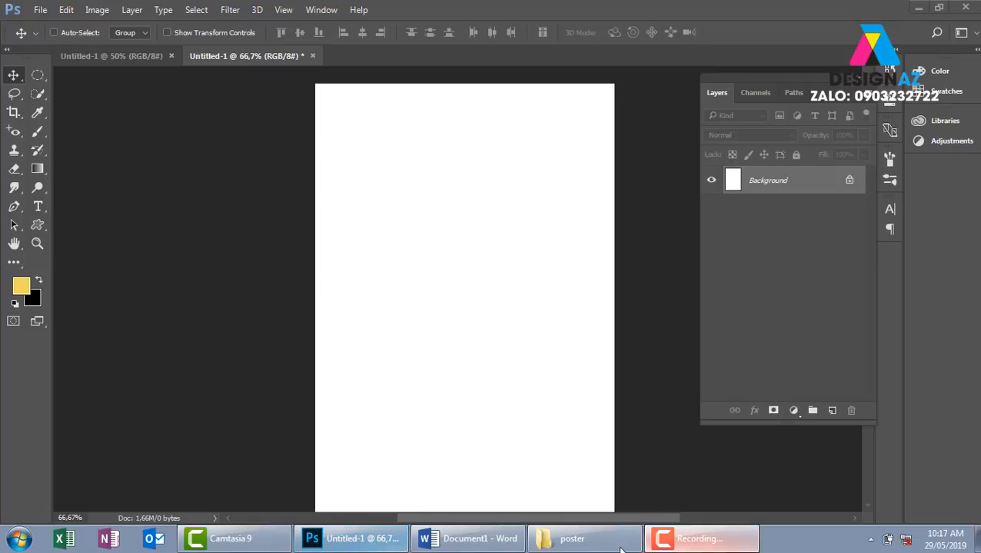
- Look over the source pictures in the poster folder, including the yogurt cup, strawberries and water images, then return to Photoshop
{"action": "left_click", "coordinate": [587, 539]}
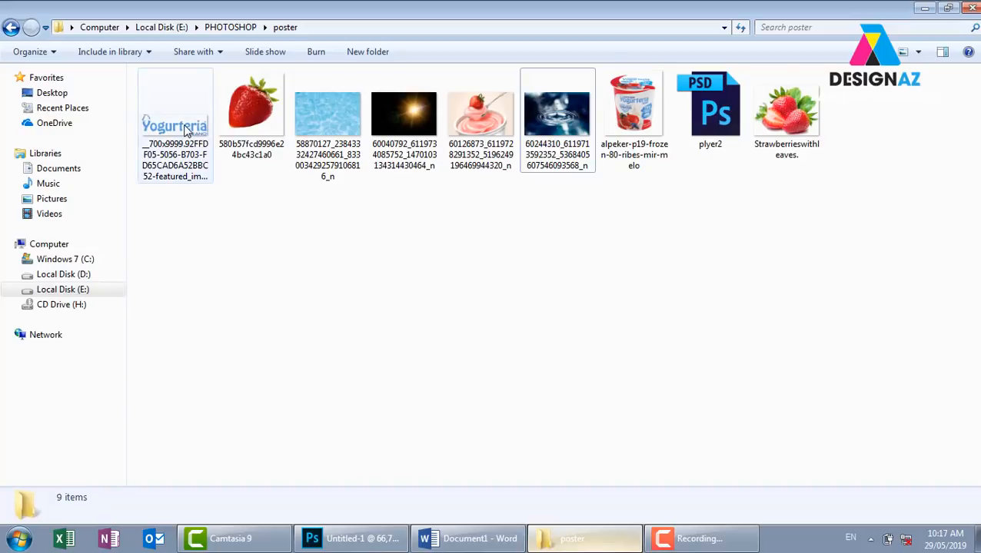
{"action": "left_click", "coordinate": [184, 127]}
{"action": "left_click", "coordinate": [247, 121]}
{"action": "left_click", "coordinate": [403, 116]}
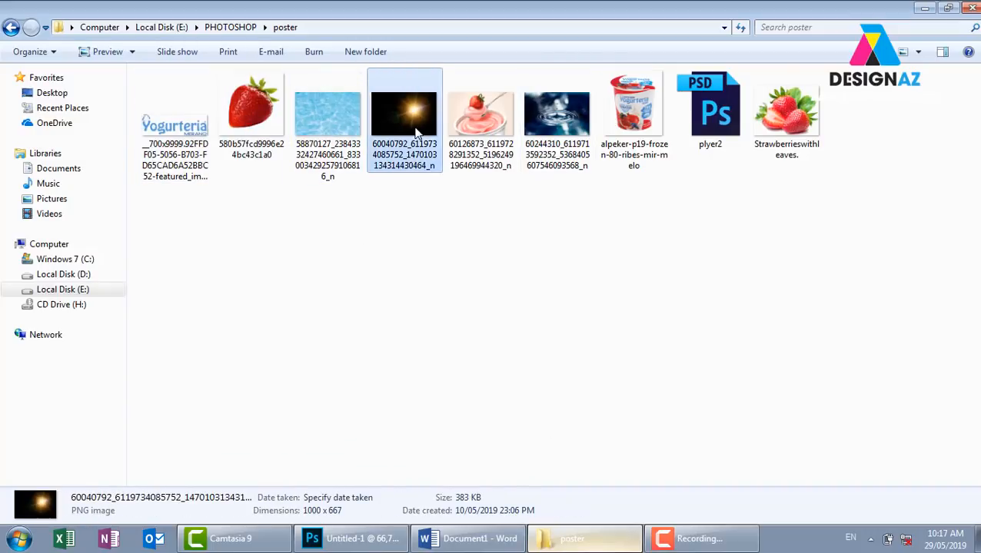
{"action": "left_click", "coordinate": [557, 115]}
{"action": "left_click", "coordinate": [694, 111]}
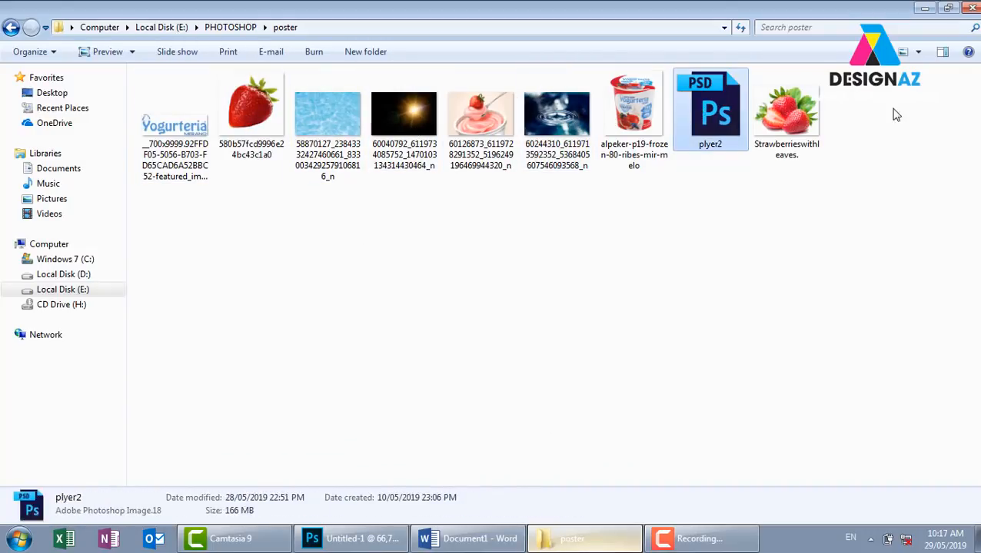
{"action": "left_click", "coordinate": [784, 112]}
{"action": "left_click", "coordinate": [638, 114]}
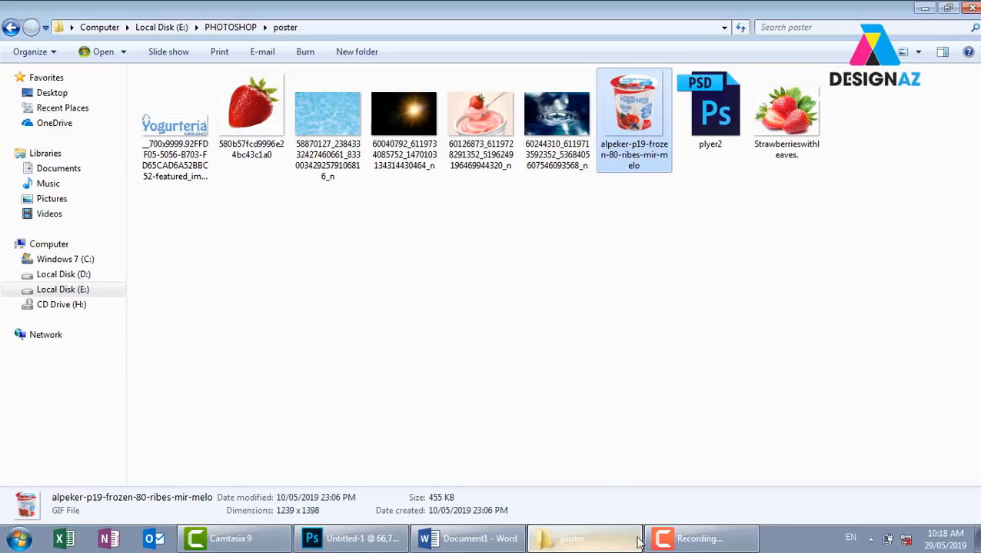
{"action": "left_click", "coordinate": [354, 539]}
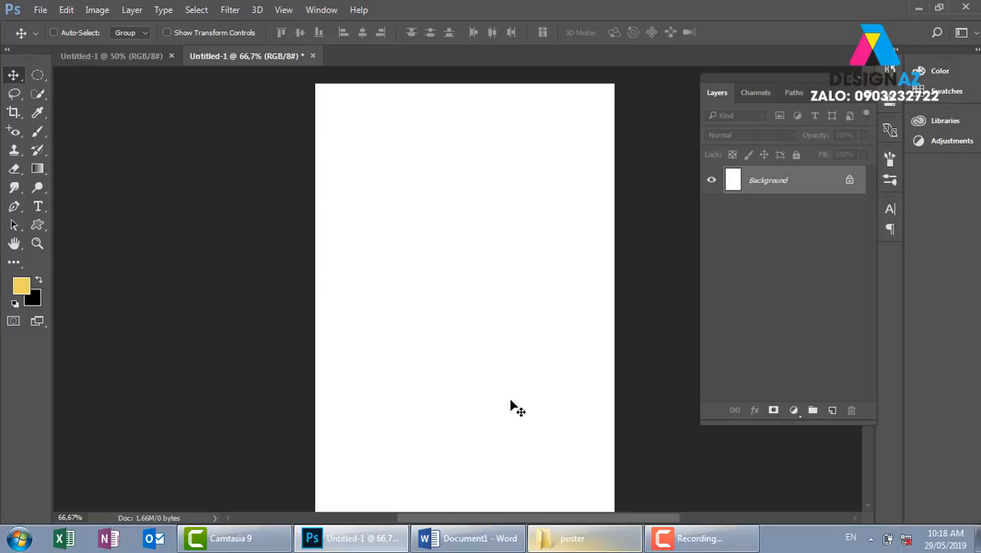
- Preview the poster folder's pictures at full size, from the pool water image through to Strawberrieswithleaves, and close the viewer
{"action": "left_click", "coordinate": [567, 540]}
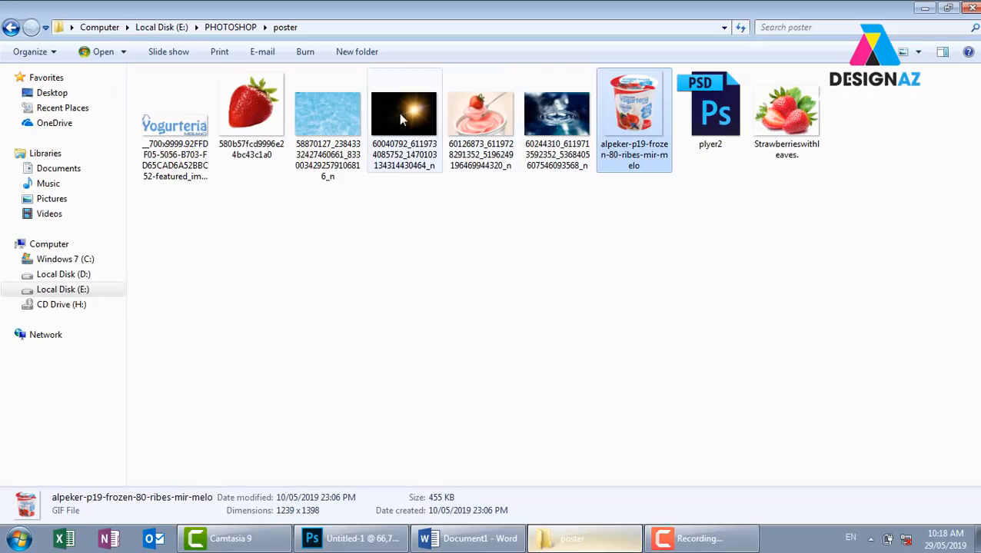
{"action": "left_click", "coordinate": [336, 130]}
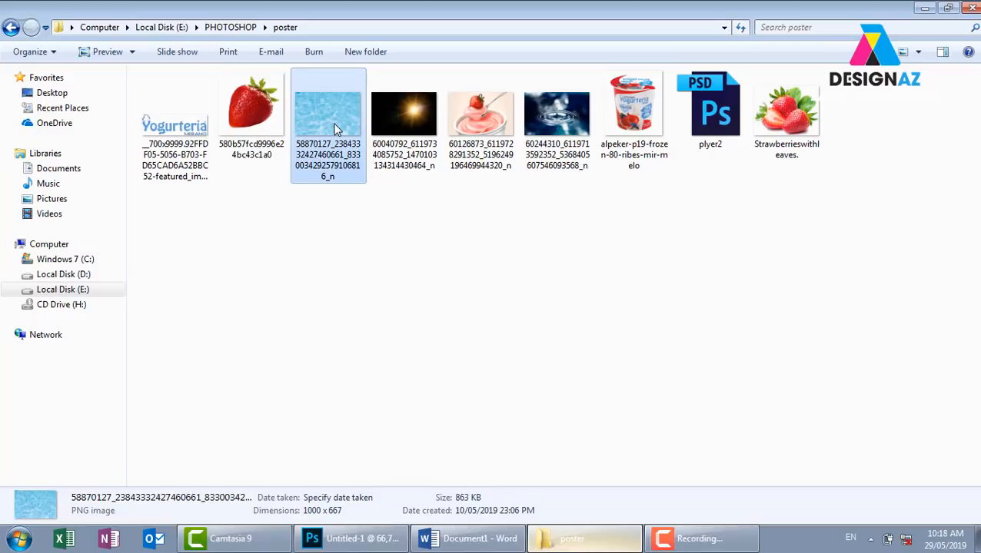
{"action": "double_click", "coordinate": [335, 129]}
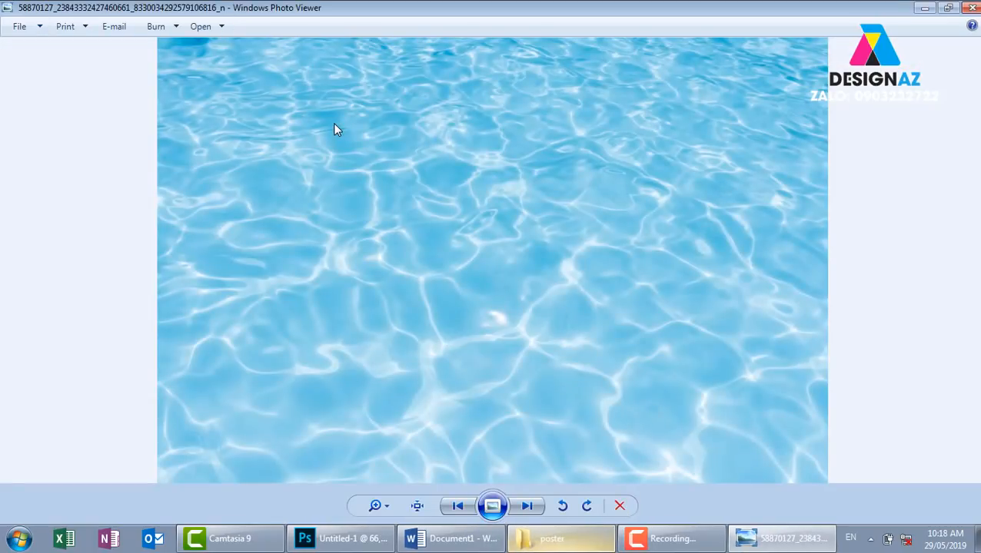
{"action": "scroll", "coordinate": [334, 129], "scroll_direction": "down", "scroll_amount": 1}
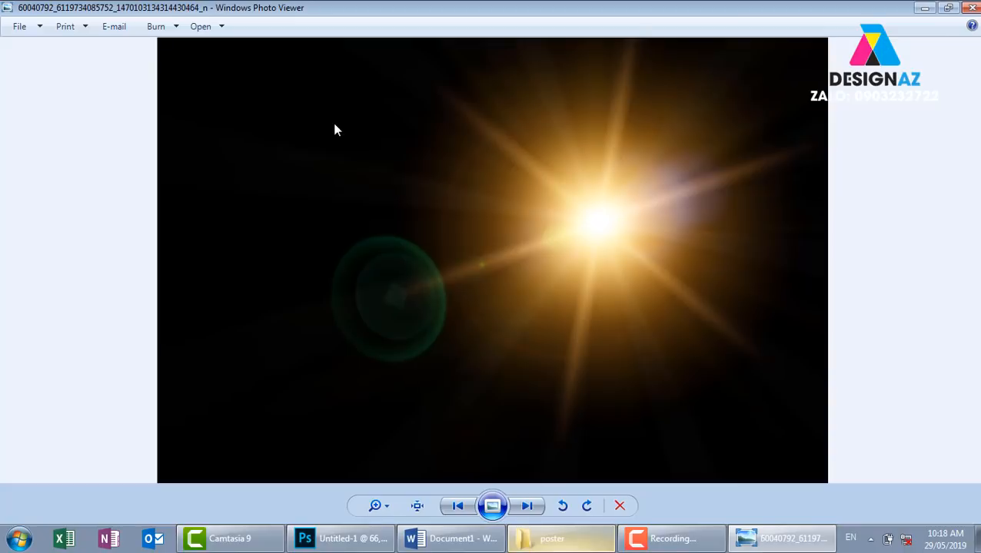
{"action": "scroll", "coordinate": [334, 129], "scroll_direction": "down", "scroll_amount": 1}
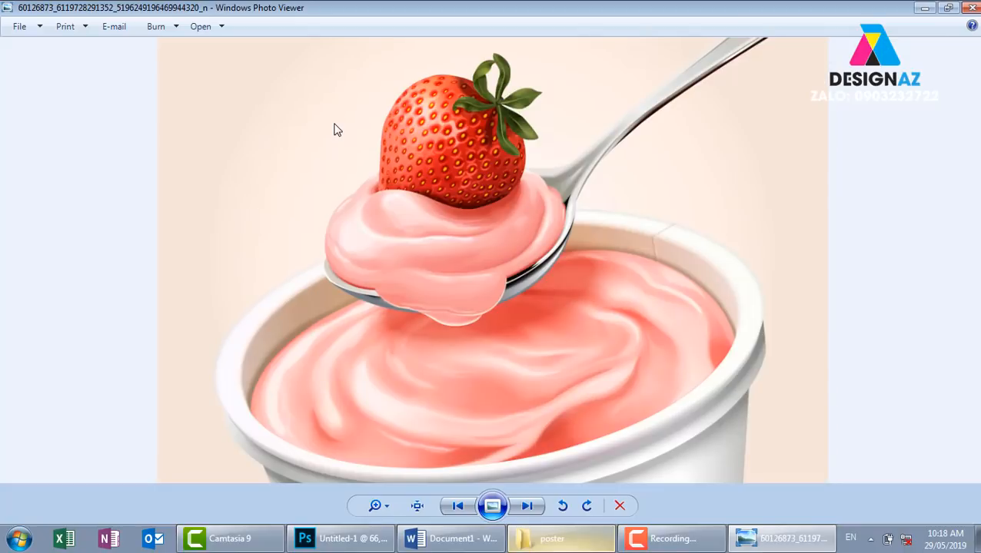
{"action": "scroll", "coordinate": [334, 129], "scroll_direction": "down", "scroll_amount": 1}
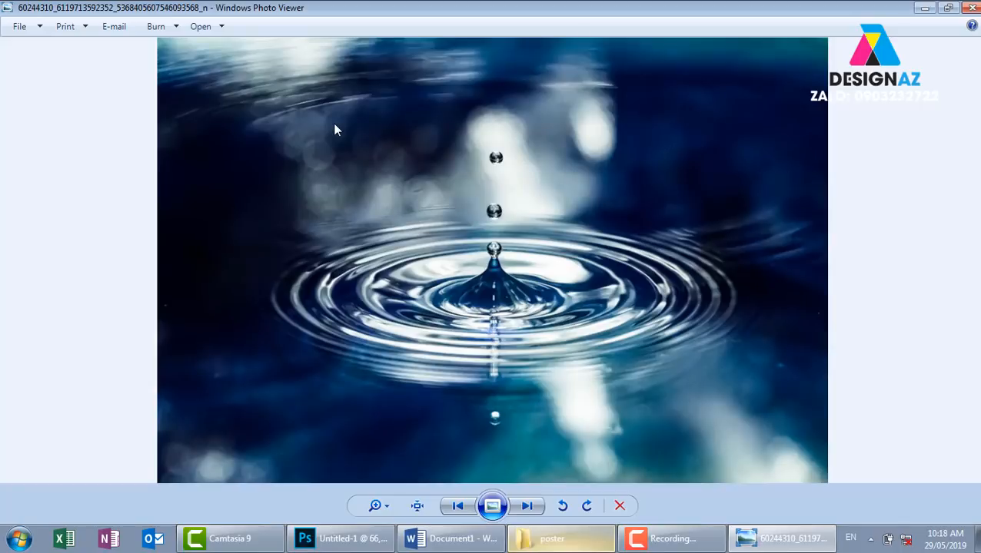
{"action": "scroll", "coordinate": [334, 130], "scroll_direction": "down", "scroll_amount": 1}
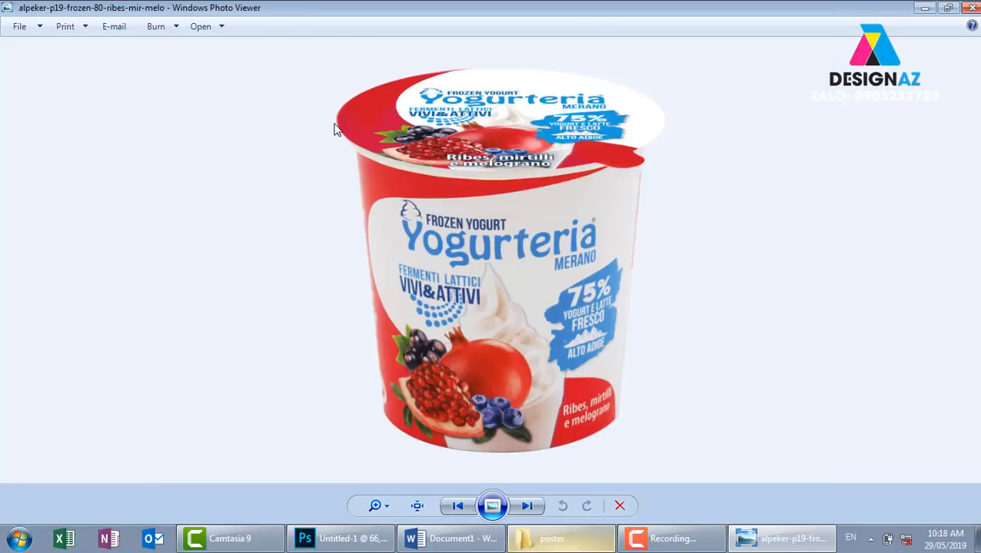
{"action": "scroll", "coordinate": [334, 130], "scroll_direction": "down", "scroll_amount": 3}
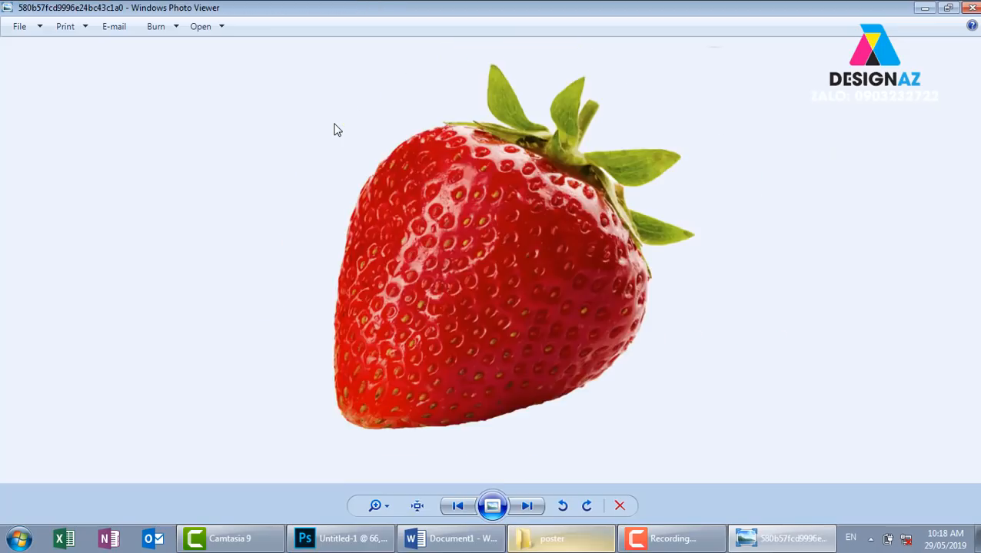
{"action": "scroll", "coordinate": [336, 129], "scroll_direction": "down", "scroll_amount": 1}
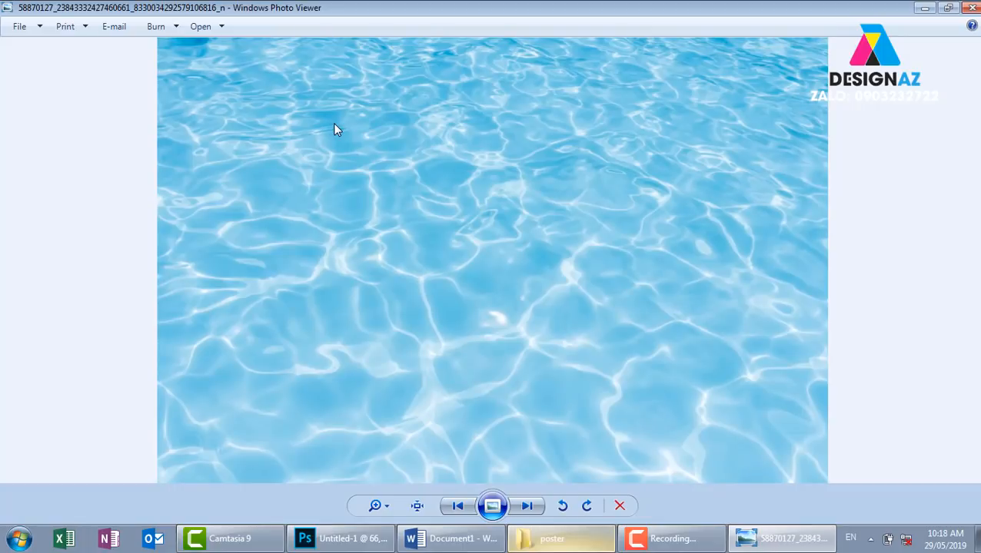
{"action": "scroll", "coordinate": [334, 129], "scroll_direction": "down", "scroll_amount": 1}
{"action": "scroll", "coordinate": [334, 129], "scroll_direction": "down", "scroll_amount": 2}
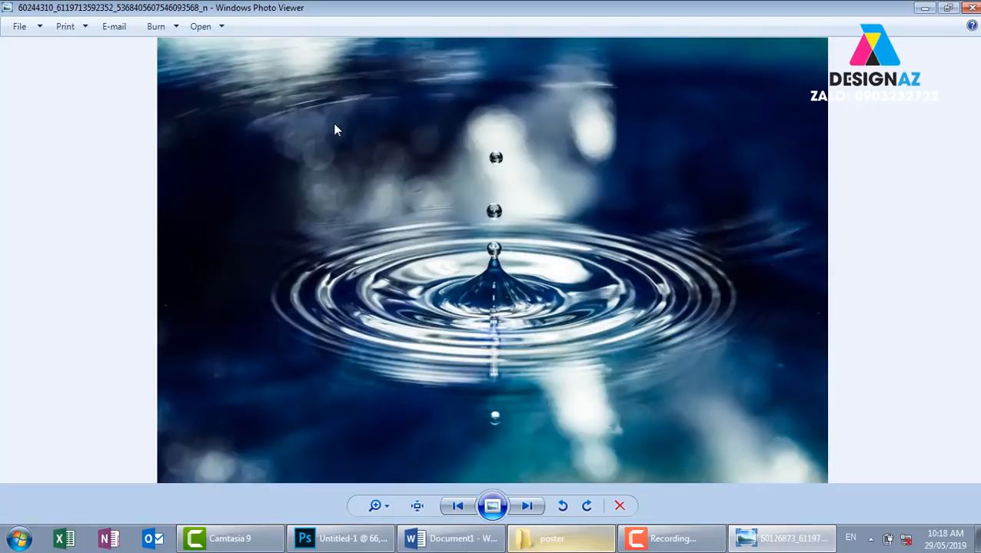
{"action": "scroll", "coordinate": [334, 129], "scroll_direction": "down", "scroll_amount": 1}
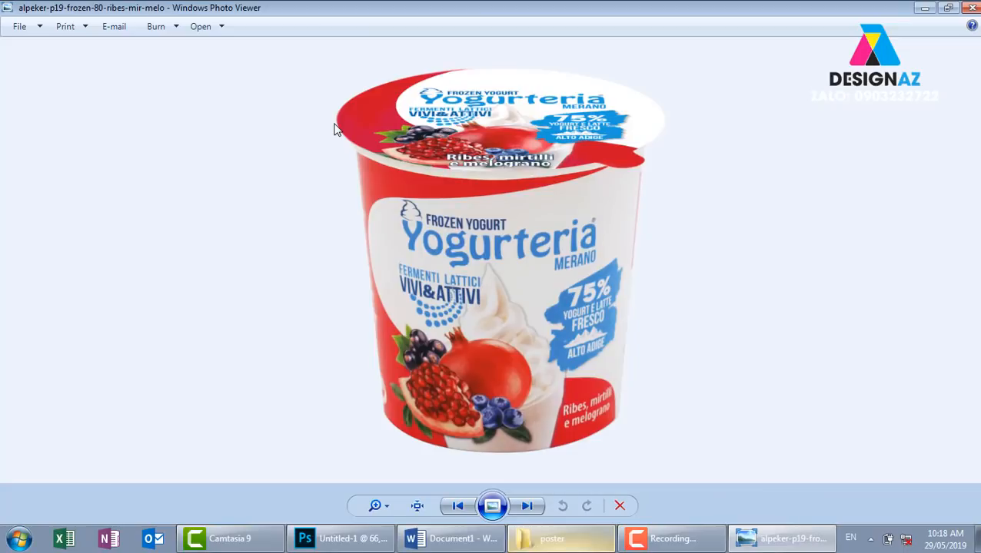
{"action": "scroll", "coordinate": [334, 129], "scroll_direction": "down", "scroll_amount": 1}
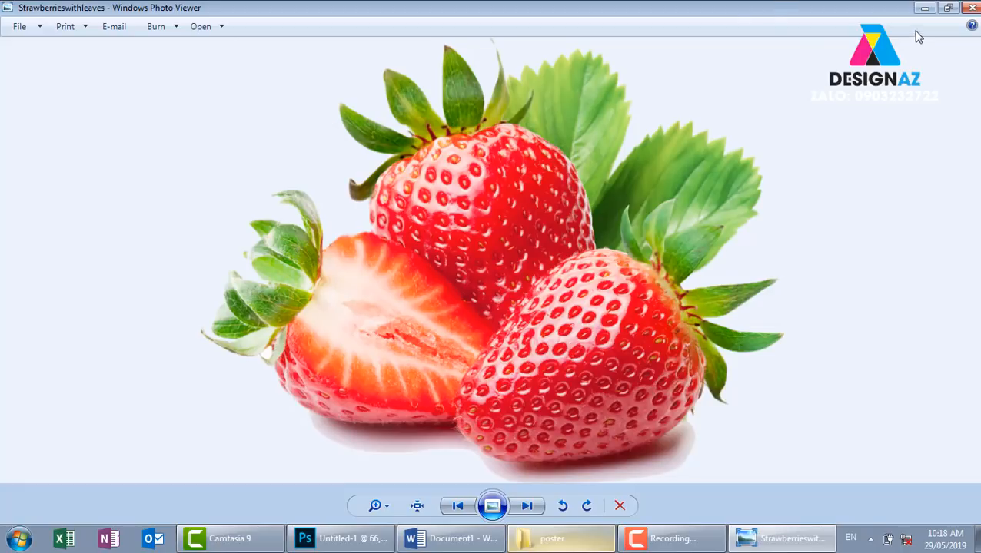
{"action": "left_click", "coordinate": [972, 8]}
{"action": "left_click", "coordinate": [771, 412]}
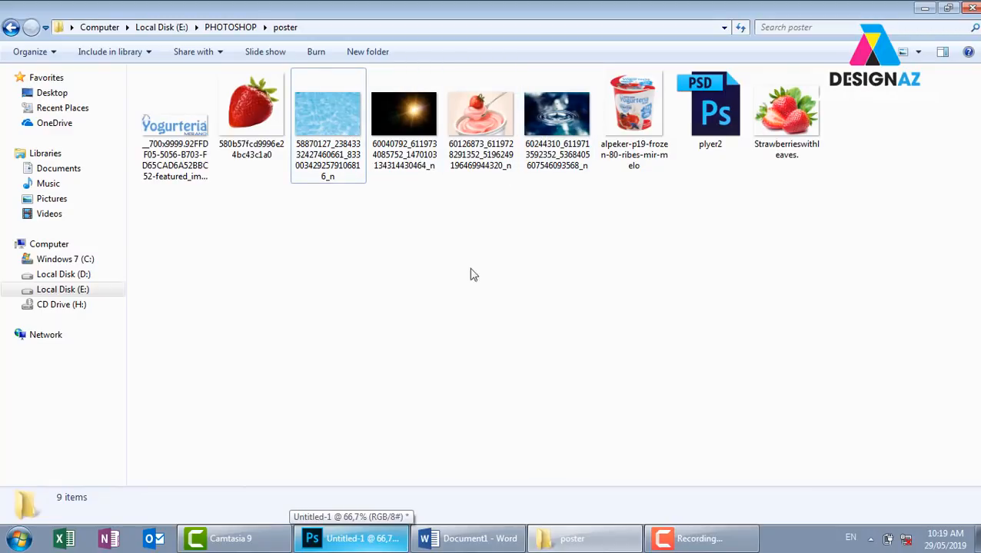
- In Photoshop, open the blue image Waterdrop-Into-Water-Medium-Size-Preview-X-Px-Drop-Background-201231.jpg from the thuvienanh > nước folder
{"action": "left_click", "coordinate": [372, 538]}
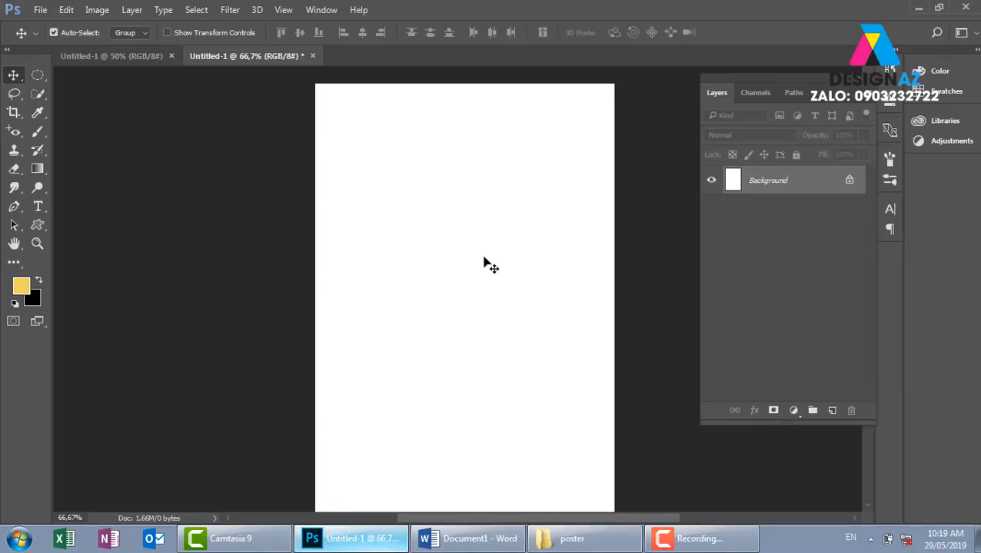
{"action": "key", "text": "ctrl+o"}
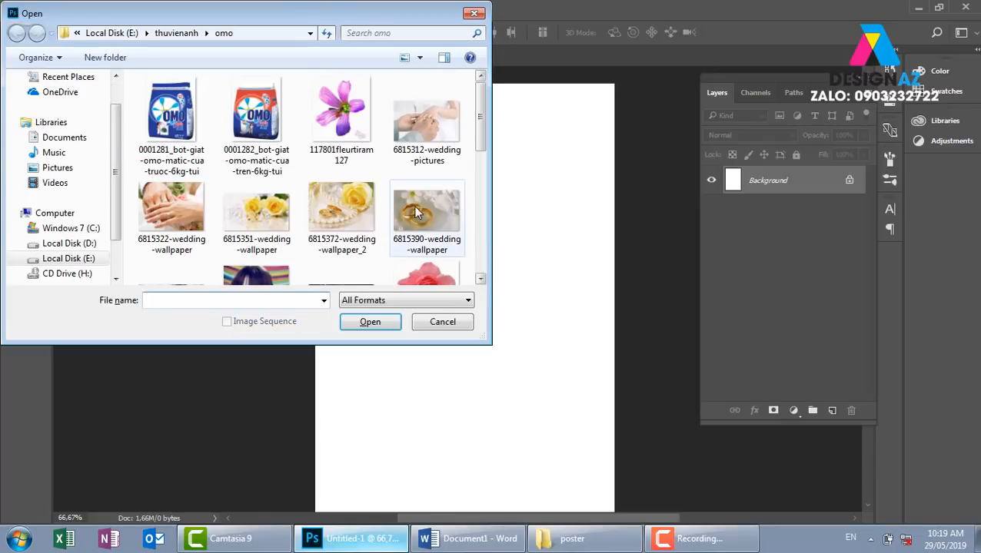
{"action": "left_click", "coordinate": [181, 33]}
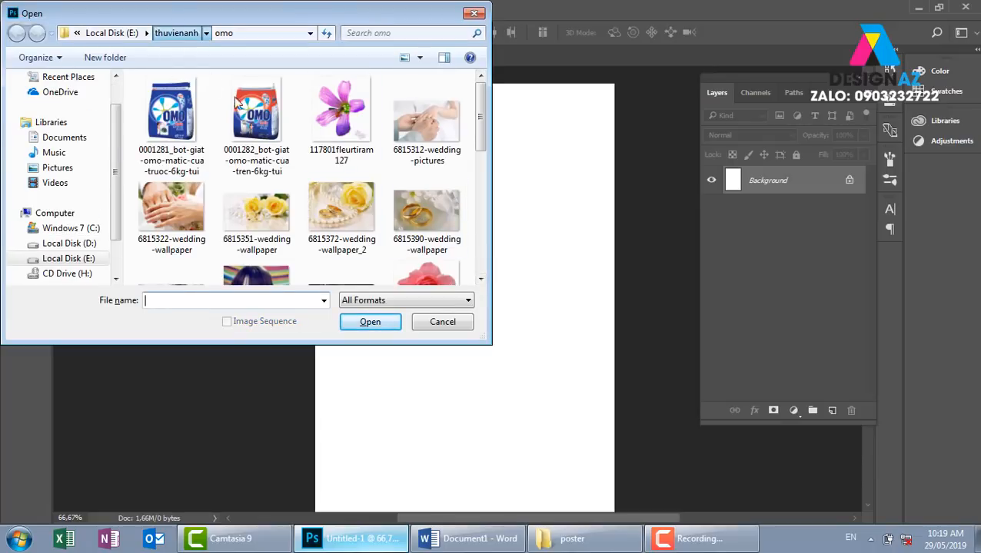
{"action": "left_click", "coordinate": [275, 177]}
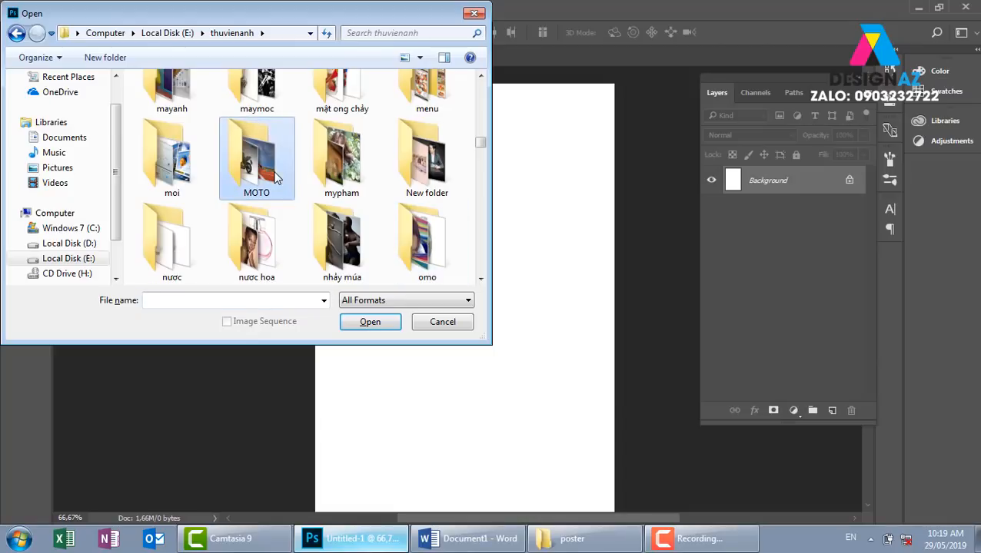
{"action": "double_click", "coordinate": [185, 246]}
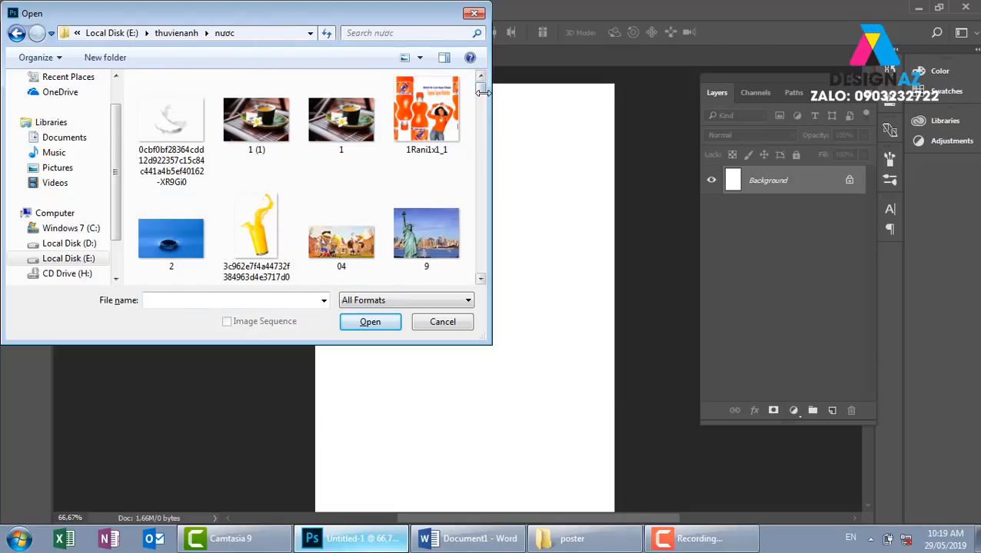
{"action": "left_click_drag", "start_coordinate": [482, 94], "coordinate": [474, 259]}
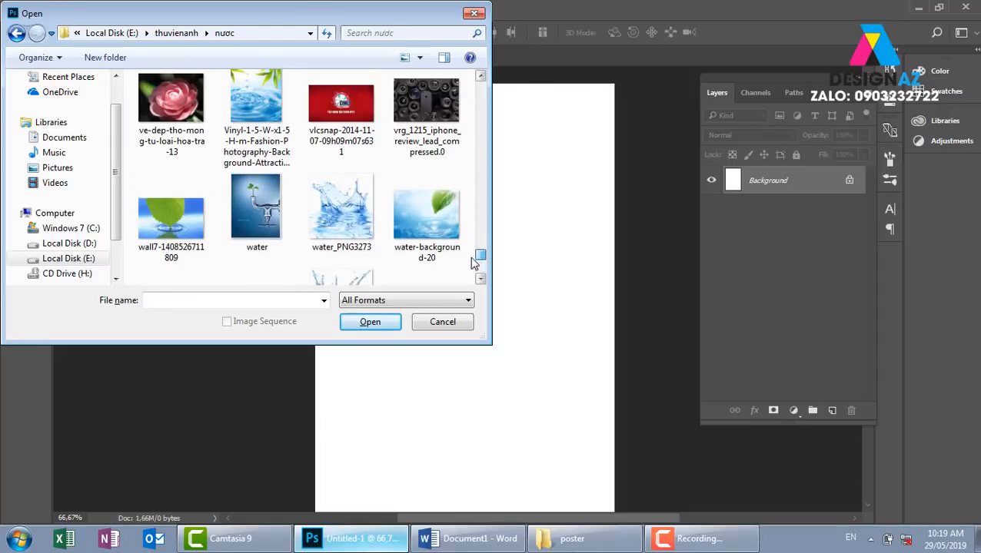
{"action": "left_click", "coordinate": [285, 150]}
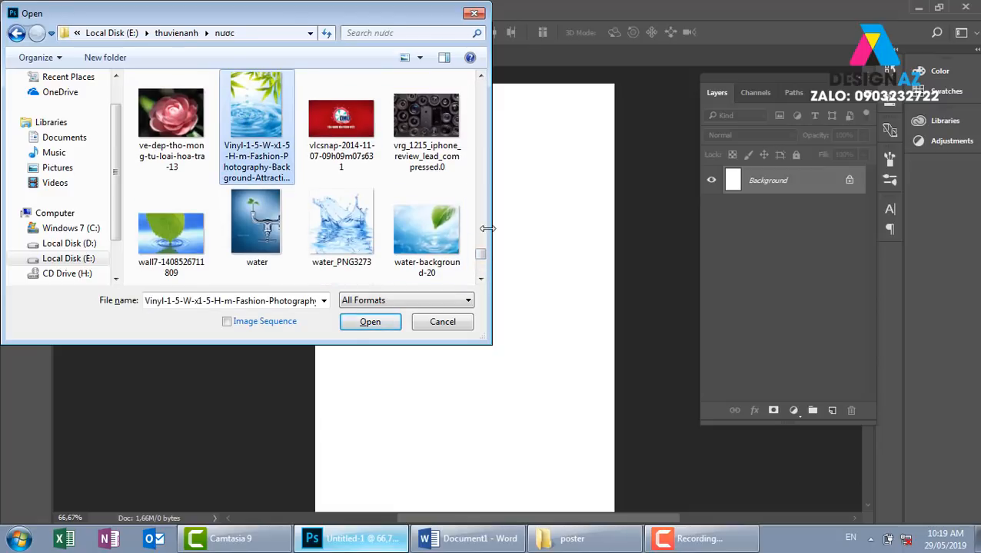
{"action": "left_click_drag", "start_coordinate": [485, 253], "coordinate": [492, 268]}
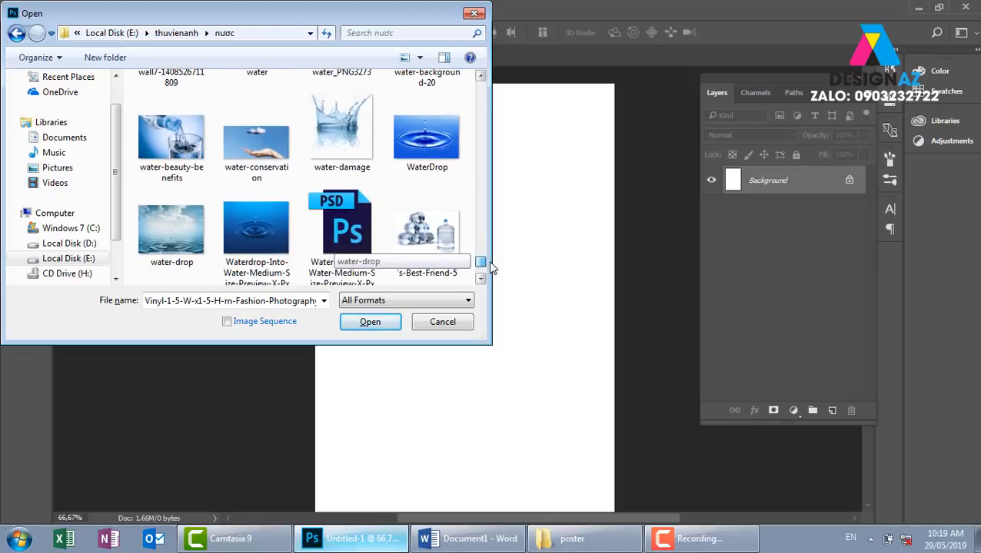
{"action": "left_click", "coordinate": [264, 222]}
{"action": "left_click", "coordinate": [394, 328]}
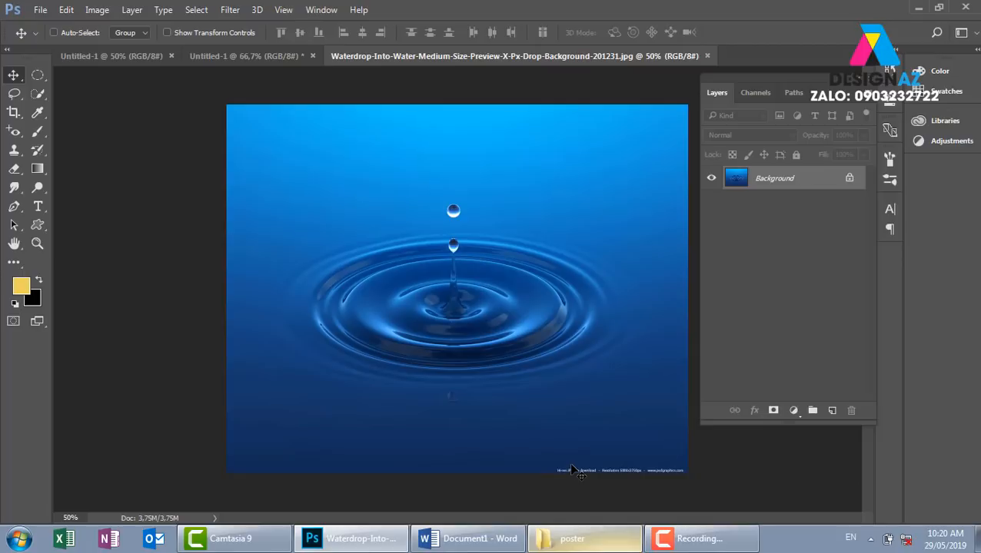
- Cover the watermark text in the image's lower-right corner by stretching a narrow strip of adjacent background over it to about 1620% width, then deselect
{"action": "key", "text": "m"}
{"action": "mouse_move", "coordinate": [537, 460]}
{"action": "left_mouse_down"}
{"action": "mouse_move", "coordinate": [546, 485]}
{"action": "mouse_move", "coordinate": [530, 478]}
{"action": "left_mouse_up"}
{"action": "key", "text": "shift+m"}
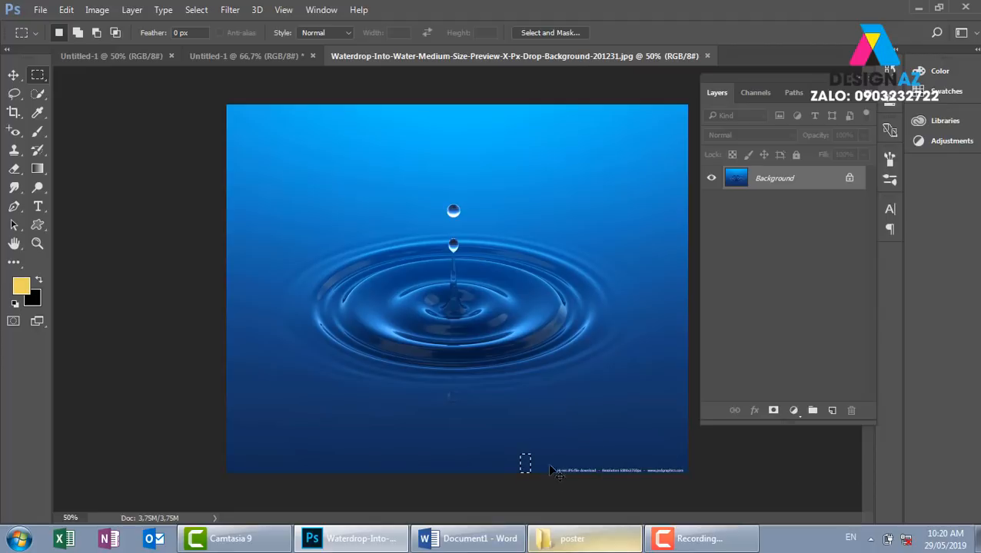
{"action": "key", "text": "ctrl+t"}
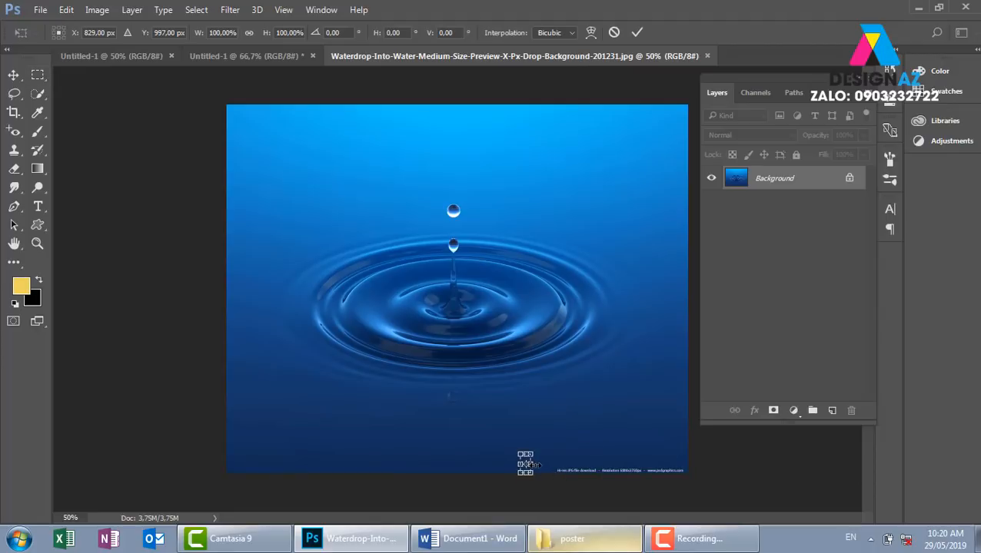
{"action": "left_click_drag", "start_coordinate": [536, 464], "coordinate": [694, 466]}
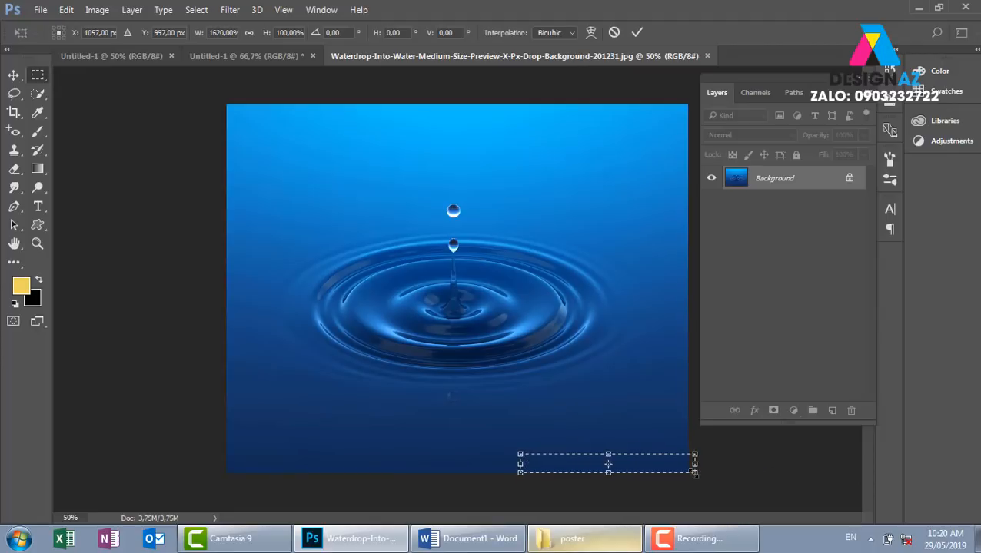
{"action": "key", "text": "Return"}
{"action": "key", "text": "v"}
{"action": "key", "text": "ctrl+d"}
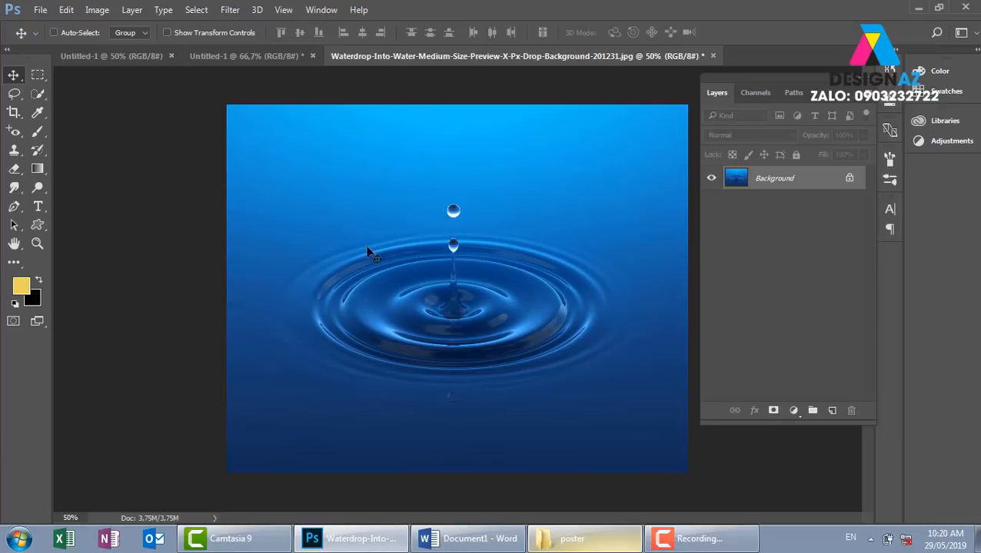
- Copy the entire water-drop image into the blank portrait poster document and close the source image without saving
{"action": "key", "text": "ctrl+a"}
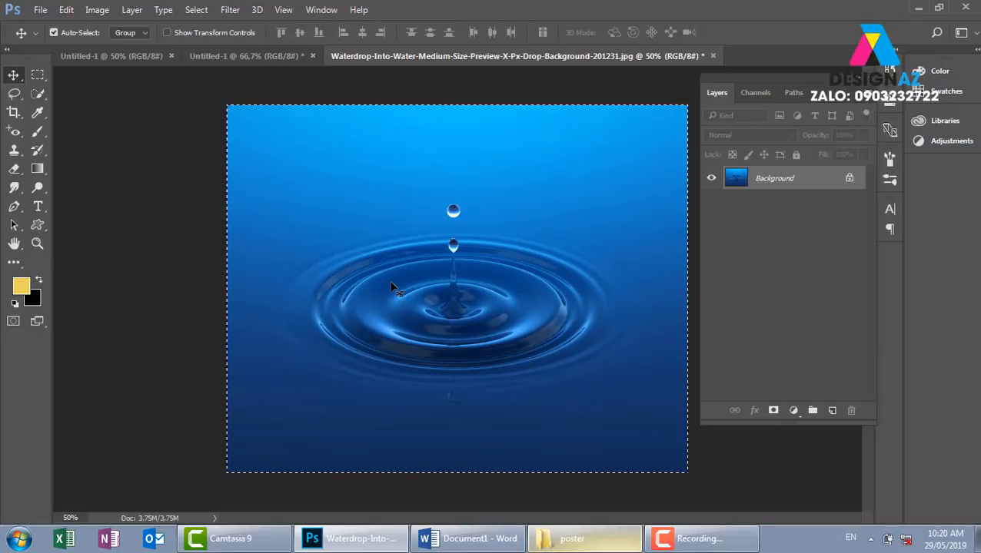
{"action": "key", "text": "ctrl+w"}
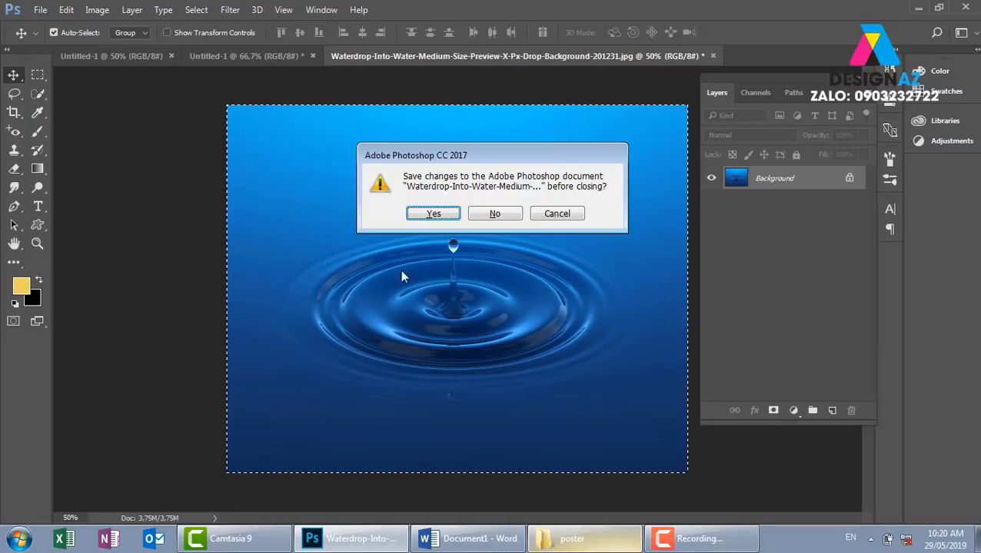
{"action": "left_click", "coordinate": [491, 217]}
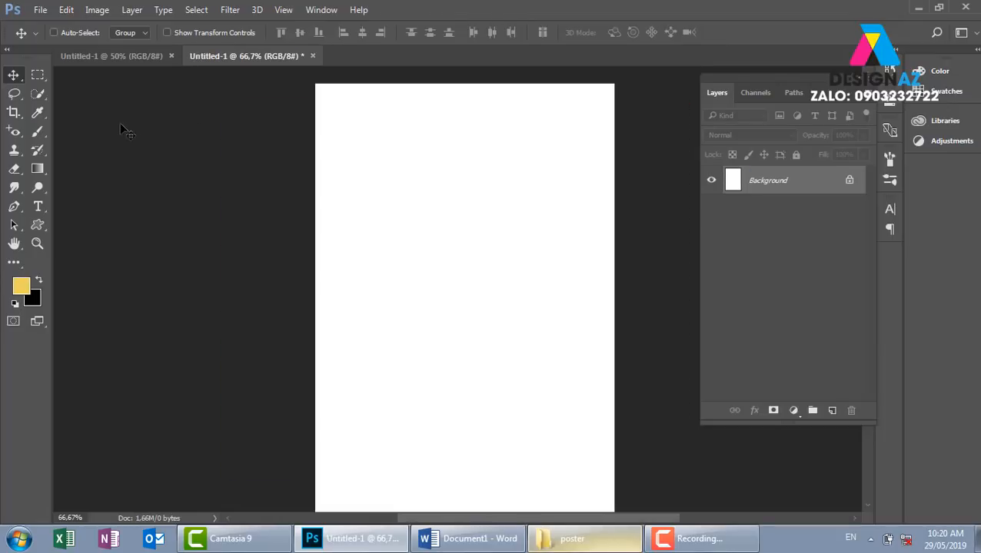
{"action": "key", "text": "ctrl"}
{"action": "key", "text": "ctrl+v"}
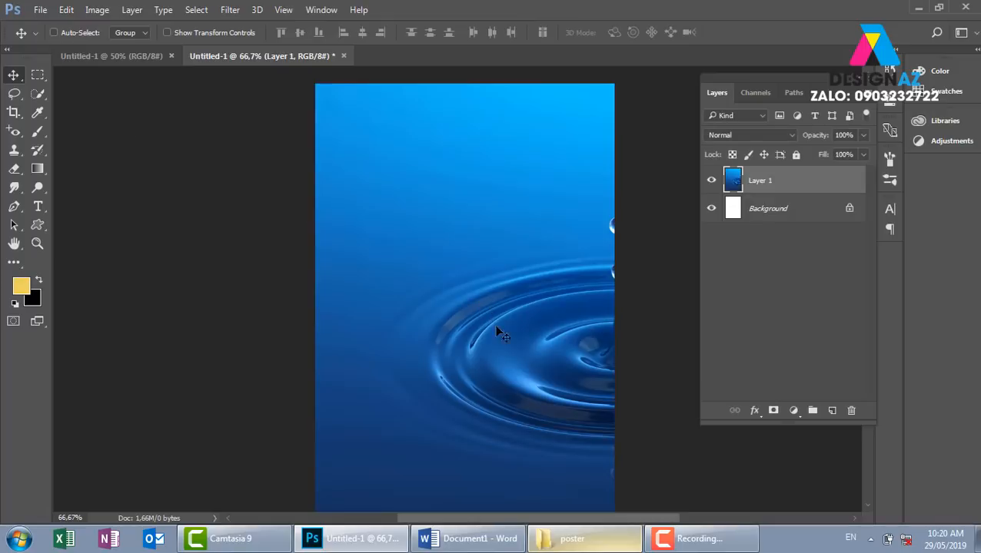
- Scale the water-drop layer down proportionally and place it against the poster's bottom edge, with the ripple centred and the canvas width covered
{"action": "left_click_drag", "start_coordinate": [520, 365], "coordinate": [438, 384]}
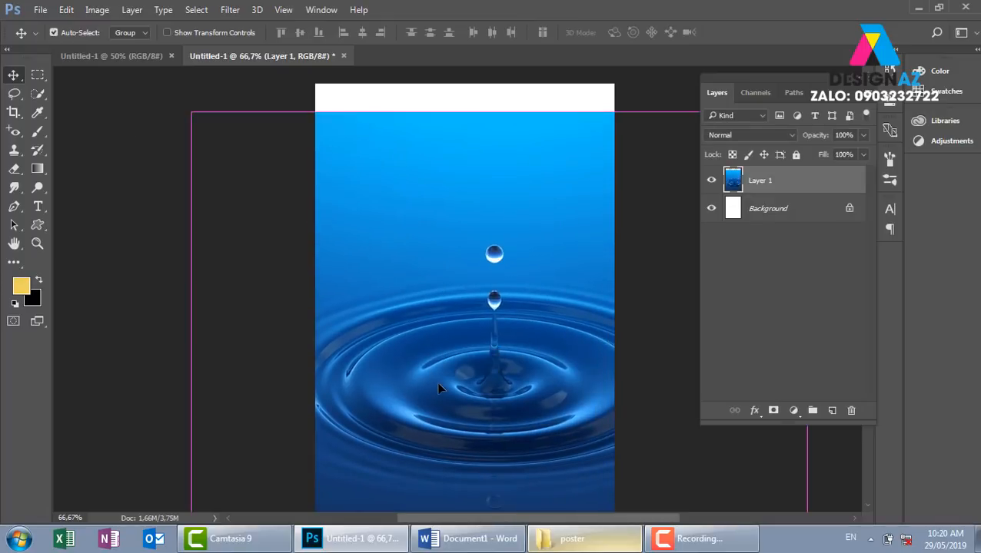
{"action": "key", "text": "ctrl+minus"}
{"action": "key", "text": "ctrl+minus"}
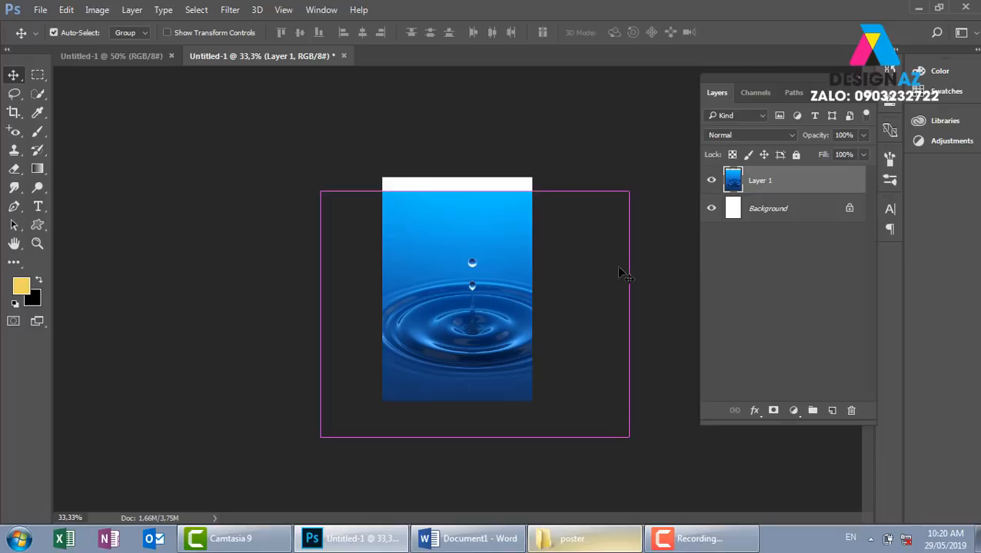
{"action": "key", "text": "ctrl+t"}
{"action": "left_click_drag", "start_coordinate": [628, 192], "coordinate": [576, 234]}
{"action": "left_click_drag", "start_coordinate": [474, 325], "coordinate": [474, 321]}
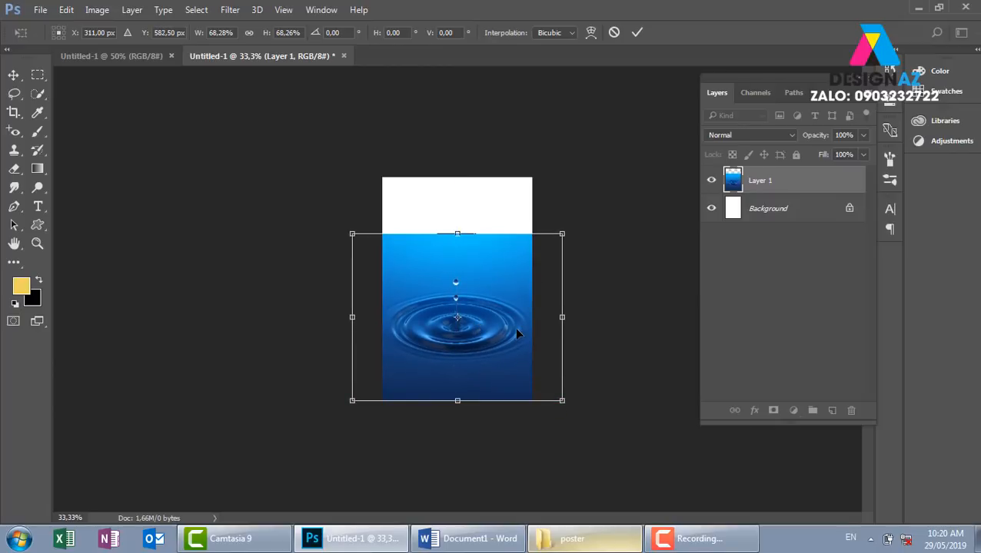
{"action": "key", "text": "ctrl+plus"}
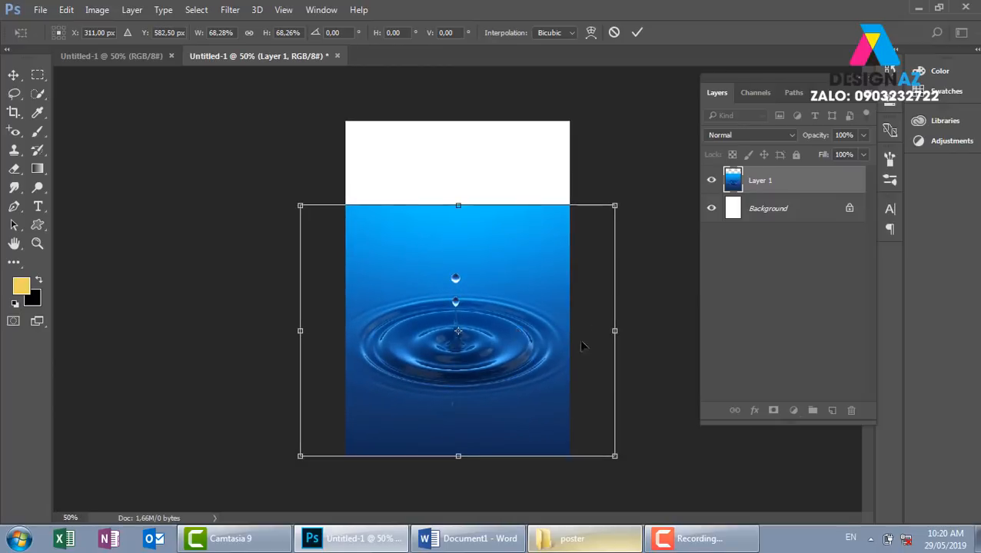
{"action": "left_click_drag", "start_coordinate": [301, 206], "coordinate": [311, 213]}
{"action": "left_click_drag", "start_coordinate": [547, 362], "coordinate": [543, 361]}
{"action": "key", "text": "Return"}
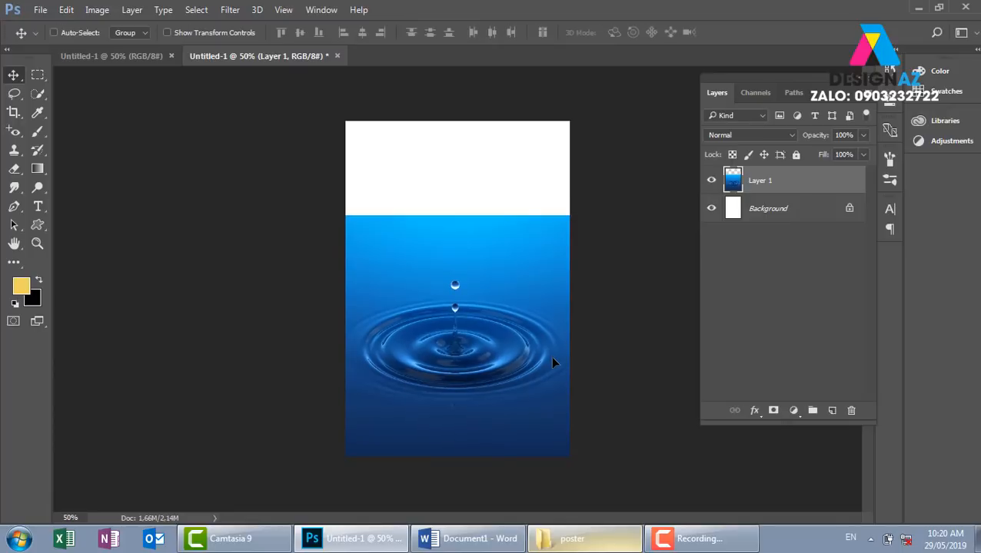
- For the Background layer, define a two-colour gradient from the water image's dark blue at its bottom to the bright blue at its upper edge
{"action": "key", "text": "ctrl+plus"}
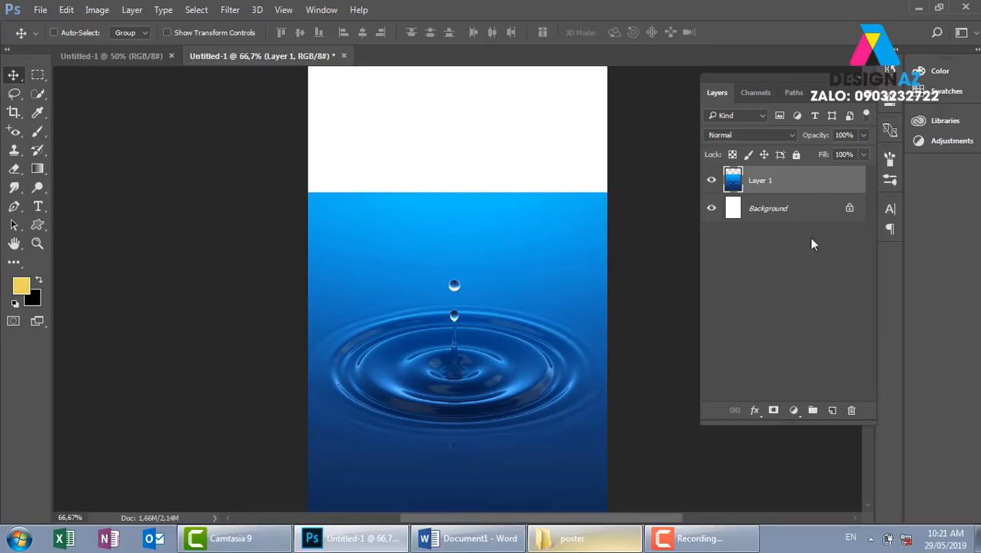
{"action": "left_click", "coordinate": [803, 216]}
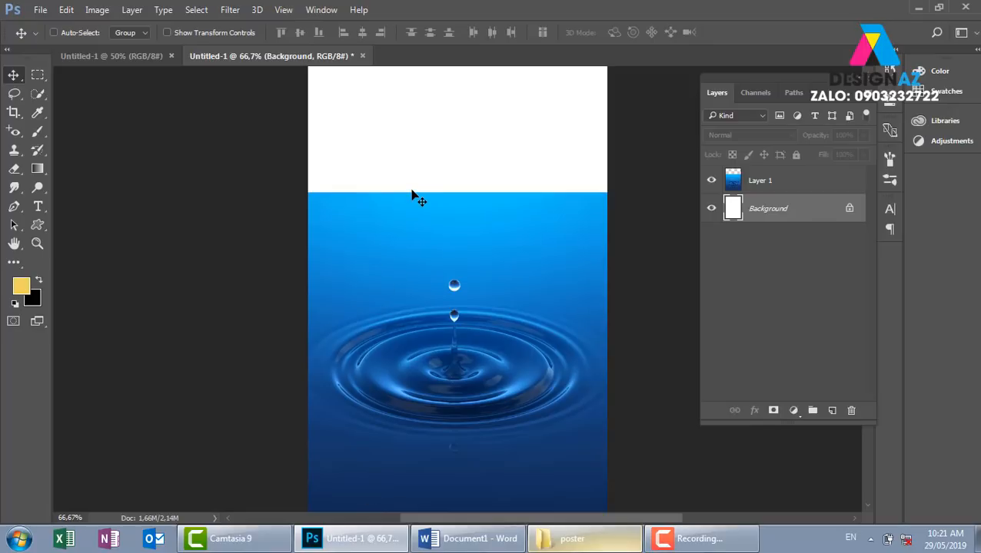
{"action": "key", "text": "g"}
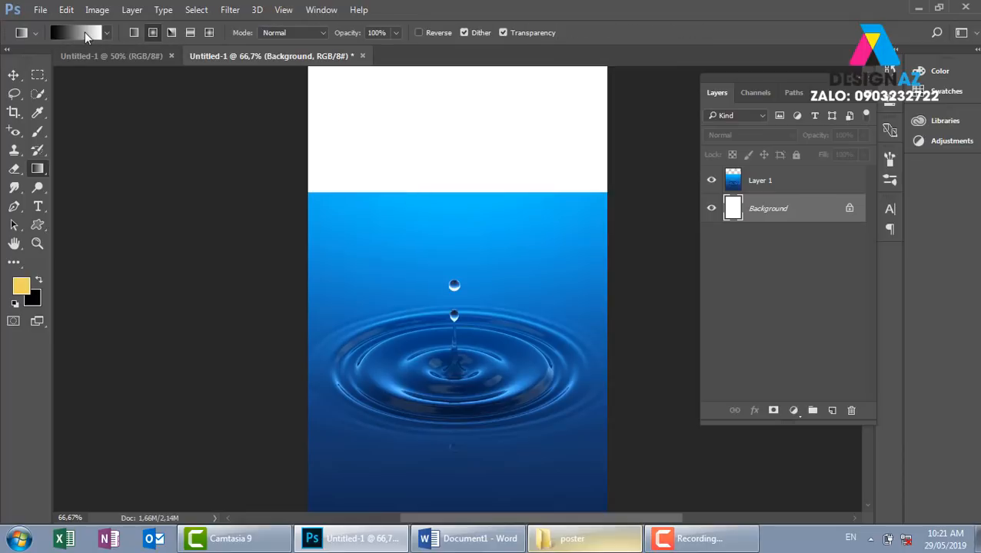
{"action": "left_click", "coordinate": [84, 32]}
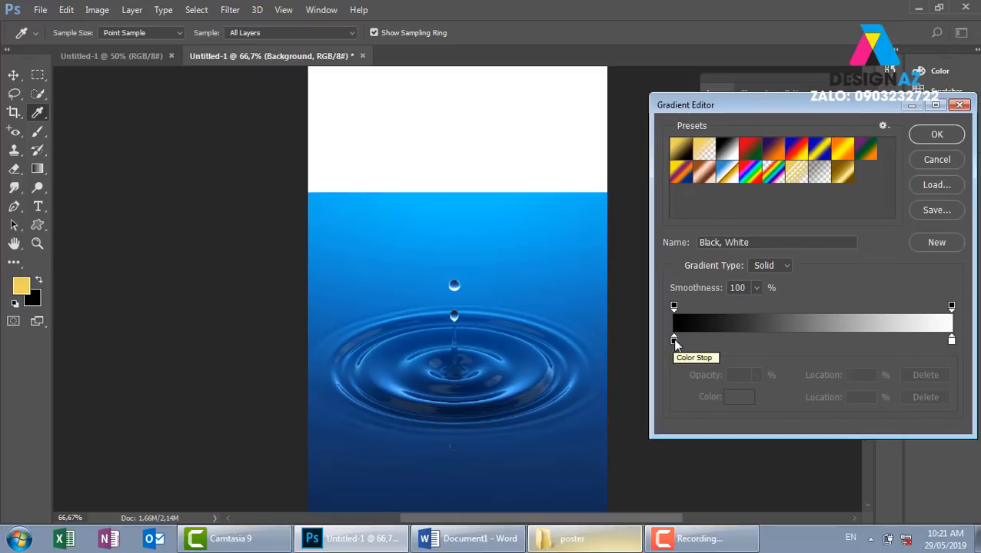
{"action": "left_click", "coordinate": [674, 340]}
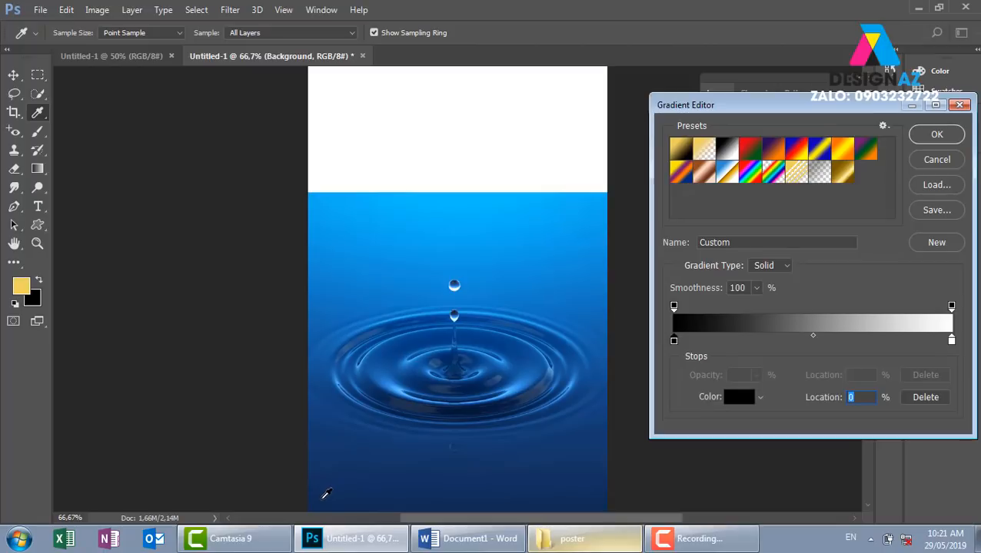
{"action": "left_click", "coordinate": [324, 497]}
{"action": "left_click", "coordinate": [952, 341]}
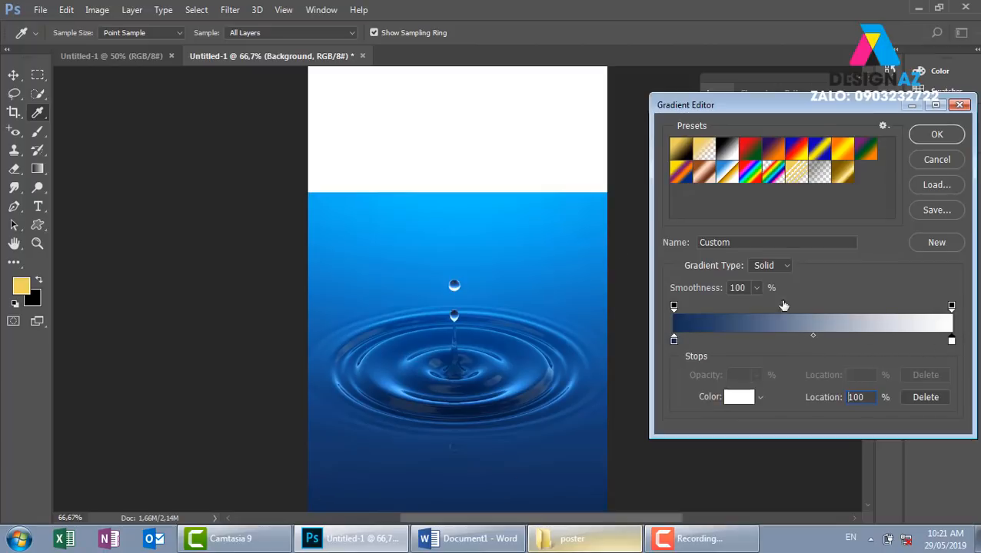
{"action": "left_click", "coordinate": [457, 194]}
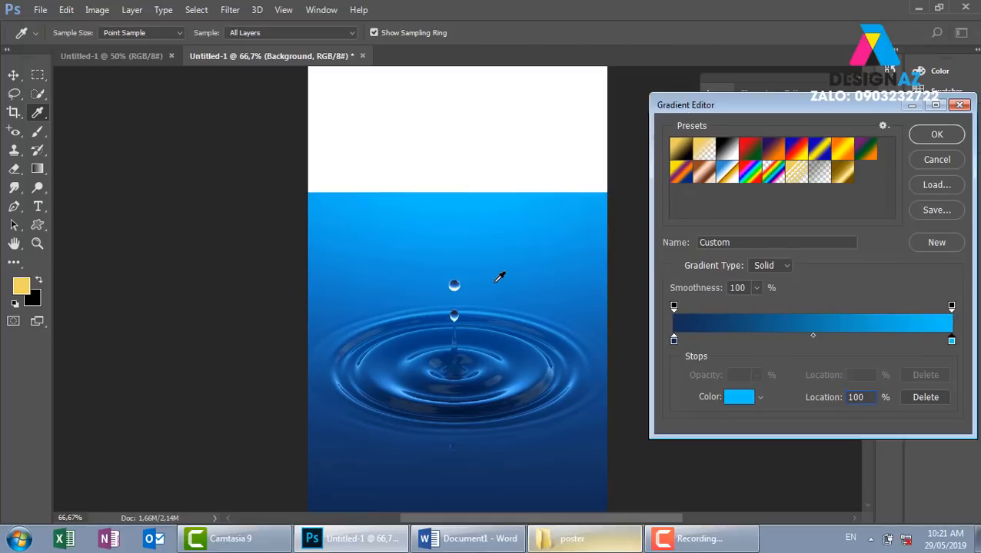
{"action": "left_click", "coordinate": [934, 137]}
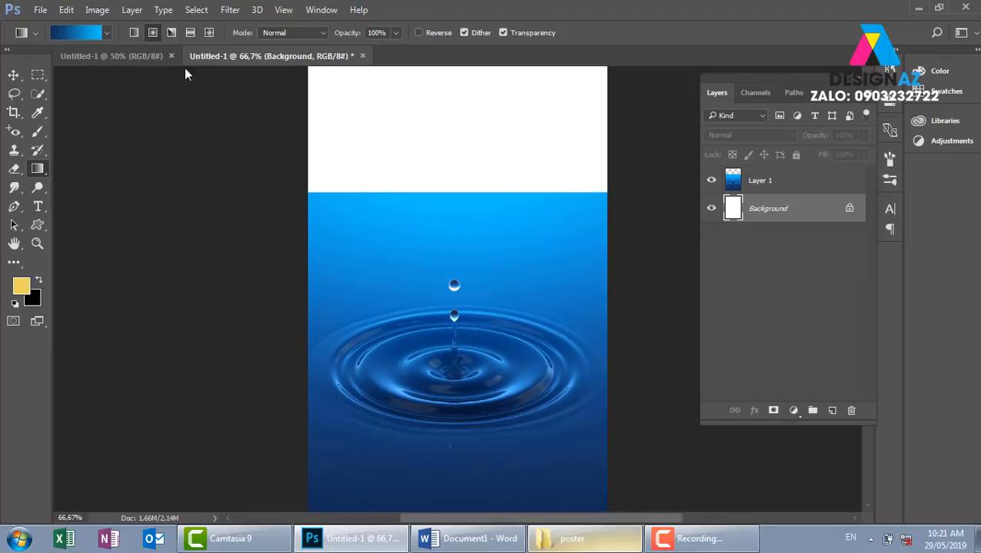
- Fill the Background layer with a reversed radial gradient running from the poster's upper centre to its bottom edge
{"action": "left_click", "coordinate": [153, 34]}
{"action": "key", "text": "ctrl+minus"}
{"action": "left_click_drag", "start_coordinate": [455, 157], "coordinate": [451, 456]}
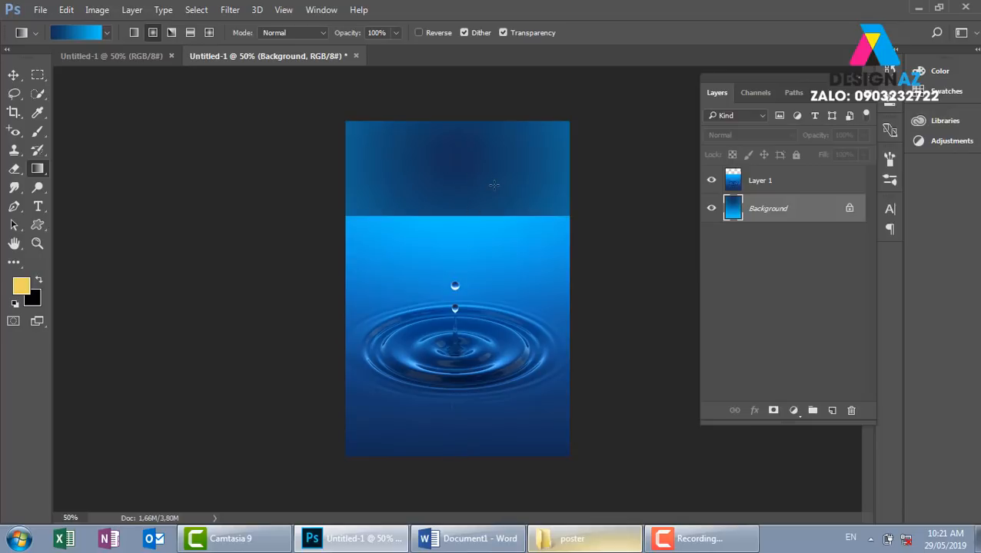
{"action": "left_click", "coordinate": [419, 33]}
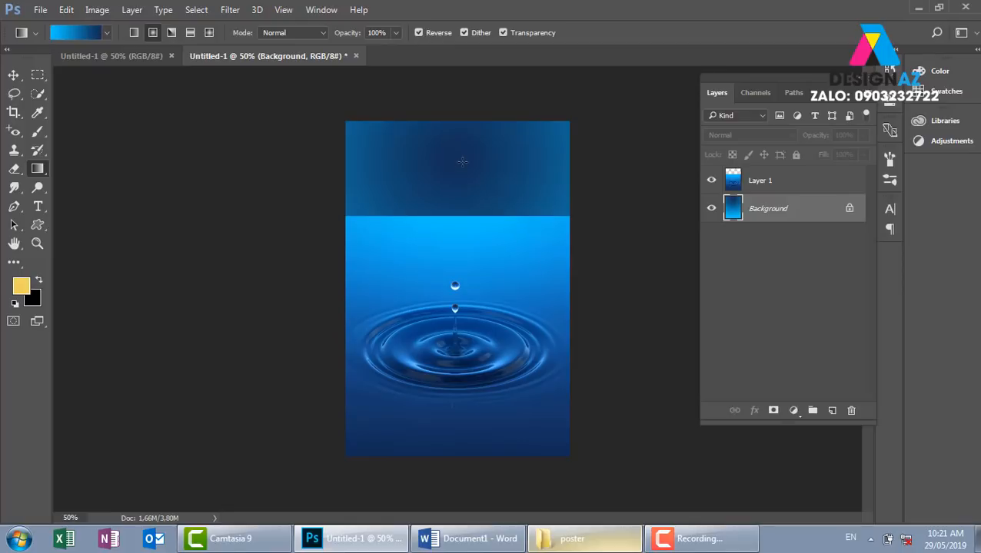
{"action": "key", "text": "ctrl+z"}
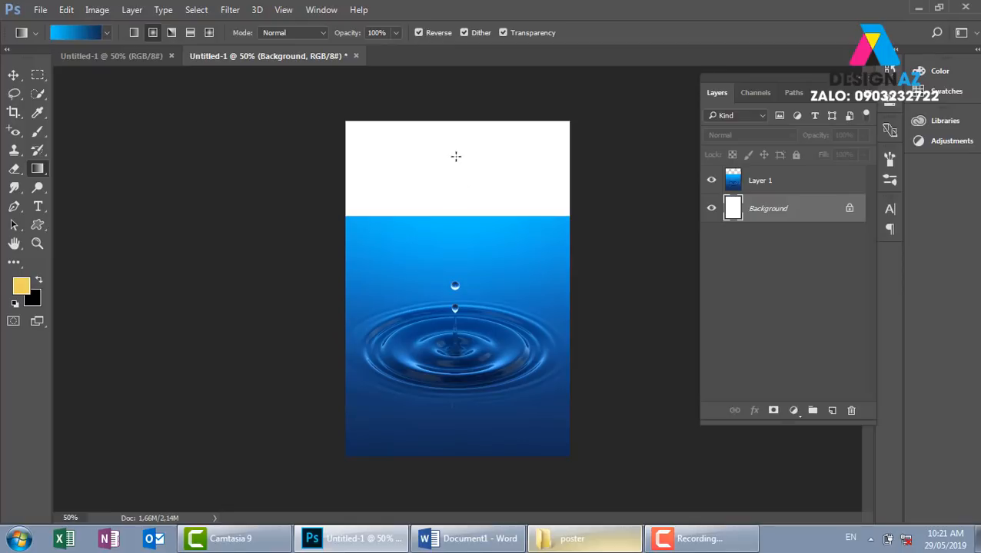
{"action": "left_click_drag", "start_coordinate": [454, 153], "coordinate": [441, 459]}
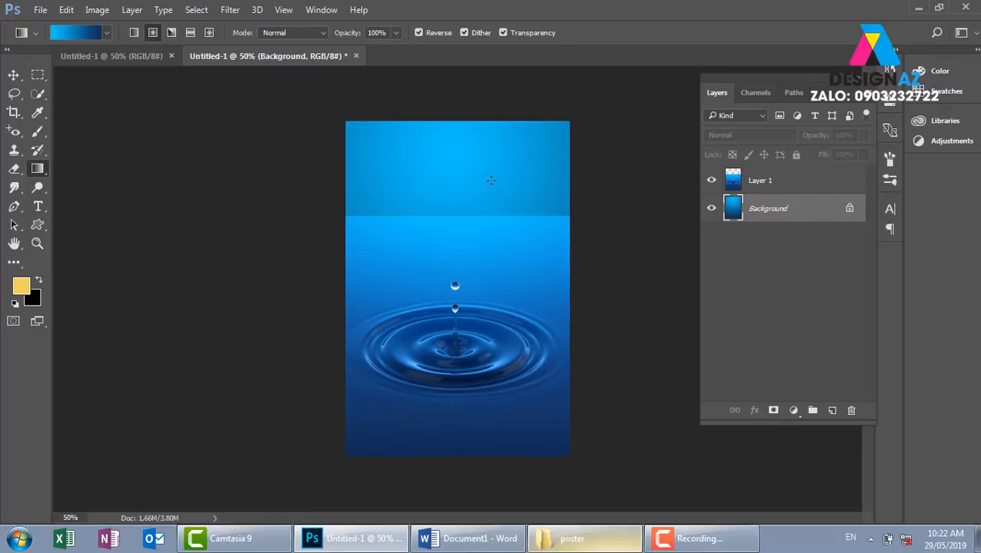
- Scale the water-drop layer to 92.84% and move it down flush with the poster's bottom edge
{"action": "left_click", "coordinate": [13, 75]}
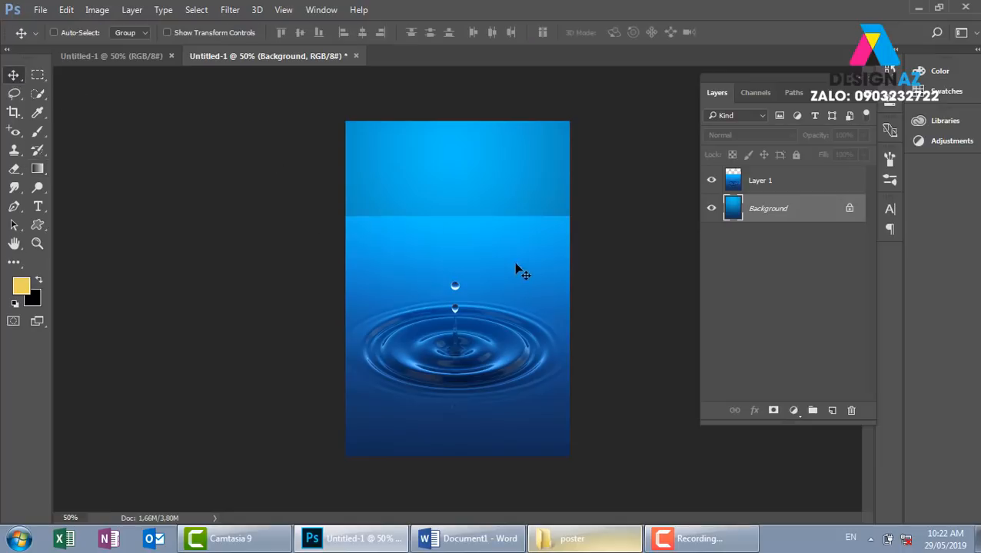
{"action": "key", "text": "ctrl+plus"}
{"action": "key", "text": "ctrl+plus"}
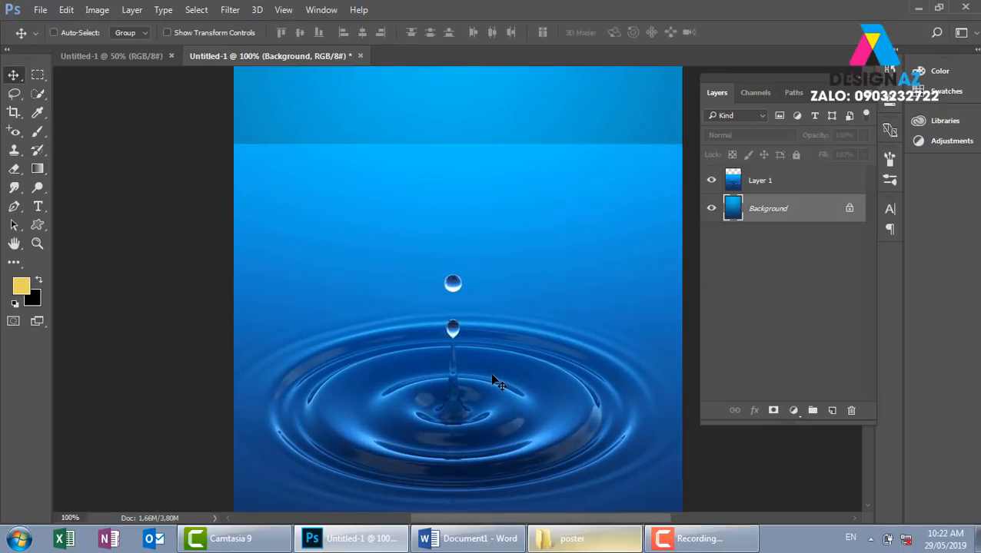
{"action": "key", "text": "ctrl+plus"}
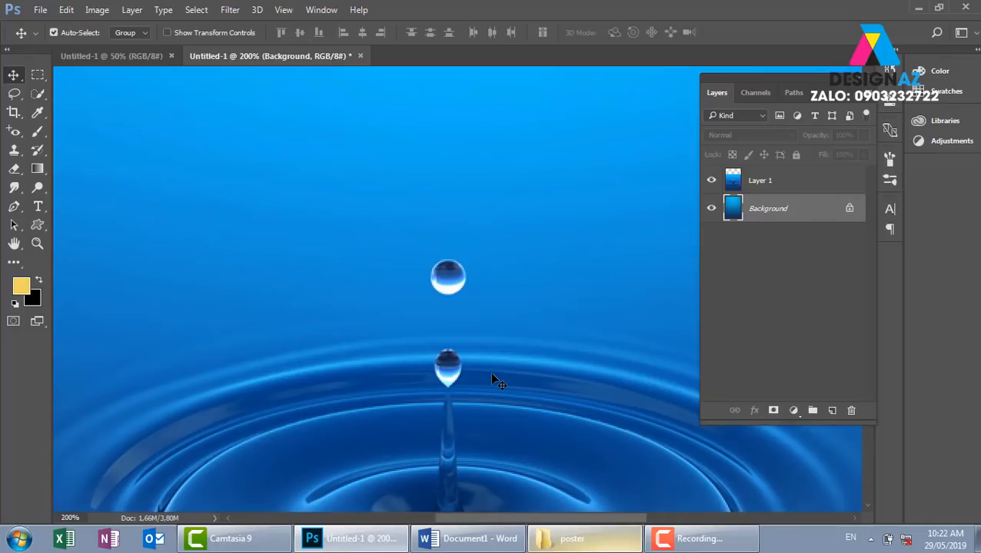
{"action": "key", "text": "ctrl+minus"}
{"action": "key", "text": "ctrl+minus"}
{"action": "key", "text": "ctrl+minus"}
{"action": "right_click", "coordinate": [518, 311]}
{"action": "left_click", "coordinate": [532, 318]}
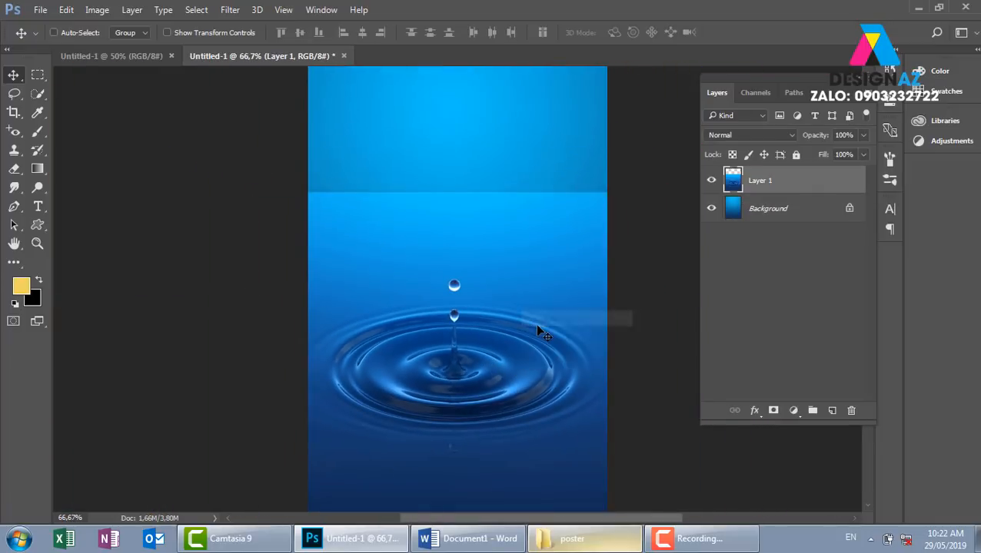
{"action": "key", "text": "ctrl+t"}
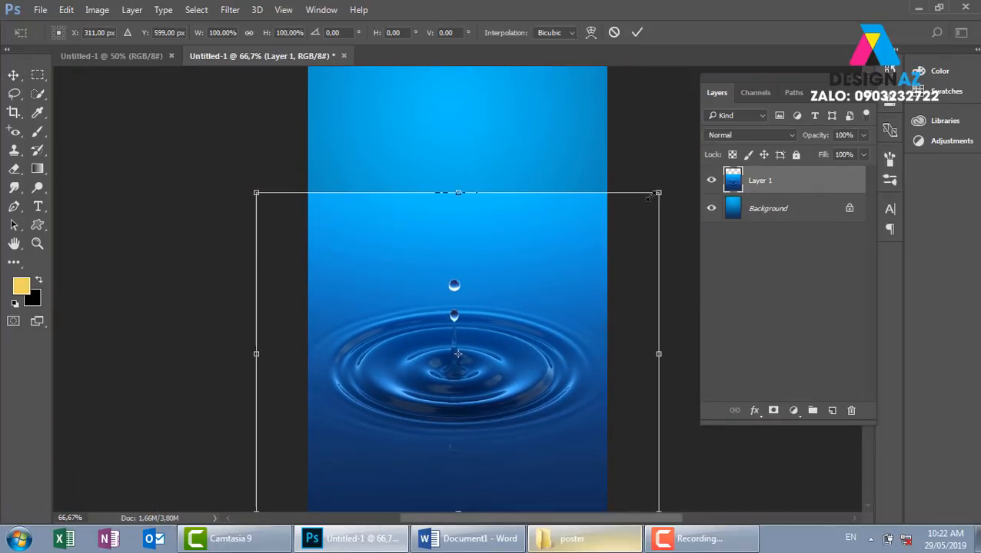
{"action": "left_click_drag", "start_coordinate": [658, 193], "coordinate": [629, 206]}
{"action": "key", "text": "ctrl+minus"}
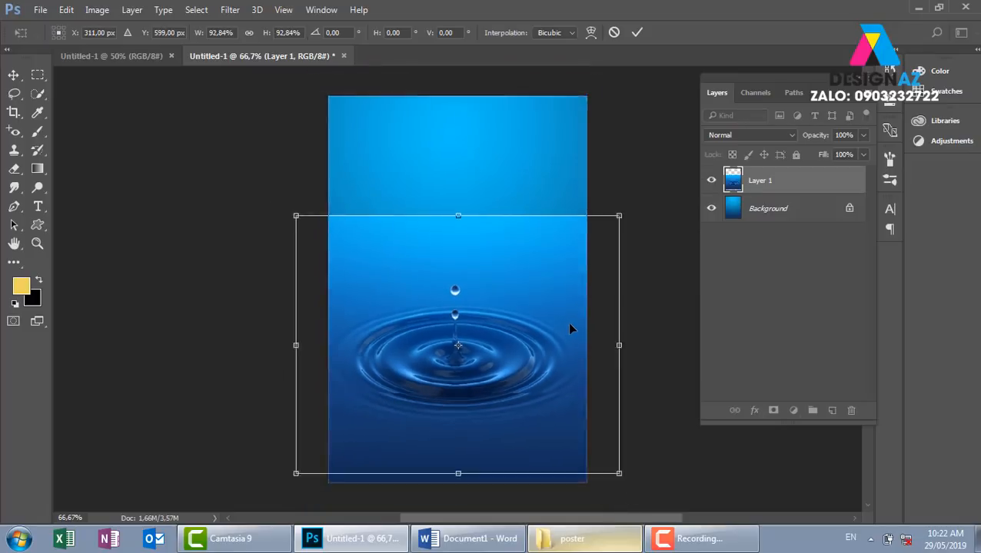
{"action": "left_click_drag", "start_coordinate": [518, 325], "coordinate": [519, 334]}
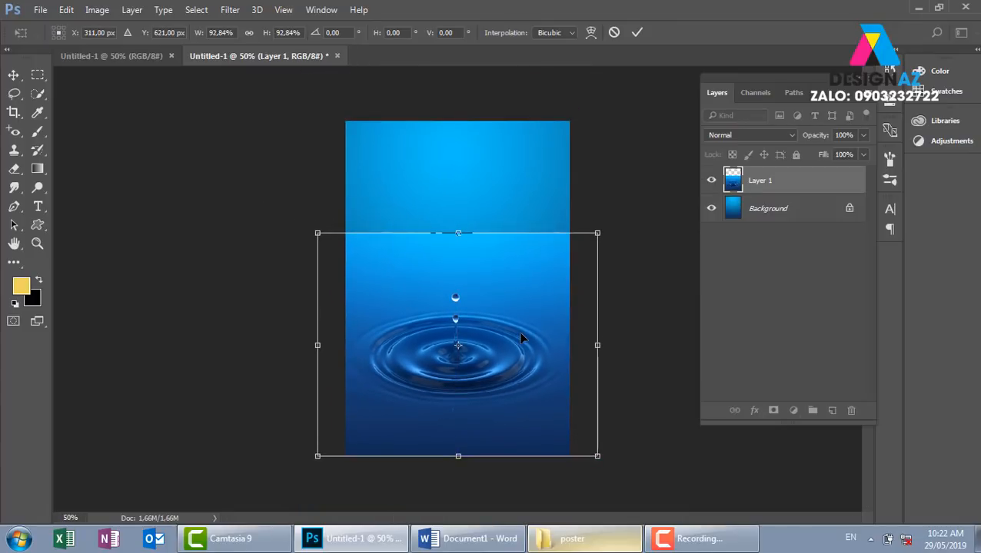
{"action": "key", "text": "Return"}
- Add a layer mask to the water-drop layer and set the gradient to the Black, White preset
{"action": "key", "text": "ctrl+plus"}
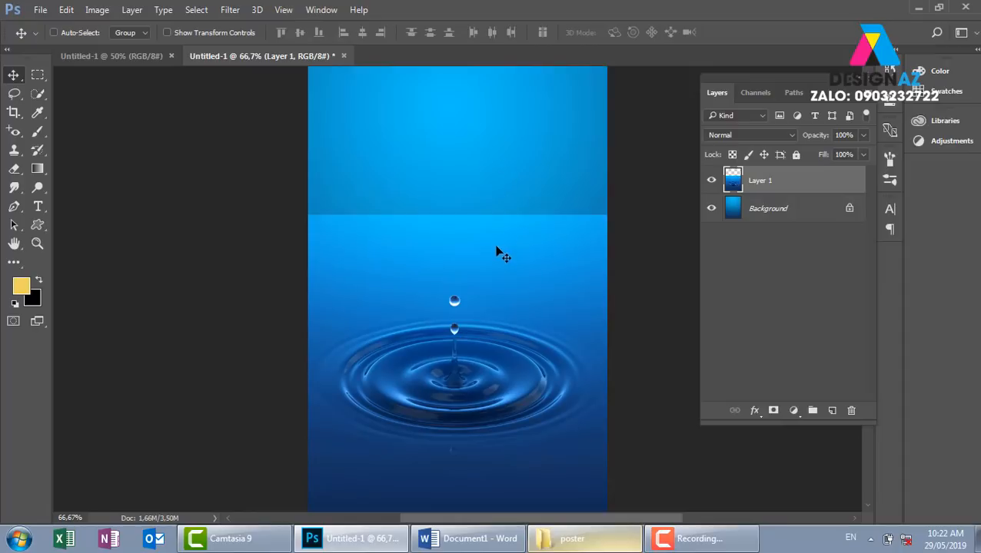
{"action": "left_click", "coordinate": [774, 412]}
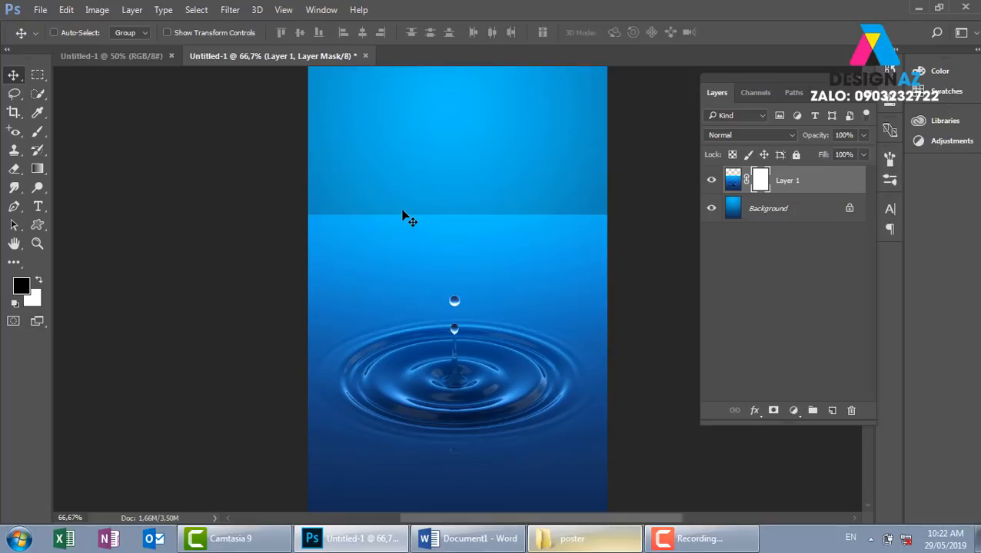
{"action": "key", "text": "g"}
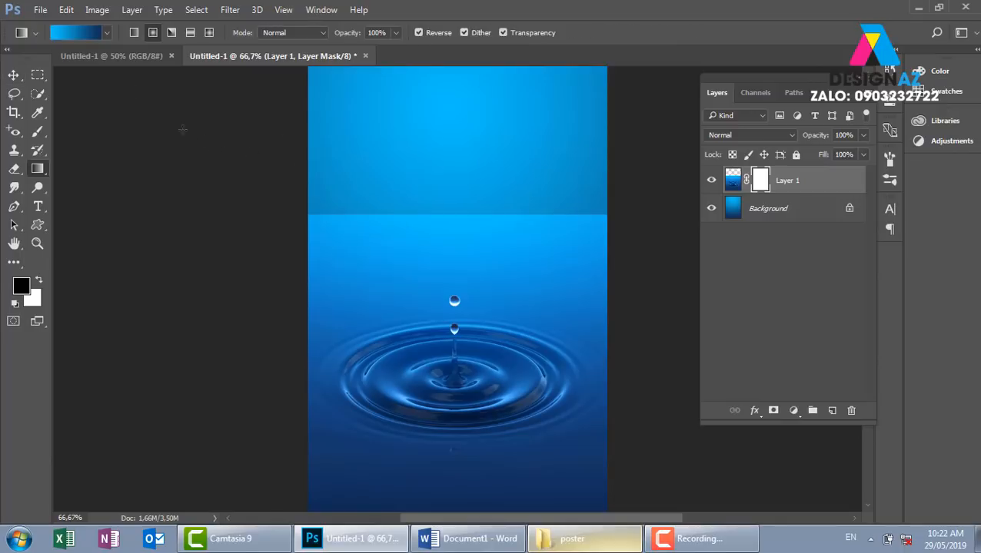
{"action": "left_click", "coordinate": [80, 33]}
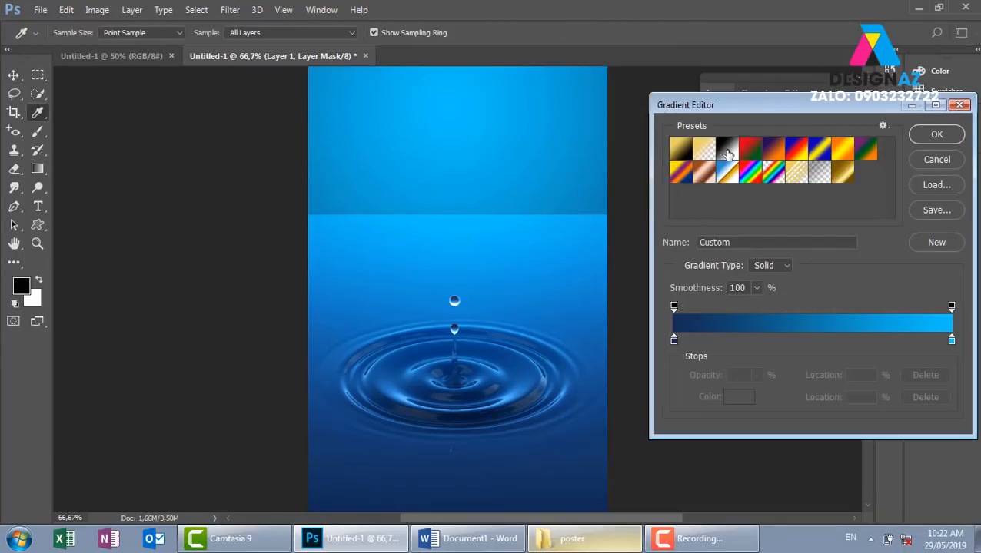
{"action": "left_click", "coordinate": [728, 153]}
{"action": "left_click", "coordinate": [936, 136]}
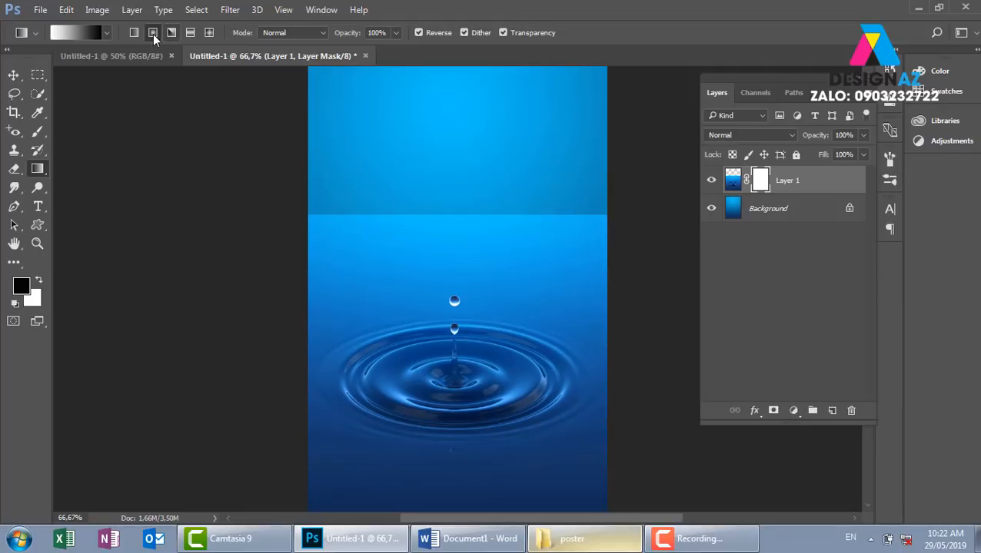
- Fade the water image's upper edge into the background with a reversed linear gradient on its mask, from just above the drops up to the seam
{"action": "left_click_drag", "start_coordinate": [444, 222], "coordinate": [437, 331]}
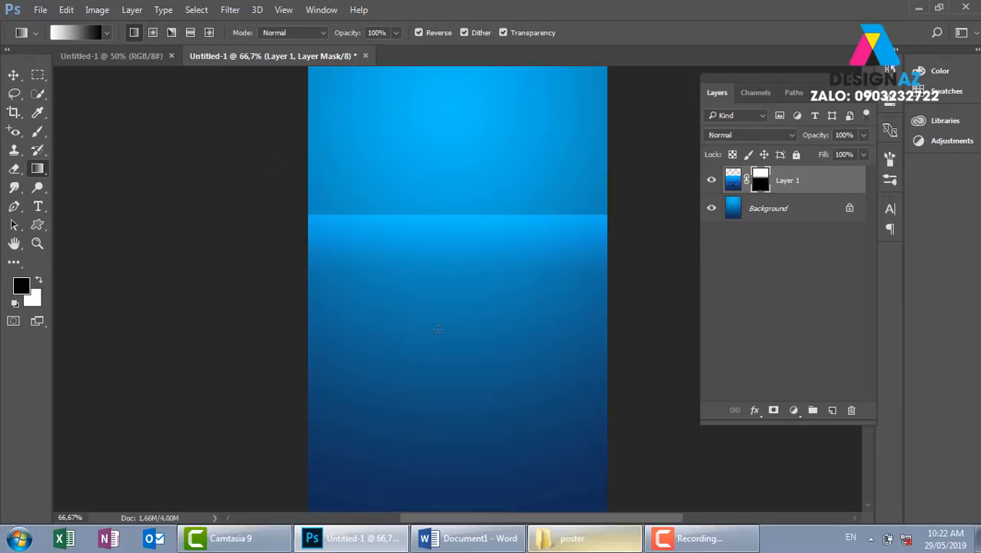
{"action": "key", "text": "ctrl+z"}
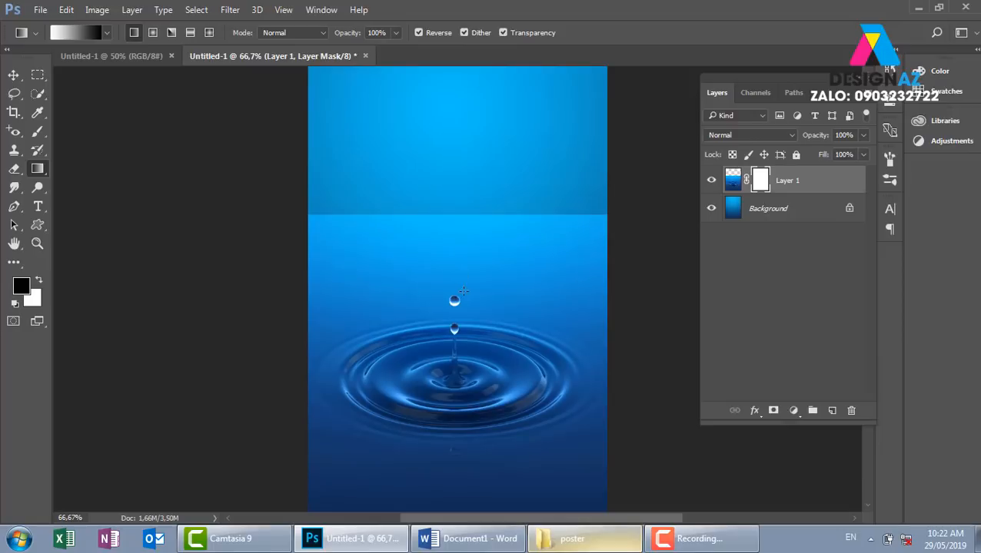
{"action": "left_click_drag", "start_coordinate": [463, 292], "coordinate": [467, 220]}
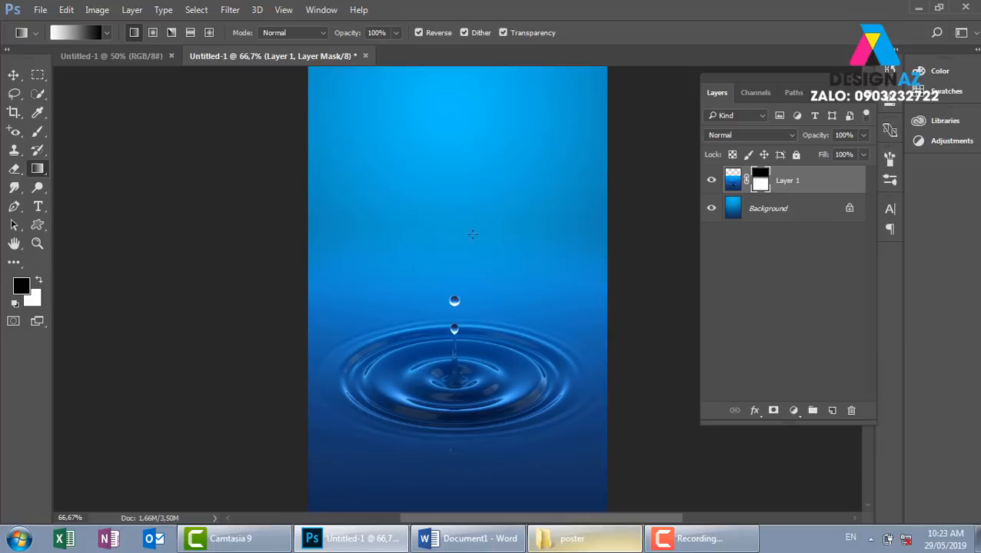
{"action": "key", "text": "ctrl+z"}
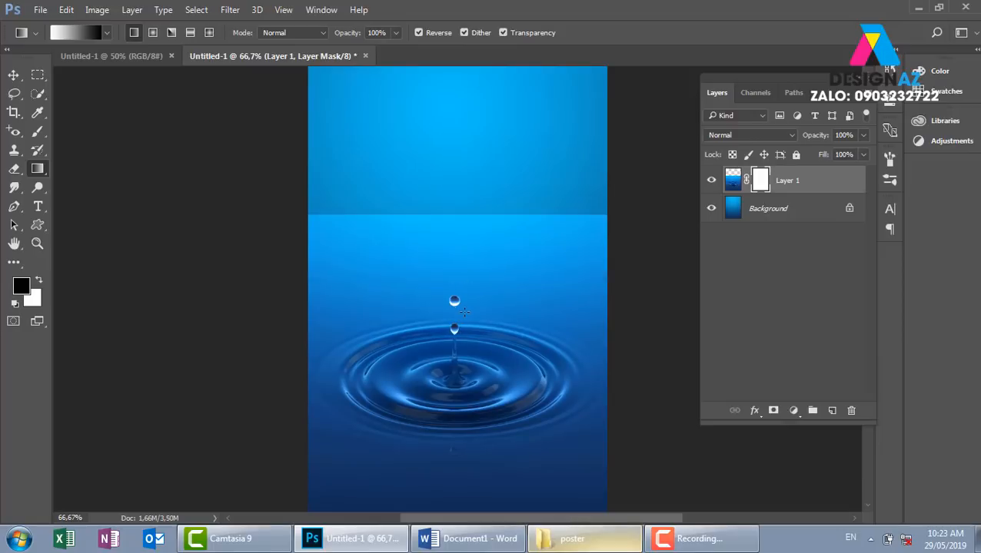
{"action": "left_click_drag", "start_coordinate": [473, 287], "coordinate": [477, 218]}
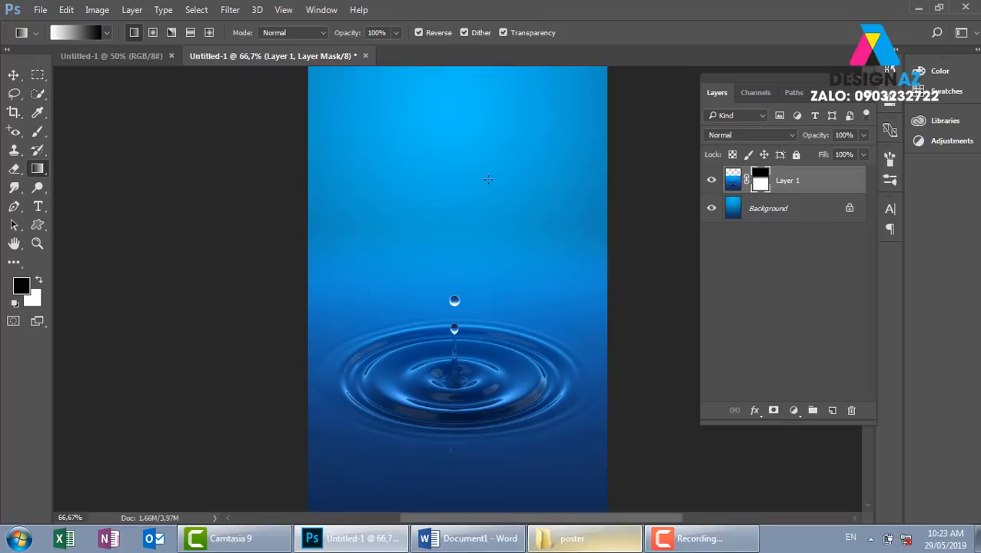
- For the Background layer, define a custom gradient from the poster's navy bottom colour to the bright blue above the water drops
{"action": "key", "text": "v"}
{"action": "right_click", "coordinate": [466, 135]}
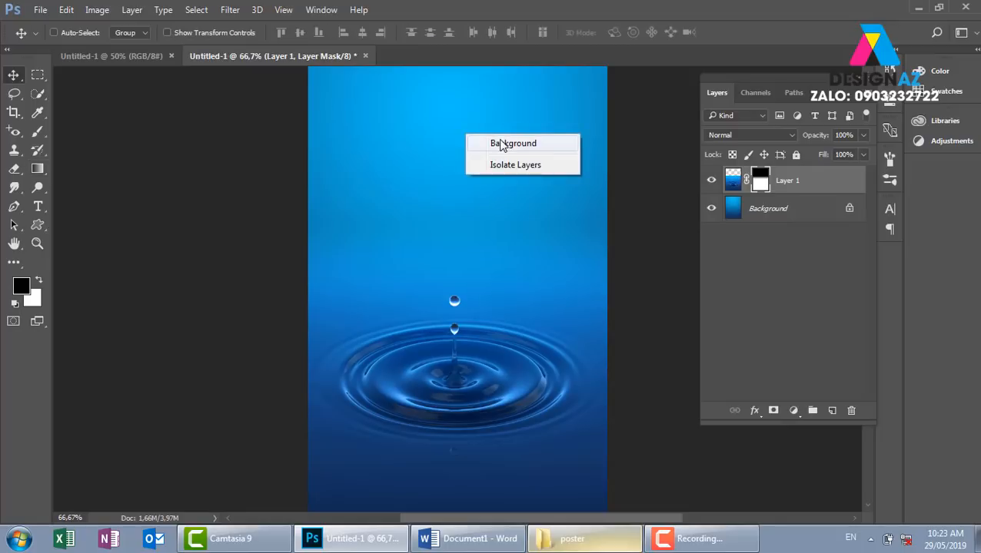
{"action": "left_click", "coordinate": [496, 143]}
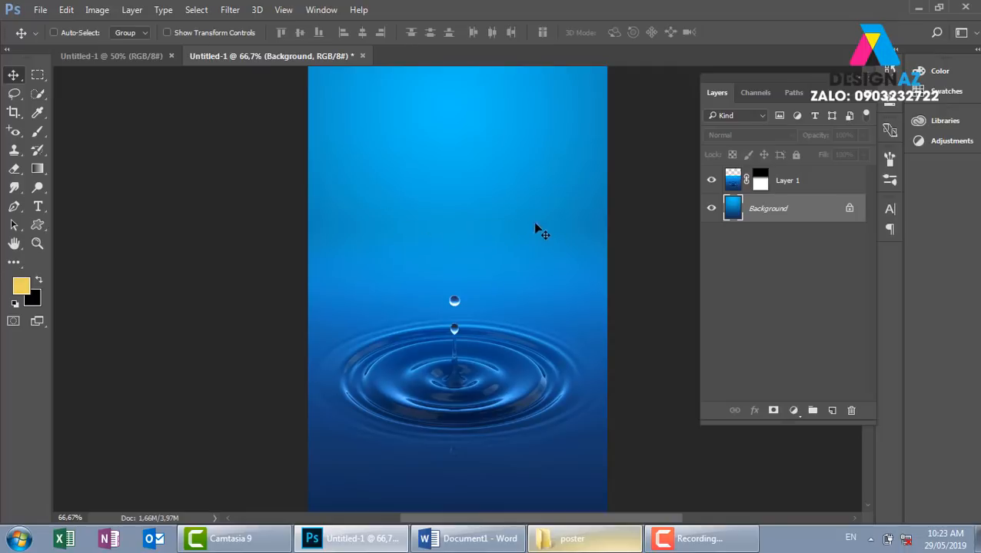
{"action": "right_click", "coordinate": [468, 112]}
{"action": "left_click", "coordinate": [508, 126]}
{"action": "key", "text": "g"}
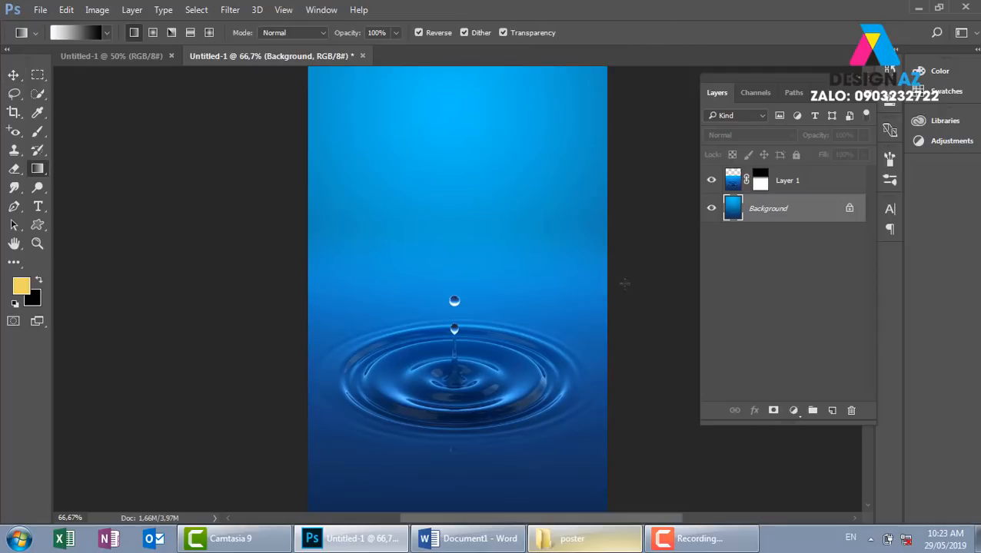
{"action": "key", "text": "ctrl+minus"}
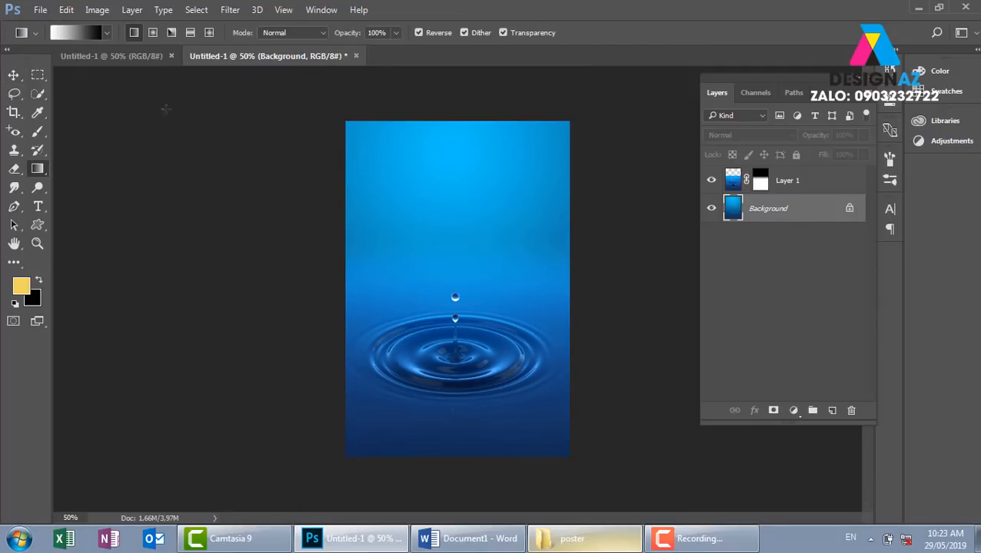
{"action": "left_click", "coordinate": [81, 32]}
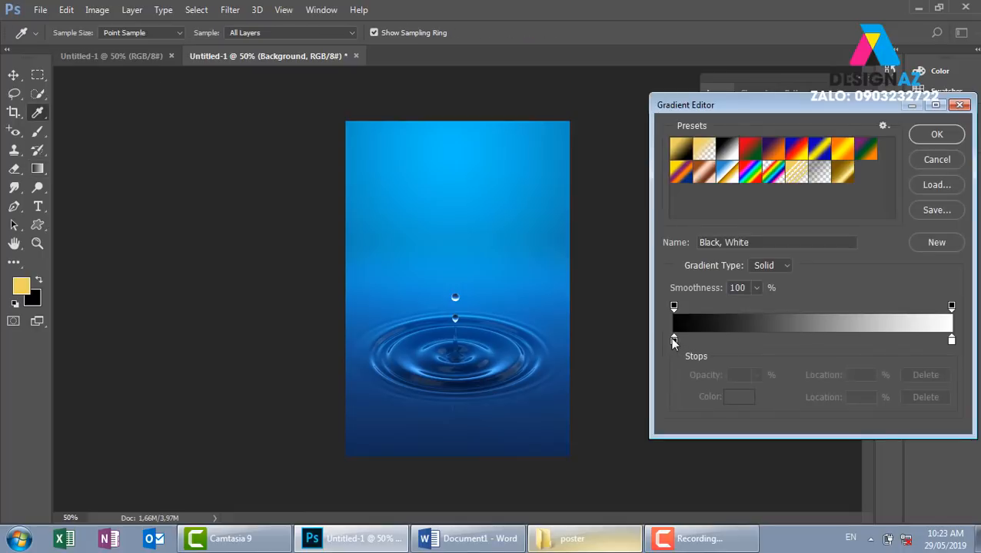
{"action": "left_click", "coordinate": [673, 339]}
{"action": "left_click", "coordinate": [553, 432]}
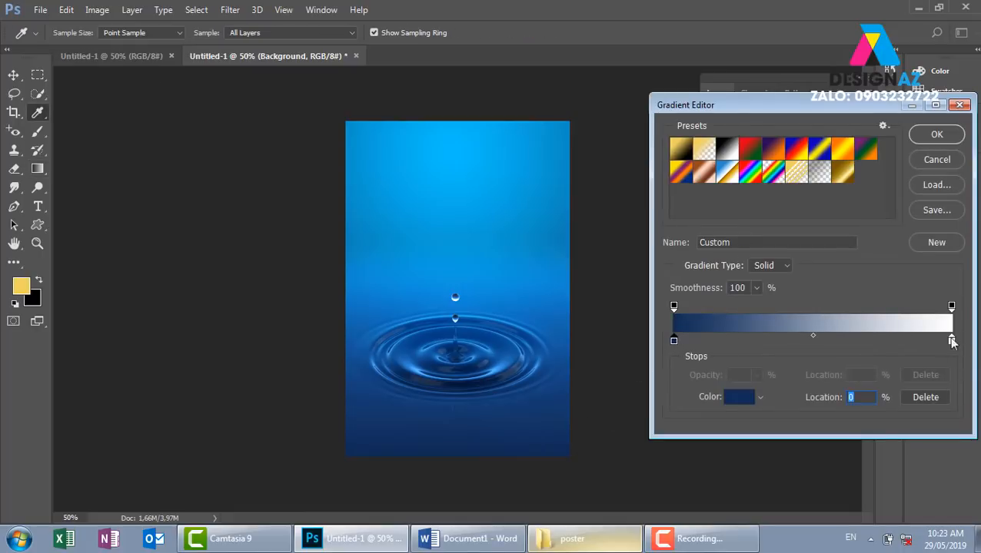
{"action": "left_click", "coordinate": [951, 339]}
{"action": "left_click", "coordinate": [485, 265]}
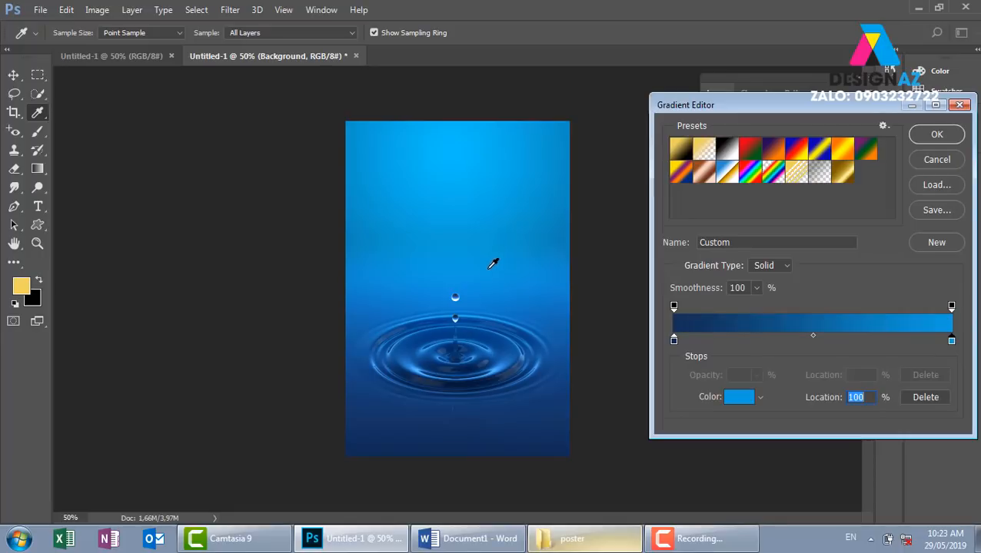
{"action": "left_click", "coordinate": [936, 135]}
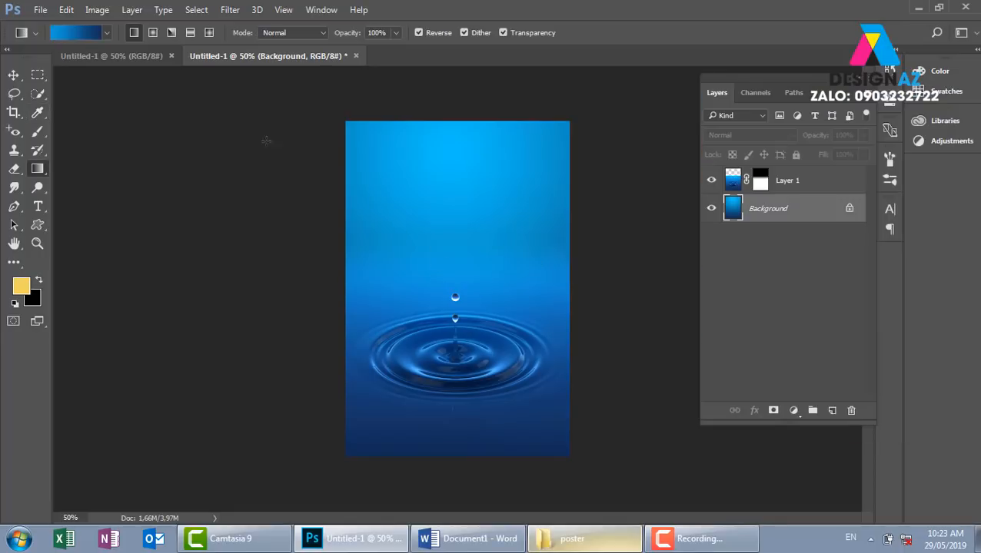
- Try linear gradients of different directions and lengths on the Background layer using the navy-to-bright-blue gradient
{"action": "left_click_drag", "start_coordinate": [464, 128], "coordinate": [437, 435]}
{"action": "left_click_drag", "start_coordinate": [458, 430], "coordinate": [456, 183]}
{"action": "left_click_drag", "start_coordinate": [452, 393], "coordinate": [465, 186]}
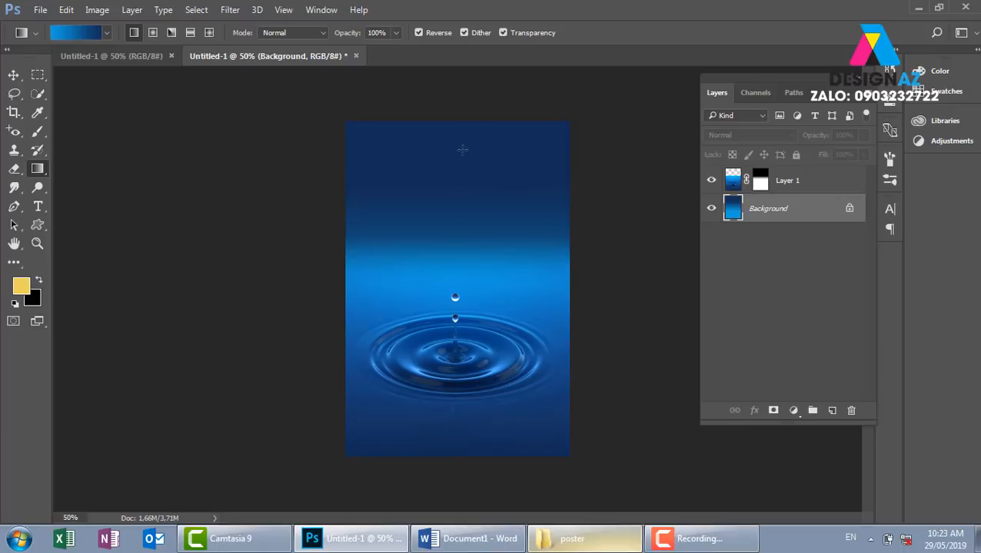
{"action": "left_click_drag", "start_coordinate": [459, 149], "coordinate": [442, 354]}
{"action": "left_click_drag", "start_coordinate": [455, 135], "coordinate": [438, 334]}
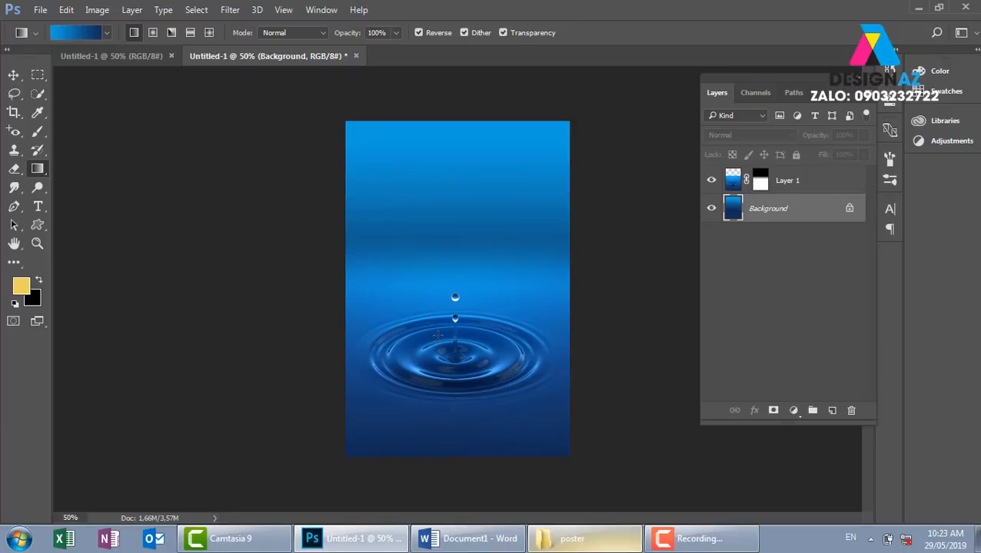
{"action": "left_click_drag", "start_coordinate": [465, 108], "coordinate": [465, 259]}
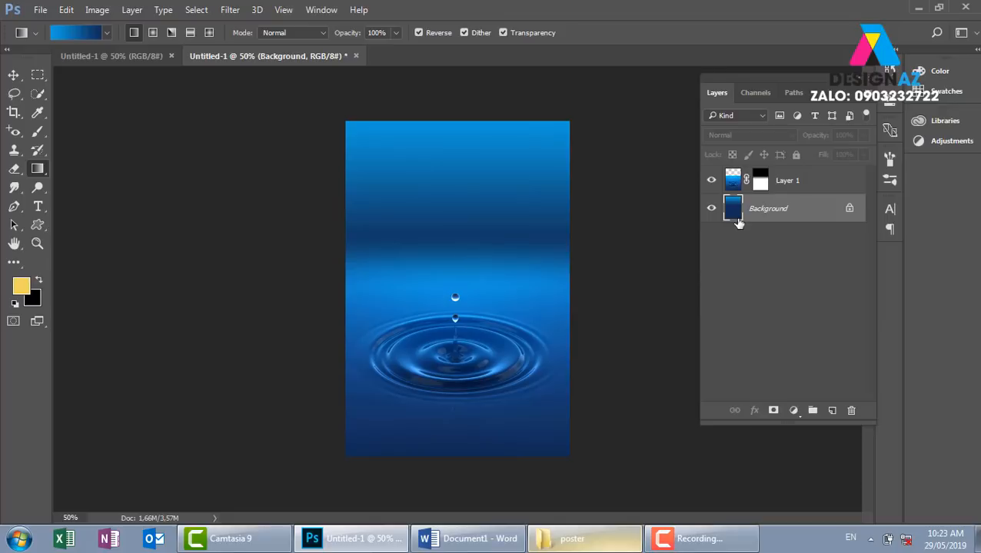
{"action": "key", "text": "alt+BackSpace"}
- Fill the Background with a linear gradient from the top edge to below the ripples and check it with the water layer hidden
{"action": "left_click_drag", "start_coordinate": [466, 125], "coordinate": [468, 401]}
{"action": "left_click", "coordinate": [14, 75]}
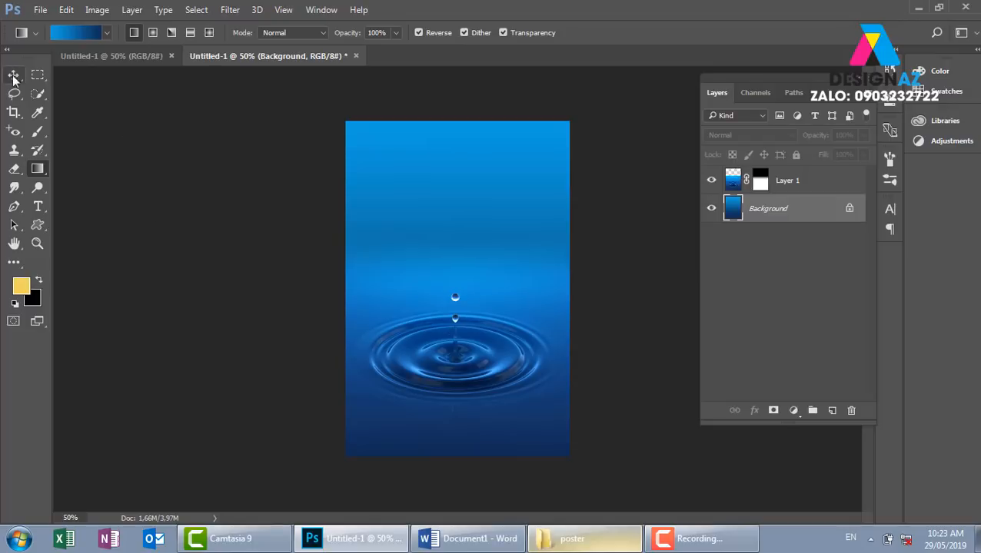
{"action": "left_click", "coordinate": [711, 183]}
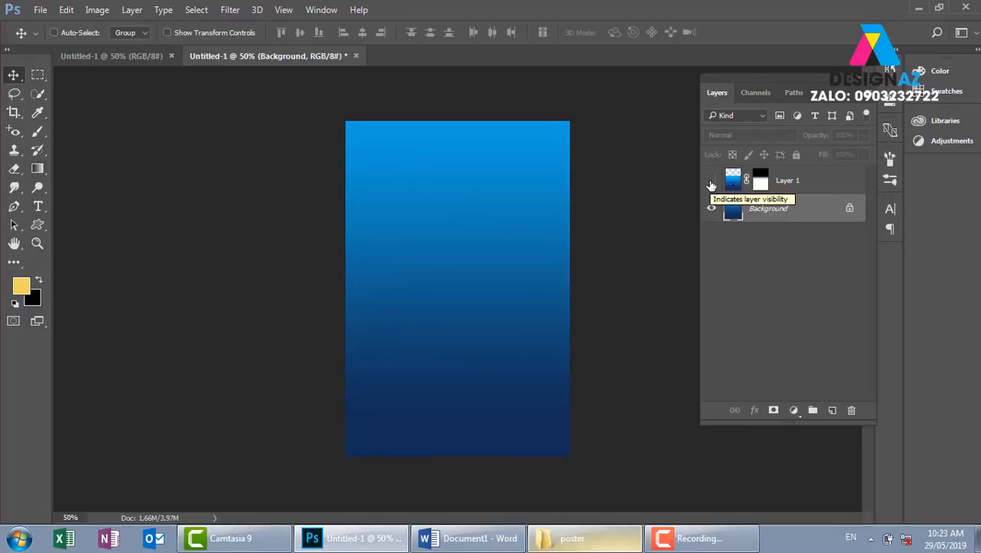
{"action": "left_click", "coordinate": [712, 181]}
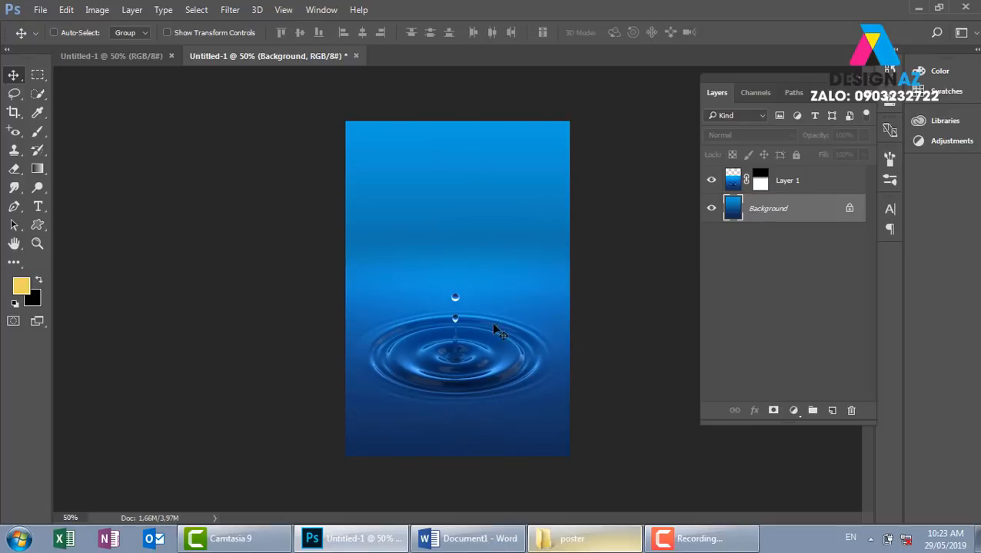
- Refill the Background layer with a linear gradient running from bright blue at the poster's top to navy around its bottom edge
{"action": "key", "text": "g"}
{"action": "mouse_move", "coordinate": [468, 454]}
{"action": "left_mouse_down"}
{"action": "mouse_move", "coordinate": [468, 222]}
{"action": "mouse_move", "coordinate": [489, 130]}
{"action": "mouse_move", "coordinate": [485, 398]}
{"action": "left_mouse_up"}
{"action": "left_click_drag", "start_coordinate": [465, 471], "coordinate": [464, 470]}
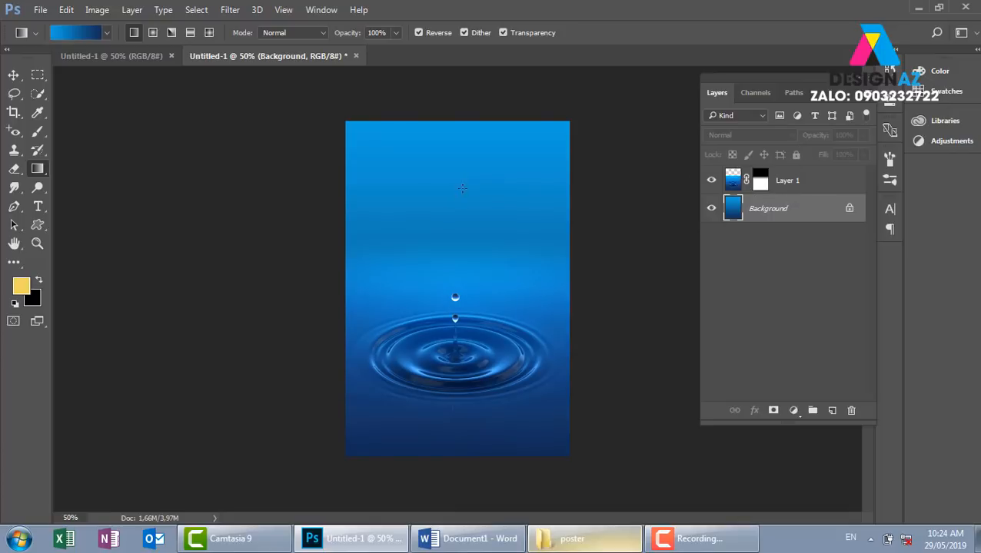
{"action": "left_click", "coordinate": [13, 74]}
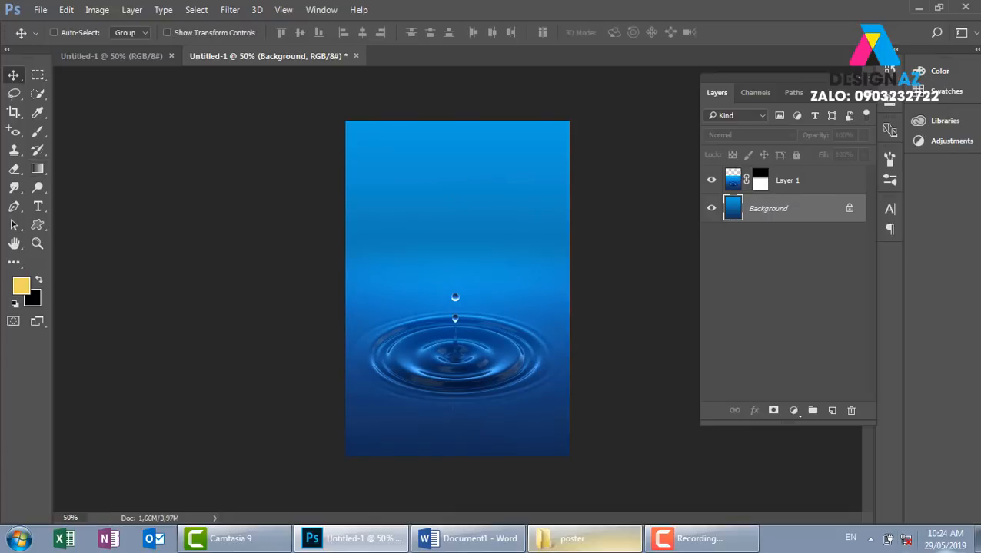
{"action": "key", "text": "ctrl+plus"}
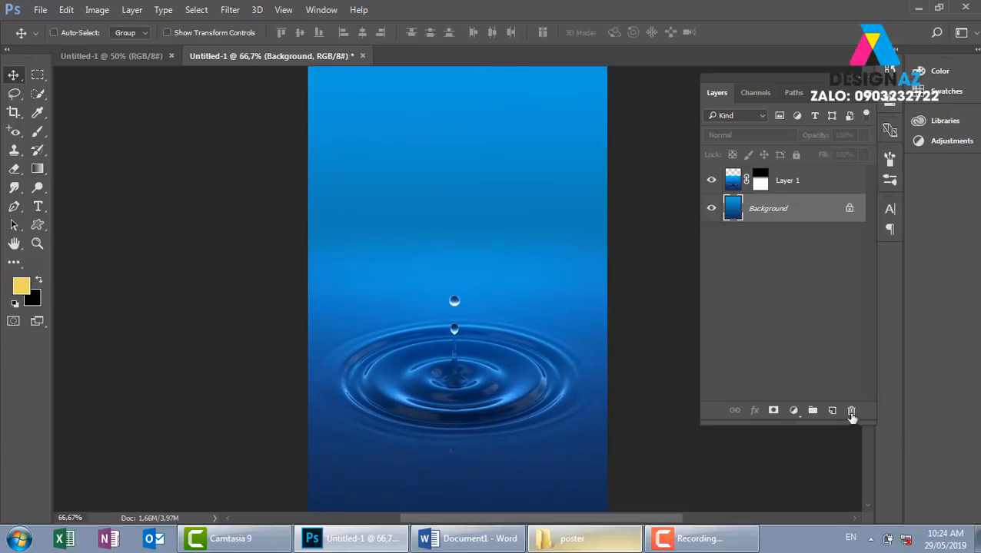
- Make the water-drop layer active and open the green_leaves_PNG3671 image from the nước folder
{"action": "right_click", "coordinate": [484, 404]}
{"action": "left_click", "coordinate": [523, 408]}
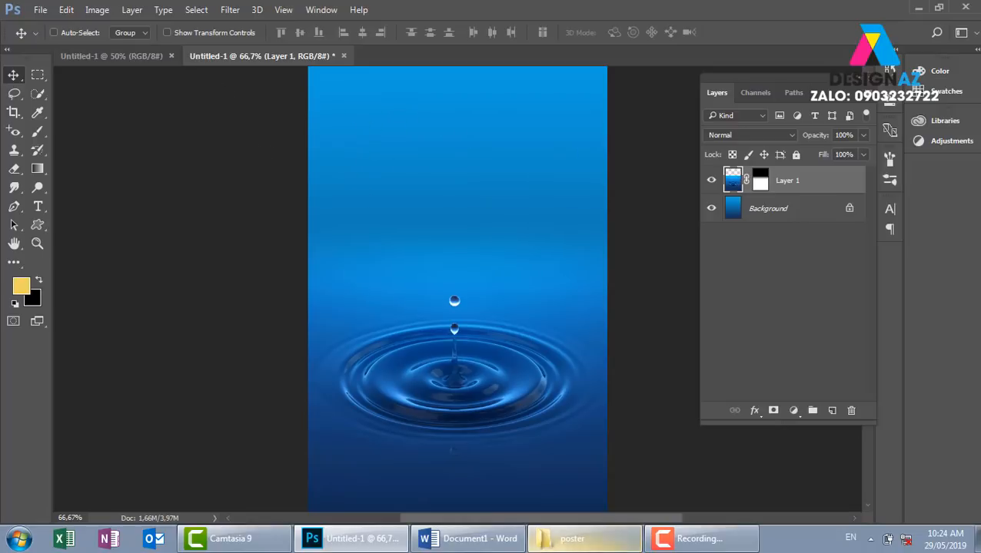
{"action": "key", "text": "ctrl+o"}
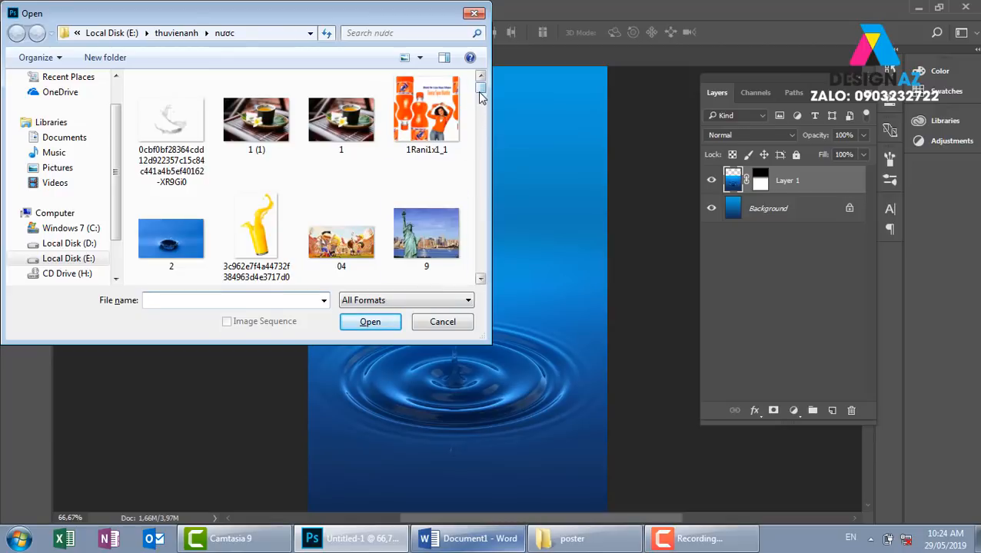
{"action": "left_click_drag", "start_coordinate": [480, 94], "coordinate": [492, 130]}
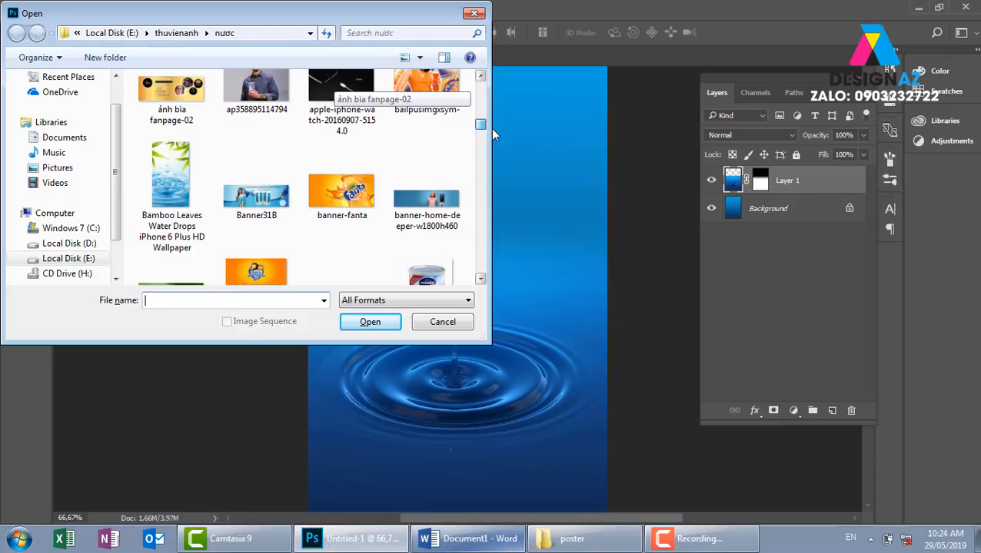
{"action": "left_click", "coordinate": [200, 158]}
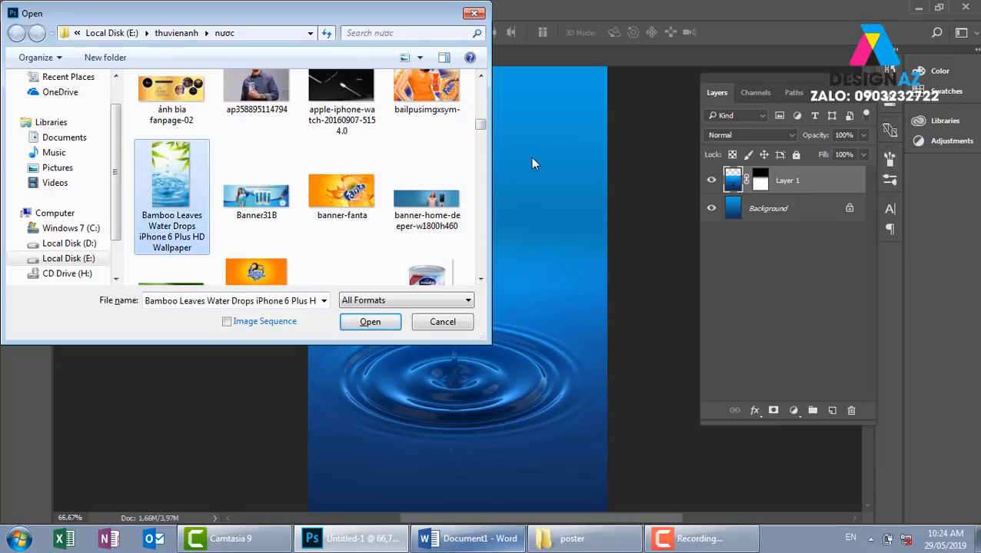
{"action": "left_click_drag", "start_coordinate": [479, 126], "coordinate": [484, 179]}
{"action": "left_click", "coordinate": [426, 204]}
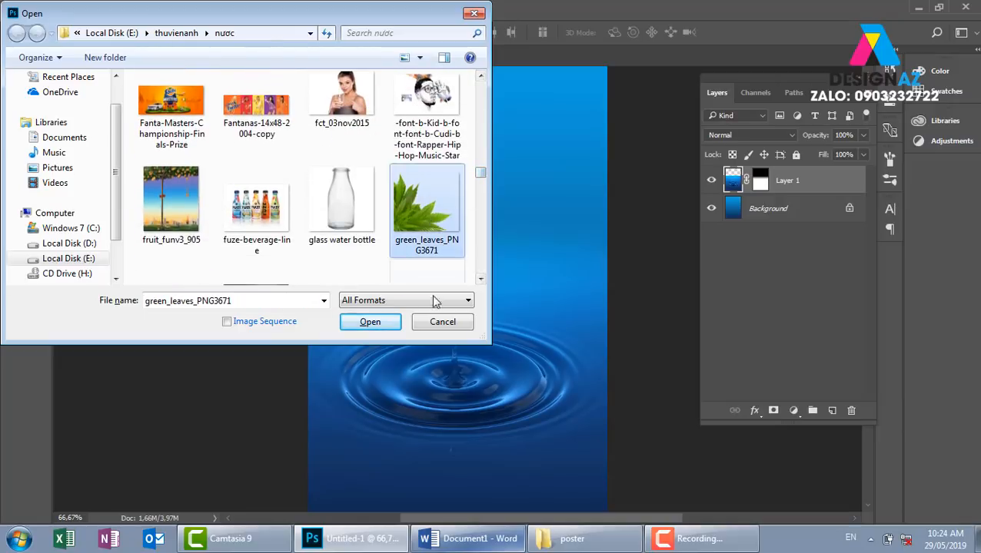
{"action": "left_click", "coordinate": [385, 326]}
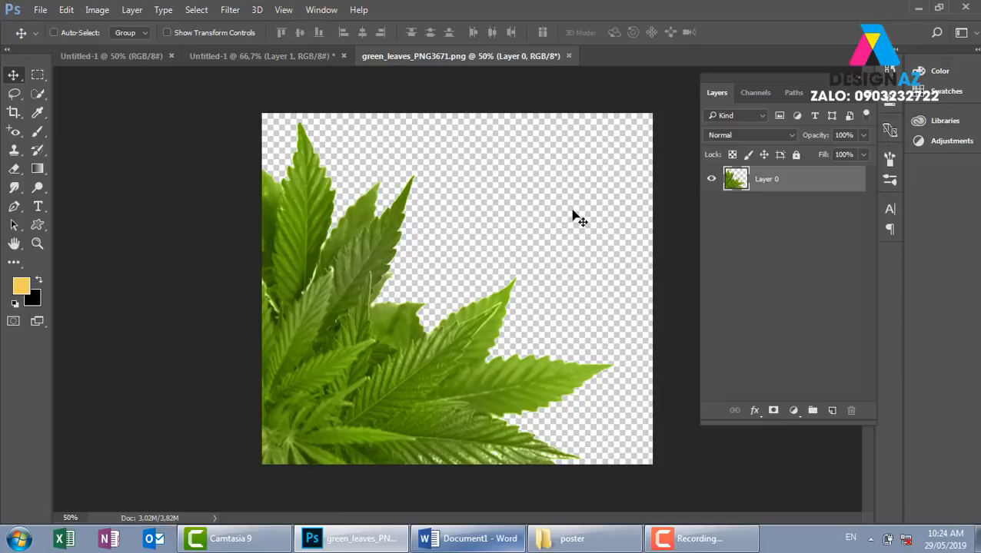
- Copy the whole leaves image, close its file and paste it into the poster above the water-drop layer
{"action": "key", "text": "ctrl+a"}
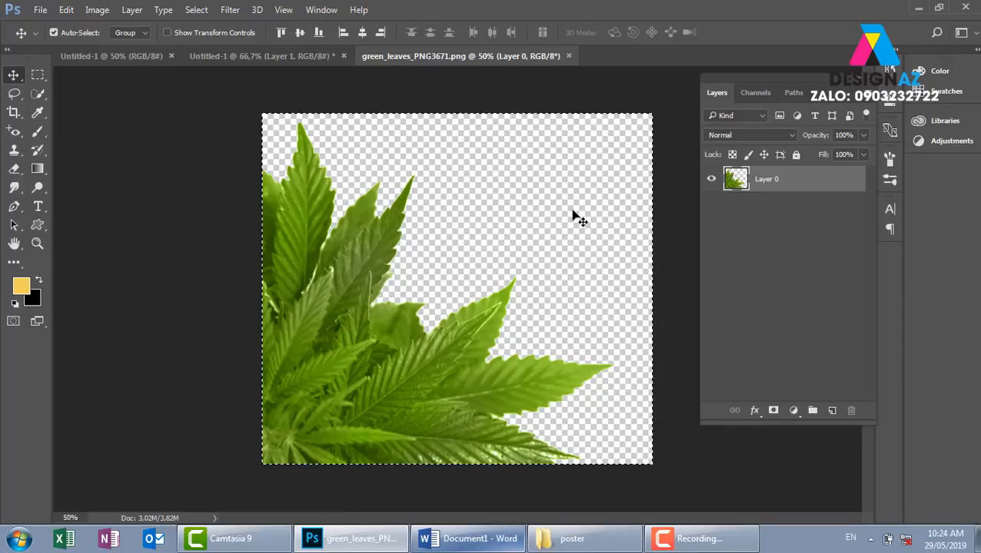
{"action": "key", "text": "ctrl+w"}
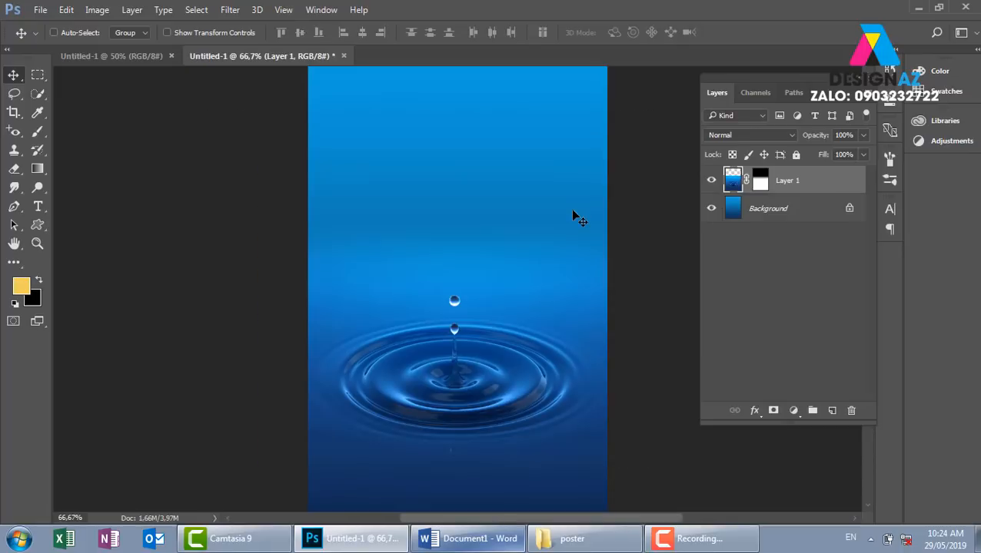
{"action": "key", "text": "ctrl+v"}
{"action": "left_click_drag", "start_coordinate": [476, 280], "coordinate": [471, 298]}
{"action": "key", "text": "ctrl+minus"}
{"action": "key", "text": "ctrl+minus"}
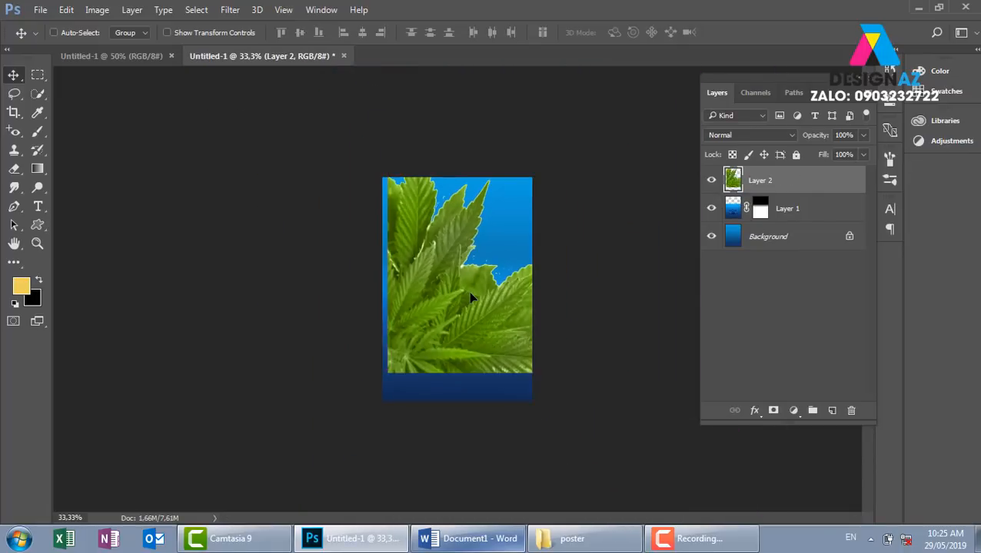
- Flip the leaves layer vertically and scale it to about 37.6% in the poster's upper-left corner
{"action": "key", "text": "ctrl+t"}
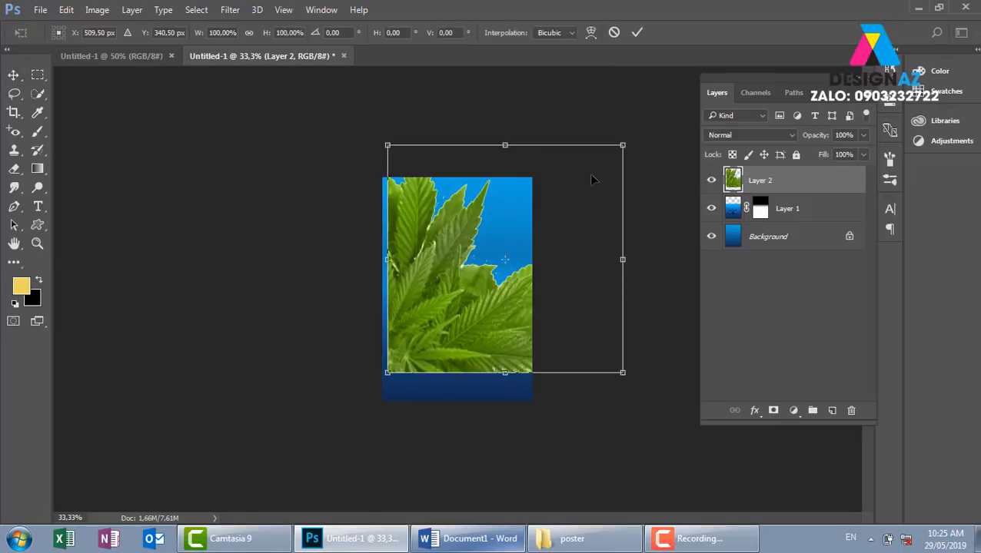
{"action": "right_click", "coordinate": [470, 270]}
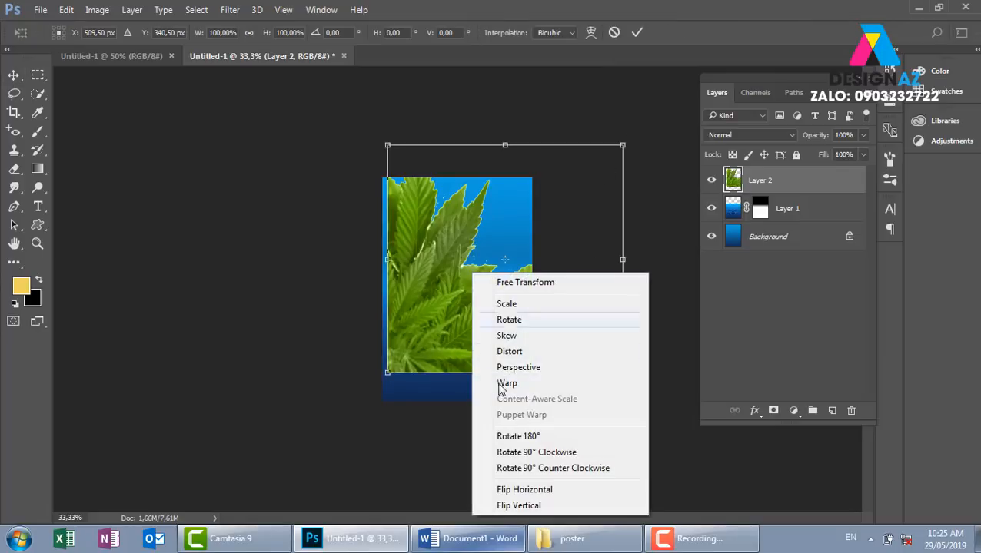
{"action": "left_click", "coordinate": [508, 504]}
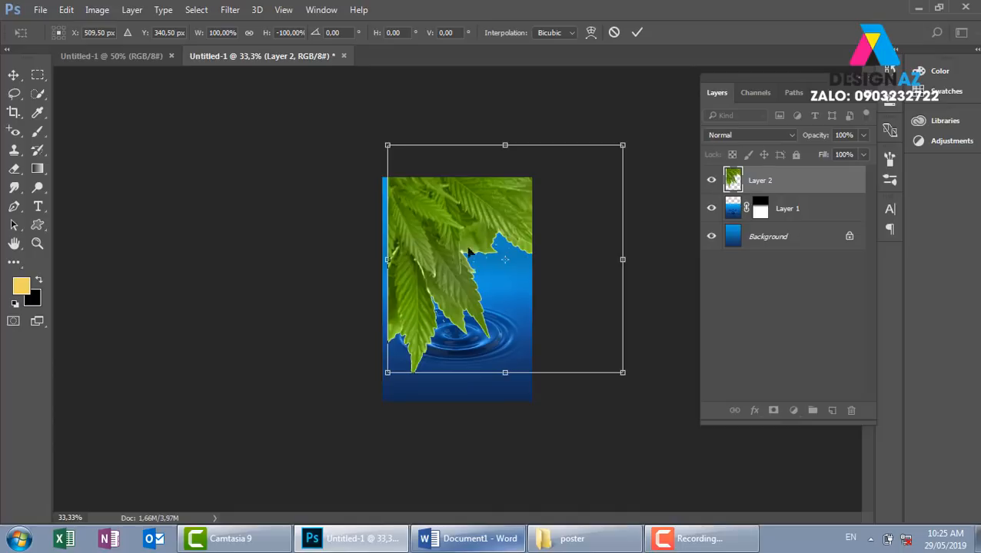
{"action": "left_click_drag", "start_coordinate": [497, 239], "coordinate": [458, 241]}
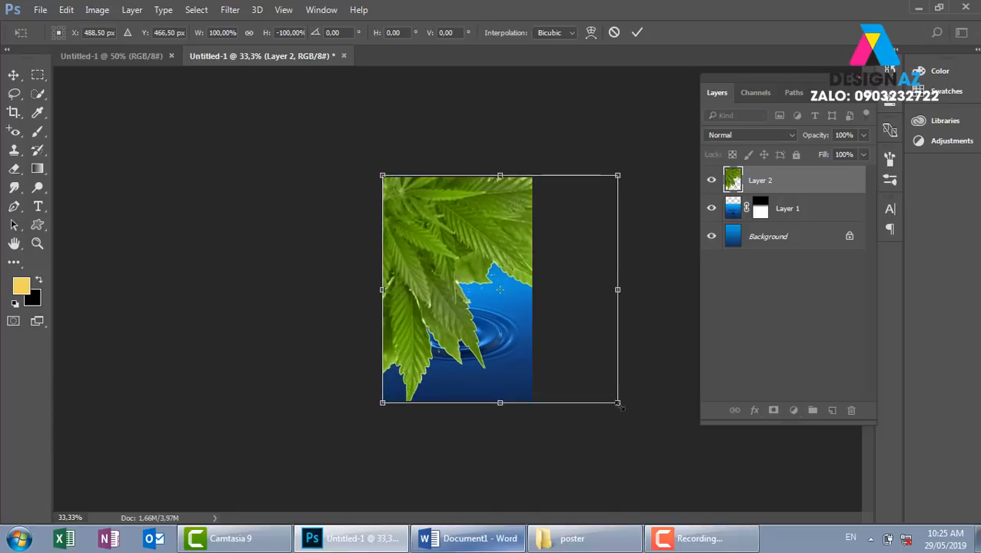
{"action": "left_click_drag", "start_coordinate": [620, 405], "coordinate": [471, 265]}
{"action": "key", "text": "ctrl+plus"}
{"action": "key", "text": "ctrl+plus"}
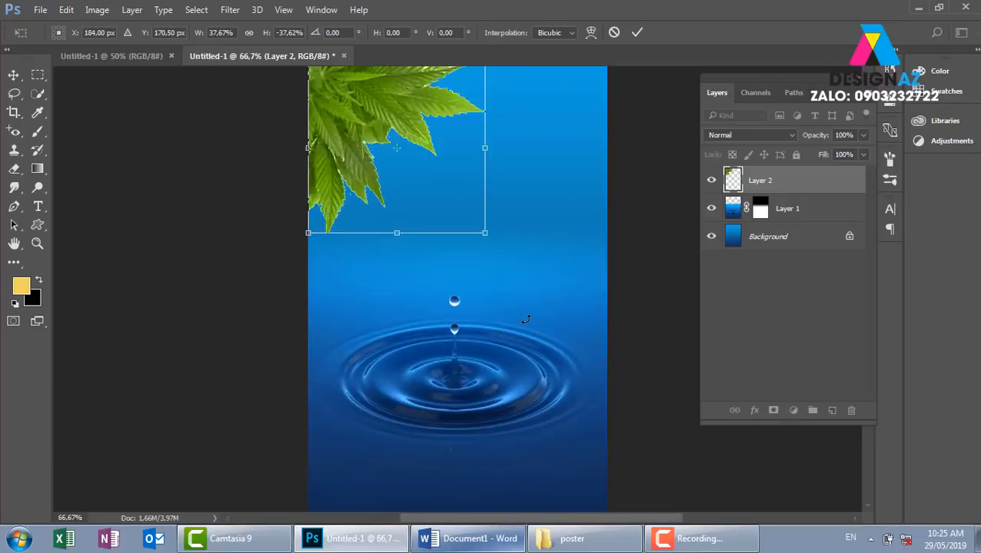
{"action": "key", "text": "Return"}
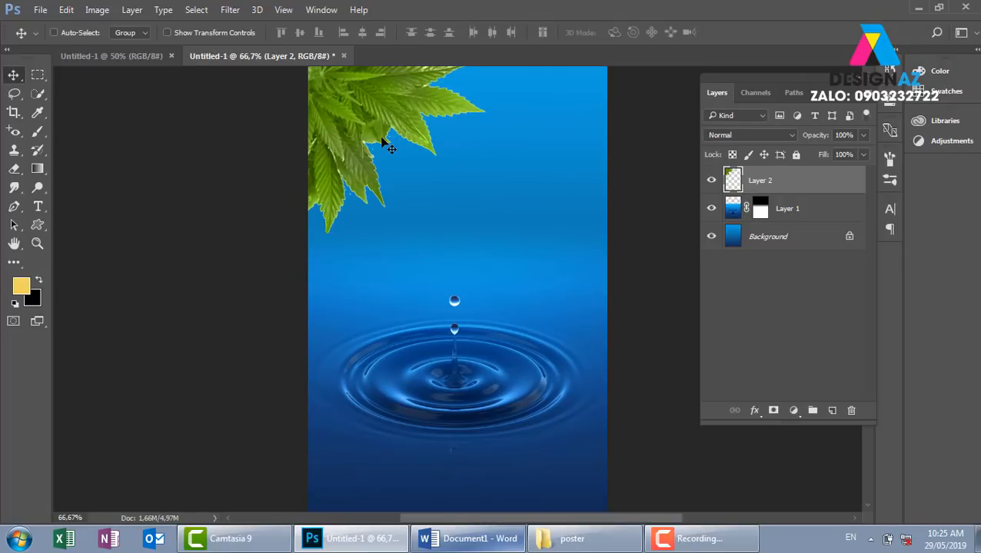
- Delete the leaves layer from the poster
{"action": "key", "text": "Delete"}
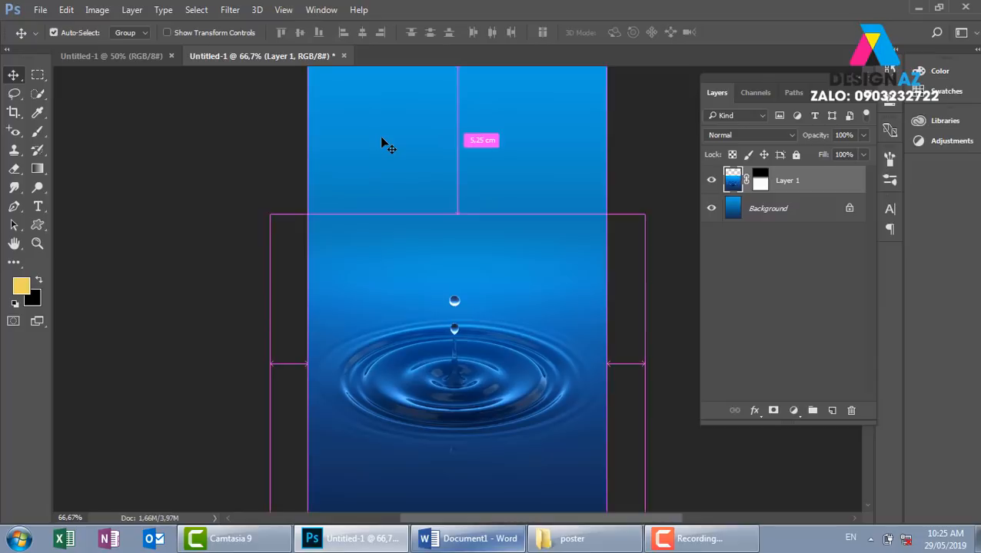
- Open the Bamboo Leaves Water Drops iPhone 6 Plus HD Wallpaper image from the nước folder
{"action": "key", "text": "ctrl+o"}
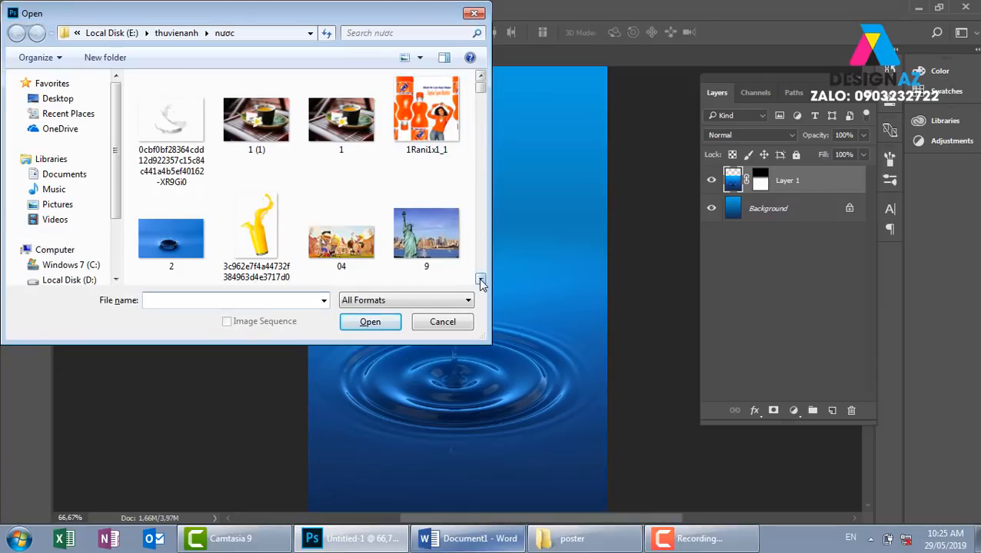
{"action": "scroll", "coordinate": [481, 282], "scroll_direction": "down", "scroll_amount": 10}
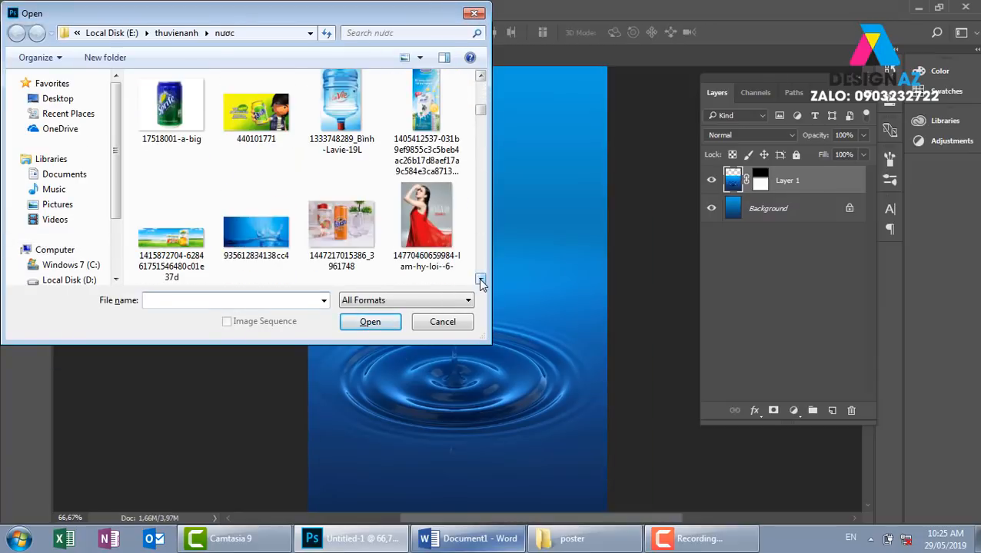
{"action": "scroll", "coordinate": [480, 282], "scroll_direction": "down", "scroll_amount": 6}
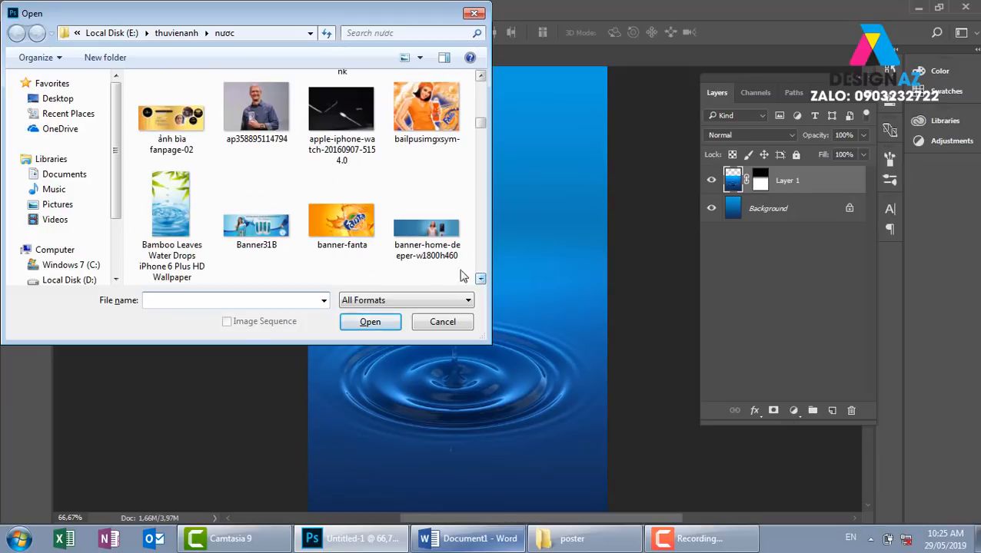
{"action": "left_click", "coordinate": [178, 191]}
{"action": "left_click", "coordinate": [369, 323]}
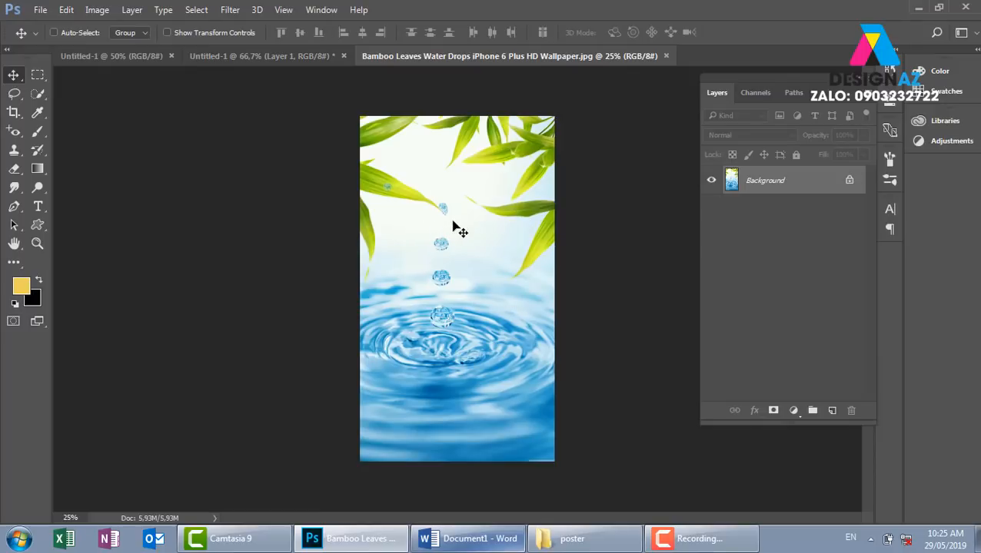
- Copy the whole bamboo-leaves image, close its file and paste it into the poster above the water-drop layer
{"action": "key", "text": "ctrl+a"}
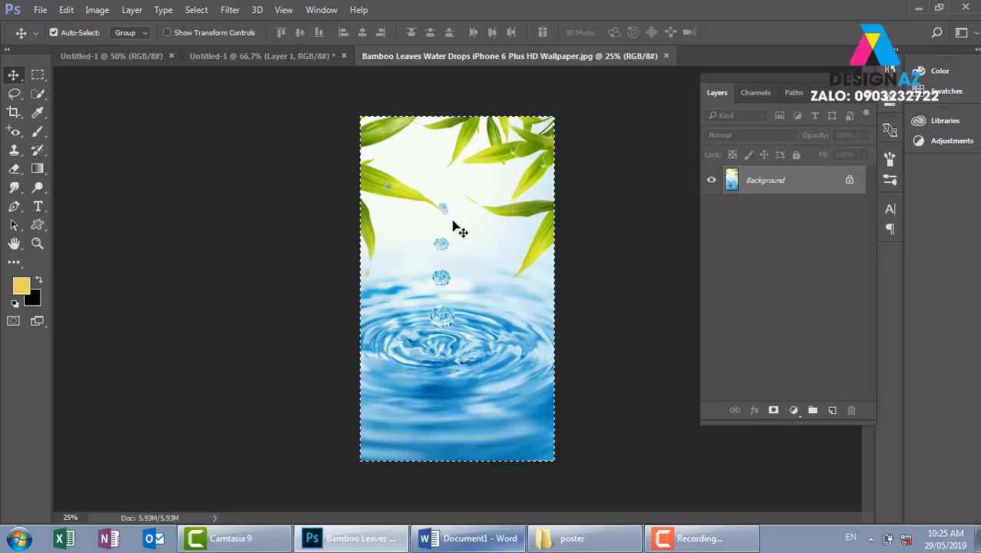
{"action": "key", "text": "ctrl+w"}
{"action": "key", "text": "ctrl+v"}
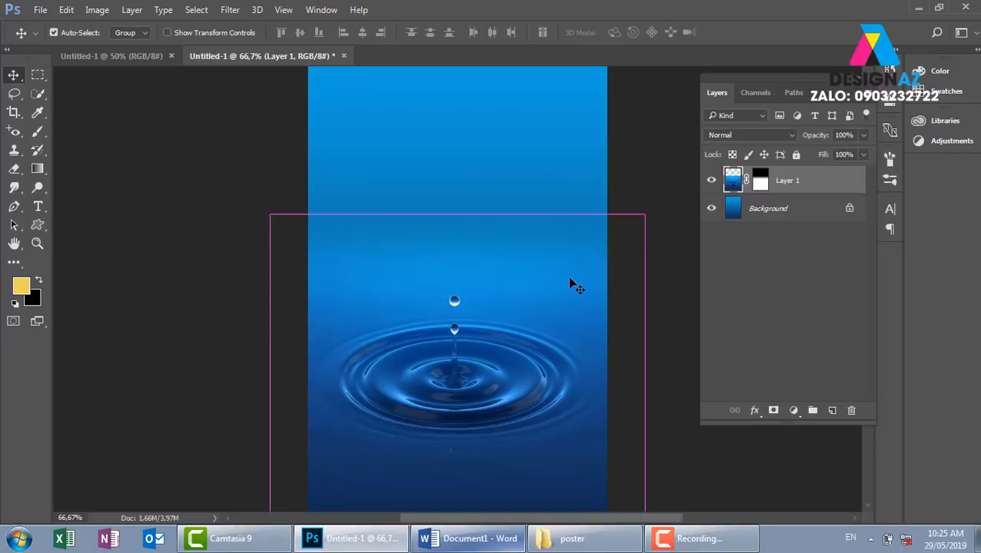
- Scale the pasted bamboo layer down to about 53% and place it over the poster, against its right edge
{"action": "key", "text": "ctrl+minus"}
{"action": "key", "text": "ctrl+minus"}
{"action": "key", "text": "ctrl+minus"}
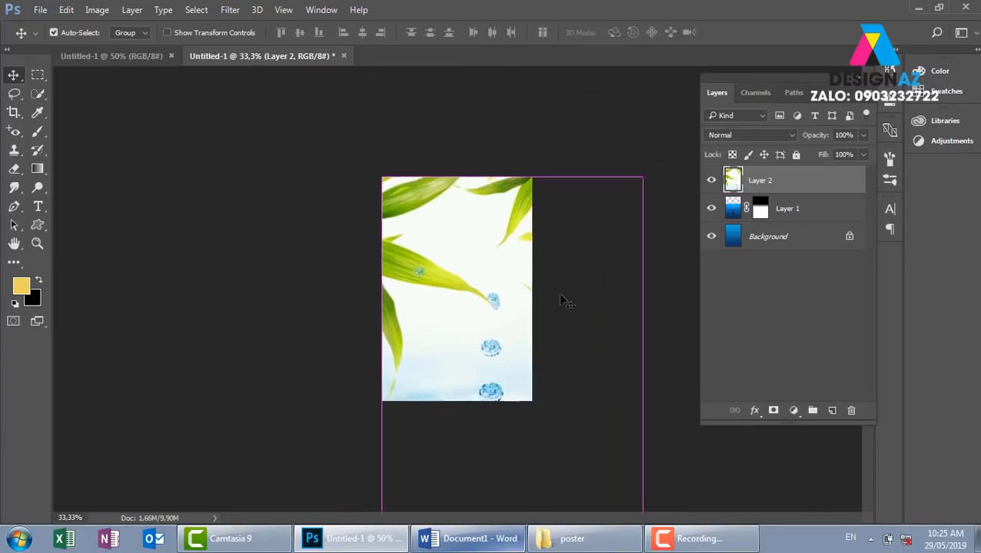
{"action": "key", "text": "ctrl+t"}
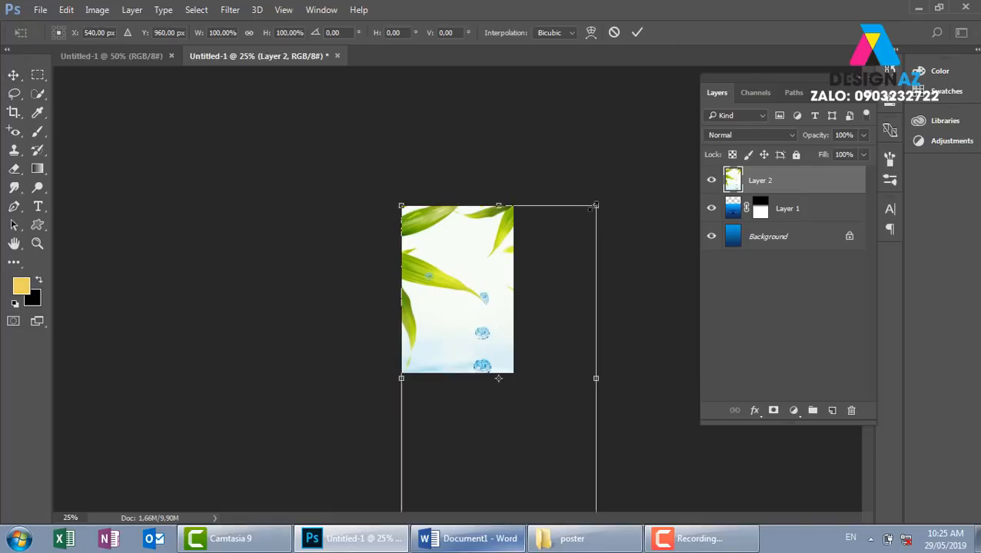
{"action": "left_click_drag", "start_coordinate": [583, 210], "coordinate": [535, 292]}
{"action": "left_click_drag", "start_coordinate": [534, 328], "coordinate": [493, 243]}
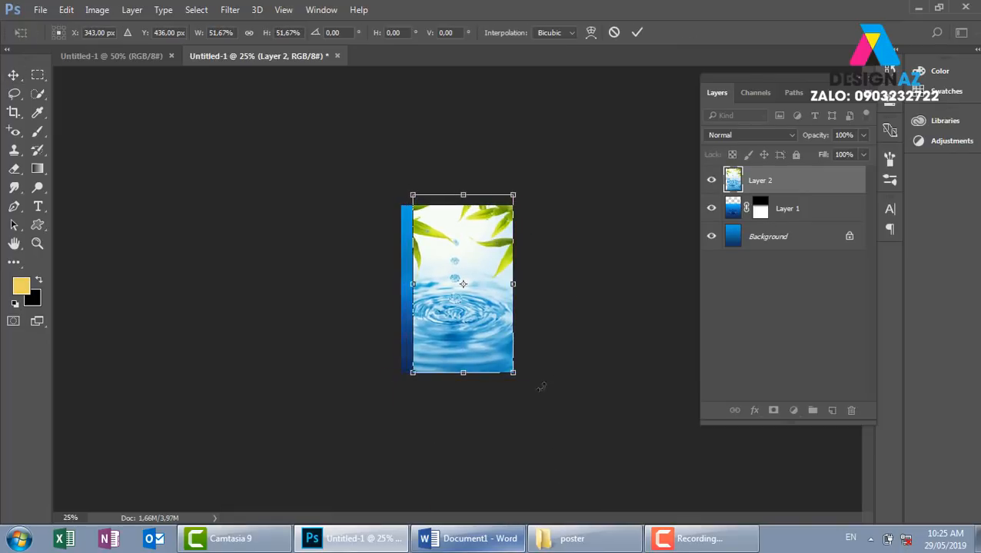
{"action": "left_click_drag", "start_coordinate": [407, 379], "coordinate": [402, 376]}
- Enlarge the bamboo layer to about 55.9%, tilt it to about -1.9° and position its leaves across the poster's upper part
{"action": "left_click_drag", "start_coordinate": [582, 150], "coordinate": [566, 144]}
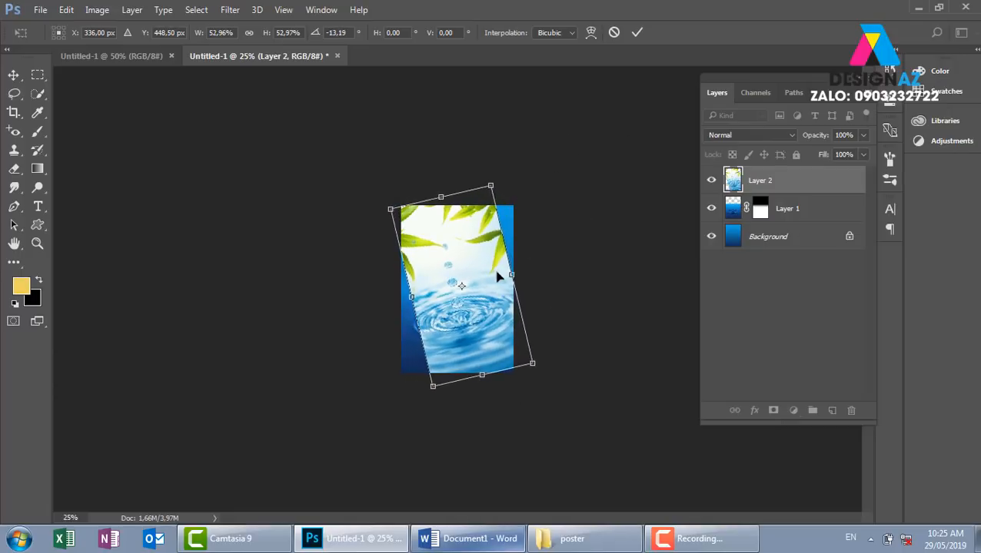
{"action": "left_click_drag", "start_coordinate": [493, 265], "coordinate": [509, 266]}
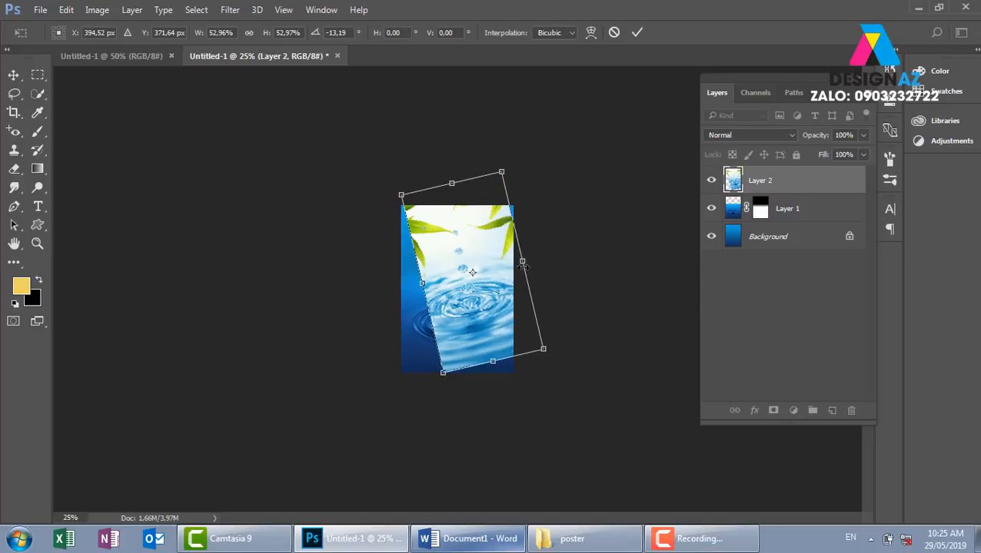
{"action": "left_click_drag", "start_coordinate": [509, 162], "coordinate": [500, 159]}
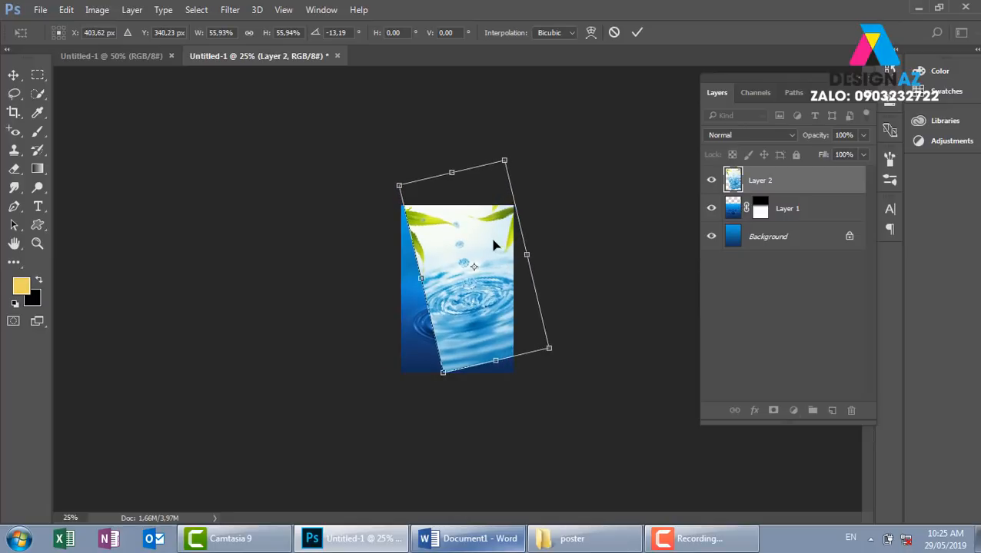
{"action": "left_click_drag", "start_coordinate": [490, 235], "coordinate": [492, 251]}
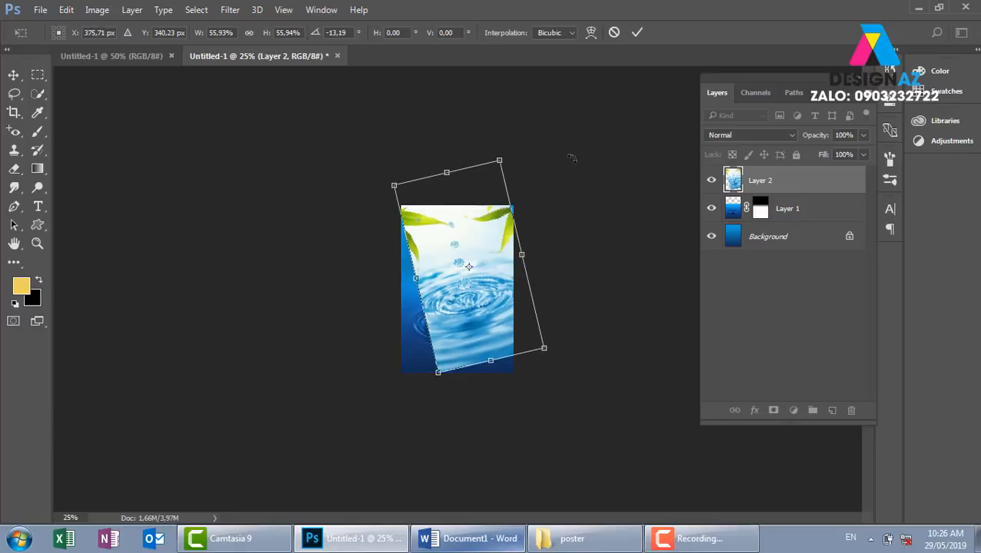
{"action": "left_click_drag", "start_coordinate": [571, 158], "coordinate": [550, 167]}
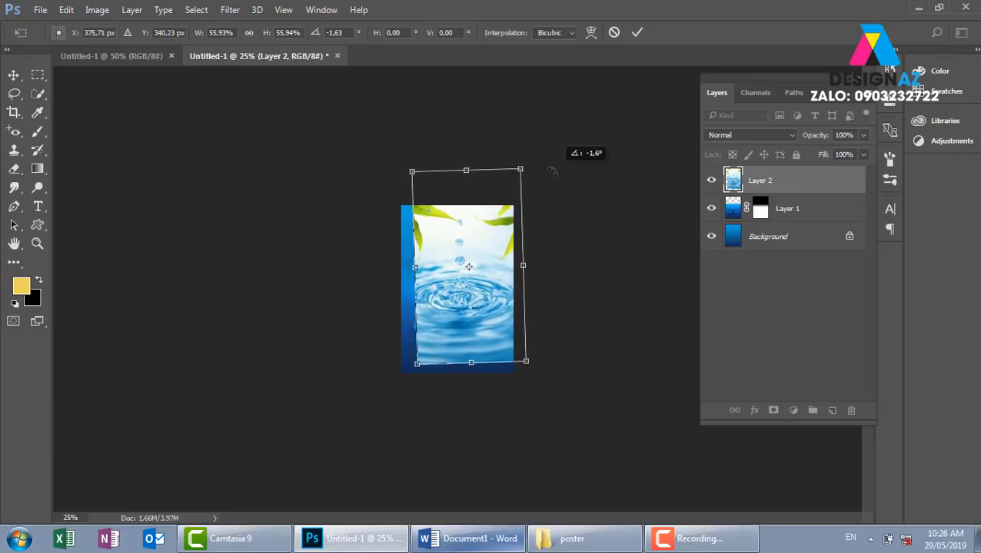
{"action": "left_click_drag", "start_coordinate": [484, 246], "coordinate": [482, 256]}
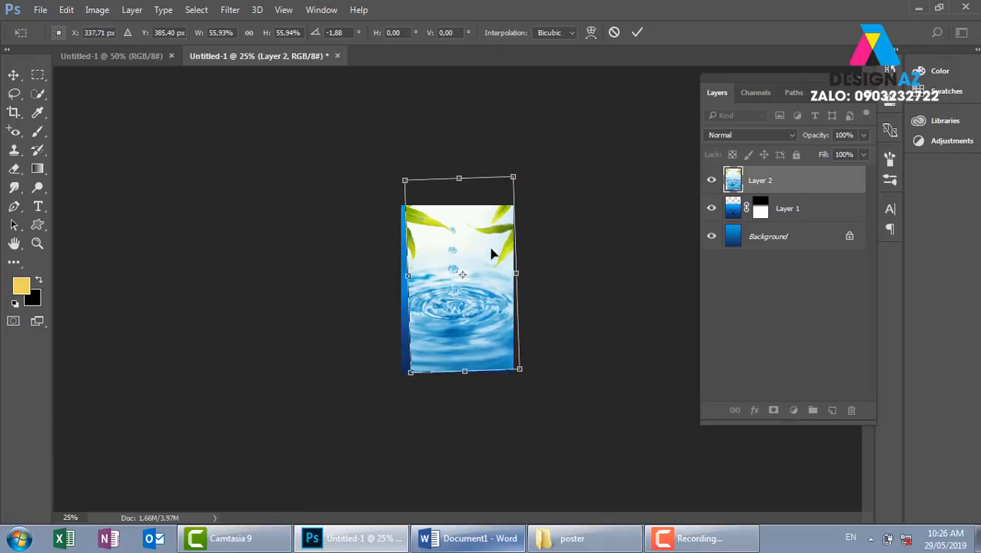
{"action": "key", "text": "Return"}
- Add a mask to the bamboo layer and hide everything but the upper-right leaves with a soft black brush at 100% opacity
{"action": "key", "text": "ctrl+plus"}
{"action": "key", "text": "ctrl+plus"}
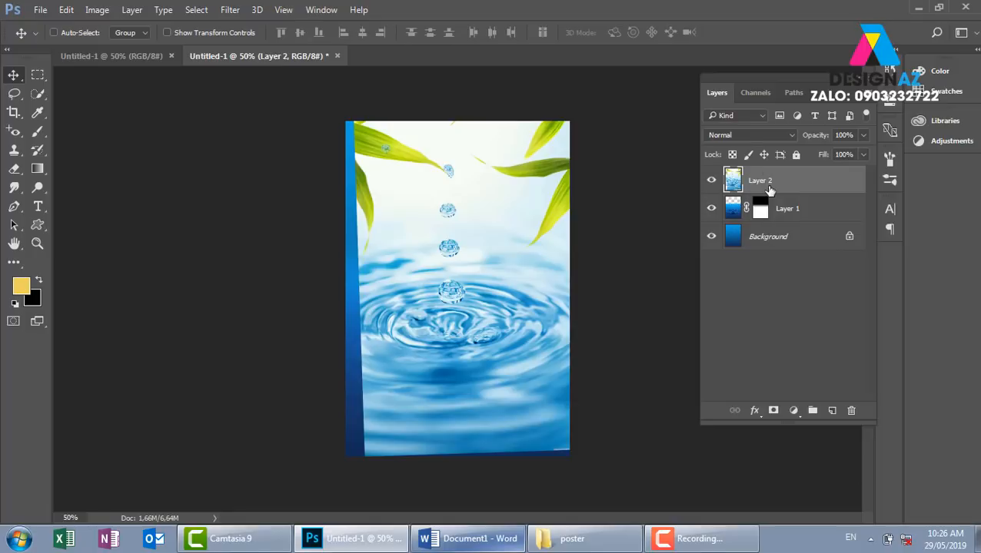
{"action": "left_click", "coordinate": [774, 411]}
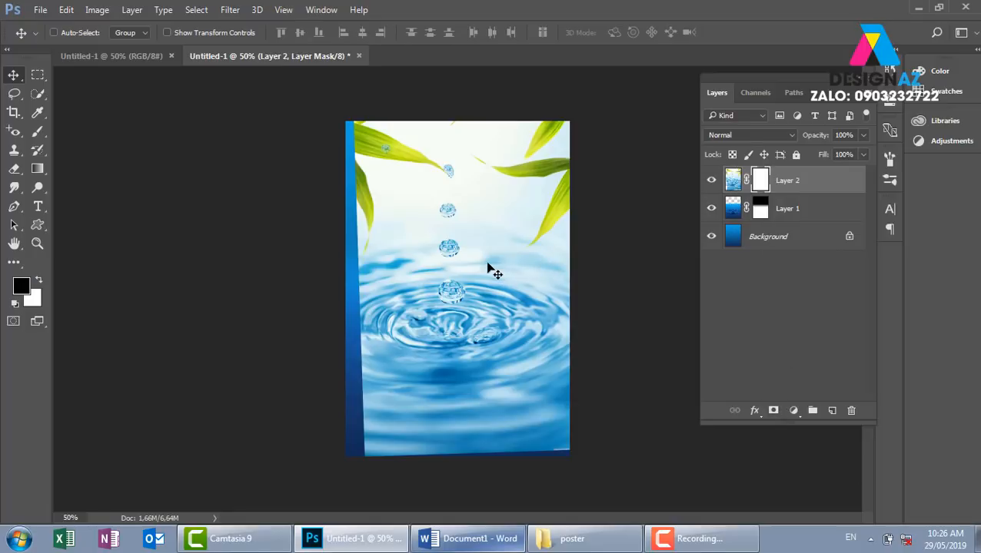
{"action": "key", "text": "b"}
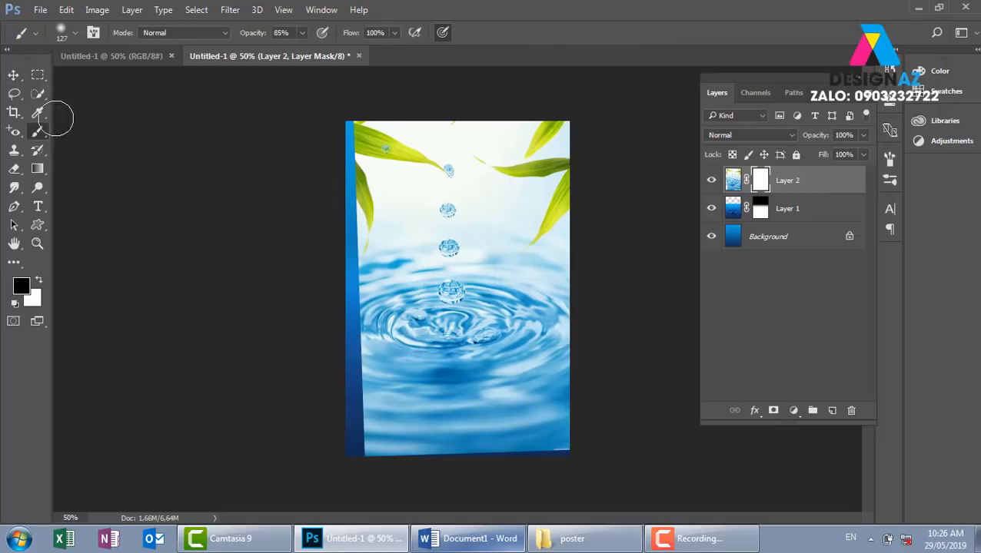
{"action": "left_click", "coordinate": [302, 33]}
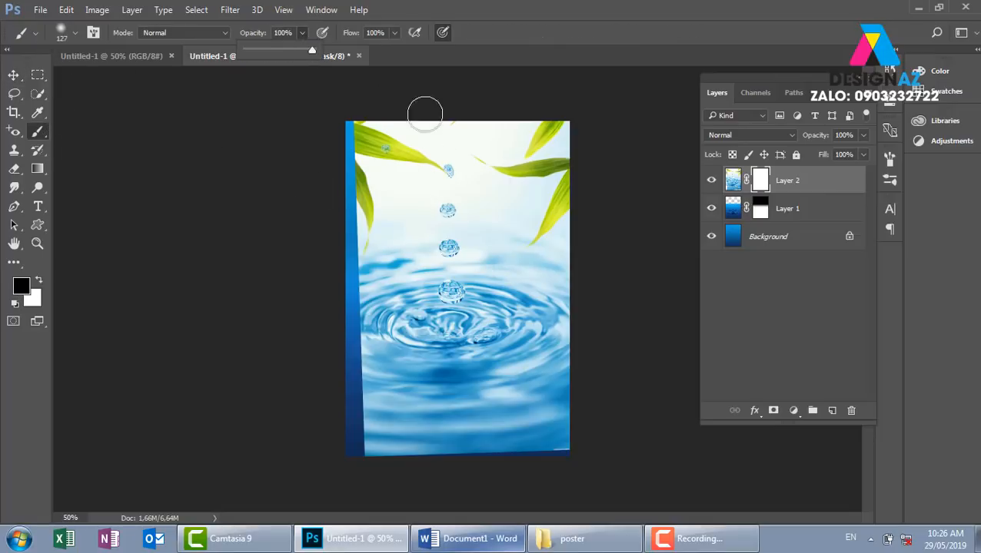
{"action": "mouse_move", "coordinate": [423, 109]}
{"action": "left_mouse_down"}
{"action": "mouse_move", "coordinate": [406, 188]}
{"action": "mouse_move", "coordinate": [366, 122]}
{"action": "mouse_move", "coordinate": [354, 241]}
{"action": "mouse_move", "coordinate": [404, 185]}
{"action": "mouse_move", "coordinate": [348, 170]}
{"action": "mouse_move", "coordinate": [364, 239]}
{"action": "mouse_move", "coordinate": [368, 229]}
{"action": "mouse_move", "coordinate": [376, 348]}
{"action": "mouse_move", "coordinate": [363, 251]}
{"action": "mouse_move", "coordinate": [354, 413]}
{"action": "mouse_move", "coordinate": [568, 452]}
{"action": "mouse_move", "coordinate": [472, 426]}
{"action": "mouse_move", "coordinate": [345, 290]}
{"action": "mouse_move", "coordinate": [410, 391]}
{"action": "mouse_move", "coordinate": [416, 458]}
{"action": "mouse_move", "coordinate": [463, 448]}
{"action": "mouse_move", "coordinate": [515, 492]}
{"action": "mouse_move", "coordinate": [582, 435]}
{"action": "mouse_move", "coordinate": [512, 417]}
{"action": "mouse_move", "coordinate": [565, 379]}
{"action": "mouse_move", "coordinate": [566, 419]}
{"action": "mouse_move", "coordinate": [449, 329]}
{"action": "mouse_move", "coordinate": [412, 259]}
{"action": "mouse_move", "coordinate": [413, 247]}
{"action": "mouse_move", "coordinate": [479, 301]}
{"action": "mouse_move", "coordinate": [434, 142]}
{"action": "mouse_move", "coordinate": [402, 210]}
{"action": "mouse_move", "coordinate": [390, 280]}
{"action": "left_mouse_up"}
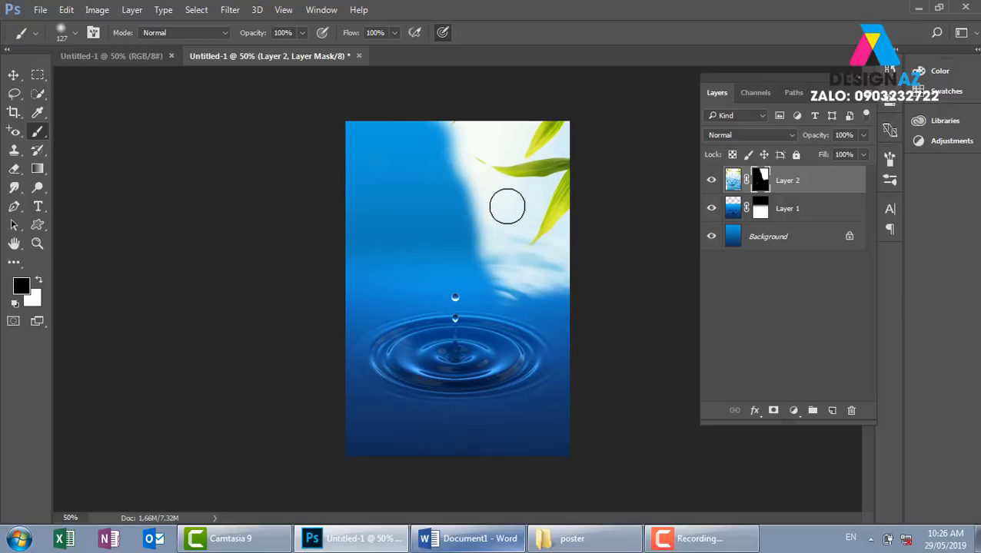
- Fade the white area around the upper-right leaves into the blue background on the mask, using a 291 px black brush at 50% opacity
{"action": "left_click", "coordinate": [13, 75]}
{"action": "mouse_move", "coordinate": [546, 201]}
{"action": "left_mouse_down"}
{"action": "mouse_move", "coordinate": [512, 203]}
{"action": "mouse_move", "coordinate": [547, 201]}
{"action": "left_mouse_up"}
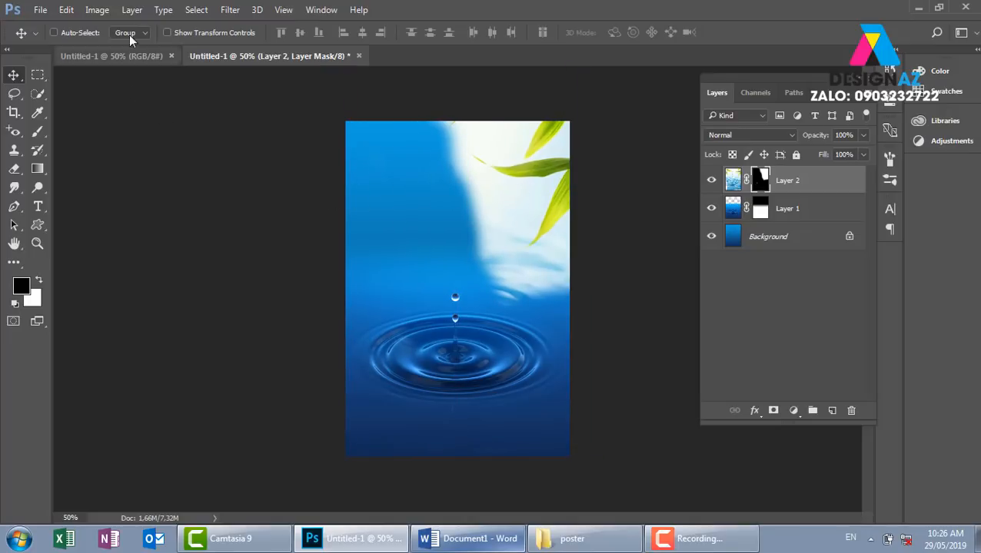
{"action": "left_click", "coordinate": [39, 131]}
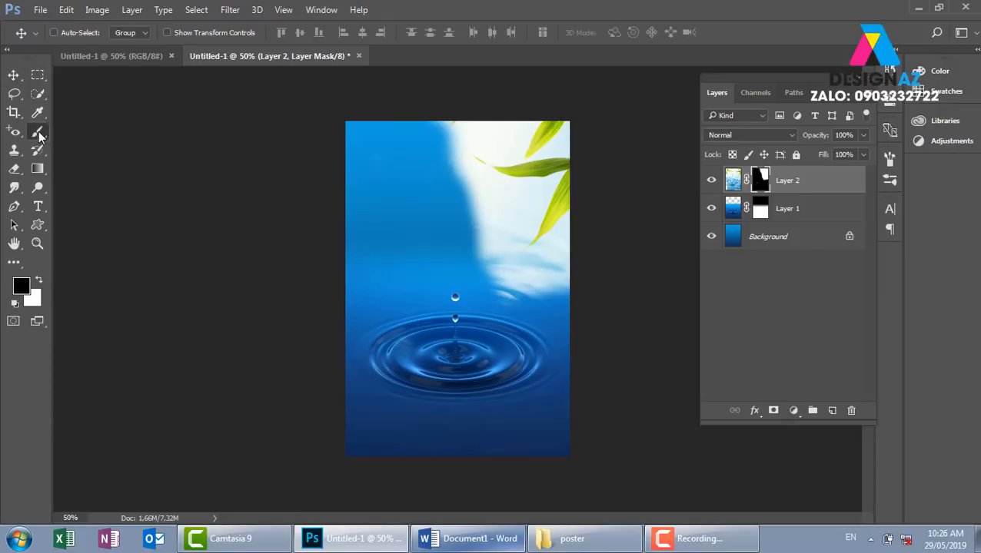
{"action": "left_click", "coordinate": [76, 31]}
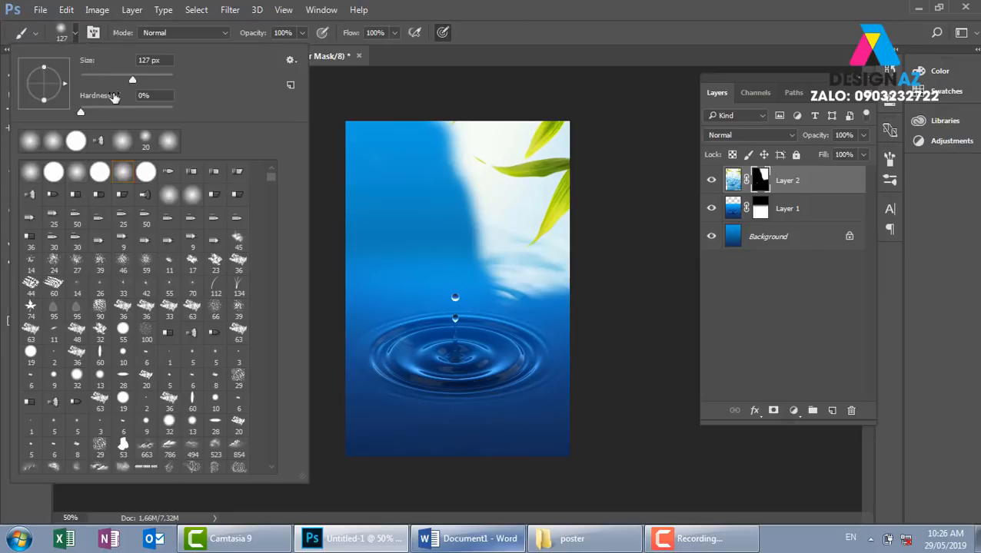
{"action": "left_click_drag", "start_coordinate": [138, 80], "coordinate": [153, 82]}
{"action": "left_click", "coordinate": [302, 35]}
{"action": "left_click", "coordinate": [302, 33]}
{"action": "left_click_drag", "start_coordinate": [302, 50], "coordinate": [267, 50]}
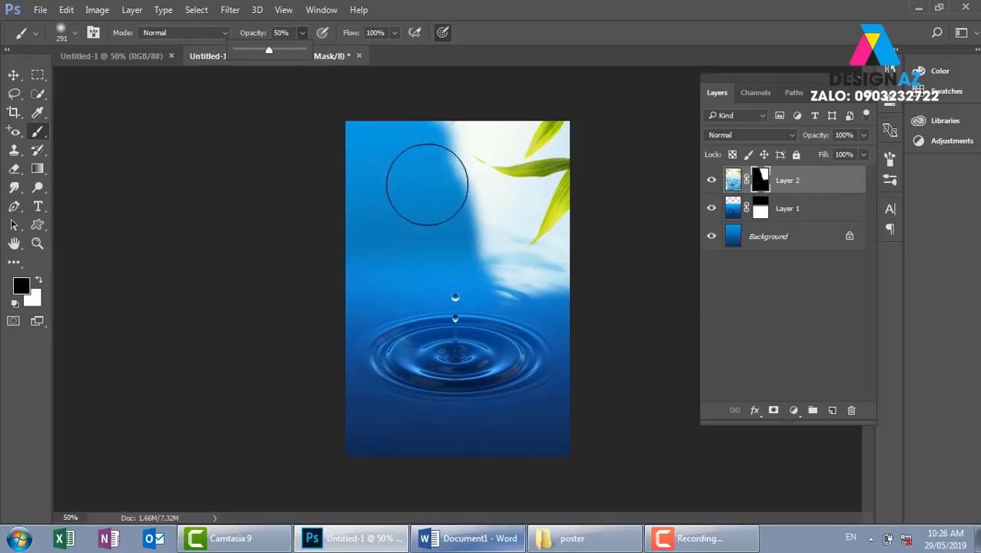
{"action": "mouse_move", "coordinate": [425, 181]}
{"action": "left_mouse_down"}
{"action": "mouse_move", "coordinate": [475, 157]}
{"action": "mouse_move", "coordinate": [417, 147]}
{"action": "mouse_move", "coordinate": [480, 124]}
{"action": "mouse_move", "coordinate": [427, 145]}
{"action": "mouse_move", "coordinate": [450, 235]}
{"action": "mouse_move", "coordinate": [440, 187]}
{"action": "mouse_move", "coordinate": [464, 214]}
{"action": "mouse_move", "coordinate": [474, 256]}
{"action": "mouse_move", "coordinate": [458, 171]}
{"action": "mouse_move", "coordinate": [456, 236]}
{"action": "mouse_move", "coordinate": [446, 207]}
{"action": "mouse_move", "coordinate": [501, 285]}
{"action": "mouse_move", "coordinate": [543, 311]}
{"action": "mouse_move", "coordinate": [593, 292]}
{"action": "mouse_move", "coordinate": [547, 289]}
{"action": "mouse_move", "coordinate": [591, 246]}
{"action": "mouse_move", "coordinate": [542, 313]}
{"action": "mouse_move", "coordinate": [469, 312]}
{"action": "mouse_move", "coordinate": [611, 300]}
{"action": "mouse_move", "coordinate": [545, 272]}
{"action": "mouse_move", "coordinate": [505, 197]}
{"action": "mouse_move", "coordinate": [412, 266]}
{"action": "mouse_move", "coordinate": [442, 240]}
{"action": "mouse_move", "coordinate": [421, 131]}
{"action": "left_mouse_up"}
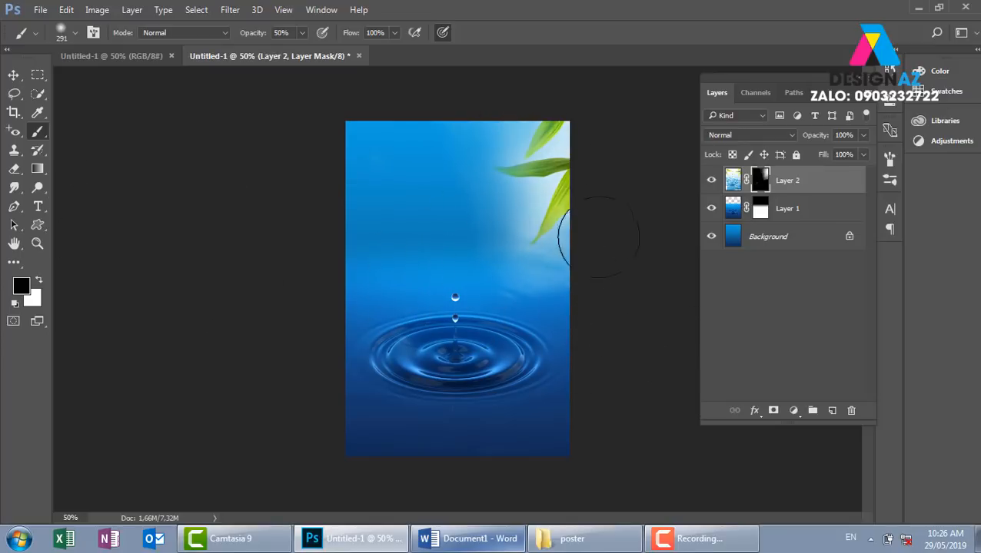
{"action": "left_click_drag", "start_coordinate": [527, 242], "coordinate": [569, 200]}
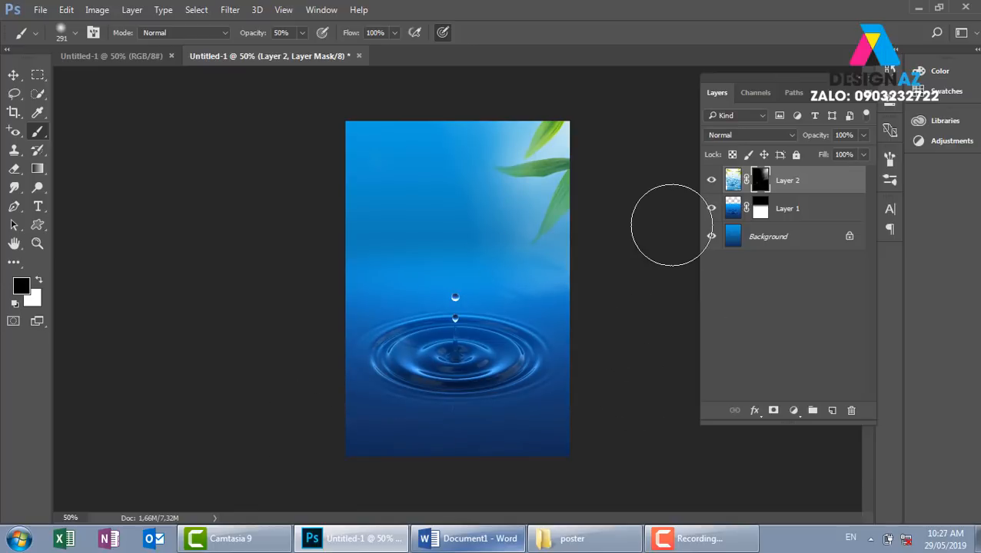
{"action": "left_click", "coordinate": [13, 74]}
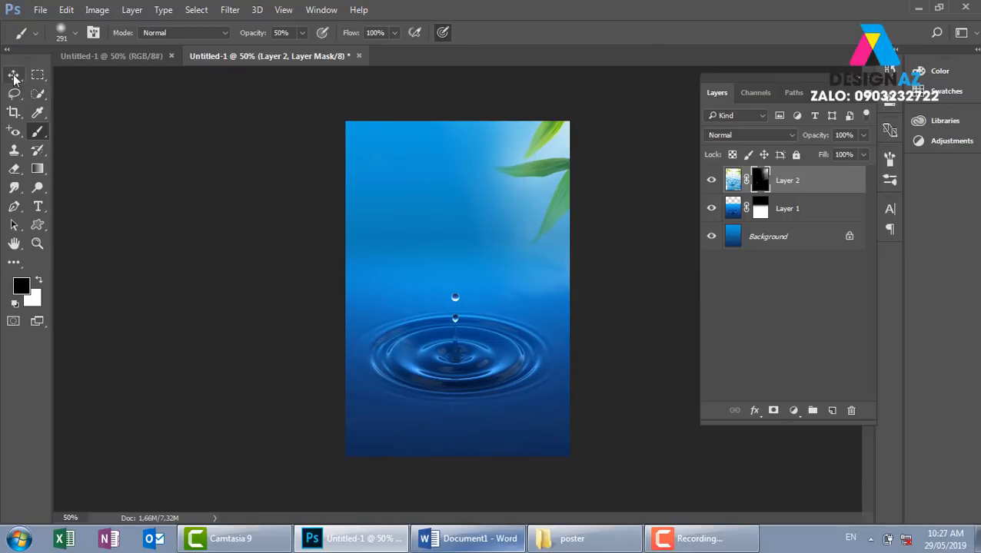
{"action": "left_click_drag", "start_coordinate": [516, 204], "coordinate": [546, 177]}
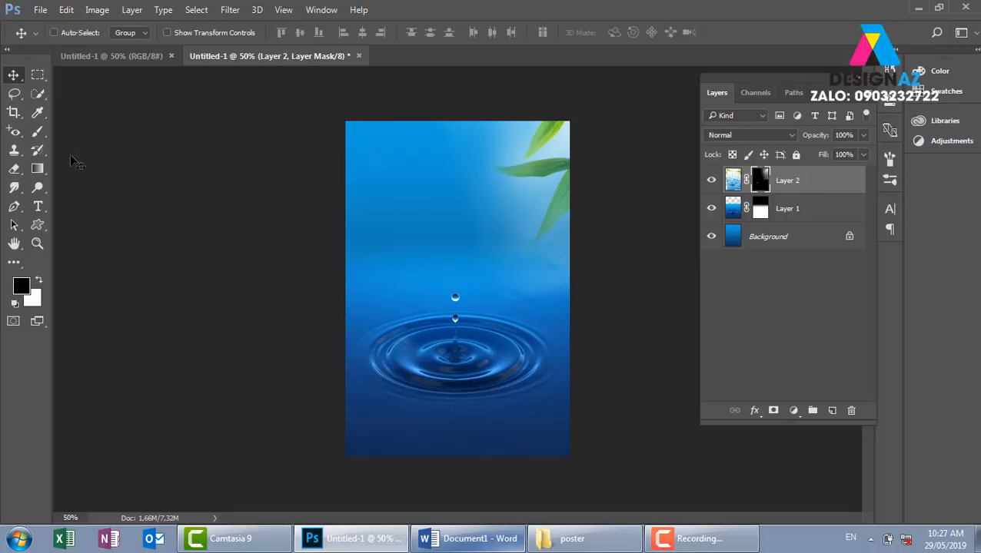
{"action": "left_click", "coordinate": [40, 134]}
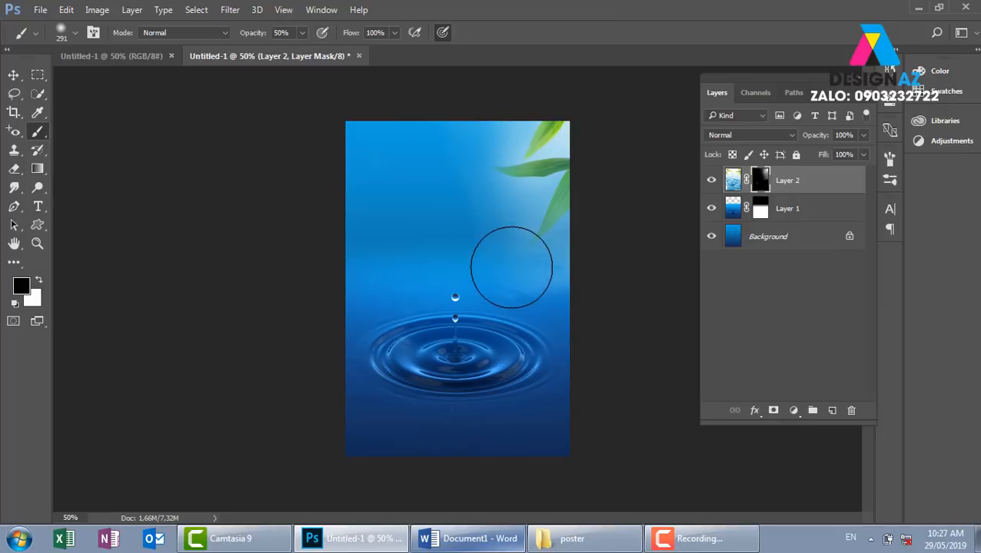
- Duplicate the masked bamboo layer to the poster's upper-left corner and start a free transform on the copy
{"action": "left_click", "coordinate": [13, 75]}
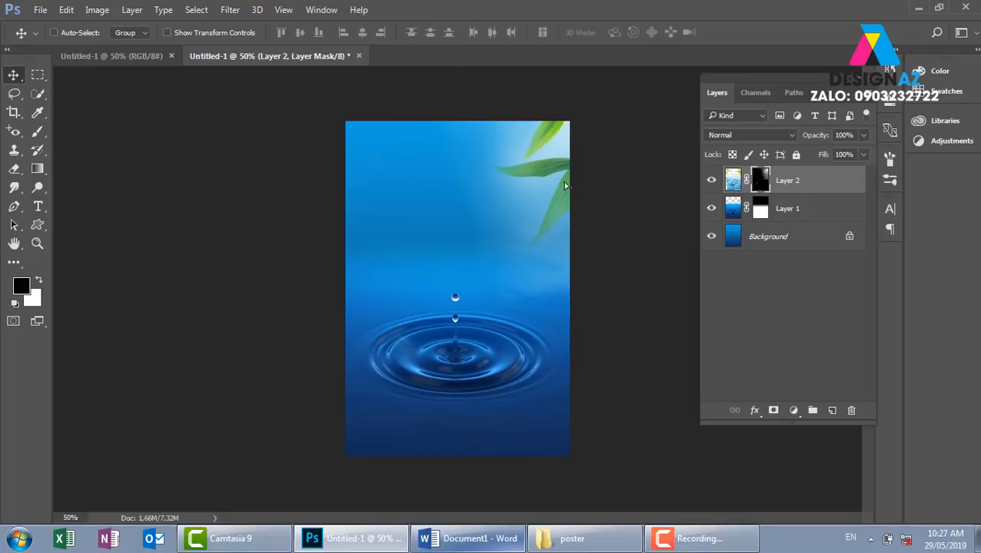
{"action": "left_click_drag", "start_coordinate": [565, 185], "coordinate": [379, 167]}
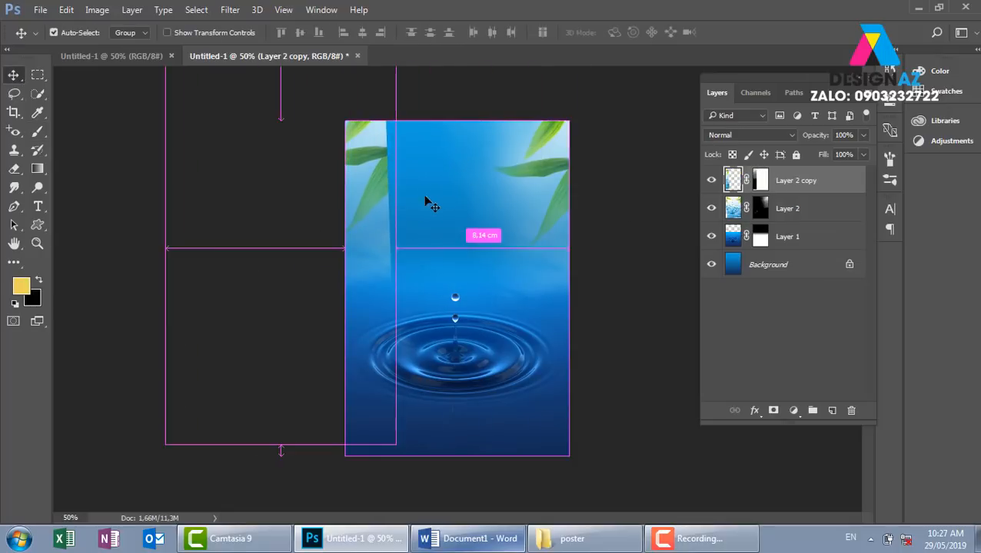
{"action": "key", "text": "ctrl+t"}
{"action": "right_click", "coordinate": [371, 177]}
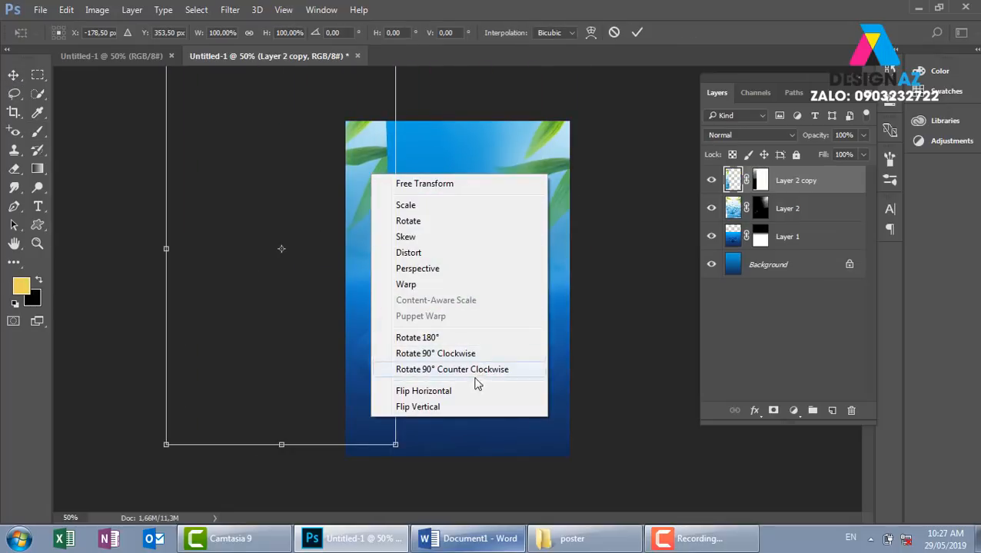
{"action": "left_click", "coordinate": [464, 407]}
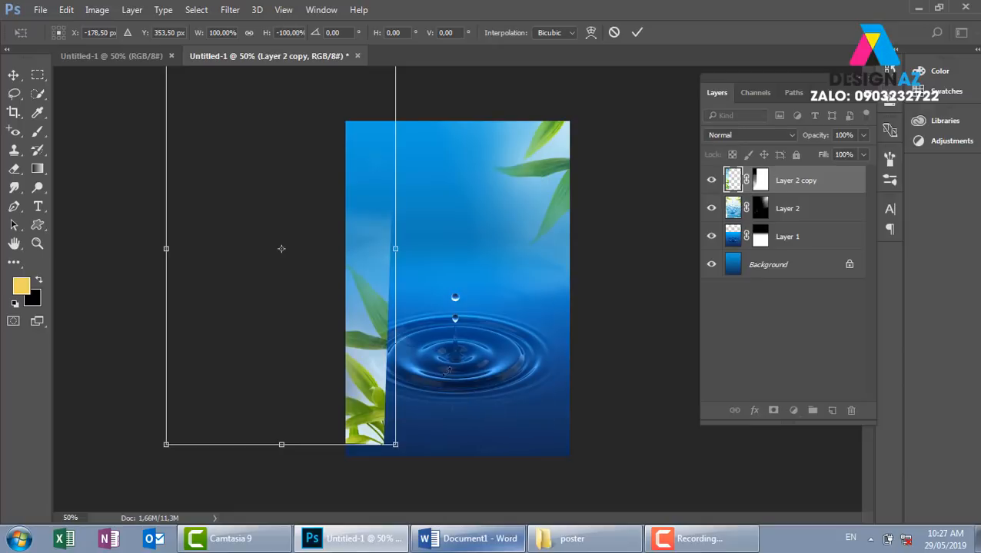
{"action": "key", "text": "ctrl+z"}
- Flip the duplicated bamboo layer horizontally and apply the transform
{"action": "right_click", "coordinate": [391, 167]}
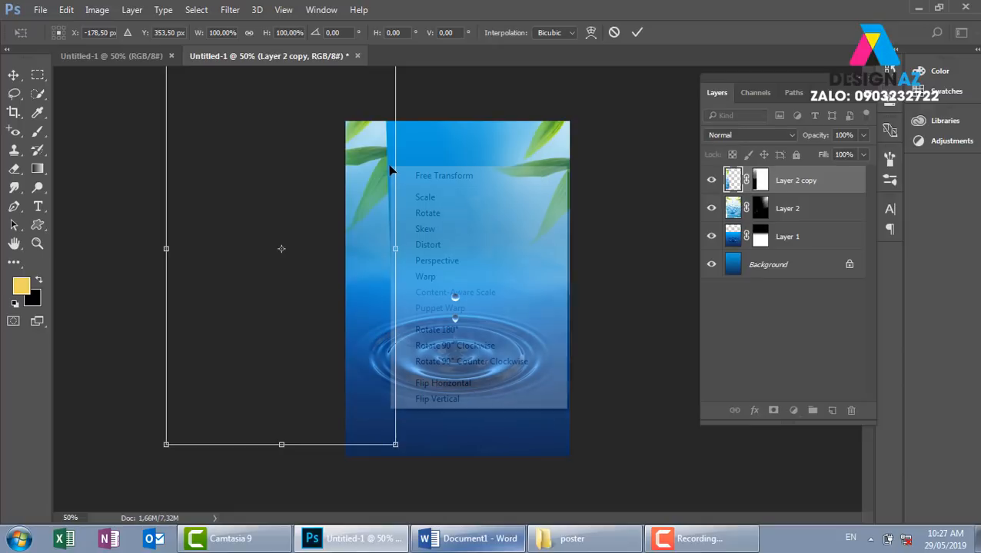
{"action": "left_click", "coordinate": [470, 384]}
{"action": "key", "text": "Return"}
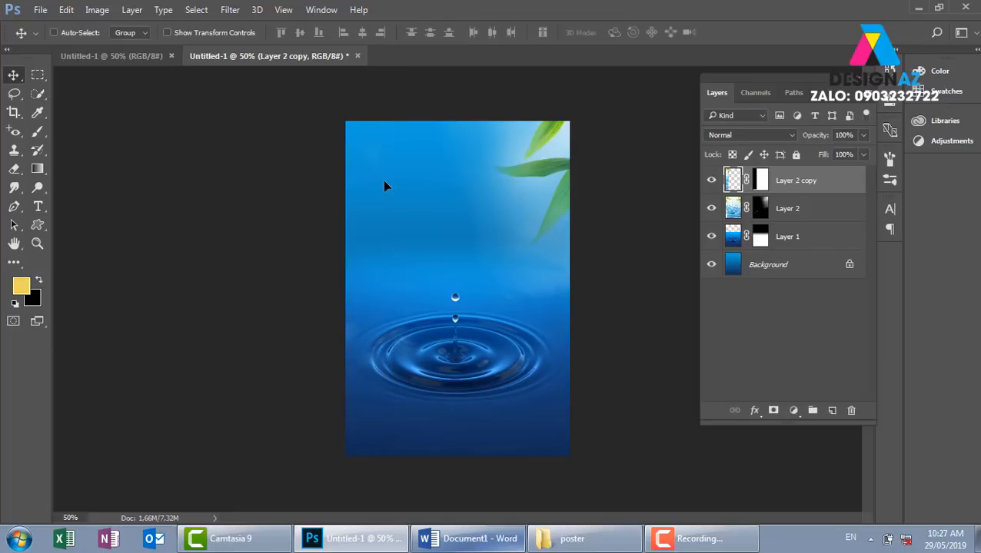
- Move the flipped bamboo copy into the poster's upper-left corner and rotate it about 32.5° clockwise so its leaves hang inward
{"action": "left_click_drag", "start_coordinate": [382, 179], "coordinate": [561, 183]}
{"action": "left_click_drag", "start_coordinate": [380, 197], "coordinate": [355, 137]}
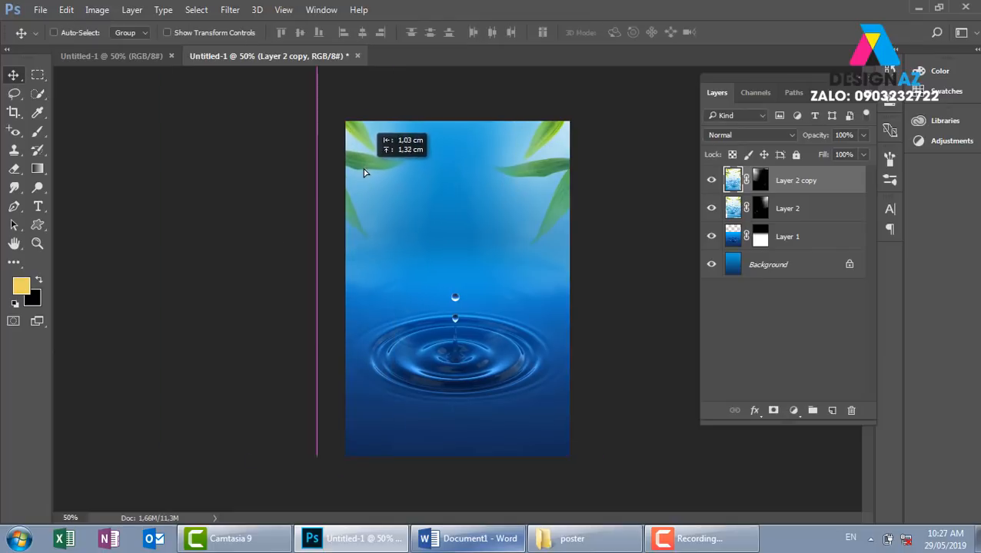
{"action": "key", "text": "ctrl+minus"}
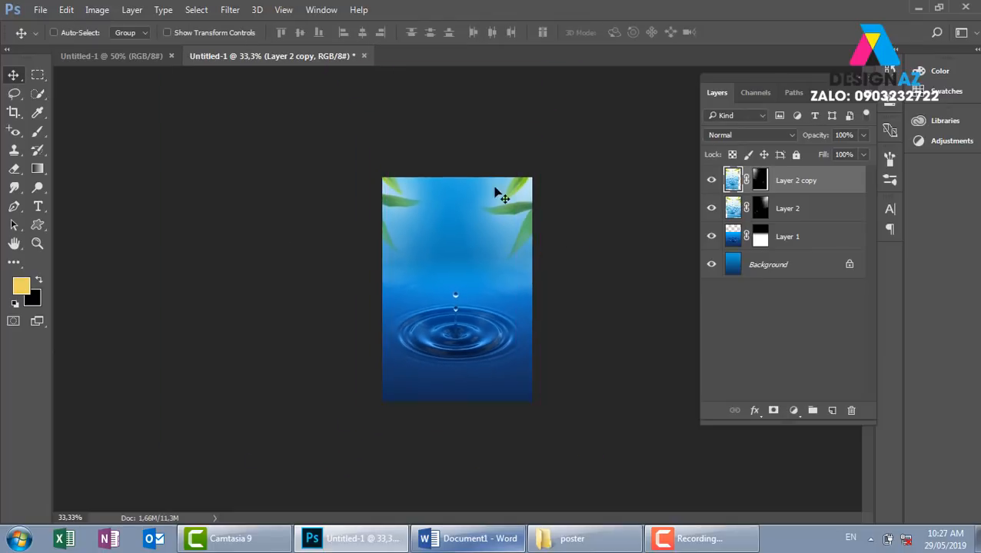
{"action": "key", "text": "ctrl+t"}
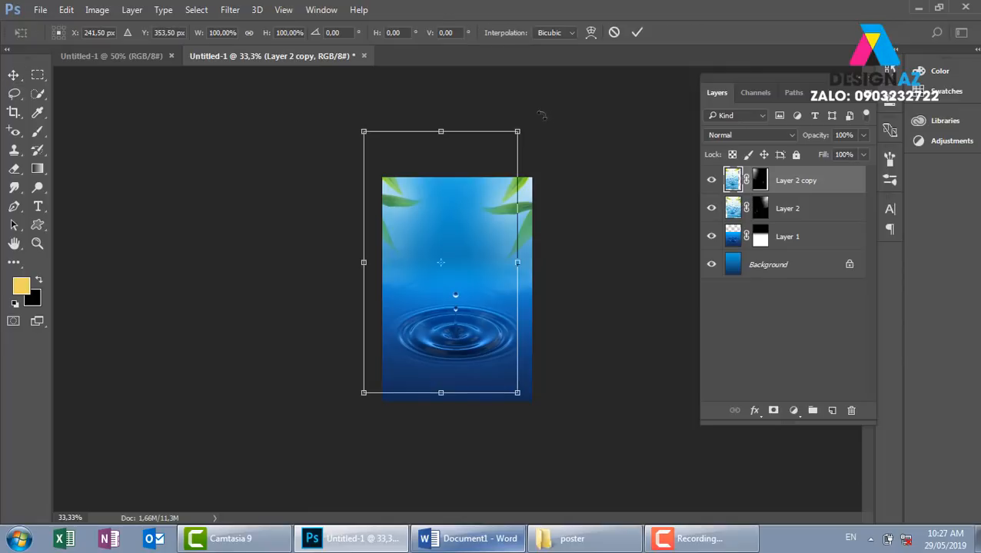
{"action": "left_click_drag", "start_coordinate": [541, 115], "coordinate": [615, 202]}
{"action": "left_click_drag", "start_coordinate": [440, 229], "coordinate": [405, 229]}
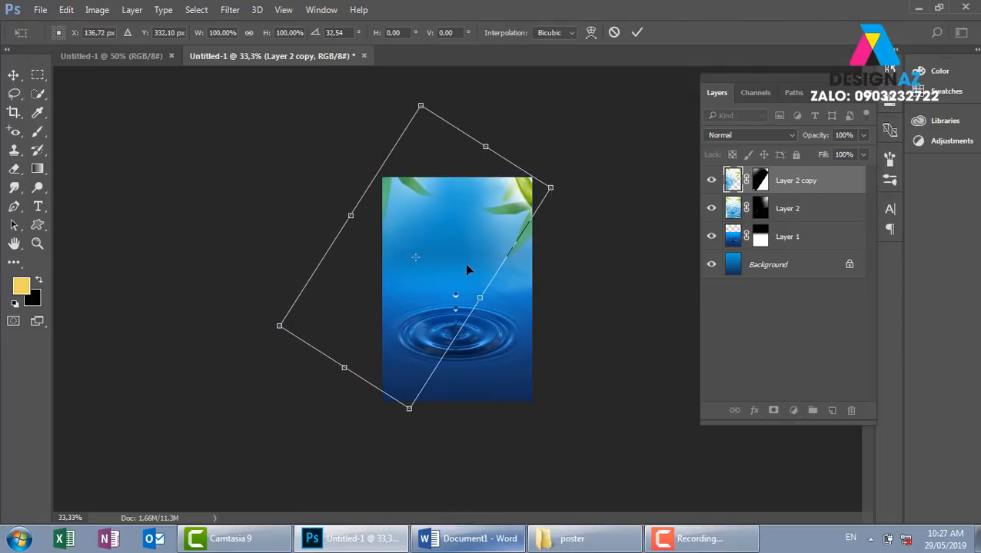
{"action": "key", "text": "Right"}
{"action": "key", "text": "Right"}
{"action": "key", "text": "Return"}
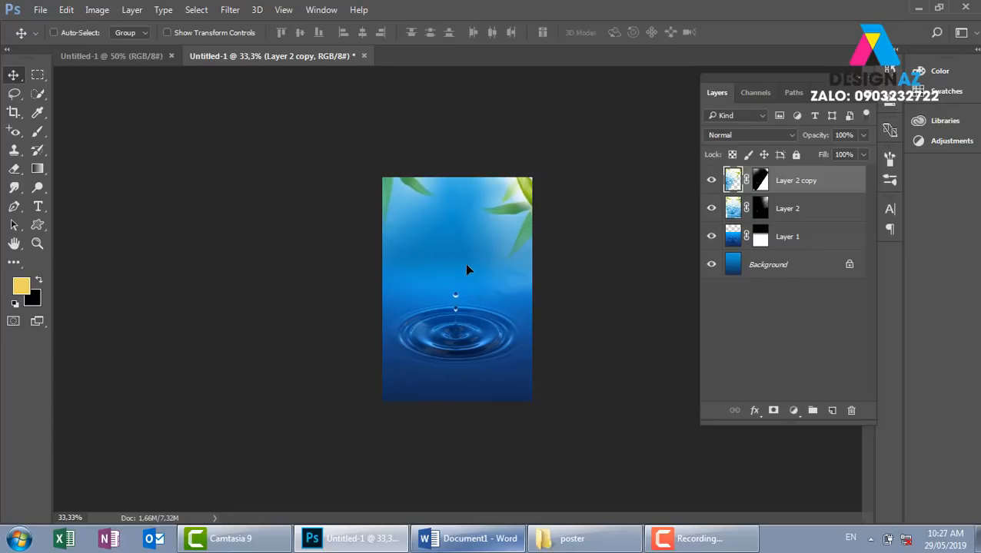
- Select the 854 px cloud-shaped preset for the Brush tool
{"action": "key", "text": "ctrl+plus"}
{"action": "key", "text": "ctrl+plus"}
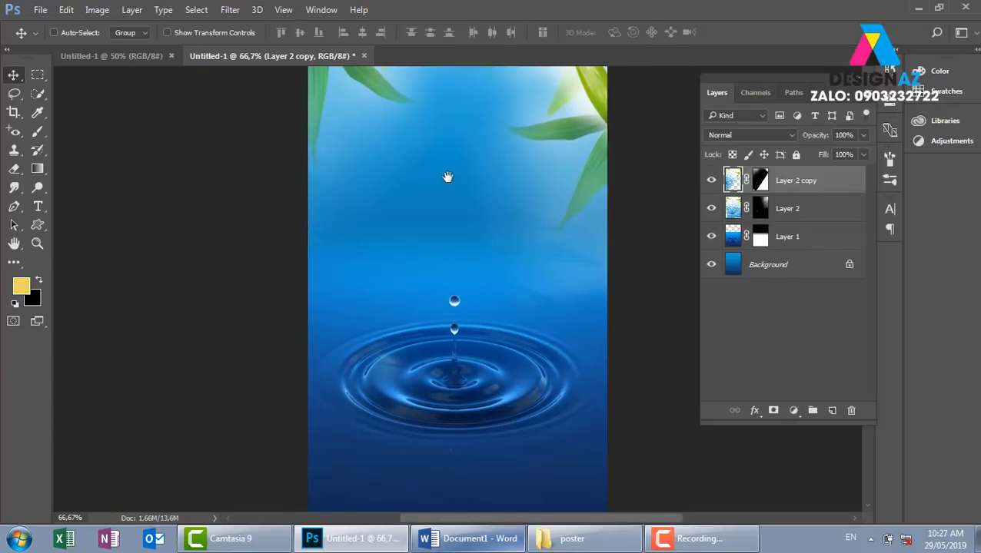
{"action": "scroll", "coordinate": [447, 193], "scroll_direction": "up", "scroll_amount": 1}
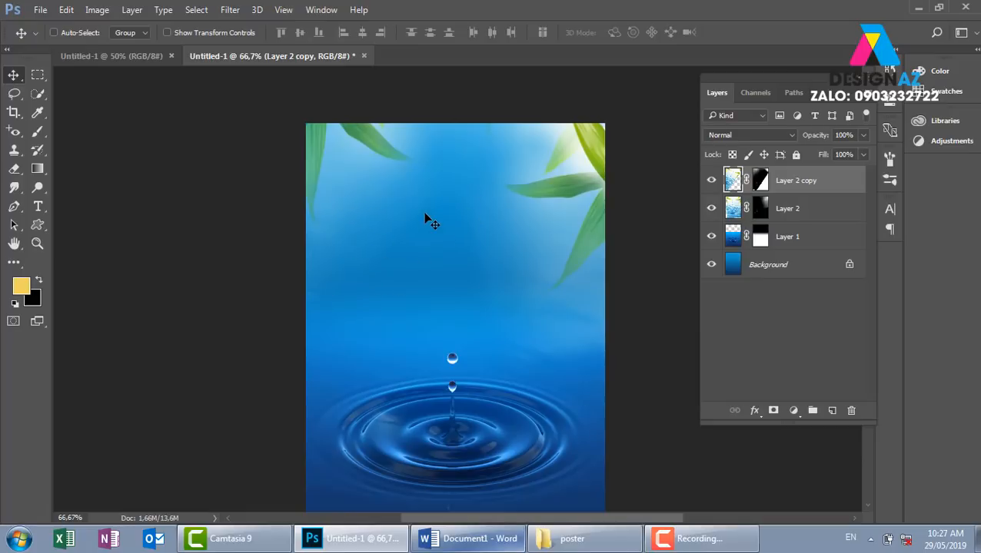
{"action": "key", "text": "b"}
{"action": "left_click", "coordinate": [75, 34]}
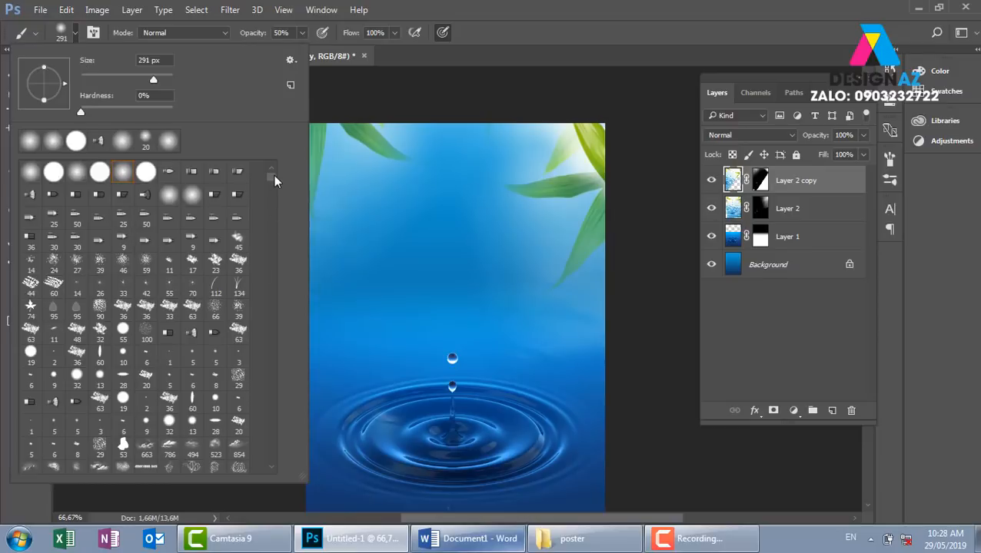
{"action": "scroll", "coordinate": [274, 179], "scroll_direction": "down", "scroll_amount": 5}
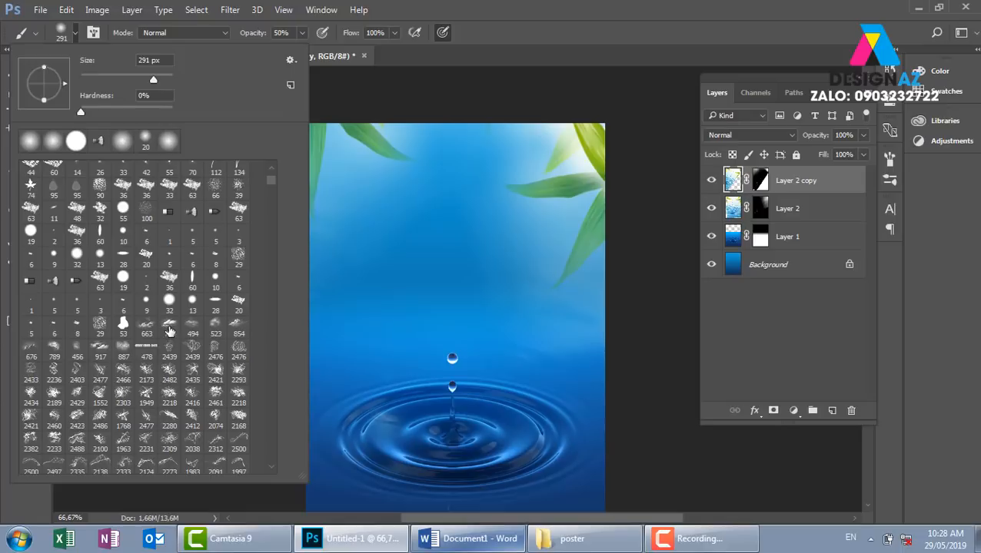
{"action": "left_click", "coordinate": [237, 324]}
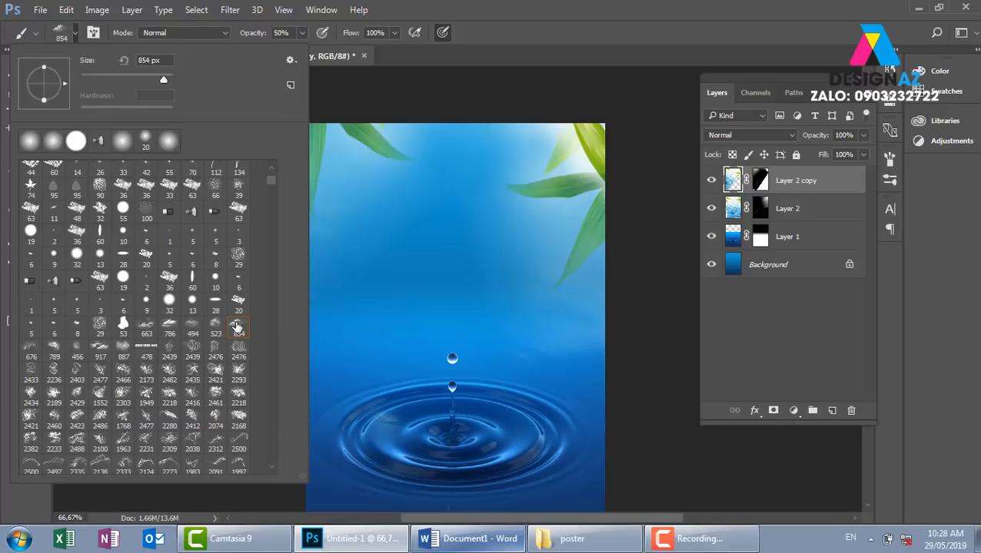
{"action": "left_click", "coordinate": [600, 31]}
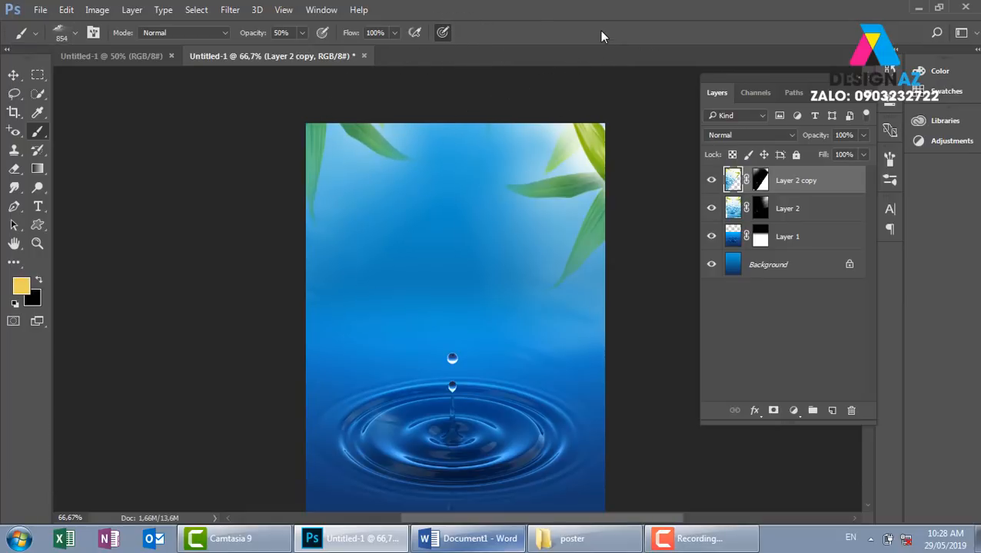
- Add a new layer above the bamboo copy and set the cloud brush to 100% opacity and 593 px
{"action": "left_click", "coordinate": [833, 411]}
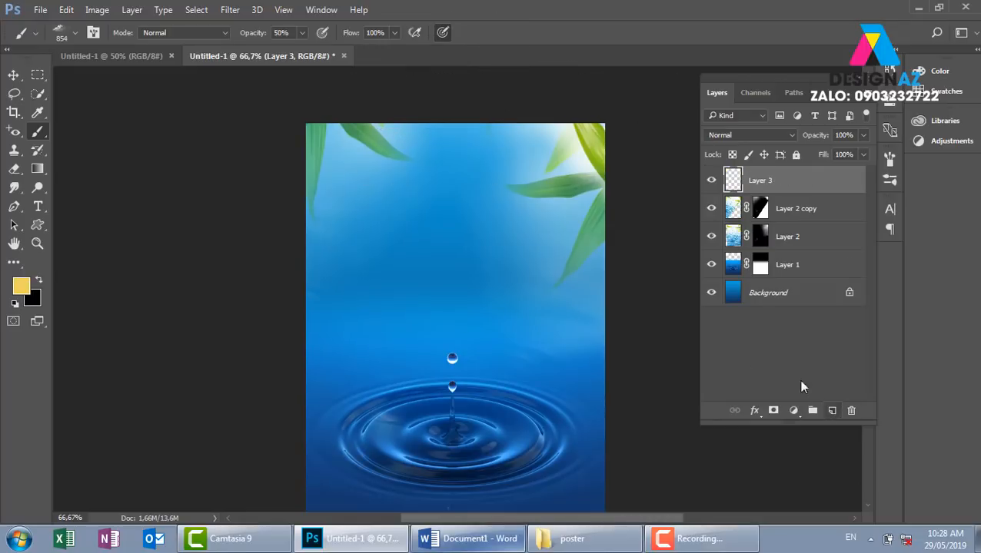
{"action": "left_click", "coordinate": [302, 34]}
{"action": "left_click_drag", "start_coordinate": [300, 50], "coordinate": [335, 50]}
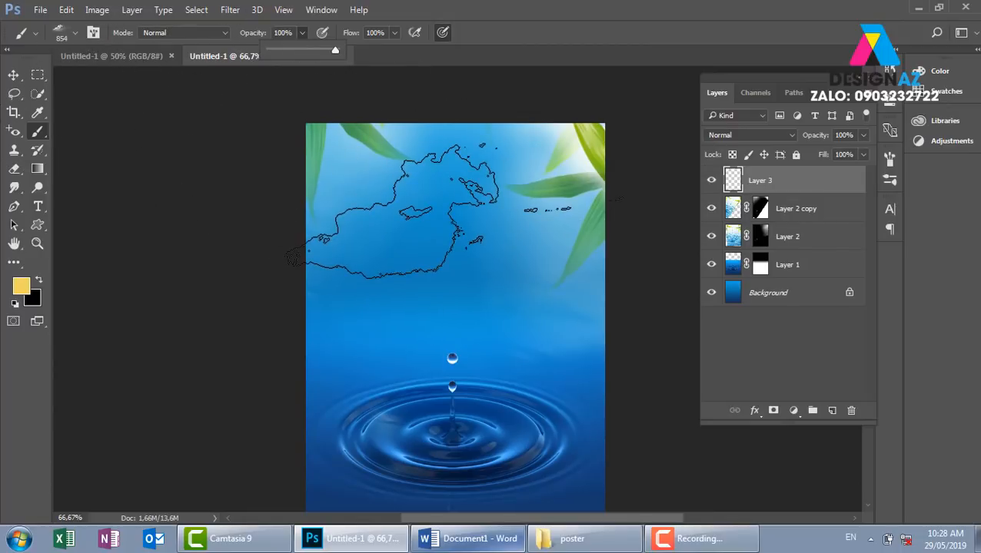
{"action": "left_click_drag", "start_coordinate": [530, 230], "coordinate": [463, 227]}
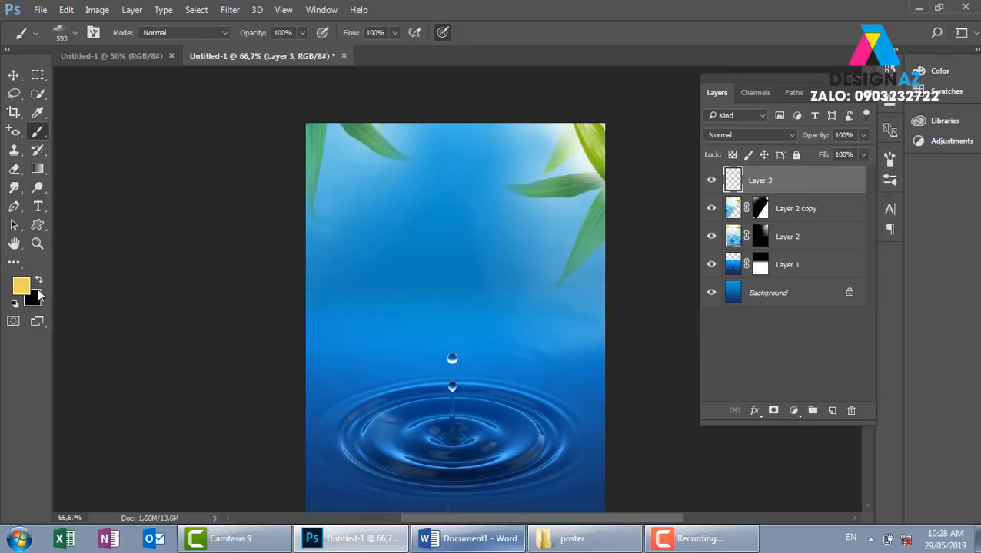
- Set the foreground colour to white and stamp one cloud between the bamboo leaves on the new layer
{"action": "left_click", "coordinate": [15, 291]}
{"action": "left_click_drag", "start_coordinate": [164, 175], "coordinate": [100, 123]}
{"action": "left_click", "coordinate": [433, 144]}
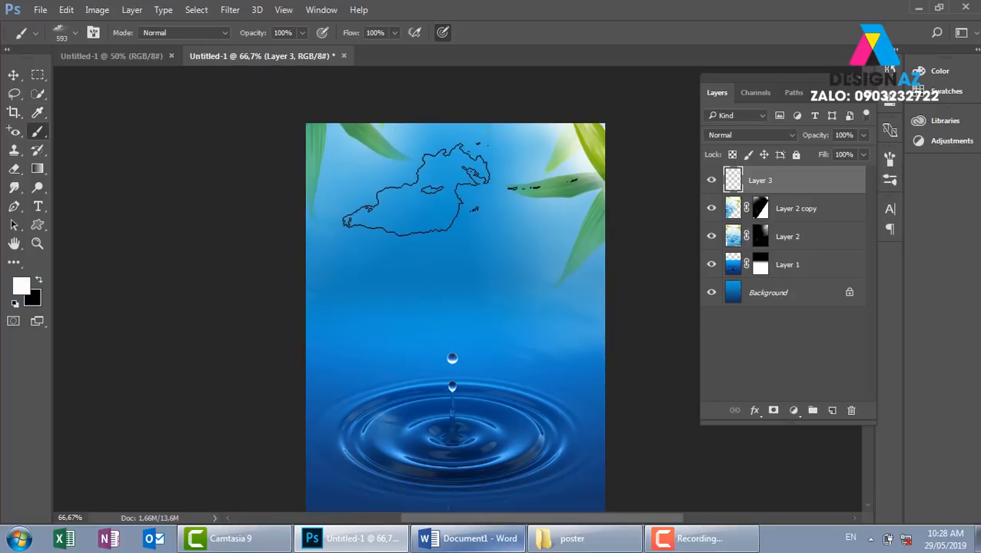
{"action": "left_click", "coordinate": [427, 181]}
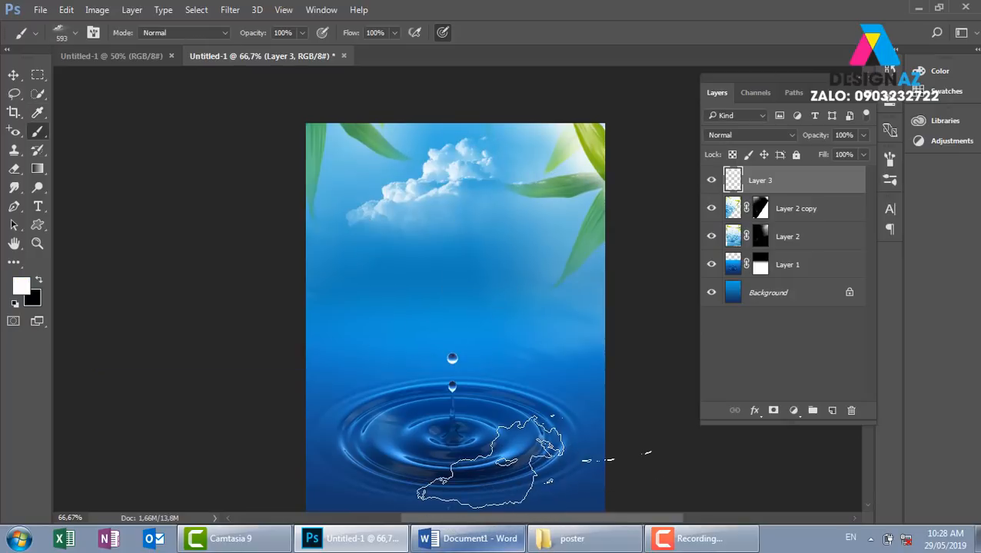
- Select the water-drop layer and shift it slightly downward on the poster
{"action": "scroll", "coordinate": [535, 465], "scroll_direction": "down", "scroll_amount": 1}
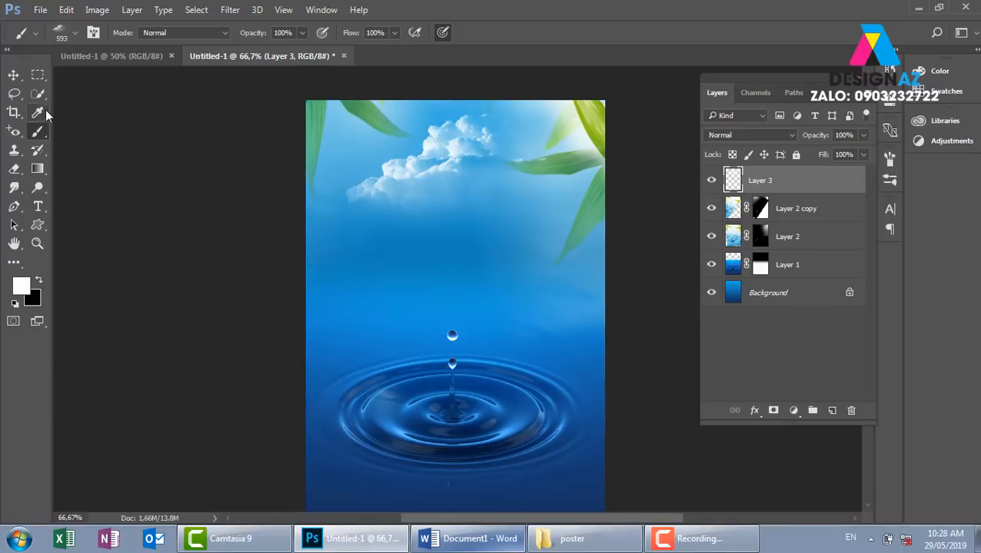
{"action": "left_click", "coordinate": [13, 75]}
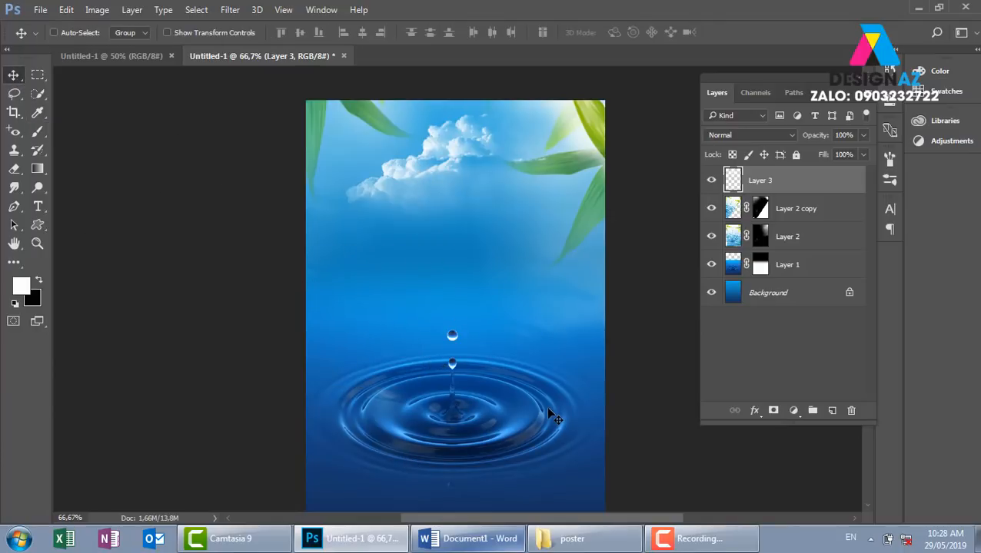
{"action": "key", "text": "ctrl+minus"}
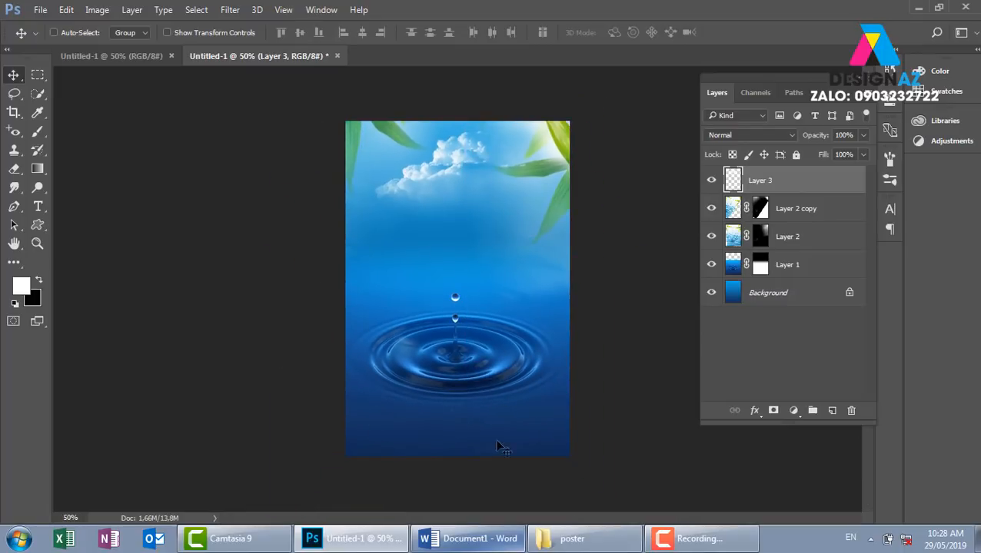
{"action": "right_click", "coordinate": [467, 356]}
{"action": "left_click", "coordinate": [492, 364]}
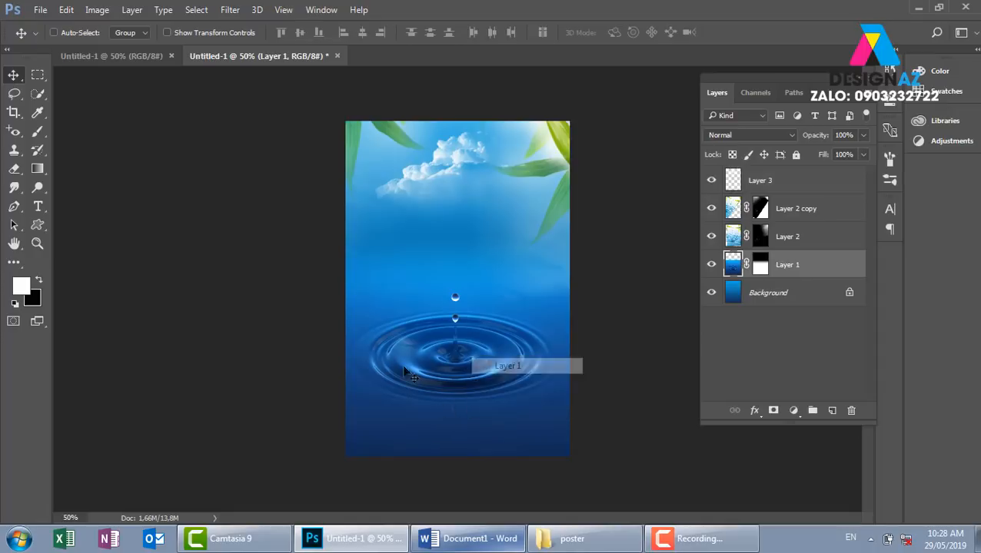
{"action": "left_click_drag", "start_coordinate": [471, 352], "coordinate": [472, 365]}
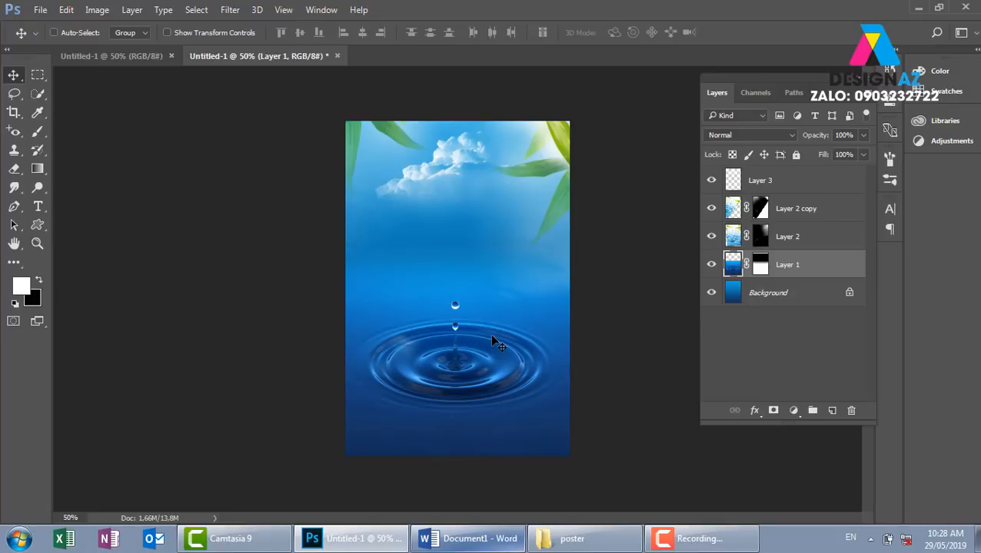
- Open the yogurt cup image alpeker-p19-frozen-80-ribes-mir-melo from the poster folder as a separate document in Photoshop
{"action": "key", "text": "ctrl+plus"}
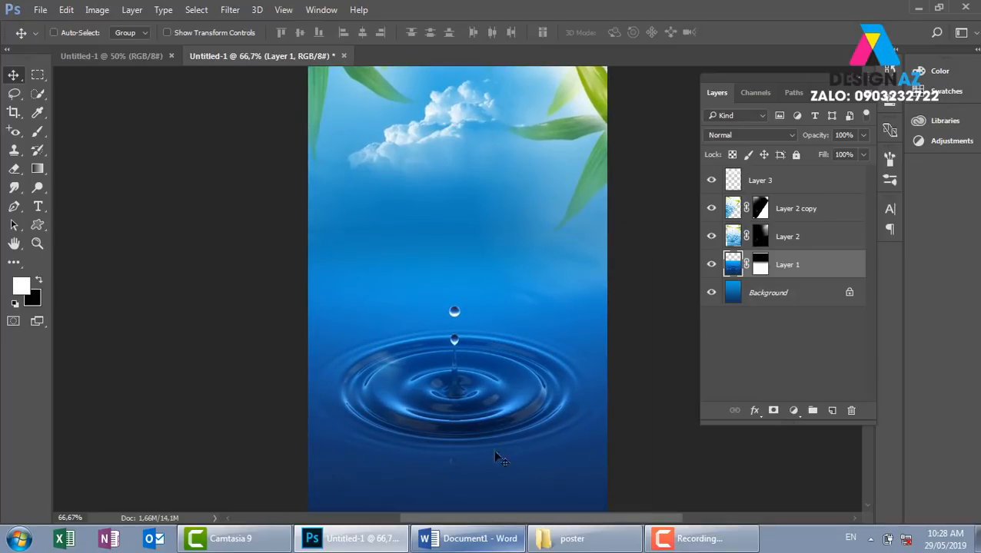
{"action": "left_click", "coordinate": [585, 539]}
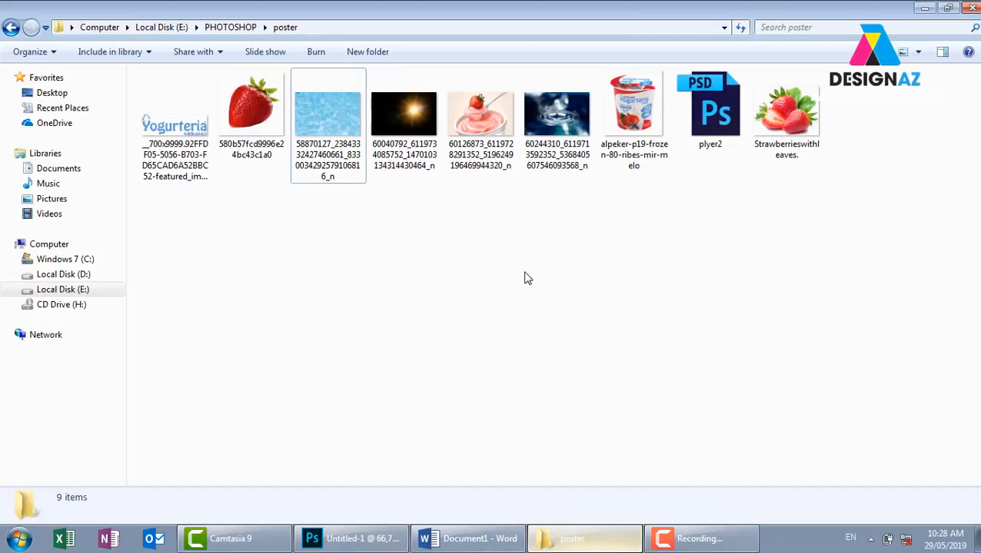
{"action": "left_click", "coordinate": [635, 105]}
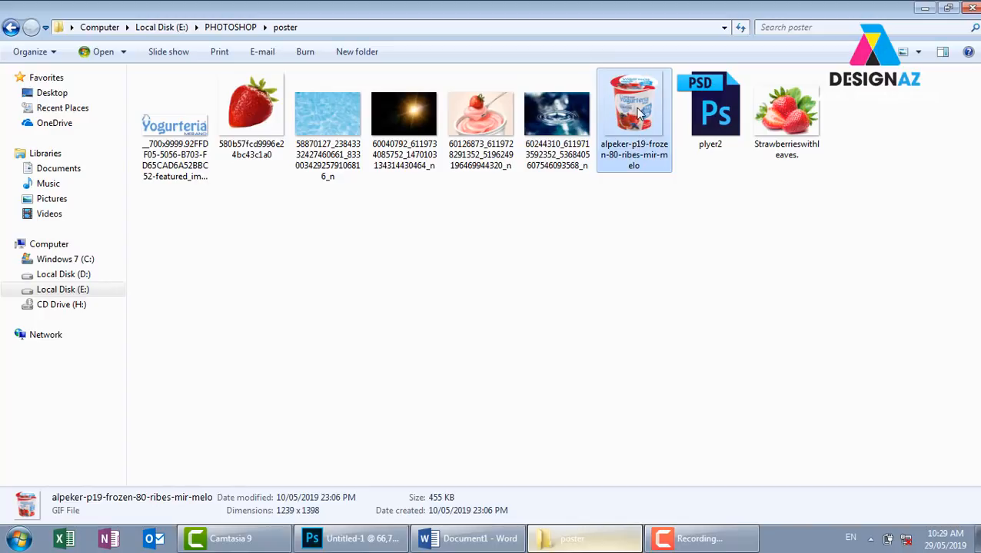
{"action": "left_click_drag", "start_coordinate": [637, 114], "coordinate": [724, 71]}
{"action": "left_click_drag", "start_coordinate": [739, 25], "coordinate": [637, 165]}
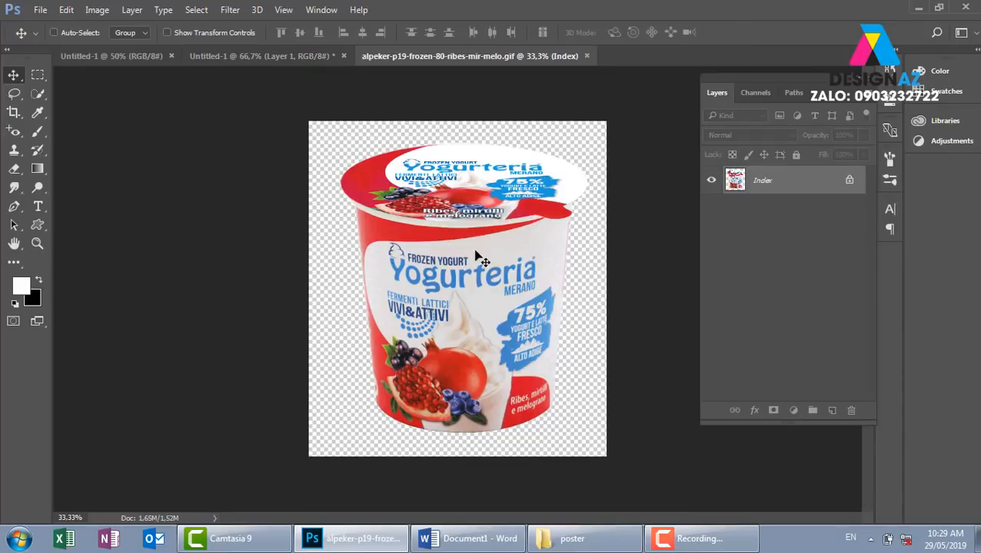
{"action": "left_click_drag", "start_coordinate": [475, 235], "coordinate": [464, 341]}
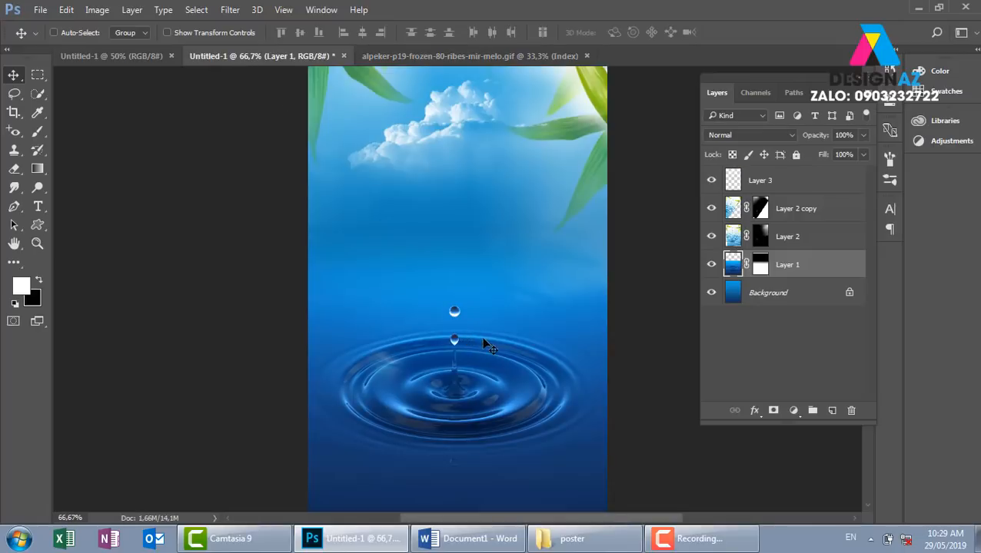
{"action": "key", "text": "Delete"}
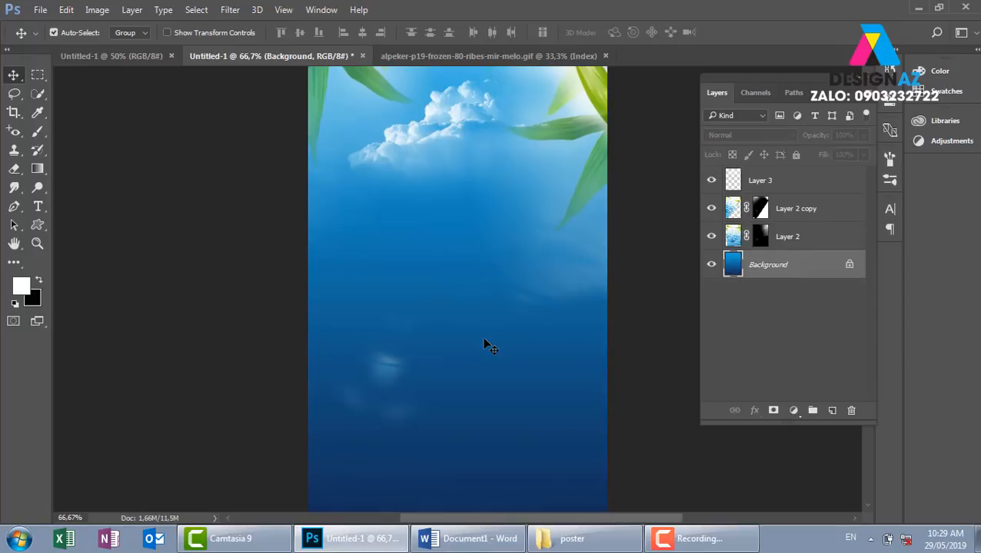
{"action": "key", "text": "ctrl+z"}
- Copy the entire yogurt cup image and paste it into the poster above the water-drop layer
{"action": "left_click", "coordinate": [523, 56]}
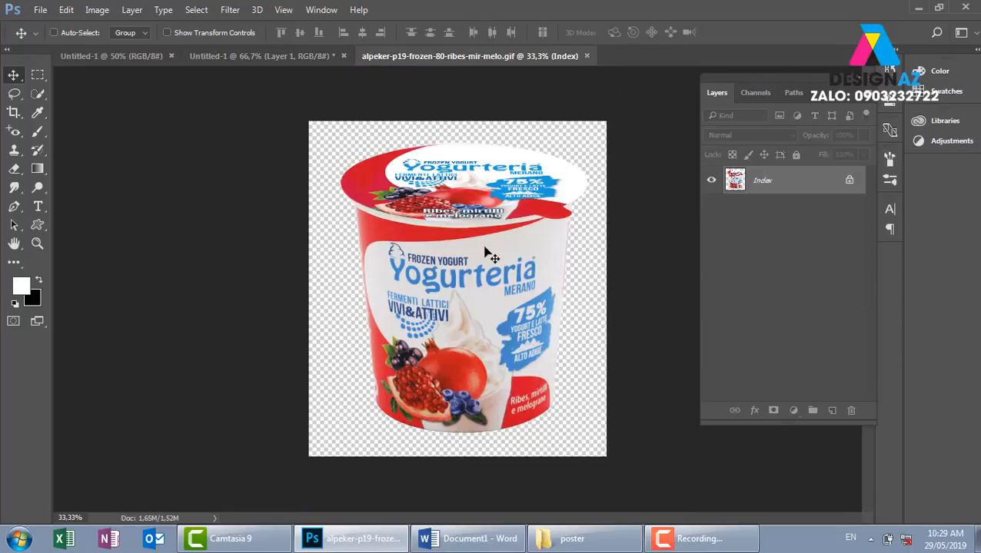
{"action": "key", "text": "ctrl+a"}
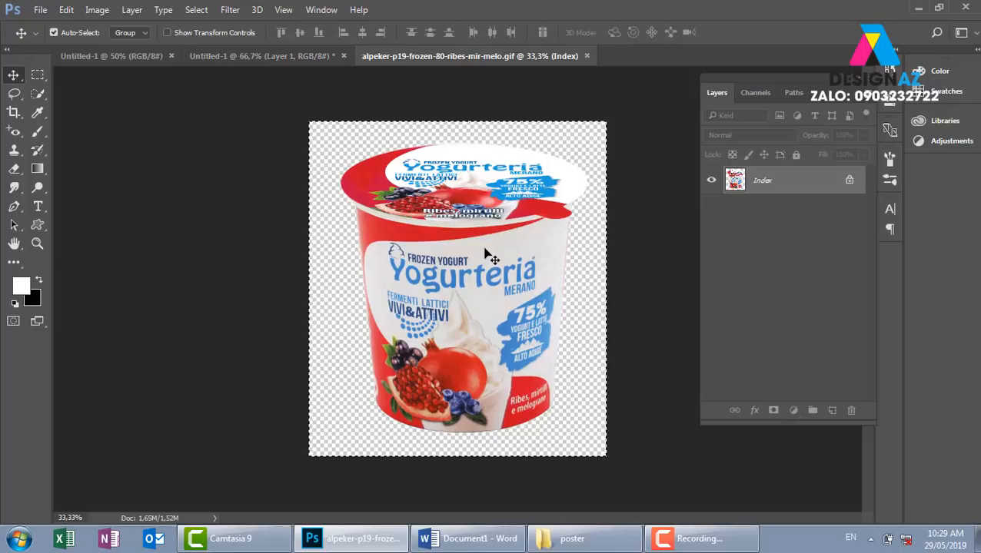
{"action": "key", "text": "ctrl+c"}
{"action": "left_click", "coordinate": [266, 55]}
{"action": "key", "text": "ctrl+v"}
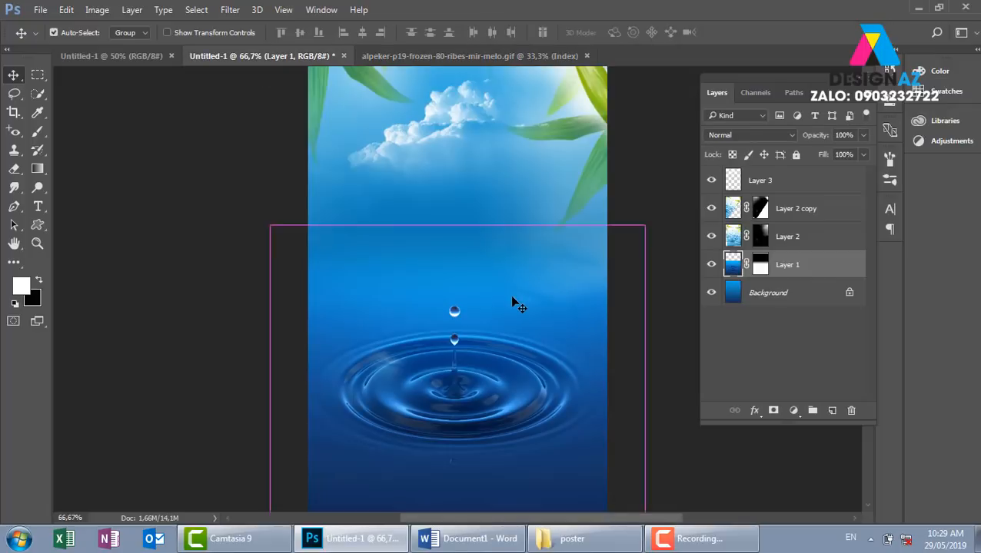
{"action": "left_click_drag", "start_coordinate": [491, 366], "coordinate": [460, 370]}
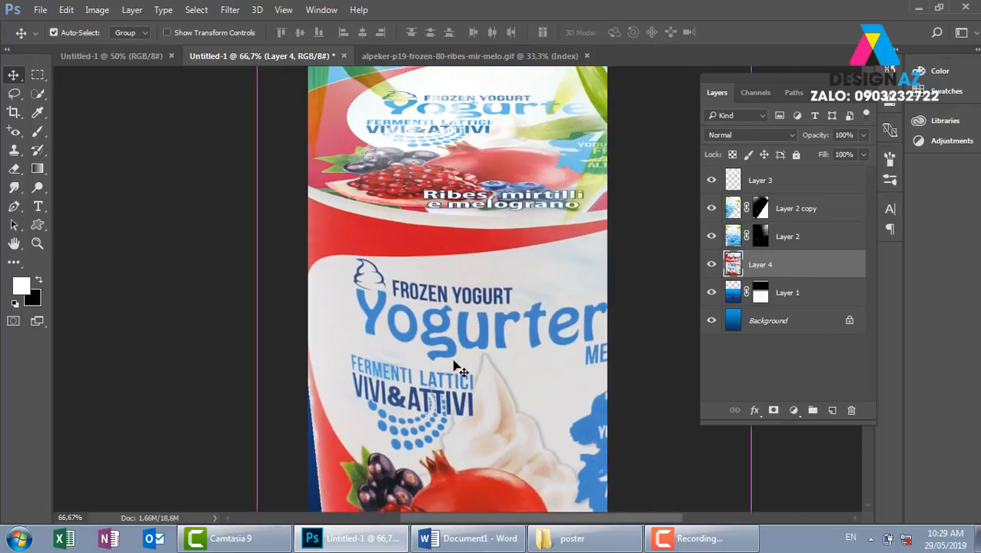
- Scale the pasted yogurt cup down to about 26% and centre it over the water ripples
{"action": "key", "text": "ctrl+minus"}
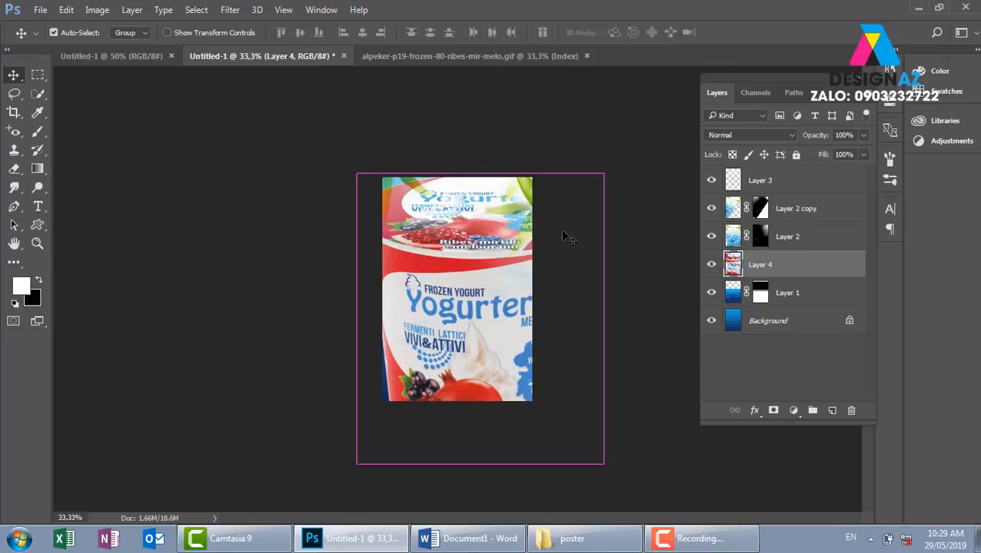
{"action": "key", "text": "ctrl+t"}
{"action": "left_click_drag", "start_coordinate": [595, 180], "coordinate": [529, 263]}
{"action": "left_click_drag", "start_coordinate": [490, 319], "coordinate": [466, 298]}
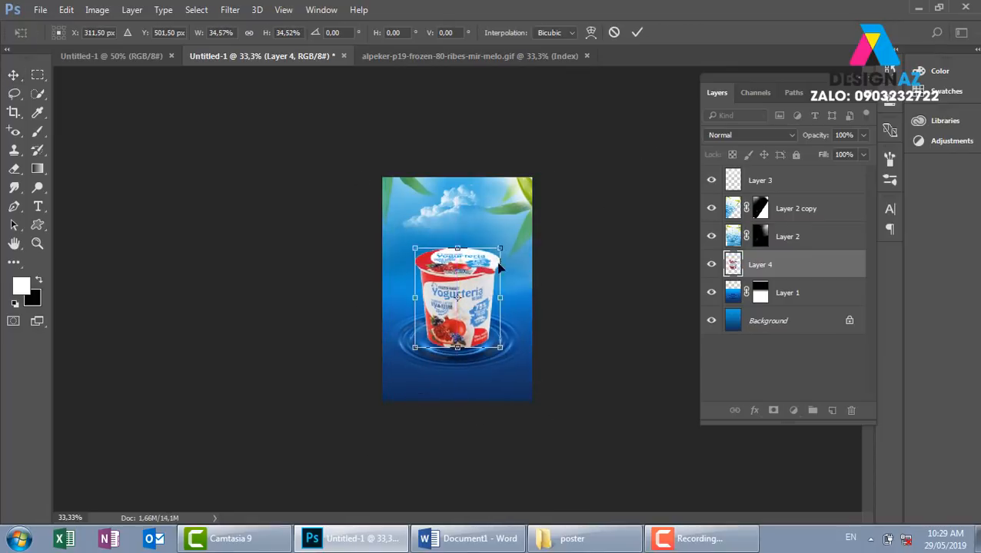
{"action": "left_click_drag", "start_coordinate": [498, 249], "coordinate": [490, 271]}
{"action": "left_click_drag", "start_coordinate": [463, 317], "coordinate": [466, 314]}
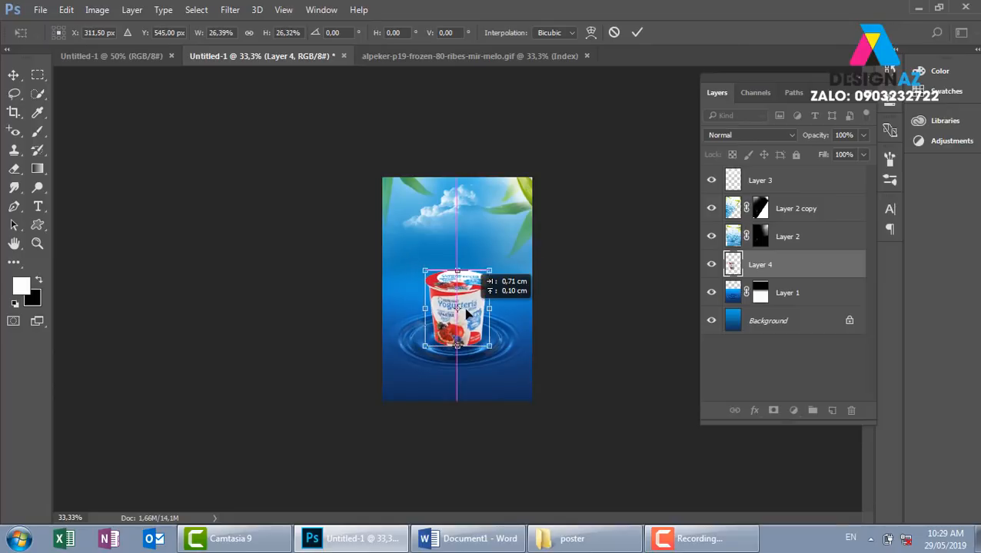
- Reduce the cup to about 25%, seat its base in the middle of the ripples and apply the transform
{"action": "key", "text": "ctrl+1"}
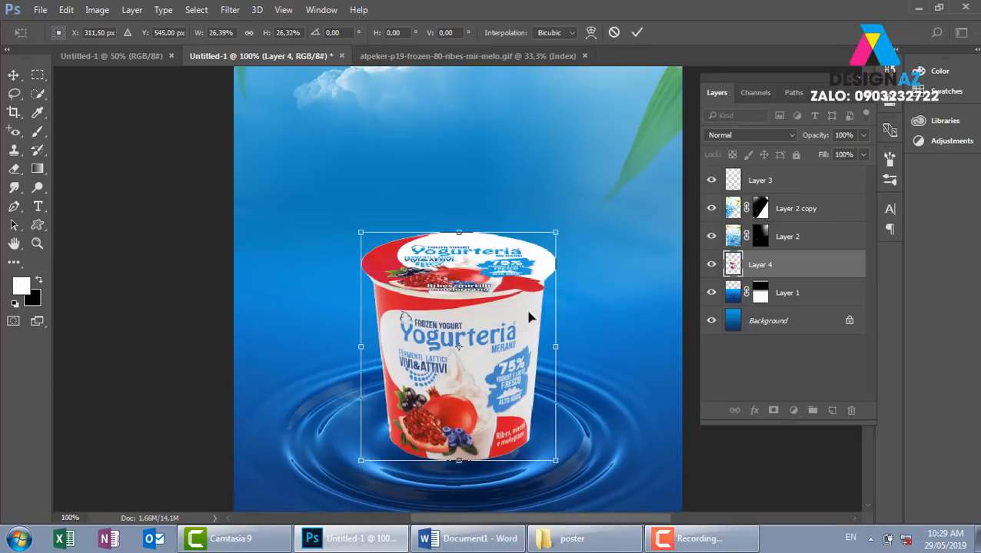
{"action": "left_click_drag", "start_coordinate": [495, 340], "coordinate": [486, 347]}
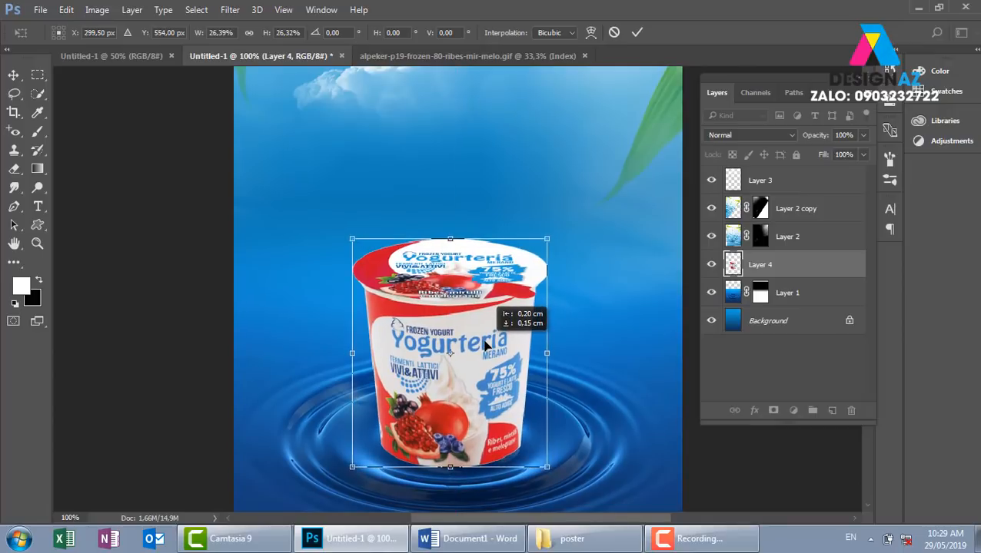
{"action": "left_click_drag", "start_coordinate": [543, 241], "coordinate": [537, 248]}
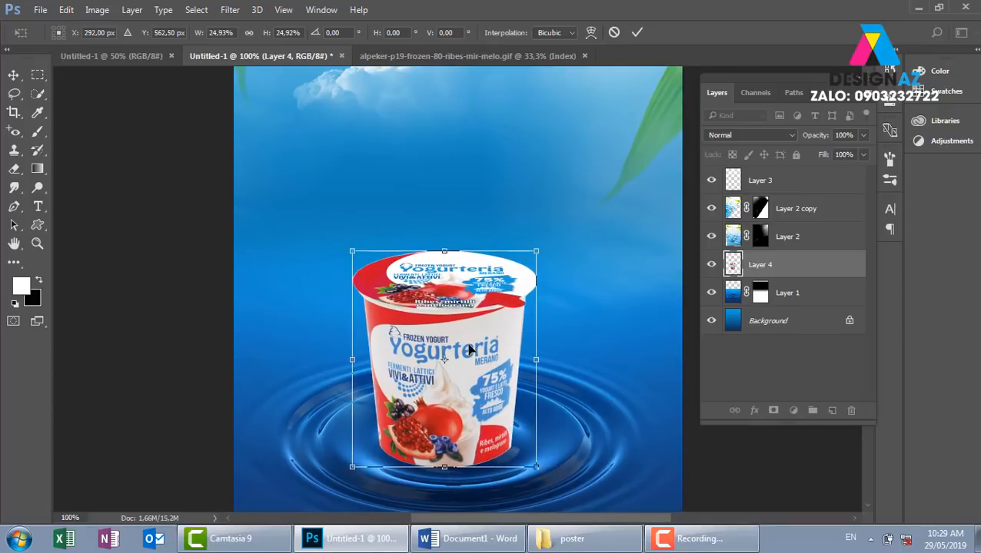
{"action": "left_click_drag", "start_coordinate": [472, 352], "coordinate": [477, 355]}
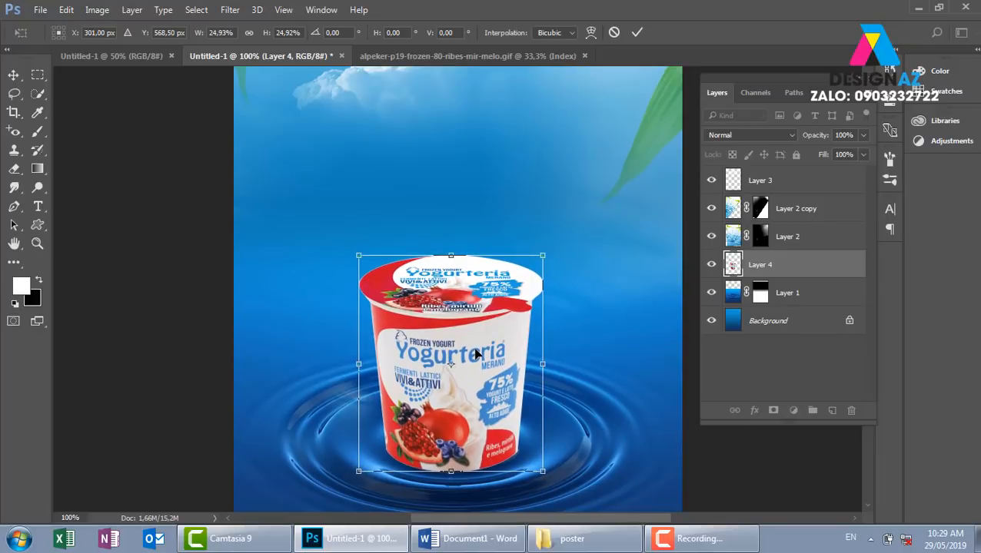
{"action": "key", "text": "Return"}
- Duplicate the yogurt cup layer and set the copy's blend mode to Soft Light
{"action": "key", "text": "ctrl+minus"}
{"action": "key", "text": "ctrl+minus"}
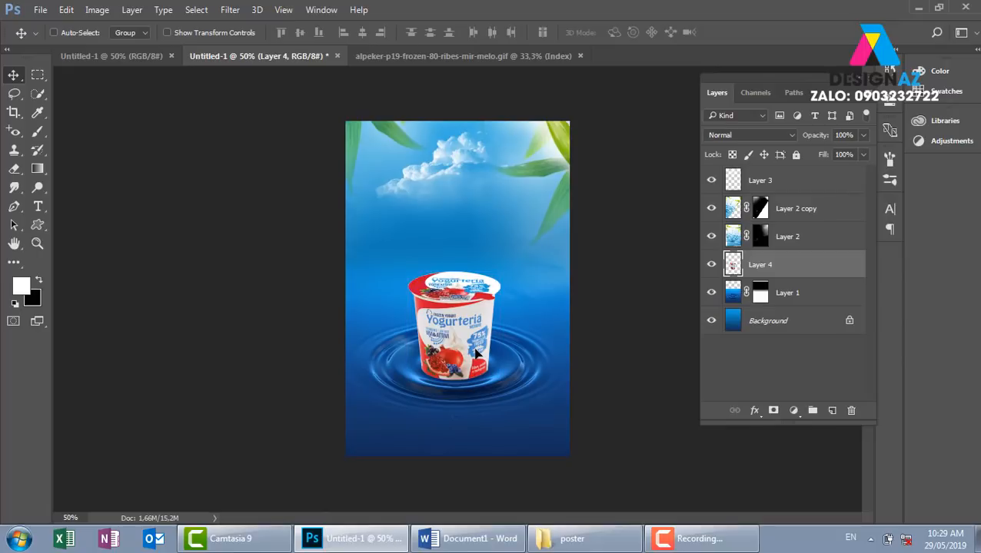
{"action": "key", "text": "ctrl+plus"}
{"action": "key", "text": "ctrl+plus"}
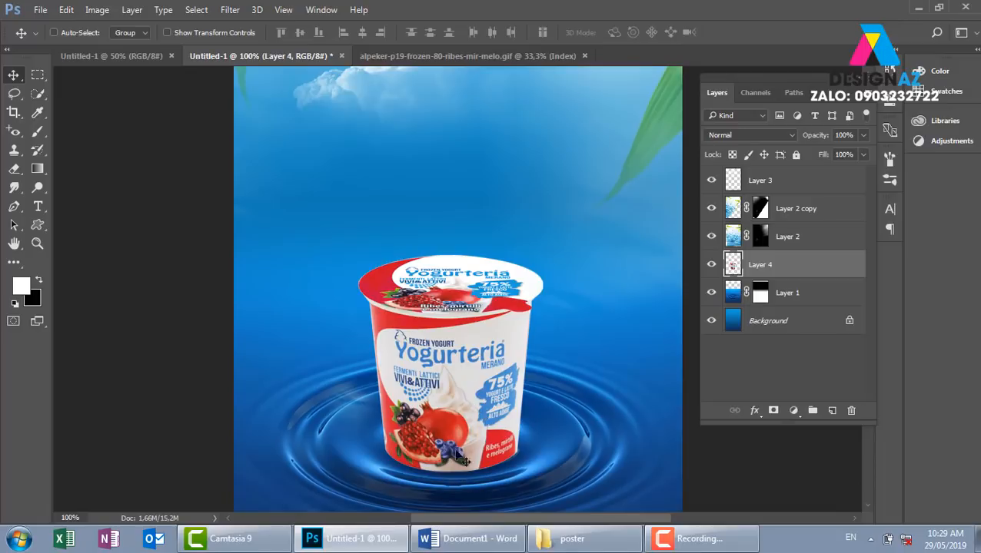
{"action": "key", "text": "ctrl+minus"}
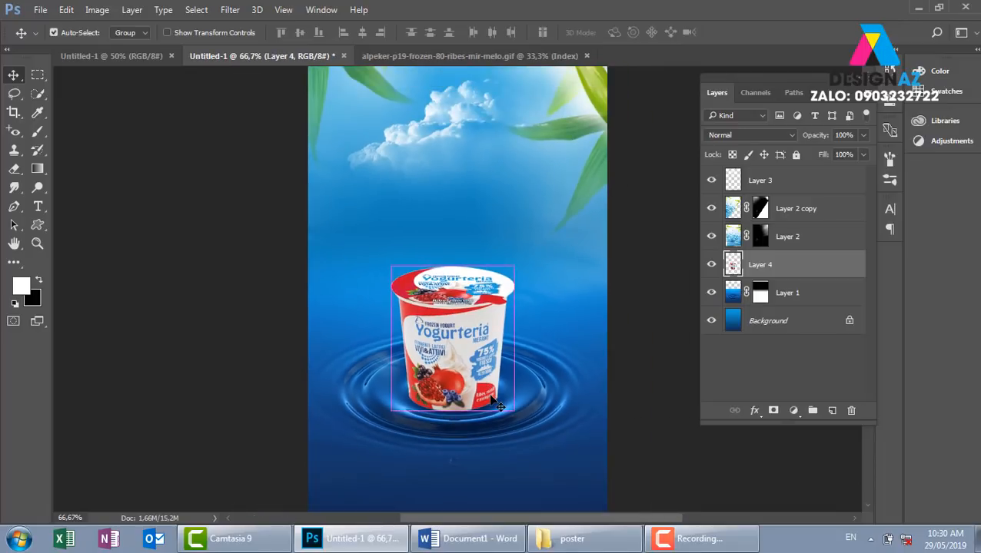
{"action": "key", "text": "ctrl+j"}
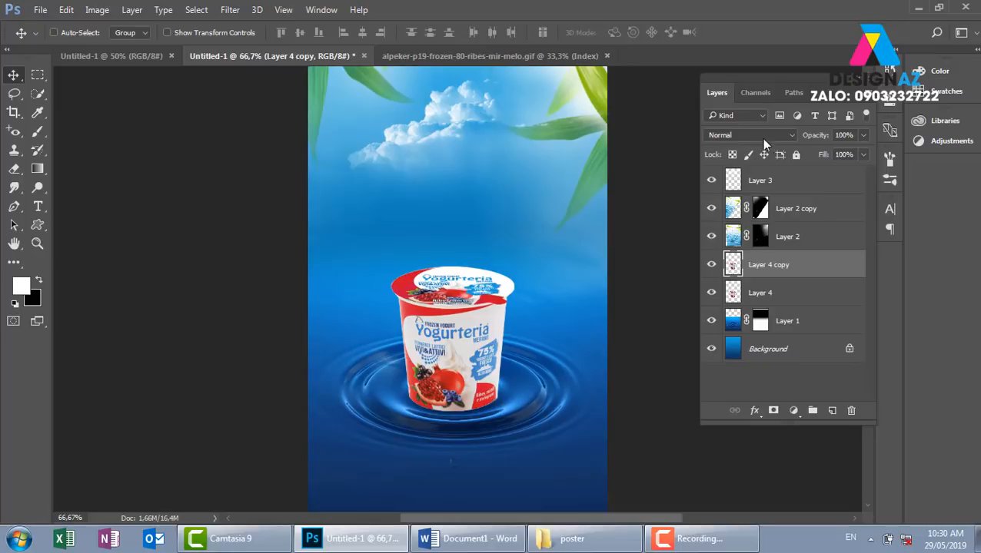
{"action": "left_click", "coordinate": [761, 136]}
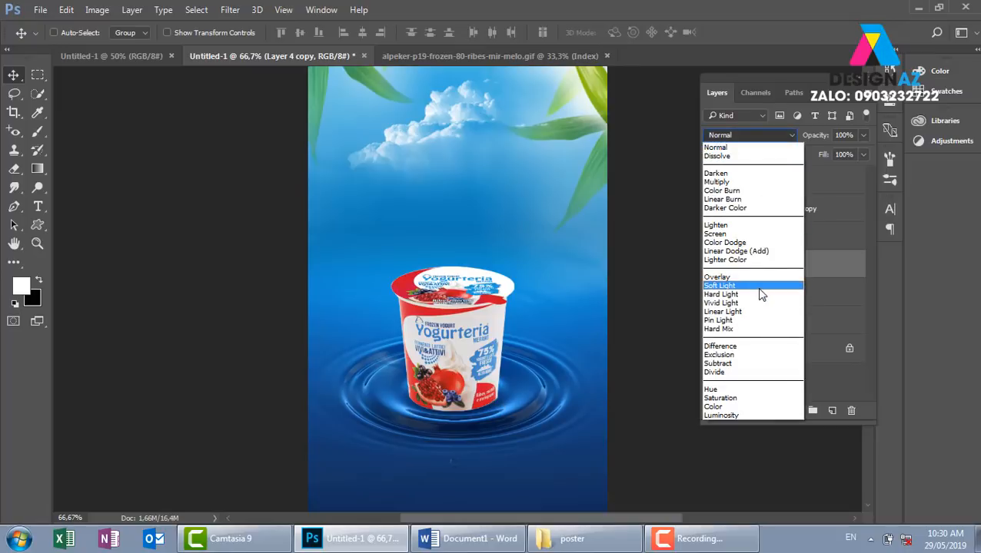
{"action": "left_click", "coordinate": [759, 288]}
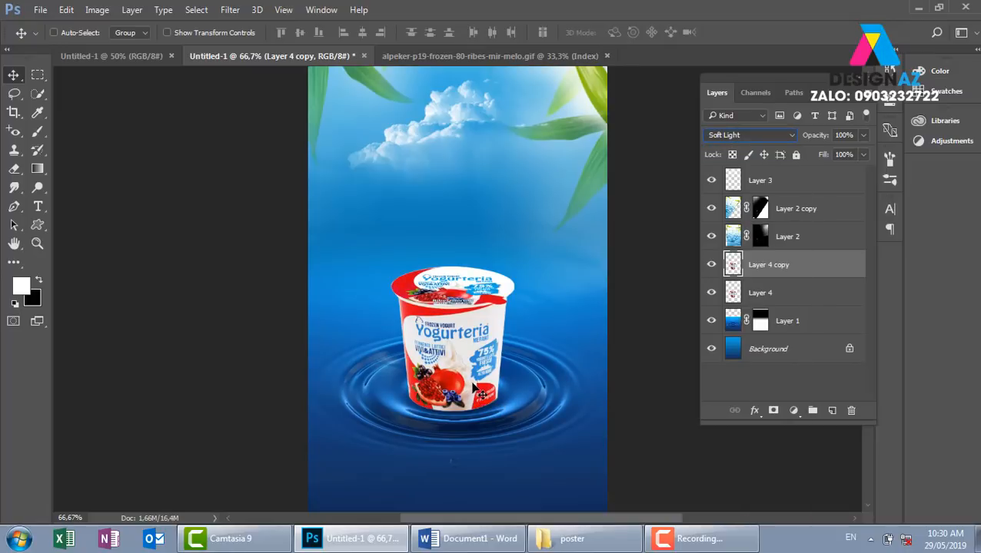
- Merge the Soft Light copy and the original yogurt cup layer into one layer, keeping the cup seated in the ripples
{"action": "left_click", "coordinate": [825, 295], "text": "shift"}
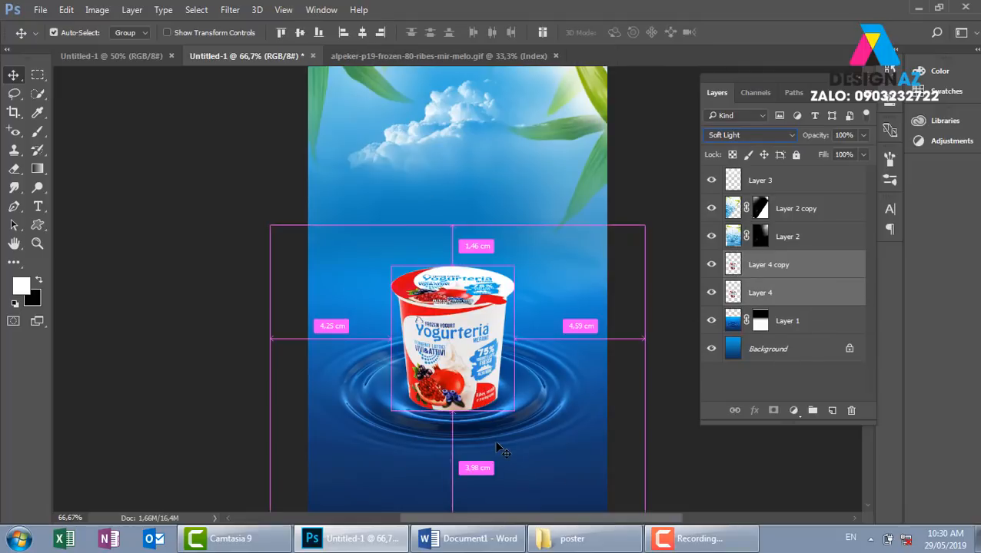
{"action": "key", "text": "ctrl+e"}
{"action": "left_click_drag", "start_coordinate": [471, 350], "coordinate": [463, 319]}
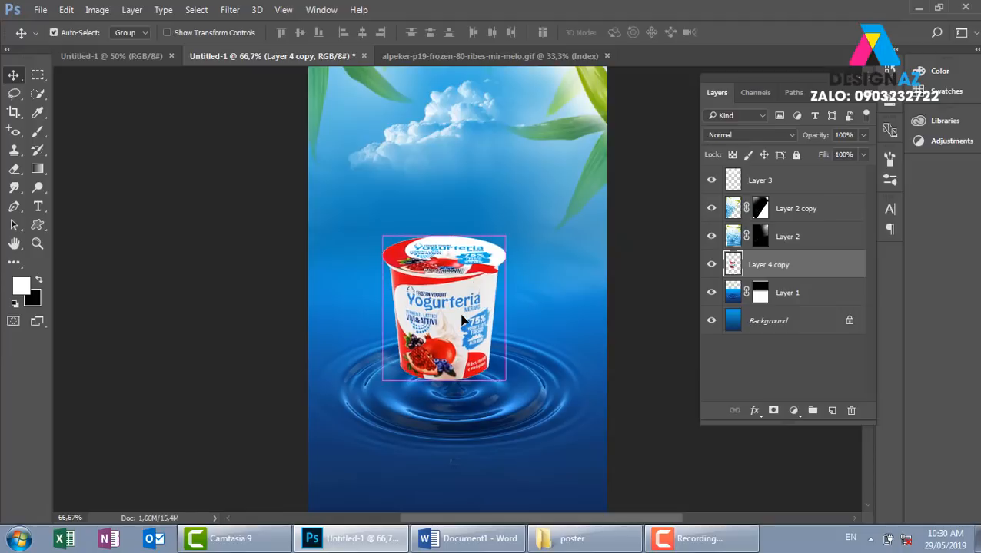
{"action": "key", "text": "ctrl+z"}
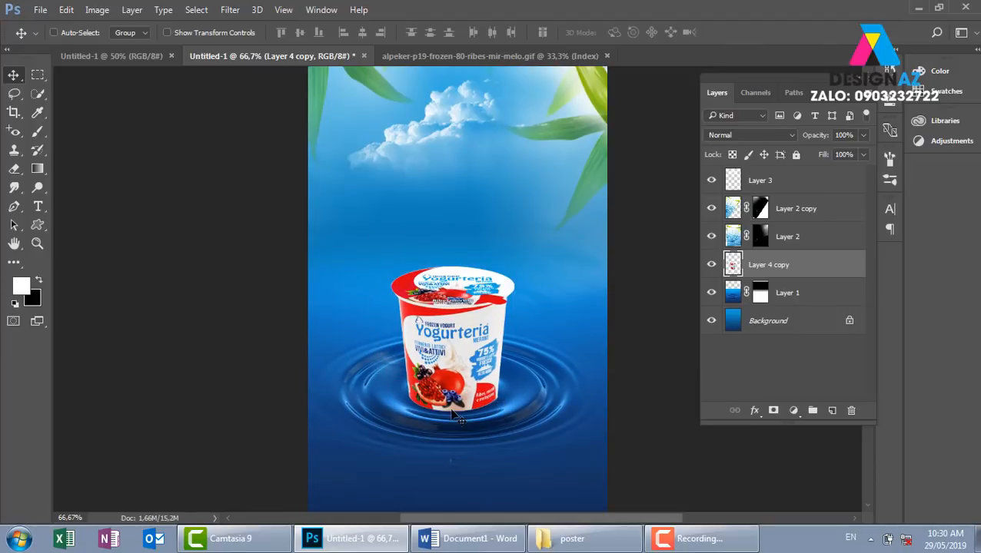
- Add a layer mask to the merged cup and paint black along its base with a soft 44 px brush at 31% opacity
{"action": "key", "text": "ctrl+plus"}
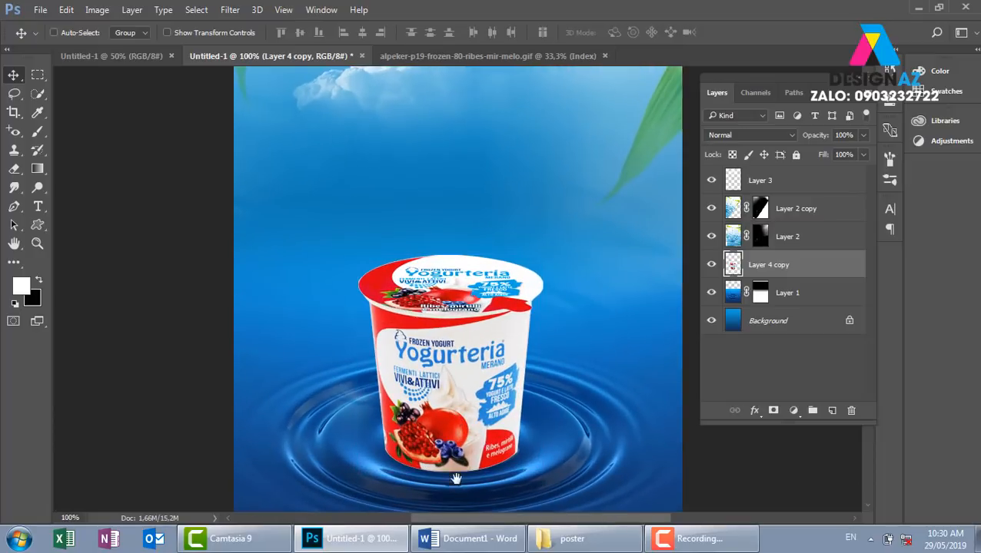
{"action": "left_click_drag", "start_coordinate": [466, 450], "coordinate": [465, 360]}
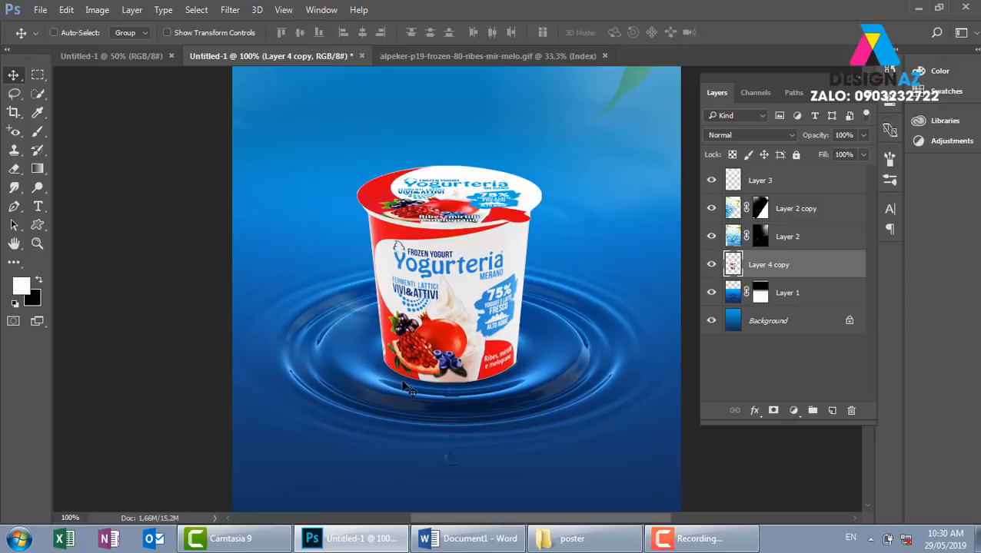
{"action": "left_click", "coordinate": [773, 411]}
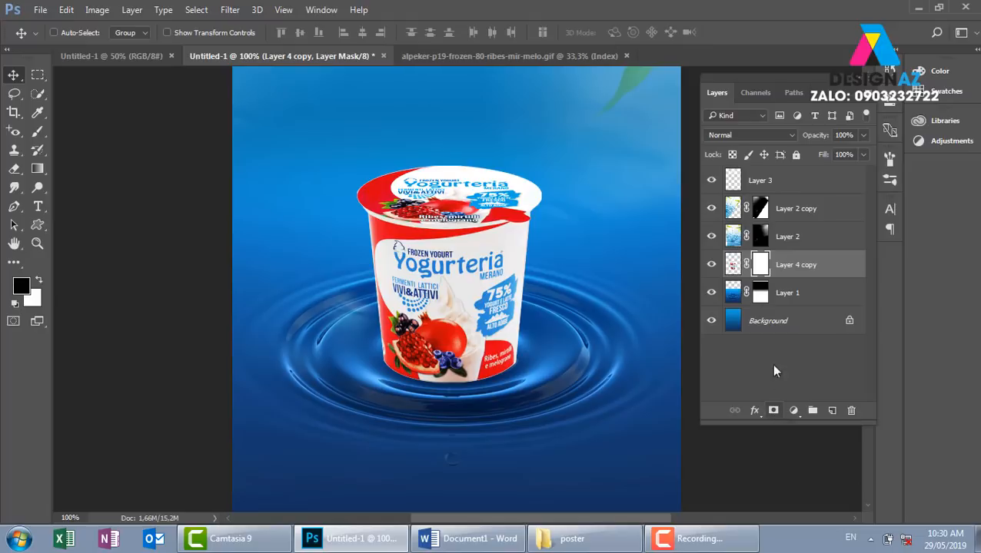
{"action": "key", "text": "b"}
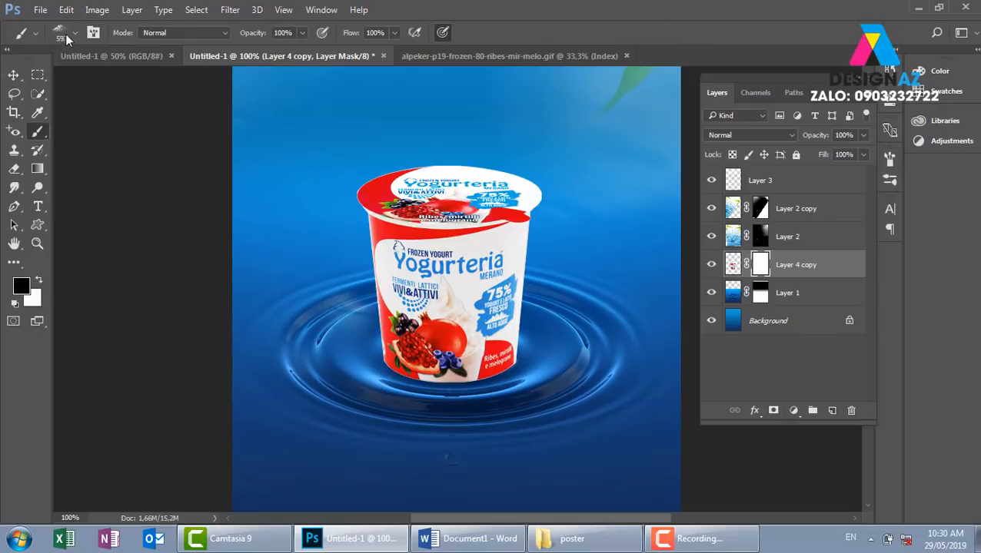
{"action": "right_click", "coordinate": [115, 183]}
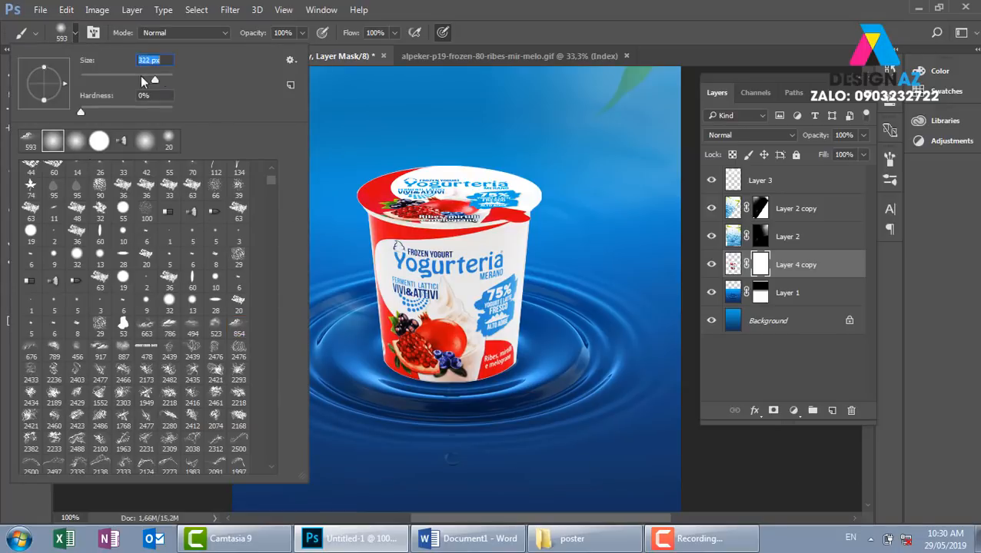
{"action": "left_click_drag", "start_coordinate": [90, 75], "coordinate": [100, 80]}
{"action": "left_click", "coordinate": [303, 32]}
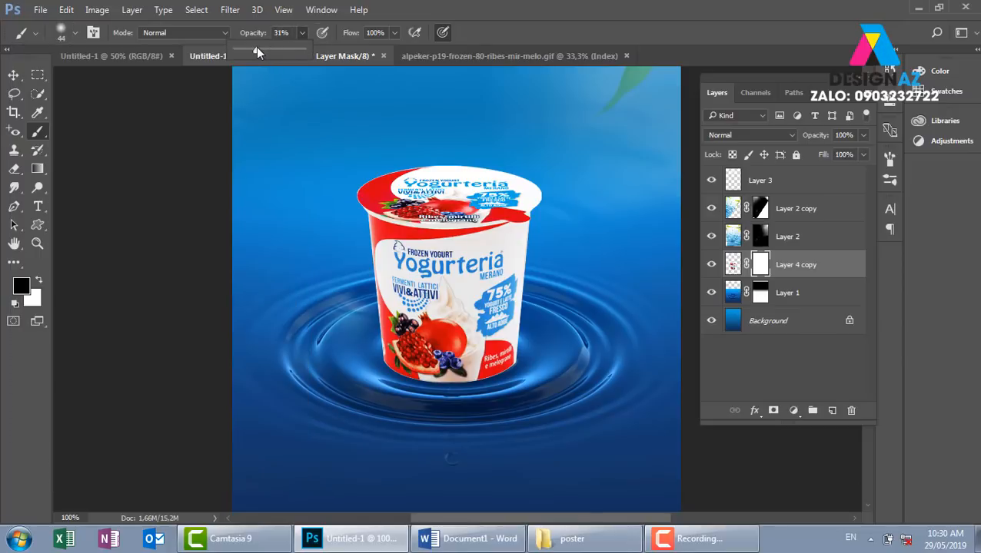
{"action": "mouse_move", "coordinate": [371, 363]}
{"action": "left_mouse_down"}
{"action": "mouse_move", "coordinate": [444, 385]}
{"action": "mouse_move", "coordinate": [520, 365]}
{"action": "left_mouse_up"}
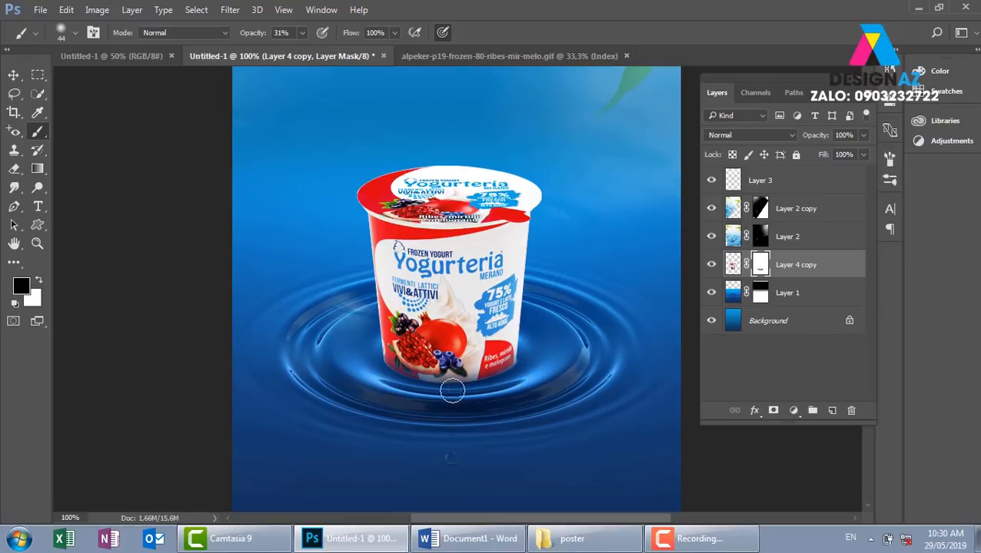
- Raise the brush opacity to 51% and paint along the cup's bottom edge on the mask again to blend it into the water
{"action": "left_click", "coordinate": [302, 32]}
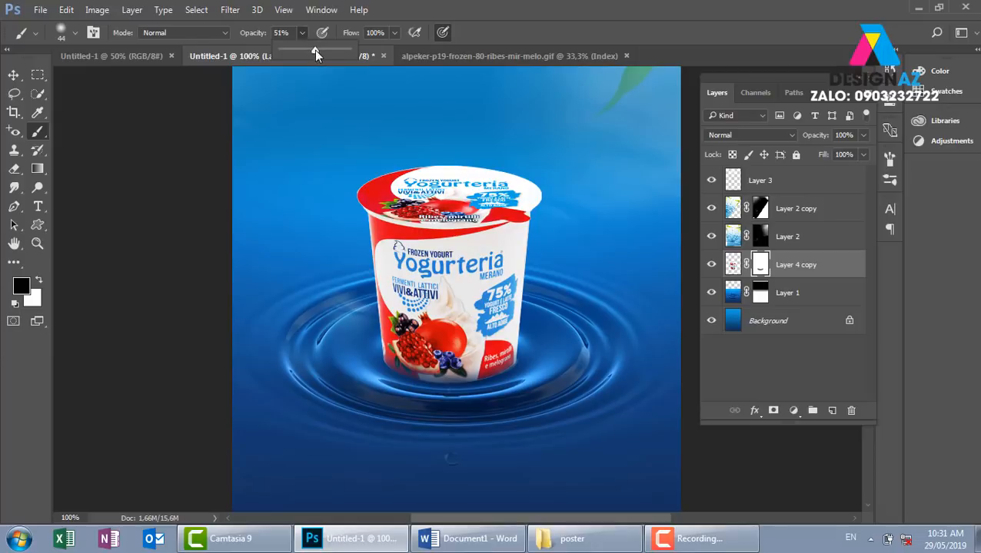
{"action": "mouse_move", "coordinate": [381, 372]}
{"action": "left_mouse_down"}
{"action": "mouse_move", "coordinate": [362, 365]}
{"action": "mouse_move", "coordinate": [507, 386]}
{"action": "left_mouse_up"}
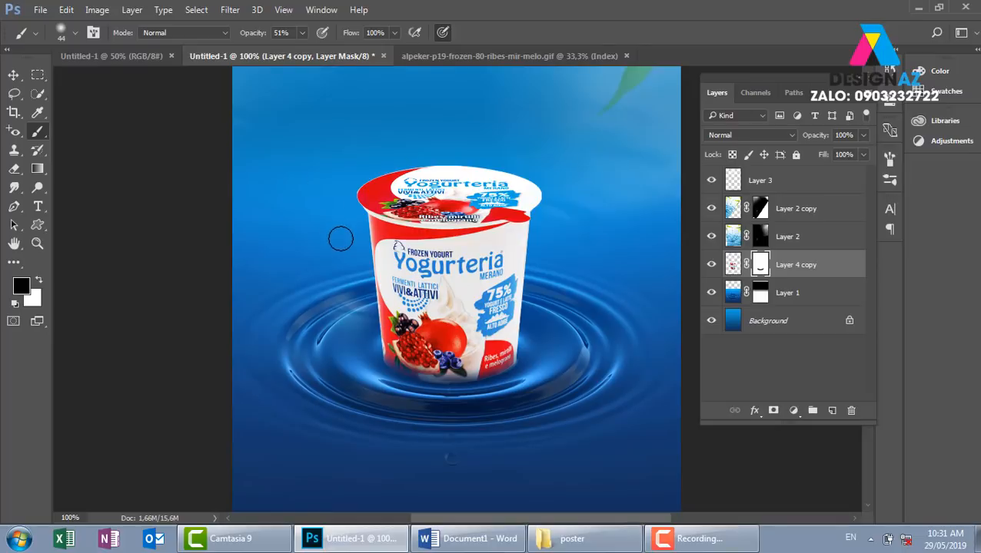
{"action": "left_click", "coordinate": [13, 75]}
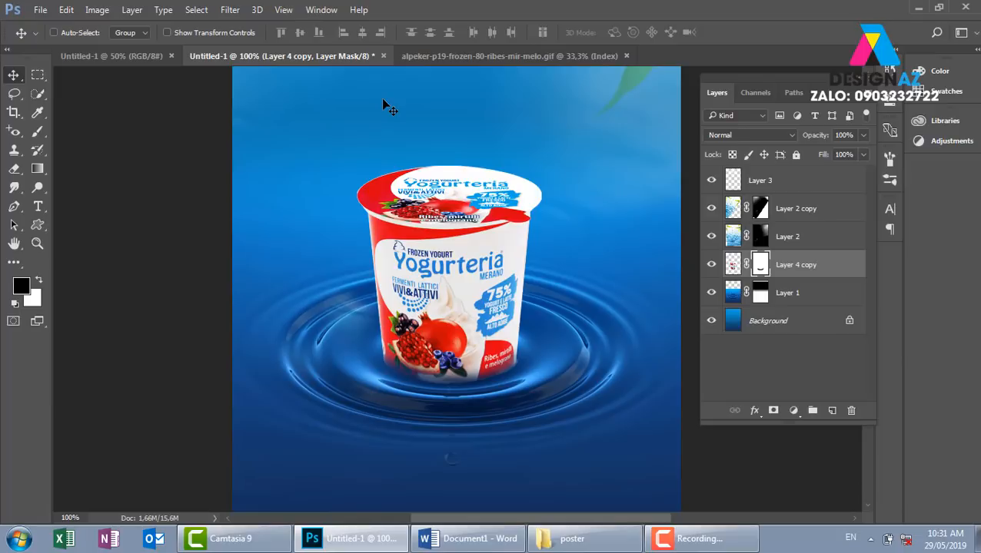
- Try the 2173 water-splash brush preset at a size of 401 px over the cup
{"action": "key", "text": "b"}
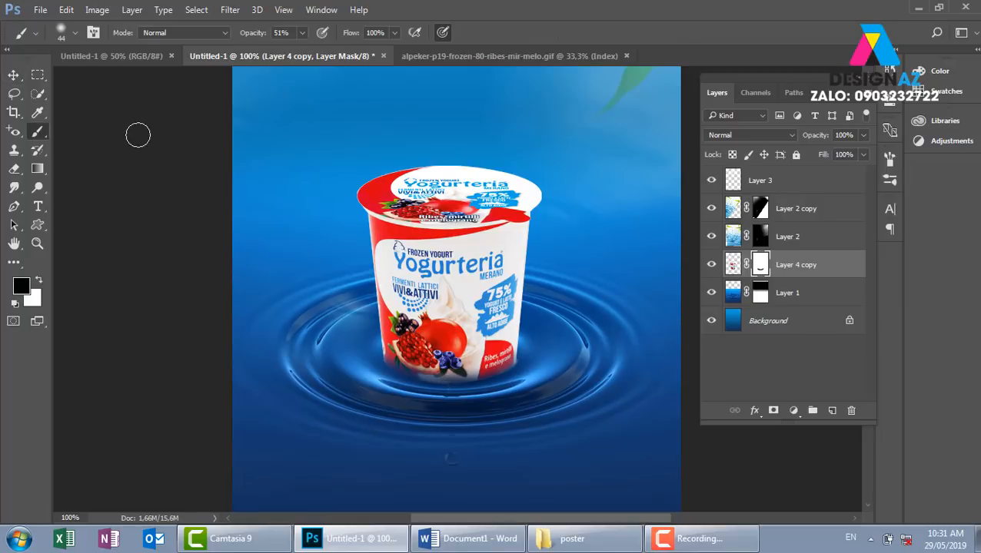
{"action": "left_click", "coordinate": [74, 32]}
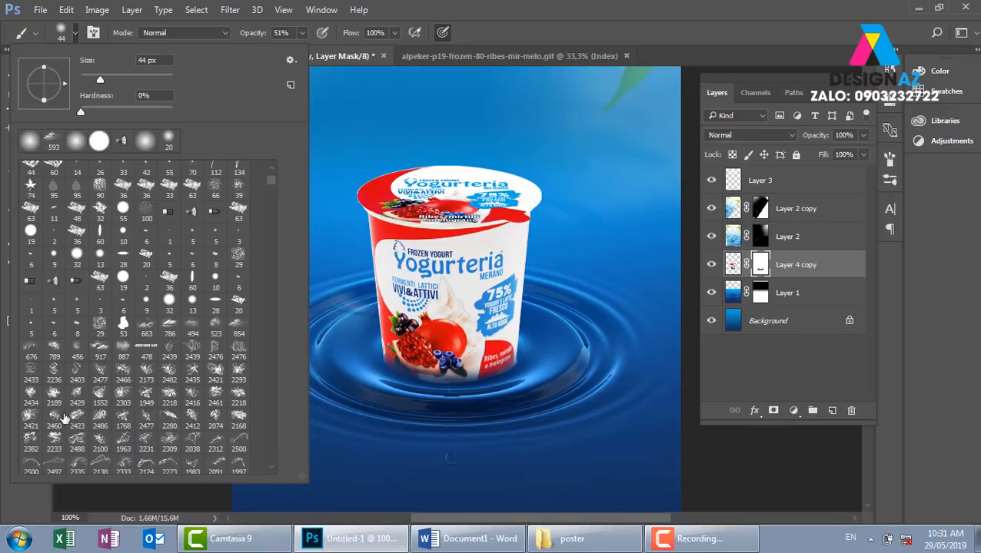
{"action": "left_click", "coordinate": [146, 373]}
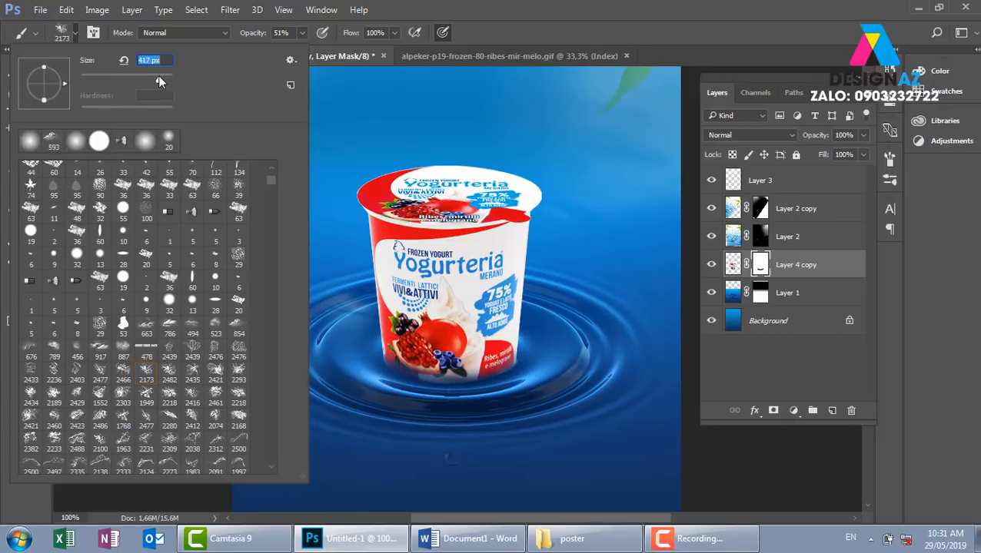
{"action": "left_click_drag", "start_coordinate": [157, 75], "coordinate": [157, 75]}
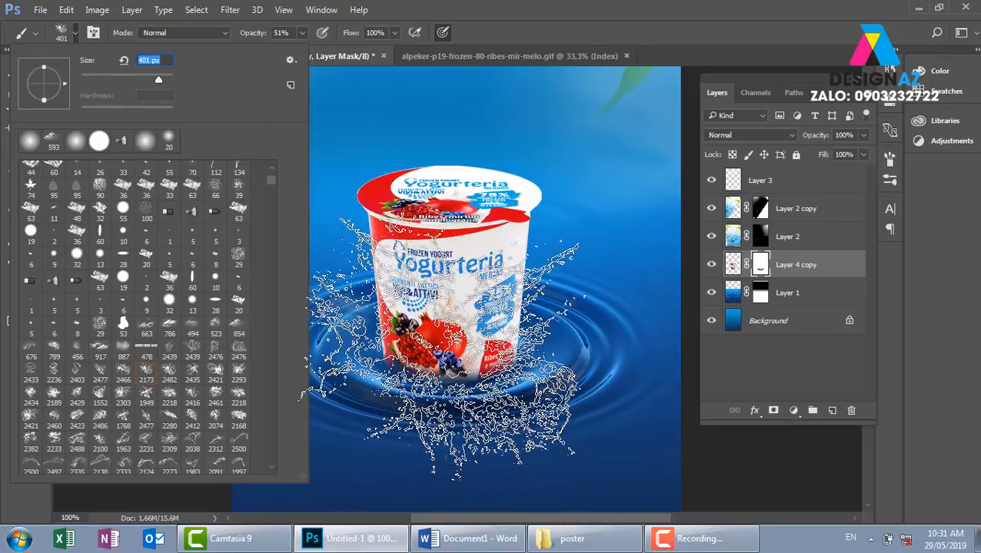
- Try the 2208 water-splash brush preset at a size of 401 px over the cup
{"action": "left_click", "coordinate": [271, 466]}
{"action": "left_click", "coordinate": [273, 468]}
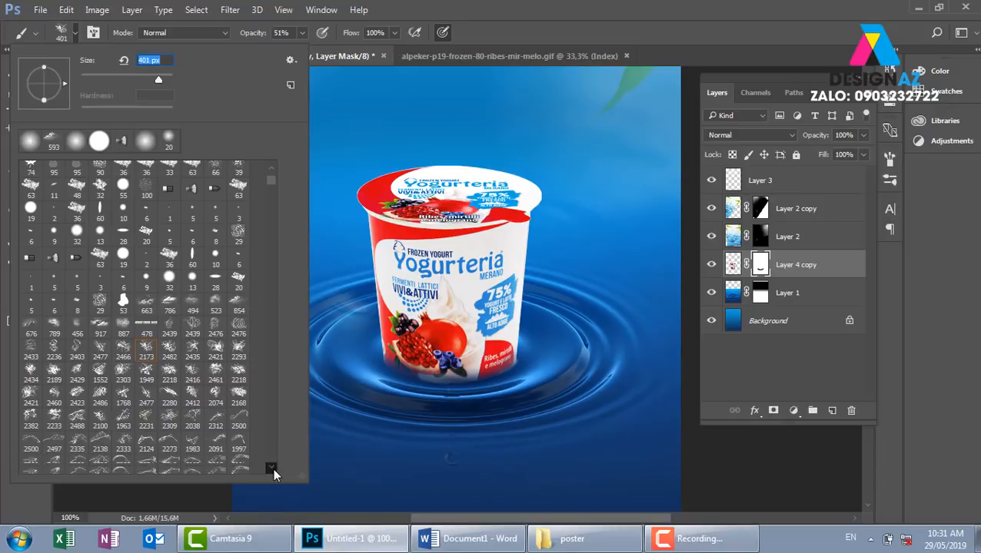
{"action": "left_click", "coordinate": [273, 468]}
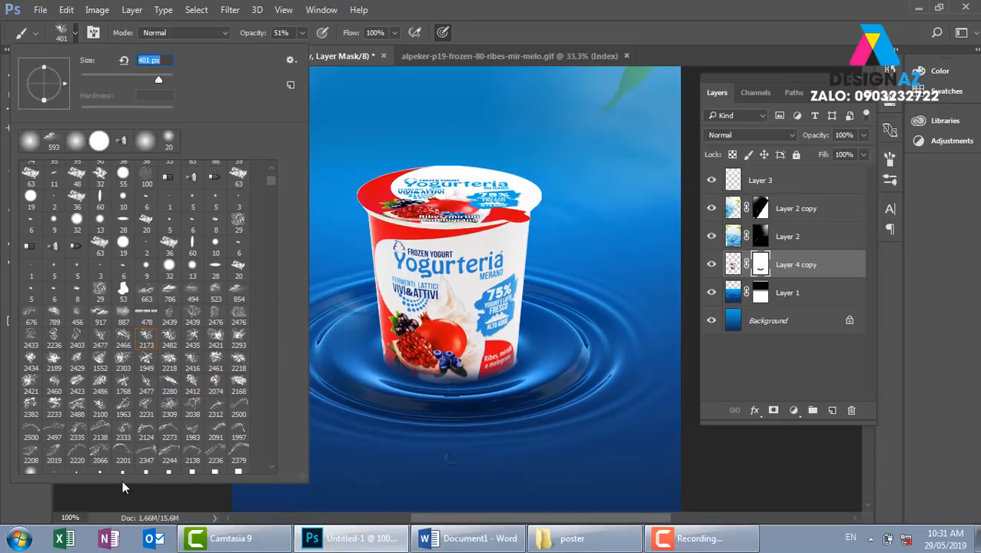
{"action": "left_click", "coordinate": [31, 452]}
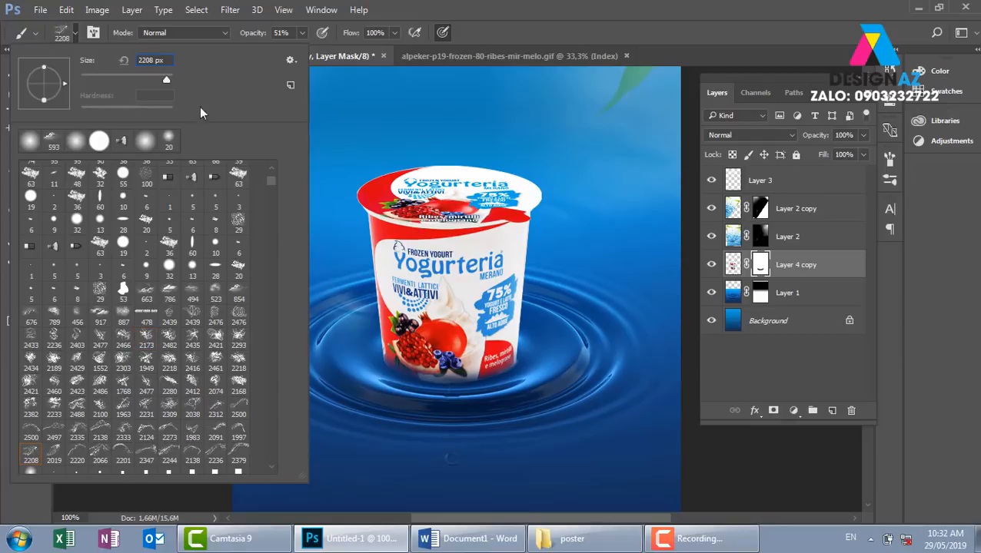
{"action": "left_click", "coordinate": [160, 80]}
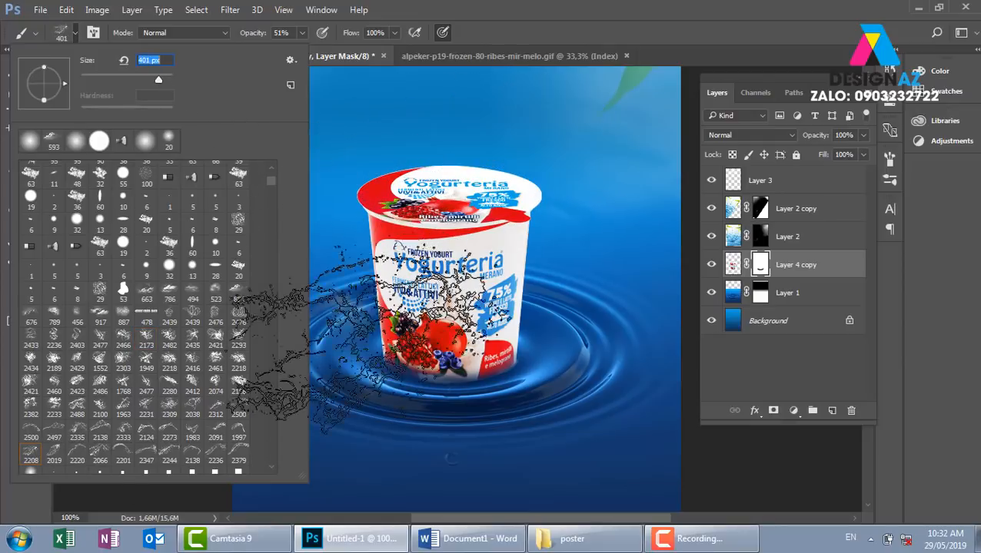
- Try the 2488 and 2038 splash brush presets, and settle on preset 2335 at a size of 464 px
{"action": "left_click", "coordinate": [80, 407]}
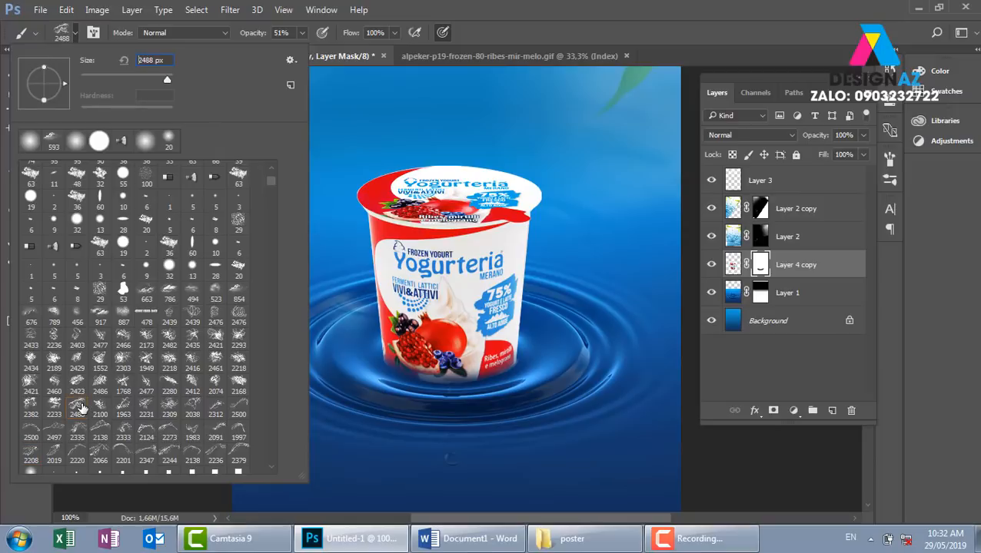
{"action": "left_click", "coordinate": [192, 406]}
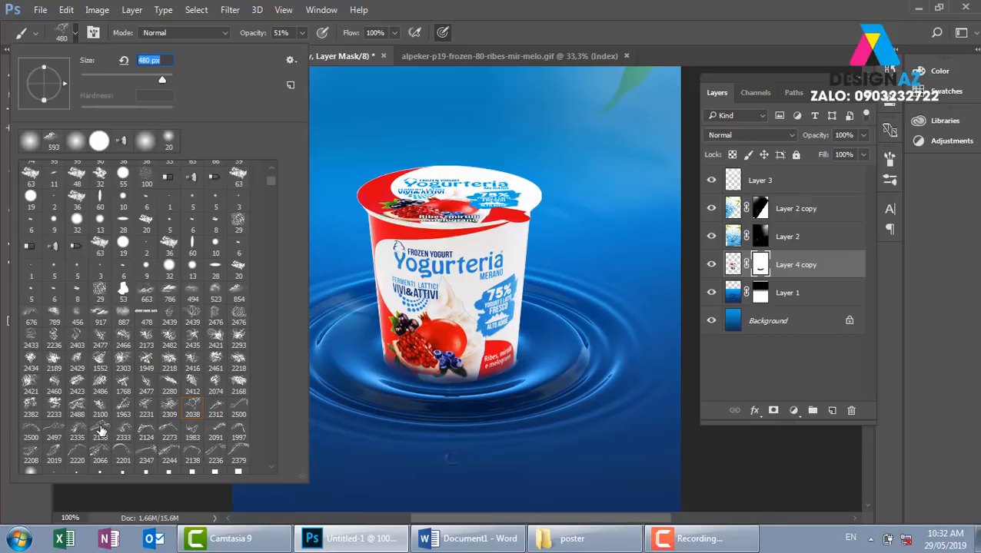
{"action": "left_click", "coordinate": [78, 431]}
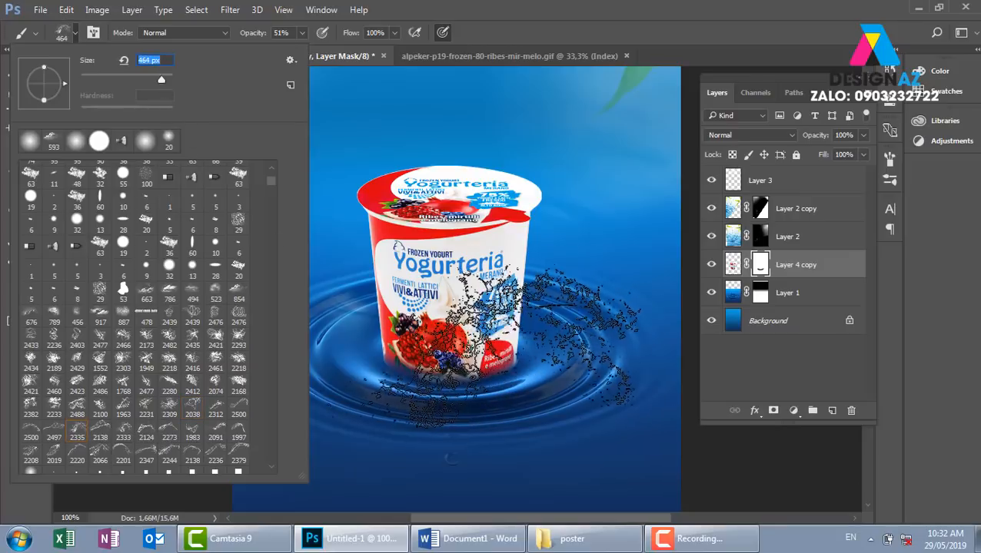
{"action": "key", "text": "Return"}
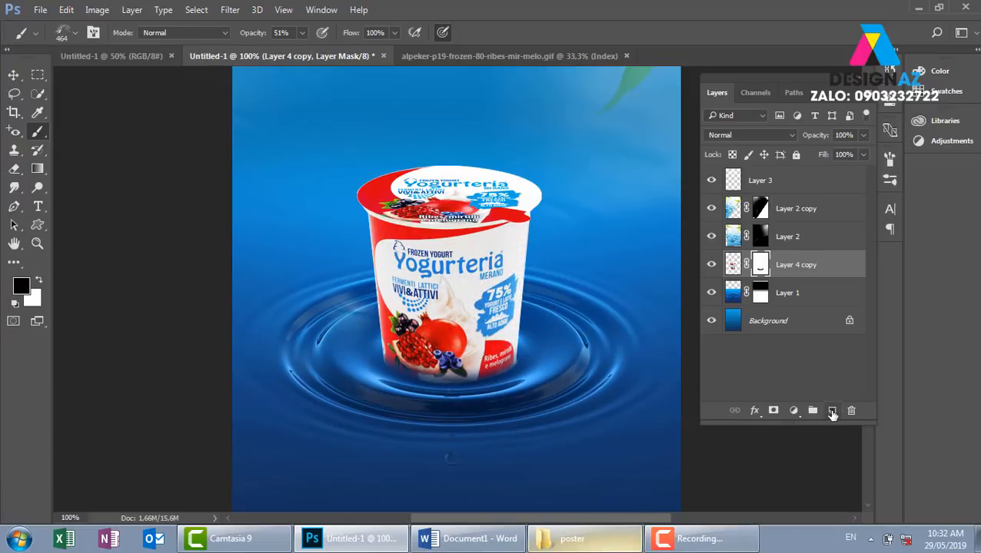
- Add a layer above the cup, stamp a white water splash beside the cup on it, and undo the stamp
{"action": "left_click", "coordinate": [831, 411]}
{"action": "key", "text": "x"}
{"action": "left_click", "coordinate": [545, 314]}
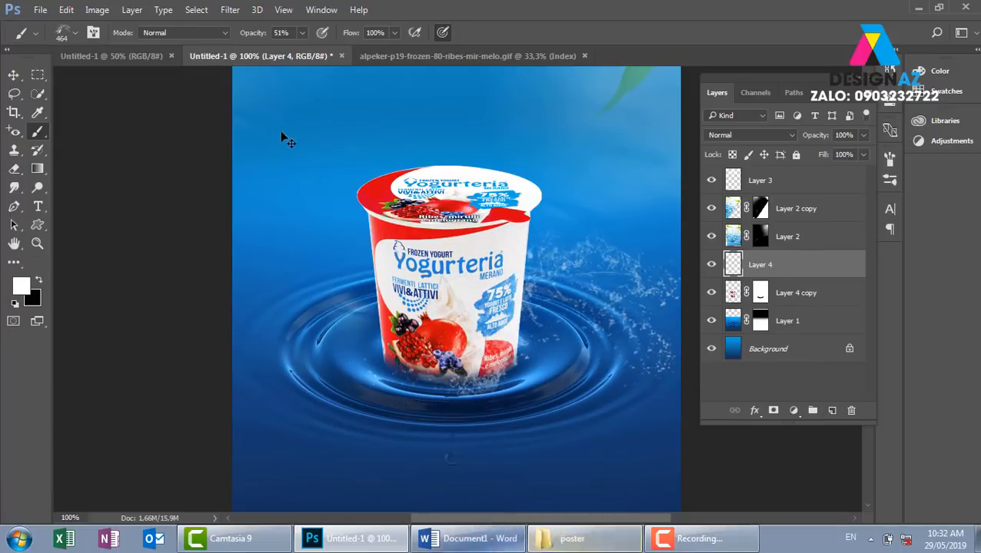
{"action": "key", "text": "ctrl+z"}
- Raise the brush opacity to 100%, stamp the splash at the cup's base, and undo it
{"action": "left_click", "coordinate": [302, 32]}
{"action": "left_click_drag", "start_coordinate": [301, 51], "coordinate": [338, 52]}
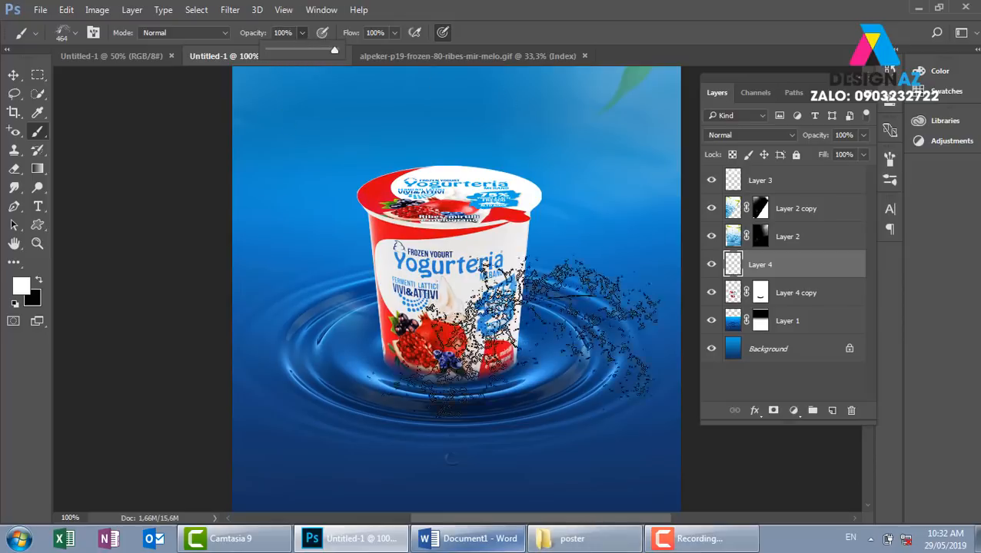
{"action": "left_click", "coordinate": [432, 388]}
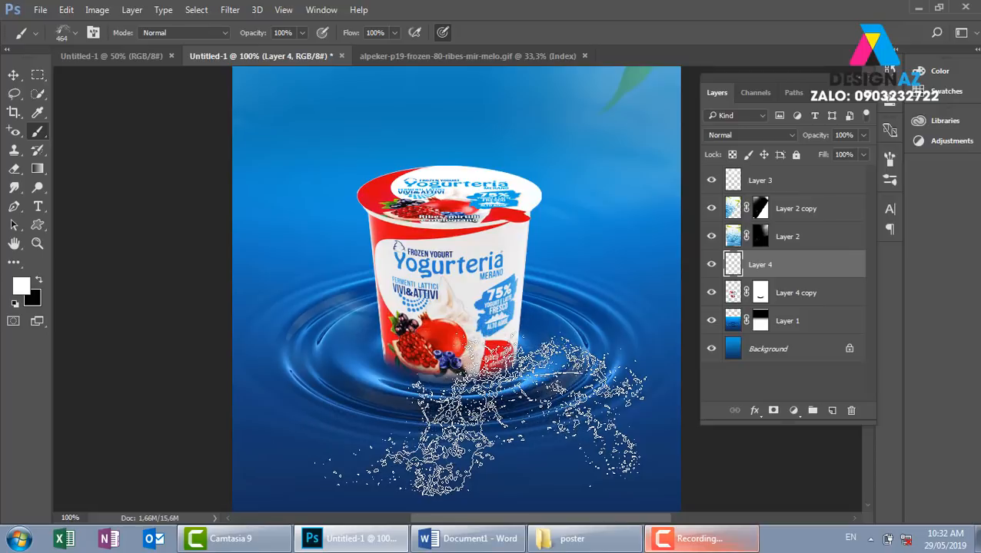
{"action": "key", "text": "ctrl+z"}
- Browse for an image to open in the mật ong chảy subfolder of thuvienanh
{"action": "key", "text": "ctrl+o"}
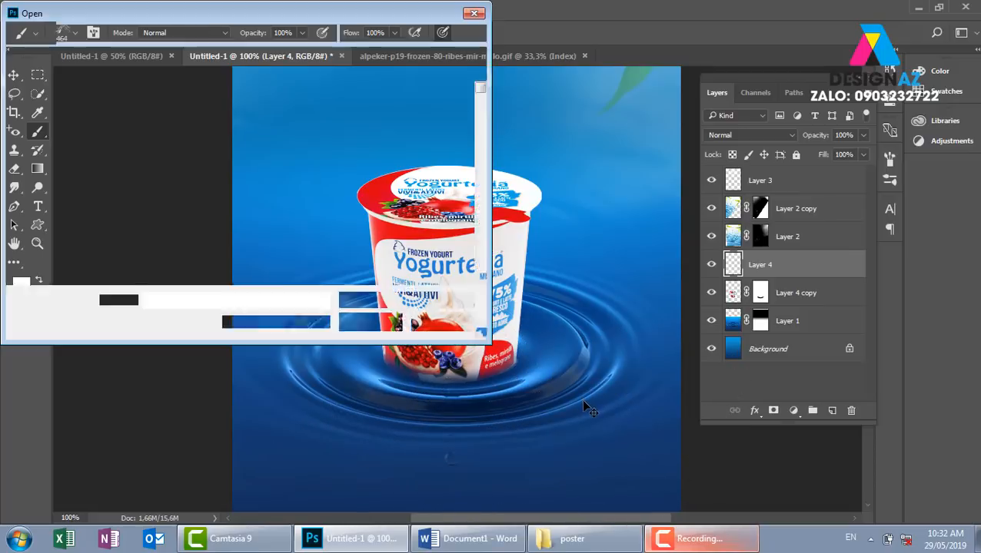
{"action": "left_click", "coordinate": [177, 33]}
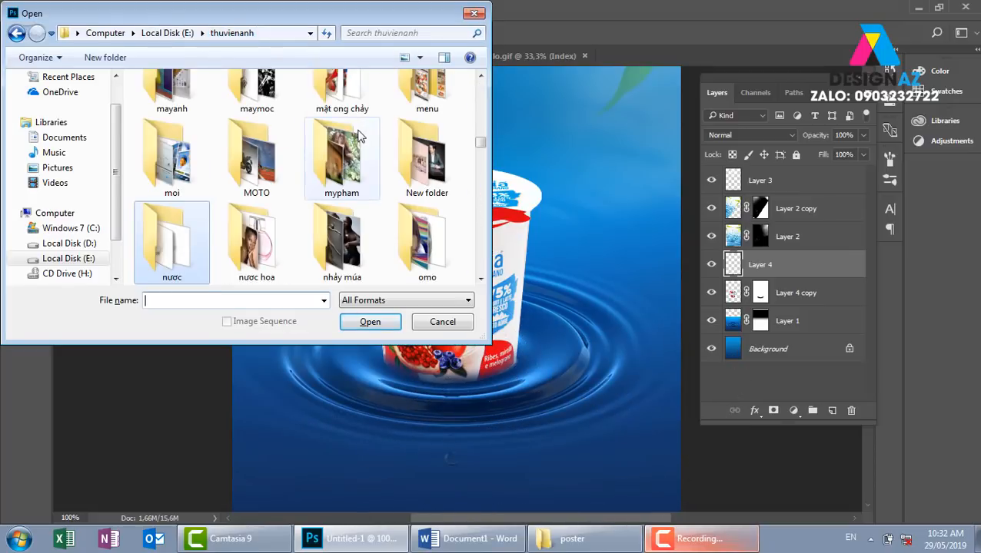
{"action": "scroll", "coordinate": [342, 115], "scroll_direction": "up", "scroll_amount": 1}
{"action": "double_click", "coordinate": [342, 111]}
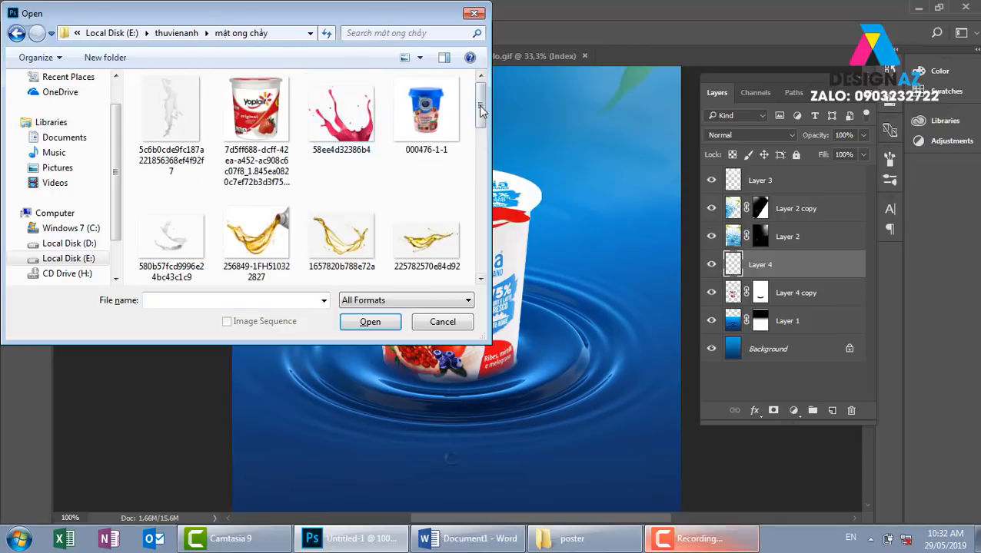
{"action": "left_click_drag", "start_coordinate": [482, 109], "coordinate": [482, 129]}
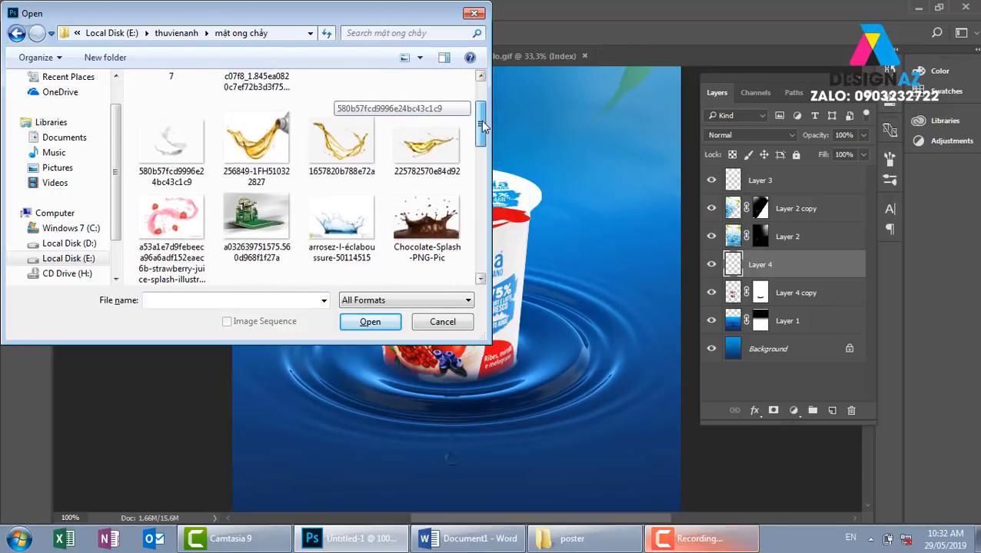
- Open arrosez-l-éclaboussure-50114515.jpg to check its water splash, and close it again
{"action": "left_click", "coordinate": [341, 219]}
{"action": "scroll", "coordinate": [483, 163], "scroll_direction": "down", "scroll_amount": 2}
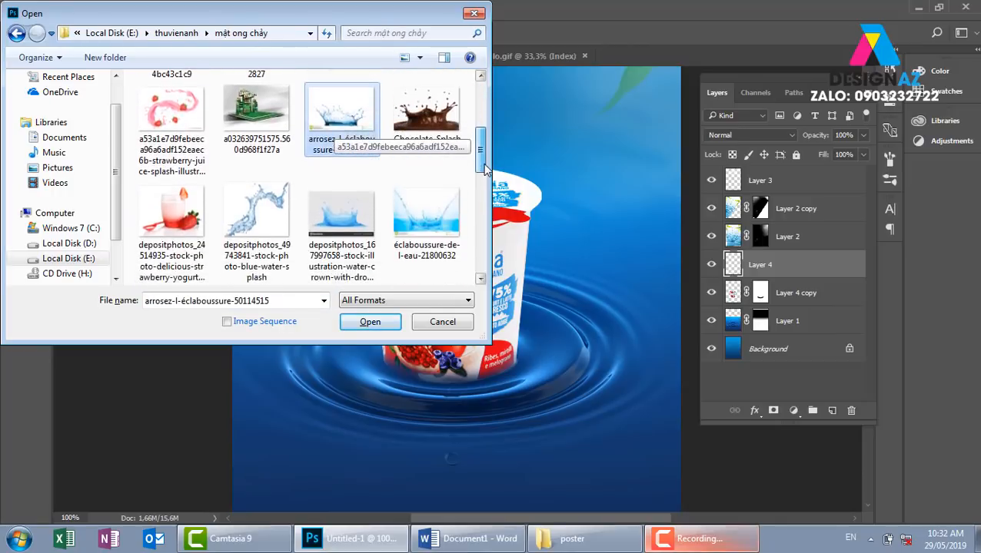
{"action": "left_click_drag", "start_coordinate": [485, 169], "coordinate": [485, 183]}
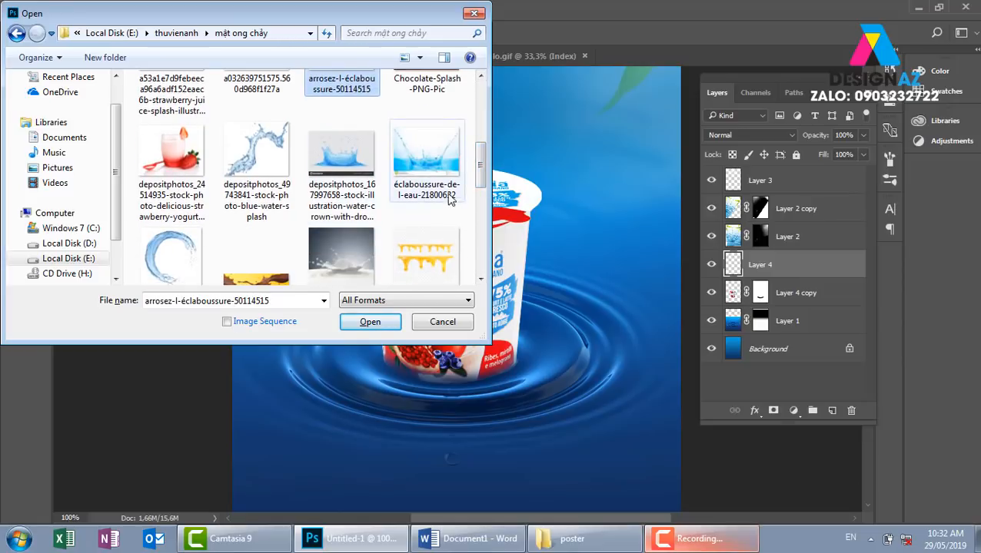
{"action": "left_click_drag", "start_coordinate": [482, 166], "coordinate": [476, 131]}
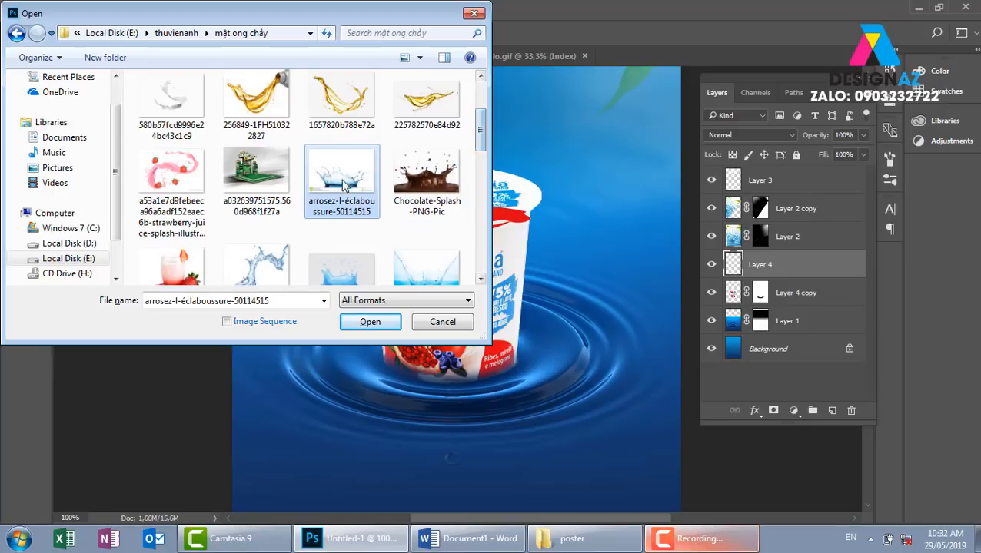
{"action": "left_click", "coordinate": [369, 322]}
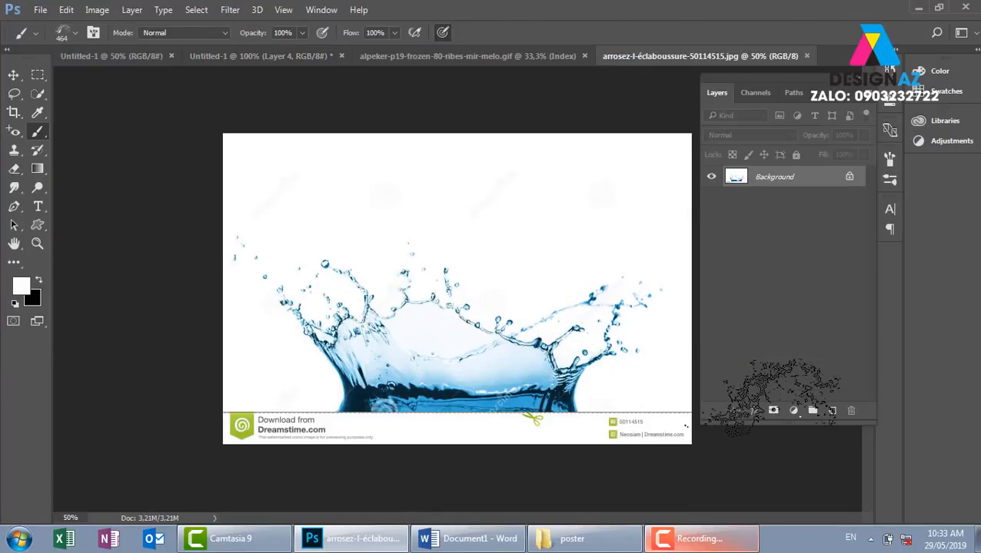
{"action": "left_click", "coordinate": [13, 75]}
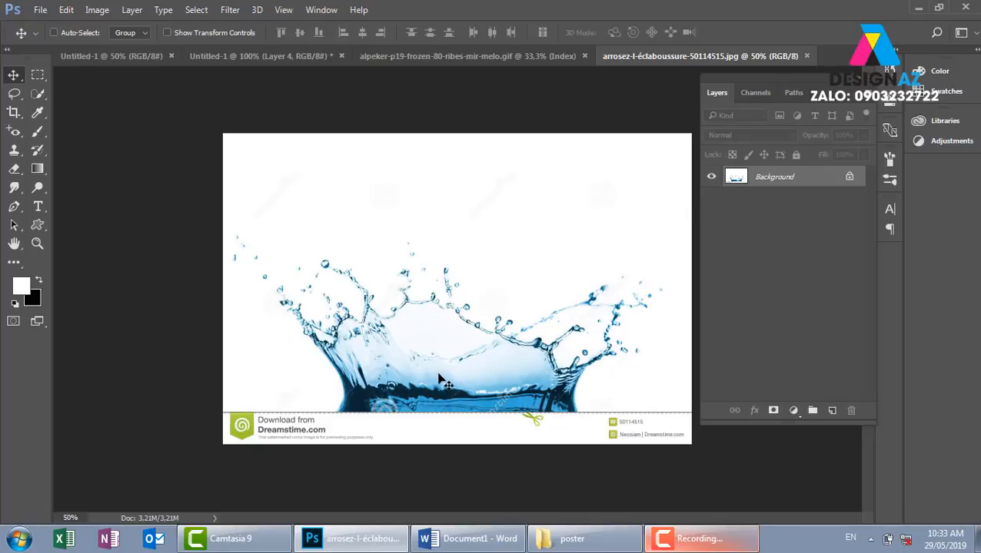
{"action": "left_click", "coordinate": [807, 56]}
- Open the depositphotos_167997658 water-crown splash image from the same folder
{"action": "key", "text": "ctrl+o"}
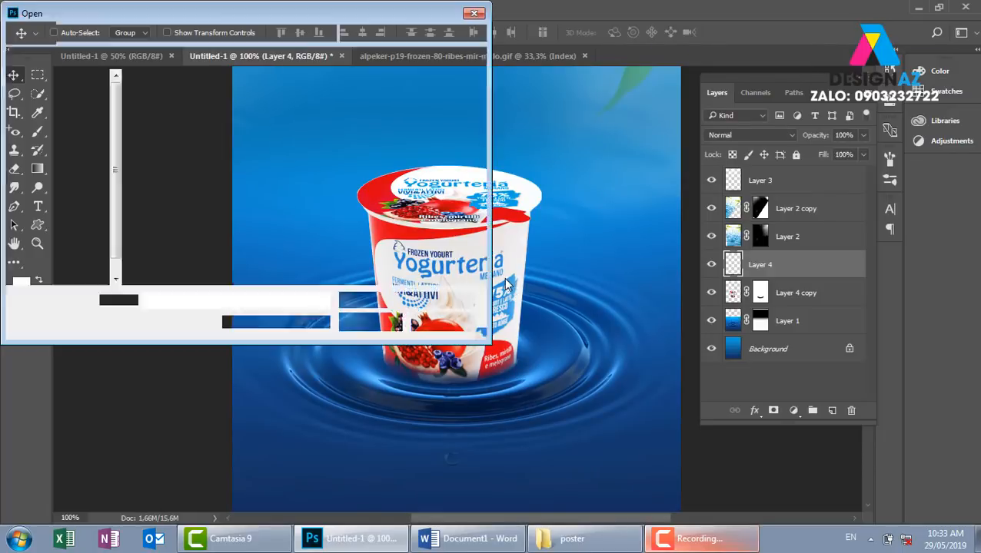
{"action": "scroll", "coordinate": [482, 137], "scroll_direction": "down", "scroll_amount": 2}
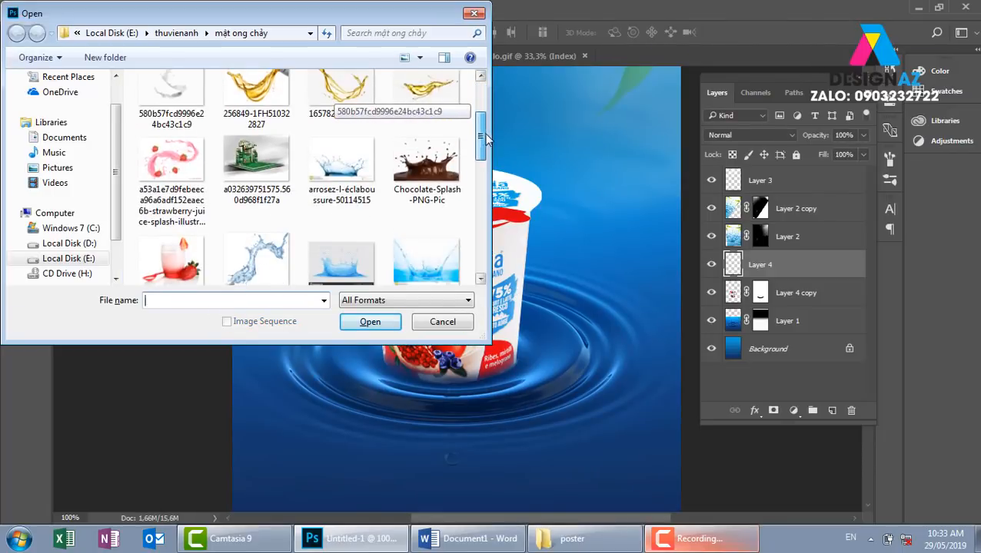
{"action": "scroll", "coordinate": [485, 137], "scroll_direction": "down", "scroll_amount": 2}
{"action": "left_click", "coordinate": [358, 240]}
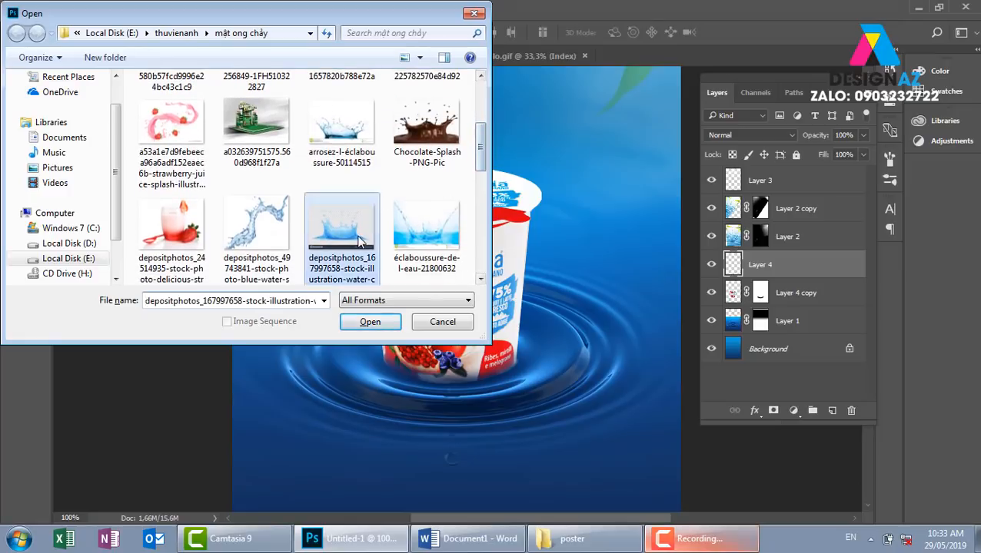
{"action": "left_click", "coordinate": [388, 323]}
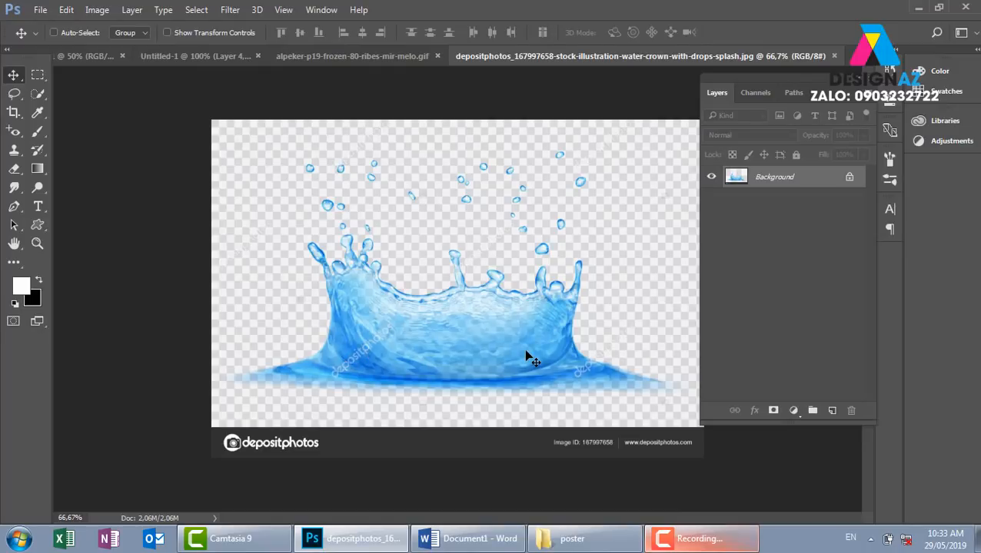
- Try the whole water-crown image as a layer in the poster, closing the yogurt cup source file, and delete that layer
{"action": "key", "text": "ctrl+a"}
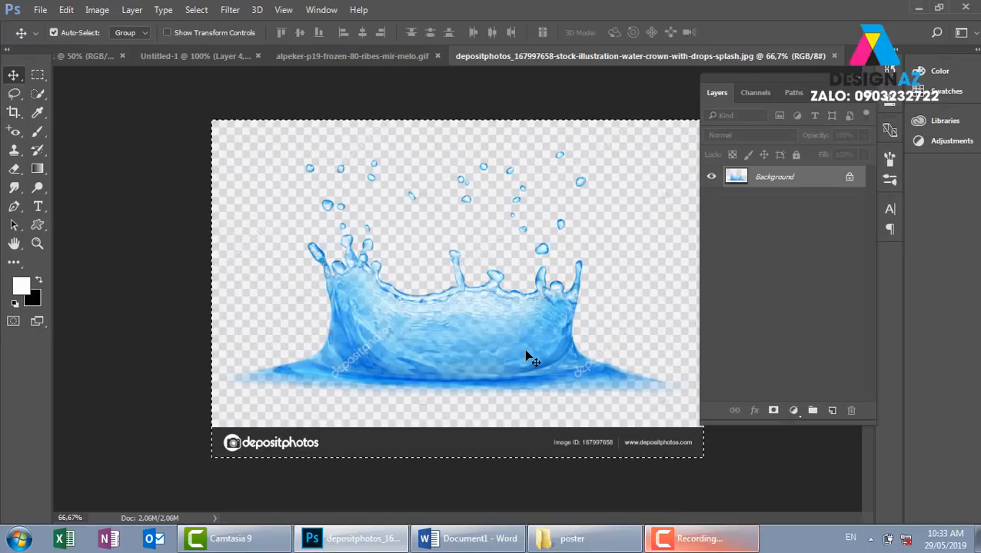
{"action": "left_click", "coordinate": [403, 56]}
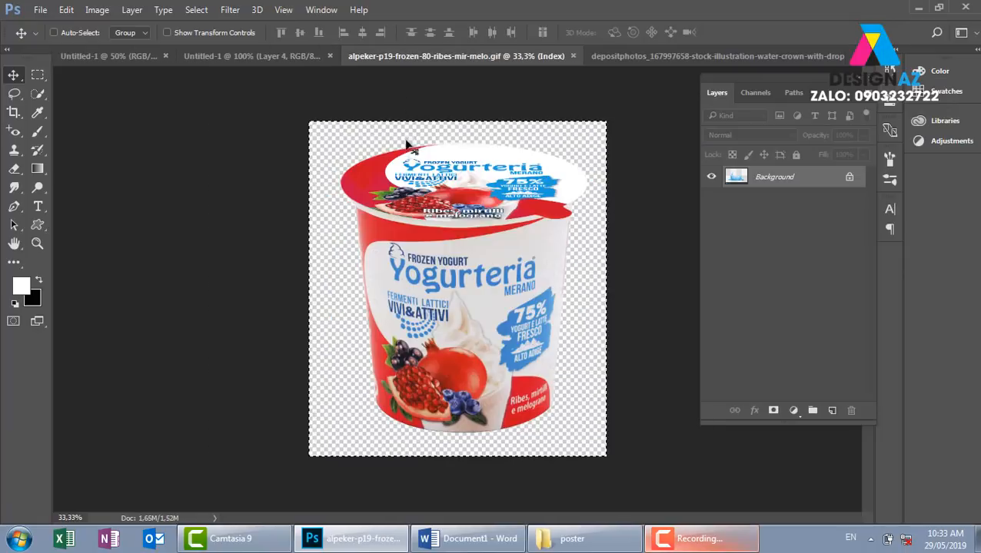
{"action": "left_click", "coordinate": [573, 56]}
{"action": "left_click_drag", "start_coordinate": [433, 281], "coordinate": [422, 323]}
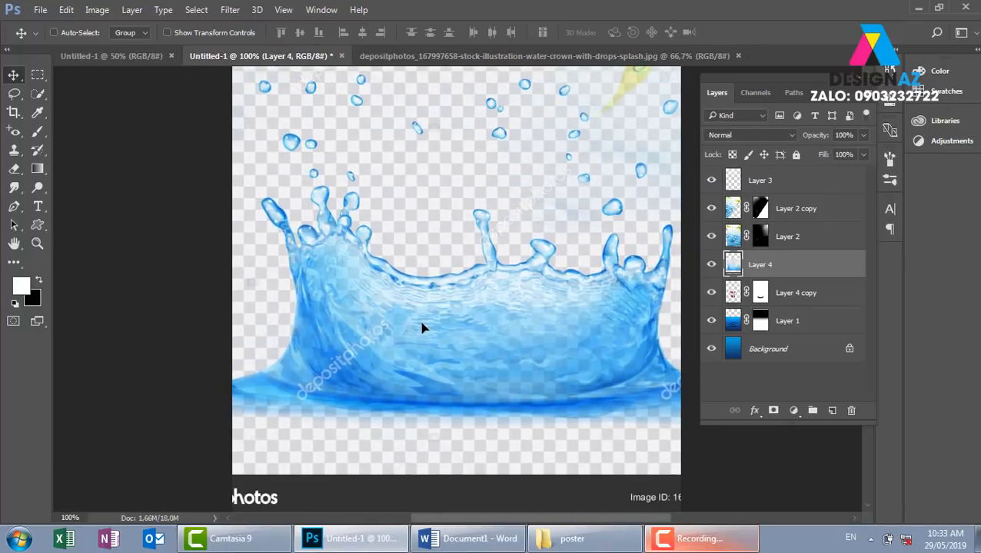
{"action": "key", "text": "Delete"}
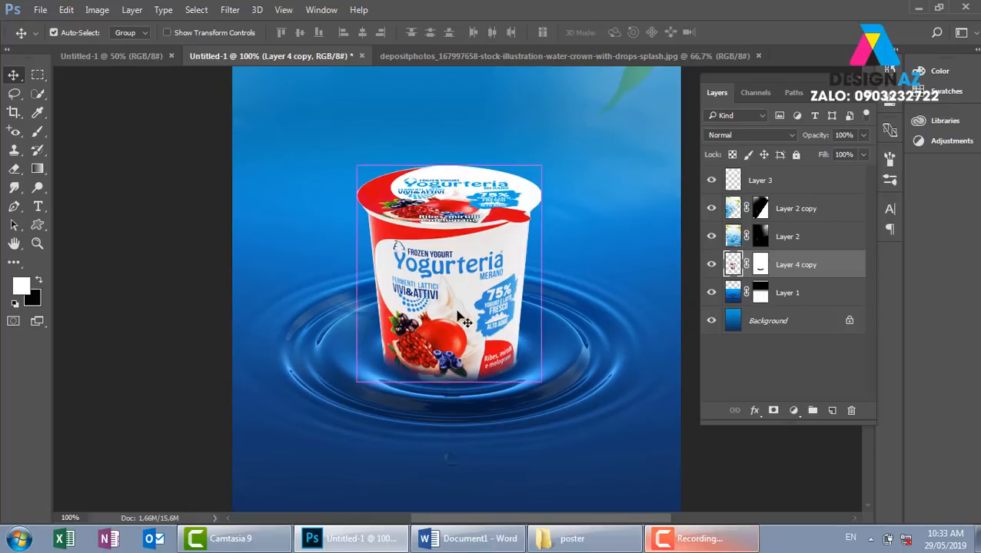
- Open arrosez-l-éclaboussure-50114515.jpg from the mật ong chảy folder
{"action": "key", "text": "ctrl+o"}
{"action": "left_click_drag", "start_coordinate": [484, 107], "coordinate": [484, 139]}
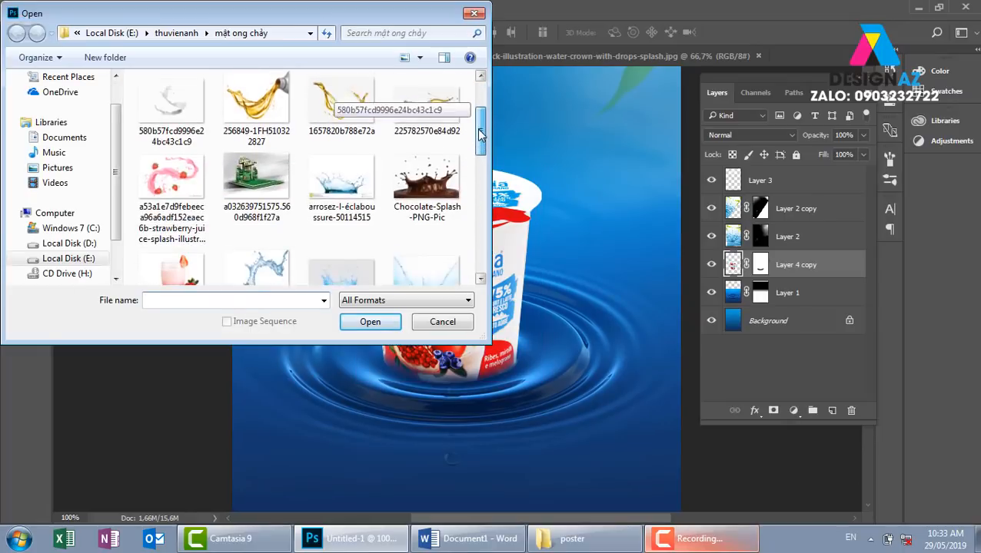
{"action": "left_click", "coordinate": [341, 162]}
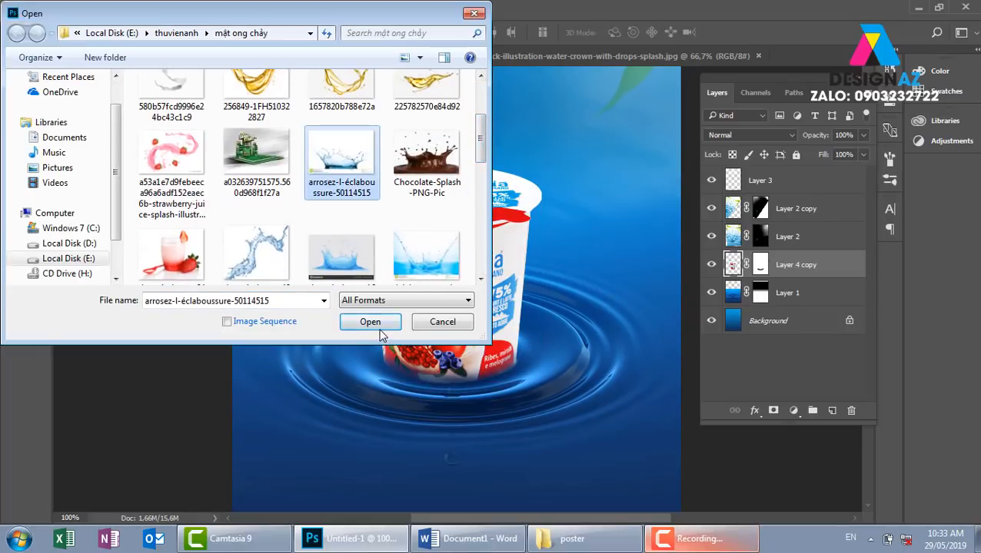
{"action": "left_click", "coordinate": [379, 327]}
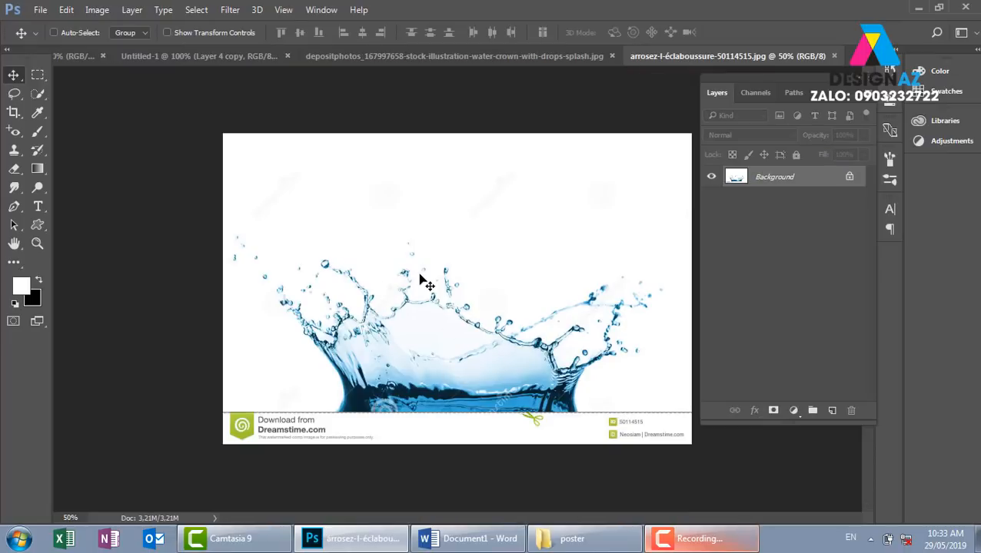
- Cut the splash area above the Dreamstime footer, close its file without saving, and paste it into the poster above the cup layer
{"action": "key", "text": "m"}
{"action": "left_click_drag", "start_coordinate": [225, 200], "coordinate": [690, 412]}
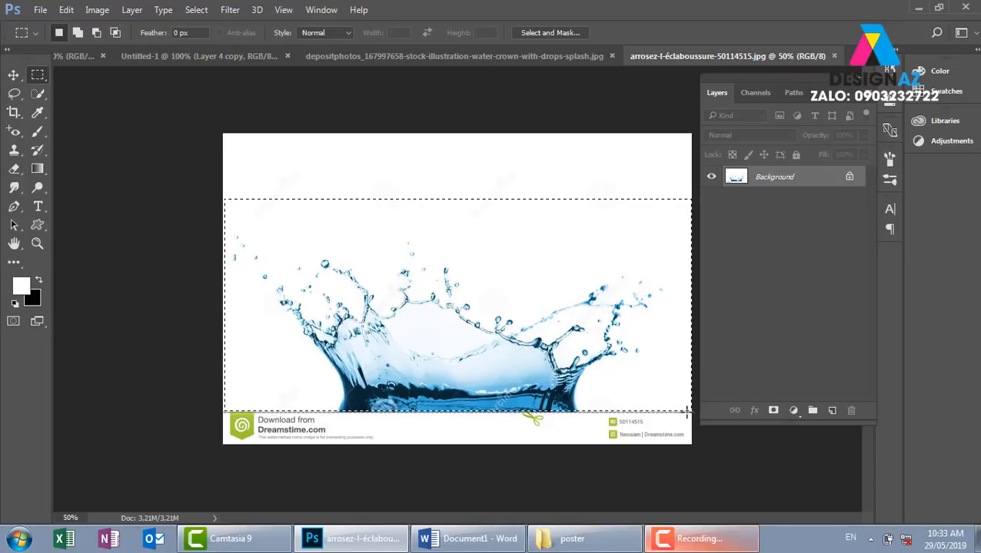
{"action": "key", "text": "ctrl+BackSpace"}
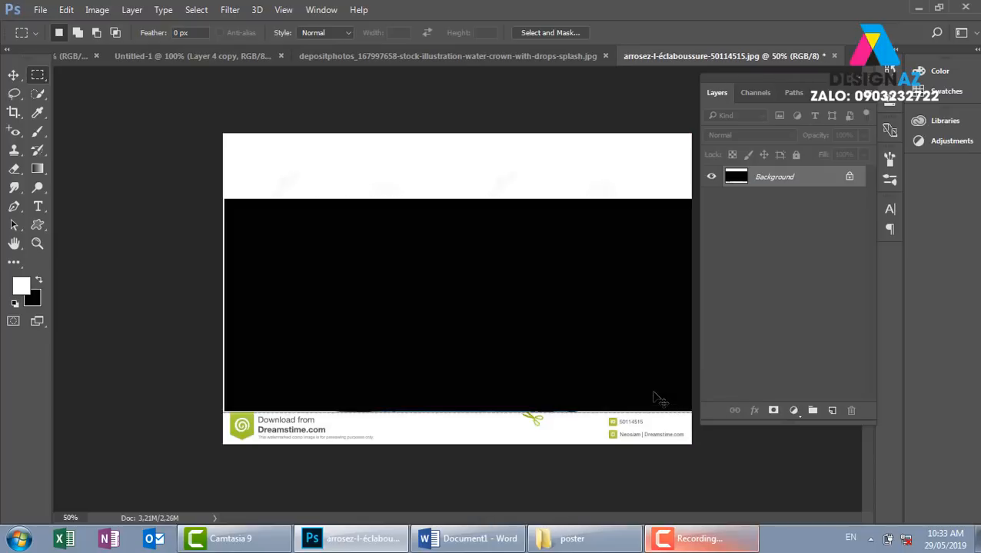
{"action": "key", "text": "ctrl+w"}
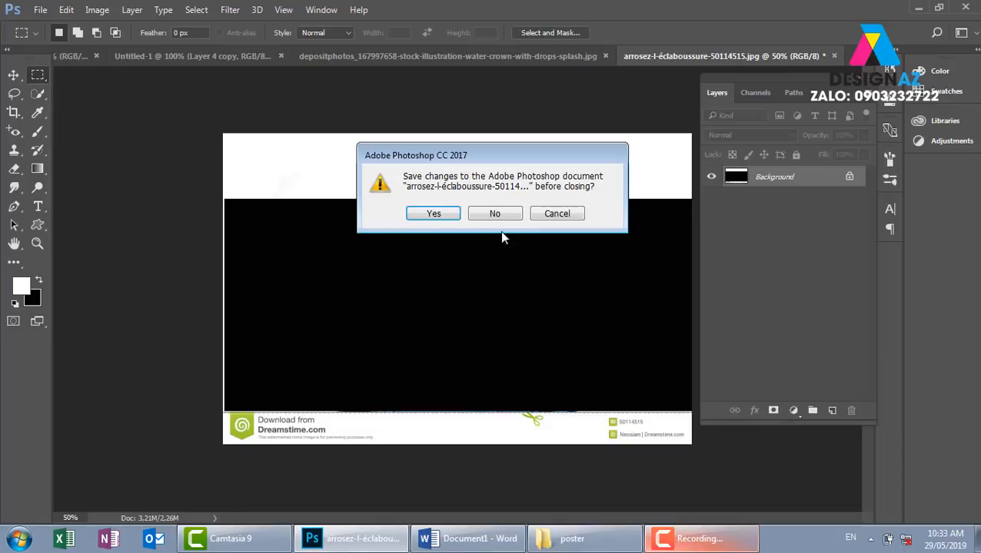
{"action": "left_click", "coordinate": [501, 217]}
{"action": "key", "text": "ctrl+v"}
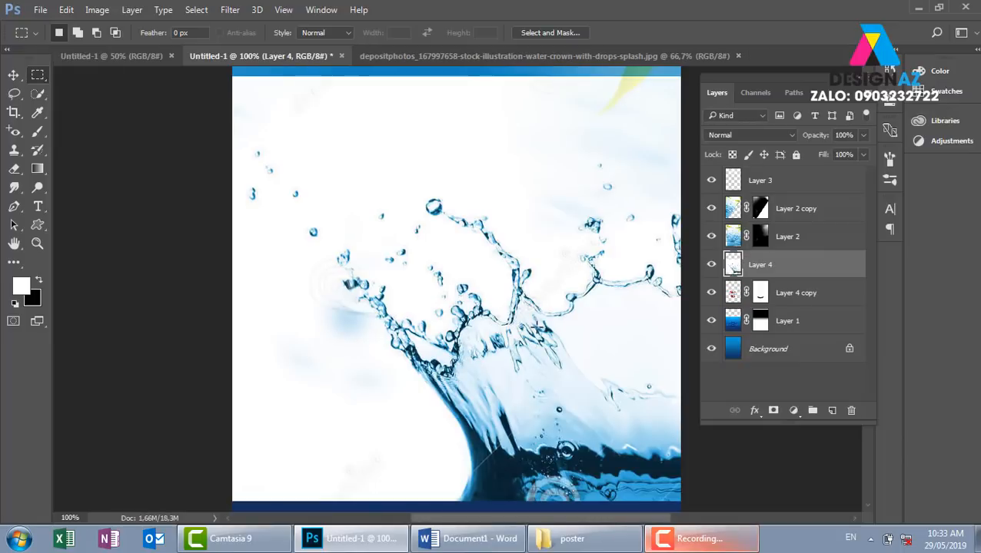
- Scale the pasted splash layer to about 39% and place it over the lower part of the yogurt cup
{"action": "key", "text": "ctrl+minus"}
{"action": "key", "text": "ctrl+minus"}
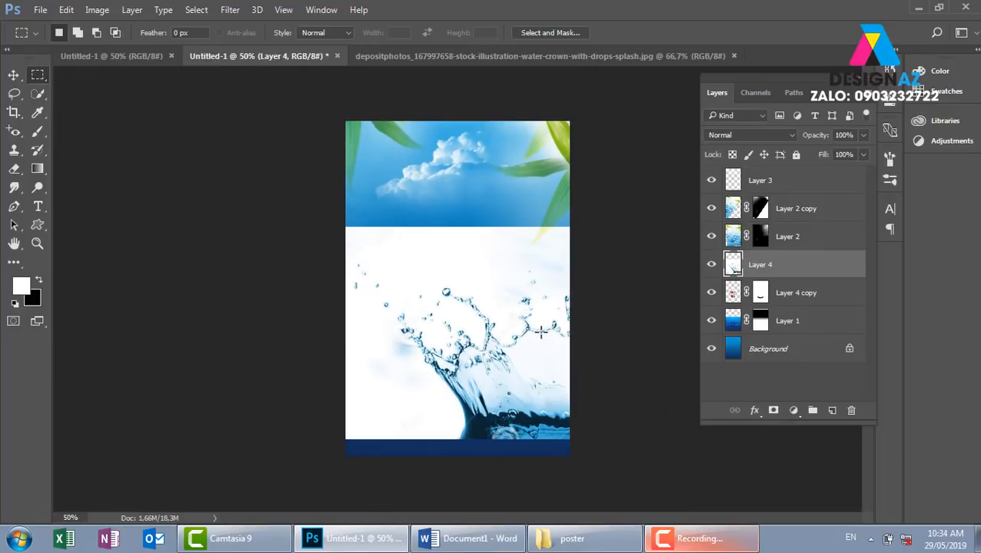
{"action": "key", "text": "ctrl+t"}
{"action": "left_click_drag", "start_coordinate": [347, 226], "coordinate": [456, 270]}
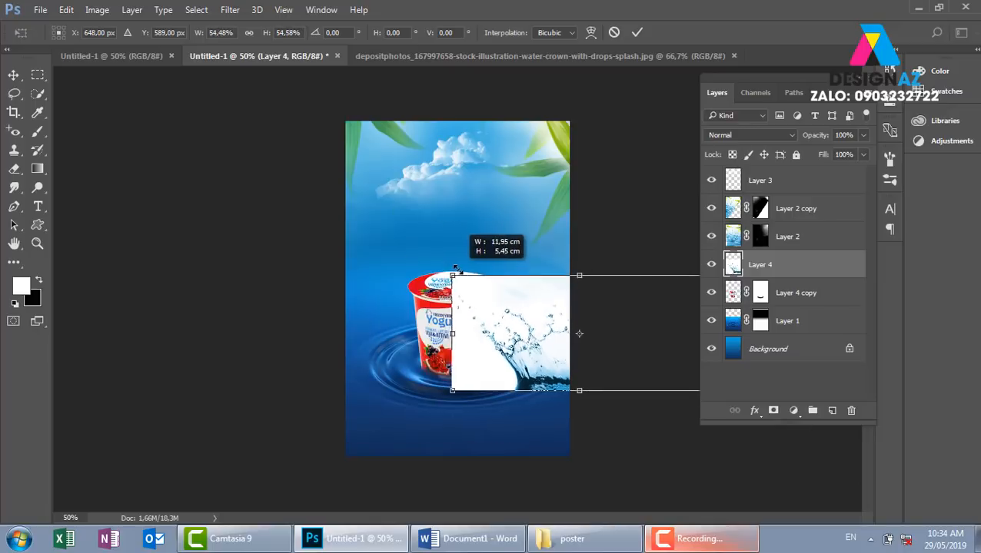
{"action": "left_click_drag", "start_coordinate": [472, 326], "coordinate": [361, 322]}
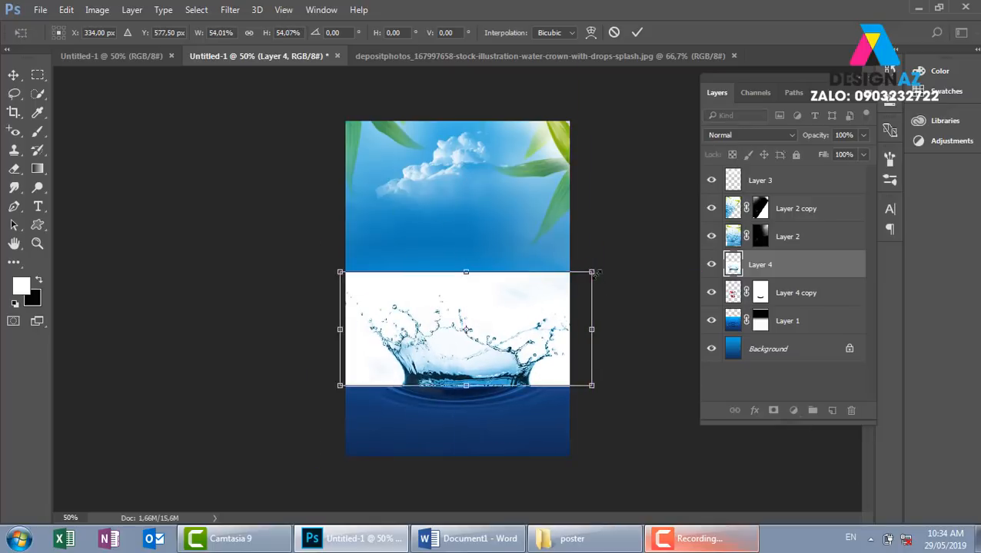
{"action": "left_click_drag", "start_coordinate": [598, 273], "coordinate": [553, 285]}
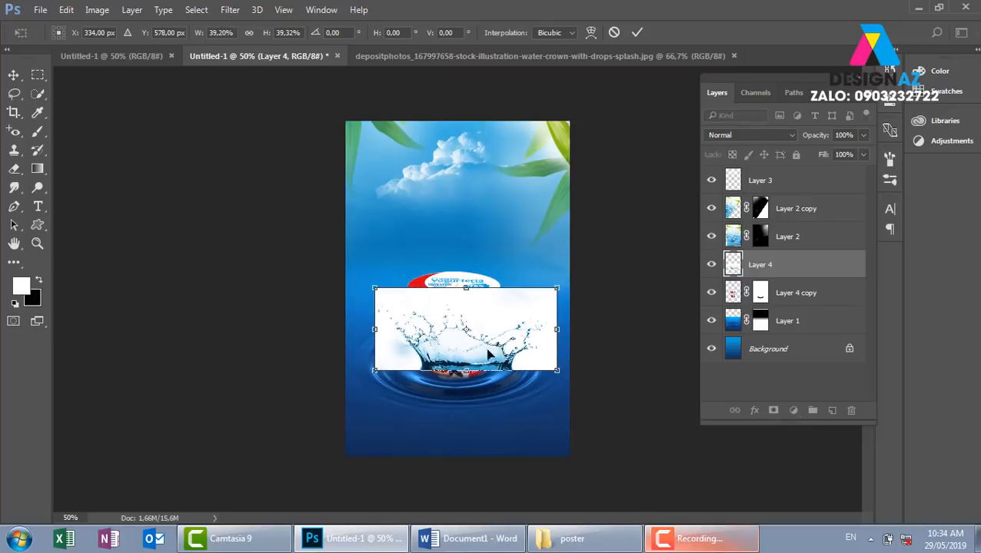
{"action": "left_click_drag", "start_coordinate": [501, 352], "coordinate": [489, 361]}
{"action": "key", "text": "Return"}
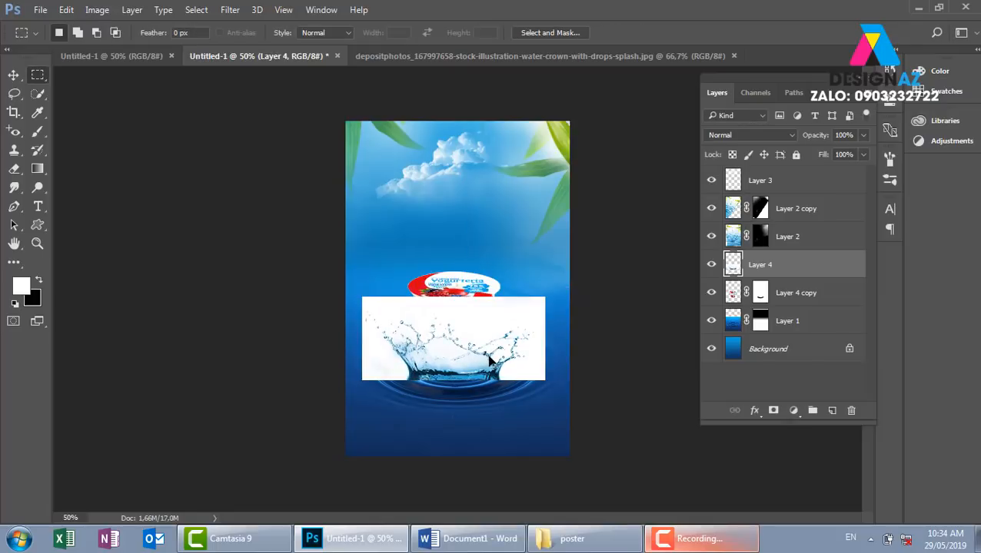
- Set the splash layer's opacity to 50% and align the splash with the cup's base
{"action": "key", "text": "5"}
{"action": "key", "text": "ctrl+plus"}
{"action": "key", "text": "ctrl+plus"}
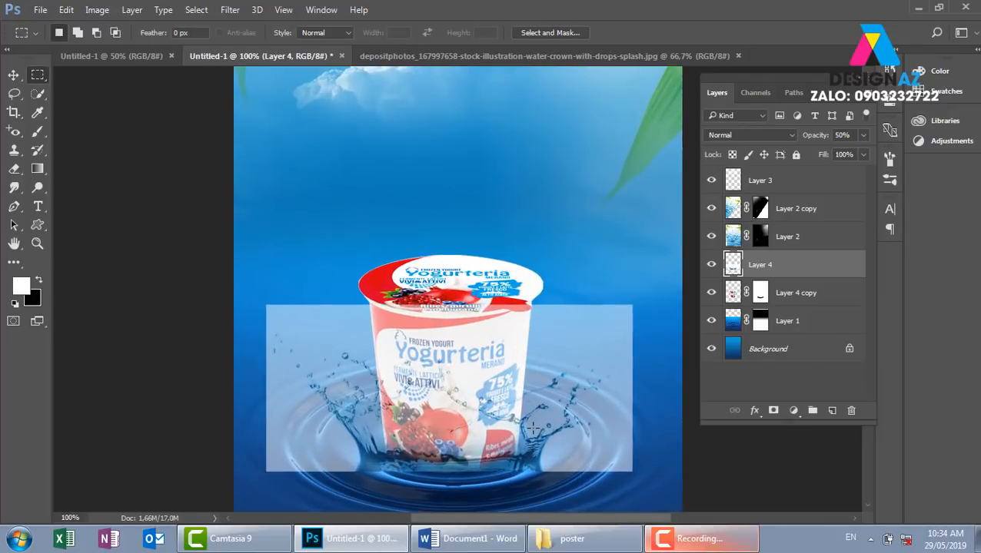
{"action": "left_click_drag", "start_coordinate": [538, 413], "coordinate": [541, 398]}
{"action": "key", "text": "v"}
{"action": "mouse_move", "coordinate": [480, 415]}
{"action": "left_mouse_down"}
{"action": "mouse_move", "coordinate": [489, 406]}
{"action": "mouse_move", "coordinate": [473, 415]}
{"action": "left_mouse_up"}
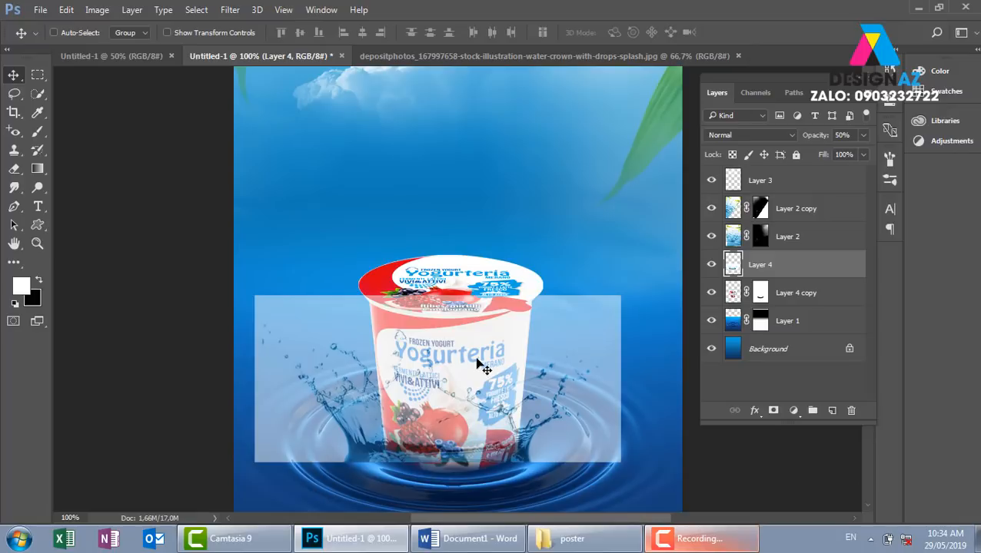
- Warp the splash layer with the Arc Lower style at a bend of about 35%, trying Arc Upper and Arc along the way
{"action": "key", "text": "ctrl"}
{"action": "key", "text": "ctrl+t"}
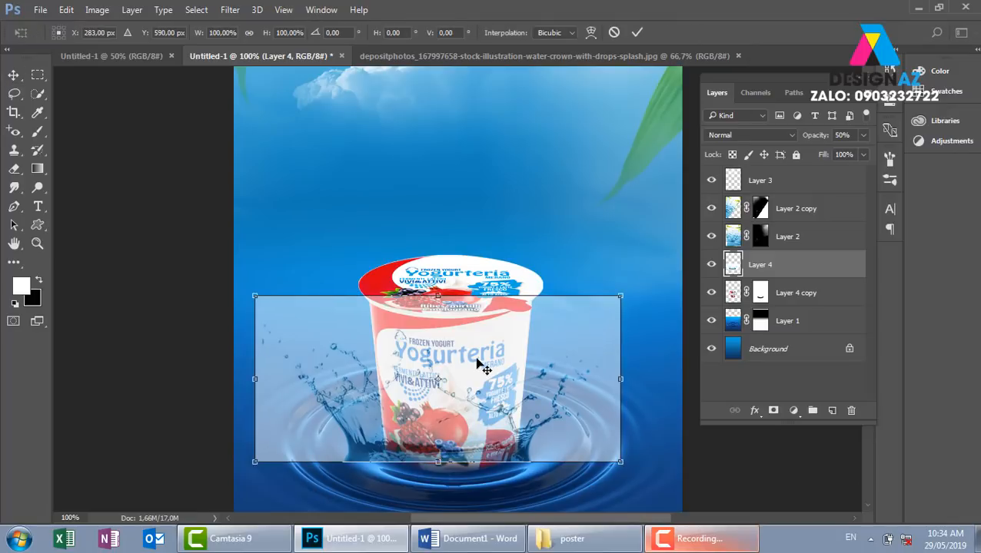
{"action": "left_click", "coordinate": [591, 32]}
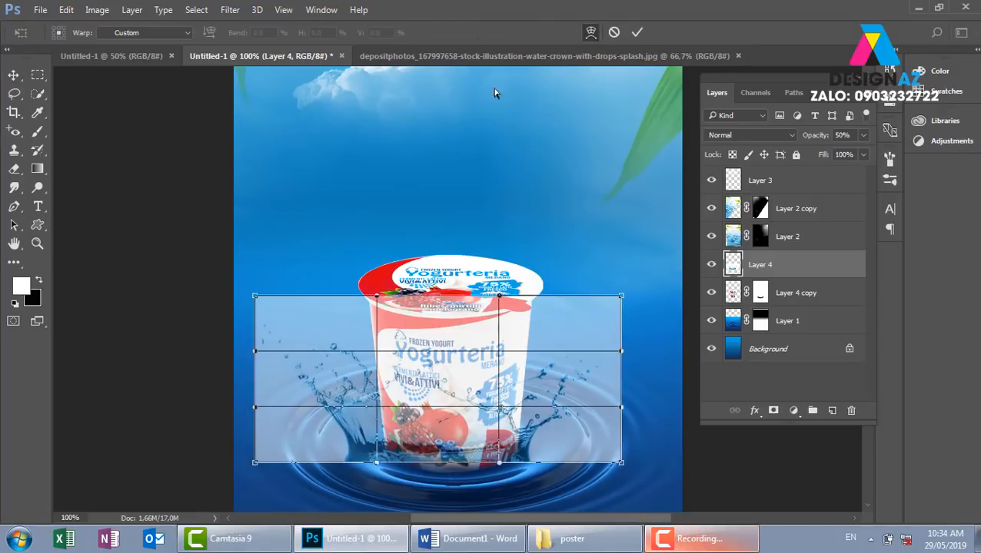
{"action": "left_click", "coordinate": [185, 33]}
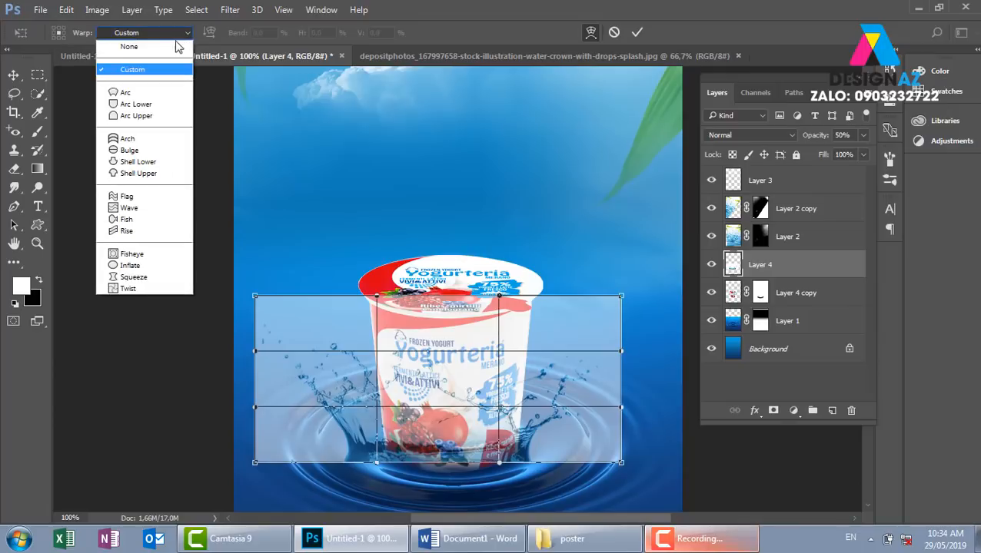
{"action": "left_click", "coordinate": [146, 101]}
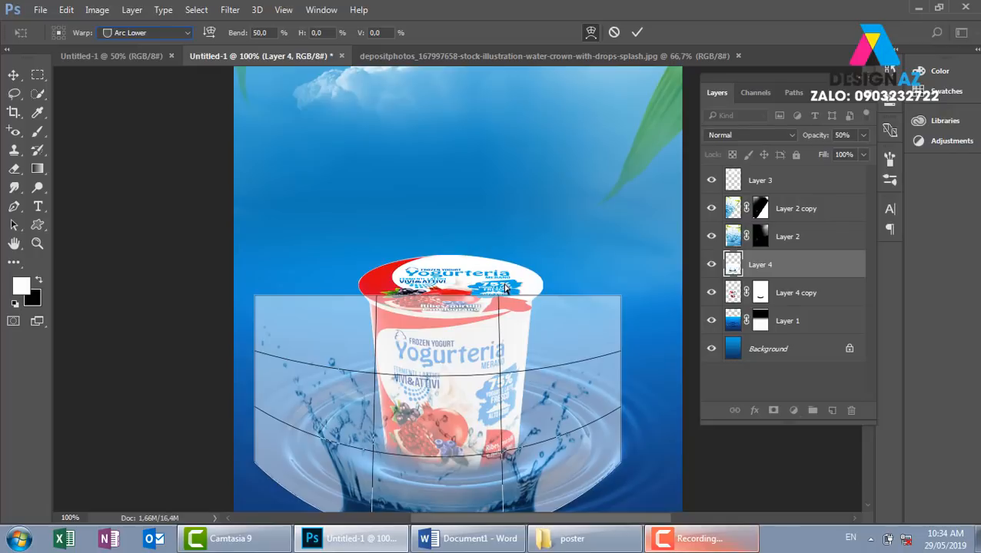
{"action": "key", "text": "Down"}
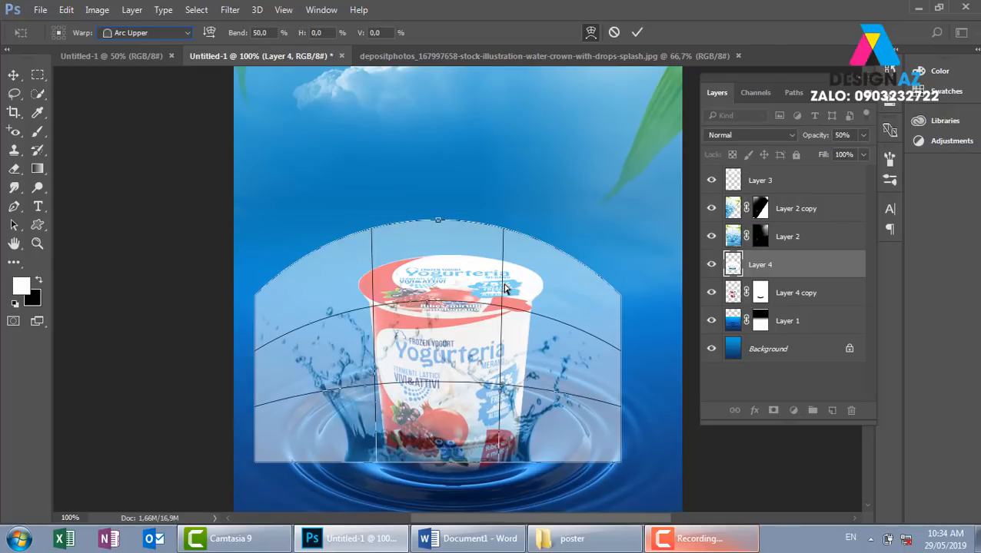
{"action": "key", "text": "Down"}
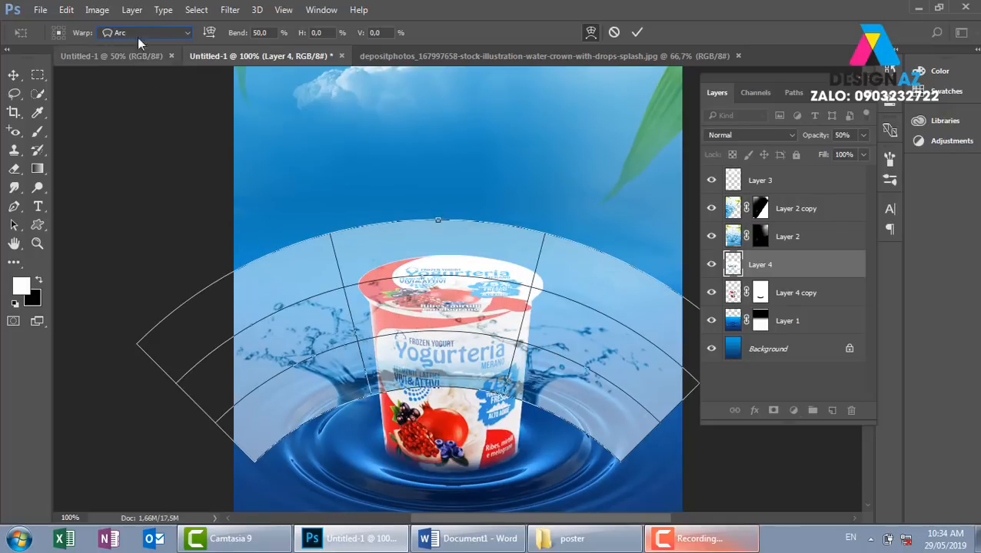
{"action": "left_click", "coordinate": [188, 31]}
{"action": "left_click", "coordinate": [135, 104]}
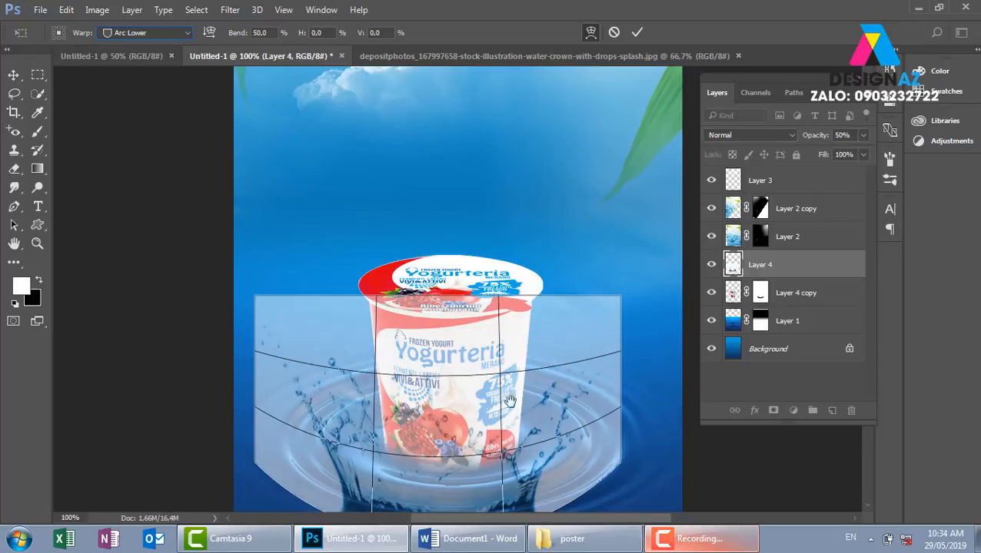
{"action": "left_click_drag", "start_coordinate": [509, 401], "coordinate": [508, 318]}
{"action": "left_click_drag", "start_coordinate": [436, 433], "coordinate": [439, 408]}
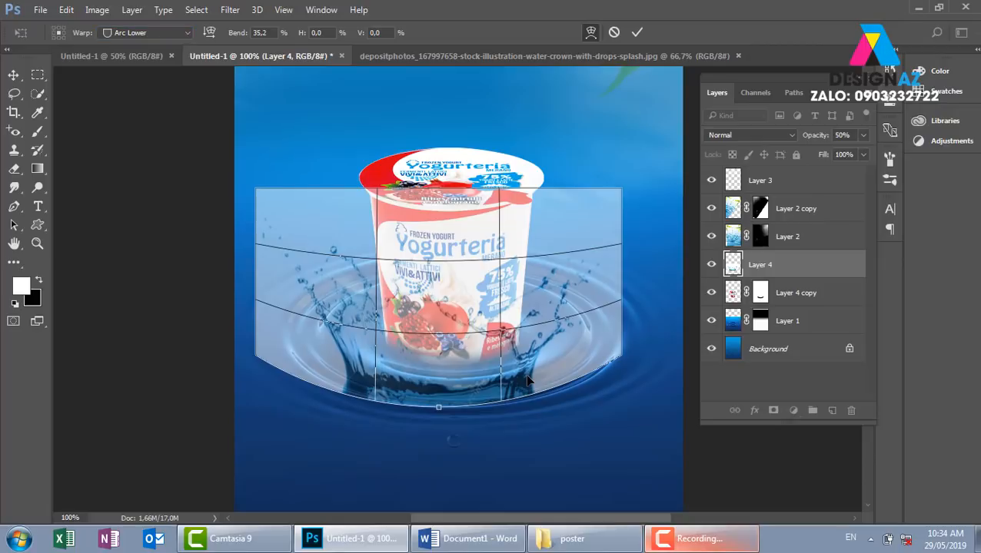
{"action": "left_click", "coordinate": [637, 32]}
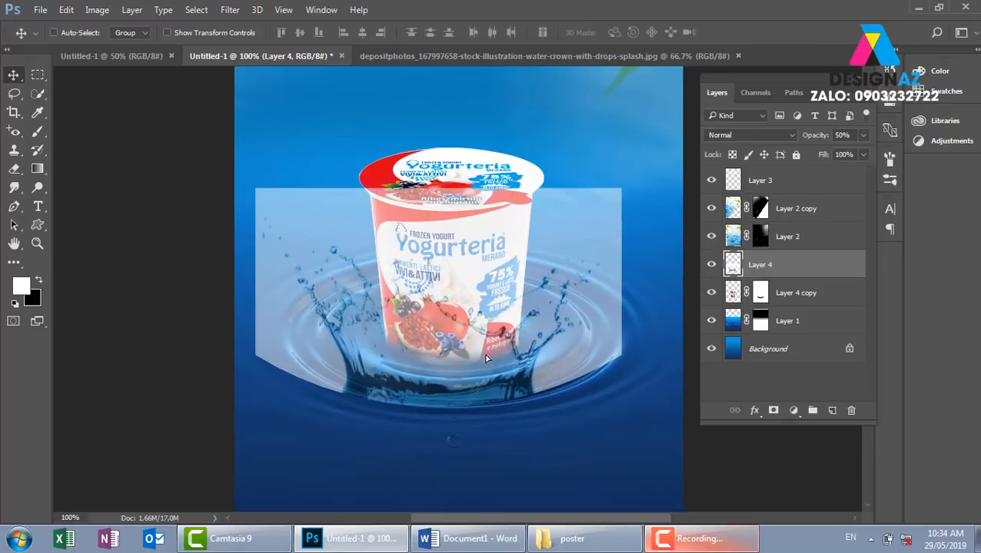
- Scale the warped splash to about 82%, fitted around the cup's base, and set its opacity to 100%
{"action": "left_click_drag", "start_coordinate": [484, 359], "coordinate": [495, 344]}
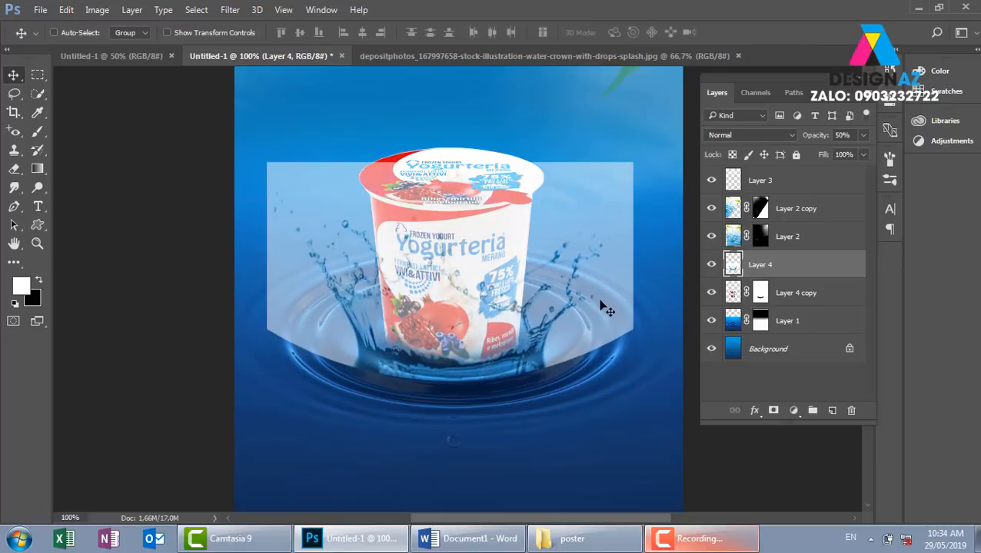
{"action": "key", "text": "ctrl+t"}
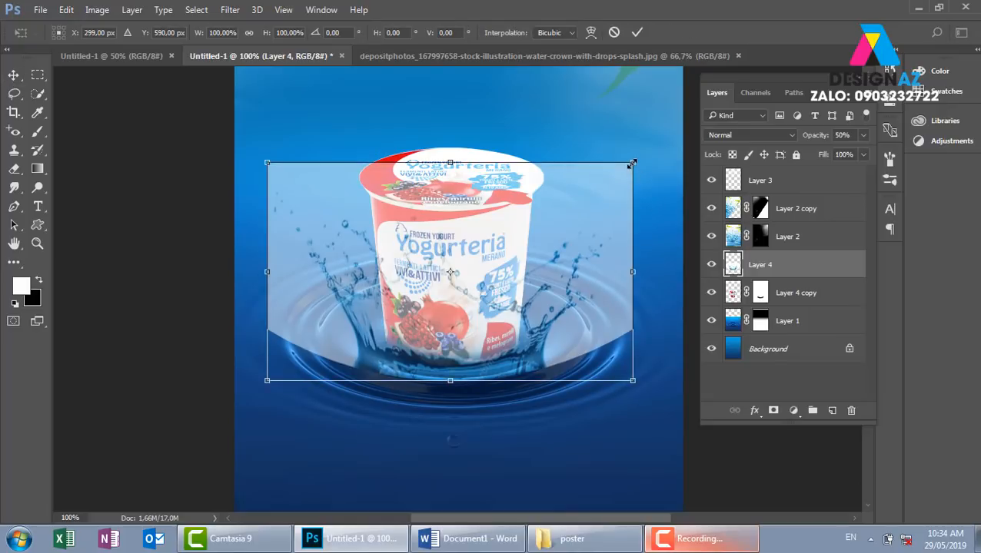
{"action": "left_click_drag", "start_coordinate": [632, 163], "coordinate": [591, 172]}
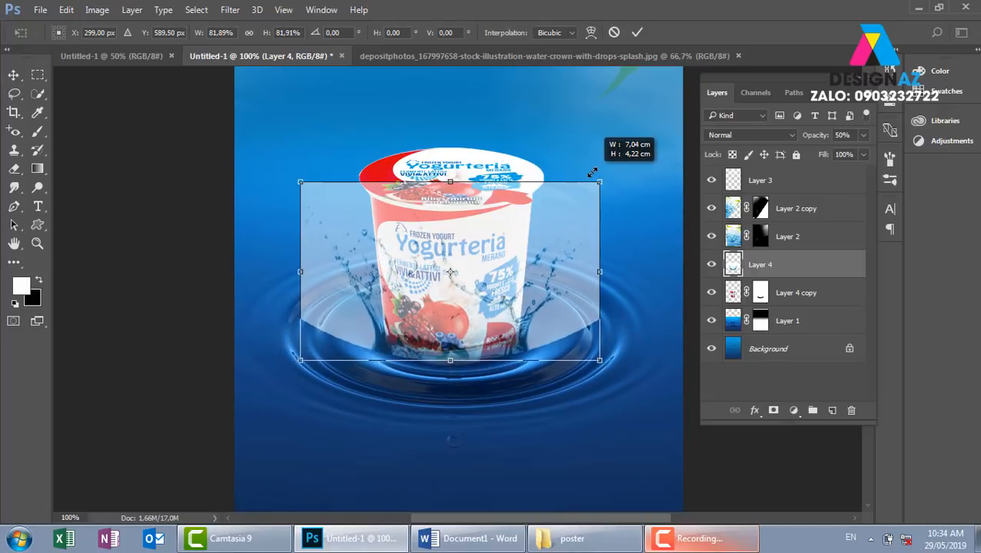
{"action": "left_click_drag", "start_coordinate": [541, 270], "coordinate": [544, 286]}
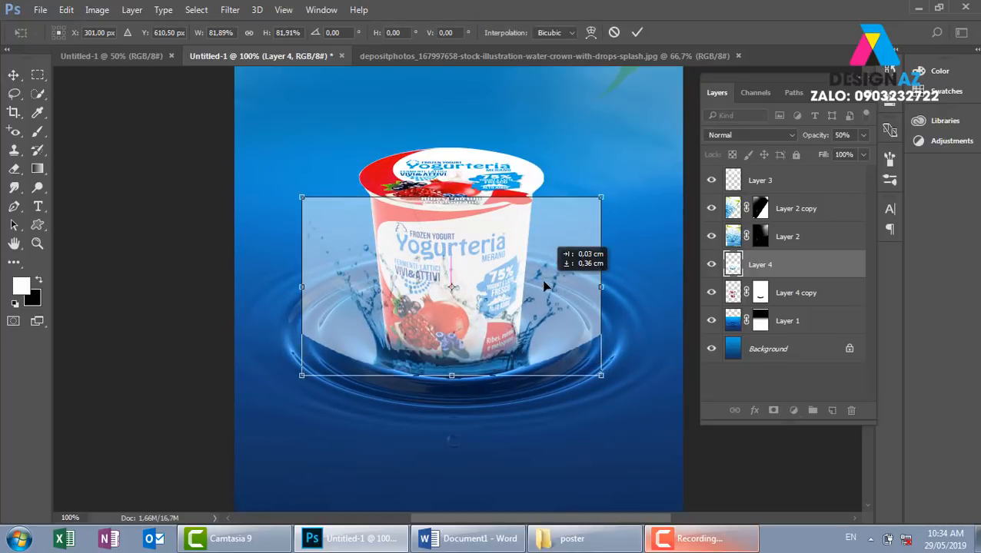
{"action": "key", "text": "Return"}
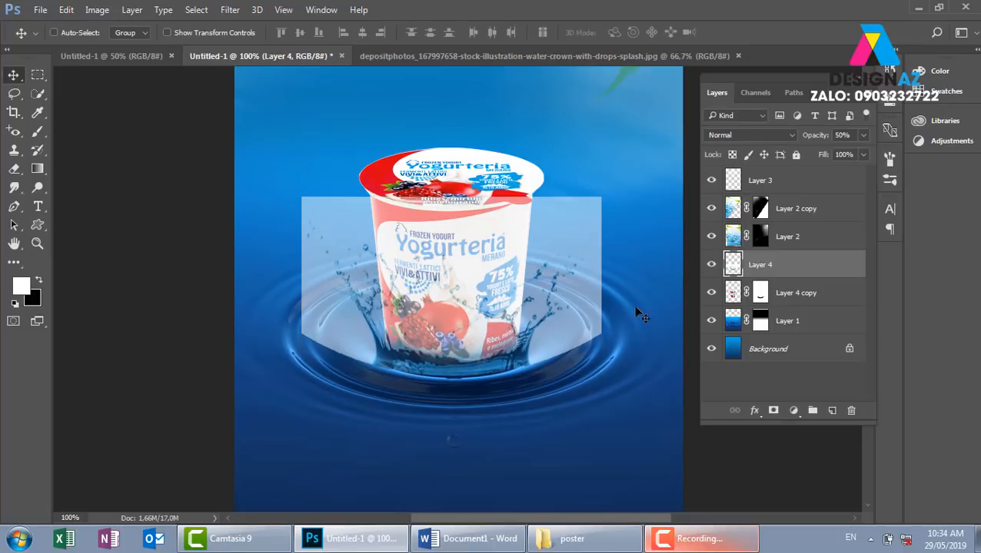
{"action": "left_click", "coordinate": [863, 136]}
{"action": "left_click_drag", "start_coordinate": [836, 153], "coordinate": [920, 163]}
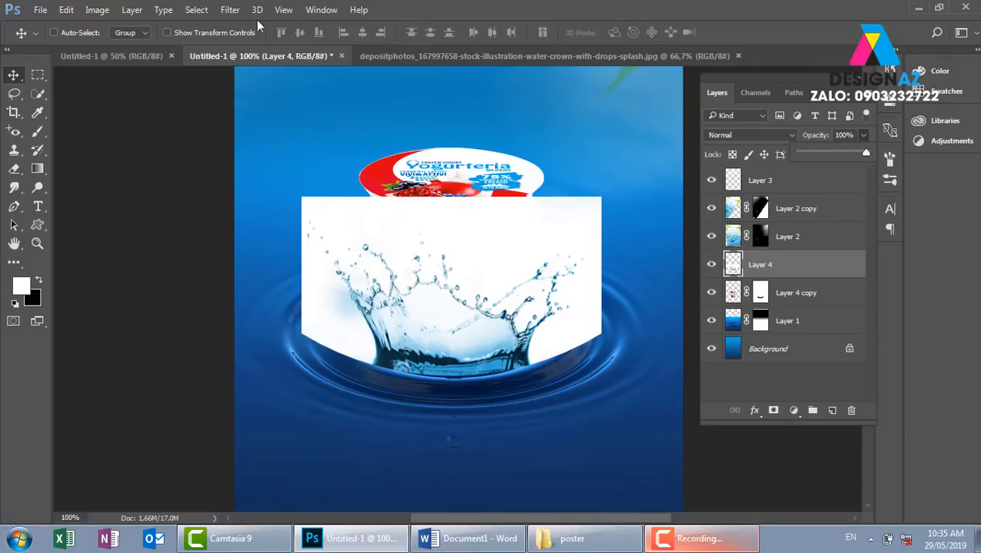
- Compare the Green, Blue and Red channels, load the Red channel as a selection, and return to the RGB composite's layers
{"action": "left_click", "coordinate": [322, 11]}
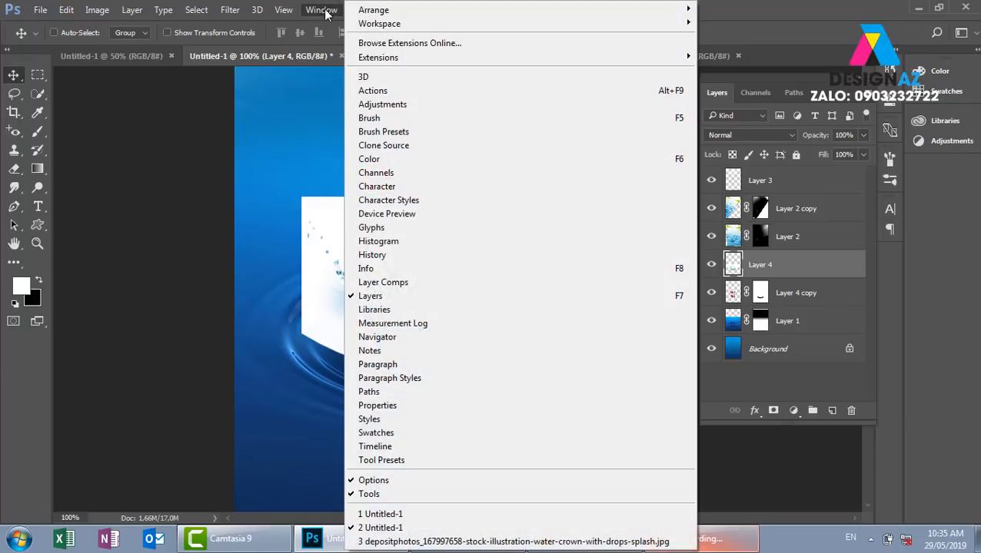
{"action": "left_click", "coordinate": [438, 176]}
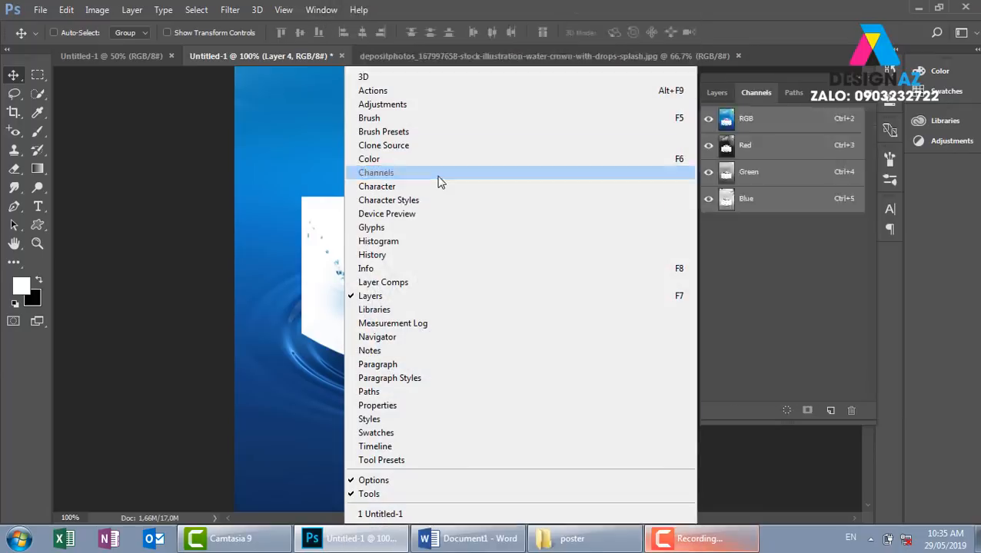
{"action": "left_click", "coordinate": [734, 180]}
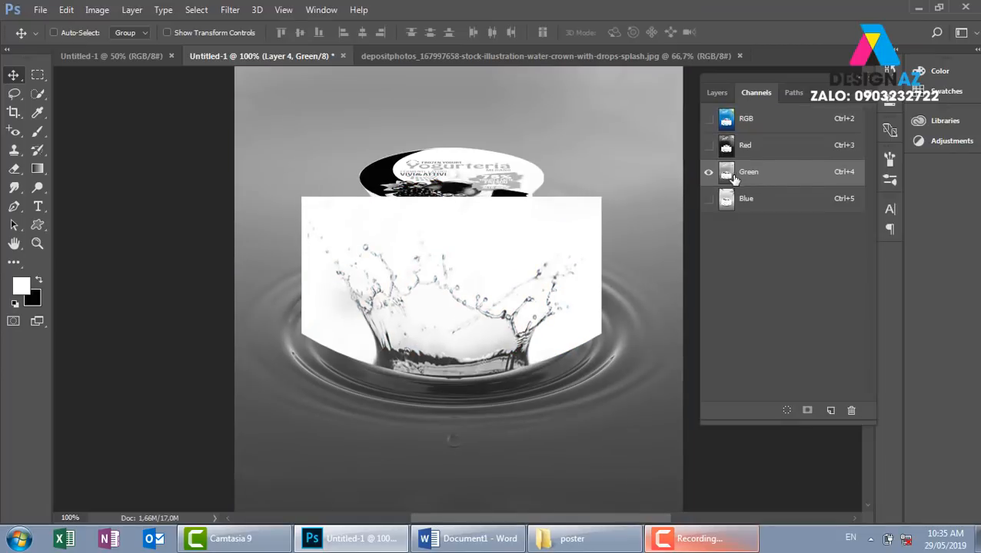
{"action": "left_click", "coordinate": [746, 201]}
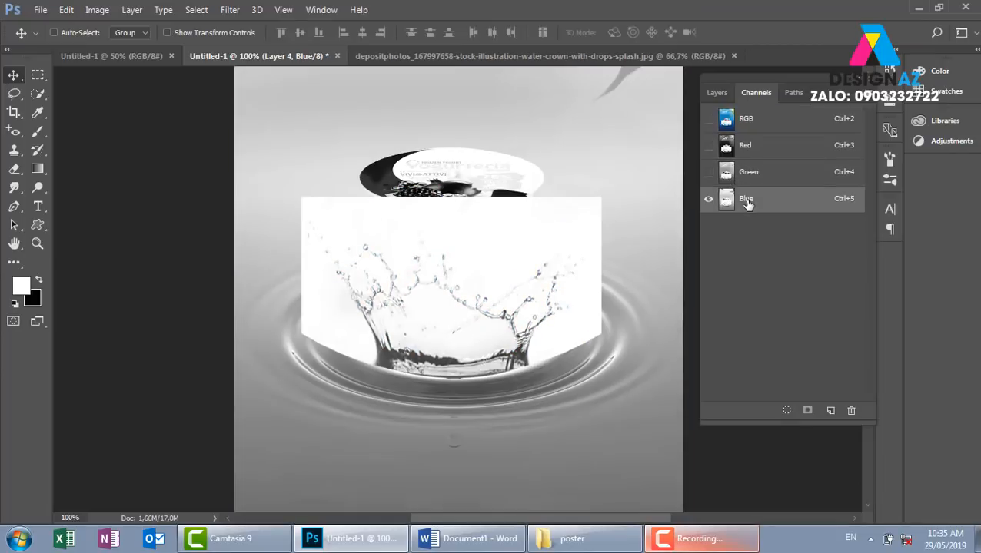
{"action": "left_click", "coordinate": [744, 149]}
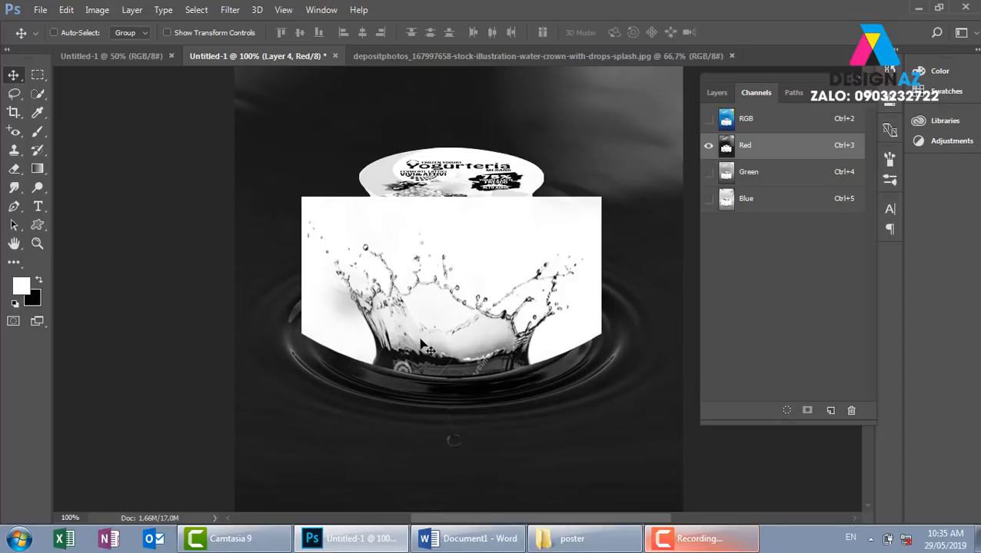
{"action": "left_click", "coordinate": [726, 150], "text": "ctrl"}
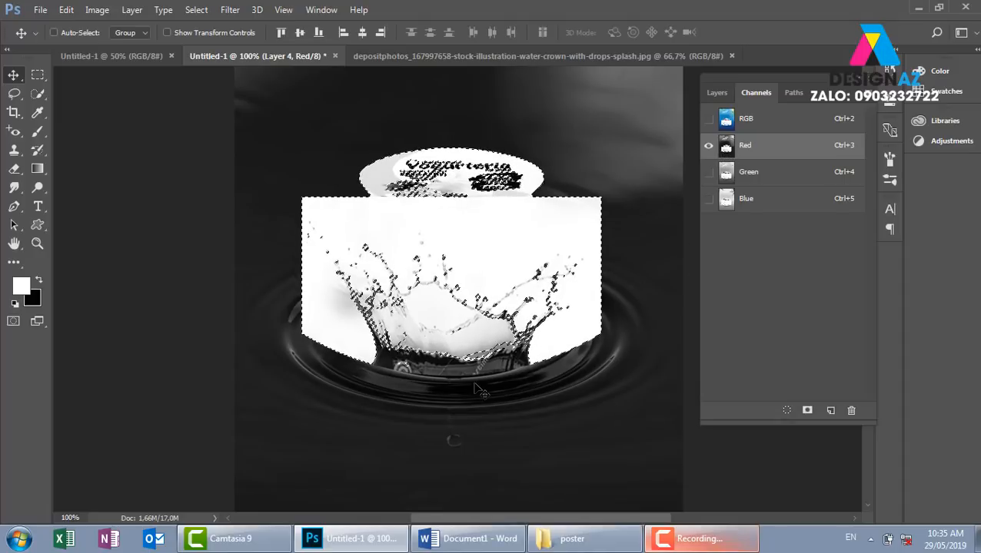
{"action": "left_click", "coordinate": [735, 123]}
{"action": "left_click", "coordinate": [716, 92]}
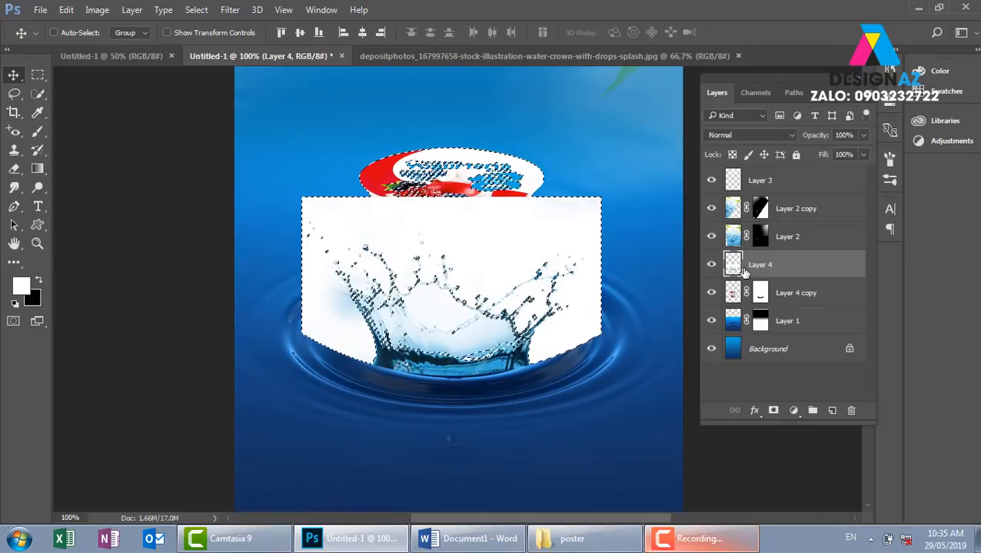
- Try a regular mask from the selection on the splash layer, undo it, and add an inverted mask that hides the white background
{"action": "left_click", "coordinate": [773, 410]}
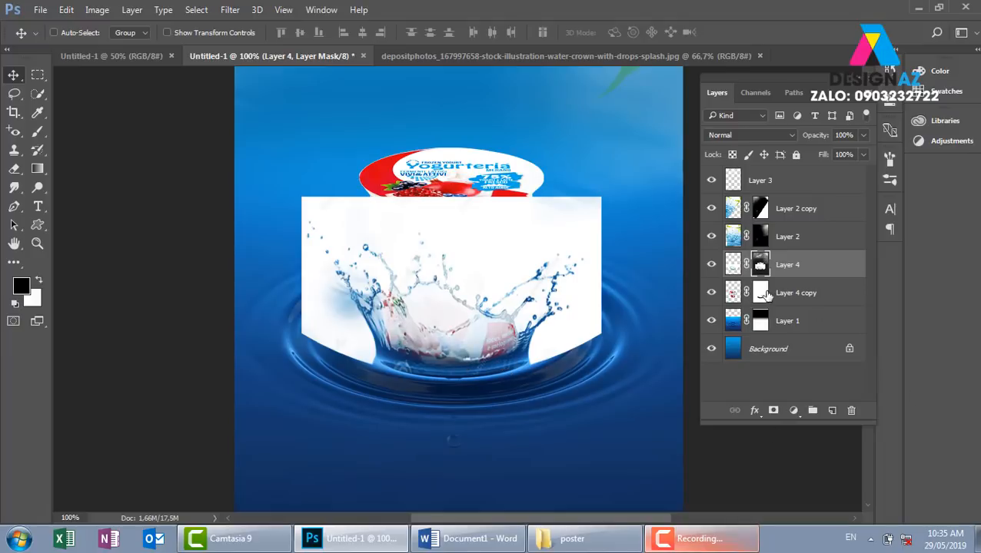
{"action": "key", "text": "ctrl+z"}
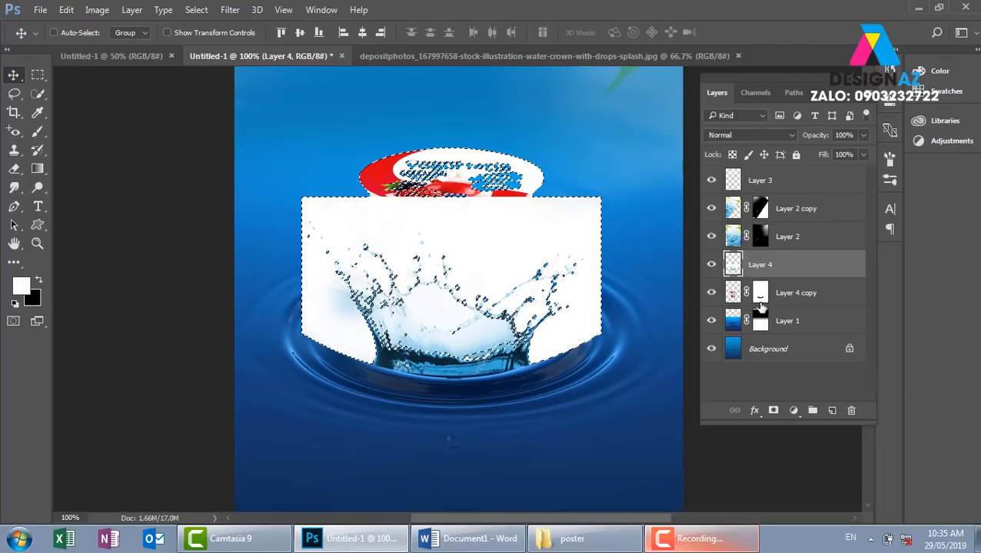
{"action": "left_click", "coordinate": [774, 411]}
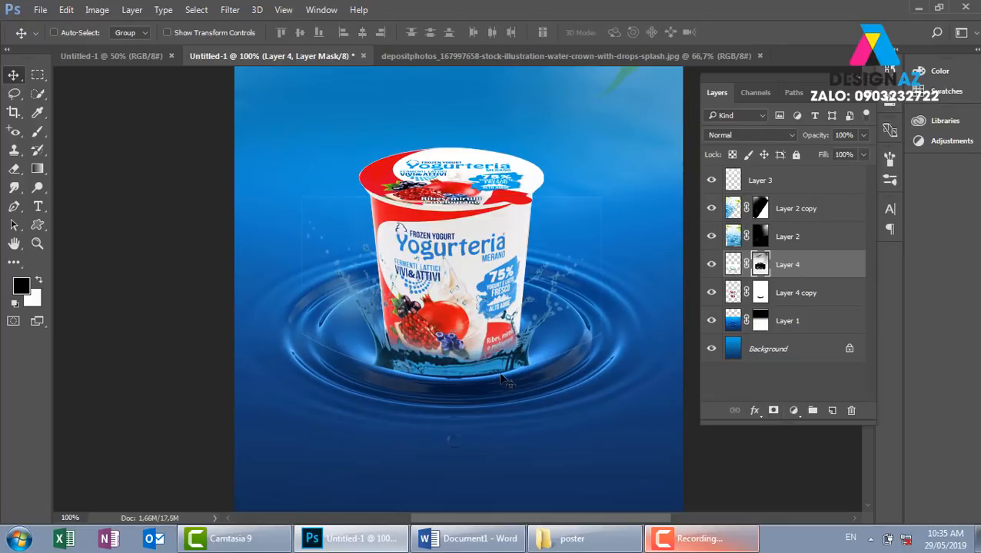
- Paint black on the splash layer's mask with a soft round 59 px brush to hide the leftover edges over the ripples
{"action": "left_click_drag", "start_coordinate": [508, 362], "coordinate": [505, 371]}
{"action": "key", "text": "ctrl+plus"}
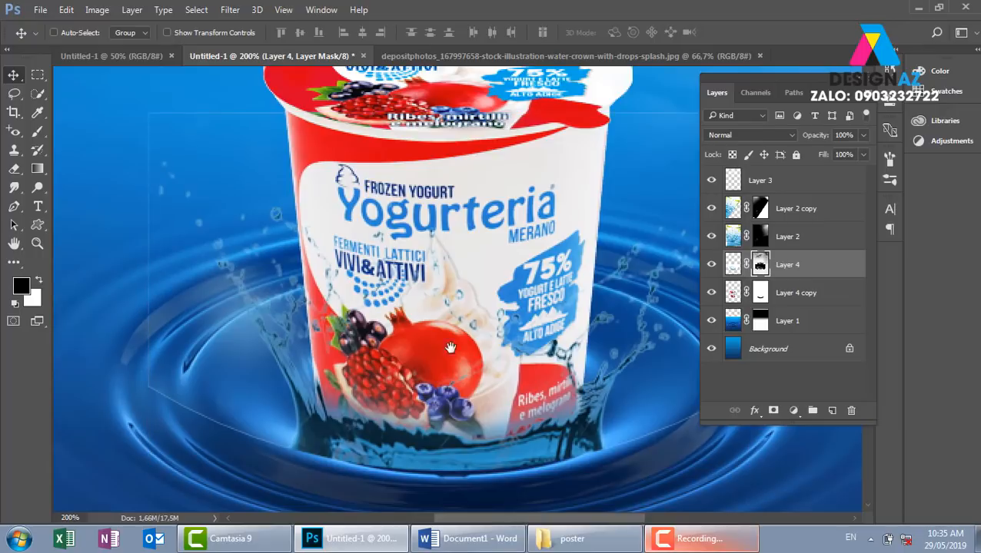
{"action": "left_click_drag", "start_coordinate": [479, 377], "coordinate": [440, 352]}
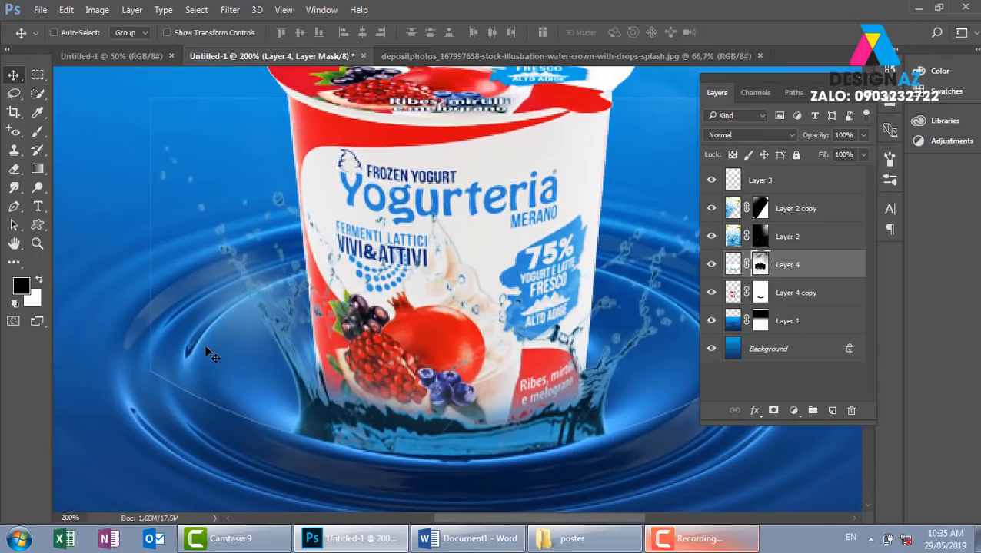
{"action": "key", "text": "b"}
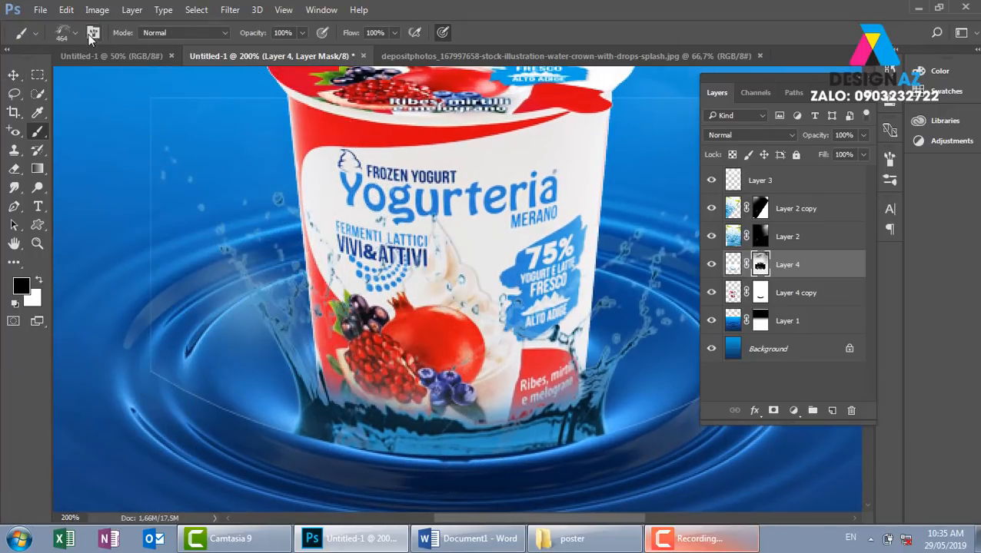
{"action": "left_click", "coordinate": [75, 32]}
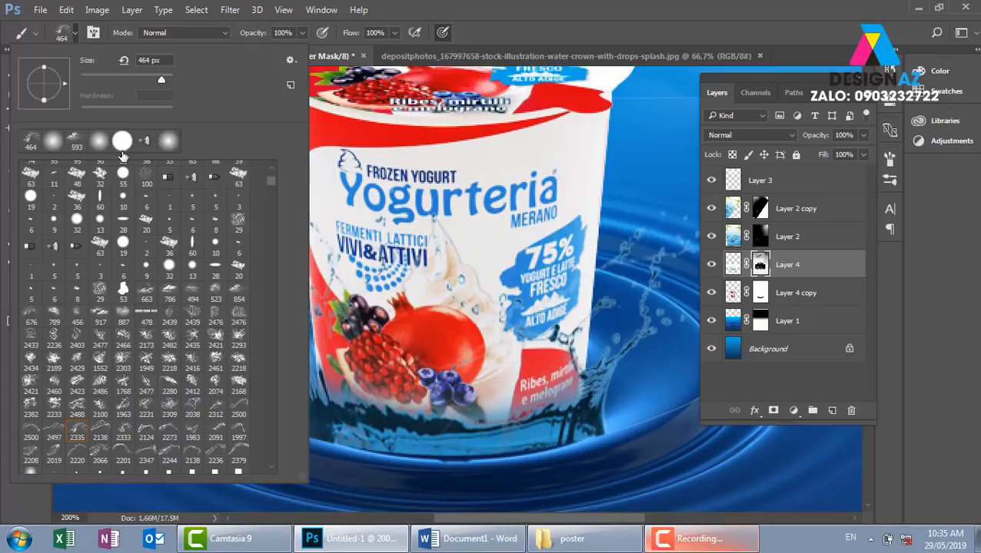
{"action": "left_click", "coordinate": [52, 142]}
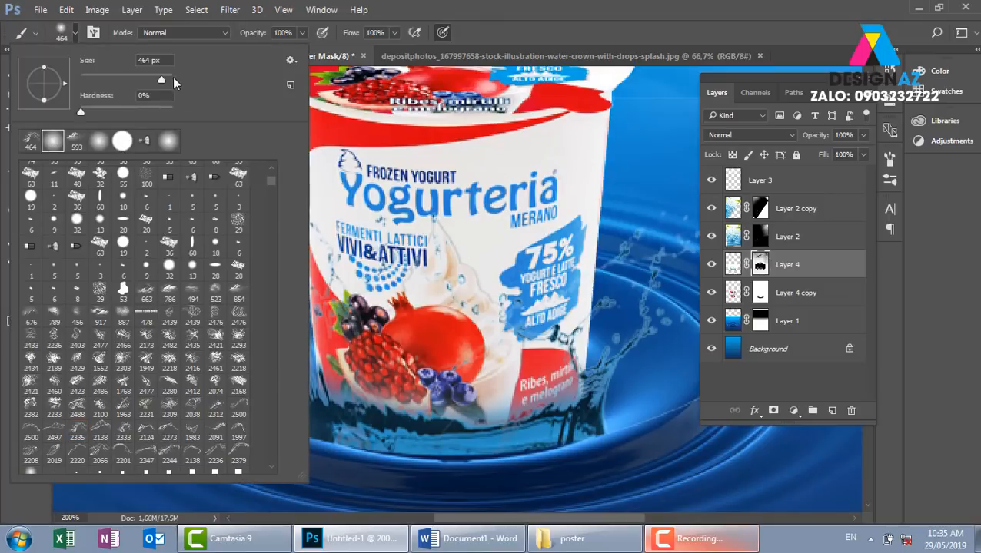
{"action": "left_click_drag", "start_coordinate": [161, 81], "coordinate": [106, 82]}
{"action": "left_click", "coordinate": [650, 27]}
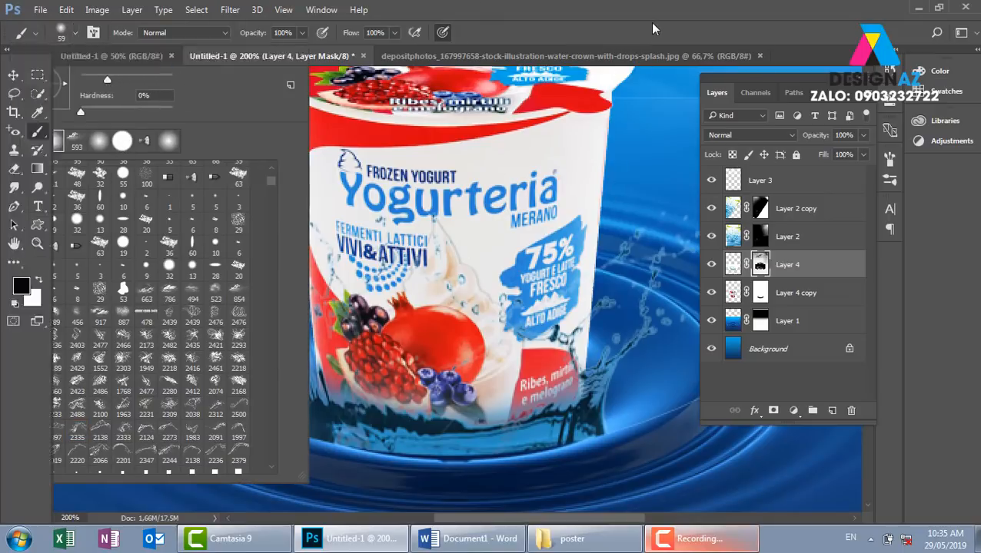
{"action": "mouse_move", "coordinate": [163, 305]}
{"action": "left_mouse_down"}
{"action": "mouse_move", "coordinate": [155, 329]}
{"action": "mouse_move", "coordinate": [153, 286]}
{"action": "mouse_move", "coordinate": [162, 373]}
{"action": "mouse_move", "coordinate": [163, 359]}
{"action": "mouse_move", "coordinate": [251, 431]}
{"action": "mouse_move", "coordinate": [145, 323]}
{"action": "left_mouse_up"}
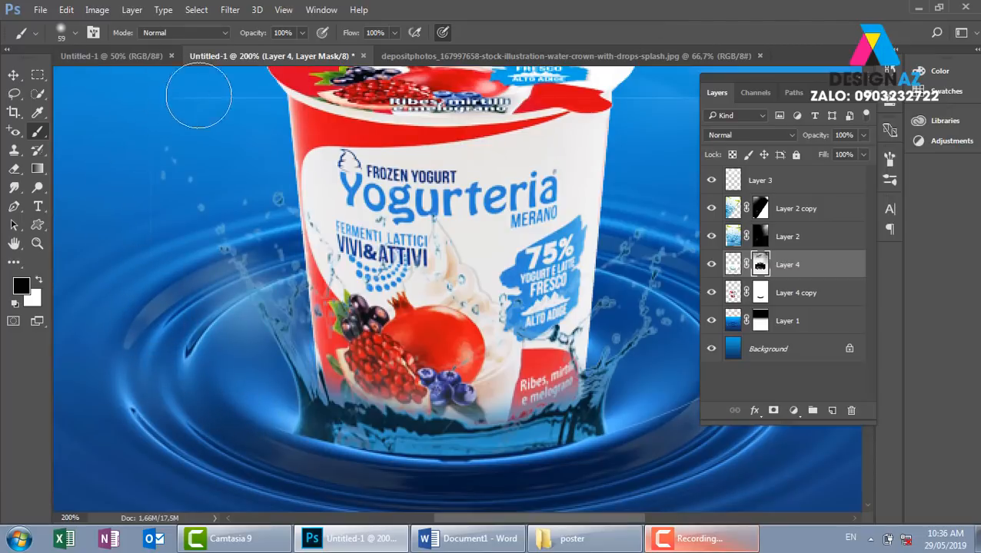
{"action": "left_click_drag", "start_coordinate": [536, 134], "coordinate": [438, 127]}
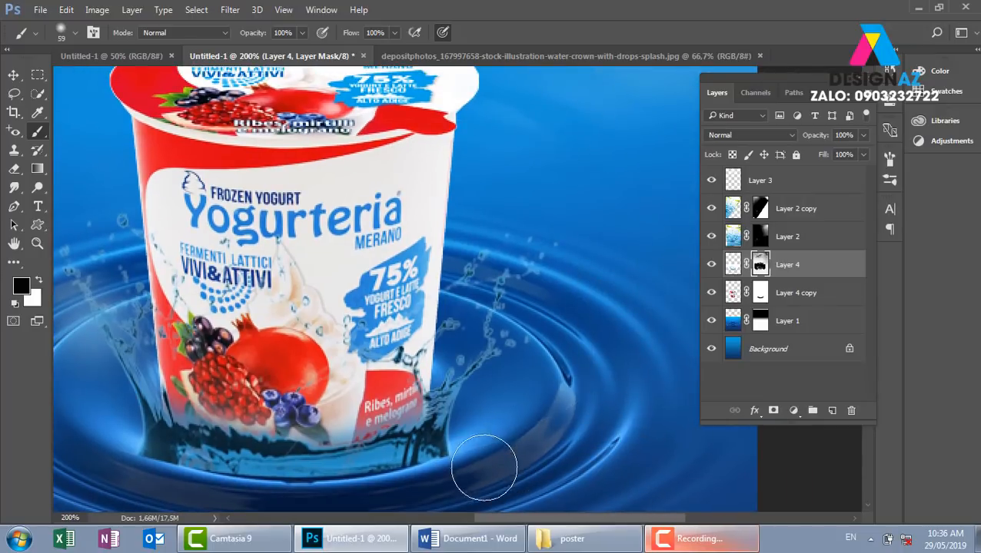
{"action": "left_click_drag", "start_coordinate": [543, 400], "coordinate": [571, 384]}
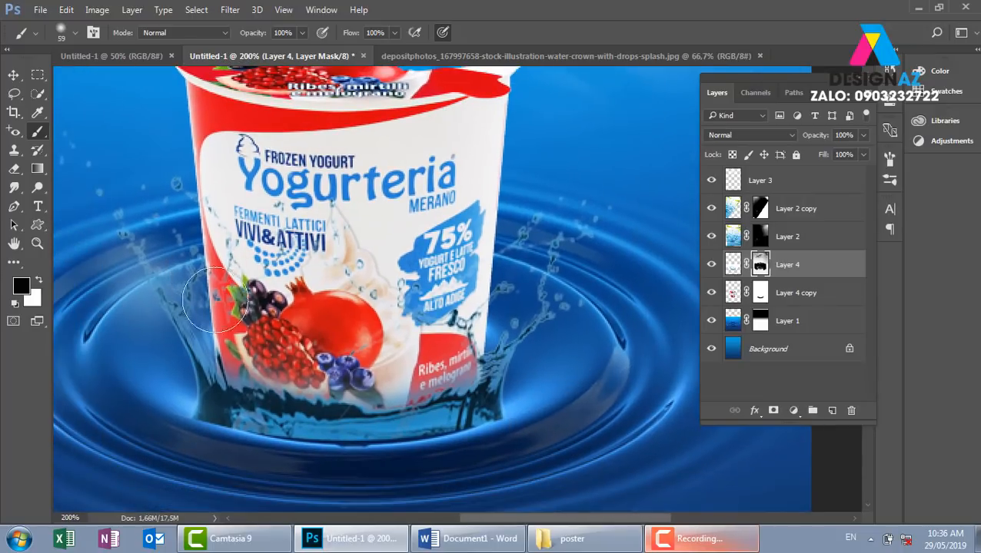
- Set the foreground colour to white (ffffff) and paint the mask along the cup's base to strengthen the splash there
{"action": "left_click", "coordinate": [13, 75]}
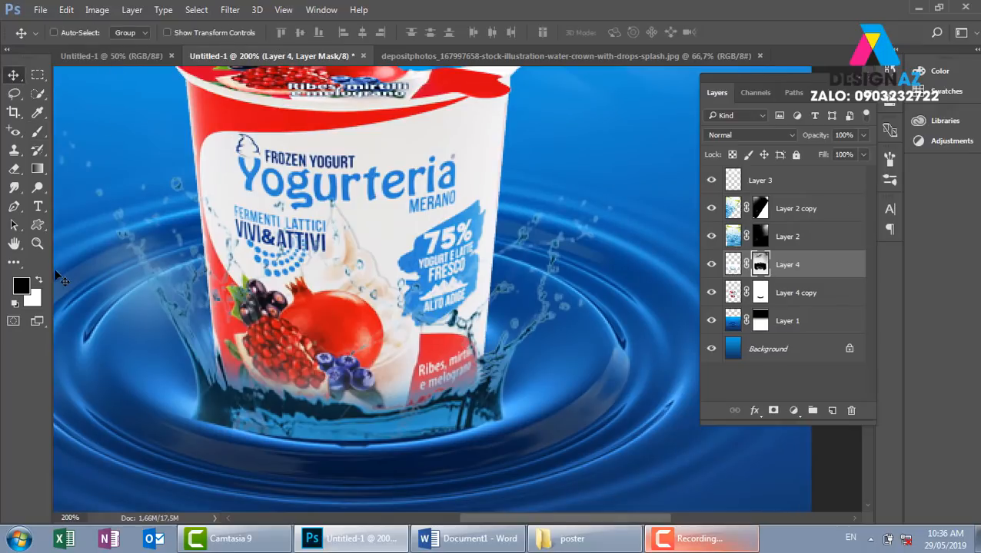
{"action": "left_click", "coordinate": [22, 286]}
{"action": "left_click", "coordinate": [159, 138]}
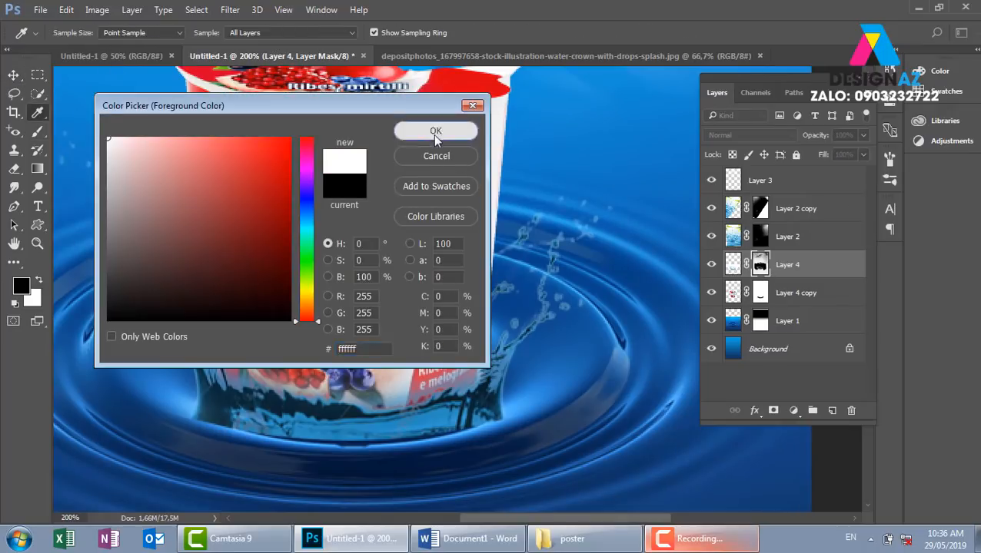
{"action": "left_click", "coordinate": [435, 130]}
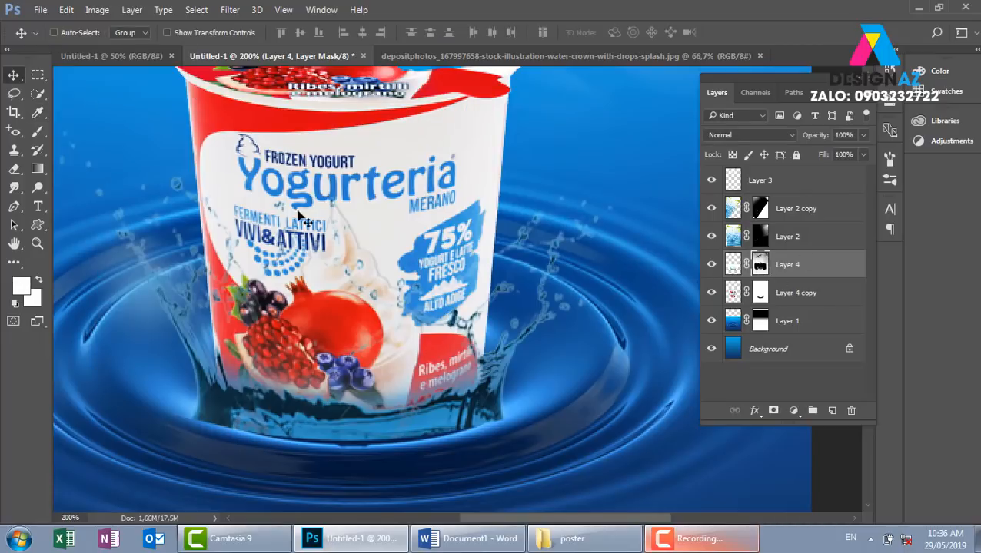
{"action": "left_click", "coordinate": [38, 130]}
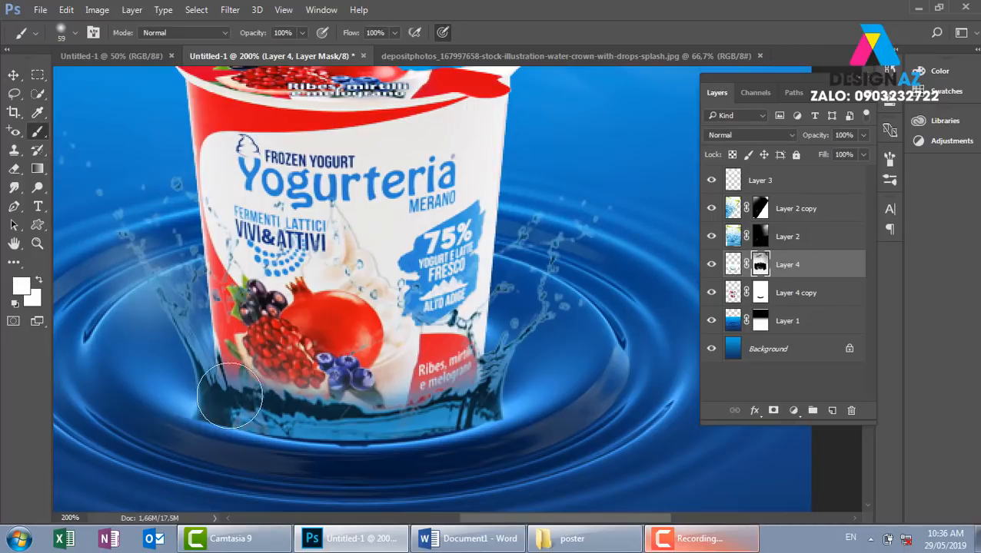
{"action": "mouse_move", "coordinate": [229, 396]}
{"action": "left_mouse_down"}
{"action": "mouse_move", "coordinate": [279, 438]}
{"action": "mouse_move", "coordinate": [471, 433]}
{"action": "mouse_move", "coordinate": [442, 453]}
{"action": "mouse_move", "coordinate": [431, 452]}
{"action": "mouse_move", "coordinate": [448, 445]}
{"action": "mouse_move", "coordinate": [412, 434]}
{"action": "mouse_move", "coordinate": [468, 428]}
{"action": "left_mouse_up"}
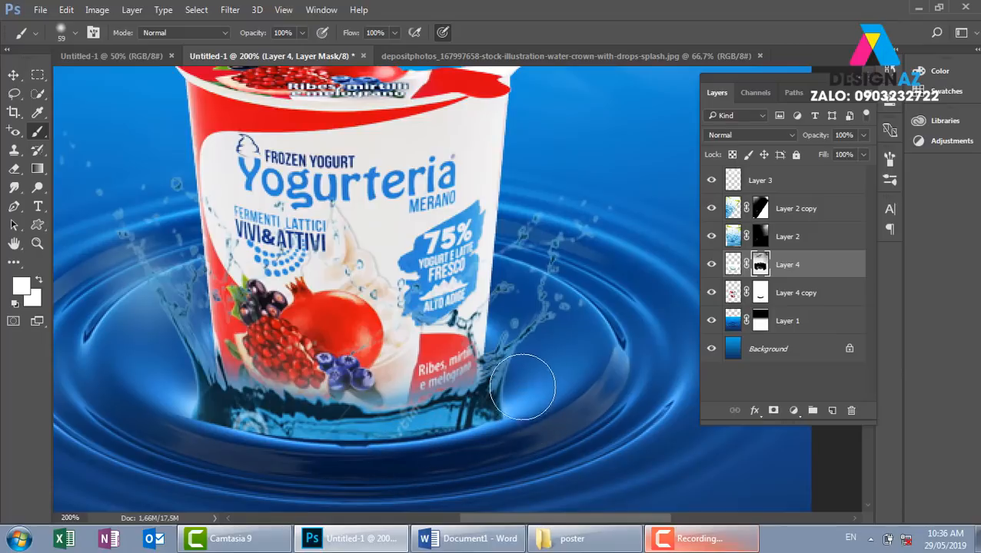
- Try revealing the splash to the right of the cup on the mask with a 21 px brush, and undo the stroke
{"action": "right_click", "coordinate": [467, 347]}
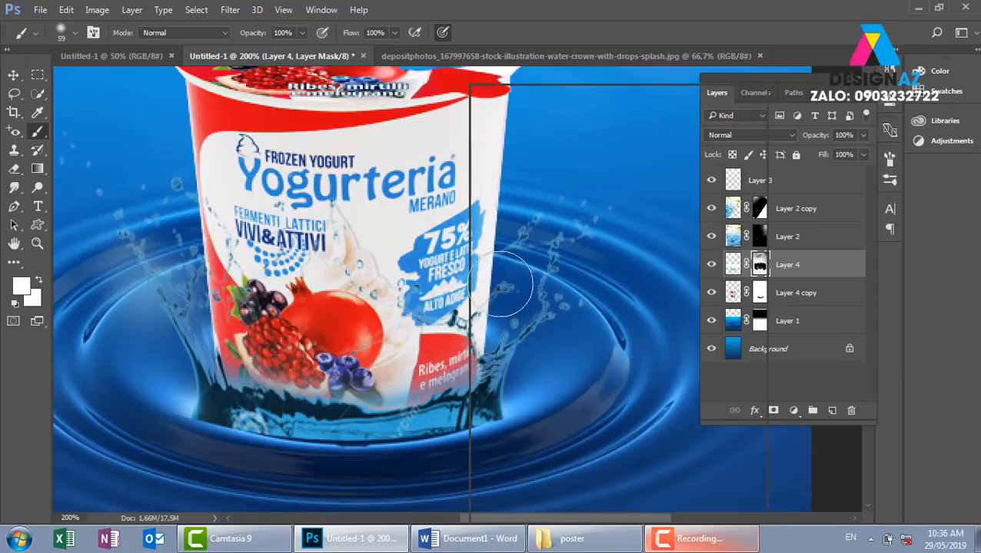
{"action": "left_click_drag", "start_coordinate": [566, 125], "coordinate": [551, 123]}
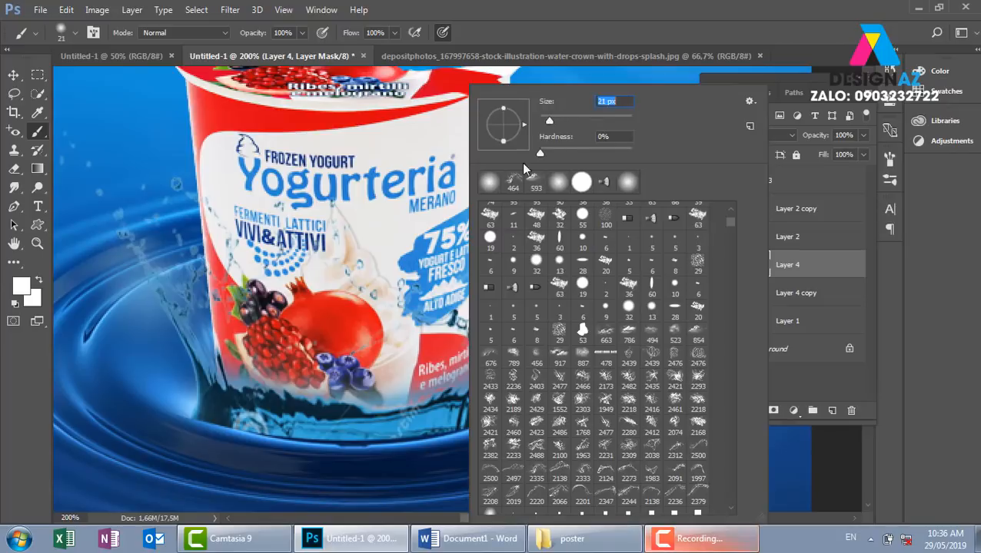
{"action": "key", "text": "Return"}
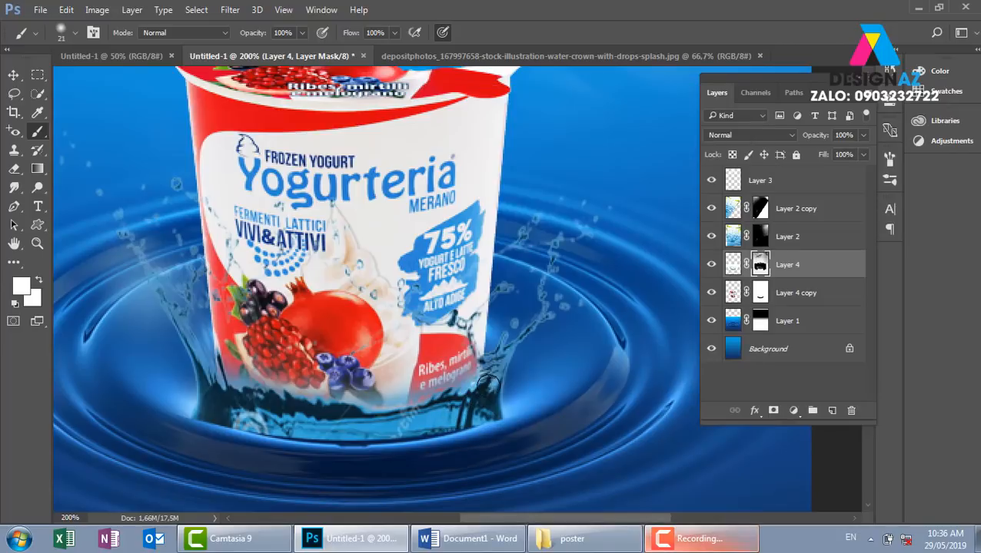
{"action": "mouse_move", "coordinate": [488, 376]}
{"action": "left_mouse_down"}
{"action": "mouse_move", "coordinate": [459, 323]}
{"action": "mouse_move", "coordinate": [478, 355]}
{"action": "mouse_move", "coordinate": [510, 323]}
{"action": "mouse_move", "coordinate": [497, 381]}
{"action": "mouse_move", "coordinate": [508, 350]}
{"action": "left_mouse_up"}
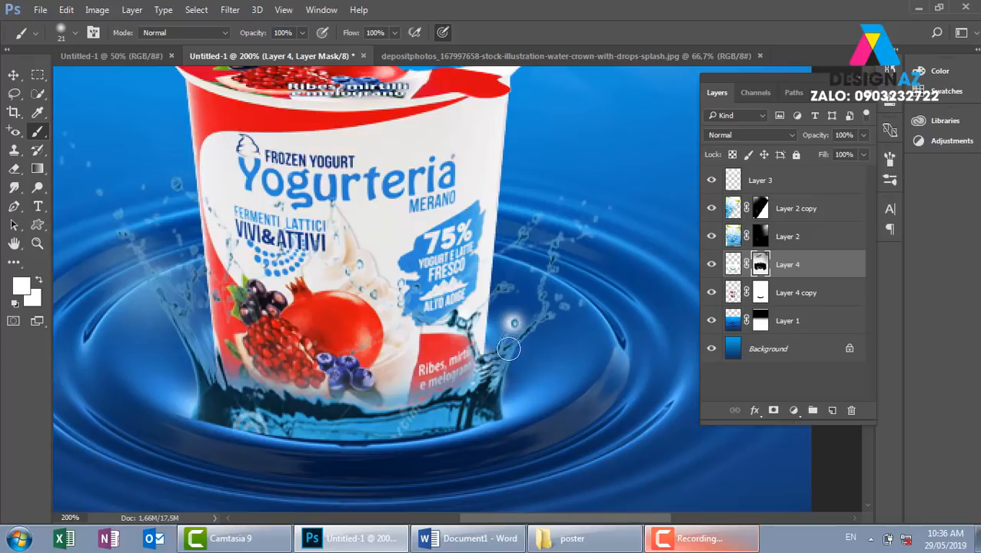
{"action": "key", "text": "ctrl+z"}
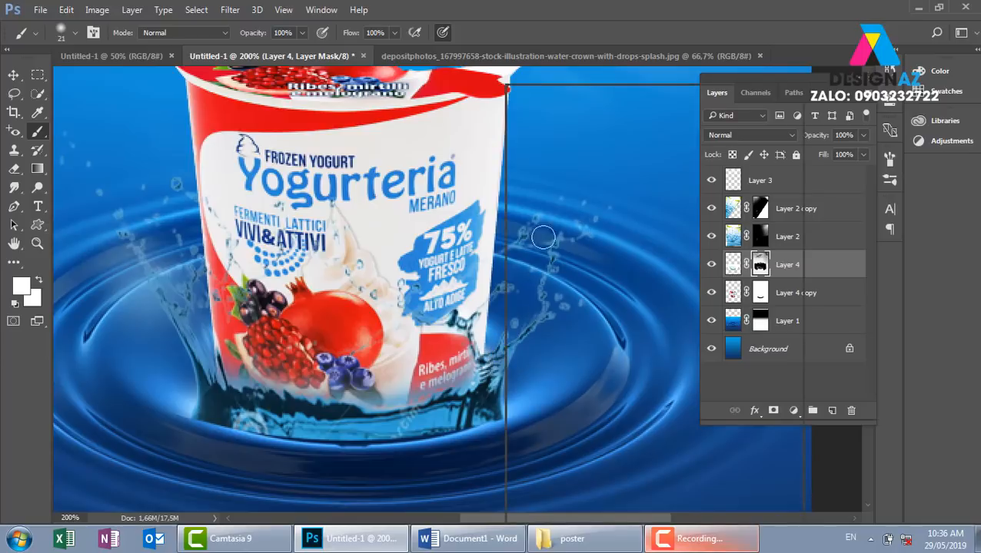
- Reveal the droplets right of the cup on the mask with a 9 px white brush, and undo the last stroke
{"action": "left_click_drag", "start_coordinate": [586, 121], "coordinate": [579, 122]}
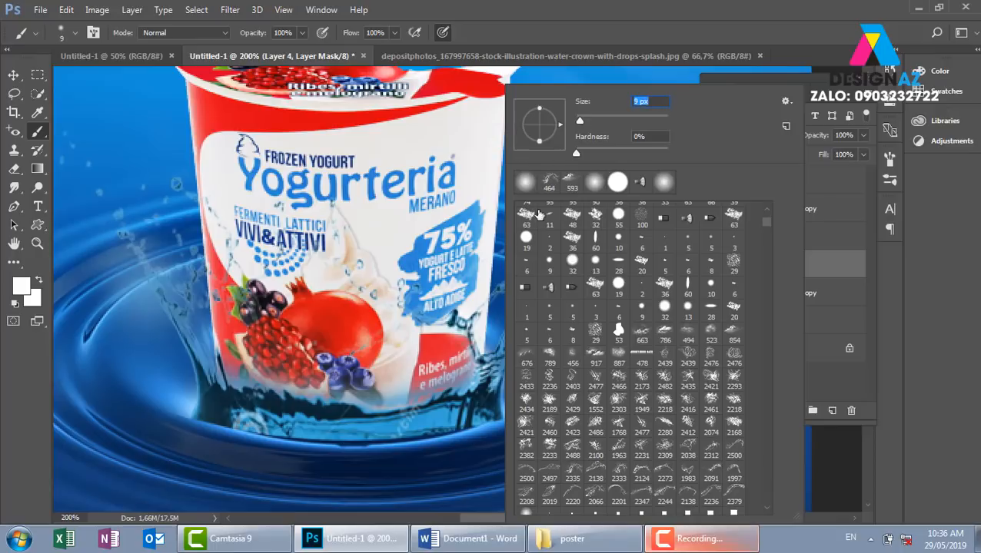
{"action": "left_click", "coordinate": [487, 392]}
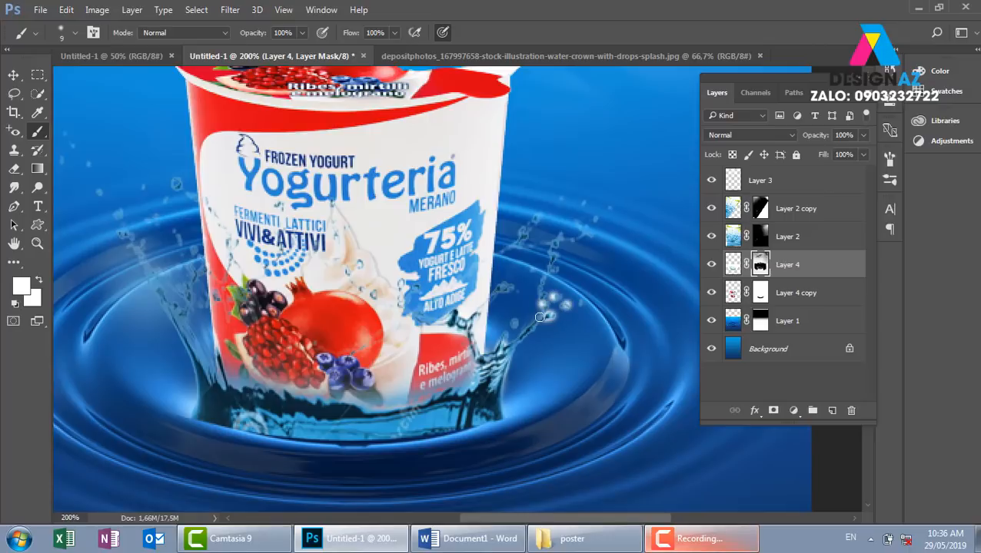
{"action": "mouse_move", "coordinate": [538, 311]}
{"action": "left_mouse_down"}
{"action": "mouse_move", "coordinate": [547, 266]}
{"action": "mouse_move", "coordinate": [546, 276]}
{"action": "left_mouse_up"}
{"action": "key", "text": "ctrl+z"}
- Lower the brush opacity to 47% and paint the mask to bring out the splash arms and droplets on both sides of the cup
{"action": "left_click", "coordinate": [302, 34]}
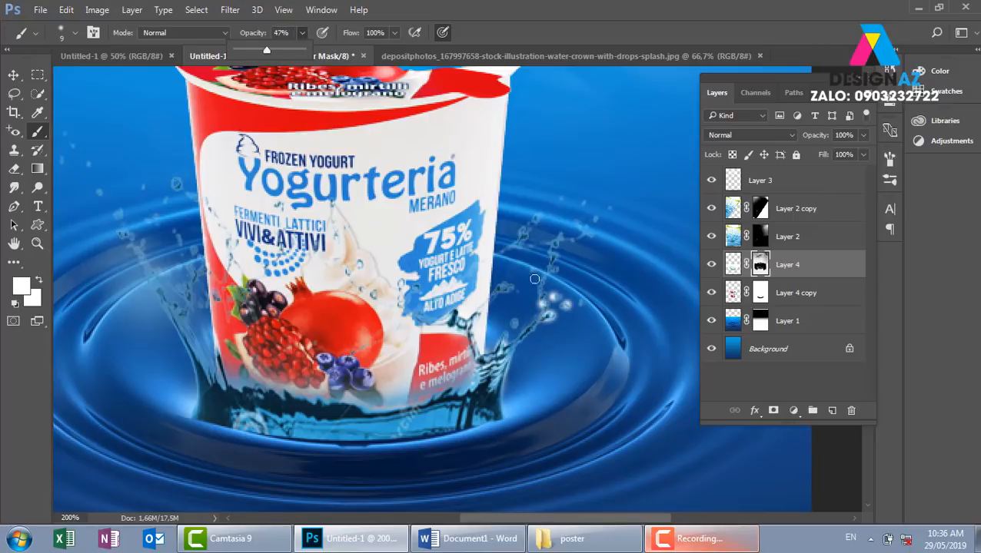
{"action": "mouse_move", "coordinate": [544, 311]}
{"action": "left_mouse_down"}
{"action": "mouse_move", "coordinate": [551, 267]}
{"action": "mouse_move", "coordinate": [552, 281]}
{"action": "mouse_move", "coordinate": [552, 240]}
{"action": "mouse_move", "coordinate": [548, 256]}
{"action": "mouse_move", "coordinate": [526, 245]}
{"action": "mouse_move", "coordinate": [514, 254]}
{"action": "mouse_move", "coordinate": [518, 230]}
{"action": "left_mouse_up"}
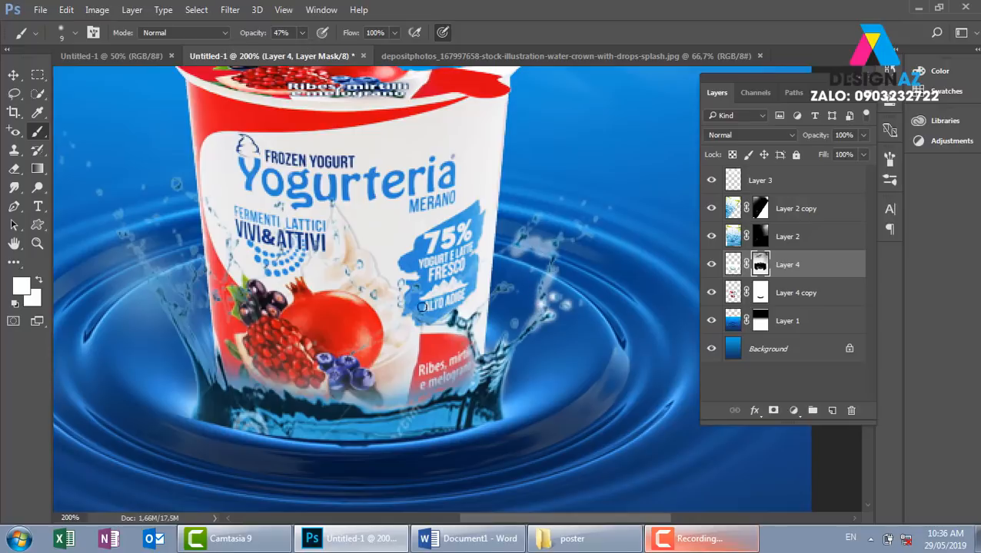
{"action": "mouse_move", "coordinate": [187, 331]}
{"action": "left_mouse_down"}
{"action": "mouse_move", "coordinate": [222, 399]}
{"action": "mouse_move", "coordinate": [202, 355]}
{"action": "mouse_move", "coordinate": [220, 386]}
{"action": "mouse_move", "coordinate": [274, 395]}
{"action": "mouse_move", "coordinate": [256, 369]}
{"action": "mouse_move", "coordinate": [241, 414]}
{"action": "left_mouse_up"}
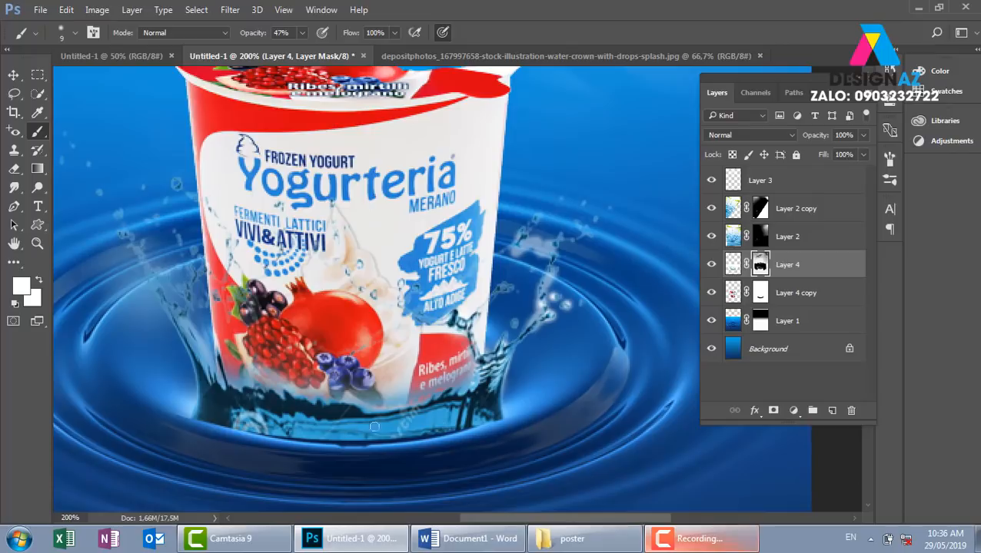
{"action": "mouse_move", "coordinate": [409, 411]}
{"action": "left_mouse_down"}
{"action": "mouse_move", "coordinate": [292, 396]}
{"action": "mouse_move", "coordinate": [231, 361]}
{"action": "mouse_move", "coordinate": [162, 301]}
{"action": "left_mouse_up"}
{"action": "mouse_move", "coordinate": [138, 244]}
{"action": "left_mouse_down"}
{"action": "mouse_move", "coordinate": [153, 270]}
{"action": "mouse_move", "coordinate": [124, 231]}
{"action": "mouse_move", "coordinate": [146, 245]}
{"action": "left_mouse_up"}
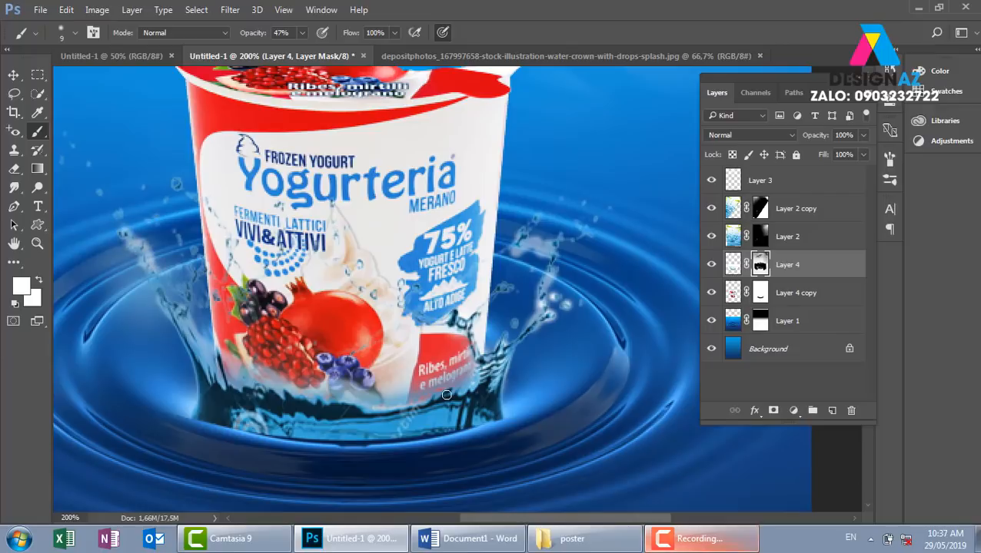
- Hide the splash's lower edge beneath the cup by painting black (000000) on the mask with a 56 px brush at 100% opacity
{"action": "key", "text": "ctrl+minus"}
{"action": "key", "text": "ctrl+minus"}
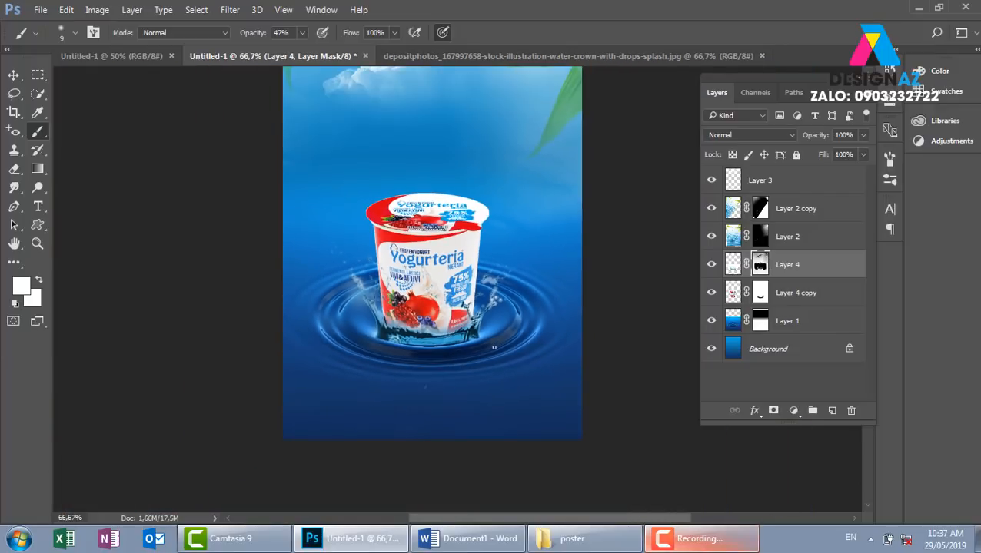
{"action": "key", "text": "ctrl+plus"}
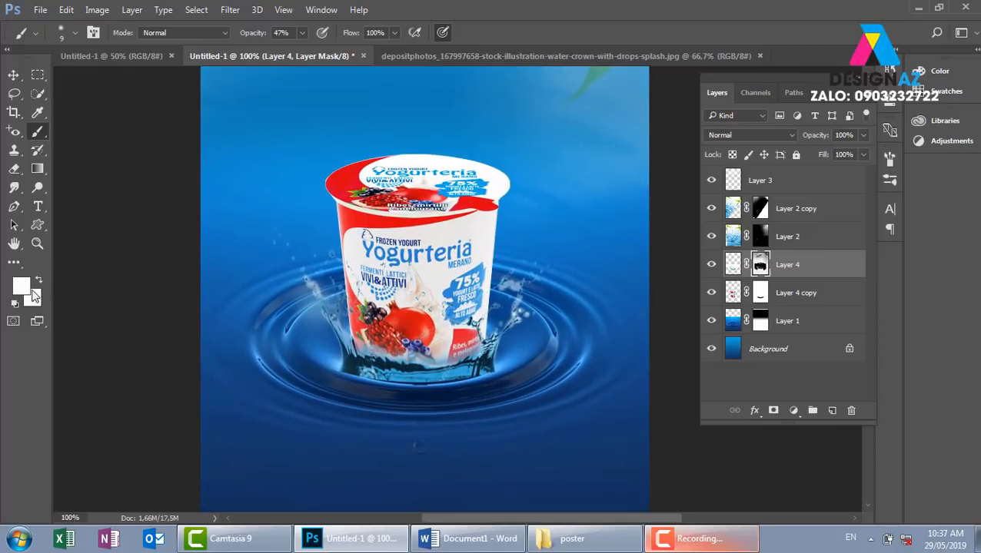
{"action": "left_click", "coordinate": [21, 286]}
{"action": "left_click_drag", "start_coordinate": [131, 284], "coordinate": [101, 332]}
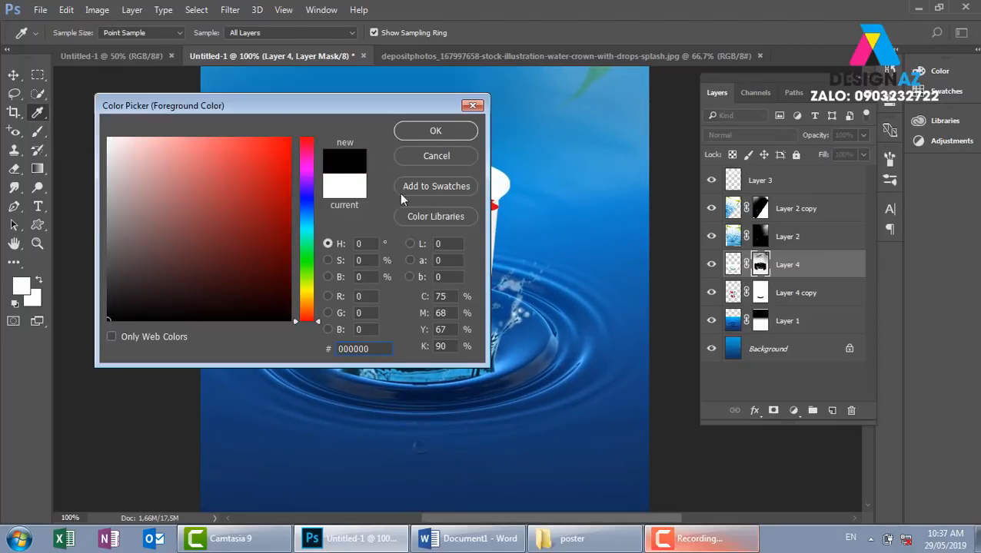
{"action": "left_click", "coordinate": [435, 132]}
{"action": "right_click", "coordinate": [565, 333]}
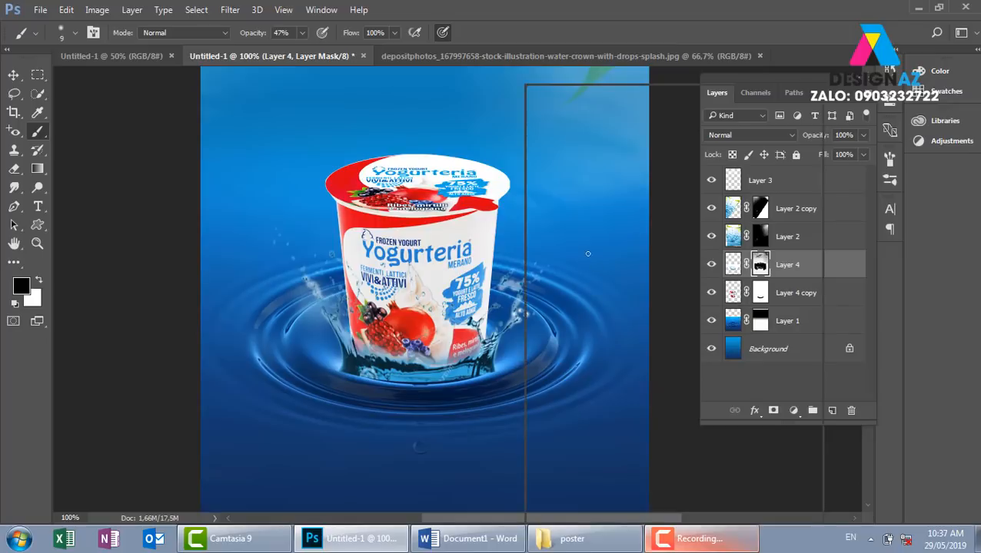
{"action": "left_click", "coordinate": [619, 120]}
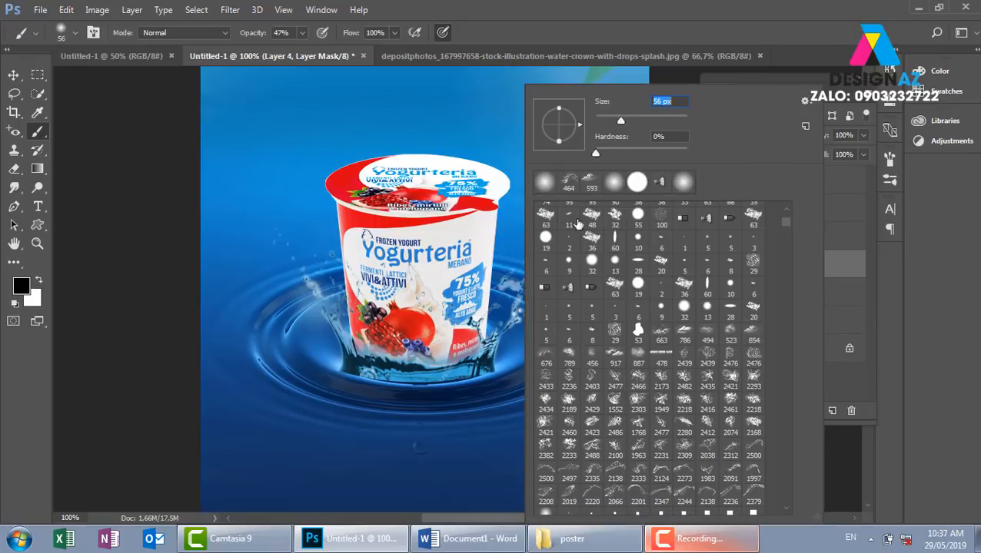
{"action": "left_click", "coordinate": [302, 33]}
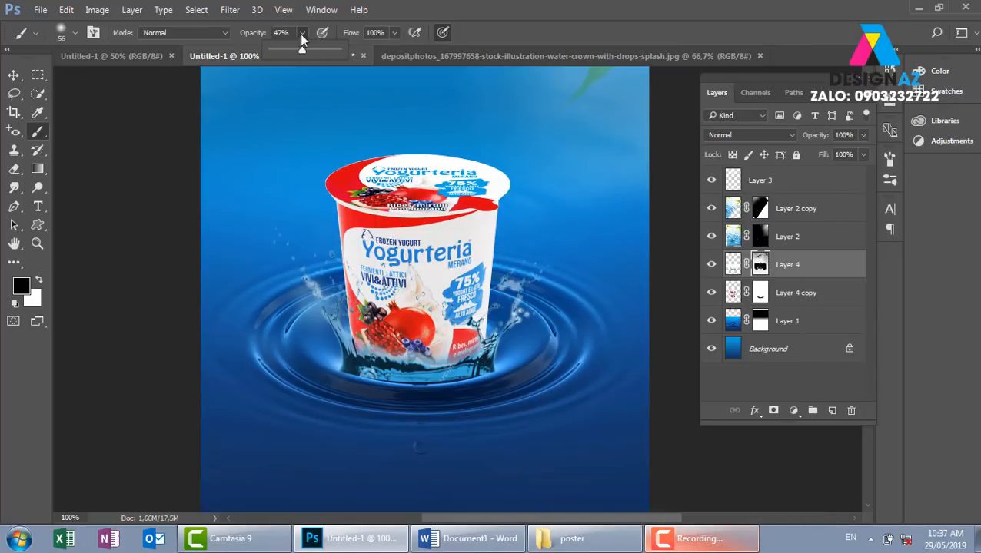
{"action": "left_click_drag", "start_coordinate": [302, 51], "coordinate": [343, 52]}
{"action": "mouse_move", "coordinate": [513, 369]}
{"action": "left_mouse_down"}
{"action": "mouse_move", "coordinate": [461, 402]}
{"action": "mouse_move", "coordinate": [494, 386]}
{"action": "mouse_move", "coordinate": [383, 403]}
{"action": "mouse_move", "coordinate": [440, 399]}
{"action": "mouse_move", "coordinate": [335, 380]}
{"action": "mouse_move", "coordinate": [352, 392]}
{"action": "mouse_move", "coordinate": [319, 375]}
{"action": "mouse_move", "coordinate": [348, 395]}
{"action": "mouse_move", "coordinate": [349, 384]}
{"action": "mouse_move", "coordinate": [450, 408]}
{"action": "mouse_move", "coordinate": [350, 385]}
{"action": "mouse_move", "coordinate": [482, 393]}
{"action": "mouse_move", "coordinate": [510, 385]}
{"action": "mouse_move", "coordinate": [515, 371]}
{"action": "mouse_move", "coordinate": [441, 399]}
{"action": "left_mouse_up"}
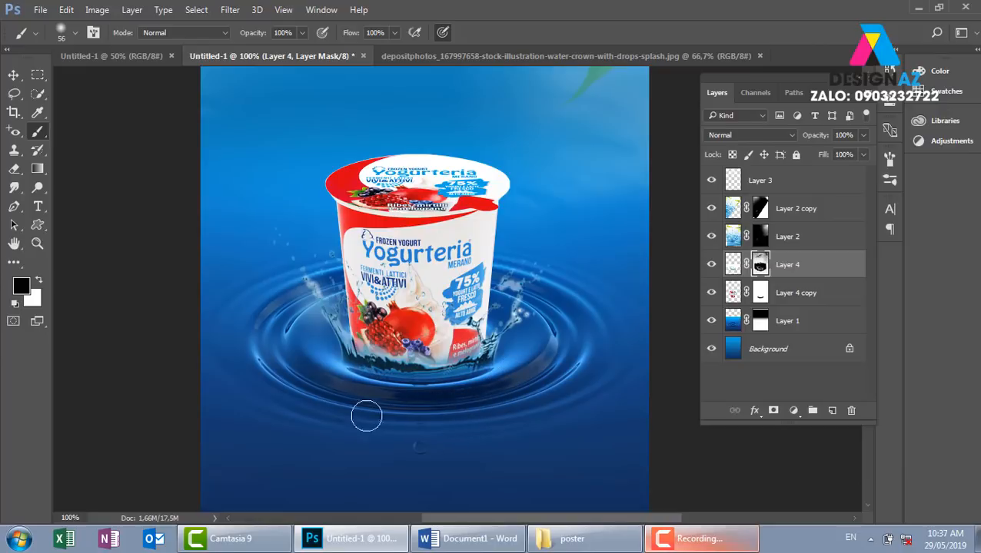
- Nudge the splash layer slightly up and to the right, and delete the layer together with its mask
{"action": "key", "text": "ctrl+minus"}
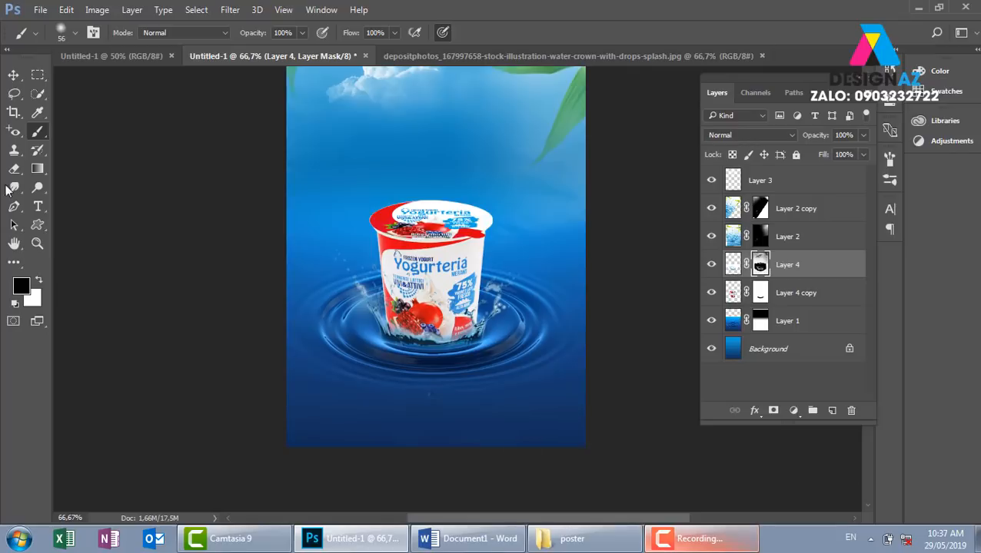
{"action": "left_click", "coordinate": [13, 75]}
{"action": "left_click_drag", "start_coordinate": [486, 334], "coordinate": [492, 329]}
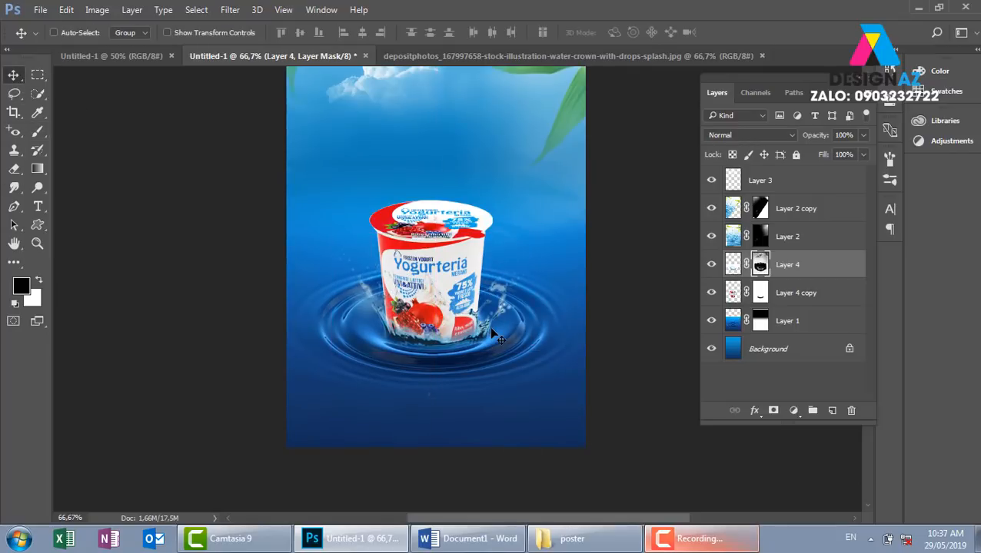
{"action": "key", "text": "Delete"}
{"action": "key", "text": "x"}
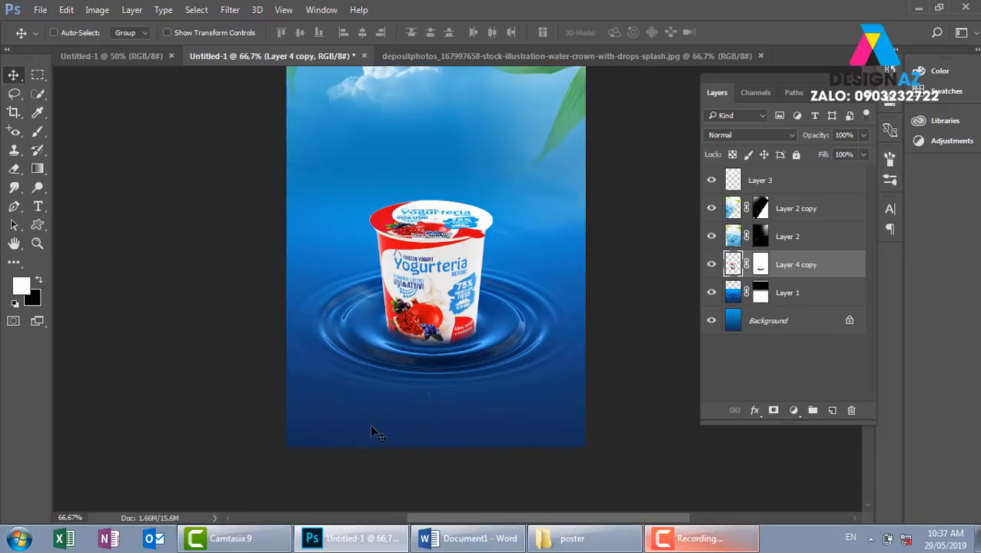
- Stamp a white water splash over the yogurt cup on a new layer, using the 2038 splash brush at 740 px
{"action": "key", "text": "b"}
{"action": "left_click", "coordinate": [76, 33]}
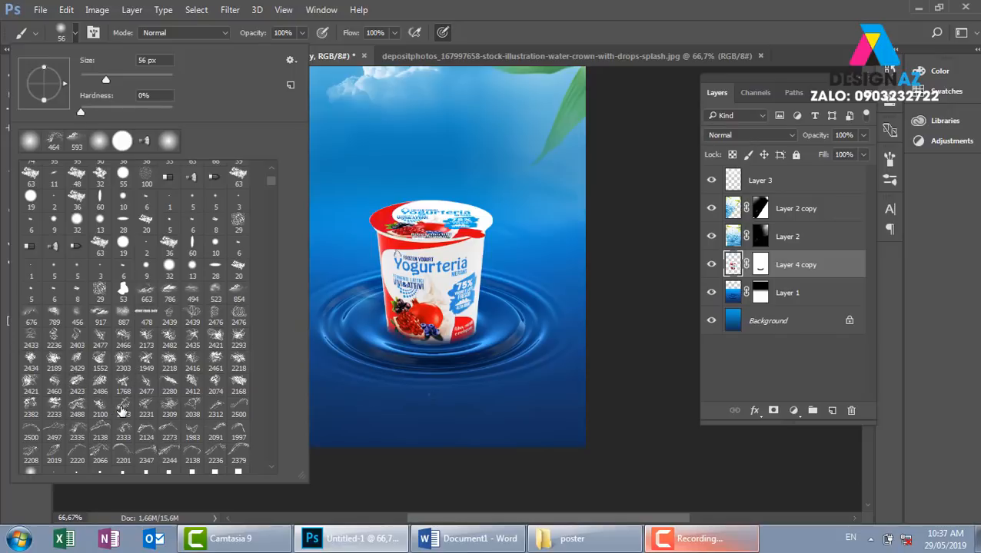
{"action": "left_click", "coordinate": [192, 409]}
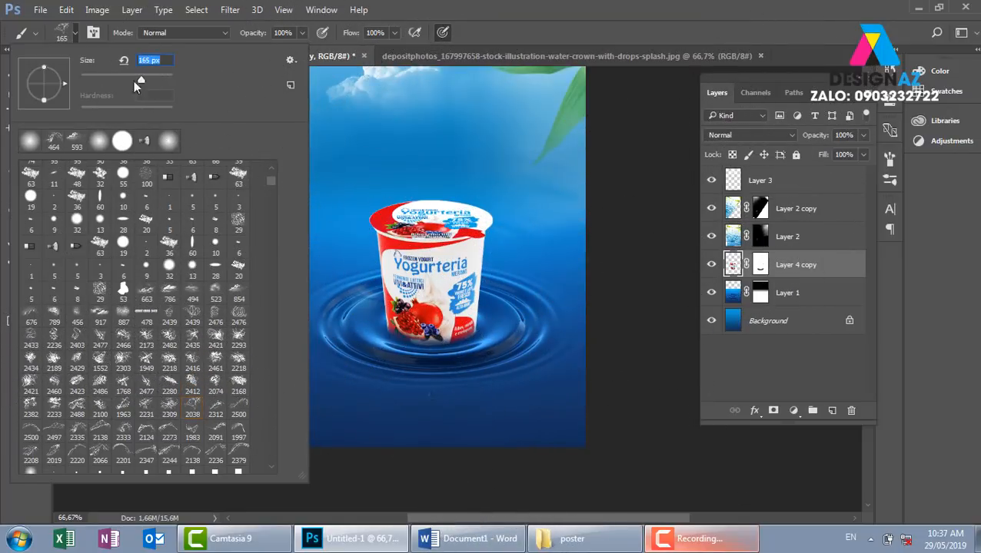
{"action": "left_click_drag", "start_coordinate": [141, 76], "coordinate": [165, 78]}
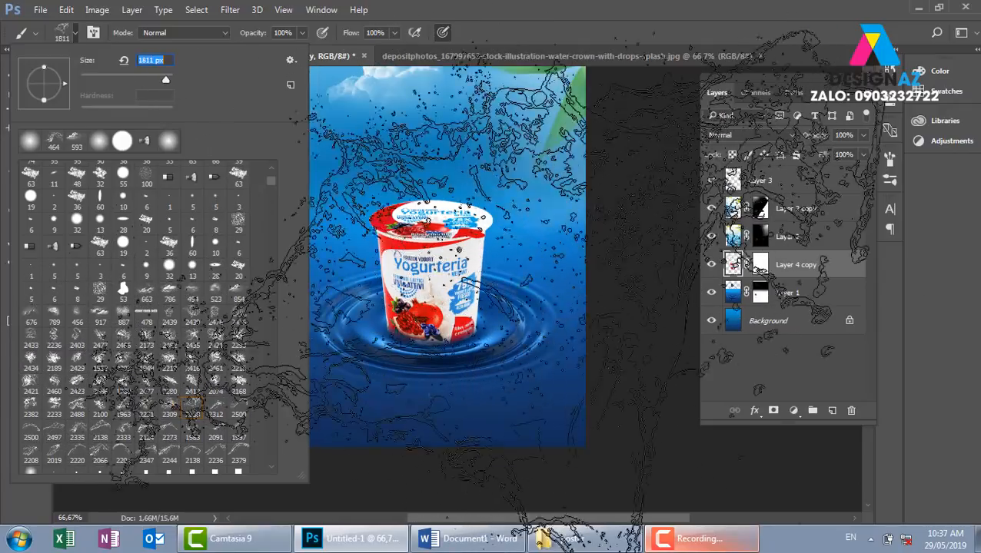
{"action": "key", "text": "Return"}
{"action": "left_click_drag", "start_coordinate": [359, 235], "coordinate": [181, 267], "text": "alt"}
{"action": "left_click_drag", "start_coordinate": [420, 282], "coordinate": [332, 285], "text": "alt"}
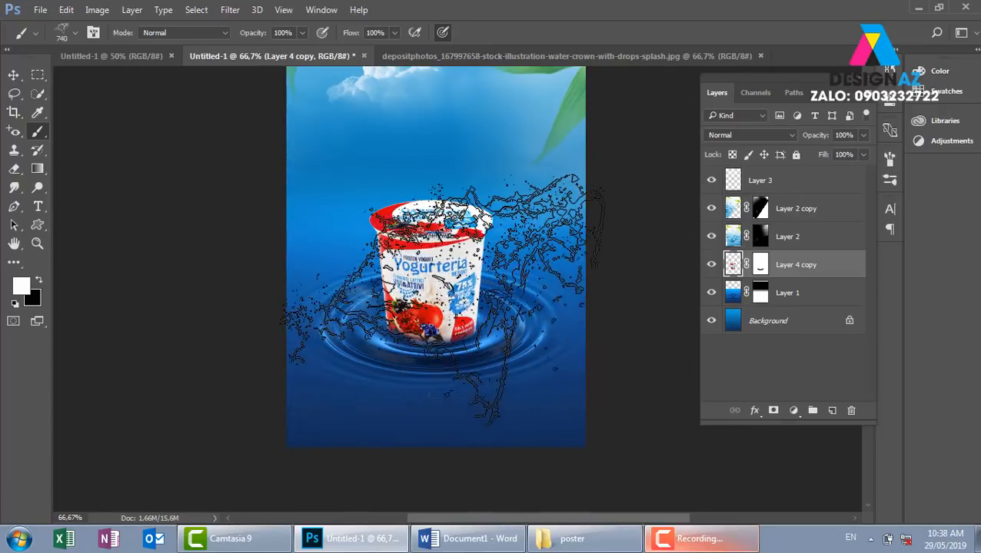
{"action": "left_click", "coordinate": [832, 410]}
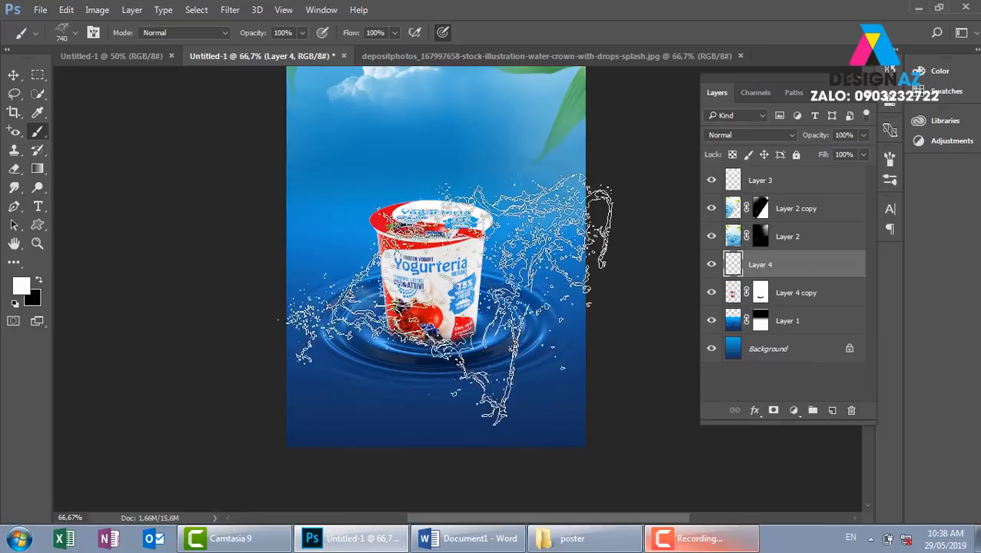
{"action": "left_click", "coordinate": [436, 285]}
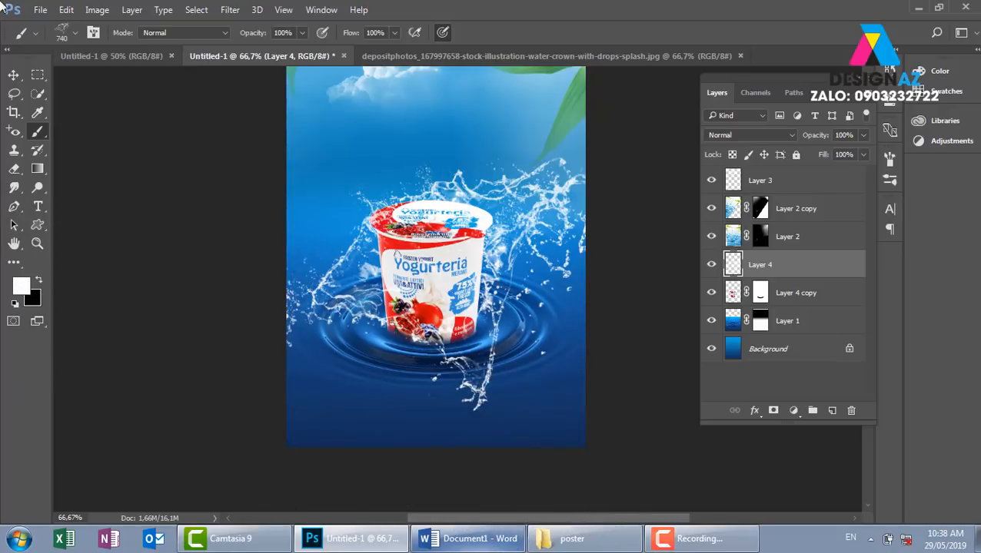
{"action": "left_click", "coordinate": [14, 74]}
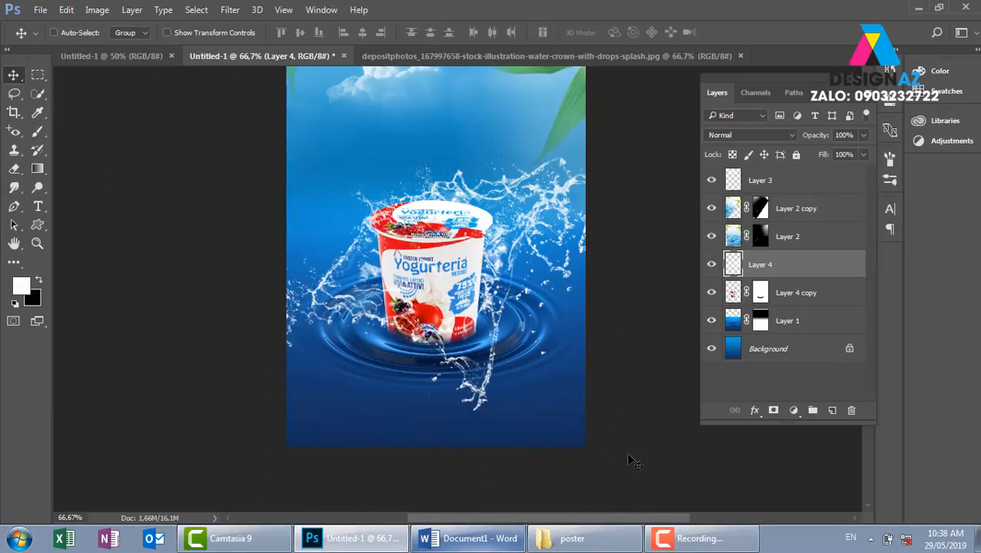
- Add a mask to the splash layer and hide the splash below the cup with a soft black 143 px brush
{"action": "key", "text": "ctrl+plus"}
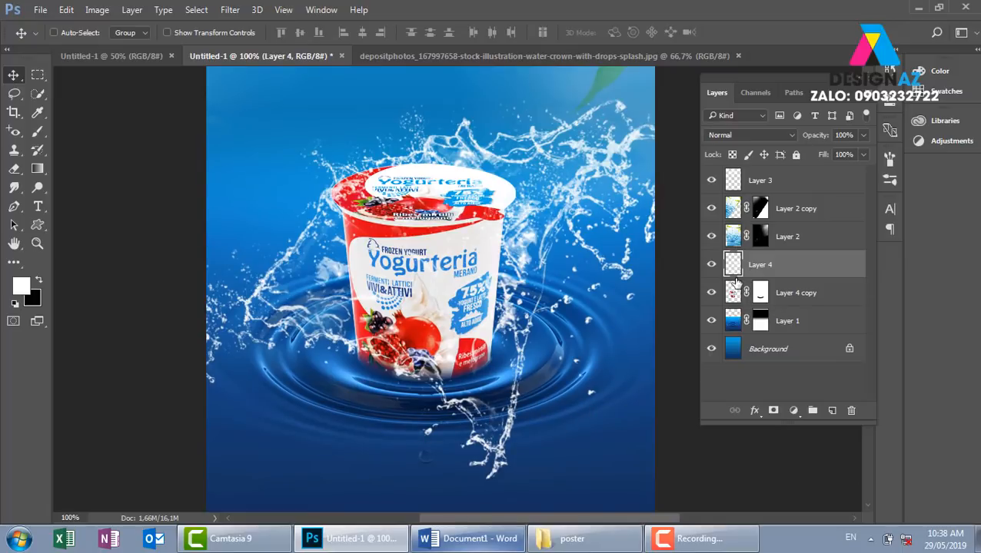
{"action": "left_click", "coordinate": [774, 410]}
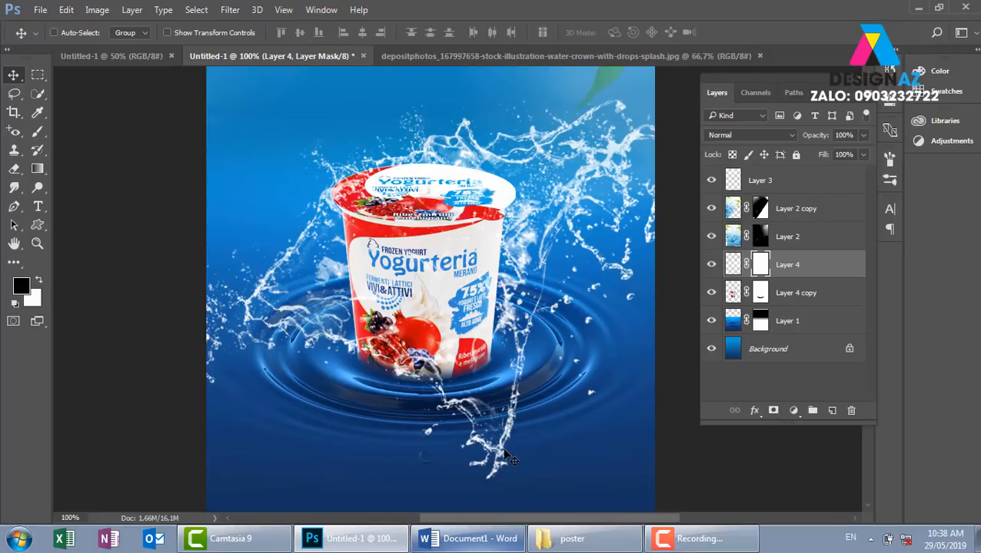
{"action": "key", "text": "b"}
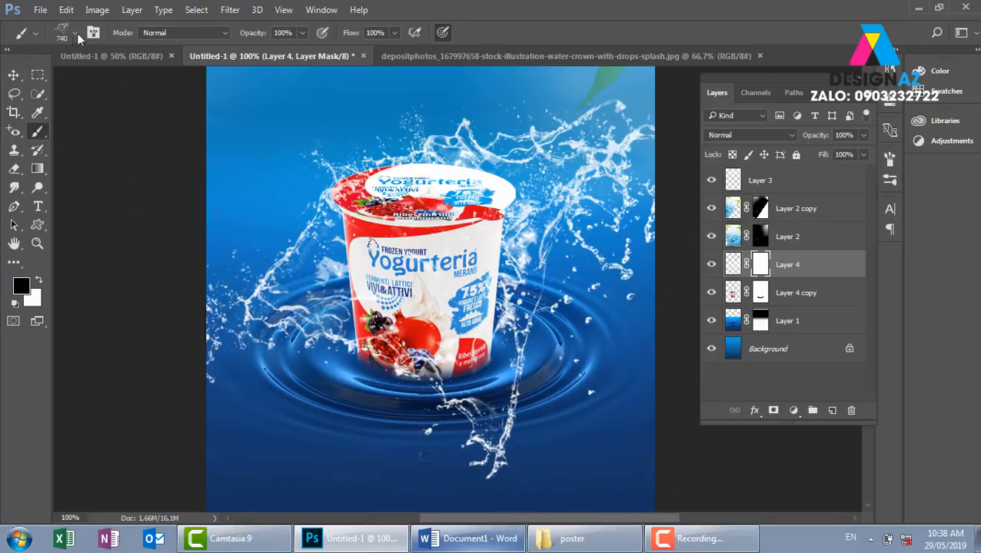
{"action": "left_click", "coordinate": [76, 33]}
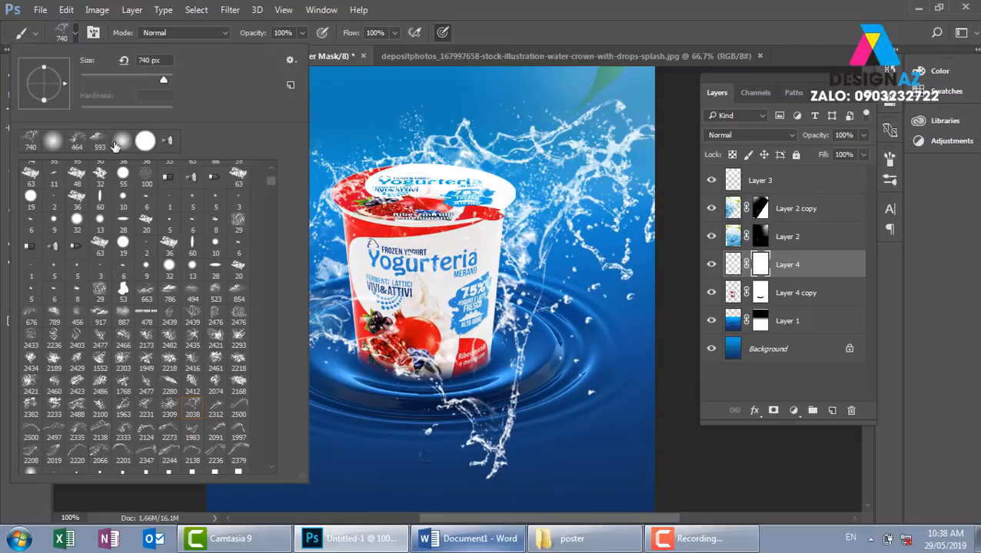
{"action": "left_click", "coordinate": [52, 140]}
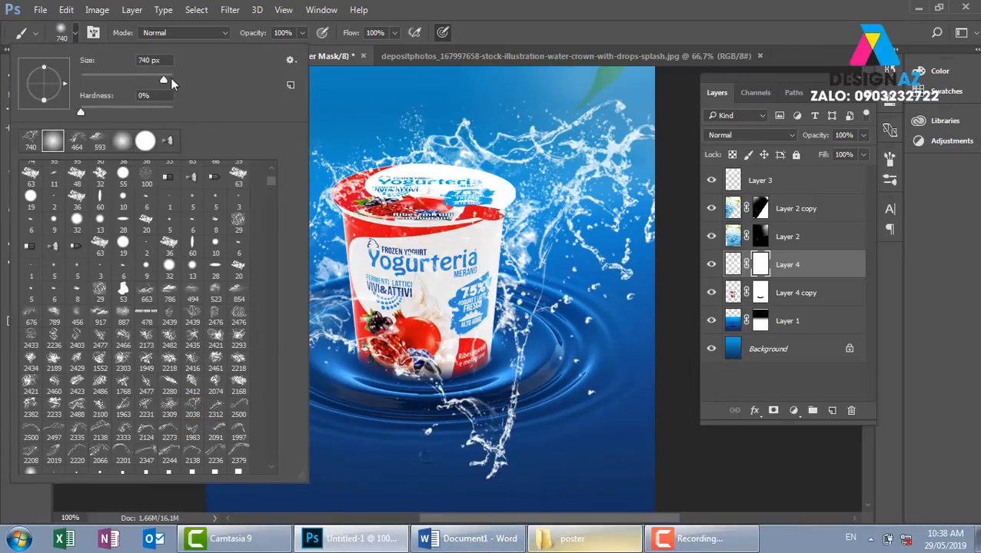
{"action": "left_click_drag", "start_coordinate": [171, 82], "coordinate": [140, 82]}
{"action": "left_click", "coordinate": [492, 438]}
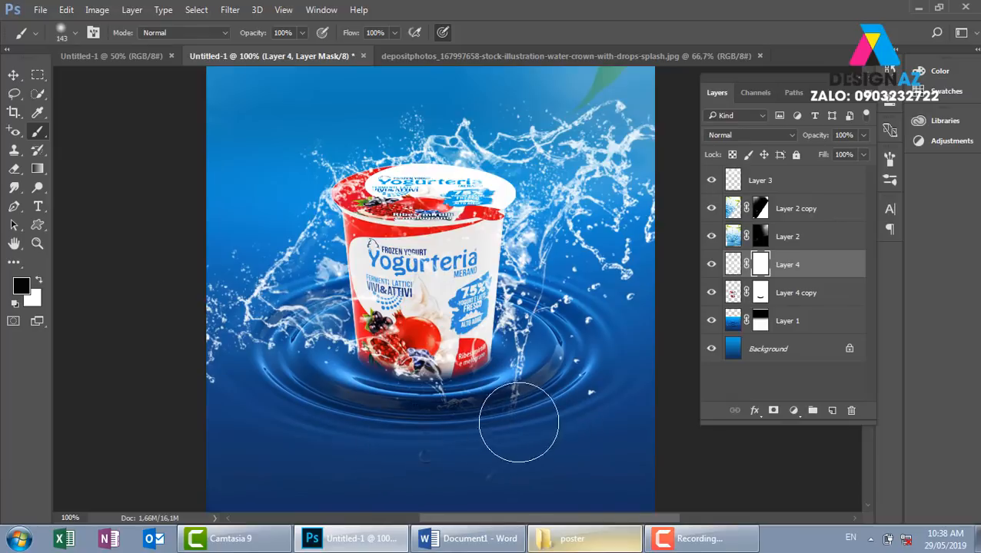
{"action": "mouse_move", "coordinate": [518, 422]}
{"action": "left_mouse_down"}
{"action": "mouse_move", "coordinate": [407, 419]}
{"action": "mouse_move", "coordinate": [514, 430]}
{"action": "mouse_move", "coordinate": [425, 429]}
{"action": "mouse_move", "coordinate": [467, 431]}
{"action": "left_mouse_up"}
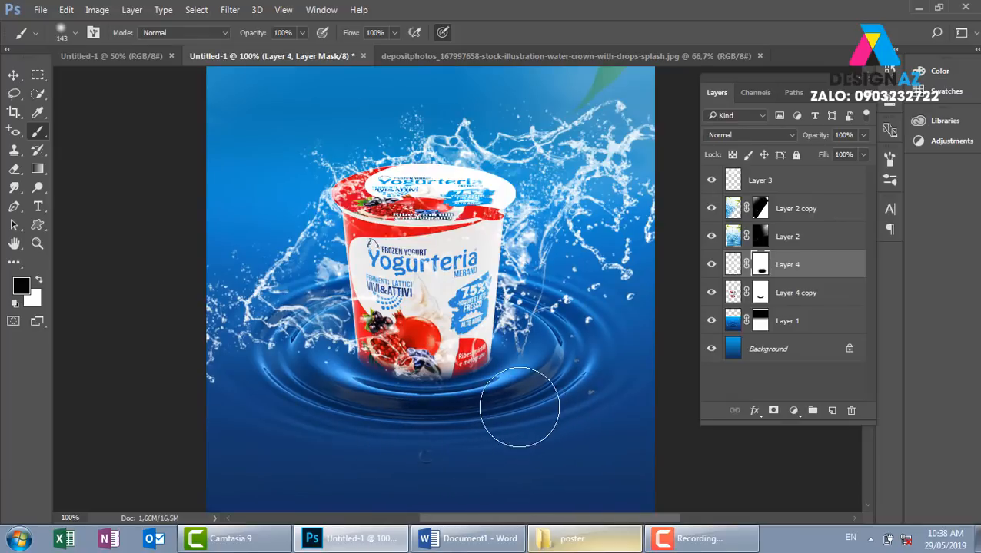
{"action": "left_click_drag", "start_coordinate": [519, 408], "coordinate": [449, 426]}
- Paint black on the splash layer's mask to clear the splash from the cup's lid and upper front
{"action": "left_click_drag", "start_coordinate": [460, 315], "coordinate": [449, 348]}
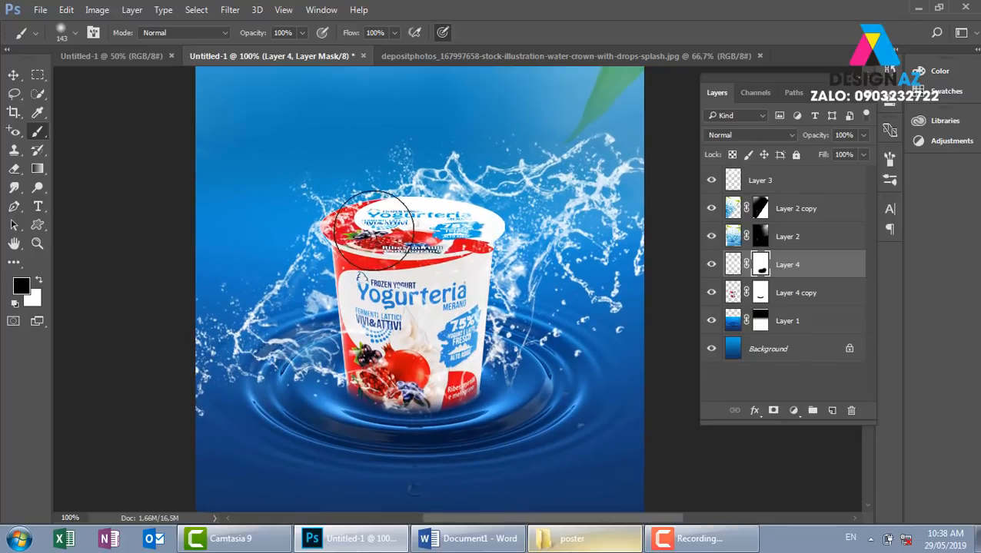
{"action": "mouse_move", "coordinate": [374, 228]}
{"action": "left_mouse_down"}
{"action": "mouse_move", "coordinate": [430, 269]}
{"action": "mouse_move", "coordinate": [446, 248]}
{"action": "mouse_move", "coordinate": [405, 253]}
{"action": "mouse_move", "coordinate": [361, 240]}
{"action": "mouse_move", "coordinate": [458, 254]}
{"action": "left_mouse_up"}
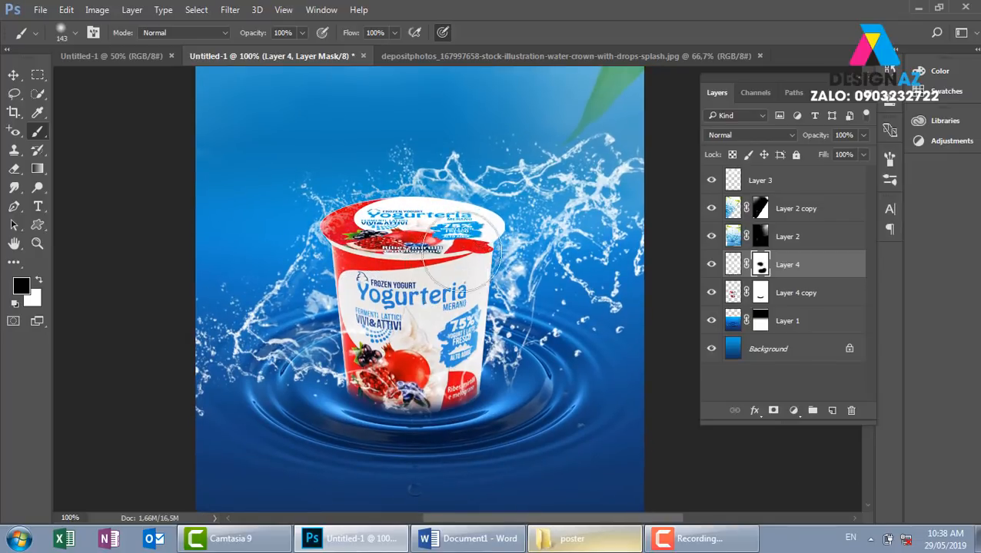
{"action": "mouse_move", "coordinate": [493, 352]}
{"action": "left_mouse_down"}
{"action": "mouse_move", "coordinate": [480, 421]}
{"action": "mouse_move", "coordinate": [514, 385]}
{"action": "mouse_move", "coordinate": [459, 175]}
{"action": "left_mouse_up"}
- Switch to the Mixer Brush and set its flow to 100%
{"action": "scroll", "coordinate": [471, 377], "scroll_direction": "up", "scroll_amount": 1}
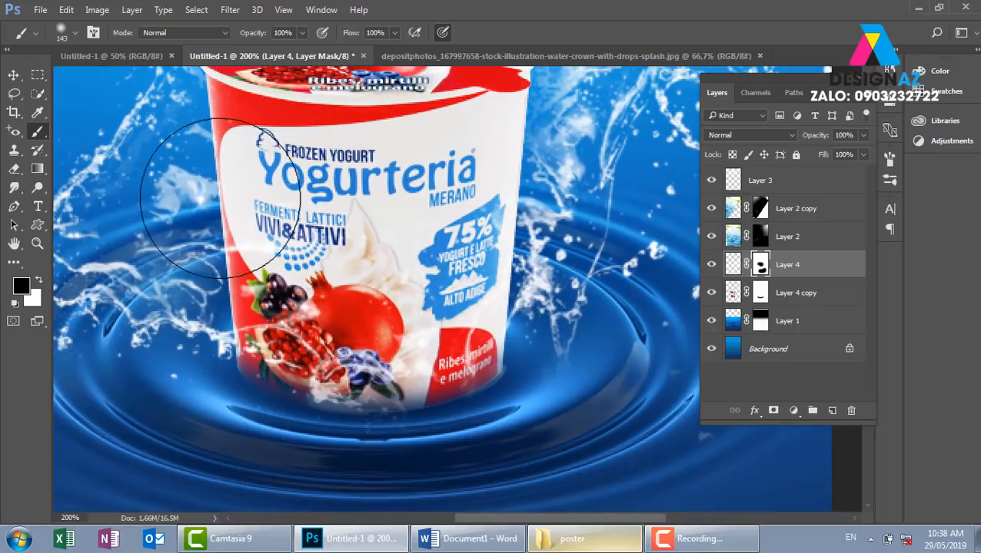
{"action": "right_click", "coordinate": [39, 135]}
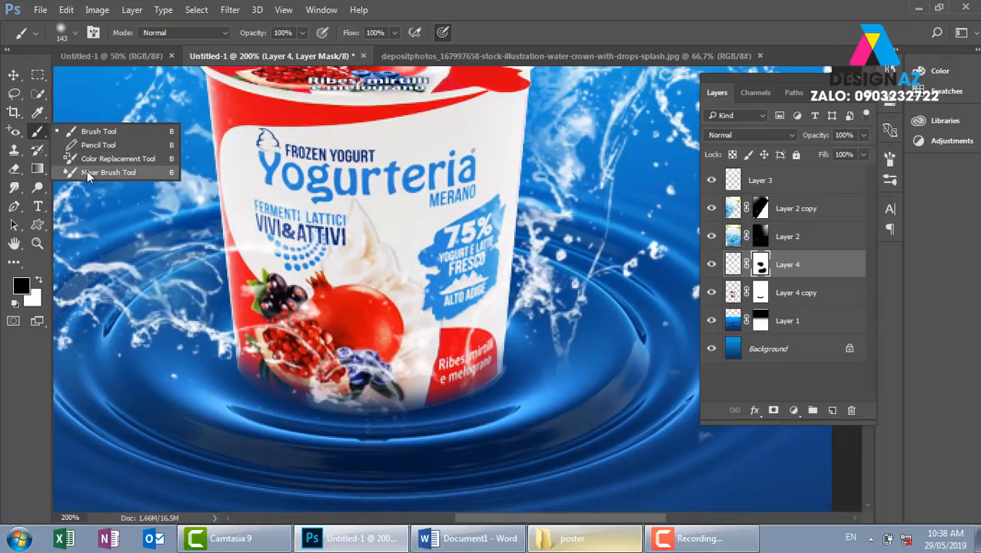
{"action": "left_click", "coordinate": [87, 172]}
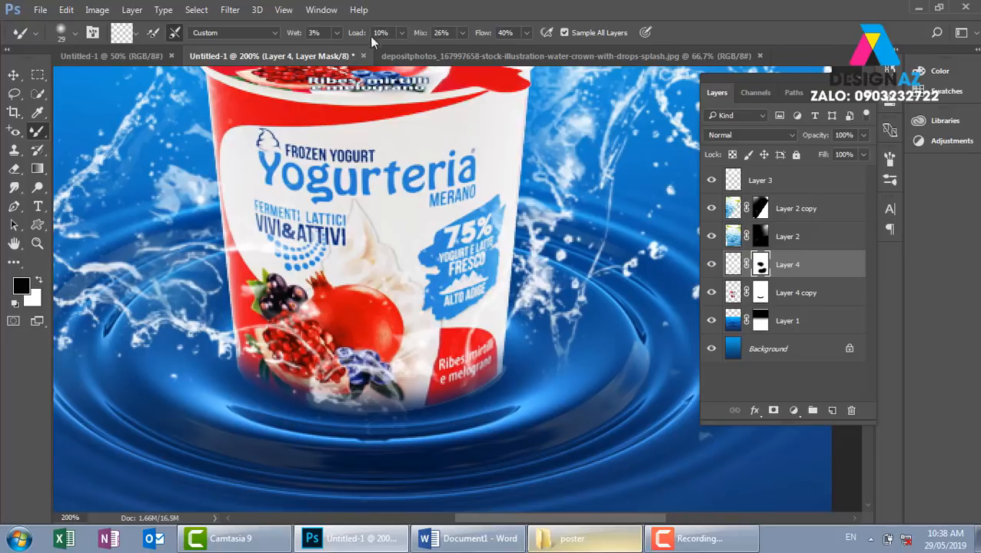
{"action": "left_click", "coordinate": [525, 33]}
{"action": "left_click_drag", "start_coordinate": [523, 52], "coordinate": [605, 52]}
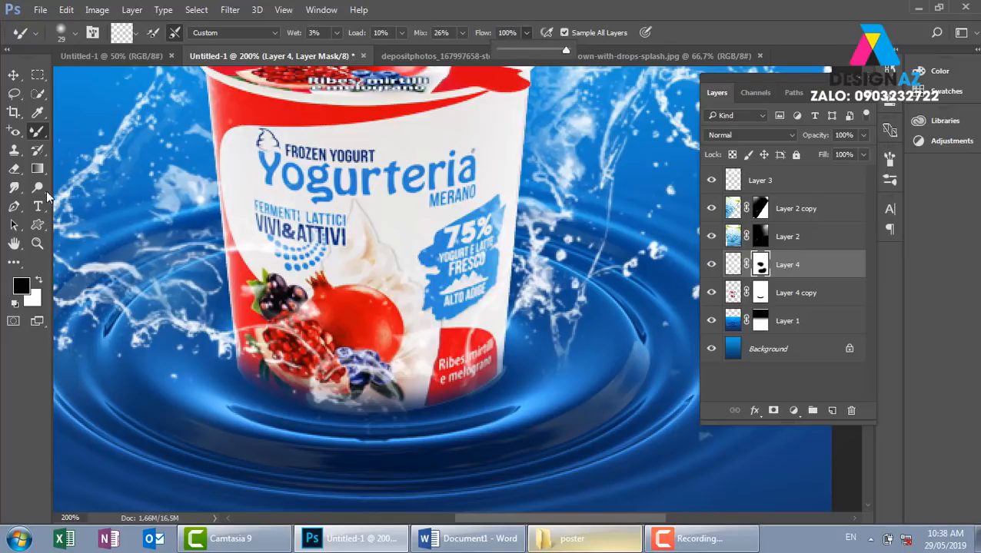
- Smudge the lower end of the splash right of the cup on the layer's pixels, with a 34 px Smudge tool at 65% strength
{"action": "right_click", "coordinate": [13, 190]}
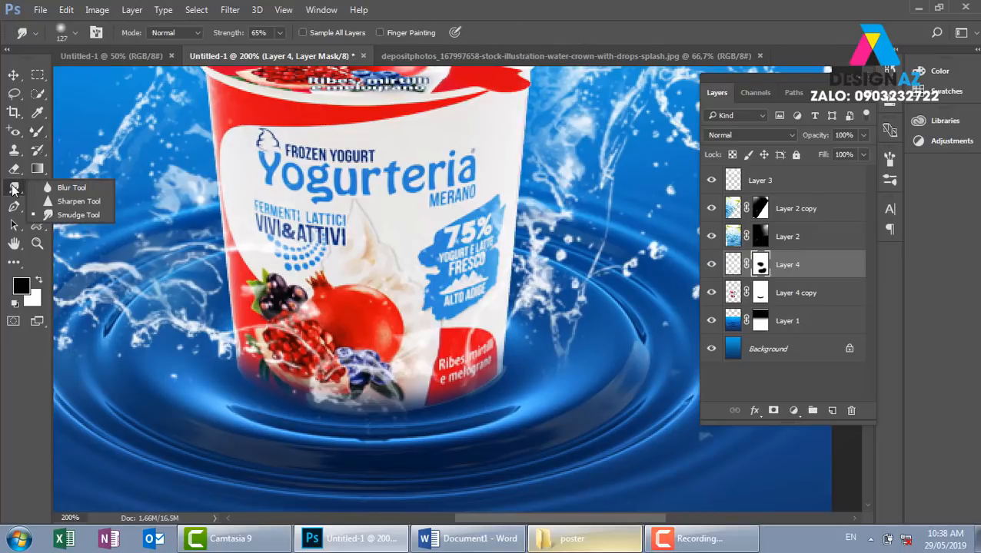
{"action": "left_click", "coordinate": [57, 218]}
{"action": "right_click", "coordinate": [523, 360]}
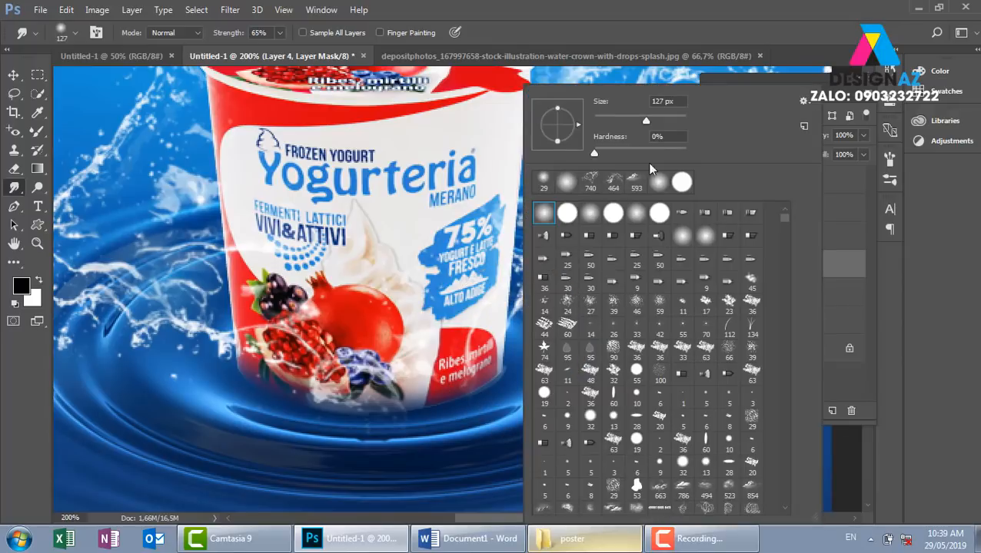
{"action": "left_click", "coordinate": [502, 330]}
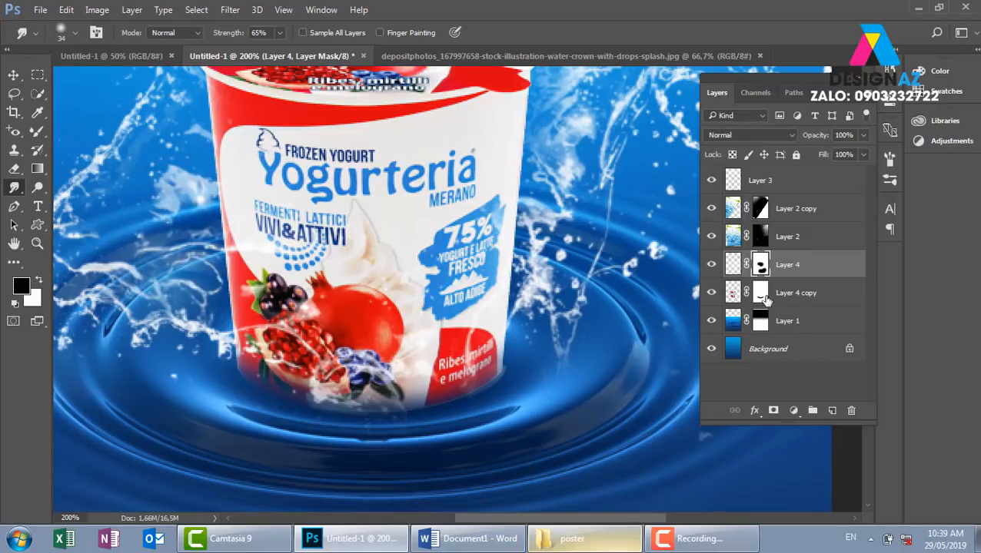
{"action": "left_click", "coordinate": [733, 265]}
{"action": "key", "text": "x"}
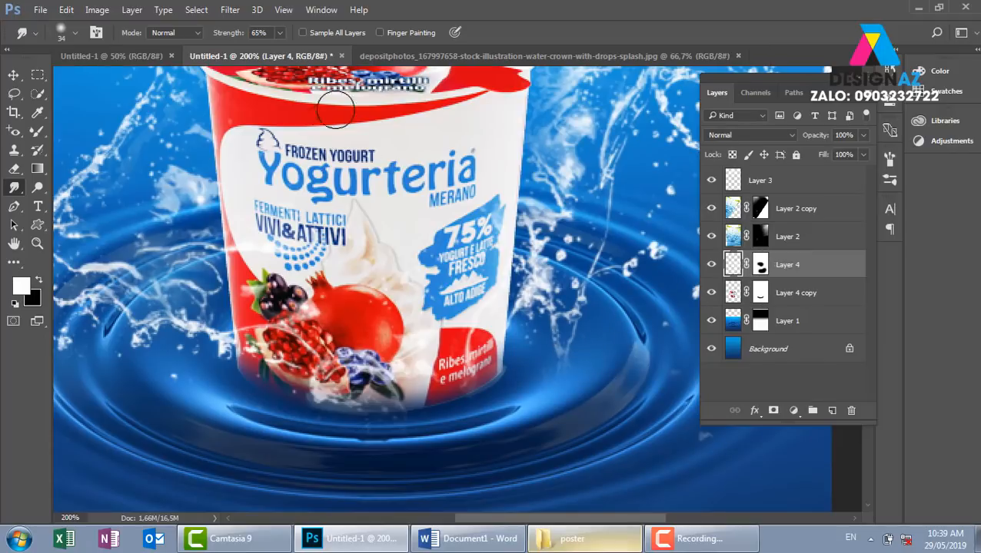
{"action": "left_click", "coordinate": [38, 131]}
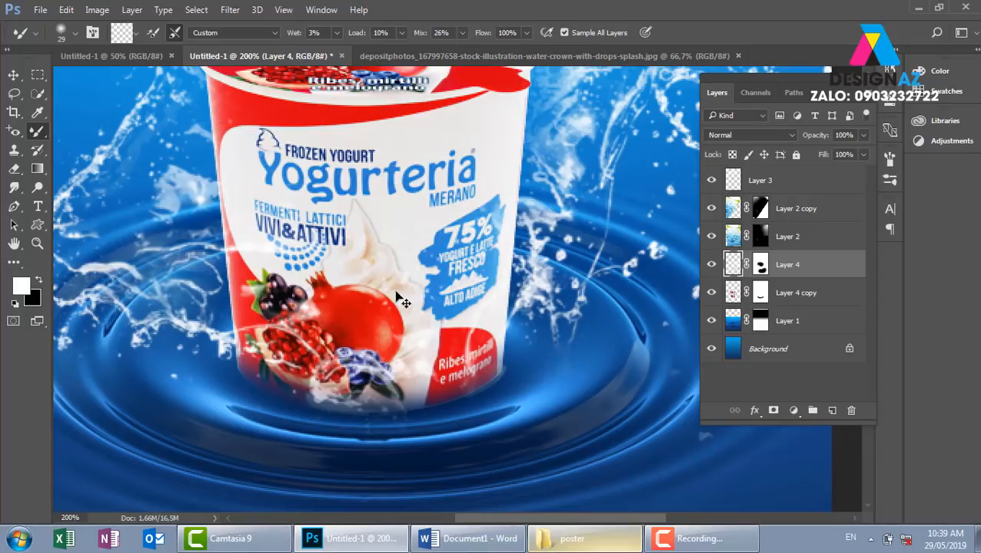
{"action": "left_click", "coordinate": [14, 188]}
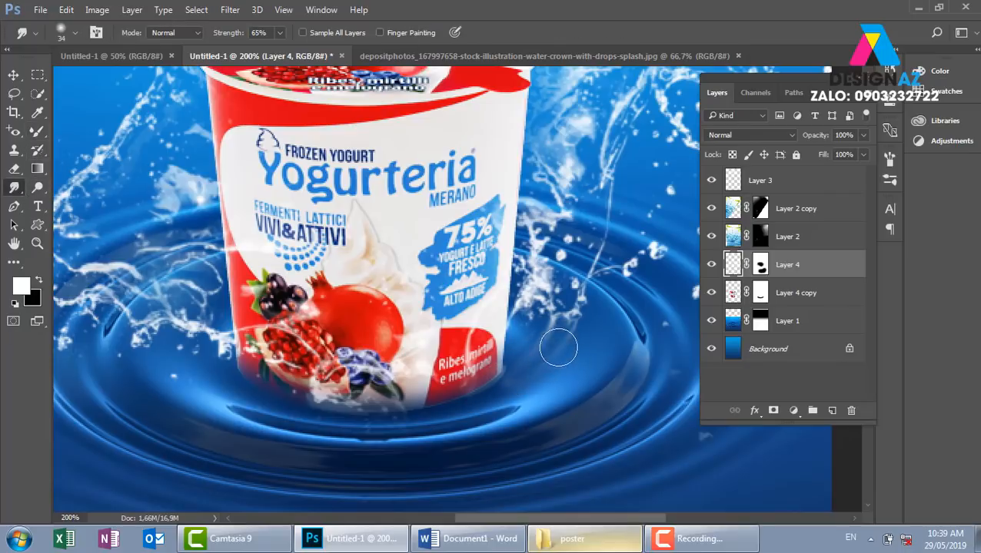
- Reduce the Smudge brush to 20 px and blend the splash ends into the water around the cup's base
{"action": "right_click", "coordinate": [567, 345]}
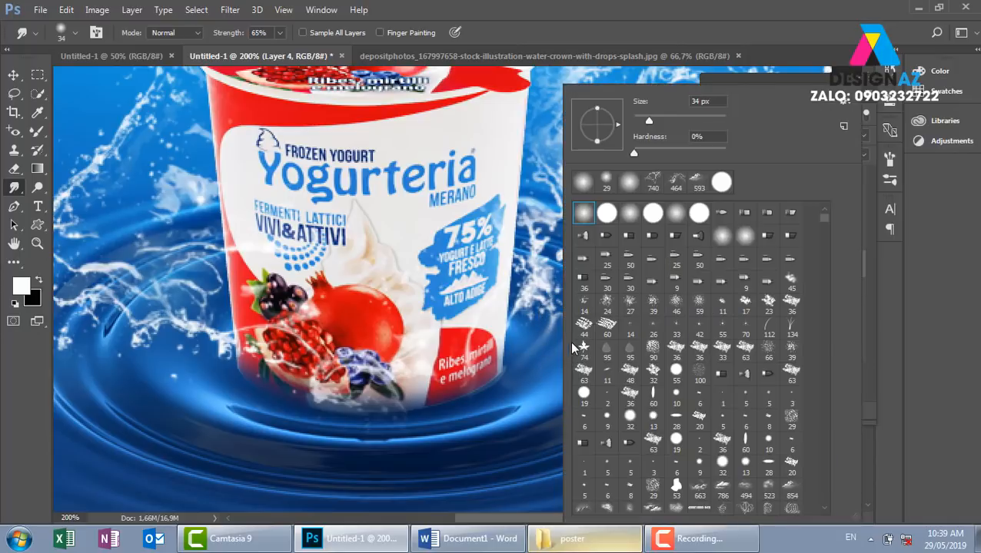
{"action": "left_click_drag", "start_coordinate": [646, 123], "coordinate": [642, 123]}
{"action": "left_click", "coordinate": [537, 353]}
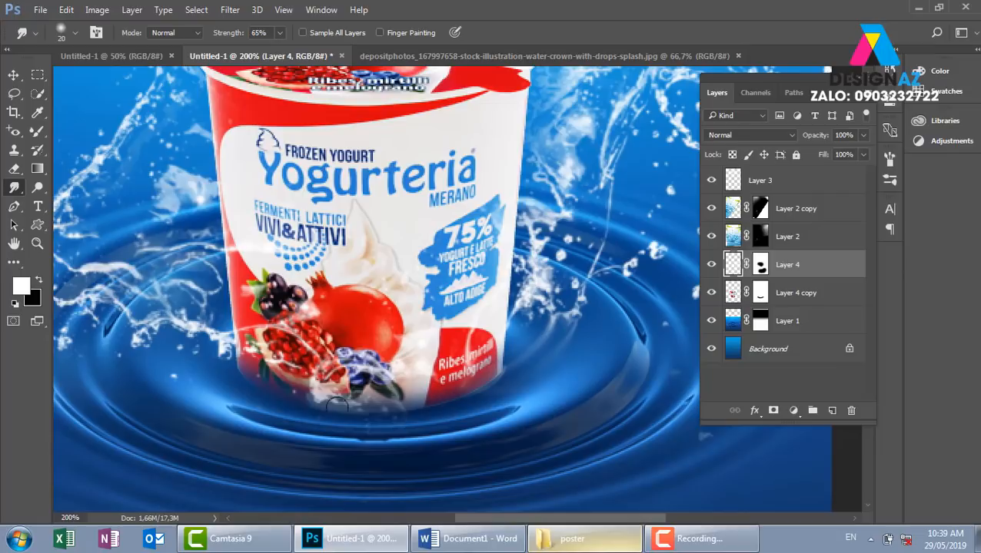
{"action": "mouse_move", "coordinate": [389, 410]}
{"action": "left_mouse_down"}
{"action": "mouse_move", "coordinate": [366, 427]}
{"action": "mouse_move", "coordinate": [456, 414]}
{"action": "left_mouse_up"}
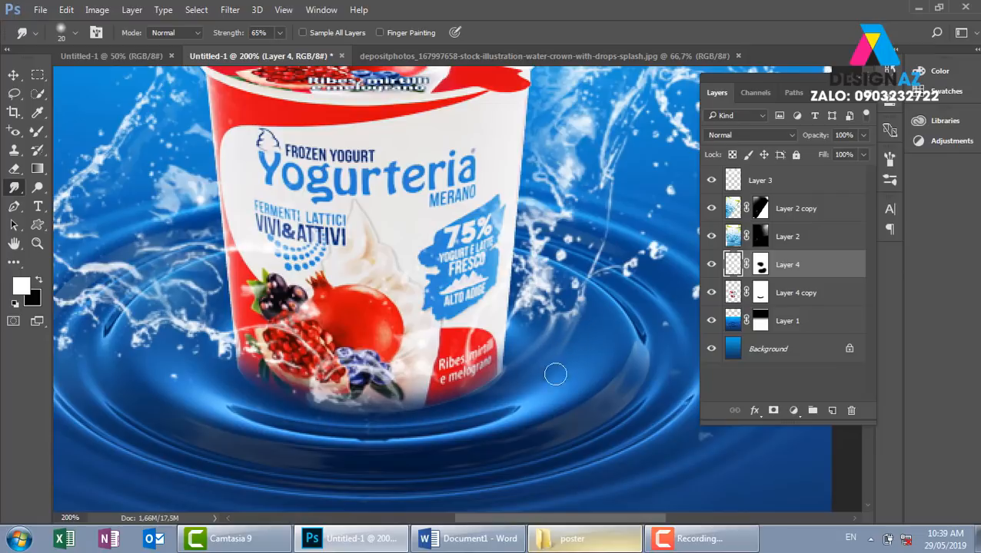
{"action": "key", "text": "ctrl+minus"}
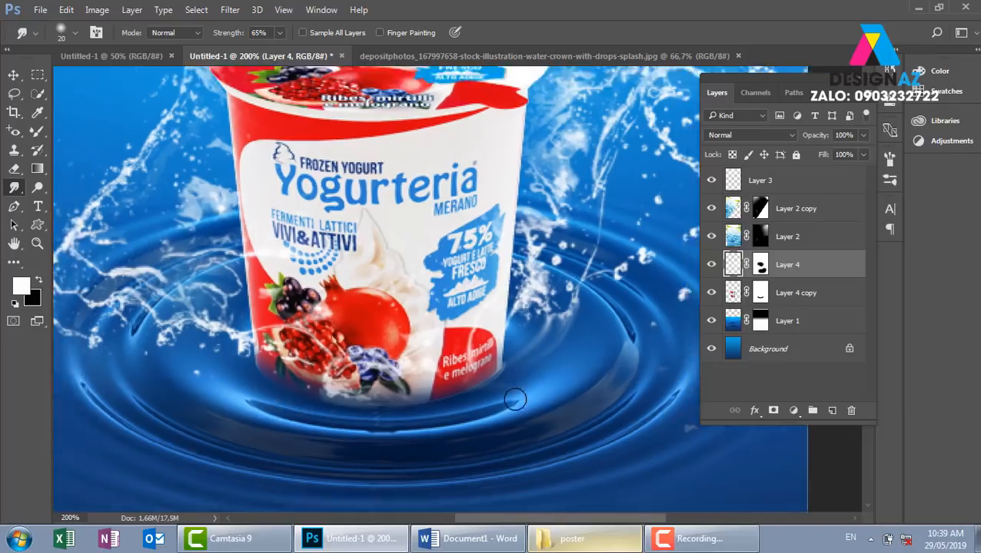
{"action": "key", "text": "ctrl+minus"}
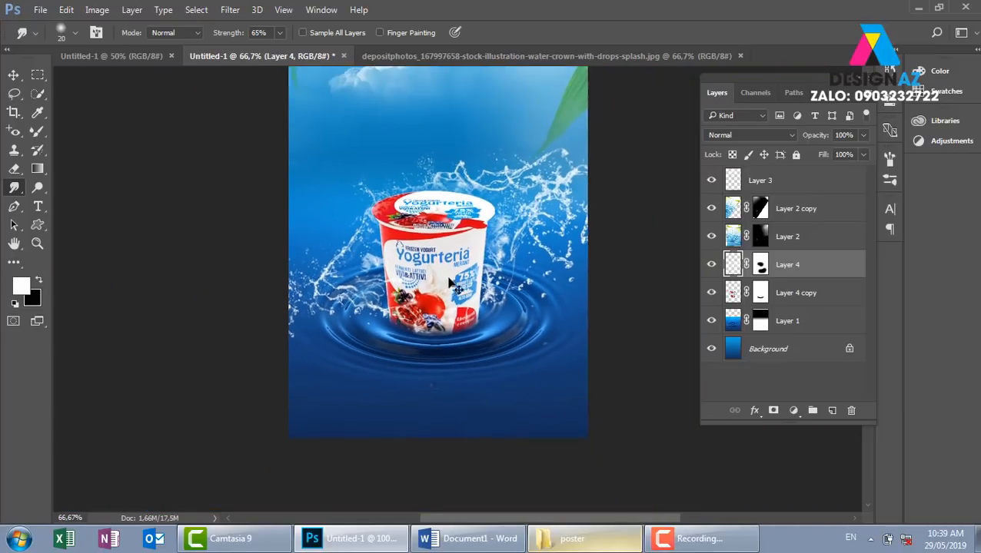
{"action": "key", "text": "ctrl+plus"}
{"action": "key", "text": "ctrl+minus"}
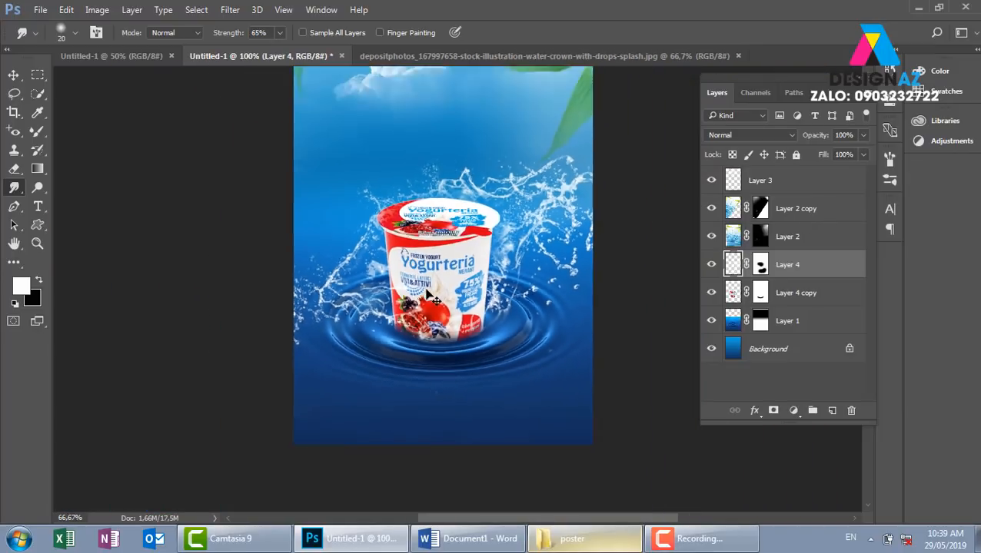
- Open the Strawberrieswithleaves PNG from the poster folder as its own document in Photoshop, with the Move tool active
{"action": "left_click", "coordinate": [13, 74]}
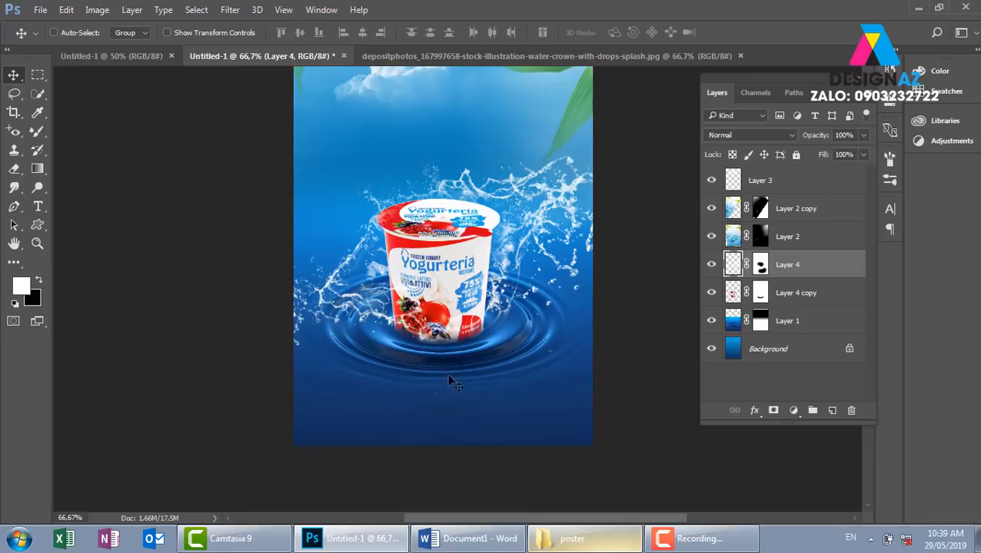
{"action": "left_click", "coordinate": [577, 541]}
{"action": "left_click", "coordinate": [651, 240]}
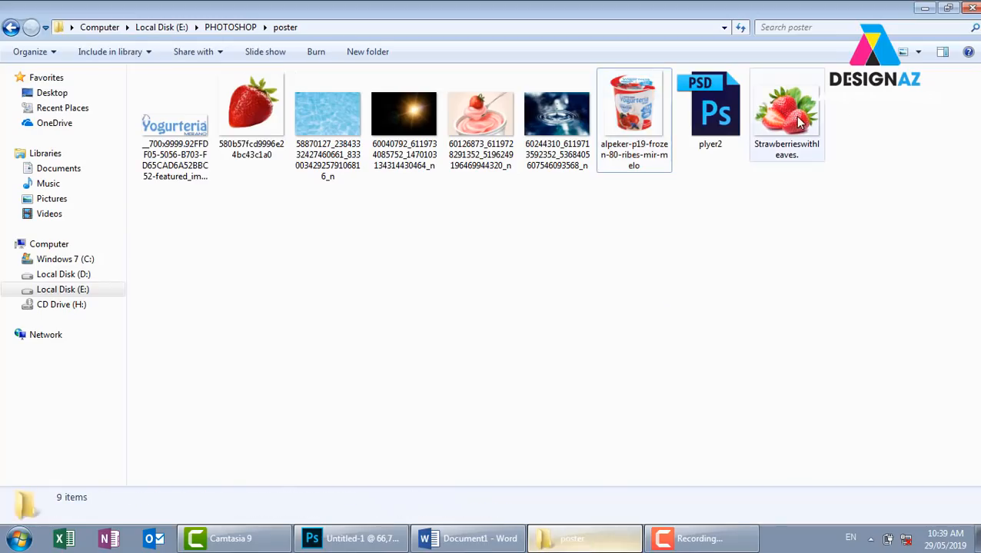
{"action": "left_click", "coordinate": [785, 117]}
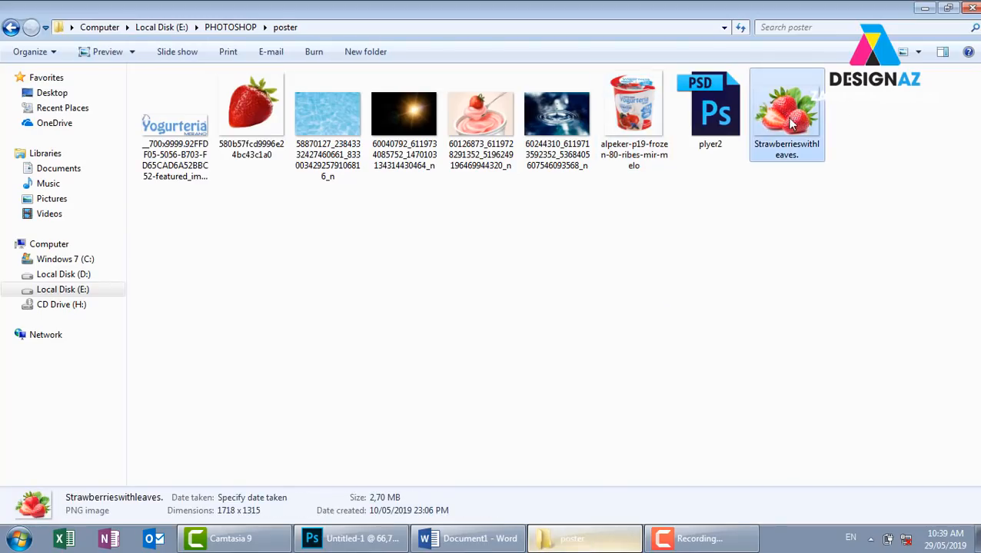
{"action": "left_click_drag", "start_coordinate": [792, 123], "coordinate": [783, 18]}
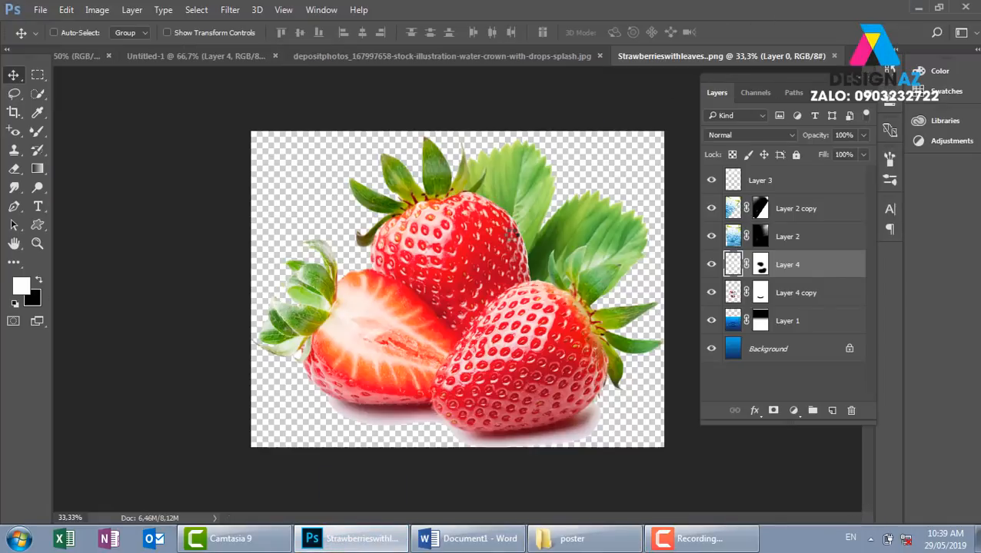
- Trace a Pen path along the lower edge of the halved strawberry up to where it meets the whole front strawberry
{"action": "key", "text": "ctrl+plus"}
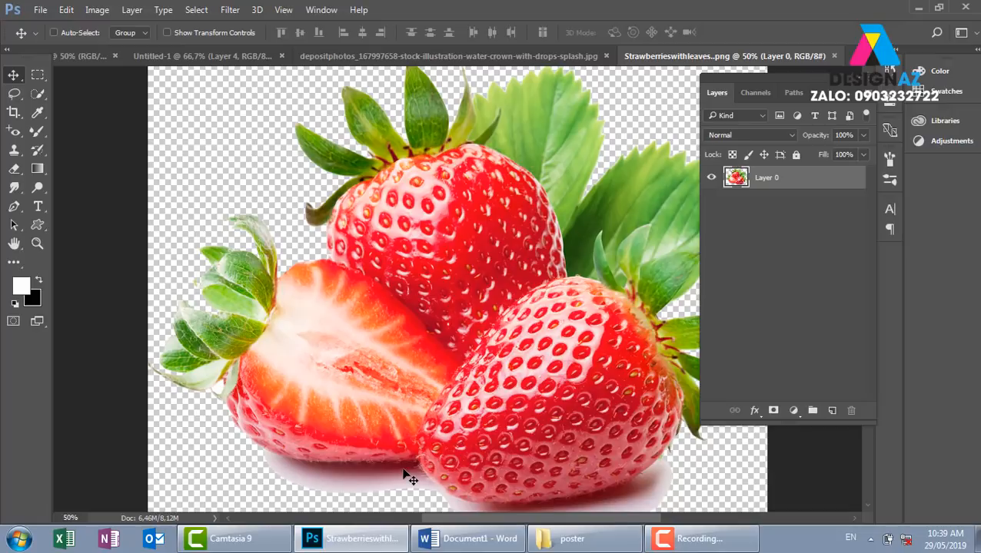
{"action": "key", "text": "ctrl+plus"}
{"action": "left_click_drag", "start_coordinate": [437, 446], "coordinate": [488, 243]}
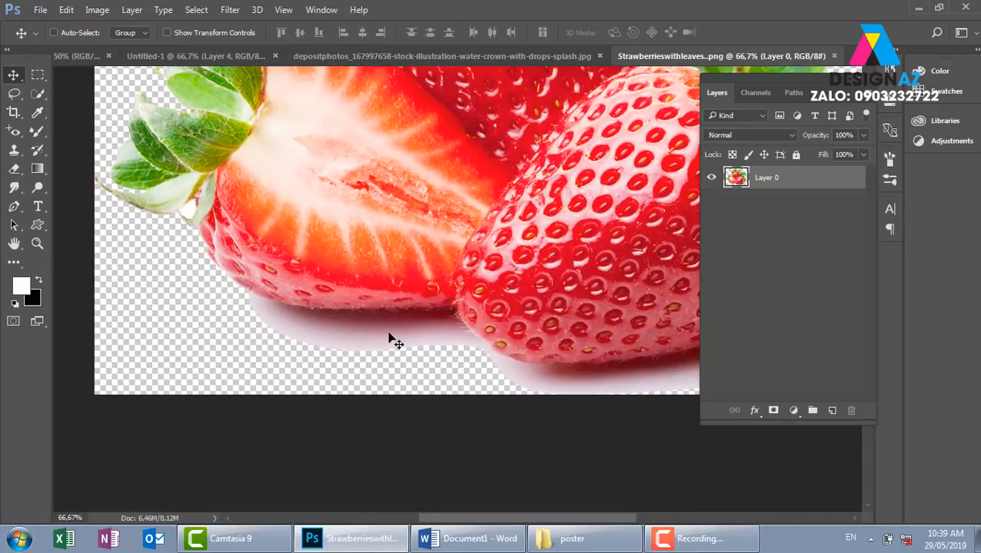
{"action": "key", "text": "p"}
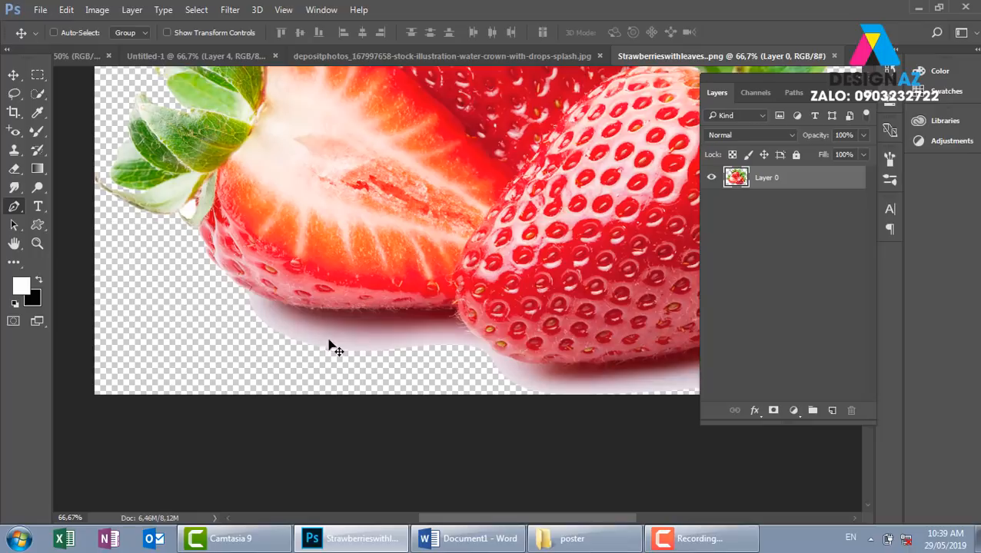
{"action": "left_click", "coordinate": [236, 285]}
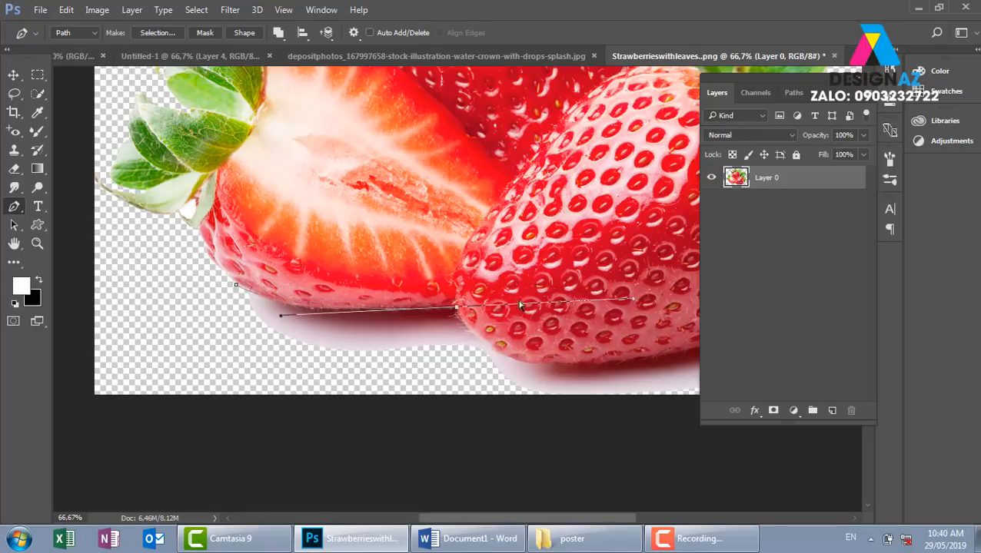
{"action": "left_click_drag", "start_coordinate": [435, 305], "coordinate": [463, 298]}
{"action": "left_click", "coordinate": [380, 310], "text": "alt"}
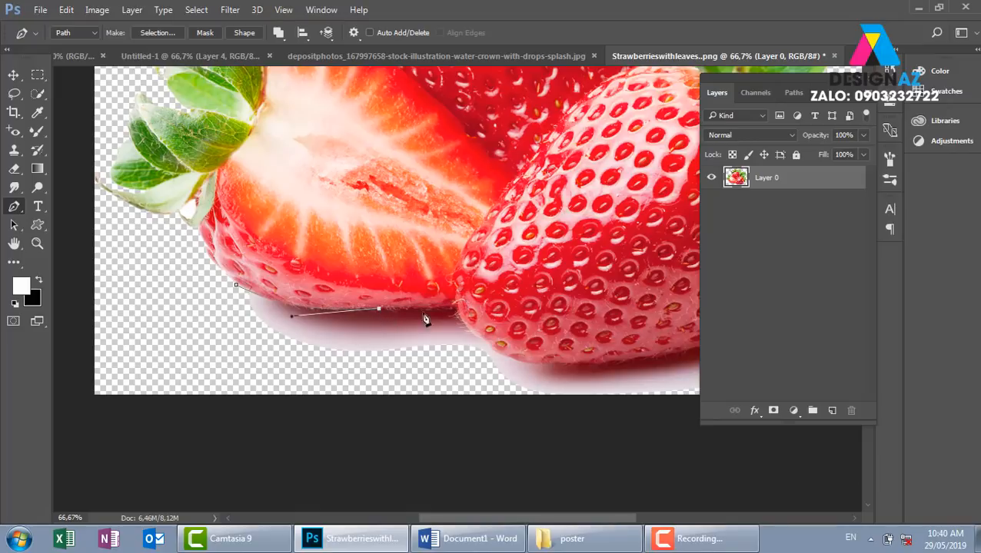
{"action": "left_click", "coordinate": [456, 304]}
- Continue the Pen path along the underside of the whole front strawberry to the outer end of its shadow
{"action": "left_click_drag", "start_coordinate": [566, 363], "coordinate": [667, 372]}
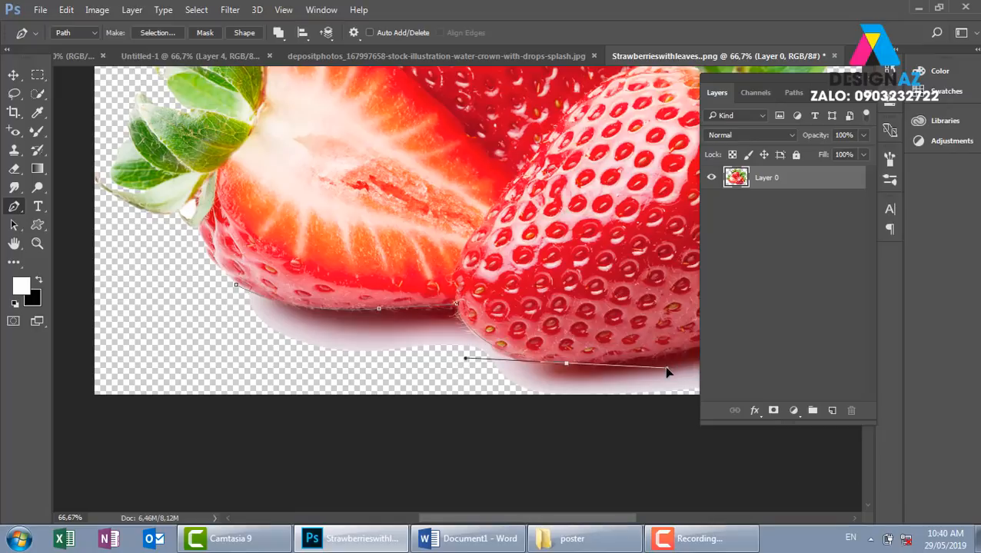
{"action": "left_click", "coordinate": [567, 364], "text": "alt"}
{"action": "left_click_drag", "start_coordinate": [626, 336], "coordinate": [295, 377]}
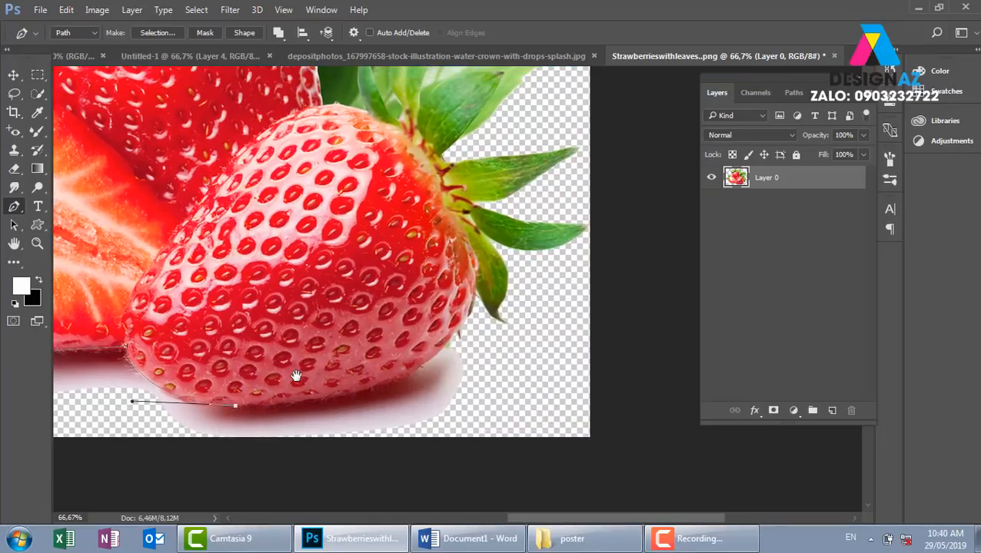
{"action": "left_click_drag", "start_coordinate": [453, 343], "coordinate": [508, 279]}
{"action": "left_click", "coordinate": [452, 341], "text": "alt"}
- Route the Pen path outside the pale shadow beneath the strawberries and close it at its starting point
{"action": "left_click", "coordinate": [489, 362]}
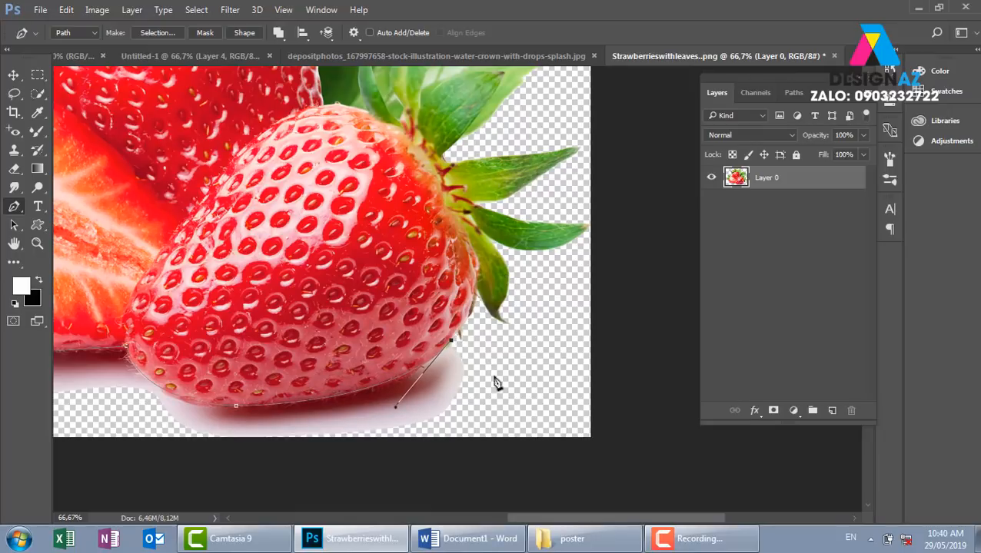
{"action": "left_click", "coordinate": [500, 388]}
{"action": "left_click", "coordinate": [497, 404]}
{"action": "left_click", "coordinate": [491, 425]}
{"action": "key", "text": "ctrl+minus"}
{"action": "key", "text": "ctrl+minus"}
{"action": "key", "text": "ctrl+minus"}
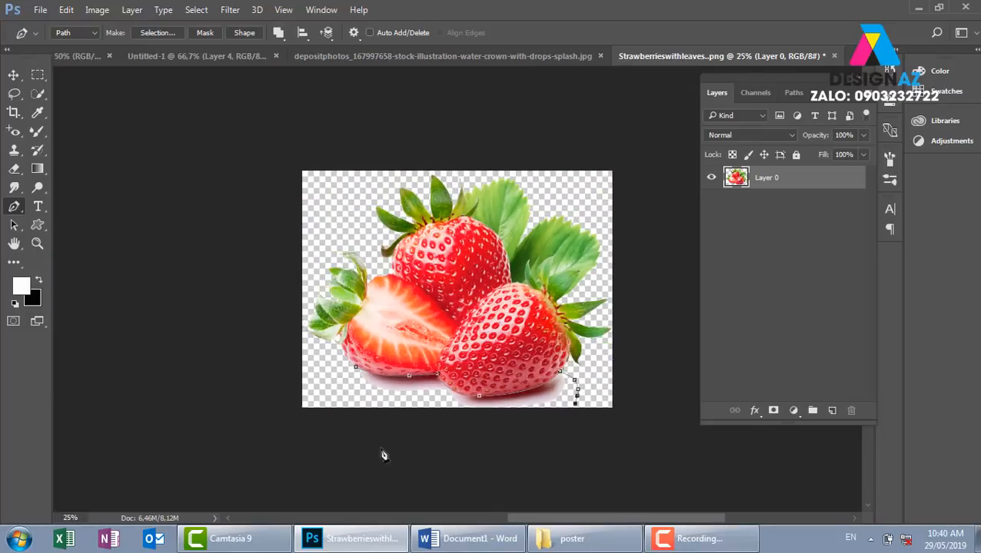
{"action": "left_click", "coordinate": [321, 423]}
{"action": "left_click_drag", "start_coordinate": [301, 396], "coordinate": [310, 389]}
{"action": "left_click", "coordinate": [357, 369]}
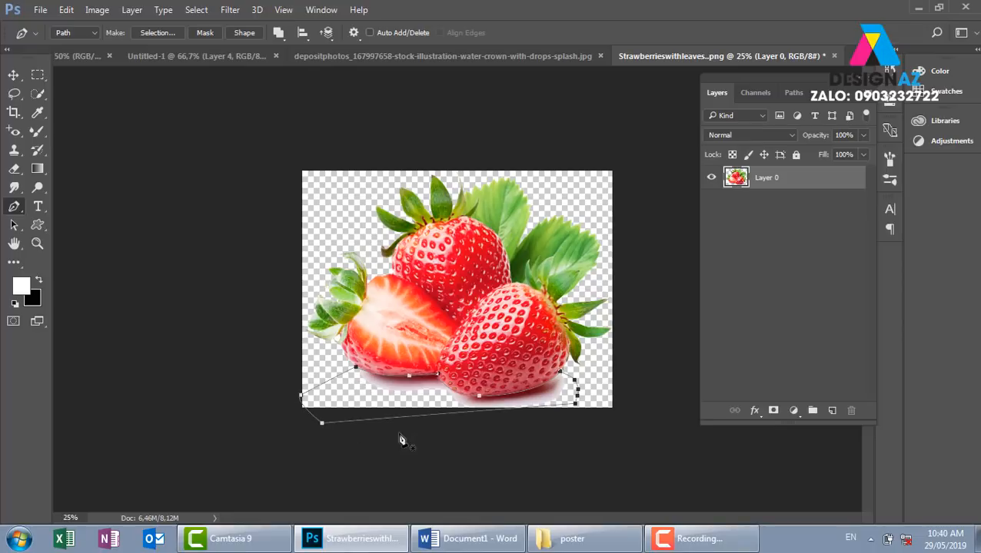
- Convert the closed path to a selection, delete the pale shadow inside it, and deselect
{"action": "key", "text": "ctrl+Return"}
{"action": "key", "text": "Delete"}
{"action": "key", "text": "v"}
{"action": "key", "text": "ctrl+d"}
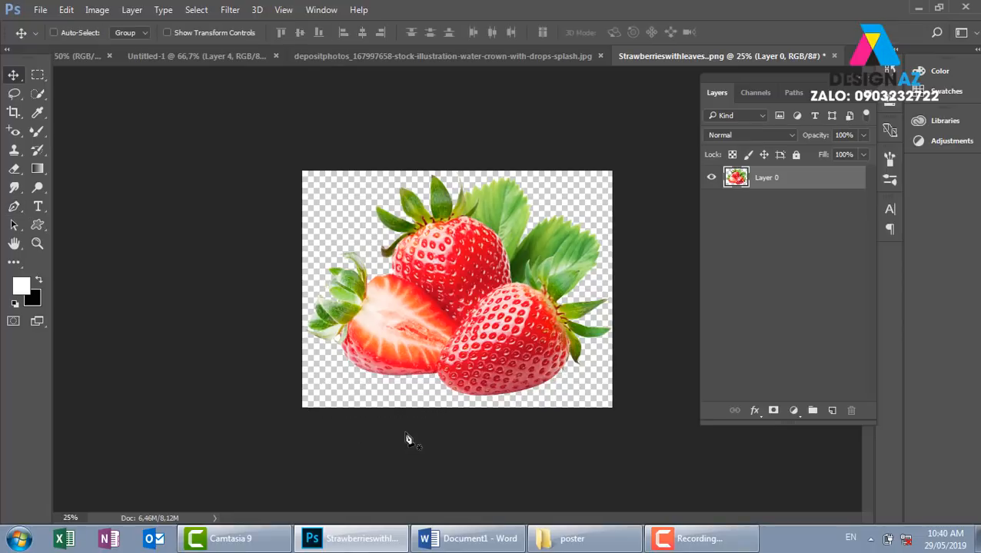
- Copy the cut-out strawberries into the yogurt poster document and scale them down to about 19%
{"action": "mouse_move", "coordinate": [433, 375]}
{"action": "left_mouse_down"}
{"action": "mouse_move", "coordinate": [540, 290]}
{"action": "mouse_move", "coordinate": [405, 193]}
{"action": "mouse_move", "coordinate": [233, 110]}
{"action": "mouse_move", "coordinate": [193, 63]}
{"action": "mouse_move", "coordinate": [438, 373]}
{"action": "mouse_move", "coordinate": [433, 367]}
{"action": "left_mouse_up"}
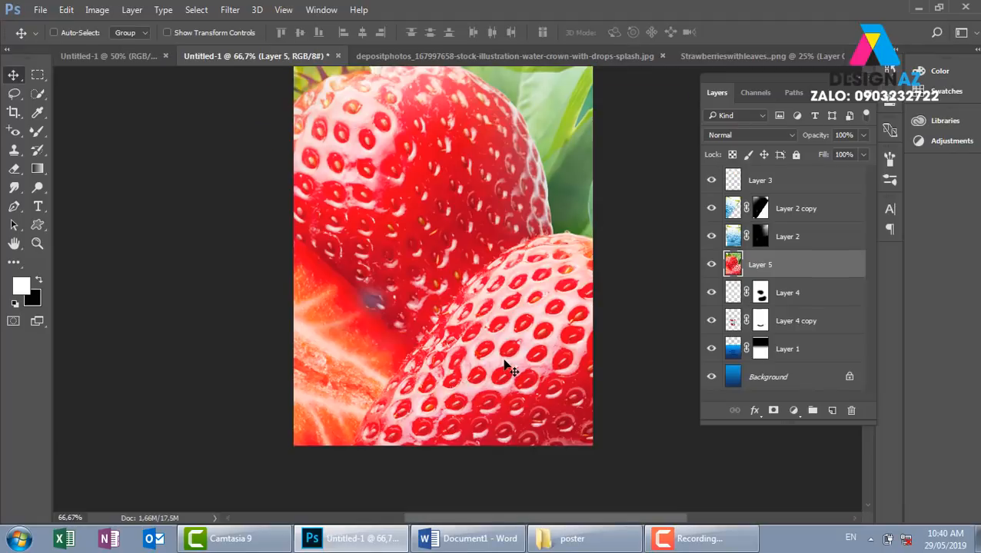
{"action": "key", "text": "ctrl+minus"}
{"action": "key", "text": "ctrl+minus"}
{"action": "key", "text": "ctrl+t"}
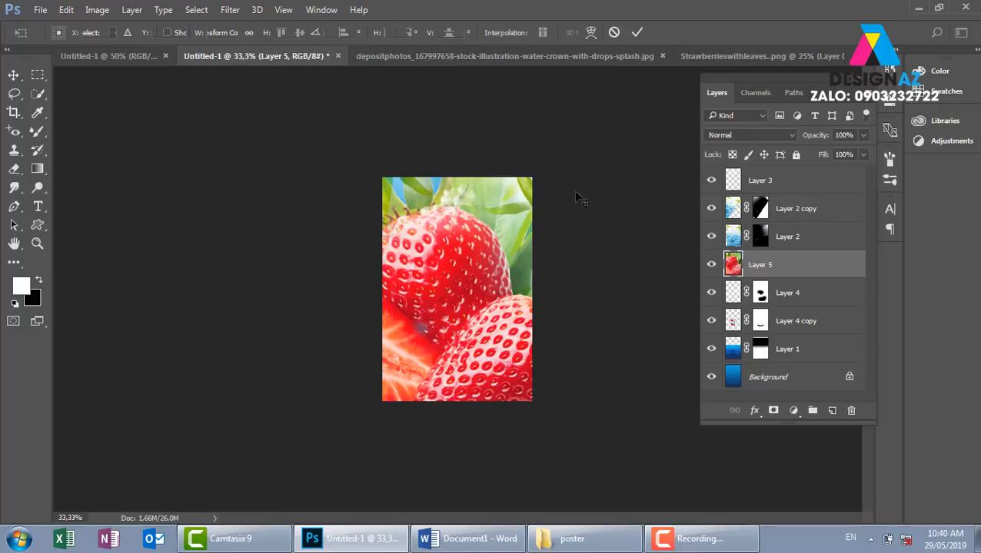
{"action": "left_click_drag", "start_coordinate": [641, 148], "coordinate": [466, 256]}
{"action": "key", "text": "ctrl+plus"}
{"action": "key", "text": "ctrl+plus"}
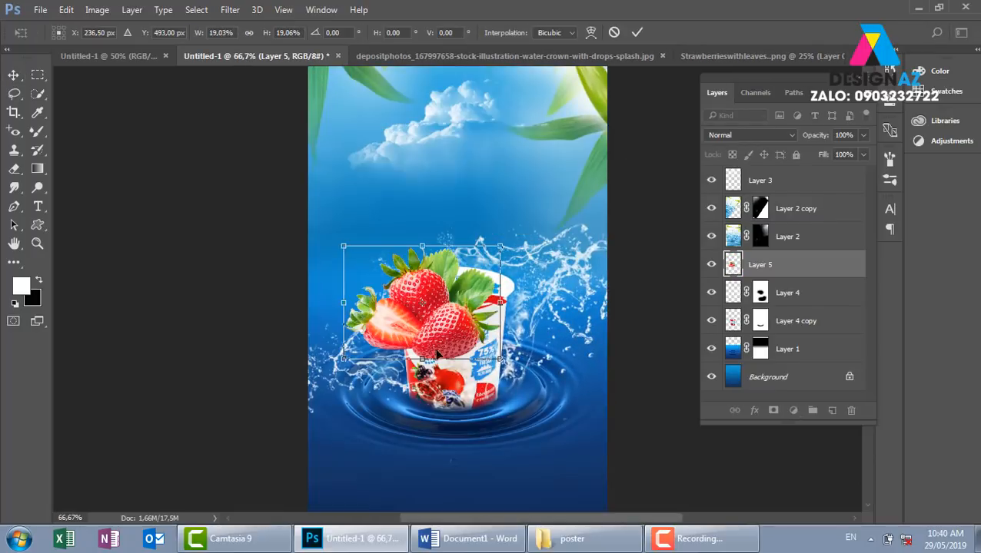
- Scale the strawberries down further to about 12.7% and place them in front of the cup's lower left side
{"action": "left_click_drag", "start_coordinate": [437, 353], "coordinate": [422, 447]}
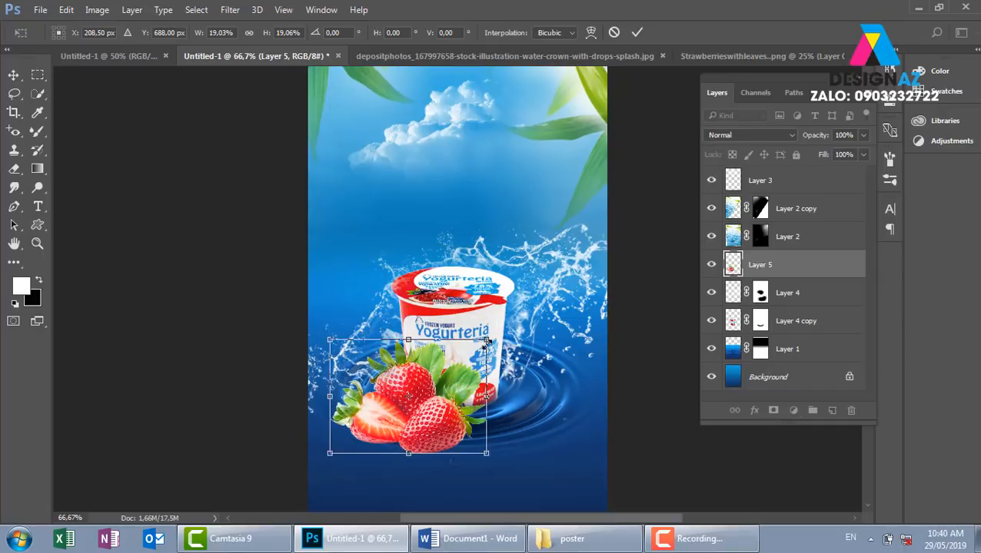
{"action": "left_click_drag", "start_coordinate": [486, 341], "coordinate": [458, 356]}
{"action": "left_click_drag", "start_coordinate": [399, 420], "coordinate": [394, 429]}
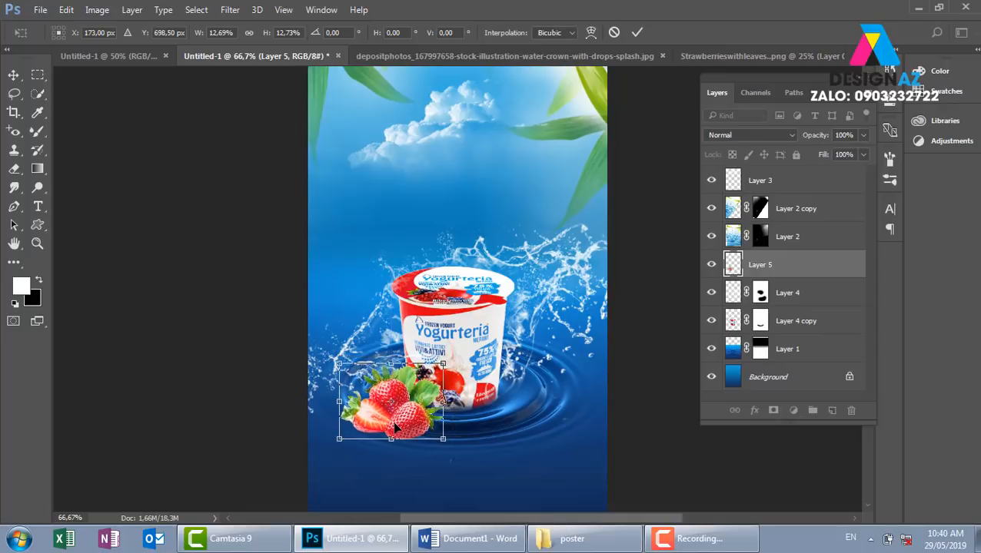
{"action": "key", "text": "Return"}
{"action": "key", "text": "ctrl+plus"}
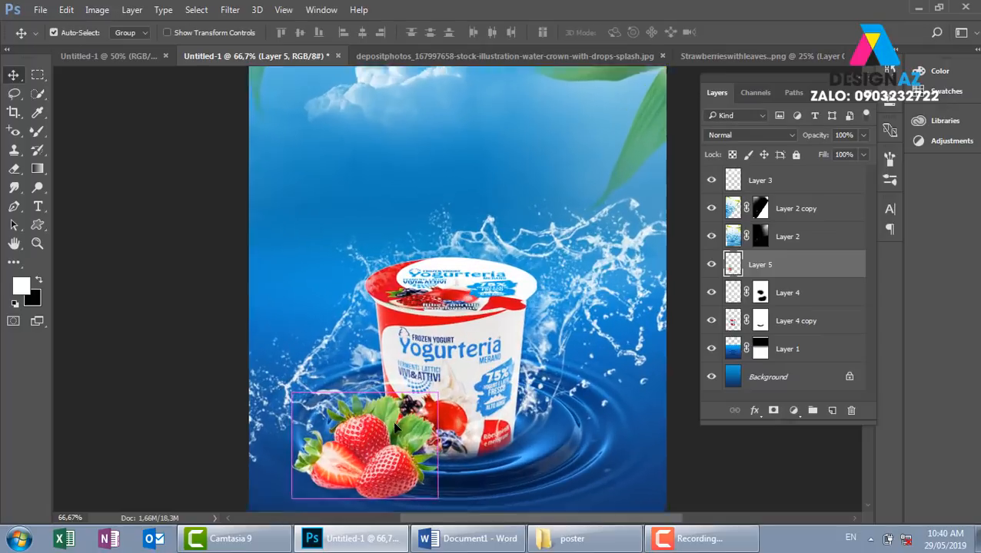
{"action": "left_click_drag", "start_coordinate": [462, 456], "coordinate": [457, 373]}
{"action": "left_click_drag", "start_coordinate": [368, 403], "coordinate": [382, 409]}
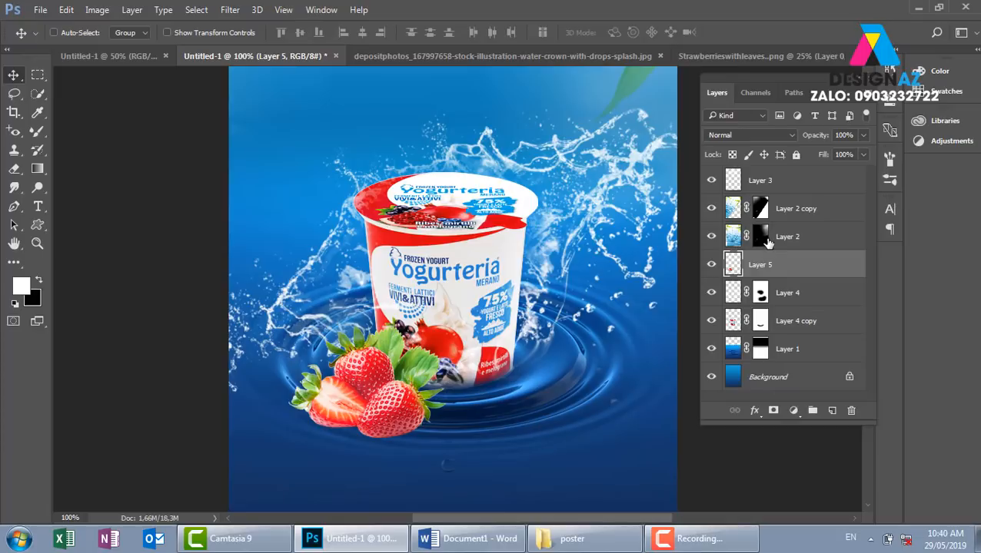
- Load the strawberries layer's outline as a selection and feather it by 10 pixels
{"action": "left_click", "coordinate": [732, 264], "text": "ctrl"}
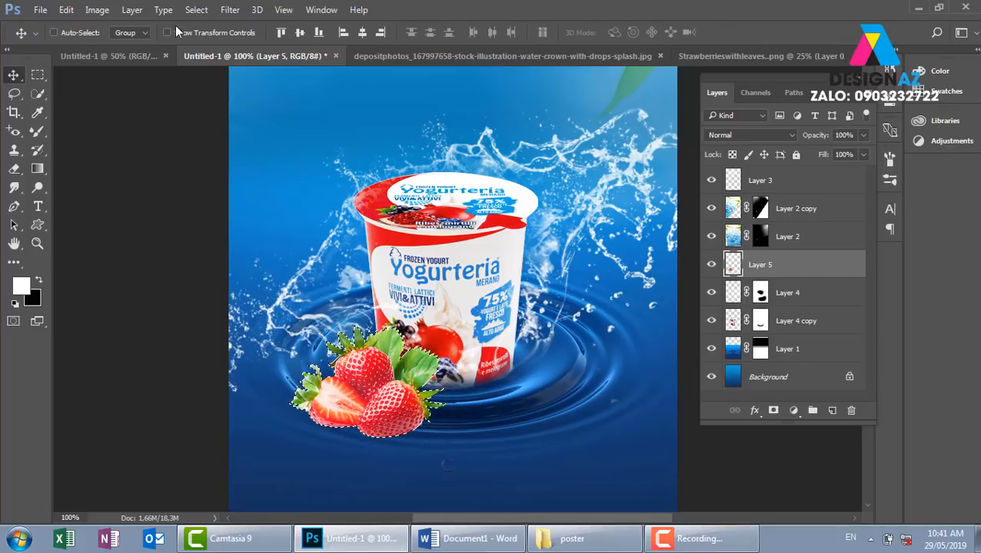
{"action": "left_click", "coordinate": [197, 10]}
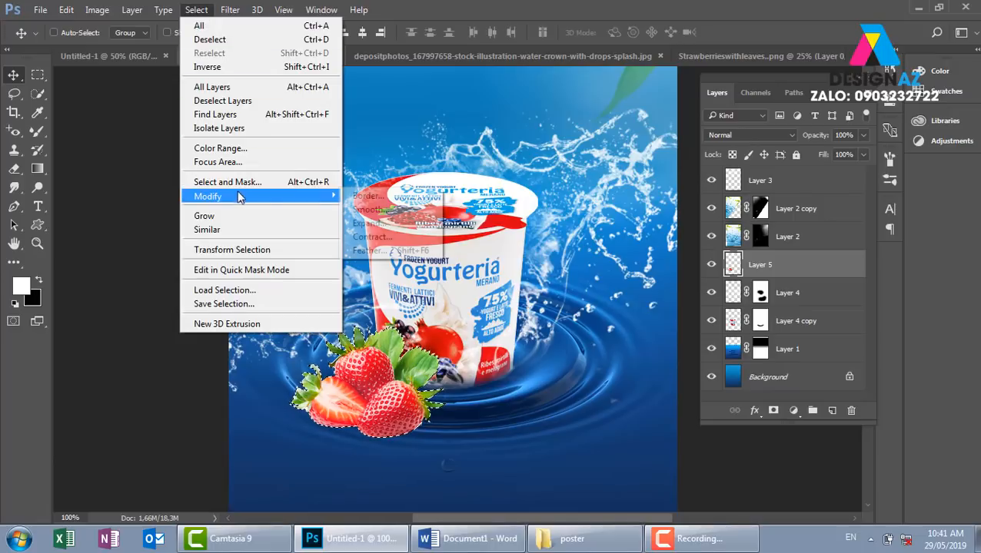
{"action": "mouse_move", "coordinate": [240, 197]}
{"action": "left_click", "coordinate": [408, 251]}
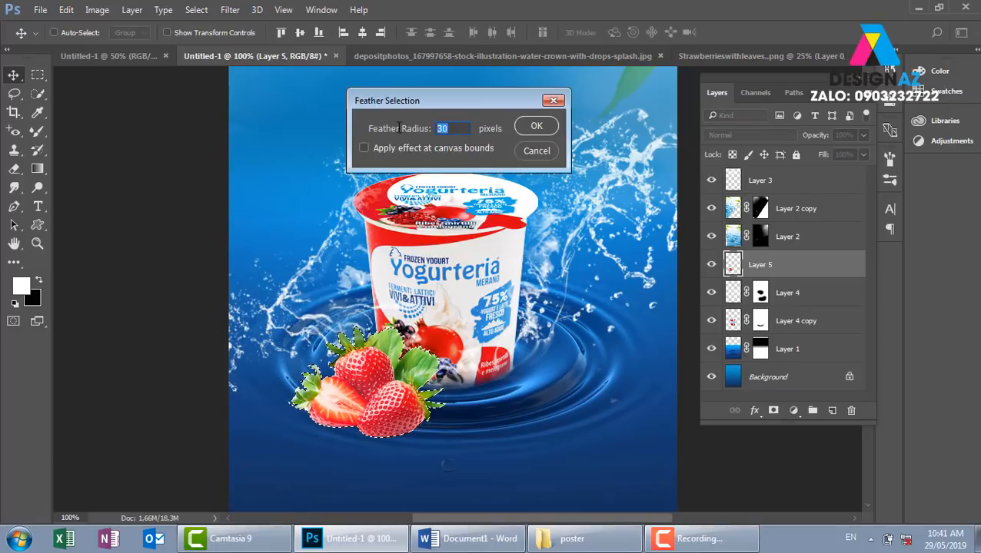
{"action": "type", "text": "10"}
{"action": "key", "text": "Return"}
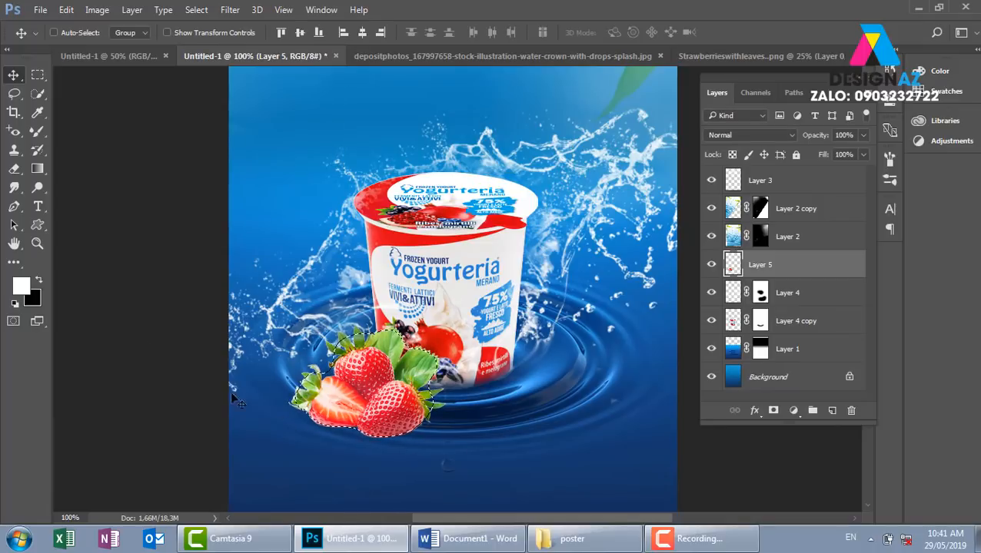
{"action": "left_click", "coordinate": [33, 303]}
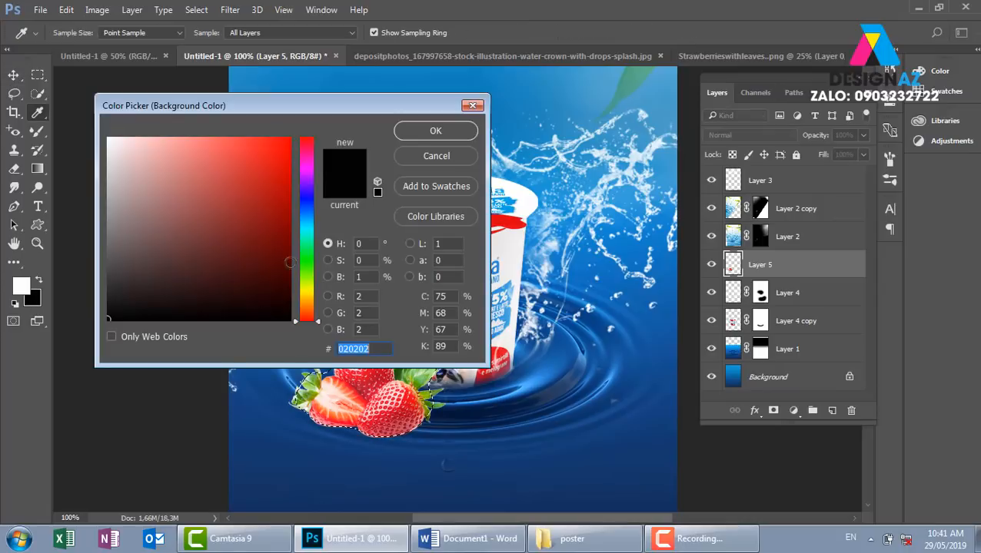
{"action": "left_click_drag", "start_coordinate": [307, 216], "coordinate": [305, 207]}
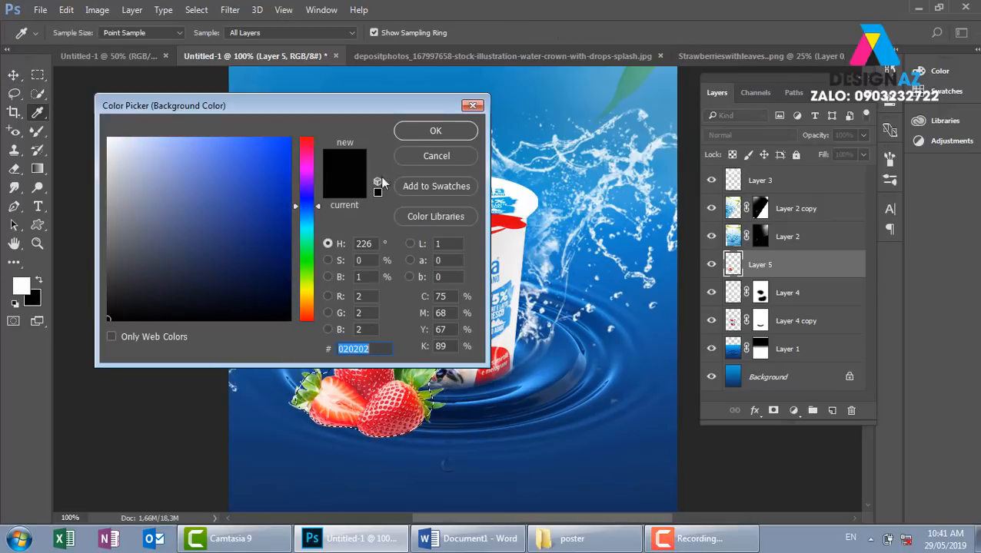
{"action": "left_click", "coordinate": [472, 106]}
- Sample dark blue from the water ripples near the cup and fill the feathered selection with it on a new layer
{"action": "key", "text": "i"}
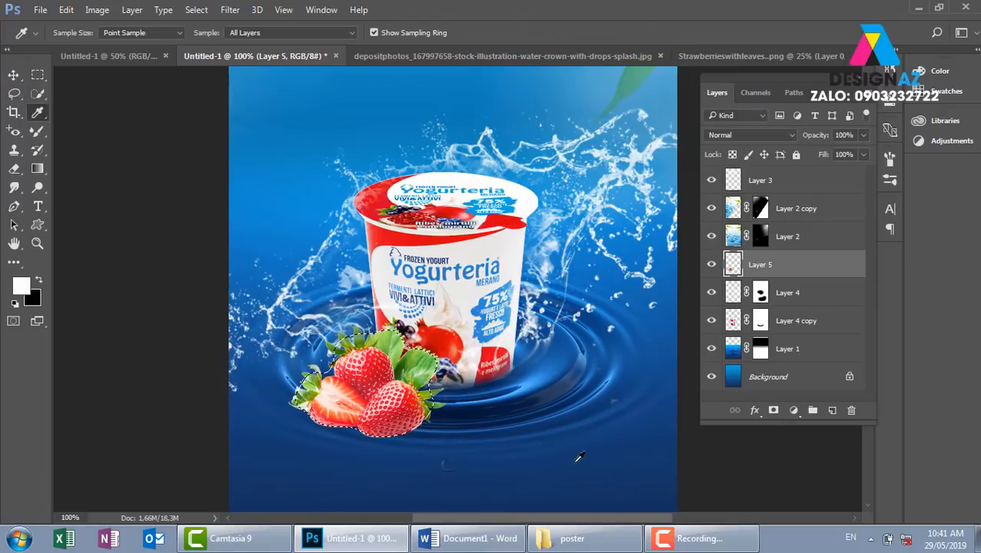
{"action": "left_click", "coordinate": [508, 401]}
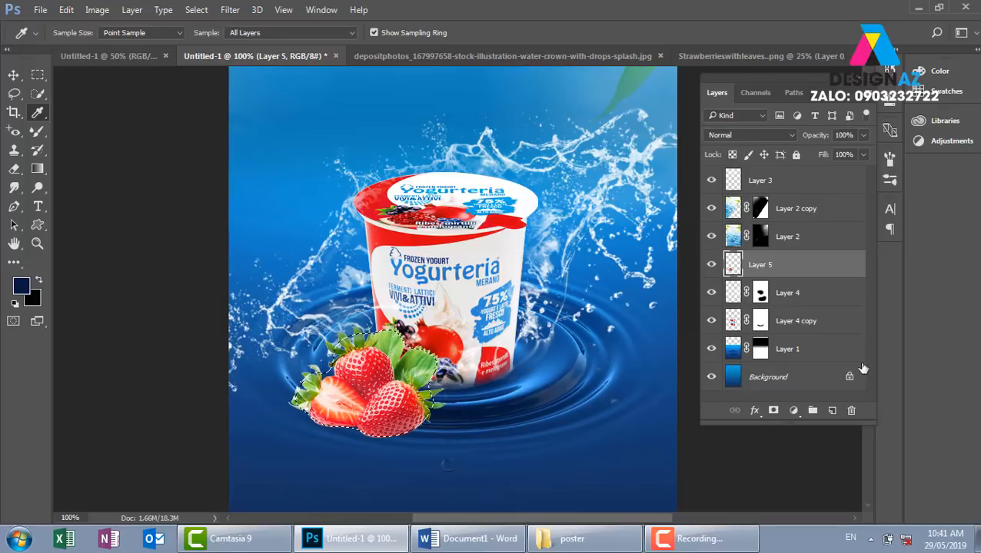
{"action": "left_click", "coordinate": [832, 410]}
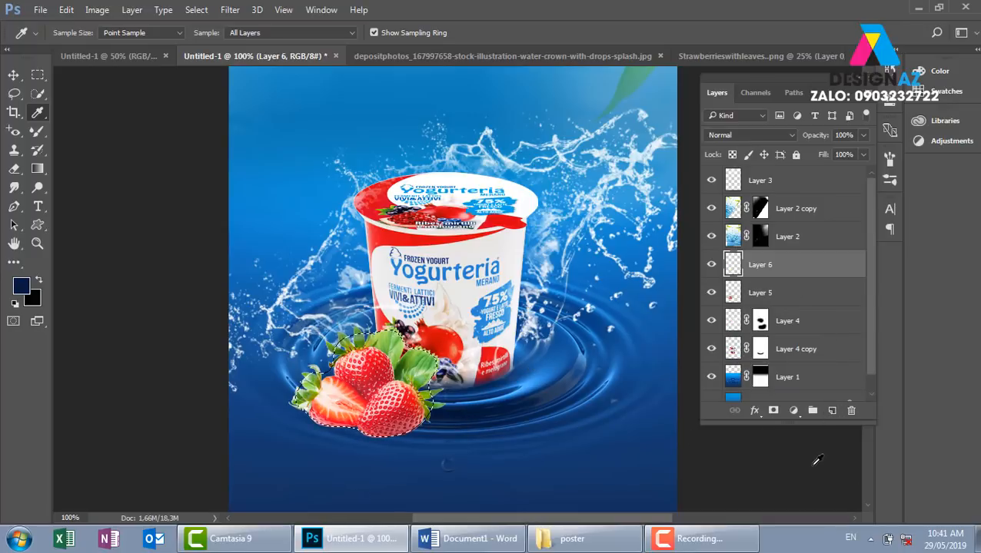
{"action": "key", "text": "alt+BackSpace"}
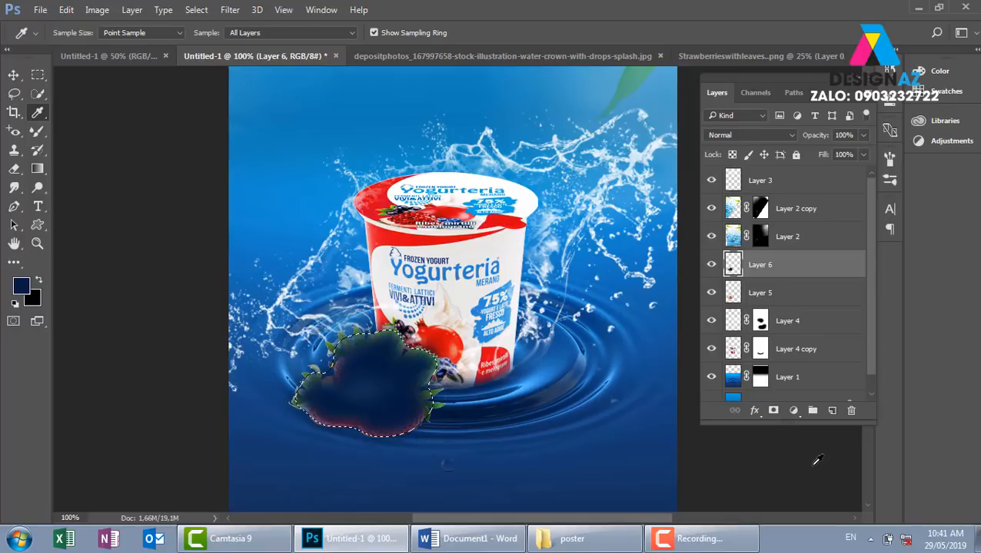
- Deselect and move the dark blue shadow layer beneath the strawberries layer
{"action": "key", "text": "v"}
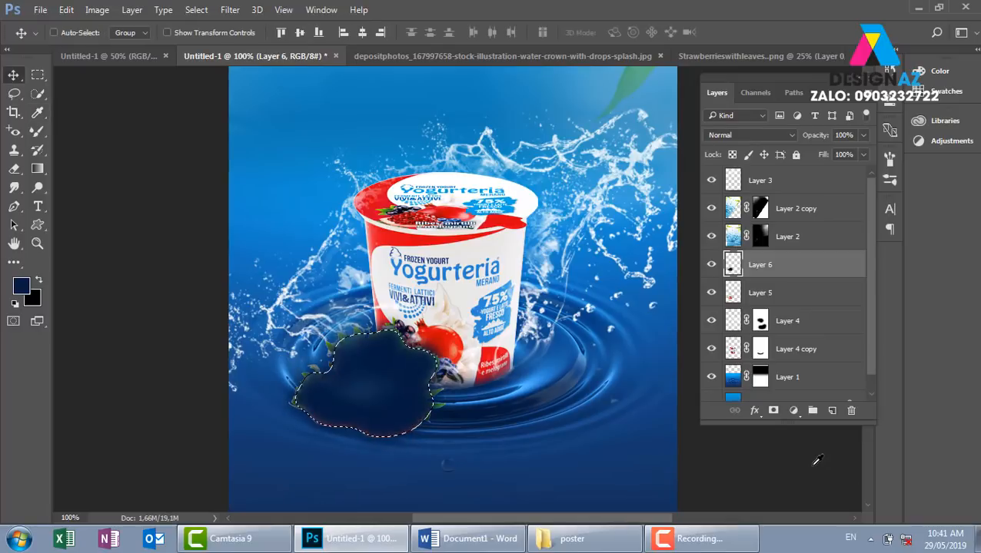
{"action": "key", "text": "ctrl+d"}
{"action": "left_click_drag", "start_coordinate": [401, 420], "coordinate": [450, 444]}
{"action": "key", "text": "ctrl+z"}
{"action": "key", "text": "ctrl+bracketleft"}
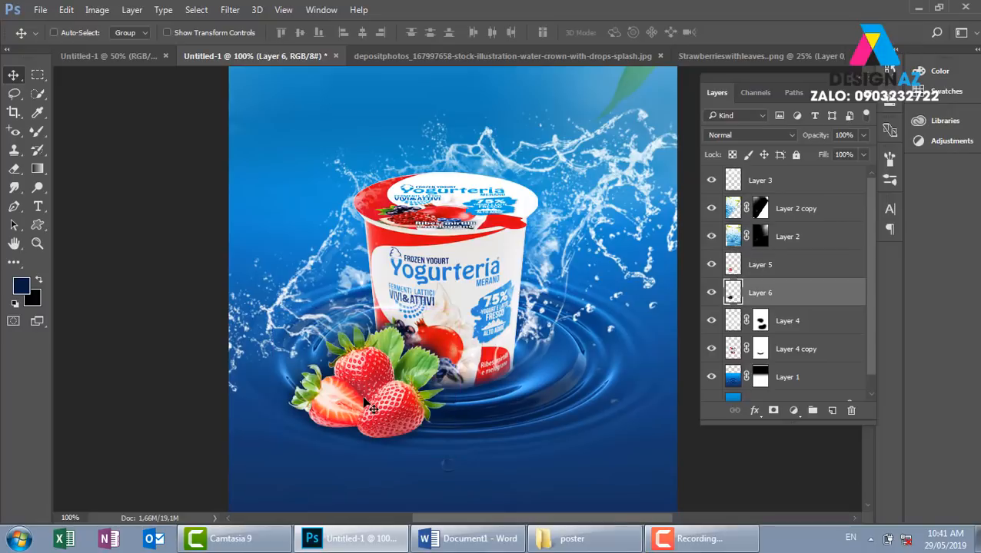
- Squash the dark blue shadow vertically from above and reposition it just beneath the bases of the front strawberries
{"action": "left_click_drag", "start_coordinate": [350, 470], "coordinate": [192, 451]}
{"action": "key", "text": "ctrl+z"}
{"action": "key", "text": "ctrl+t"}
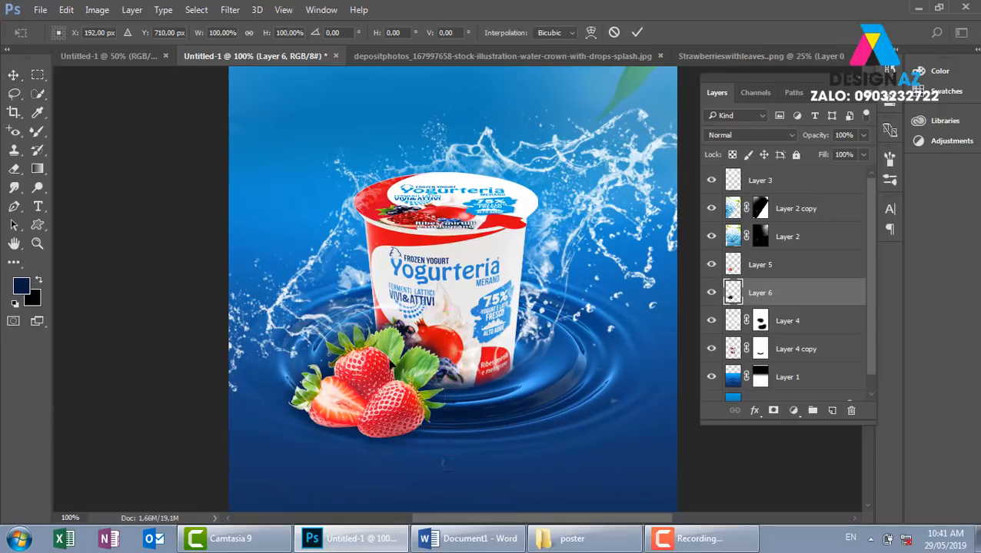
{"action": "left_click_drag", "start_coordinate": [368, 311], "coordinate": [368, 394]}
{"action": "left_click_drag", "start_coordinate": [399, 449], "coordinate": [407, 439]}
{"action": "key", "text": "Return"}
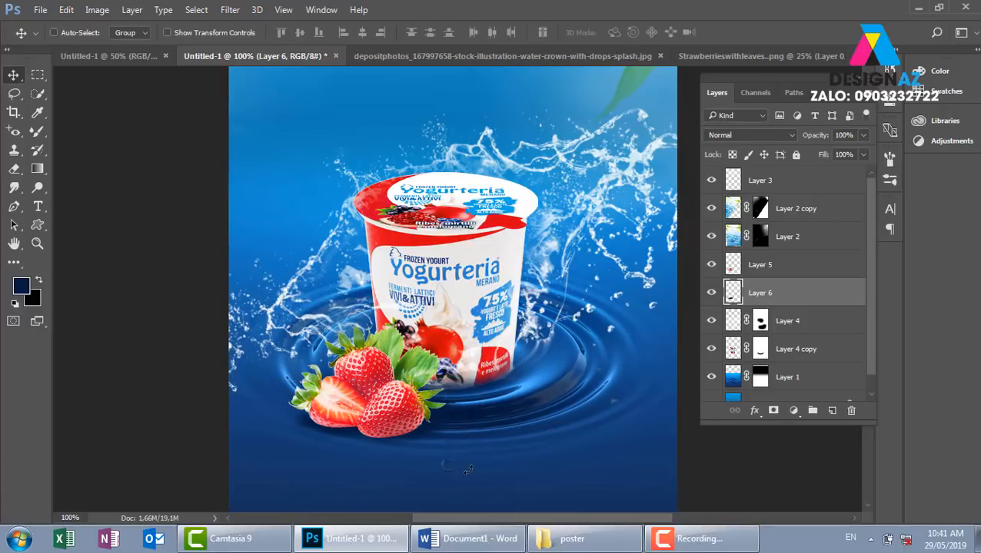
- Select the strawberries layer and darken the pale undersides of the front strawberries with the Burn tool
{"action": "key", "text": "ctrl+plus"}
{"action": "key", "text": "ctrl+plus"}
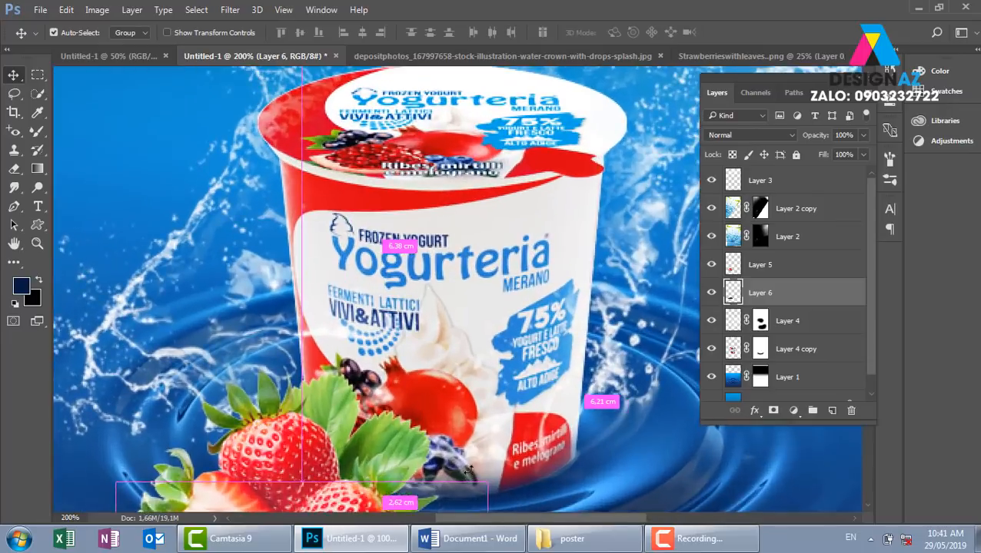
{"action": "left_click_drag", "start_coordinate": [373, 392], "coordinate": [526, 93]}
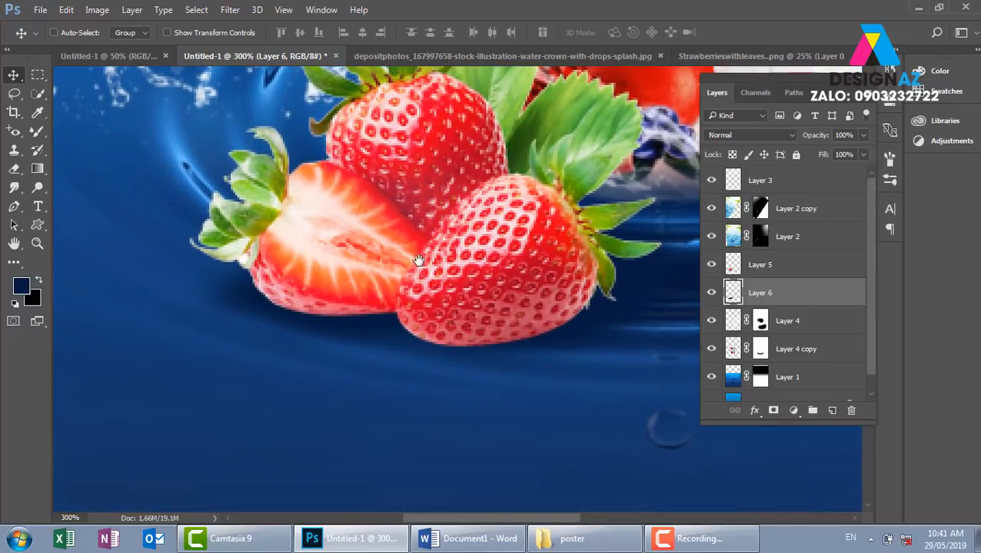
{"action": "right_click", "coordinate": [486, 298]}
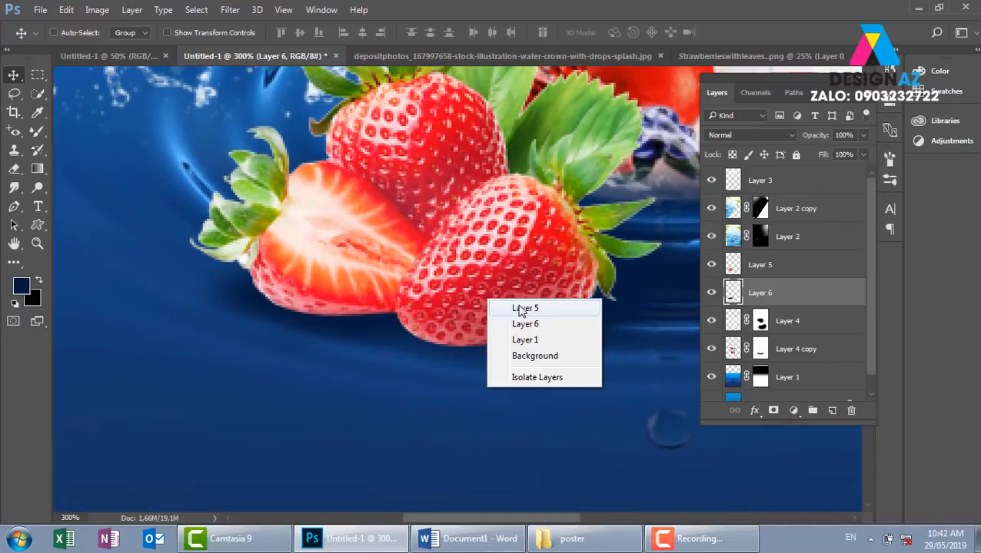
{"action": "left_click", "coordinate": [522, 308]}
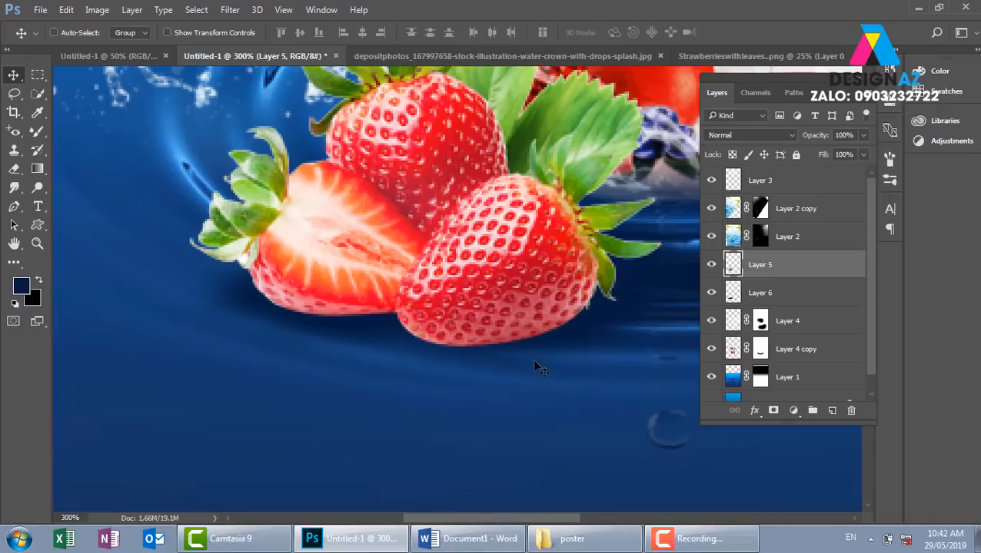
{"action": "right_click", "coordinate": [522, 277]}
{"action": "left_click", "coordinate": [561, 286]}
{"action": "left_click_drag", "start_coordinate": [495, 282], "coordinate": [513, 283]}
{"action": "key", "text": "ctrl+z"}
{"action": "left_click", "coordinate": [43, 188]}
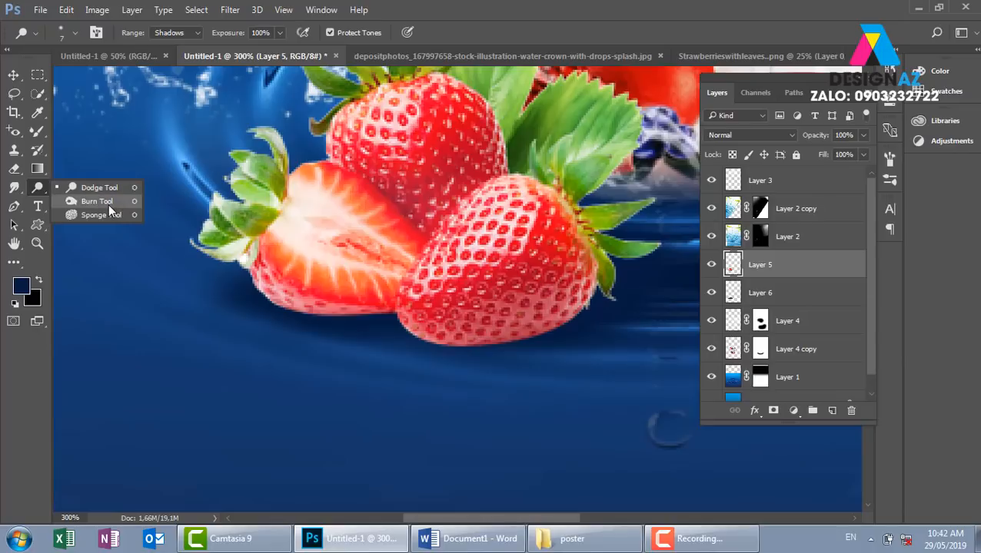
{"action": "left_click", "coordinate": [96, 201]}
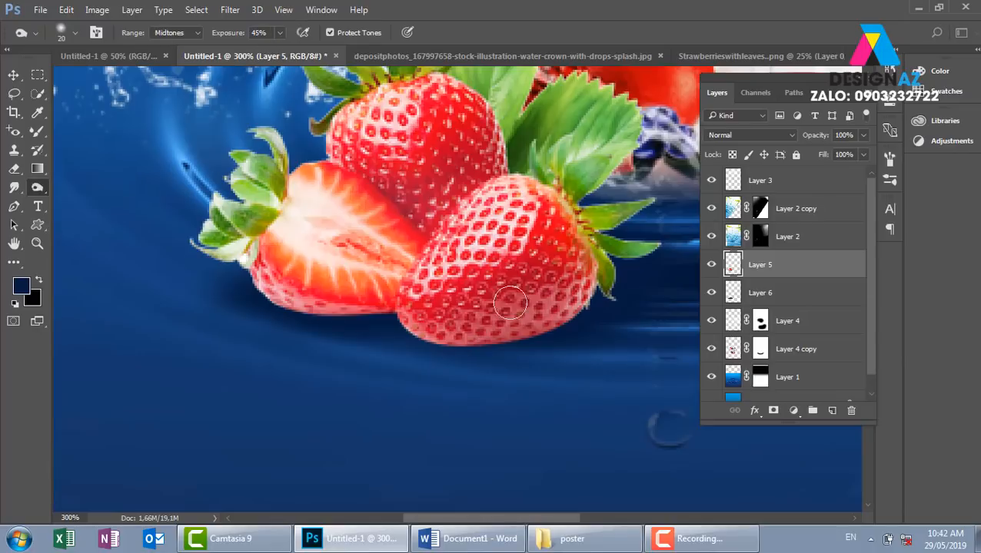
{"action": "left_click_drag", "start_coordinate": [538, 294], "coordinate": [415, 325]}
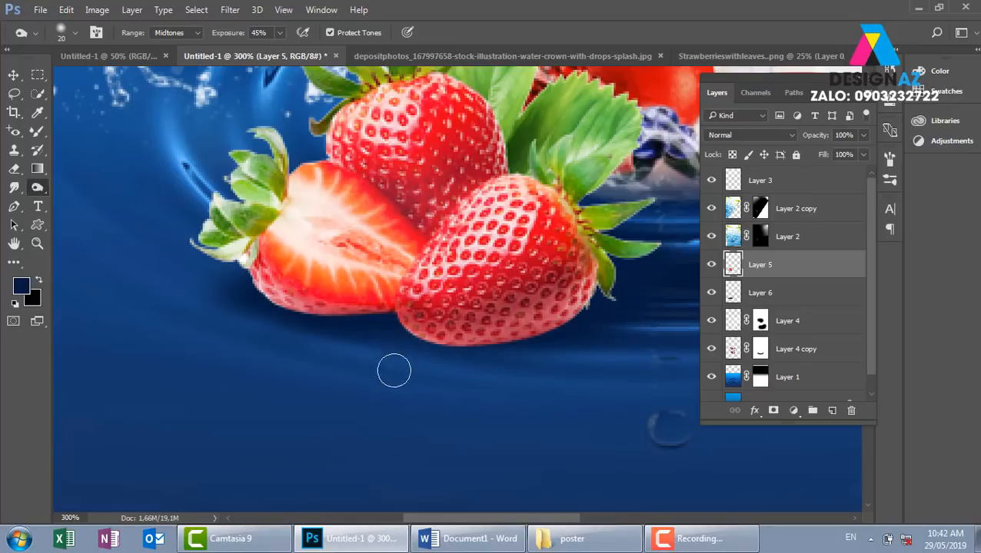
{"action": "right_click", "coordinate": [37, 188]}
{"action": "left_click", "coordinate": [83, 186]}
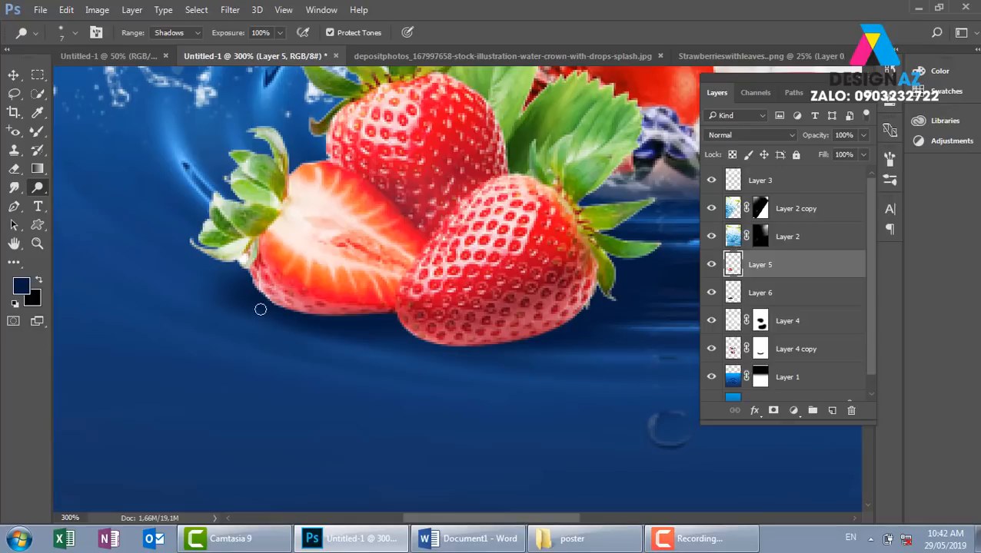
{"action": "left_click", "coordinate": [14, 75]}
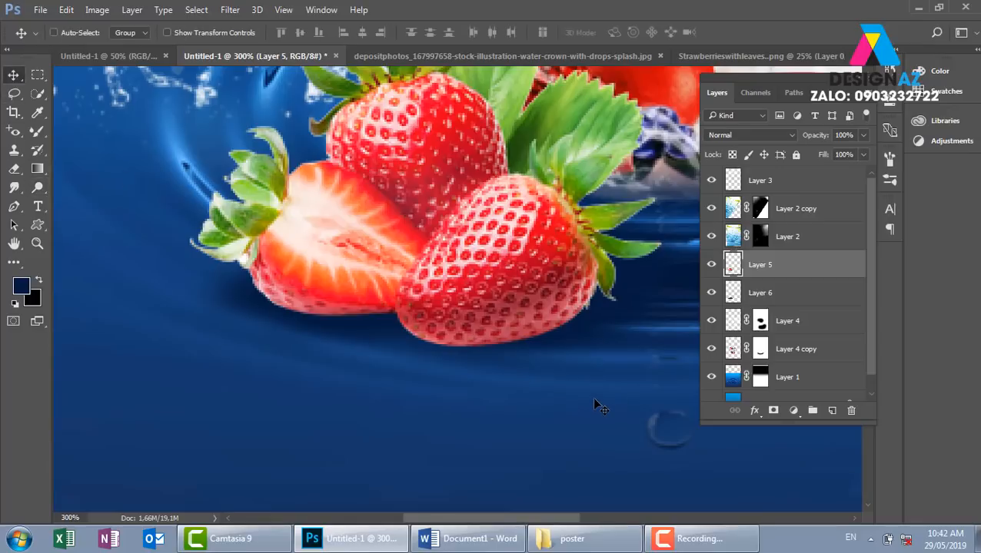
{"action": "key", "text": "ctrl+minus"}
{"action": "key", "text": "ctrl+minus"}
{"action": "key", "text": "ctrl+minus"}
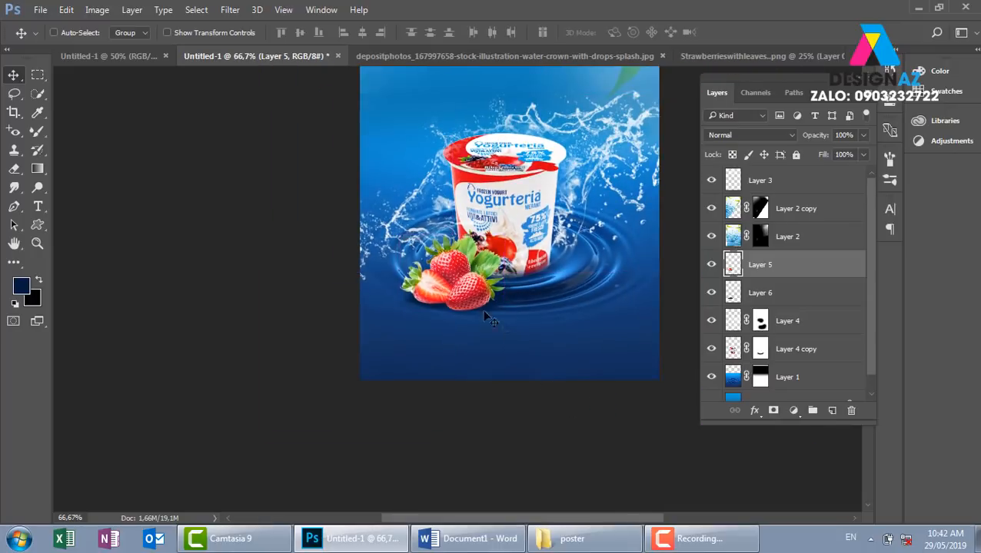
{"action": "right_click", "coordinate": [452, 266]}
{"action": "left_click", "coordinate": [504, 347]}
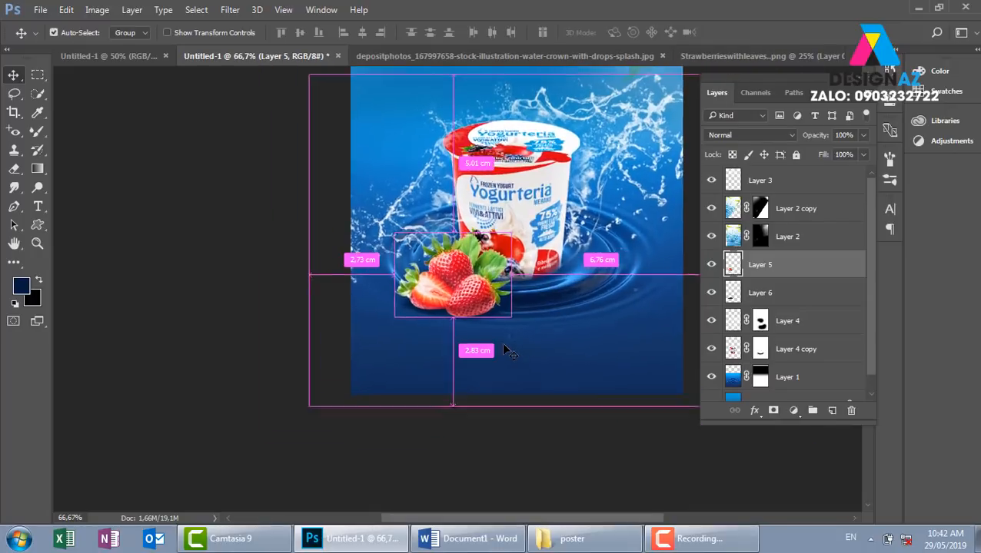
- Duplicate the strawberries layer, set the copy's blend mode to Soft Light, and compare it with the copy hidden and shown
{"action": "key", "text": "ctrl+plus"}
{"action": "key", "text": "ctrl+j"}
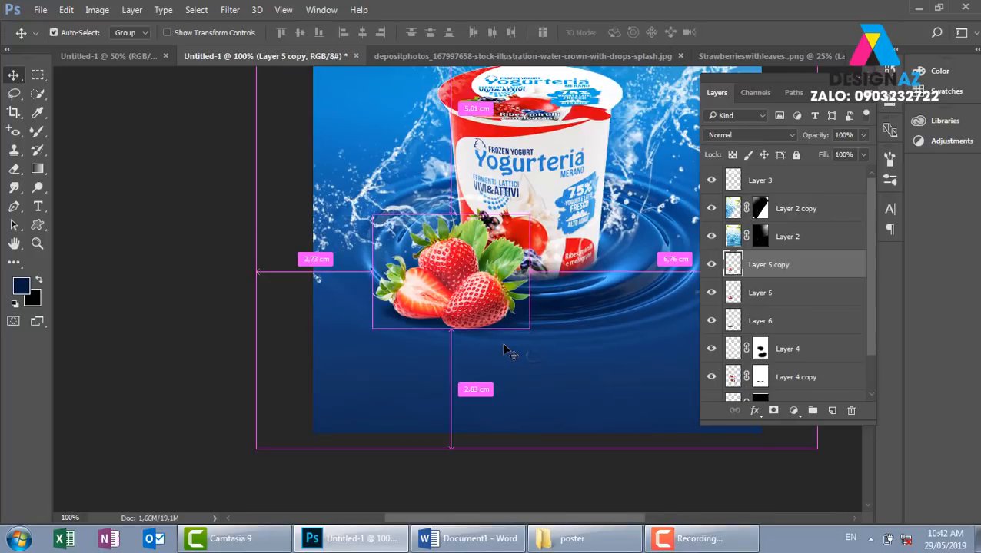
{"action": "left_click", "coordinate": [765, 137]}
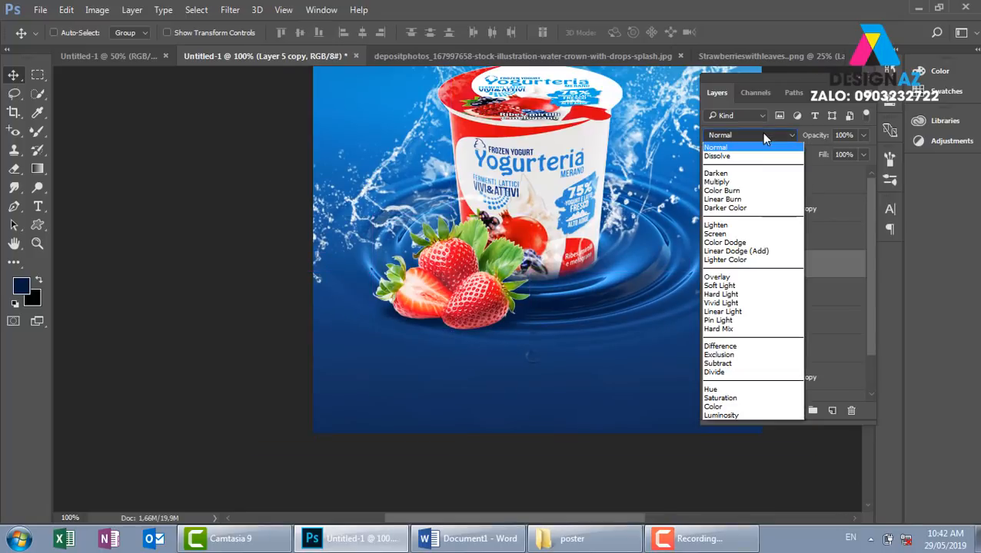
{"action": "left_click", "coordinate": [744, 286]}
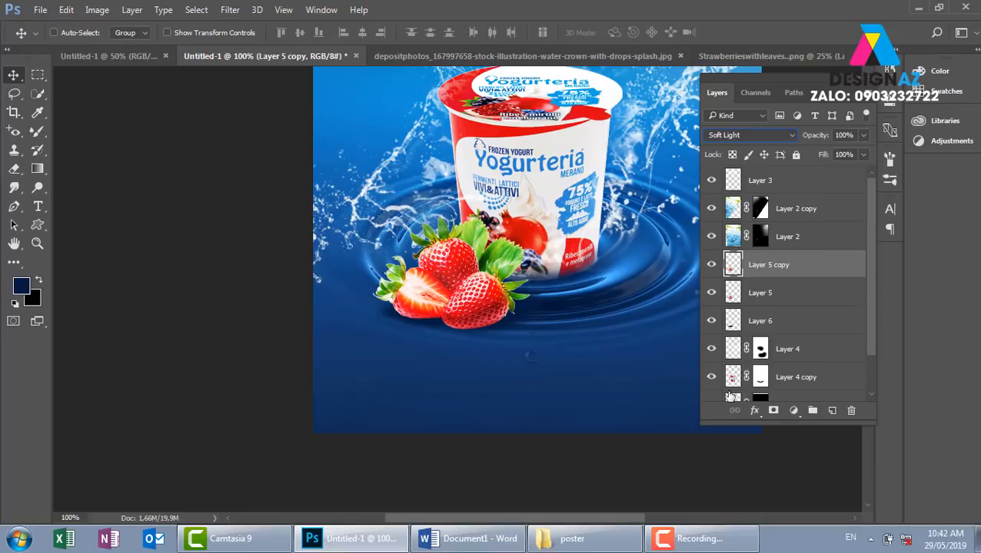
{"action": "left_click", "coordinate": [711, 266]}
{"action": "left_click", "coordinate": [712, 266]}
- Select a rectangular area in the poster's lower-right corner with the Rectangular Marquee and add a new layer for it
{"action": "left_click_drag", "start_coordinate": [609, 270], "coordinate": [528, 265]}
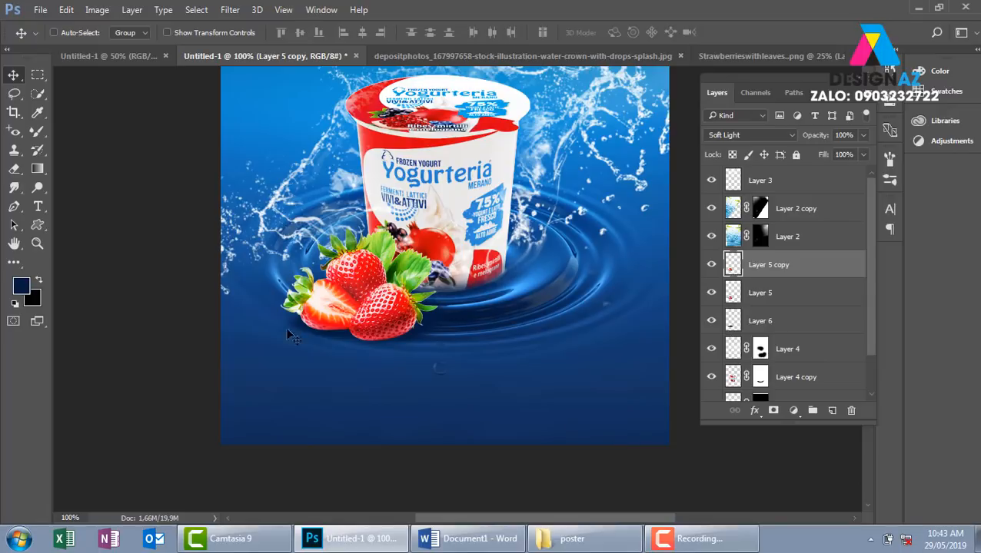
{"action": "left_click", "coordinate": [38, 75]}
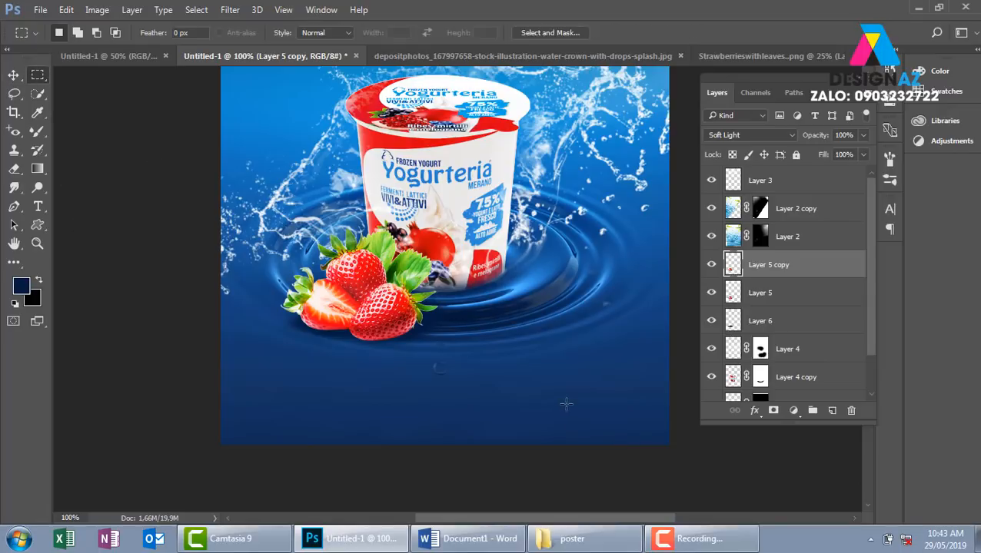
{"action": "left_click_drag", "start_coordinate": [482, 367], "coordinate": [690, 451]}
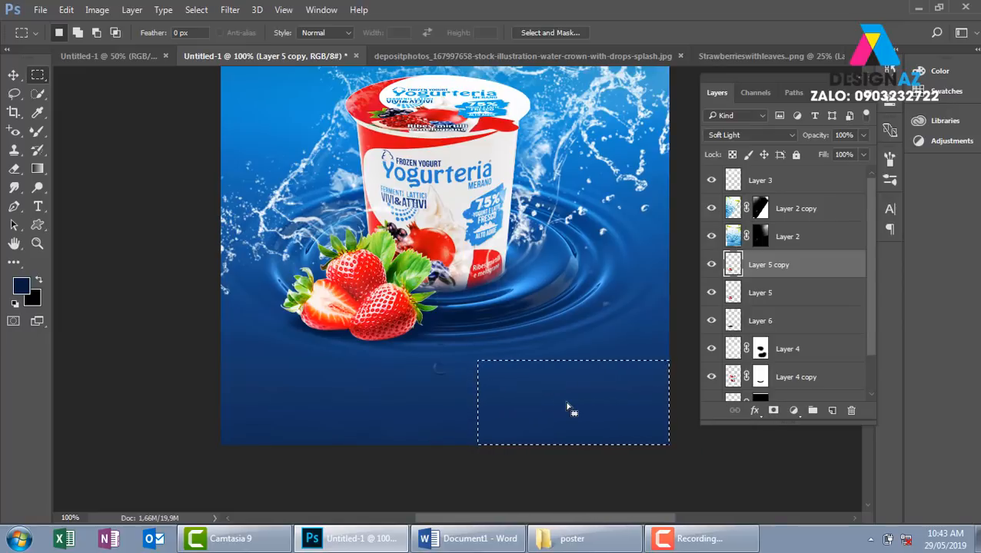
{"action": "key", "text": "ctrl+shift+alt+n"}
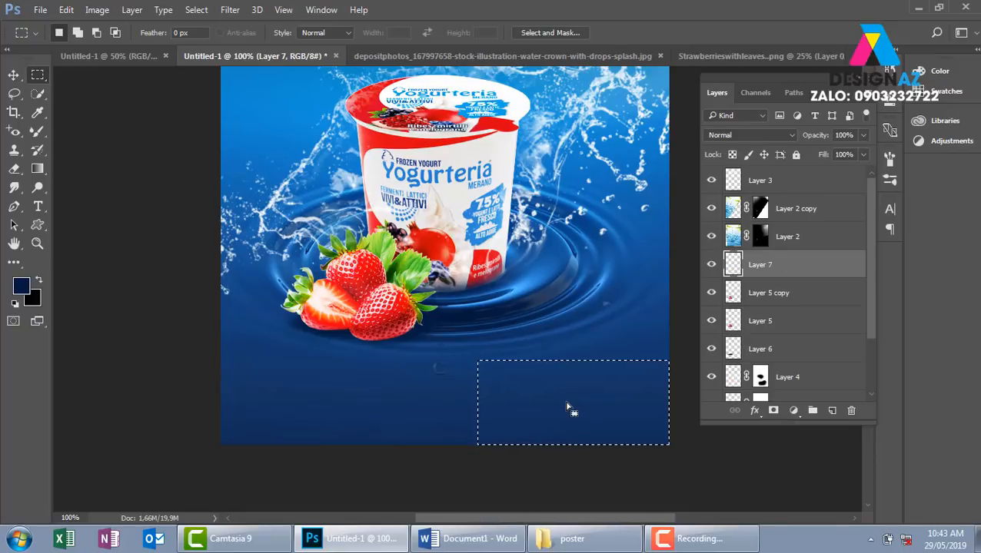
- Set the foreground color to light blue e5efff and fill the rectangular selection with it
{"action": "left_click", "coordinate": [26, 288]}
{"action": "left_click_drag", "start_coordinate": [139, 165], "coordinate": [144, 134]}
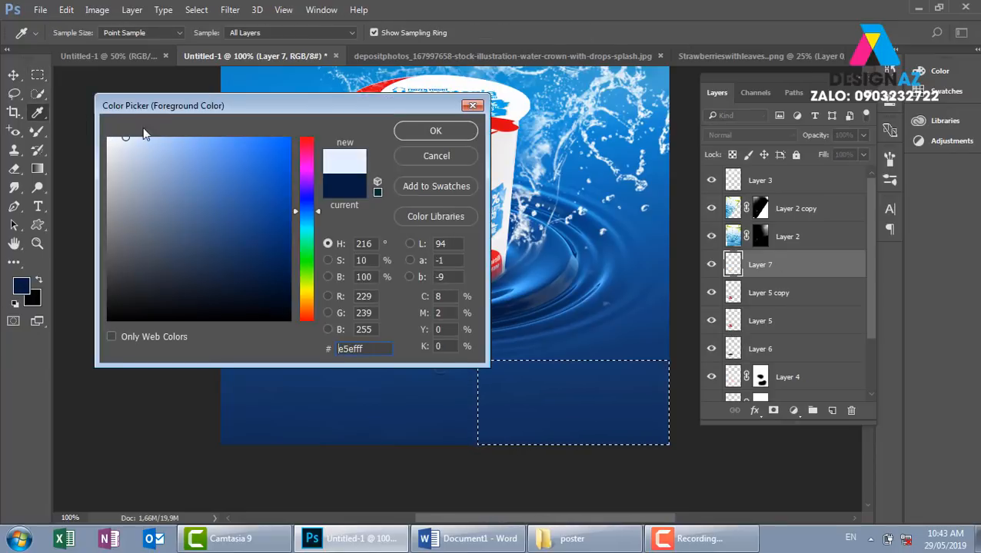
{"action": "left_click", "coordinate": [431, 131]}
{"action": "key", "text": "alt+BackSpace"}
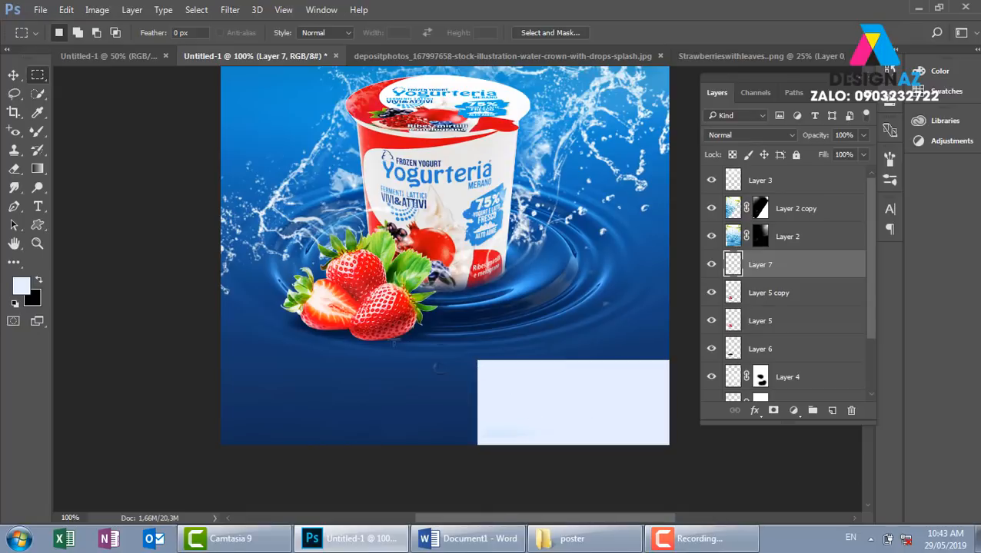
- Transform the light blue rectangle by moving its upper-left corner inward so that its left side slants
{"action": "left_click", "coordinate": [14, 74]}
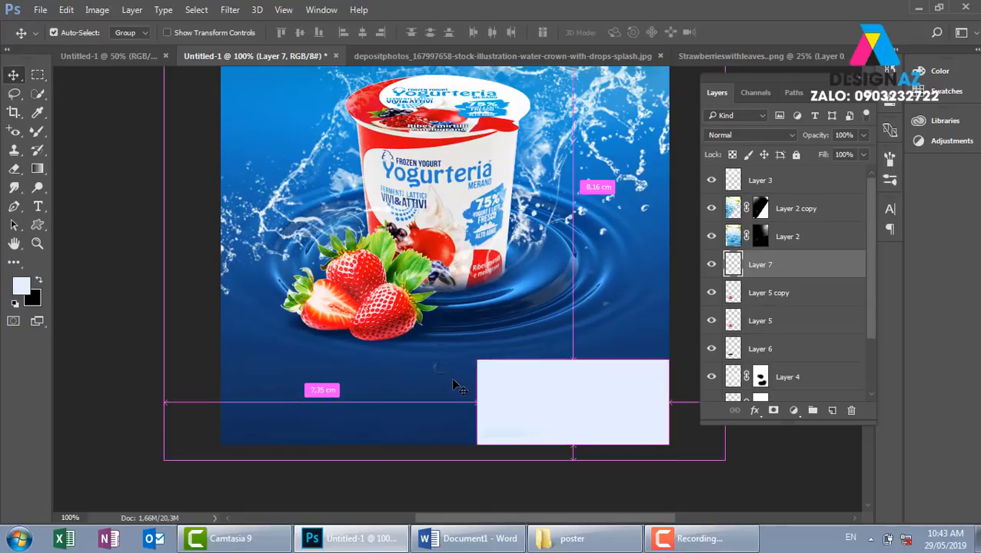
{"action": "key", "text": "ctrl+t"}
{"action": "left_click_drag", "start_coordinate": [573, 365], "coordinate": [602, 367]}
{"action": "key", "text": "Return"}
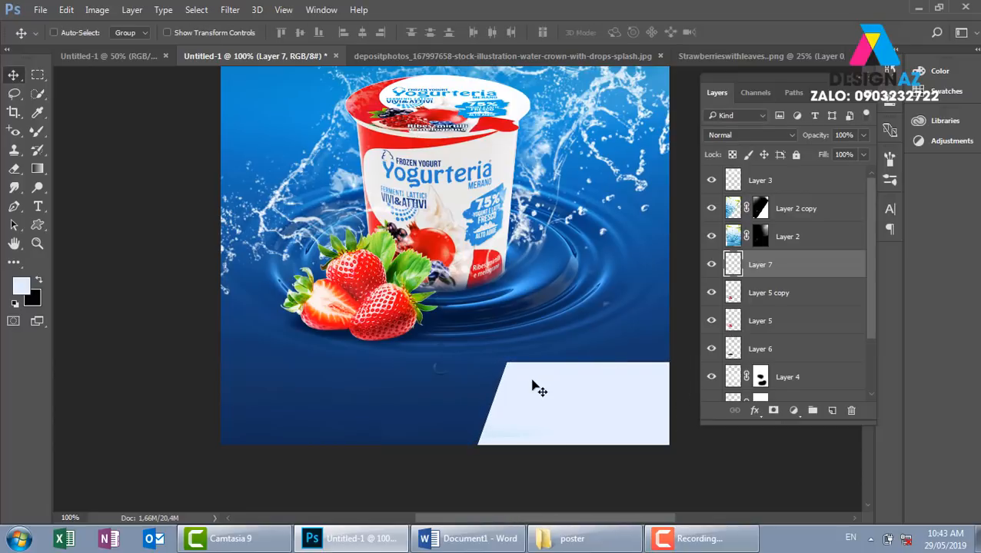
- Draw a curved Pen path around the light blue panel's upper-left corner to outline a rounded cut
{"action": "key", "text": "ctrl+plus"}
{"action": "key", "text": "ctrl+plus"}
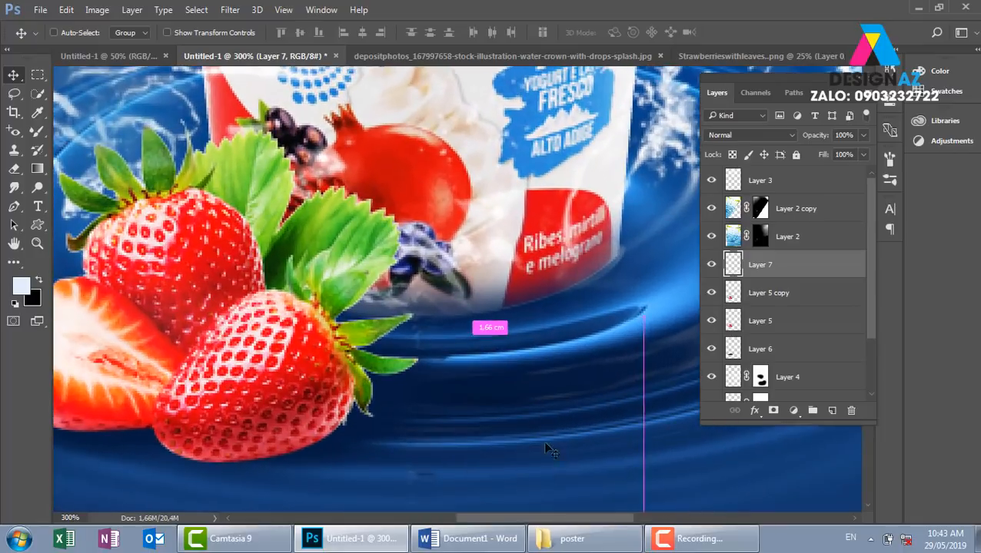
{"action": "left_click_drag", "start_coordinate": [549, 451], "coordinate": [364, 118]}
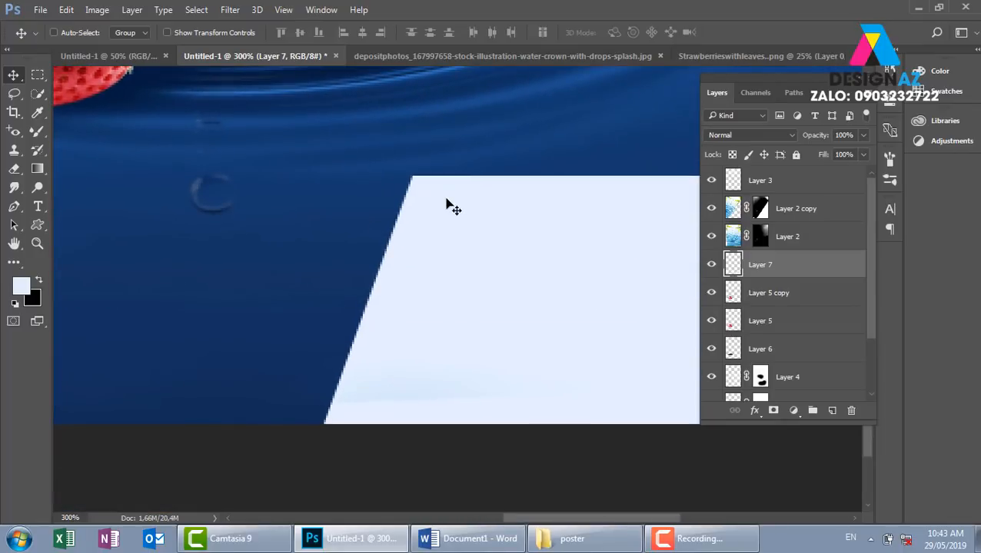
{"action": "key", "text": "p"}
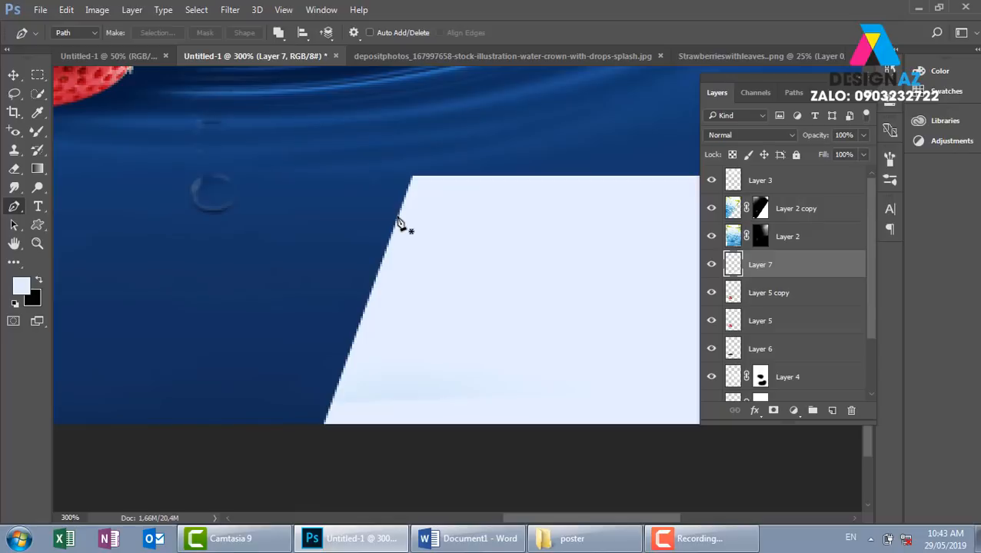
{"action": "left_click", "coordinate": [397, 218]}
{"action": "left_click_drag", "start_coordinate": [476, 176], "coordinate": [533, 175]}
{"action": "left_click_drag", "start_coordinate": [355, 124], "coordinate": [344, 127]}
{"action": "left_click_drag", "start_coordinate": [289, 161], "coordinate": [283, 181]}
{"action": "left_click", "coordinate": [292, 247]}
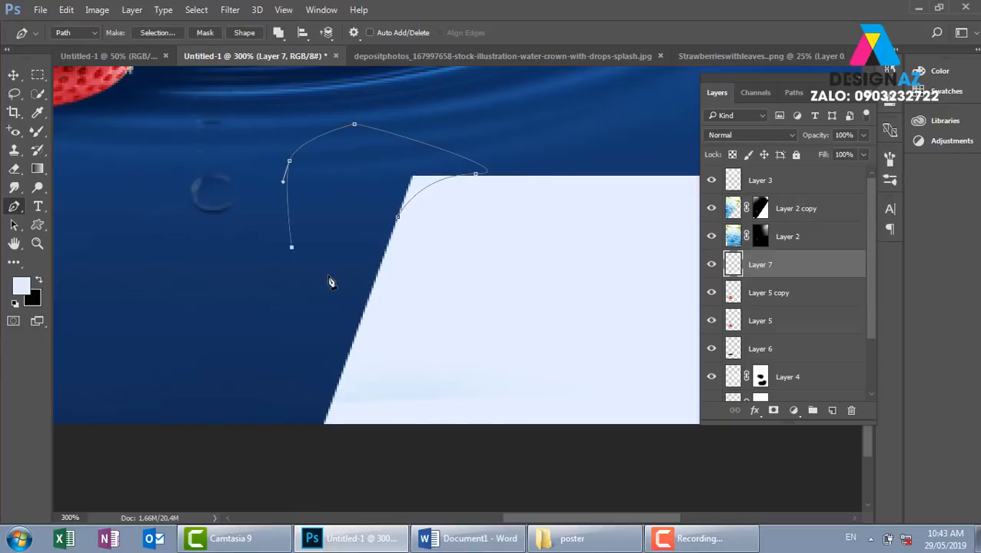
- Turn the corner path into a selection, delete the panel's corner inside it, and deselect
{"action": "key", "text": "ctrl+Return"}
{"action": "key", "text": "Delete"}
{"action": "key", "text": "v"}
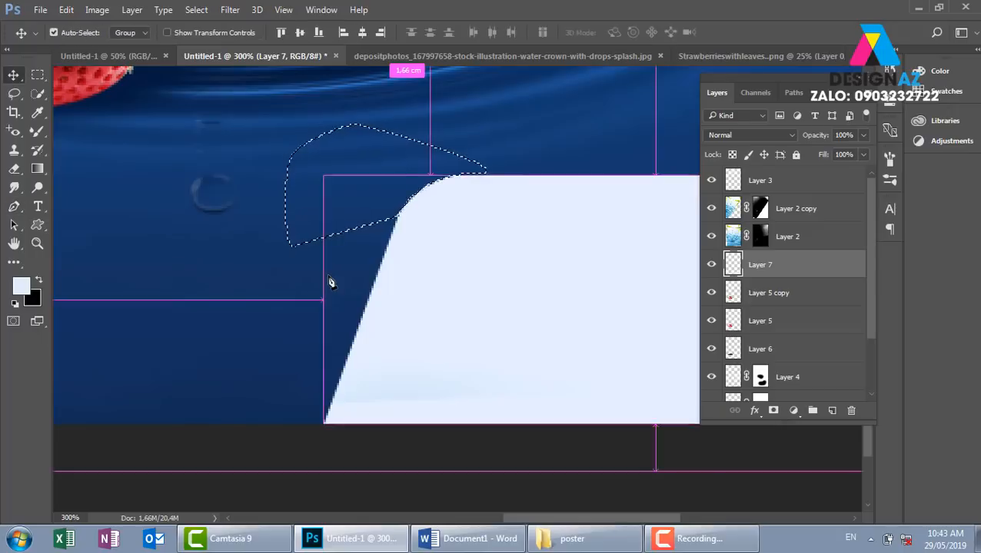
{"action": "key", "text": "ctrl+d"}
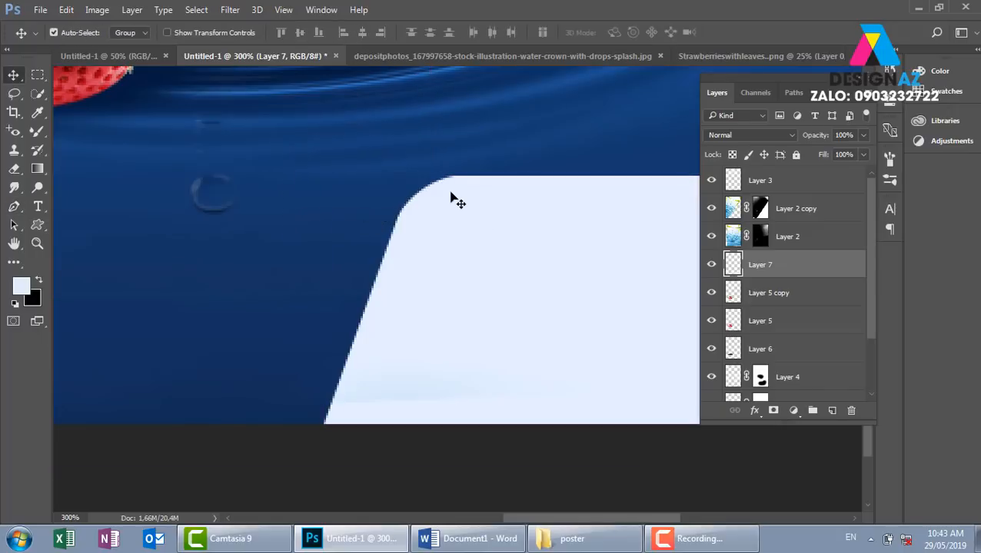
- Undo the corner cut back to the path, tighten its curve, and cut the panel's corner again
{"action": "key", "text": "ctrl+alt+z"}
{"action": "key", "text": "ctrl+alt+z"}
{"action": "key", "text": "ctrl+alt+z"}
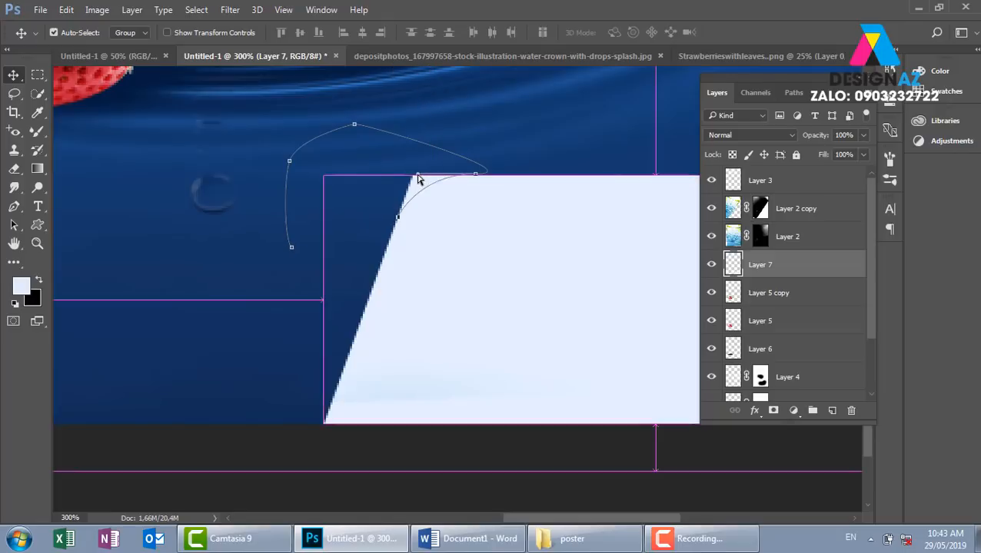
{"action": "left_click_drag", "start_coordinate": [418, 176], "coordinate": [405, 173]}
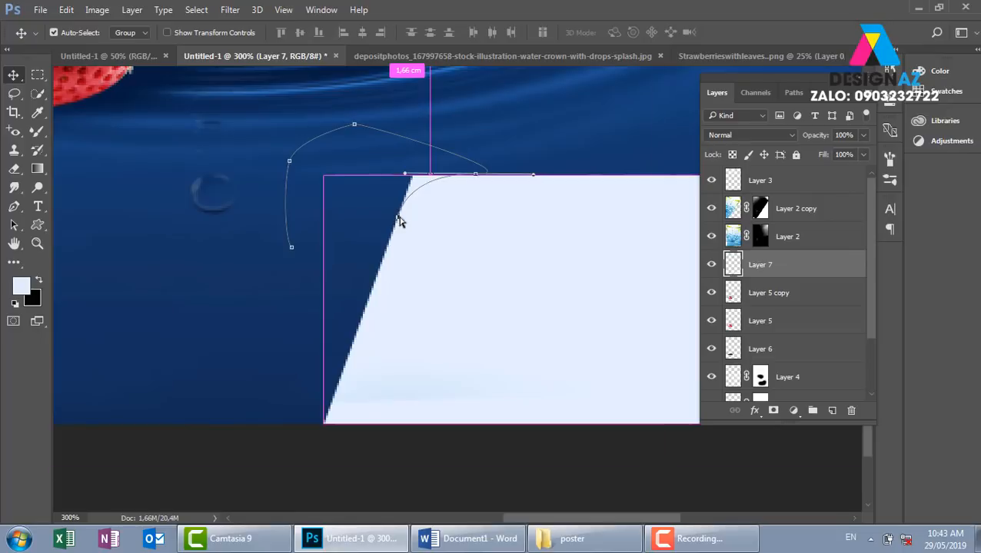
{"action": "key", "text": "ctrl+Return"}
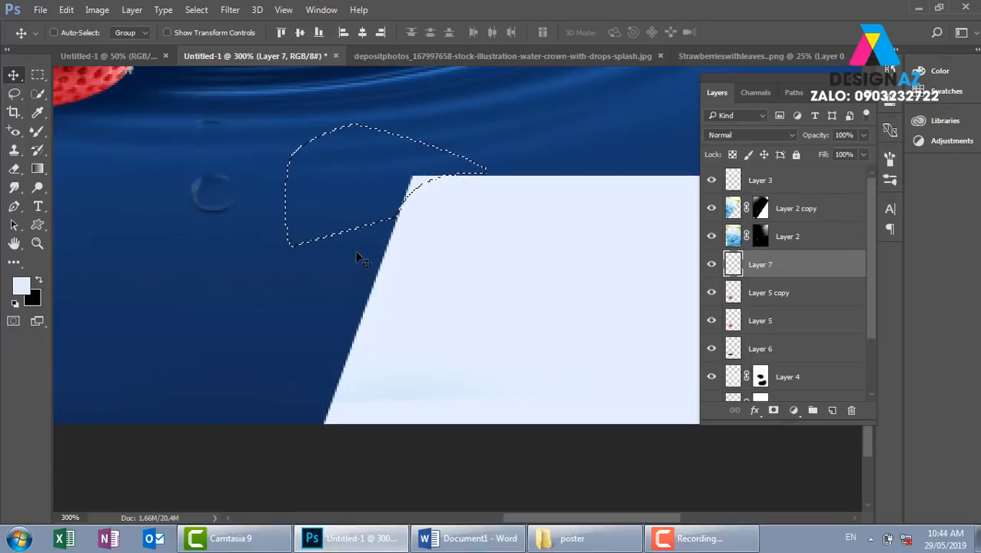
{"action": "key", "text": "ctrl+d"}
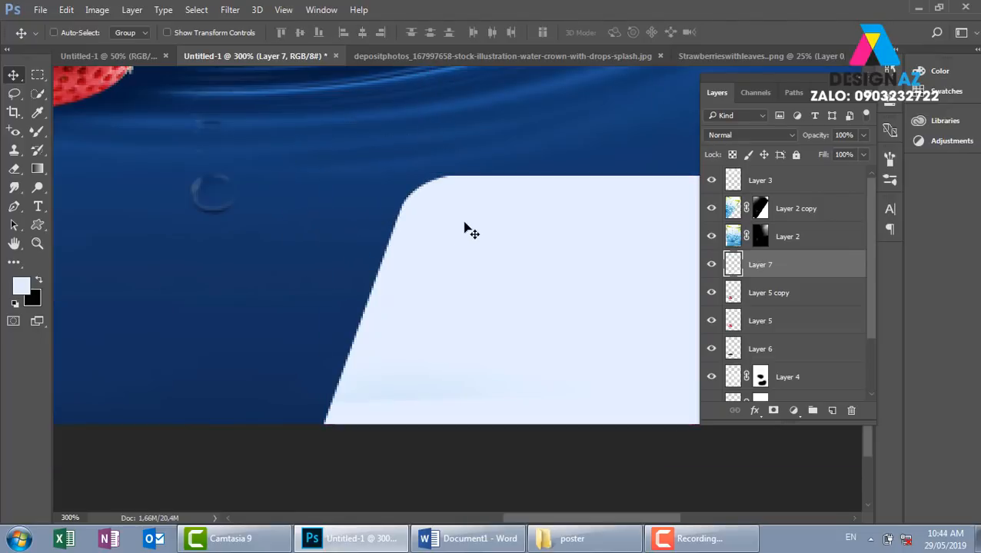
- Delete the light blue panel layer in the poster's lower-right corner
{"action": "key", "text": "ctrl+minus"}
{"action": "key", "text": "ctrl+minus"}
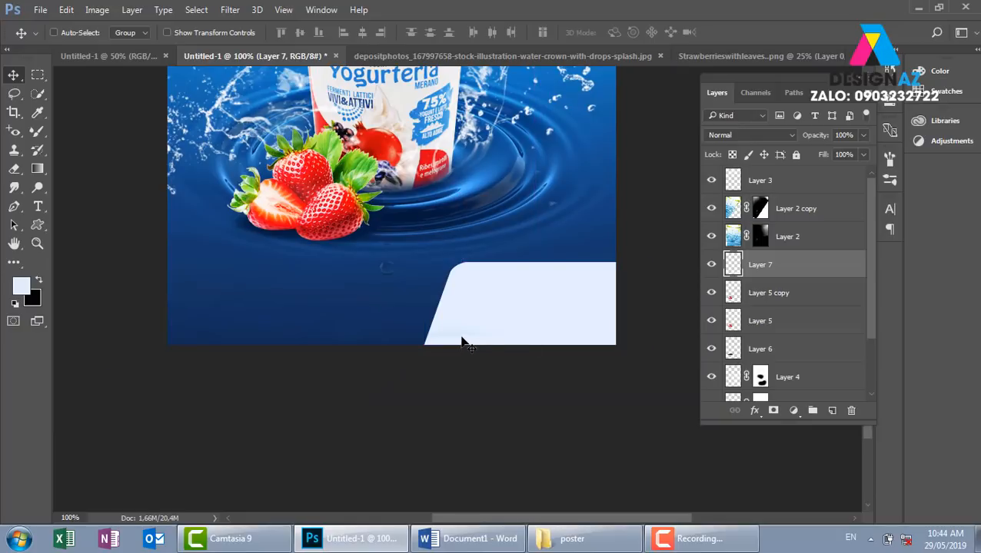
{"action": "left_click", "coordinate": [563, 315]}
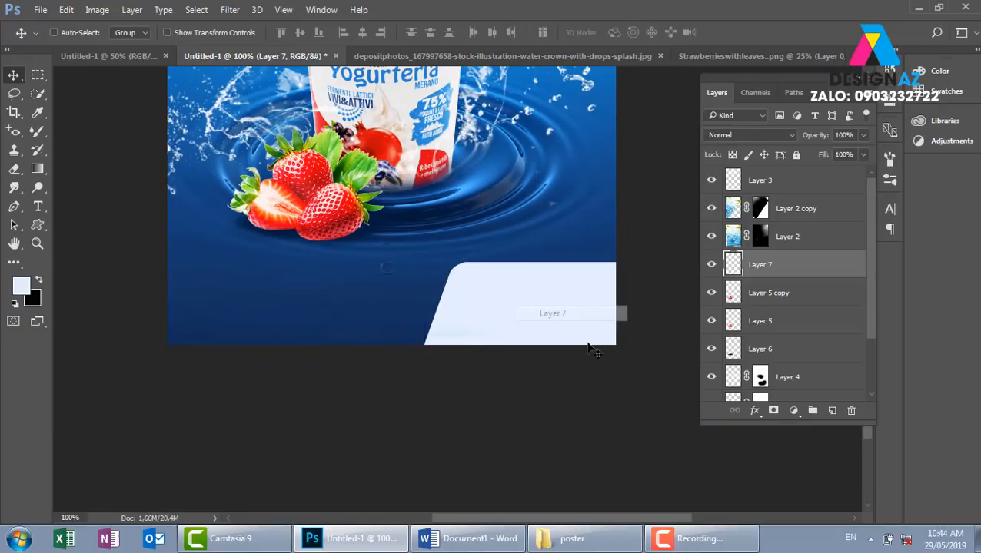
{"action": "key", "text": "Delete"}
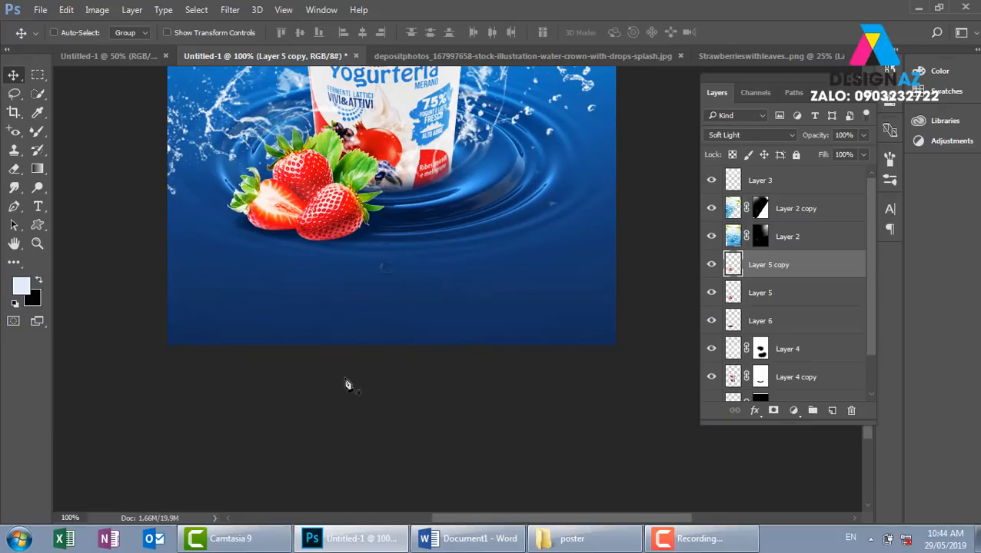
- Draw a closed Pen path along the poster's bottom edge, sloping up into a rounded raised panel on the right and closing below the canvas
{"action": "key", "text": "p"}
{"action": "left_click", "coordinate": [167, 343]}
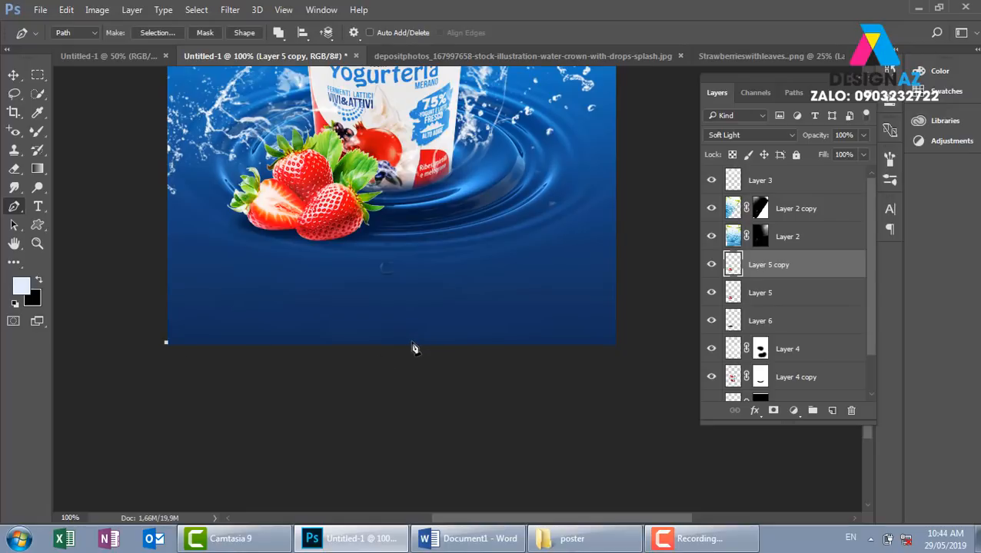
{"action": "left_click", "coordinate": [414, 342]}
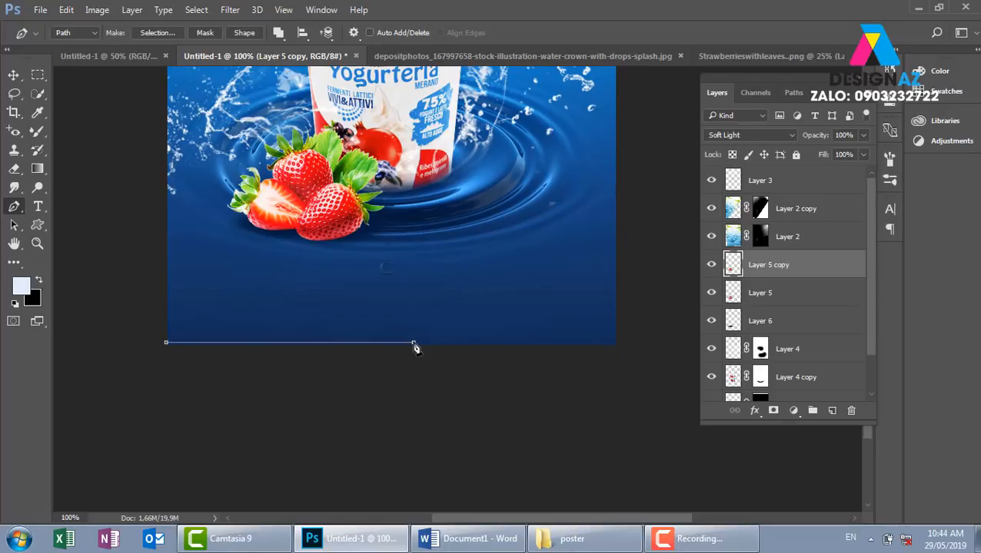
{"action": "left_click", "coordinate": [473, 277]}
{"action": "left_click_drag", "start_coordinate": [515, 264], "coordinate": [550, 267]}
{"action": "left_click", "coordinate": [628, 264]}
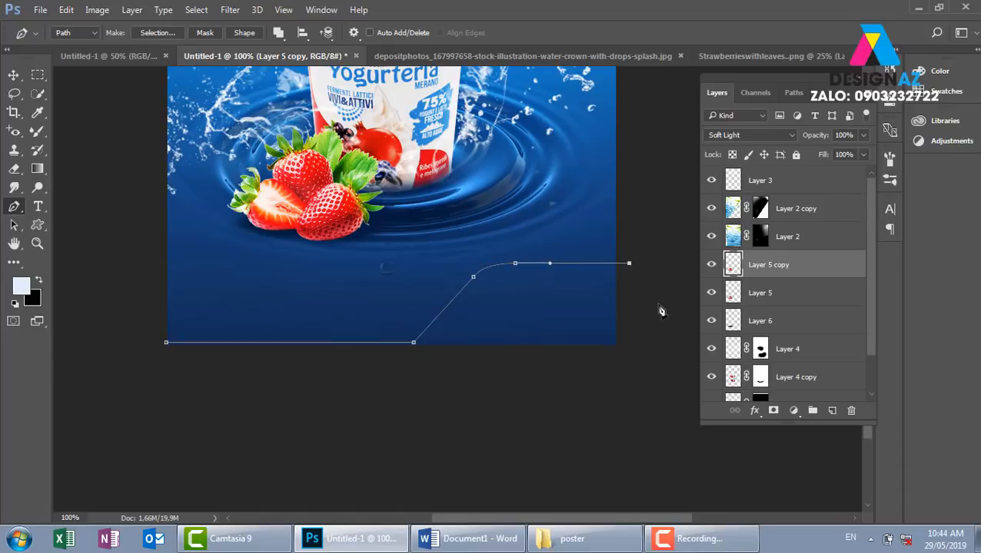
{"action": "left_click", "coordinate": [645, 353]}
{"action": "left_click_drag", "start_coordinate": [605, 404], "coordinate": [558, 405]}
{"action": "left_click_drag", "start_coordinate": [428, 413], "coordinate": [372, 411]}
{"action": "left_click_drag", "start_coordinate": [277, 406], "coordinate": [248, 401]}
{"action": "left_click", "coordinate": [166, 343]}
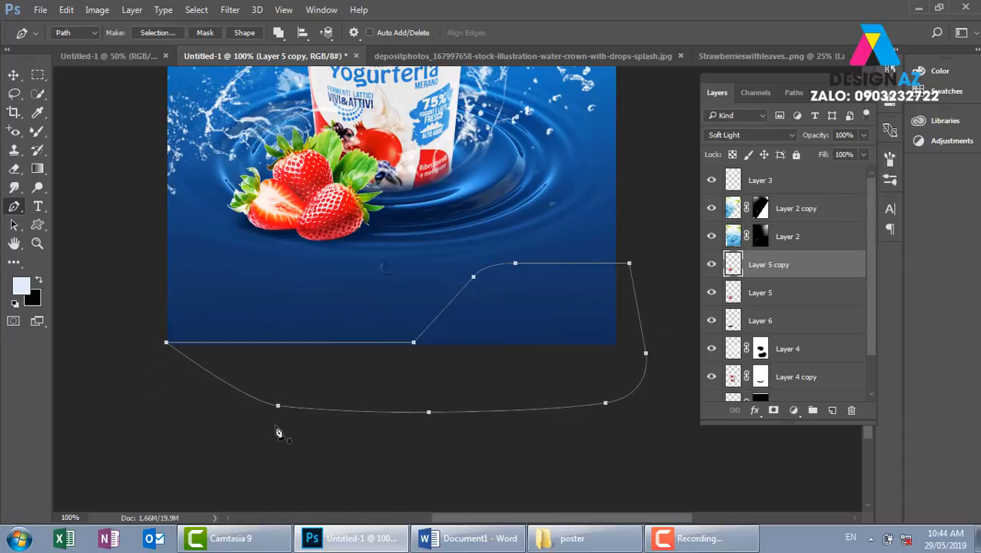
- Convert the panel path to a selection, fill it with the foreground color on a new layer, and deselect
{"action": "key", "text": "ctrl+Return"}
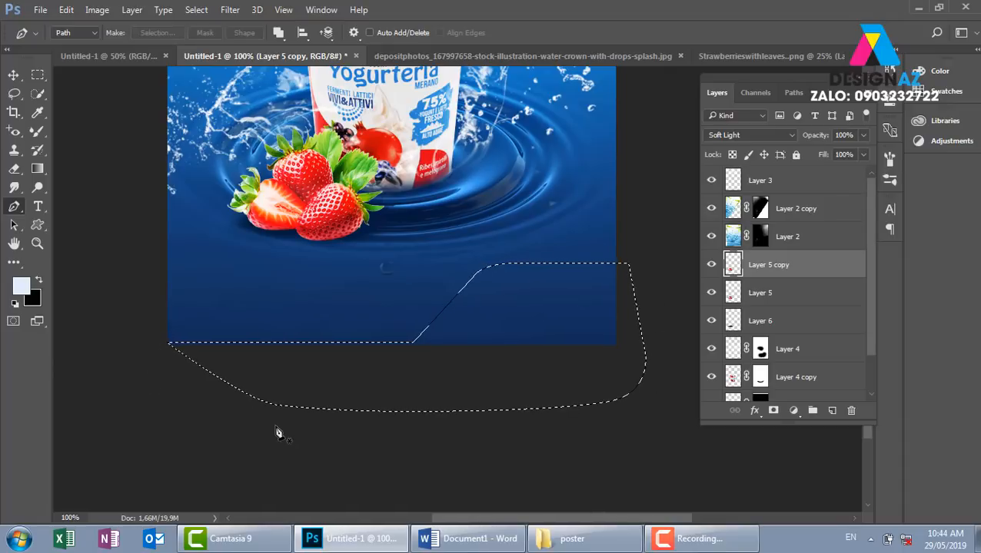
{"action": "left_click", "coordinate": [832, 411]}
{"action": "key", "text": "alt+BackSpace"}
{"action": "key", "text": "v"}
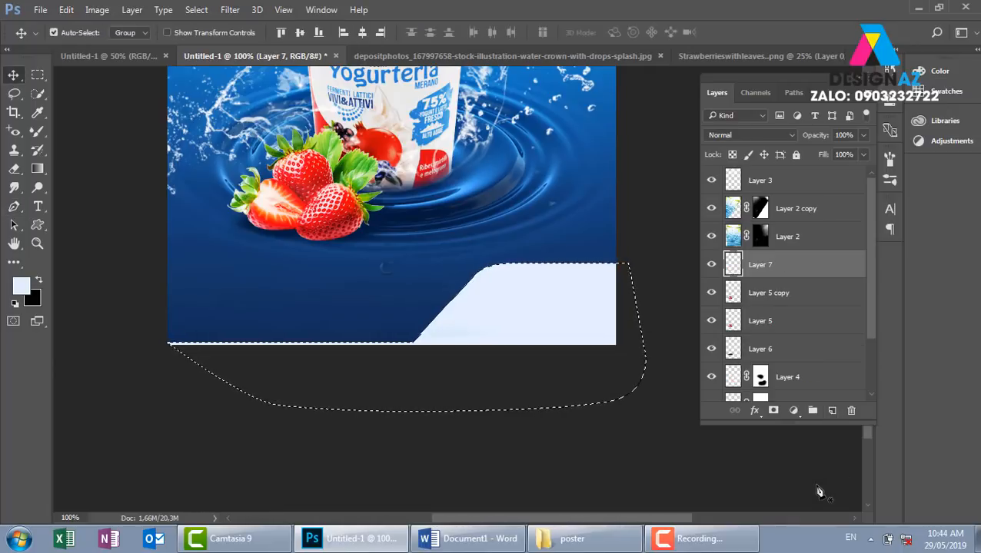
{"action": "key", "text": "ctrl+d"}
{"action": "key", "text": "ctrl+plus"}
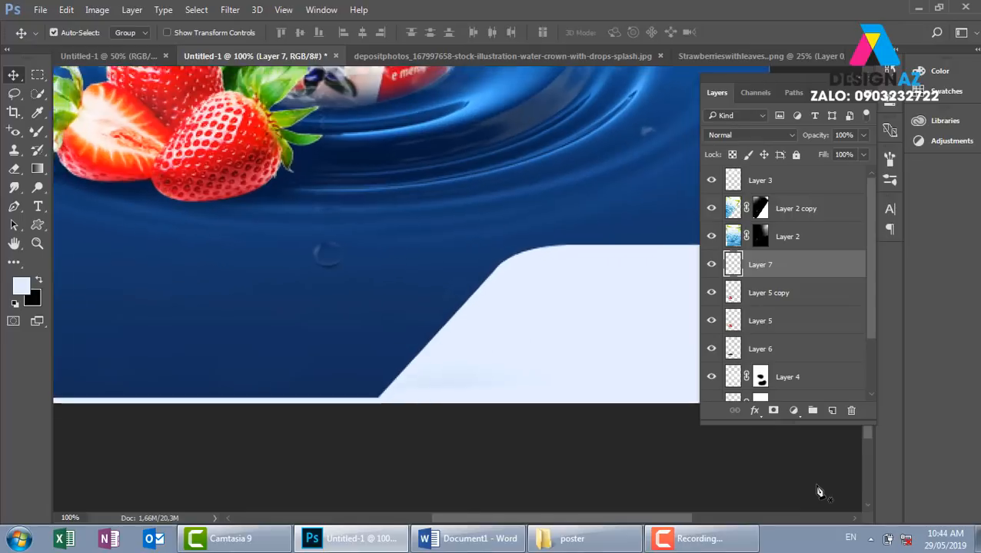
- Undo the panel fill, its new layer and the selection to get back to the editable path
{"action": "left_click_drag", "start_coordinate": [579, 319], "coordinate": [445, 329]}
{"action": "key", "text": "ctrl+z"}
{"action": "key", "text": "ctrl+z"}
{"action": "key", "text": "ctrl+z"}
{"action": "key", "text": "ctrl+z"}
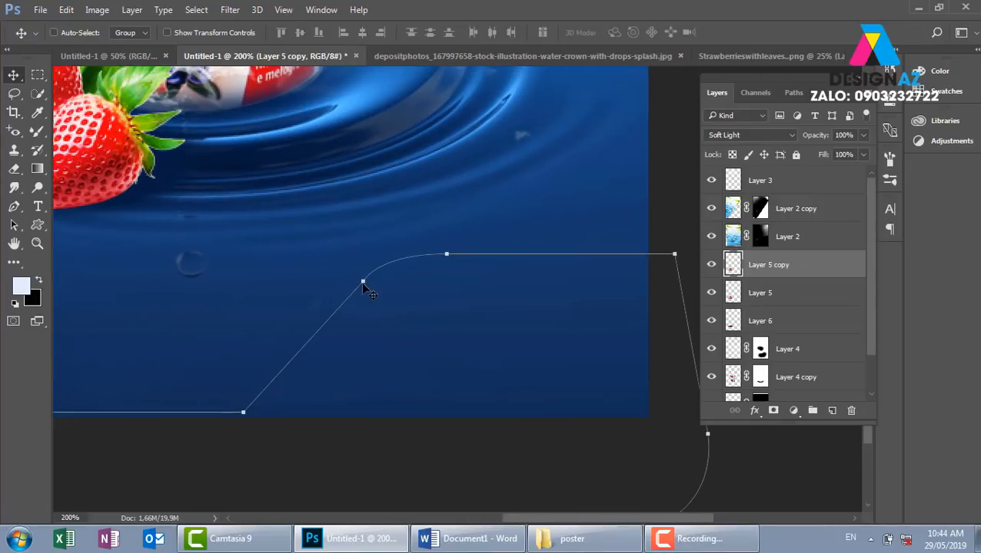
- Widen the panel path's rounded corner by moving its lower anchor point down the slope and adjusting the curve handle
{"action": "left_click_drag", "start_coordinate": [363, 282], "coordinate": [342, 300]}
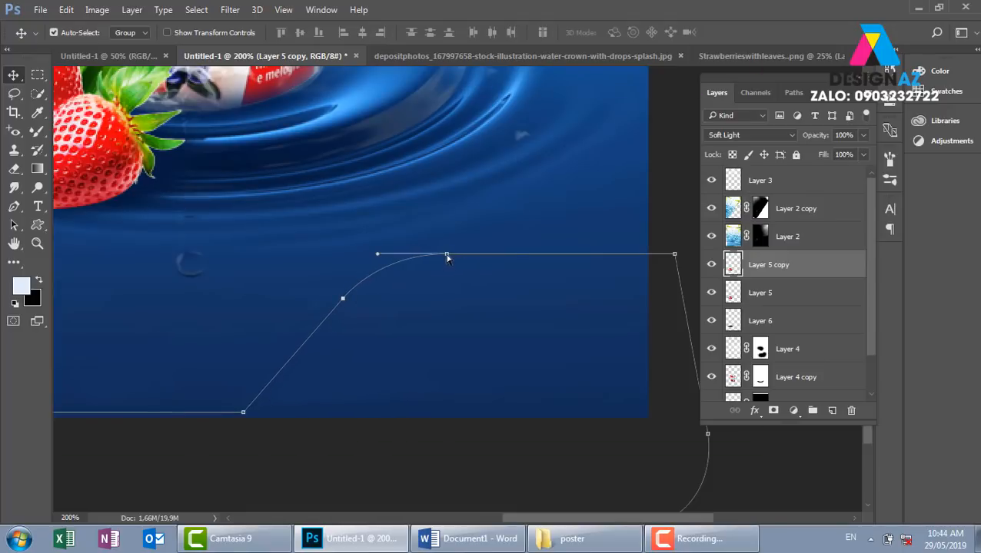
{"action": "left_click_drag", "start_coordinate": [448, 258], "coordinate": [435, 258]}
{"action": "left_click_drag", "start_coordinate": [368, 259], "coordinate": [376, 260]}
{"action": "left_click_drag", "start_coordinate": [436, 260], "coordinate": [447, 259]}
{"action": "mouse_move", "coordinate": [388, 259]}
{"action": "left_mouse_down"}
{"action": "mouse_move", "coordinate": [371, 260]}
{"action": "mouse_move", "coordinate": [377, 252]}
{"action": "left_mouse_up"}
- Load the reshaped path as a selection and fill it with light blue on a new layer
{"action": "key", "text": "ctrl+Return"}
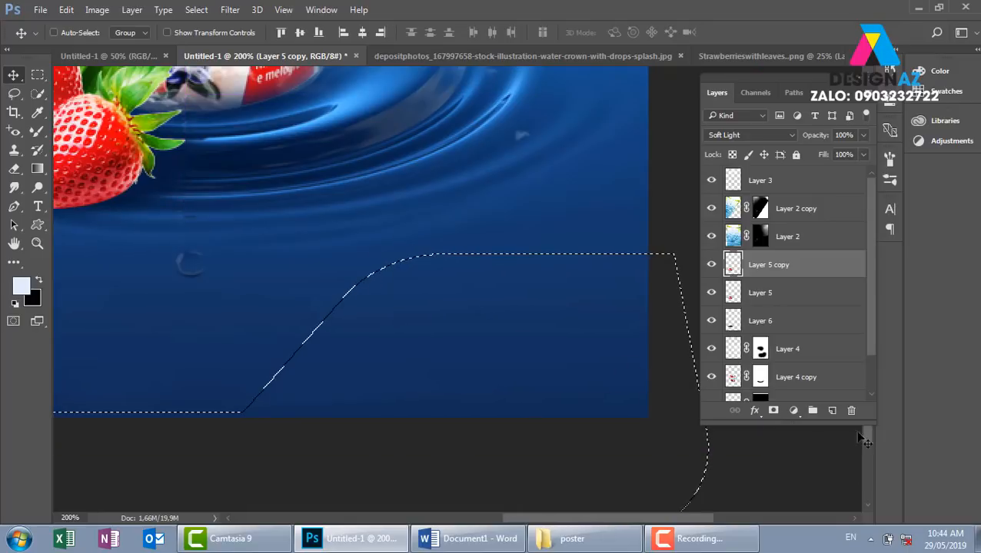
{"action": "left_click", "coordinate": [832, 411]}
{"action": "key", "text": "alt+BackSpace"}
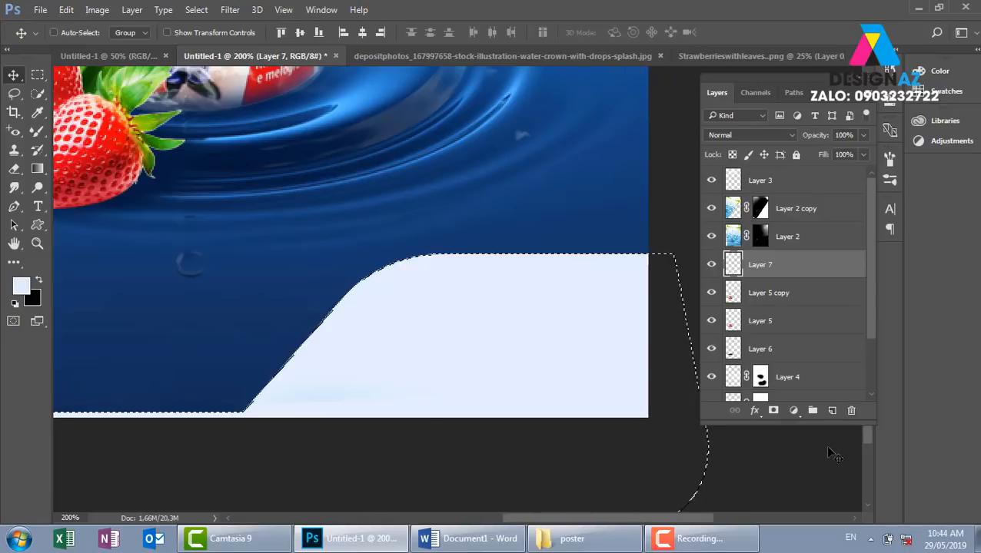
- Clear the selection, then duplicate the light blue panel layer and offset the copy slightly left at 50% opacity
{"action": "key", "text": "ctrl+d"}
{"action": "key", "text": "ctrl+minus"}
{"action": "key", "text": "ctrl+minus"}
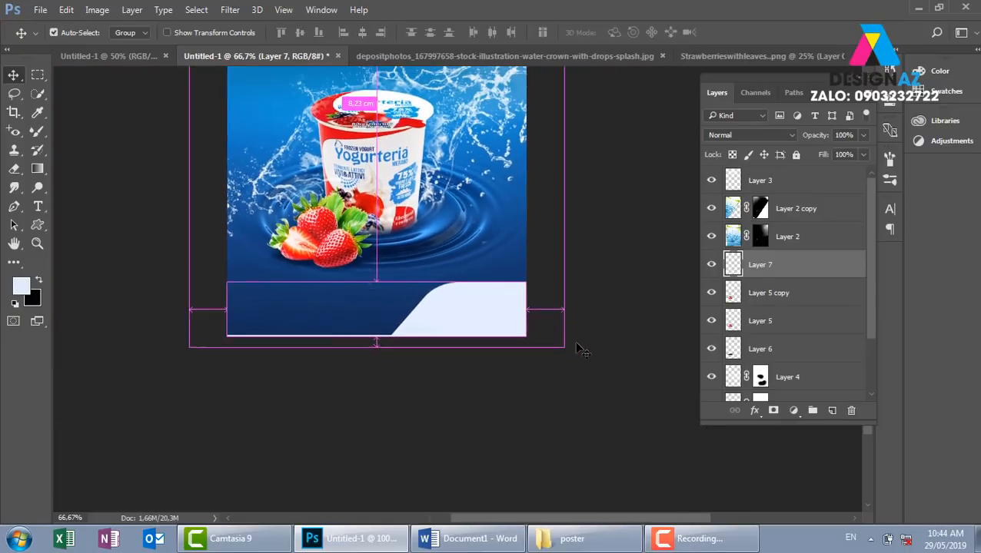
{"action": "key", "text": "ctrl+plus"}
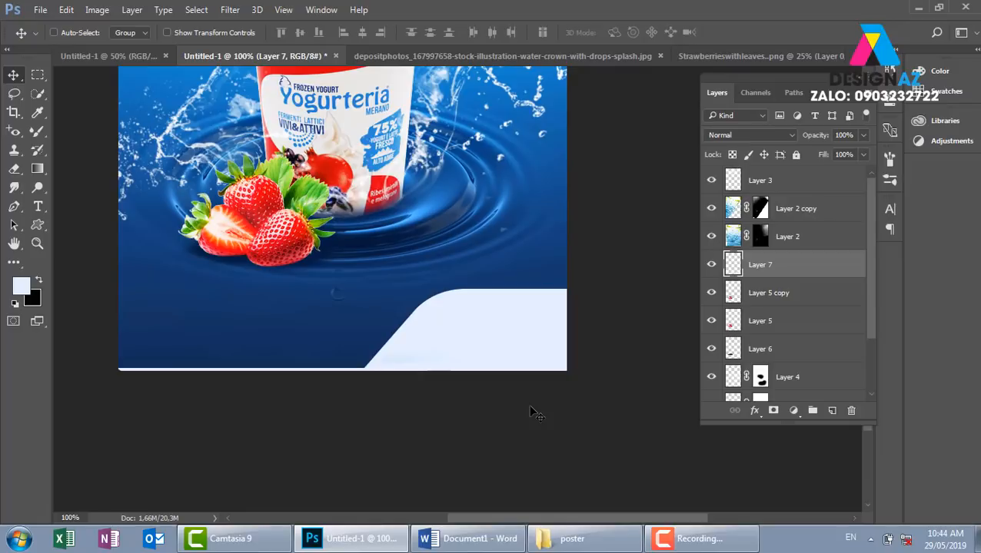
{"action": "key", "text": "ctrl+j"}
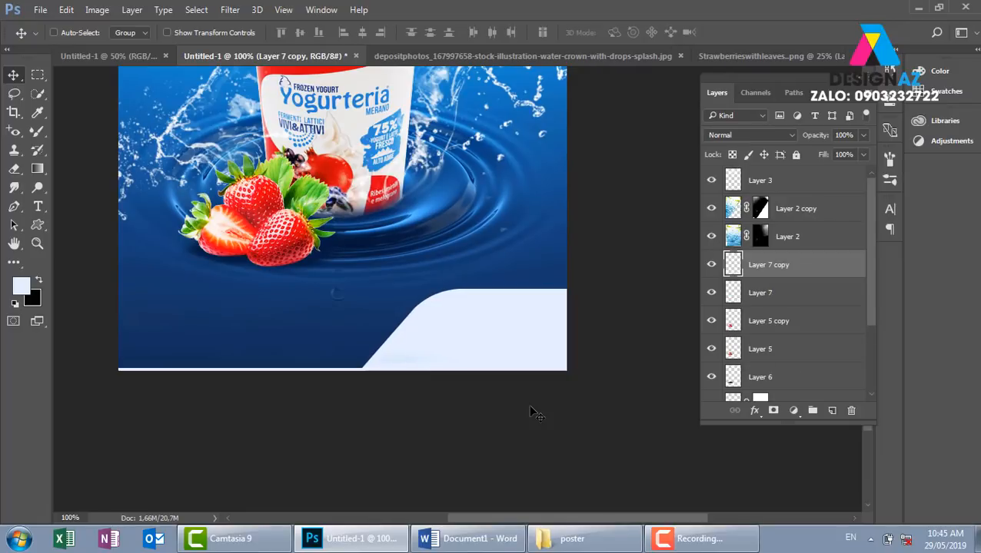
{"action": "key", "text": "Left"}
{"action": "key", "text": "Left"}
{"action": "key", "text": "Left"}
{"action": "key", "text": "5"}
{"action": "key", "text": "Left"}
{"action": "key", "text": "Left"}
- Set the panel copy's blend mode to Overlay and shift it further left to form a visible edge band
{"action": "left_click", "coordinate": [753, 137]}
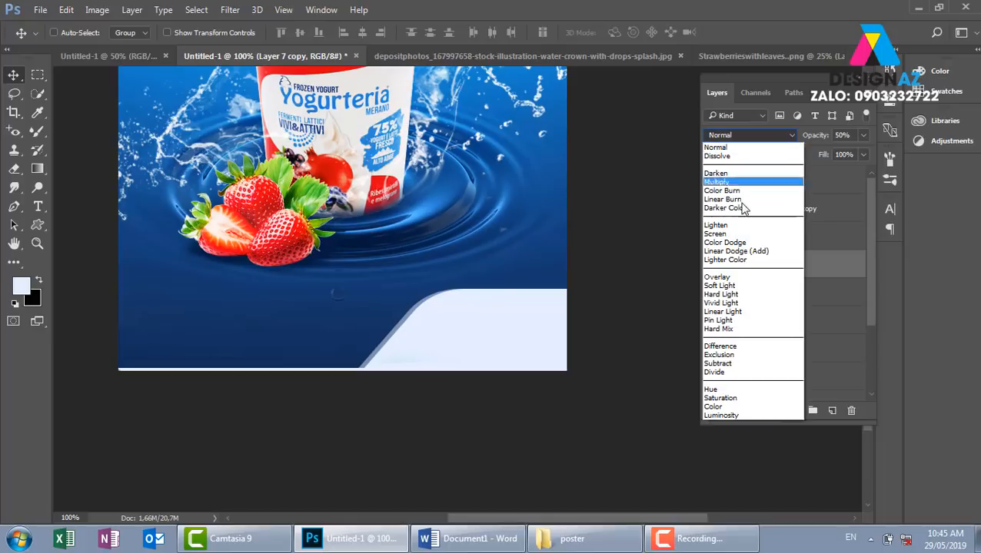
{"action": "left_click", "coordinate": [730, 277]}
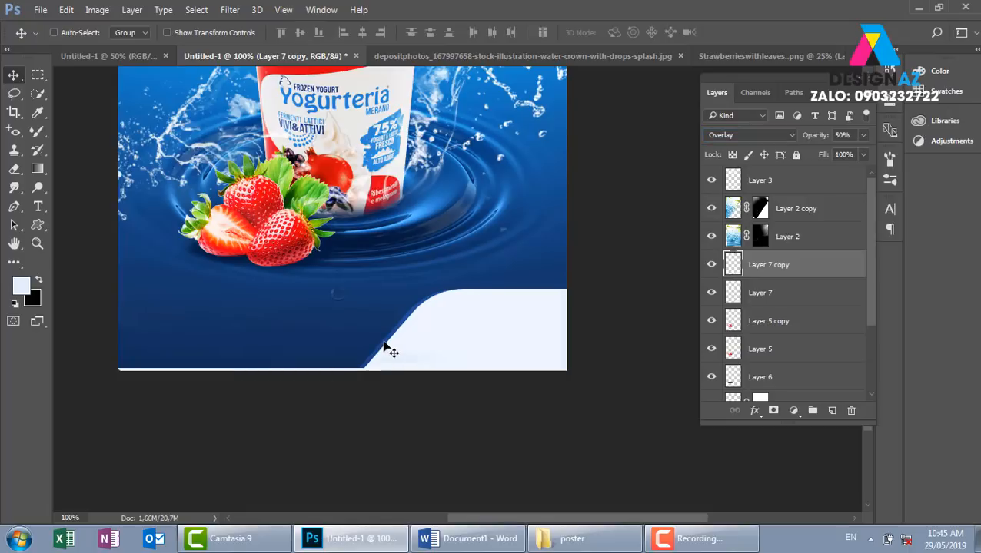
{"action": "key", "text": "shift+Left"}
{"action": "left_click_drag", "start_coordinate": [435, 243], "coordinate": [486, 305]}
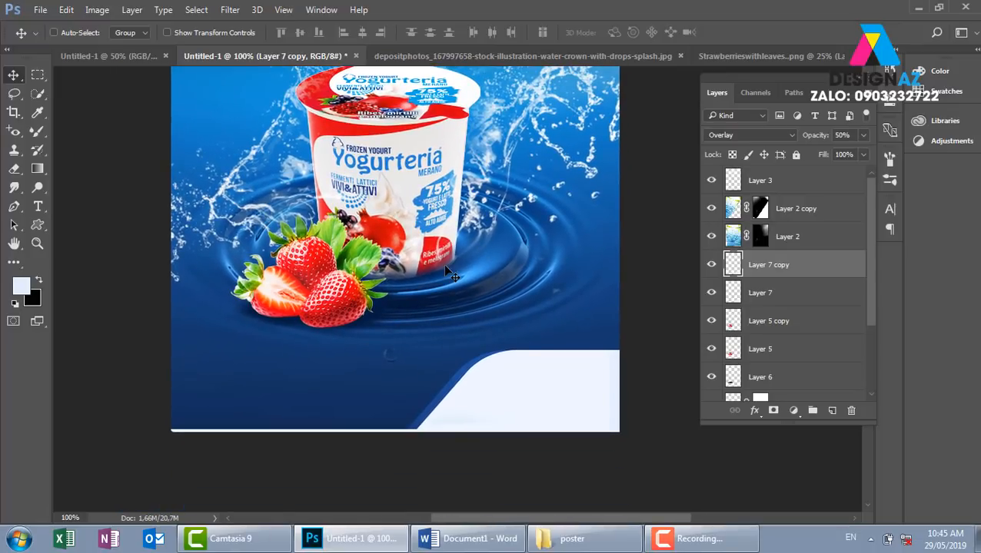
- Open the Yogurteria Merano logo PNG from the poster folder as a separate document
{"action": "left_click", "coordinate": [592, 542]}
{"action": "left_click", "coordinate": [177, 128]}
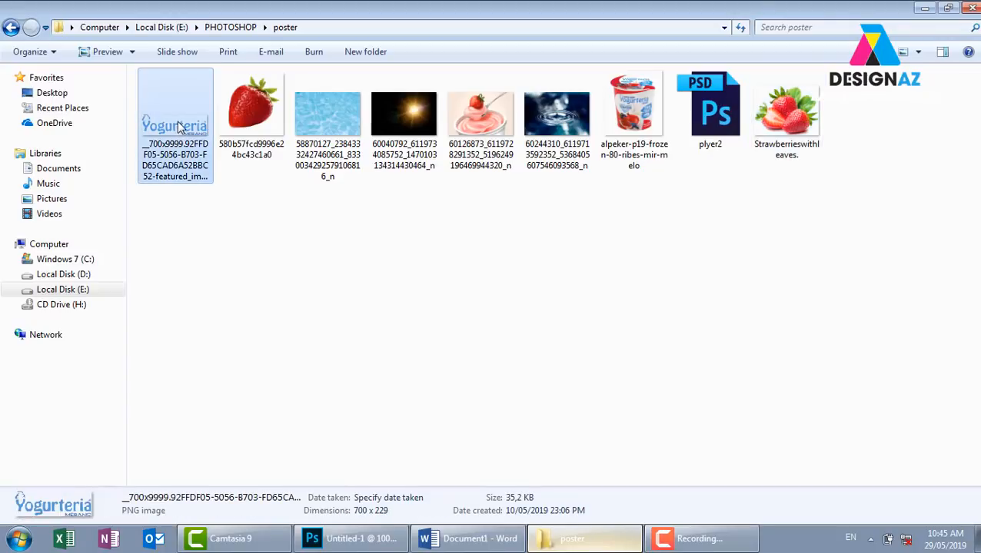
{"action": "left_click_drag", "start_coordinate": [183, 132], "coordinate": [785, 15]}
{"action": "key", "text": "0"}
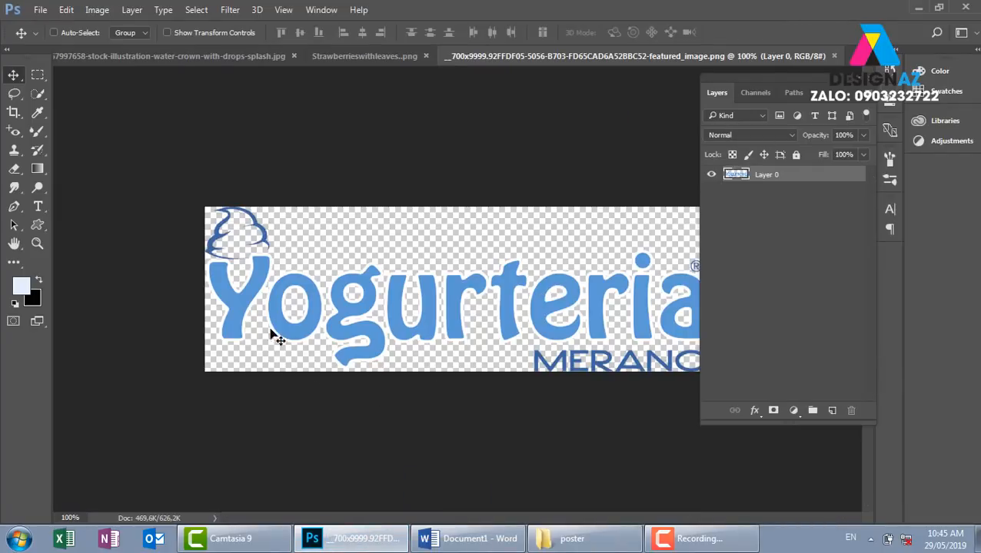
- Copy the entire Yogurteria logo and paste it into the poster document as a new layer
{"action": "key", "text": "ctrl+a"}
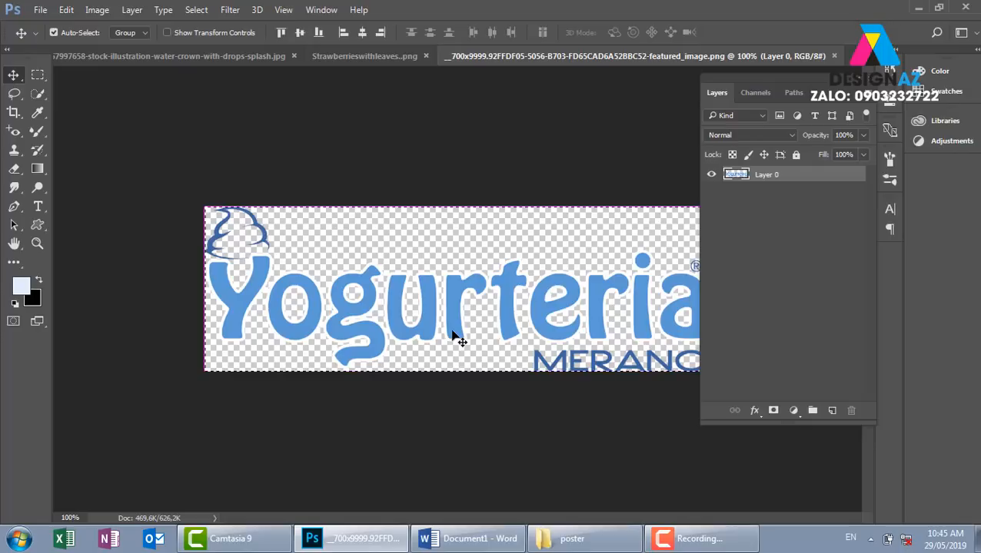
{"action": "key", "text": "ctrl+c"}
{"action": "key", "text": "ctrl+Tab"}
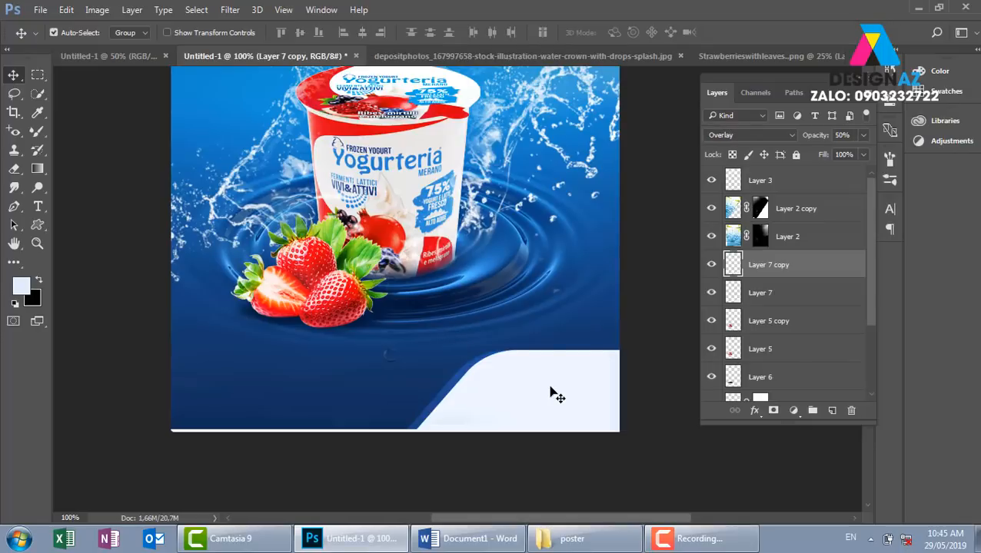
{"action": "key", "text": "ctrl+v"}
{"action": "left_click_drag", "start_coordinate": [520, 294], "coordinate": [483, 343]}
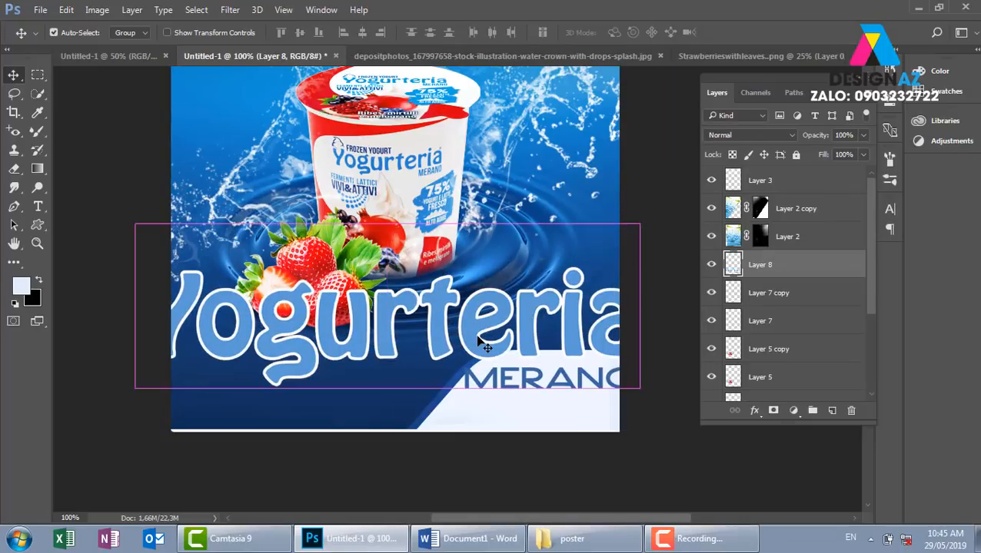
- Scale the pasted logo down to about 25% and place it inside the light blue corner panel
{"action": "key", "text": "ctrl+t"}
{"action": "left_click_drag", "start_coordinate": [610, 233], "coordinate": [482, 275]}
{"action": "left_click_drag", "start_coordinate": [439, 317], "coordinate": [582, 402]}
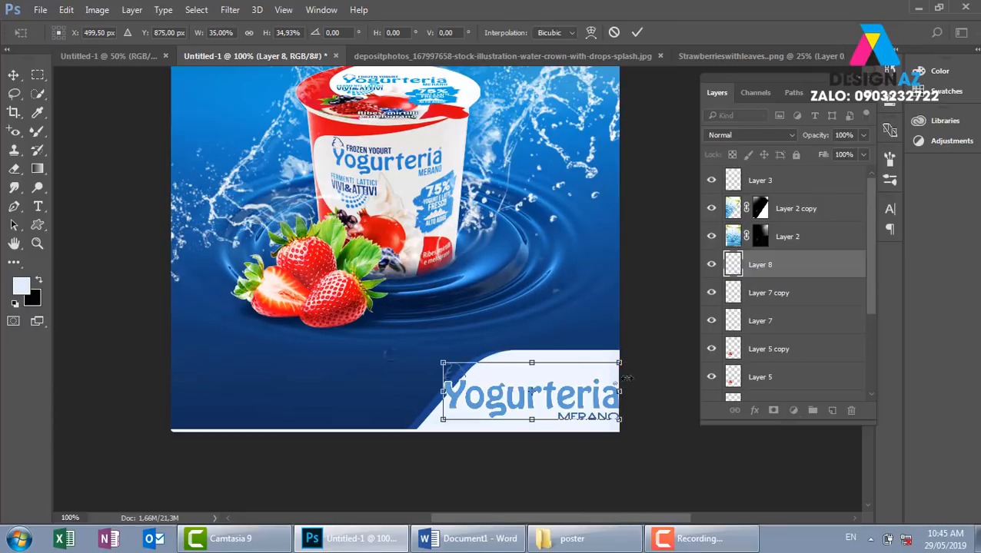
{"action": "left_click_drag", "start_coordinate": [611, 365], "coordinate": [596, 372]}
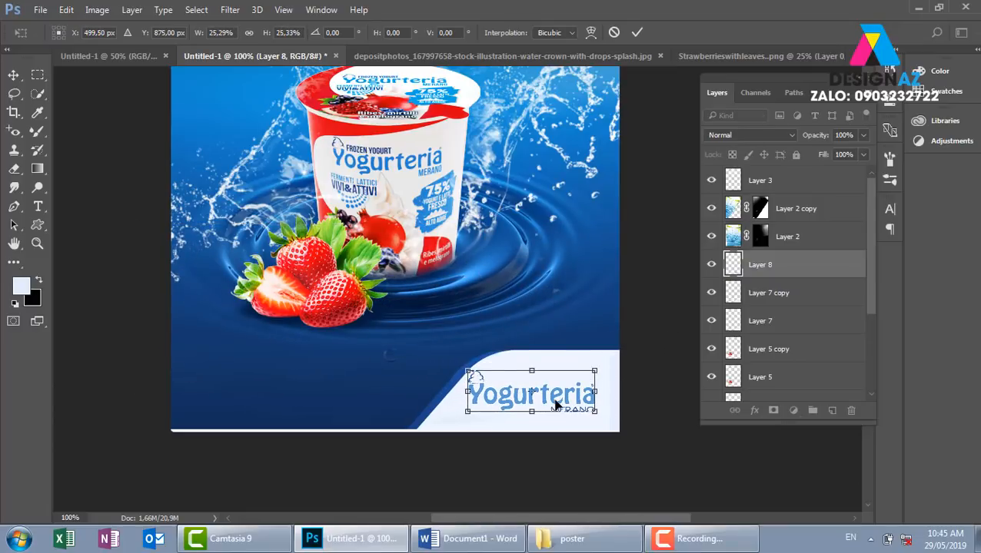
{"action": "left_click_drag", "start_coordinate": [548, 404], "coordinate": [556, 404]}
{"action": "key", "text": "Return"}
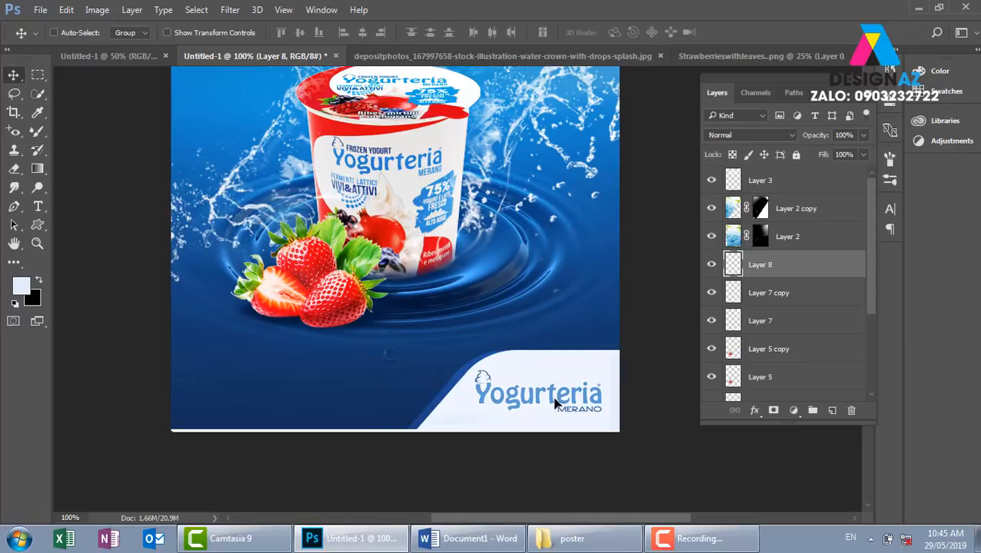
- Nudge the logo slightly right and down to centre it in the corner panel
{"action": "key", "text": "Right"}
{"action": "key", "text": "Right"}
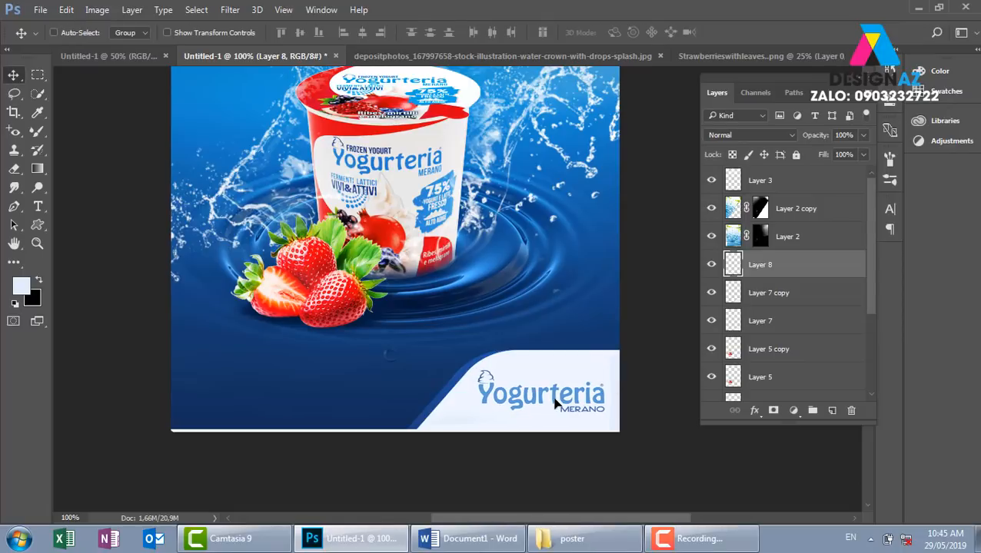
{"action": "key", "text": "Right"}
{"action": "key", "text": "Right"}
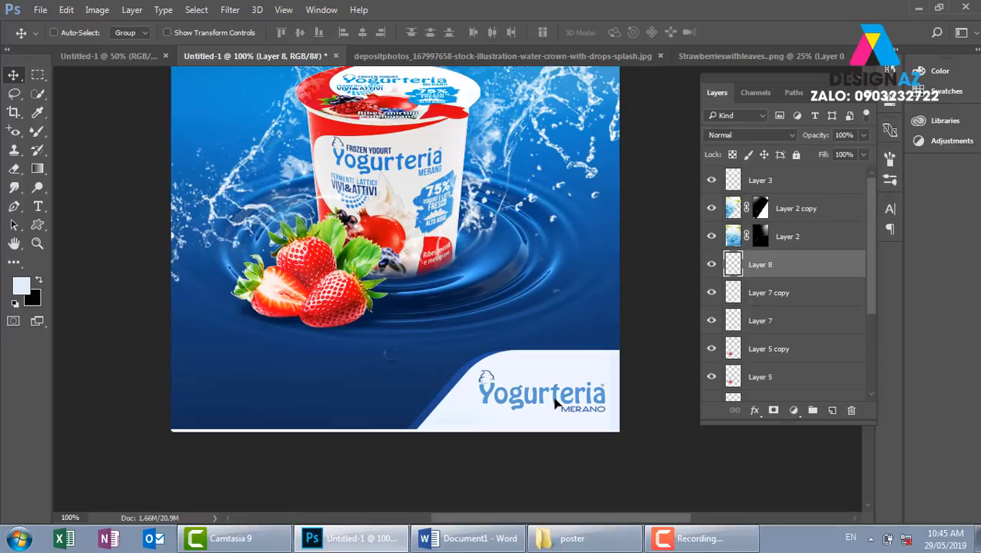
{"action": "key", "text": "Left"}
{"action": "key", "text": "Down"}
{"action": "key", "text": "Down"}
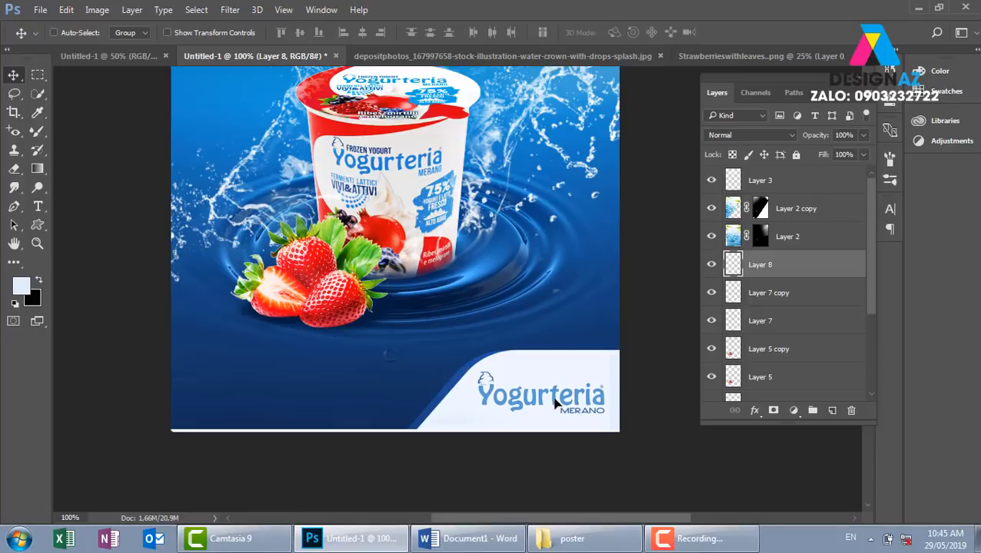
{"action": "left_click_drag", "start_coordinate": [468, 265], "coordinate": [447, 377]}
{"action": "key", "text": "ctrl+minus"}
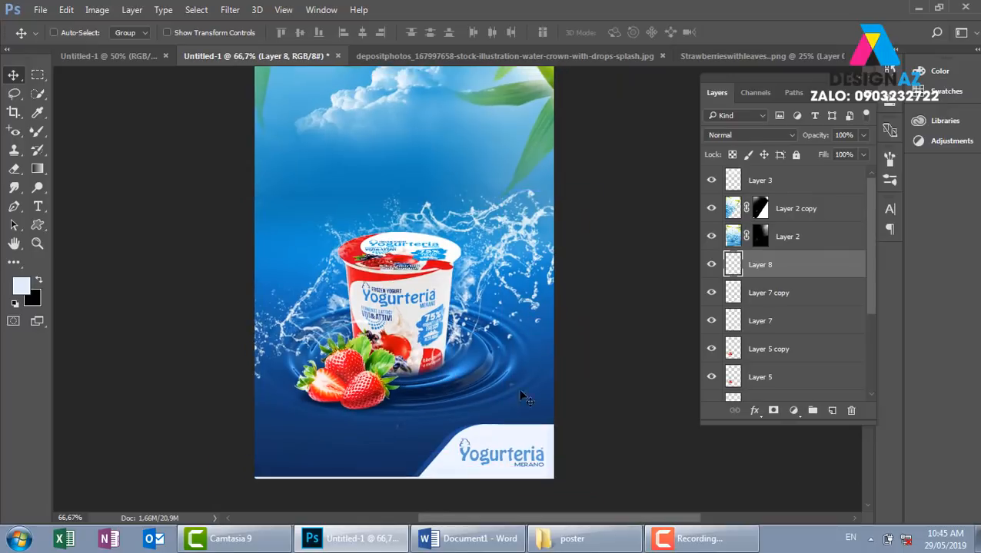
{"action": "left_click_drag", "start_coordinate": [491, 305], "coordinate": [450, 381]}
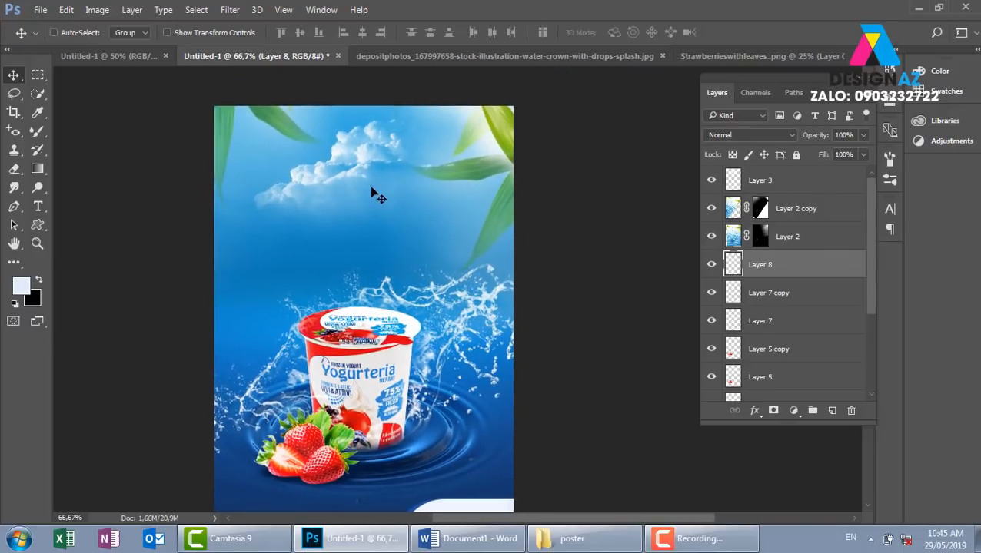
{"action": "left_click_drag", "start_coordinate": [436, 329], "coordinate": [452, 276]}
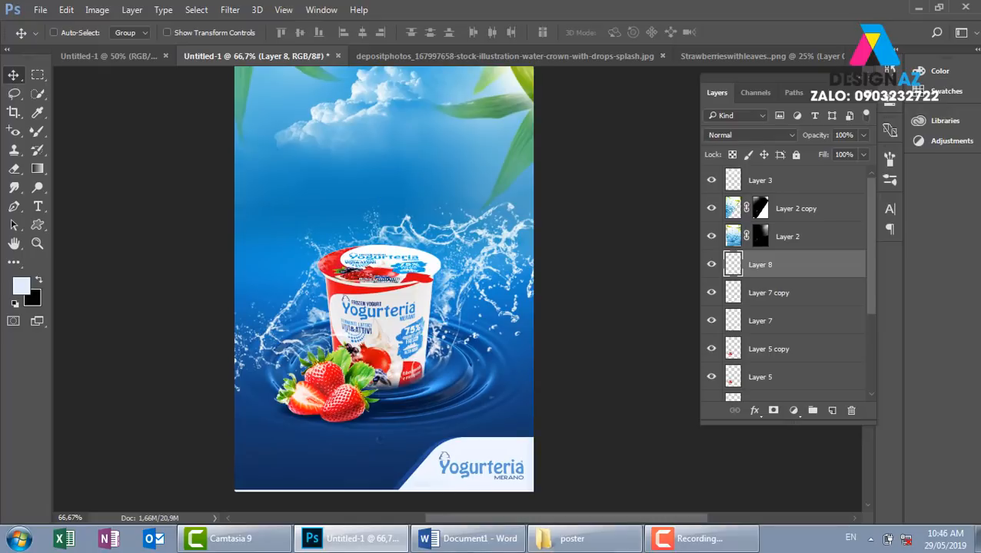
- Open the strawberry yogurt and spoon PNG from the poster folder as a separate document
{"action": "left_click", "coordinate": [586, 538]}
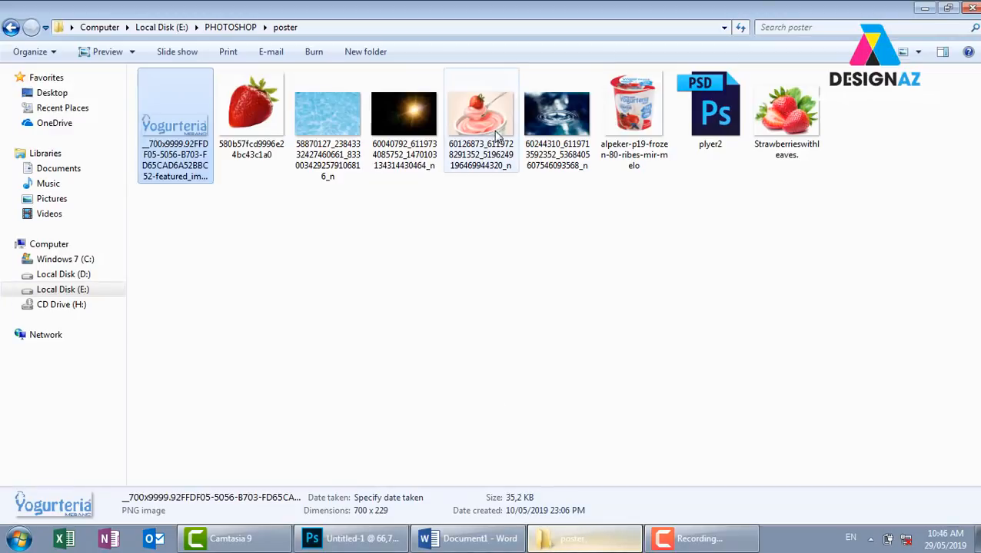
{"action": "left_click", "coordinate": [496, 135]}
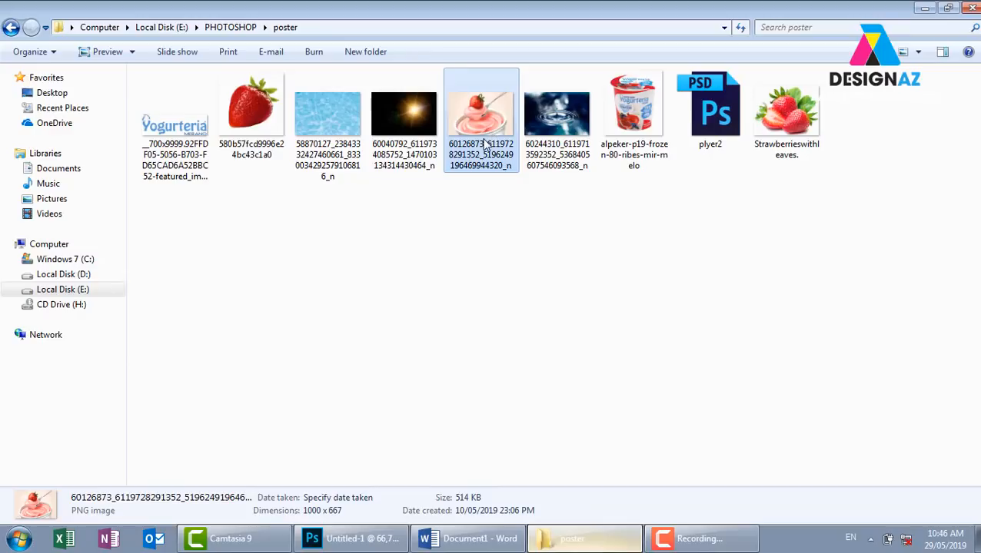
{"action": "left_click_drag", "start_coordinate": [492, 127], "coordinate": [743, 26]}
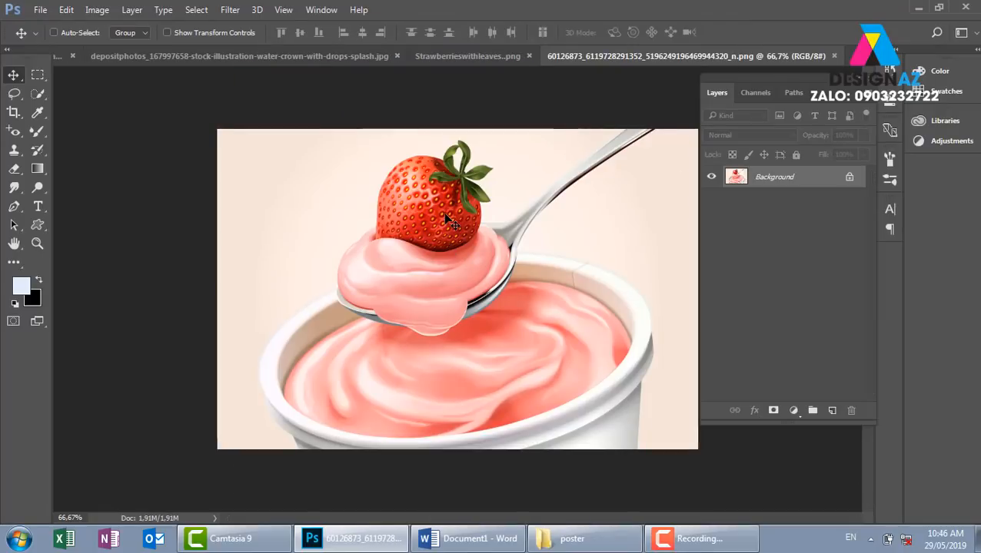
- Start a Pen path at the spoon handle's upper end and trace its upper edge down to the strawberry
{"action": "key", "text": "ctrl+plus"}
{"action": "key", "text": "ctrl+plus"}
{"action": "left_click_drag", "start_coordinate": [581, 221], "coordinate": [318, 444]}
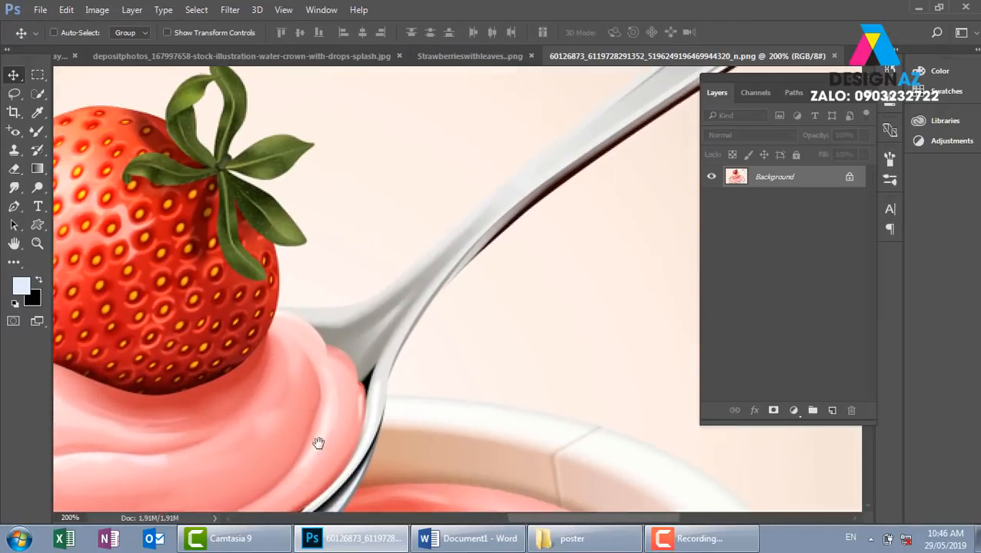
{"action": "left_click_drag", "start_coordinate": [615, 209], "coordinate": [495, 307]}
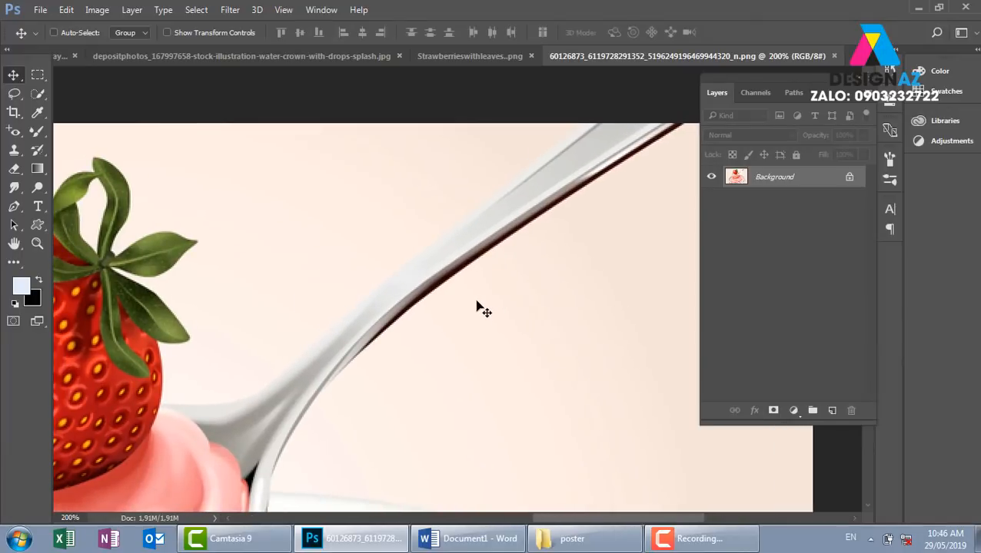
{"action": "key", "text": "p"}
{"action": "left_click", "coordinate": [591, 119]}
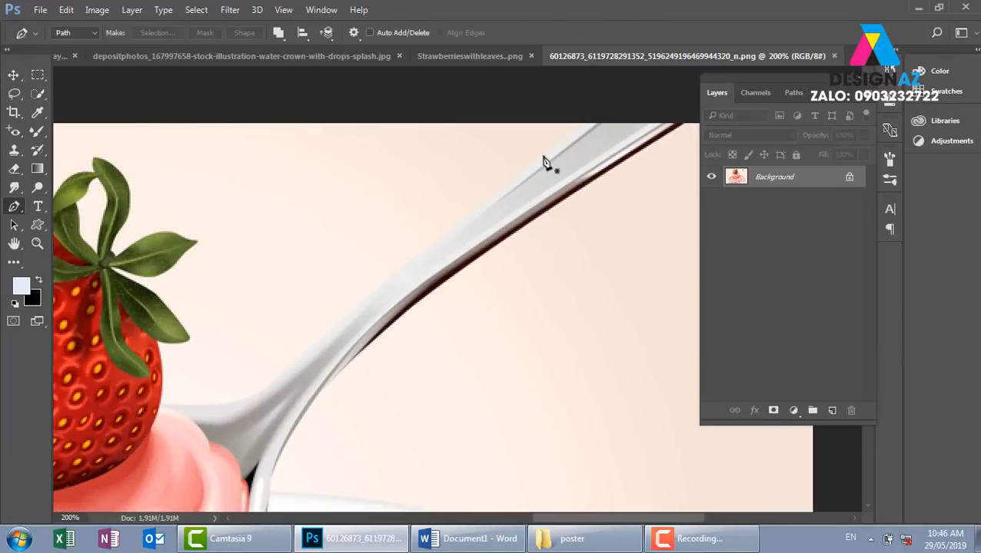
{"action": "left_click_drag", "start_coordinate": [351, 313], "coordinate": [296, 369]}
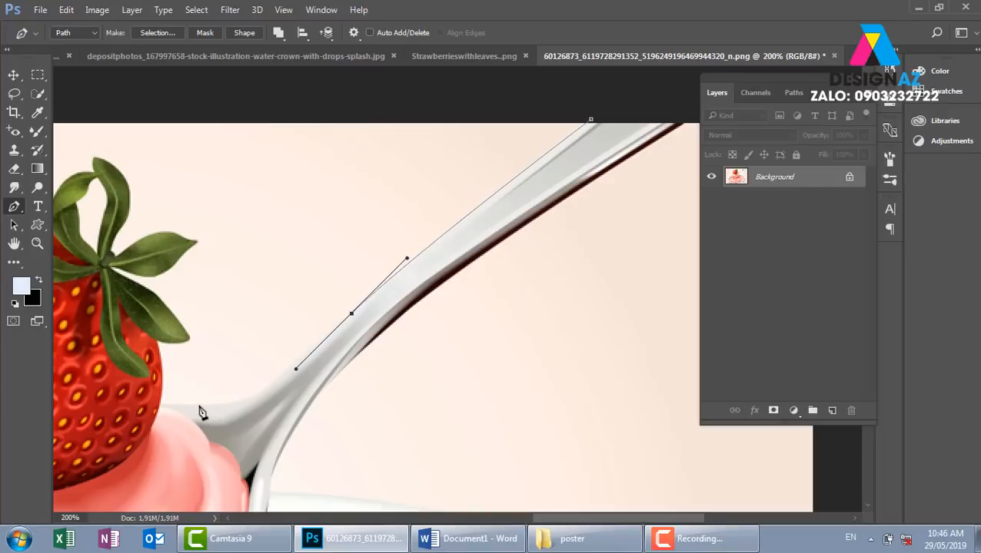
{"action": "left_click_drag", "start_coordinate": [199, 405], "coordinate": [142, 409]}
{"action": "left_click", "coordinate": [200, 406], "text": "alt"}
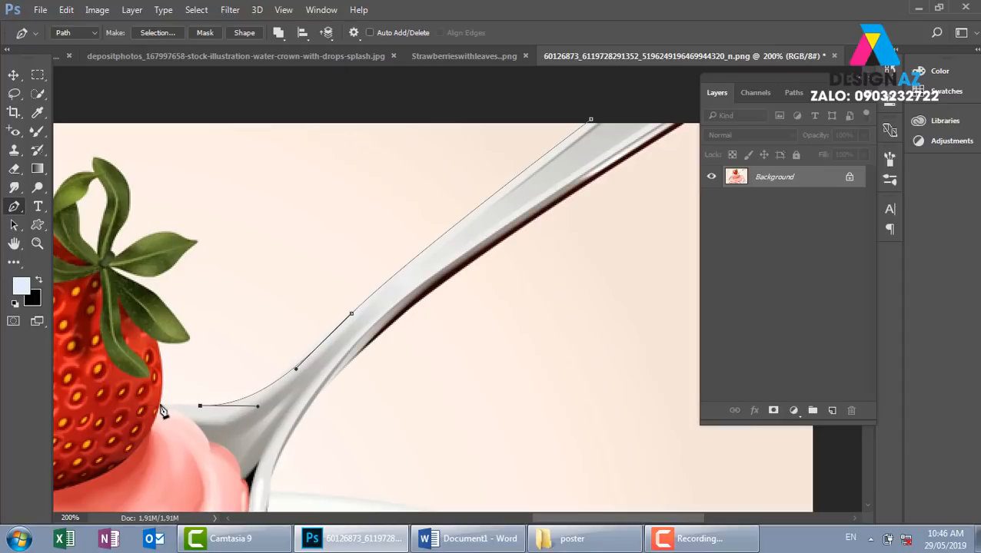
{"action": "left_click", "coordinate": [159, 405]}
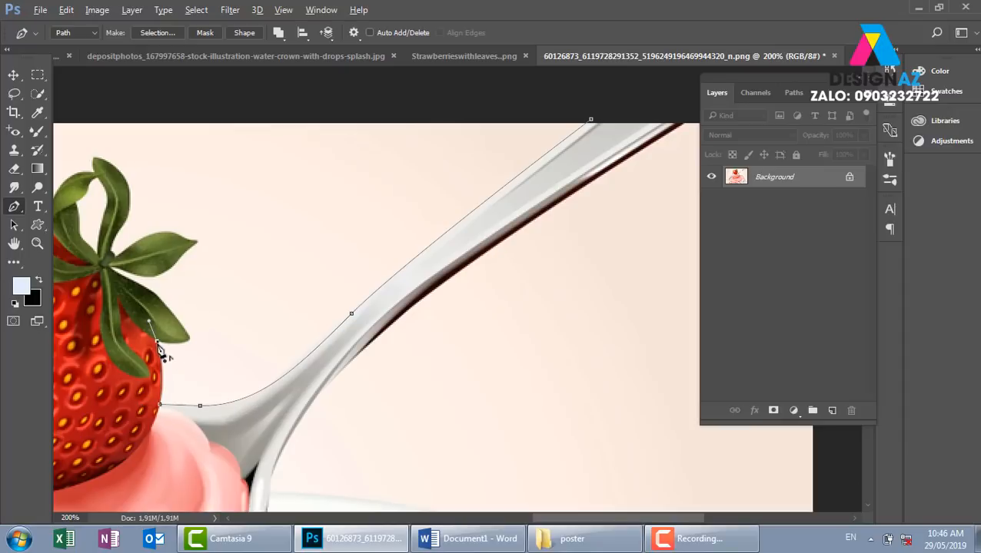
- Continue the path from the strawberry's side around the lower right leaf and back to the stem
{"action": "left_click", "coordinate": [158, 341], "text": "alt"}
{"action": "key", "text": "ctrl+plus"}
{"action": "left_click_drag", "start_coordinate": [65, 369], "coordinate": [575, 376]}
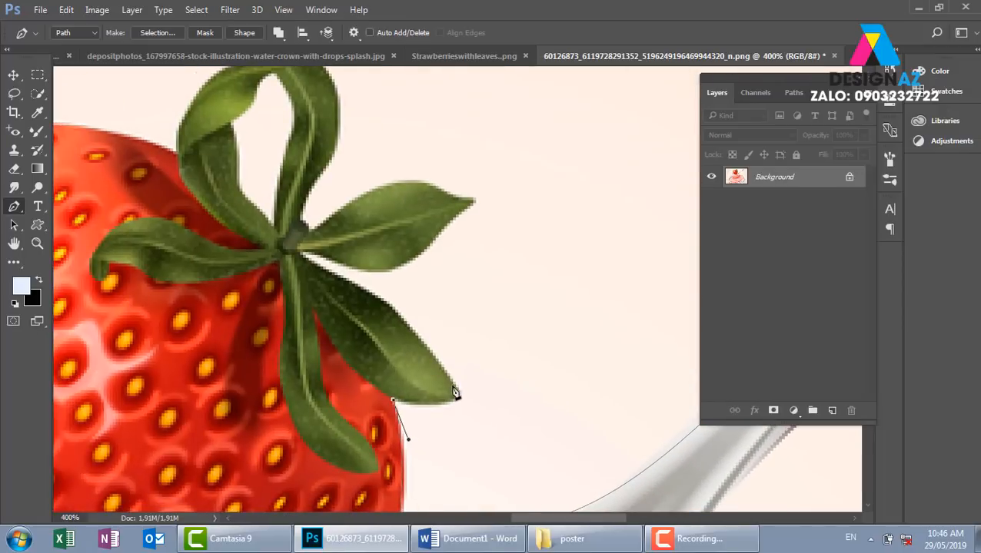
{"action": "left_click_drag", "start_coordinate": [454, 386], "coordinate": [437, 350]}
{"action": "left_click", "coordinate": [453, 385], "text": "alt"}
{"action": "left_click", "coordinate": [388, 306]}
{"action": "left_click_drag", "start_coordinate": [301, 260], "coordinate": [299, 243]}
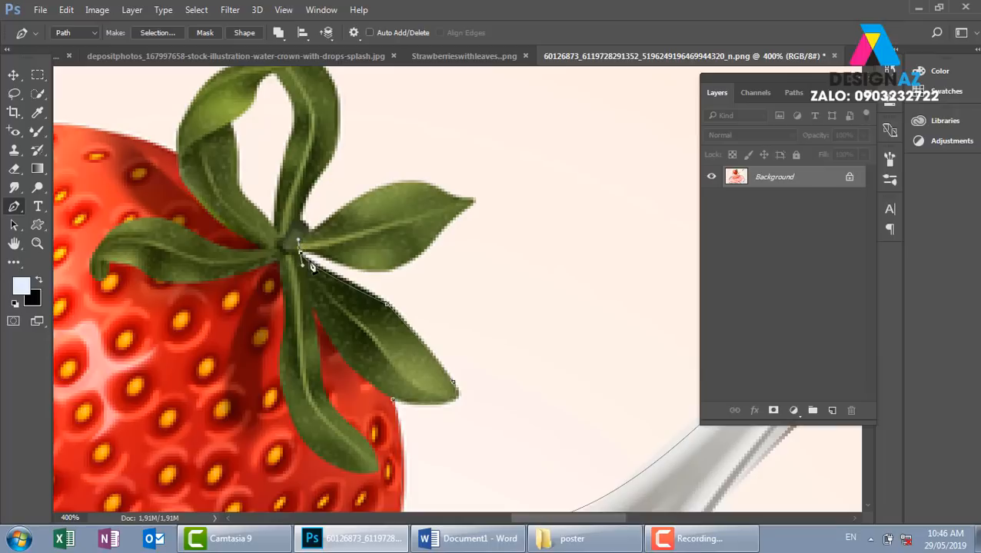
- Trace the path around the right-pointing leaf, along its lower edge to the tip and back along its upper edge
{"action": "left_click", "coordinate": [301, 260]}
{"action": "left_click_drag", "start_coordinate": [369, 279], "coordinate": [348, 264]}
{"action": "left_click_drag", "start_coordinate": [436, 235], "coordinate": [478, 185]}
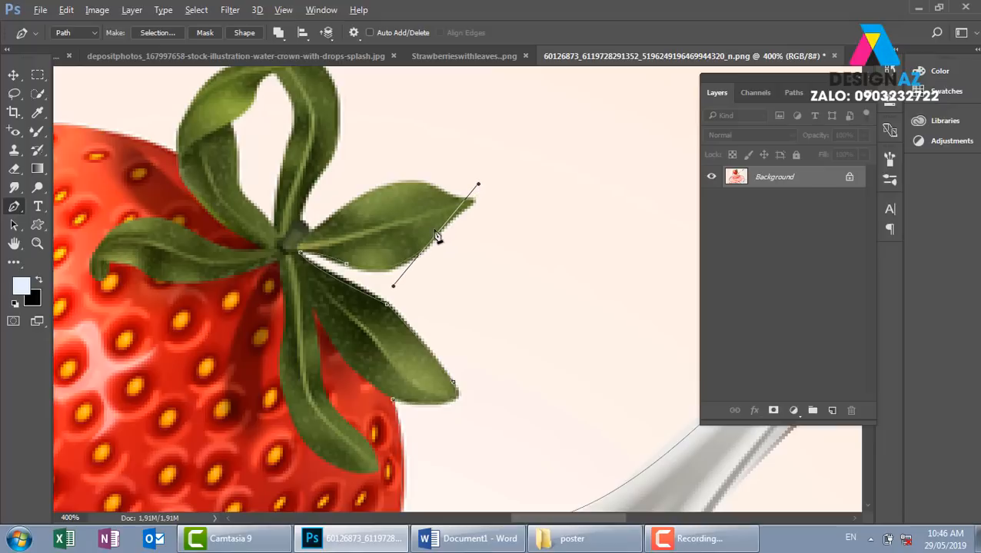
{"action": "left_click", "coordinate": [435, 237], "text": "alt"}
{"action": "left_click", "coordinate": [475, 202]}
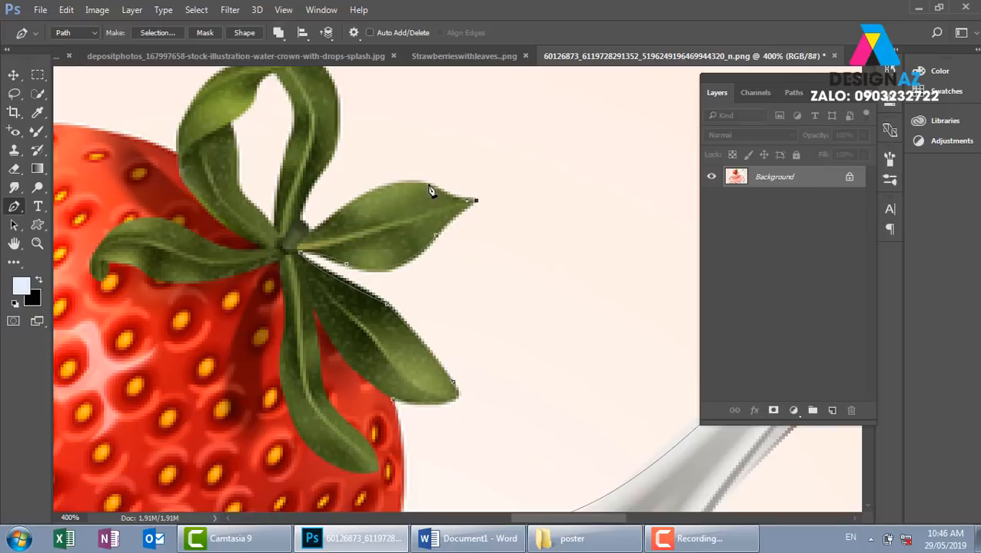
{"action": "left_click_drag", "start_coordinate": [335, 218], "coordinate": [387, 166]}
{"action": "left_click", "coordinate": [335, 218], "text": "alt"}
- Extend the path from the stem up the outer edge of the tall upright leaf to its tip
{"action": "left_click_drag", "start_coordinate": [305, 229], "coordinate": [325, 232]}
{"action": "left_click_drag", "start_coordinate": [337, 164], "coordinate": [354, 209]}
{"action": "left_click", "coordinate": [325, 246], "text": "alt"}
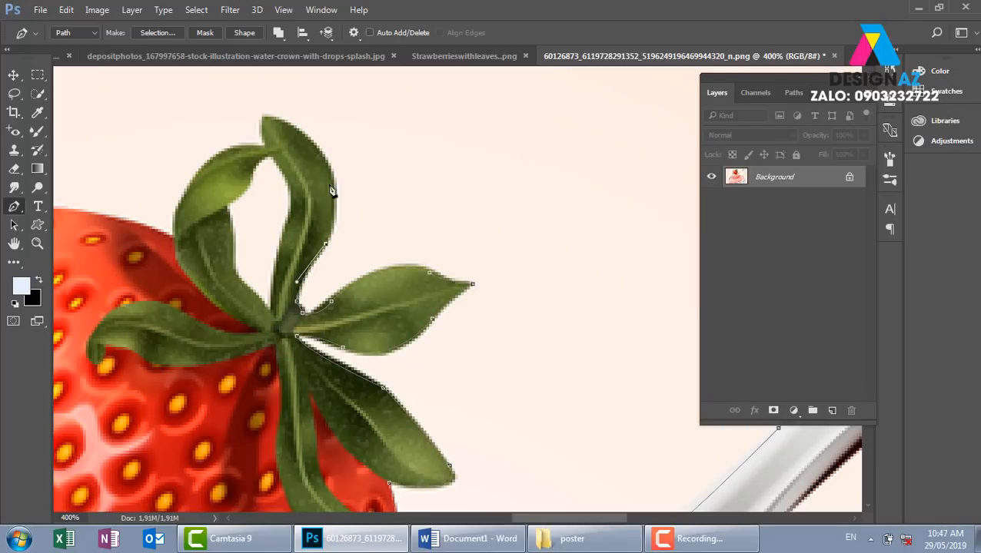
{"action": "left_click_drag", "start_coordinate": [318, 149], "coordinate": [251, 120]}
{"action": "left_click", "coordinate": [319, 151], "text": "alt"}
{"action": "left_click", "coordinate": [264, 118], "text": "alt"}
- Continue the path from the tall leaf's tip along the folded leaf's outer edge down to the strawberry's top
{"action": "left_click_drag", "start_coordinate": [279, 150], "coordinate": [283, 154]}
{"action": "left_click", "coordinate": [271, 144], "text": "alt"}
{"action": "left_click_drag", "start_coordinate": [187, 190], "coordinate": [521, 235]}
{"action": "left_click", "coordinate": [187, 190], "text": "alt"}
{"action": "left_click", "coordinate": [176, 239], "text": "alt"}
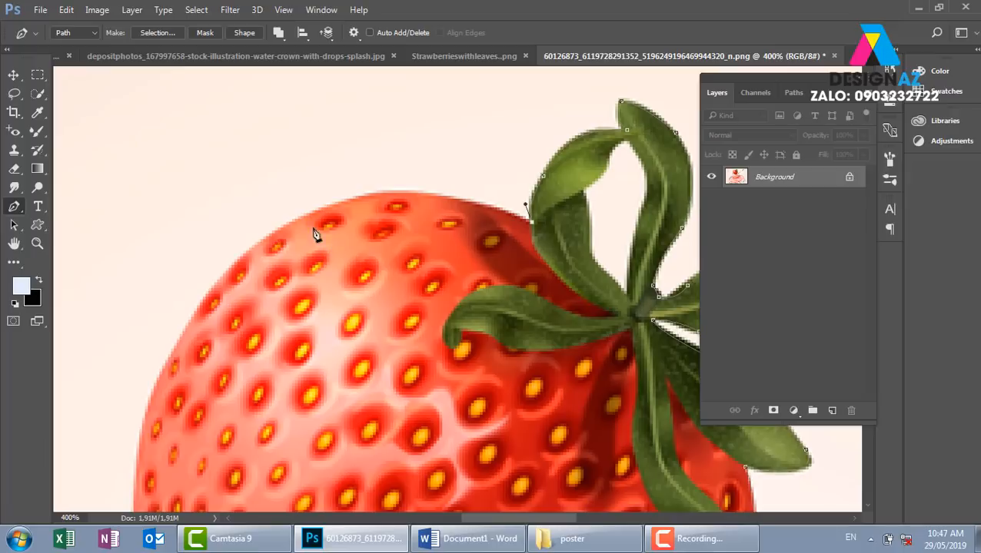
- Continue the path from the strawberry's top down its outer side to where it meets the yogurt
{"action": "left_click_drag", "start_coordinate": [210, 273], "coordinate": [183, 301]}
{"action": "left_click_drag", "start_coordinate": [300, 365], "coordinate": [361, 159]}
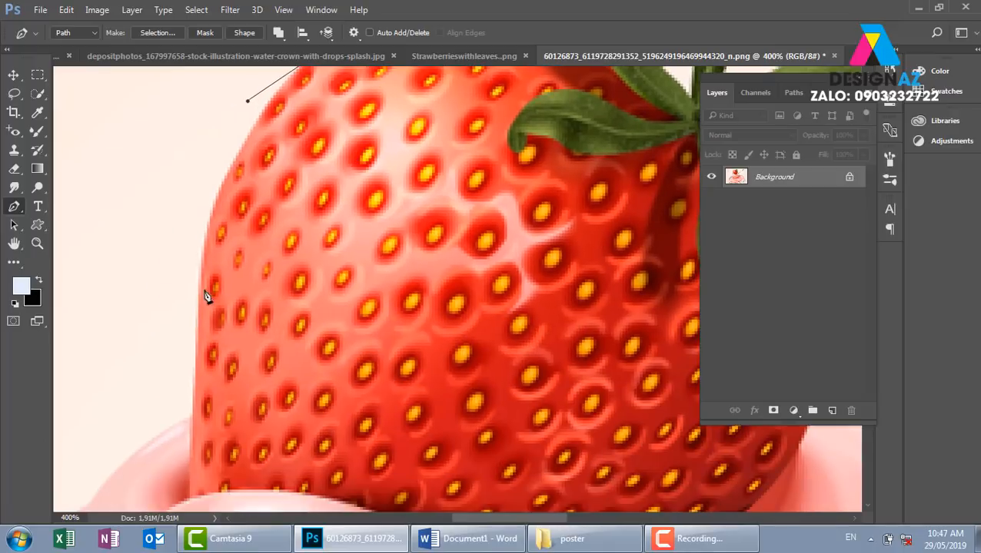
{"action": "left_click_drag", "start_coordinate": [201, 306], "coordinate": [192, 420]}
{"action": "left_click", "coordinate": [201, 306]}
{"action": "left_click_drag", "start_coordinate": [238, 285], "coordinate": [271, 239]}
{"action": "left_click", "coordinate": [226, 367]}
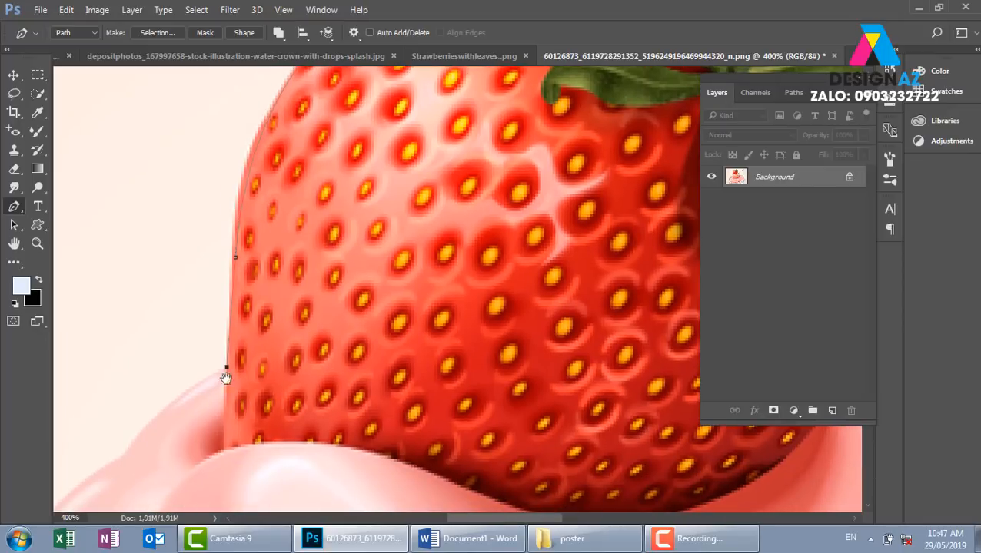
- Trace the path around the outer edge of the yogurt mound down to the tip of the spoon's rim
{"action": "left_click_drag", "start_coordinate": [213, 403], "coordinate": [327, 200]}
{"action": "left_click_drag", "start_coordinate": [240, 254], "coordinate": [278, 162]}
{"action": "left_click", "coordinate": [240, 255], "text": "alt"}
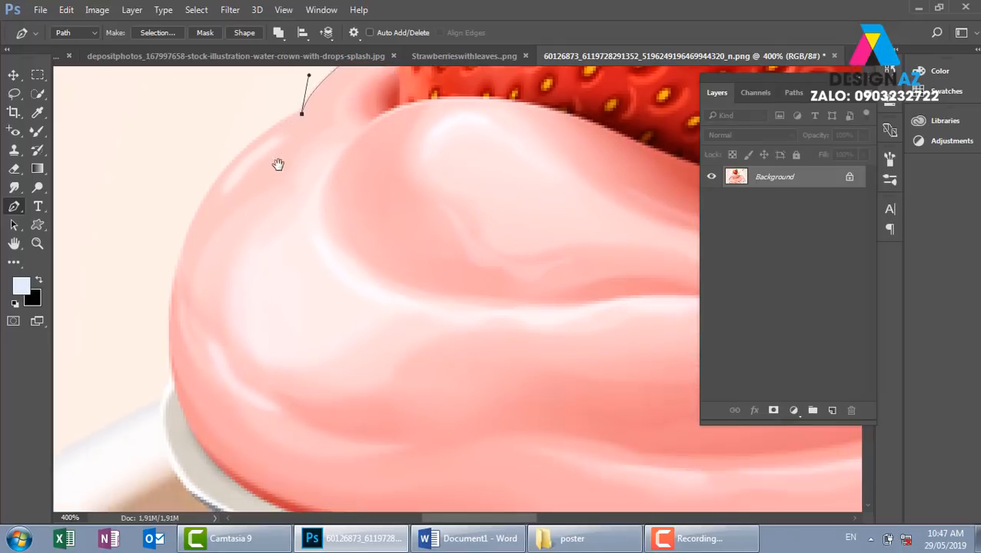
{"action": "left_click_drag", "start_coordinate": [174, 284], "coordinate": [152, 416]}
{"action": "left_click", "coordinate": [174, 285], "text": "alt"}
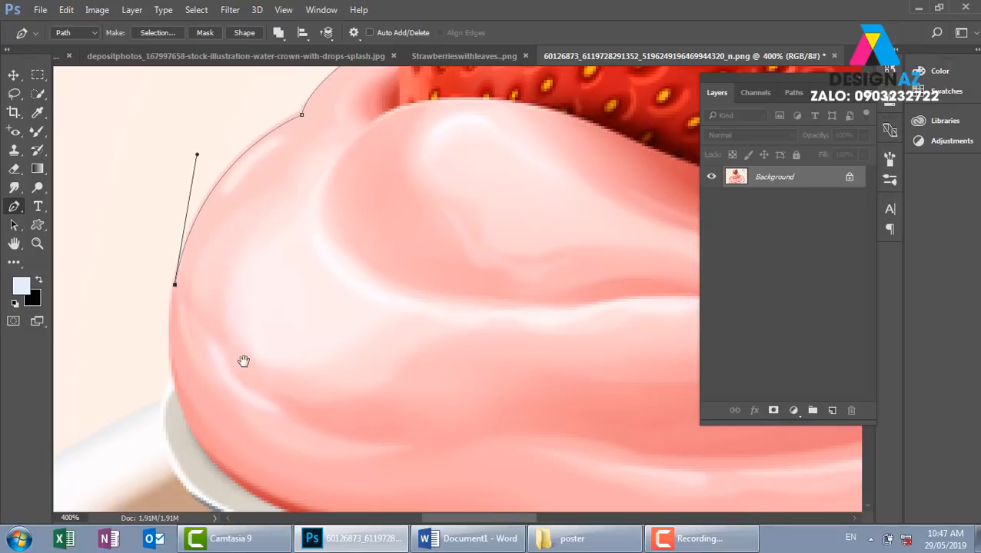
{"action": "scroll", "coordinate": [206, 289], "scroll_direction": "down", "scroll_amount": 3}
{"action": "left_click_drag", "start_coordinate": [181, 286], "coordinate": [313, 196]}
{"action": "left_click", "coordinate": [182, 287], "text": "alt"}
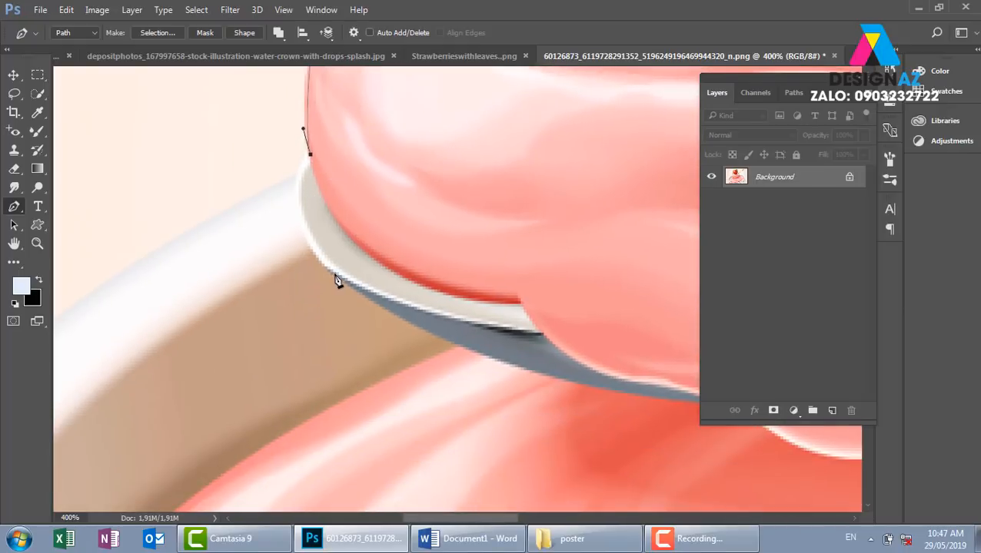
- Continue the path around the spoon's tip and along the bowl's underside to the start of the yogurt drip
{"action": "left_click_drag", "start_coordinate": [336, 277], "coordinate": [401, 348]}
{"action": "left_click", "coordinate": [336, 277], "text": "alt"}
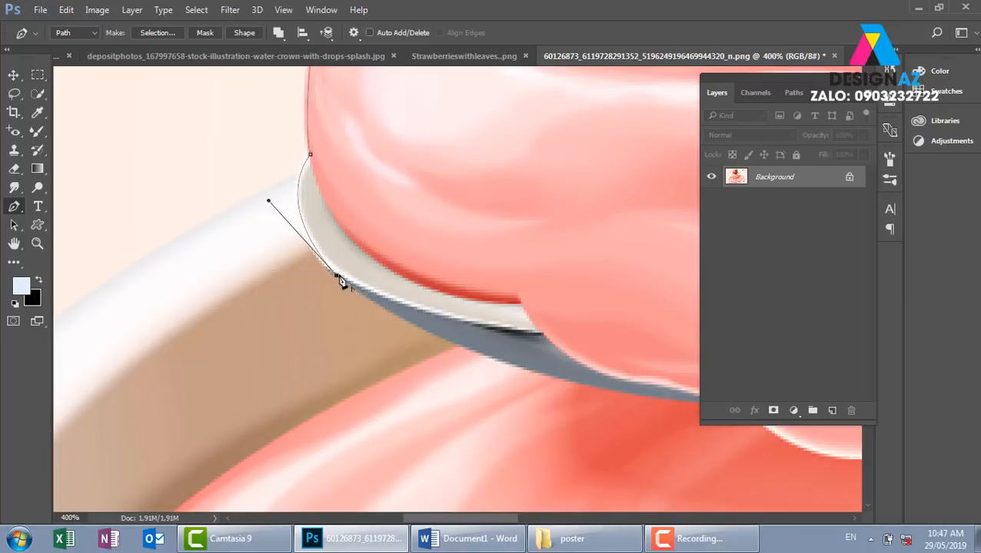
{"action": "left_click_drag", "start_coordinate": [507, 319], "coordinate": [318, 244]}
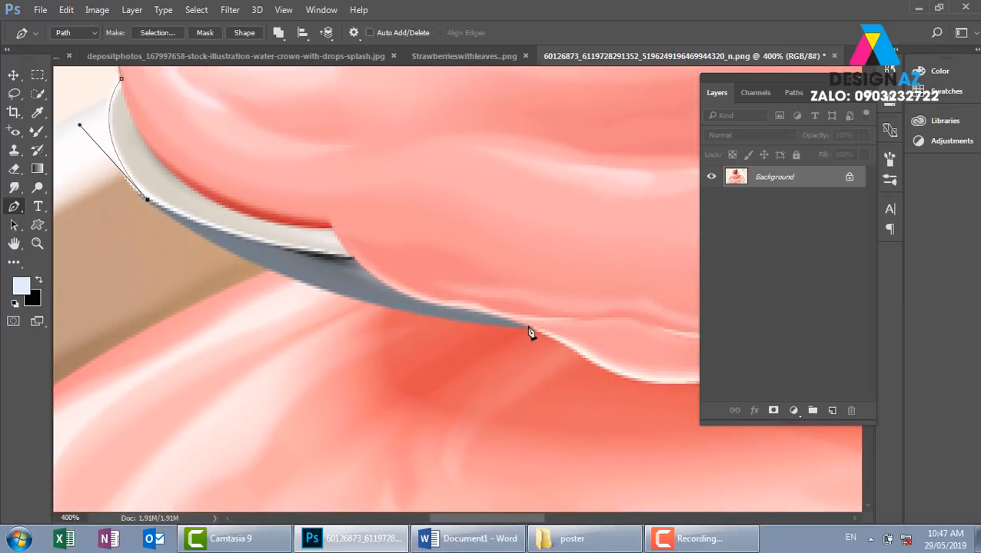
{"action": "left_click_drag", "start_coordinate": [529, 328], "coordinate": [780, 347]}
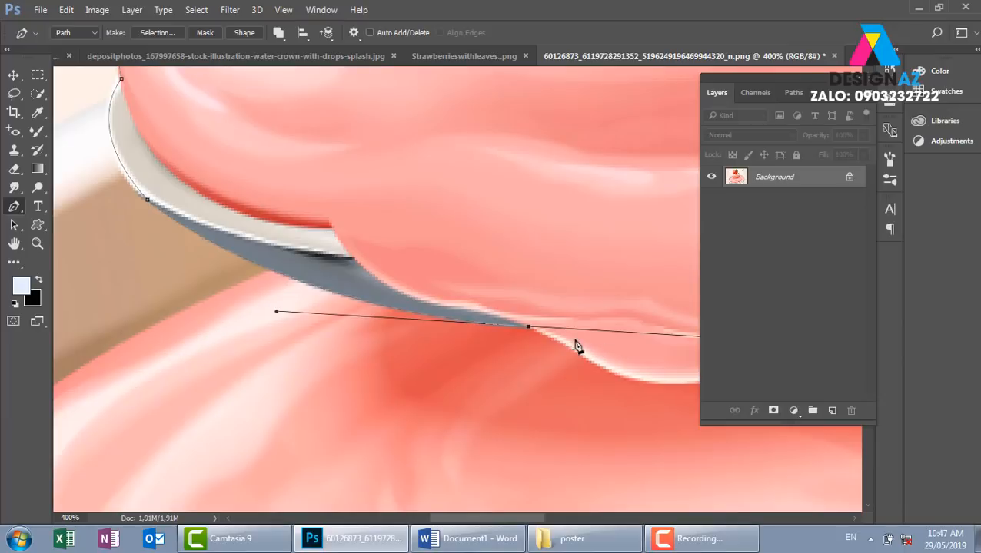
{"action": "left_click", "coordinate": [528, 328], "text": "alt"}
- Trace the path around the hanging yogurt drip and up to where the spoon bowl's underside reappears
{"action": "left_click_drag", "start_coordinate": [627, 370], "coordinate": [340, 343]}
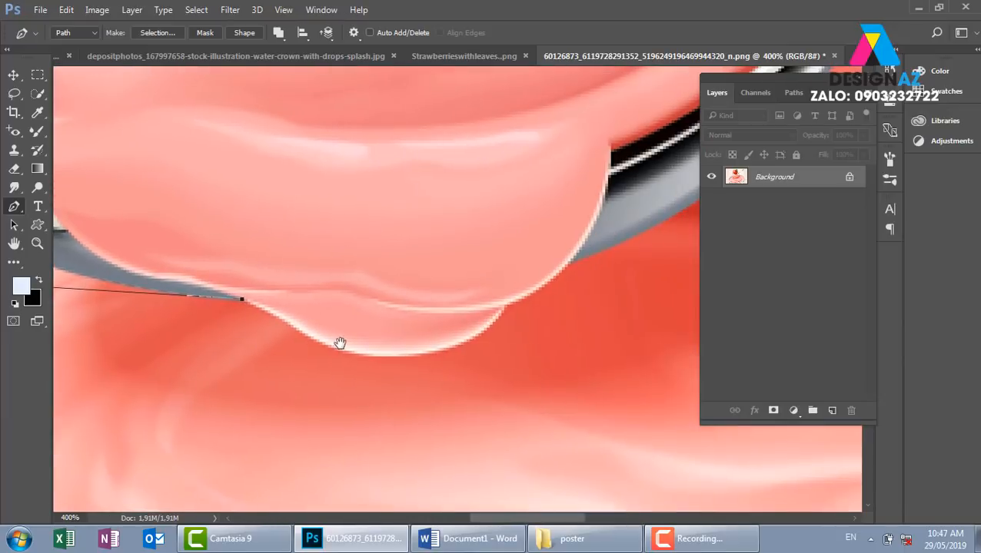
{"action": "left_click_drag", "start_coordinate": [504, 308], "coordinate": [615, 196]}
{"action": "left_click", "coordinate": [507, 308], "text": "alt"}
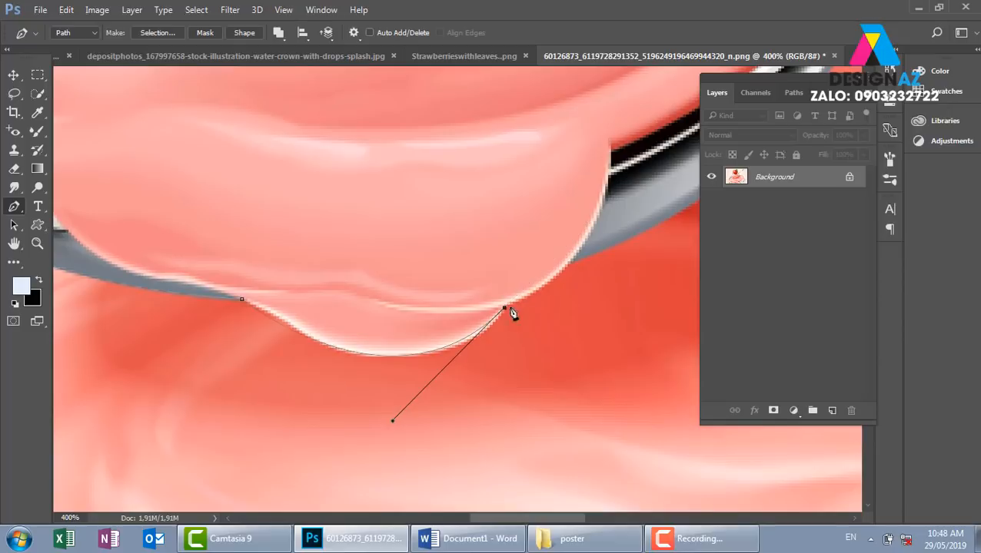
{"action": "left_click_drag", "start_coordinate": [561, 229], "coordinate": [480, 275]}
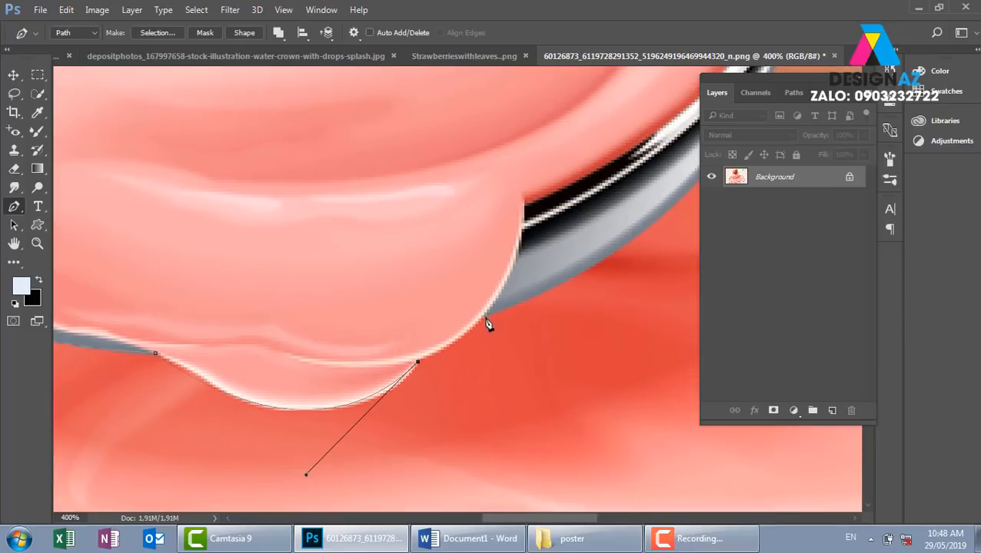
{"action": "left_click_drag", "start_coordinate": [483, 316], "coordinate": [504, 290]}
{"action": "left_click_drag", "start_coordinate": [566, 300], "coordinate": [433, 315]}
{"action": "left_click_drag", "start_coordinate": [513, 302], "coordinate": [405, 393]}
- Extend the path up the outer edge of the spoon bowl and around its neck to the handle
{"action": "key", "text": "ctrl+minus"}
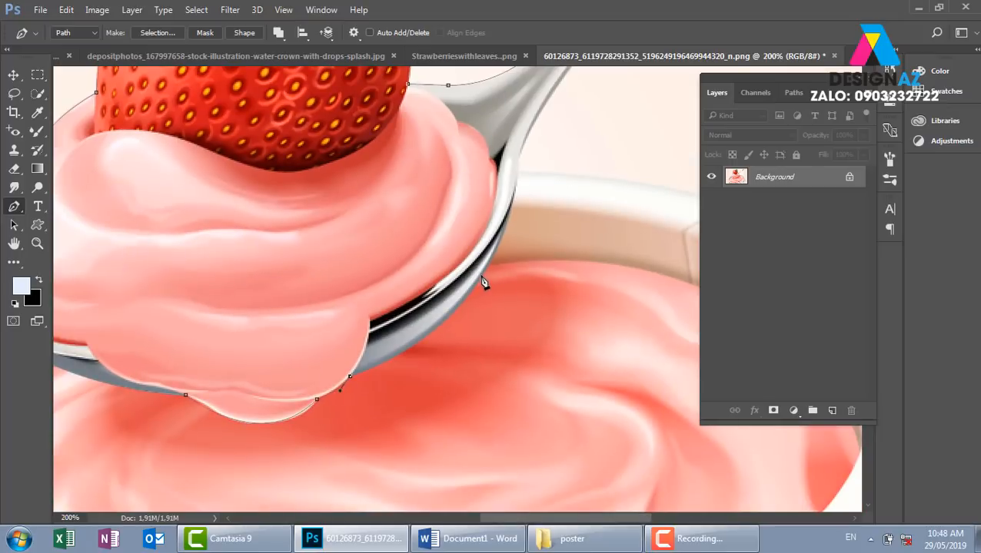
{"action": "left_click_drag", "start_coordinate": [481, 277], "coordinate": [532, 203]}
{"action": "left_click", "coordinate": [481, 278], "text": "alt"}
{"action": "left_click_drag", "start_coordinate": [517, 170], "coordinate": [527, 104]}
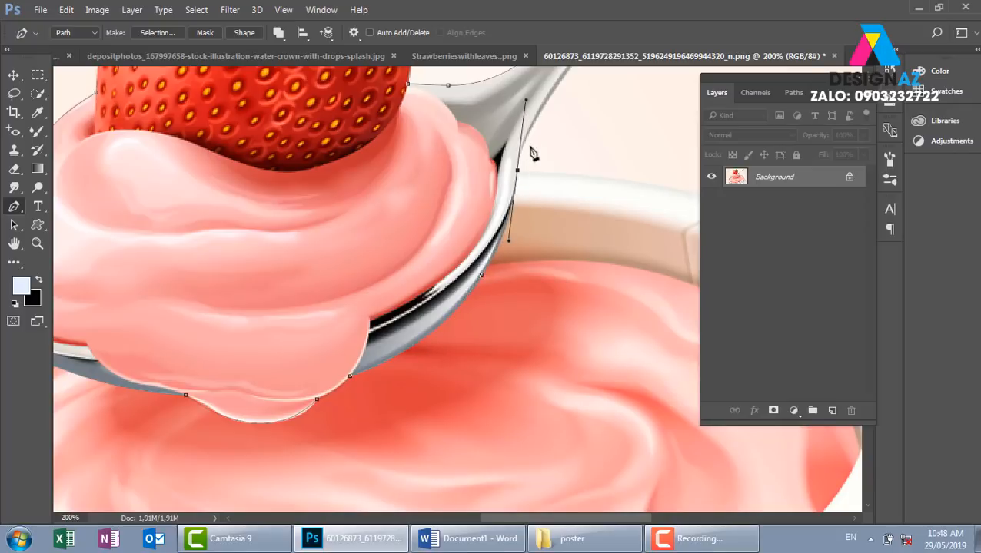
{"action": "left_click_drag", "start_coordinate": [580, 131], "coordinate": [453, 284]}
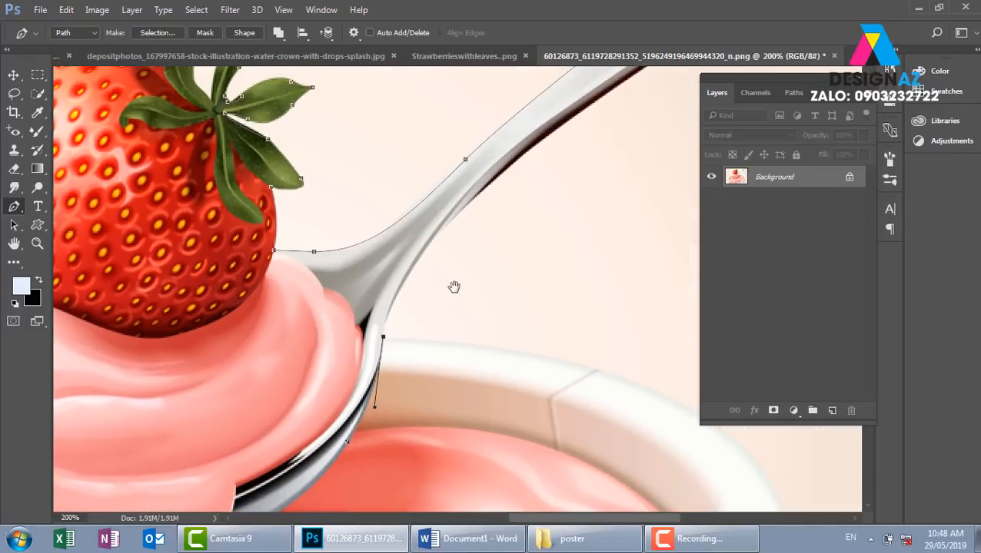
{"action": "left_click_drag", "start_coordinate": [428, 245], "coordinate": [477, 185]}
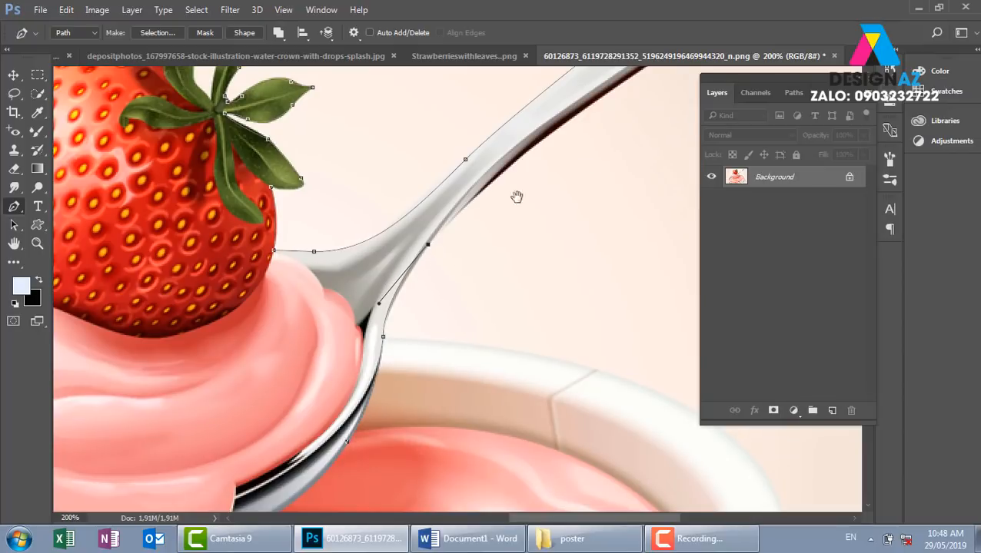
- Continue the path along the handle's lower edge and end it just beyond the image's top edge
{"action": "left_click_drag", "start_coordinate": [589, 162], "coordinate": [413, 259]}
{"action": "left_click_drag", "start_coordinate": [438, 185], "coordinate": [438, 237]}
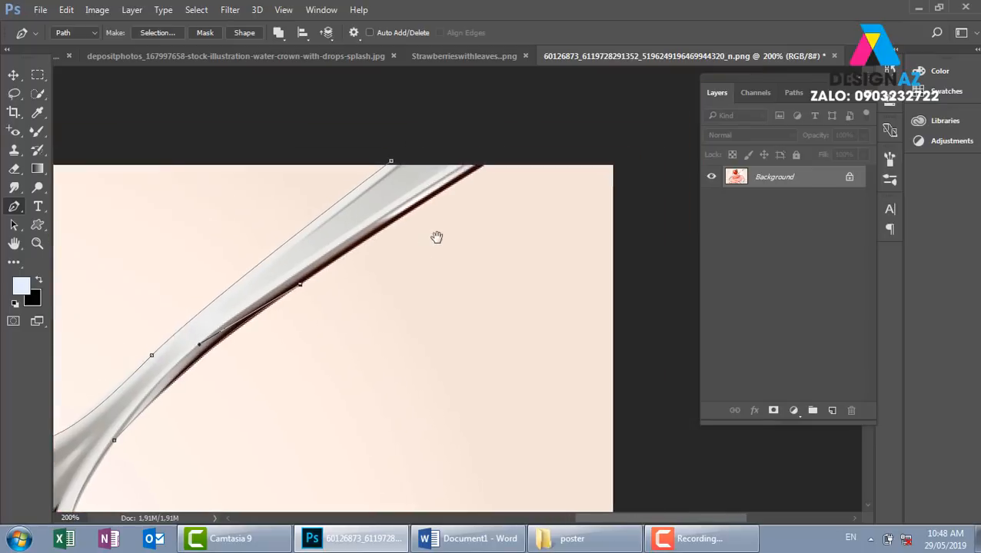
{"action": "left_click_drag", "start_coordinate": [474, 168], "coordinate": [517, 139]}
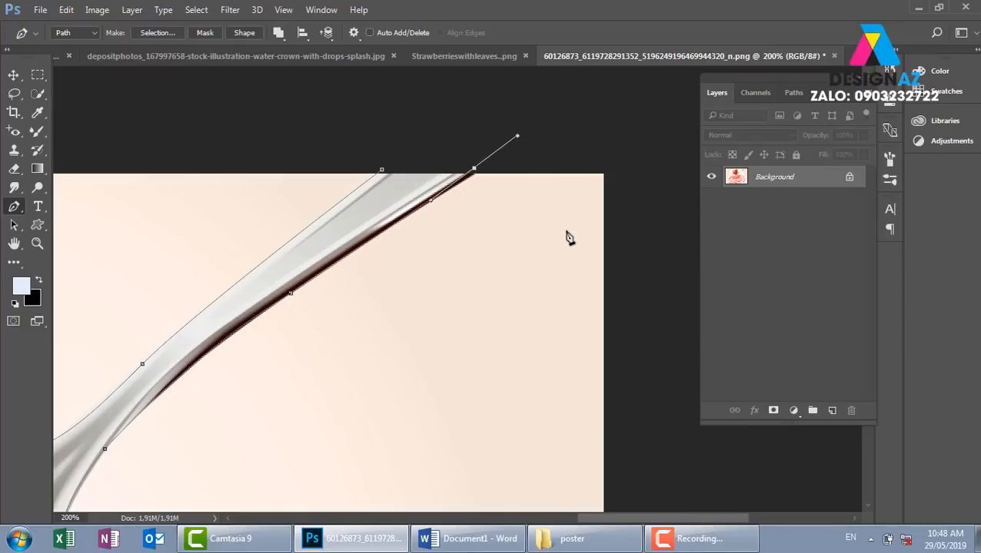
{"action": "key", "text": "Escape"}
{"action": "key", "text": "ctrl+z"}
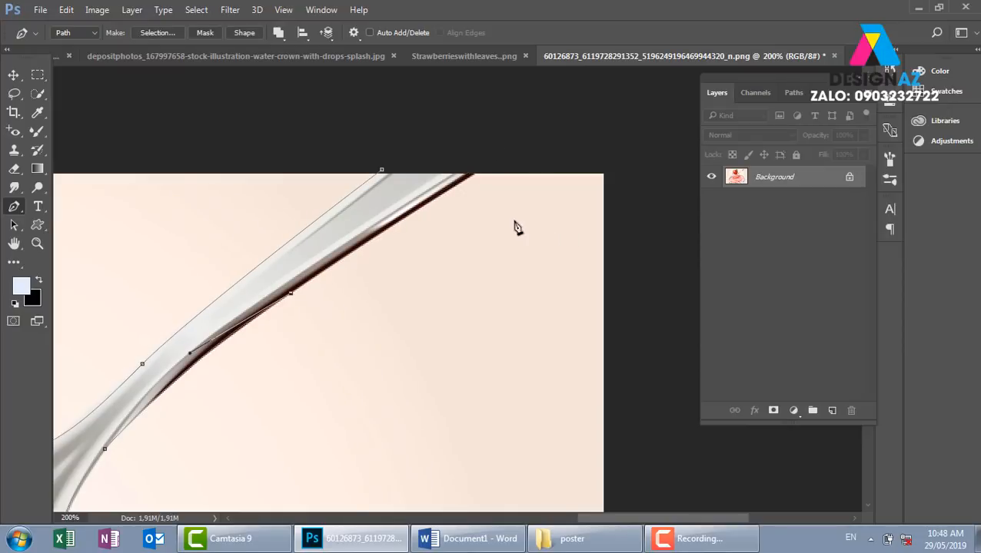
{"action": "left_click_drag", "start_coordinate": [479, 160], "coordinate": [496, 142]}
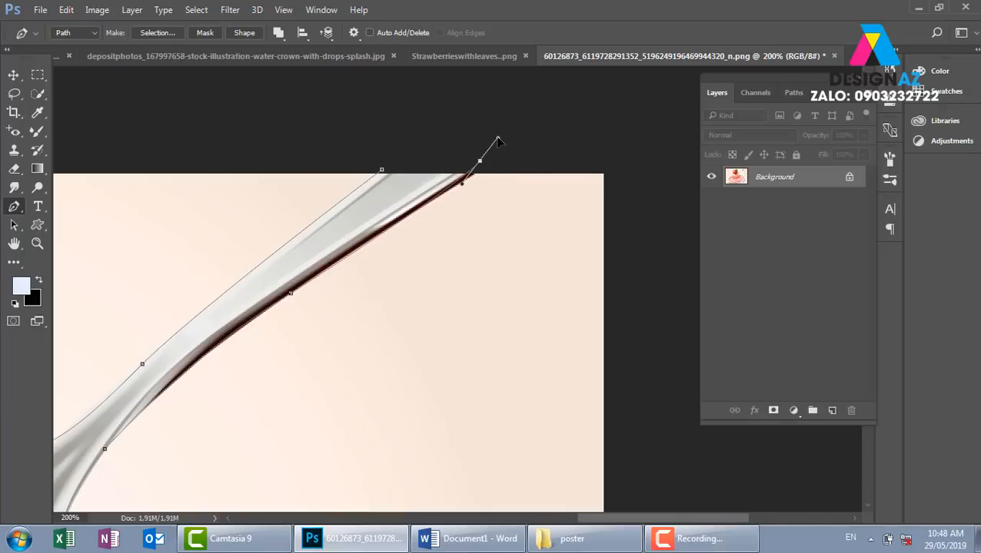
- Convert the path to a selection and copy the spoon with the strawberry yogurt to a new layer
{"action": "key", "text": "ctrl+Return"}
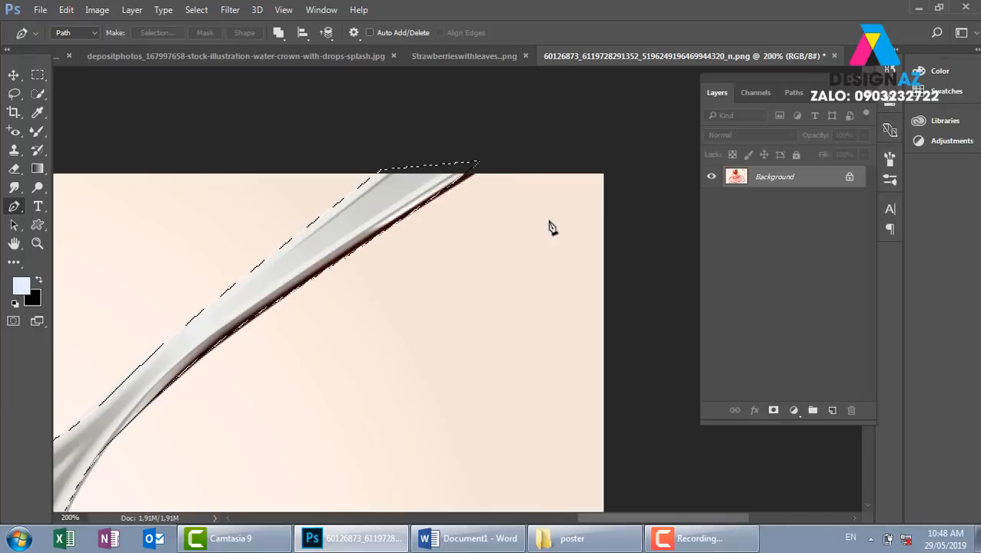
{"action": "key", "text": "ctrl+minus"}
{"action": "key", "text": "ctrl+minus"}
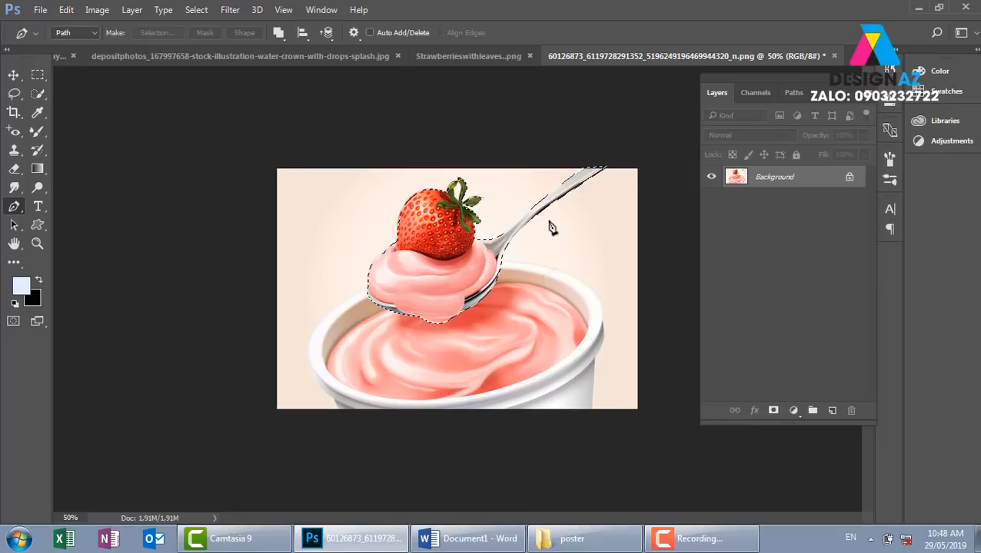
{"action": "key", "text": "ctrl+shift+alt+n"}
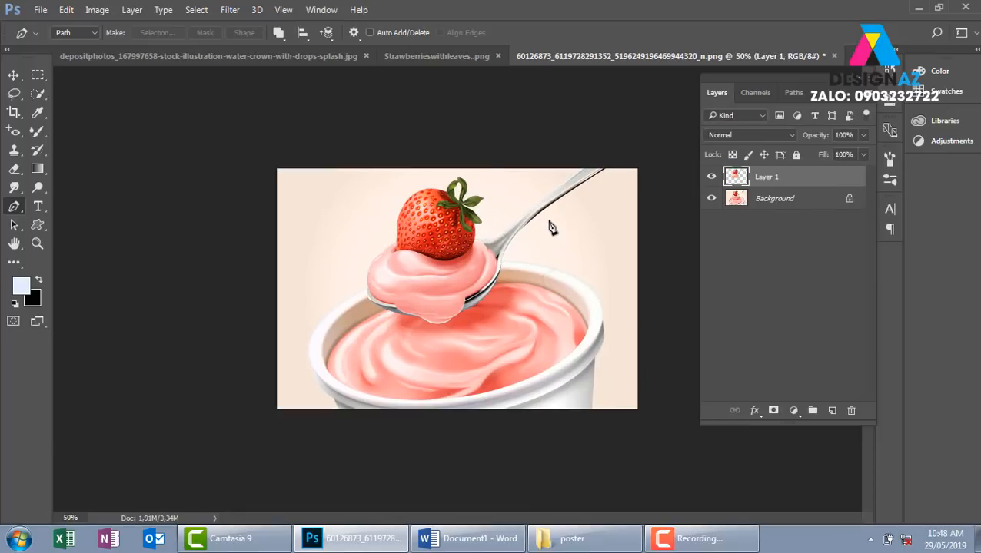
- Save the cutout document as a PSD file with Maximize Compatibility enabled
{"action": "key", "text": "ctrl+shift+s"}
{"action": "left_click", "coordinate": [374, 419]}
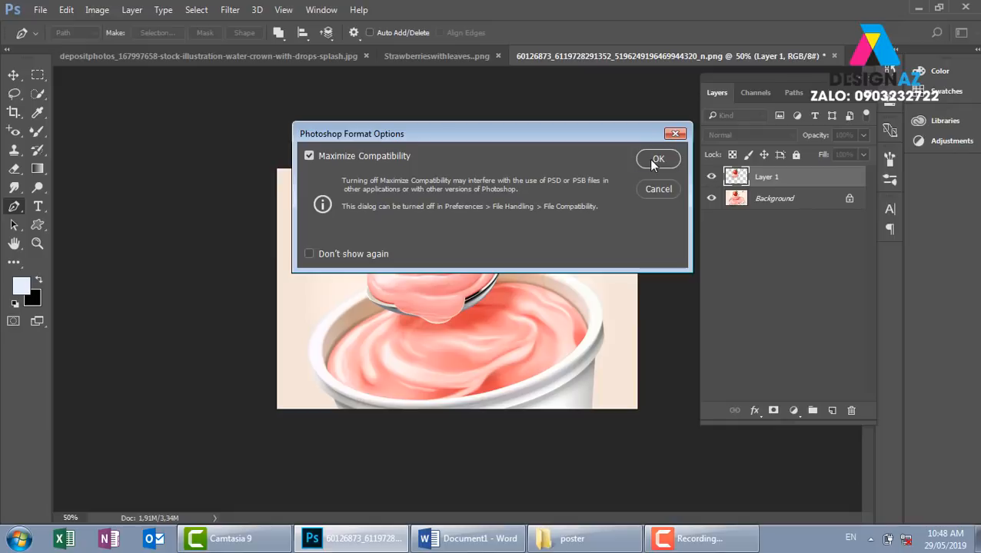
{"action": "left_click", "coordinate": [657, 160]}
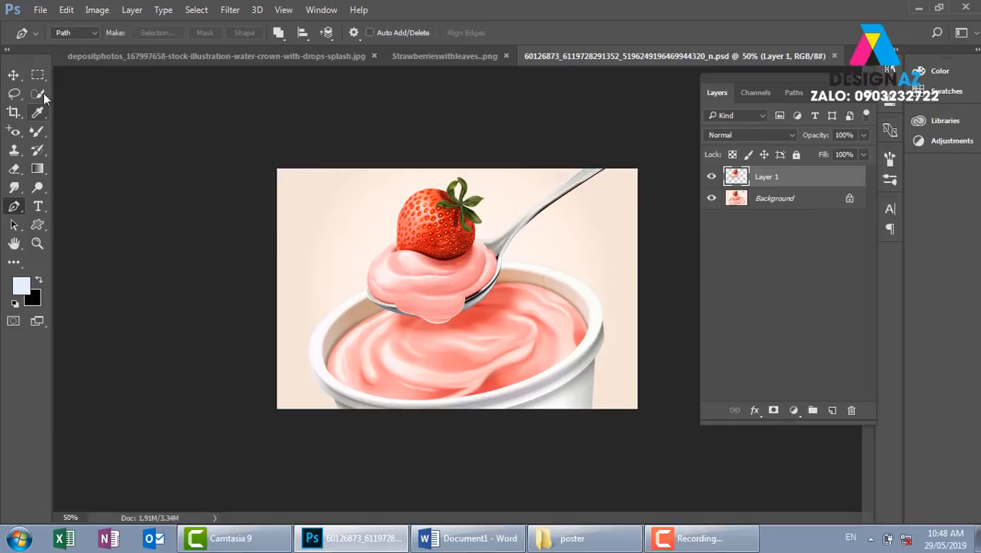
- Select and copy the whole spoon cutout layer, and close the water crown splash image
{"action": "left_click", "coordinate": [13, 75]}
{"action": "right_click", "coordinate": [466, 252]}
{"action": "left_click", "coordinate": [501, 262]}
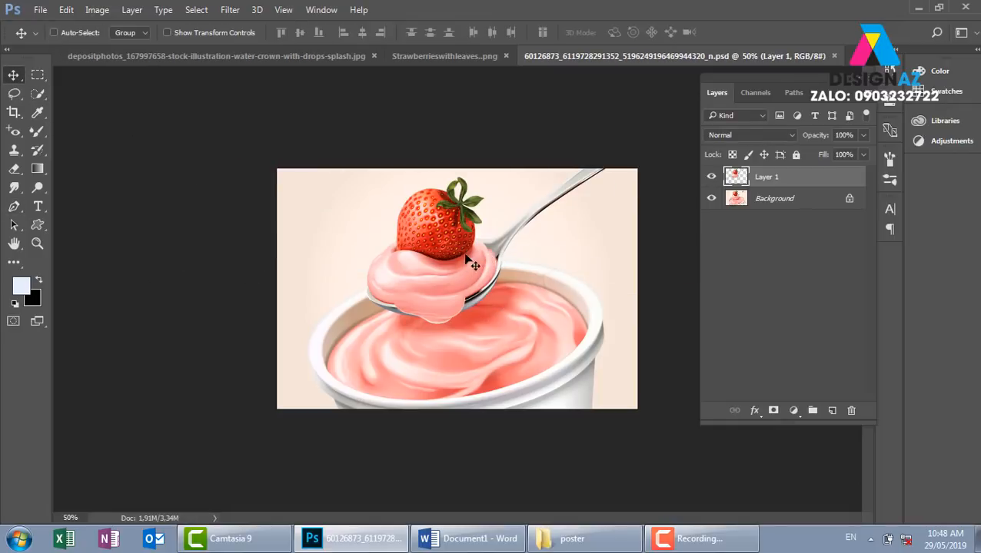
{"action": "mouse_move", "coordinate": [477, 271]}
{"action": "left_mouse_down"}
{"action": "mouse_move", "coordinate": [196, 120]}
{"action": "mouse_move", "coordinate": [186, 76]}
{"action": "mouse_move", "coordinate": [438, 259]}
{"action": "mouse_move", "coordinate": [475, 246]}
{"action": "mouse_move", "coordinate": [473, 284]}
{"action": "left_mouse_up"}
{"action": "key", "text": "ctrl+a"}
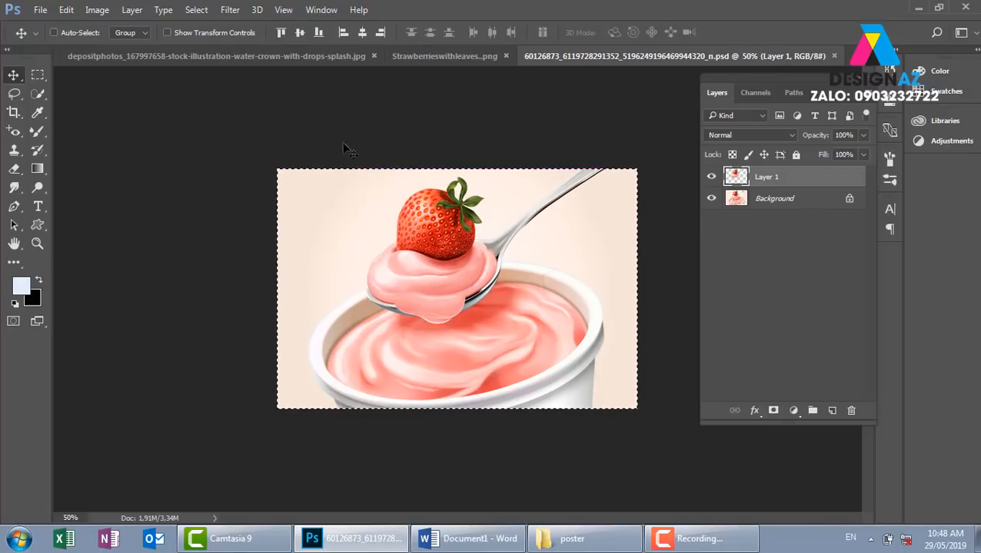
{"action": "left_click", "coordinate": [246, 56]}
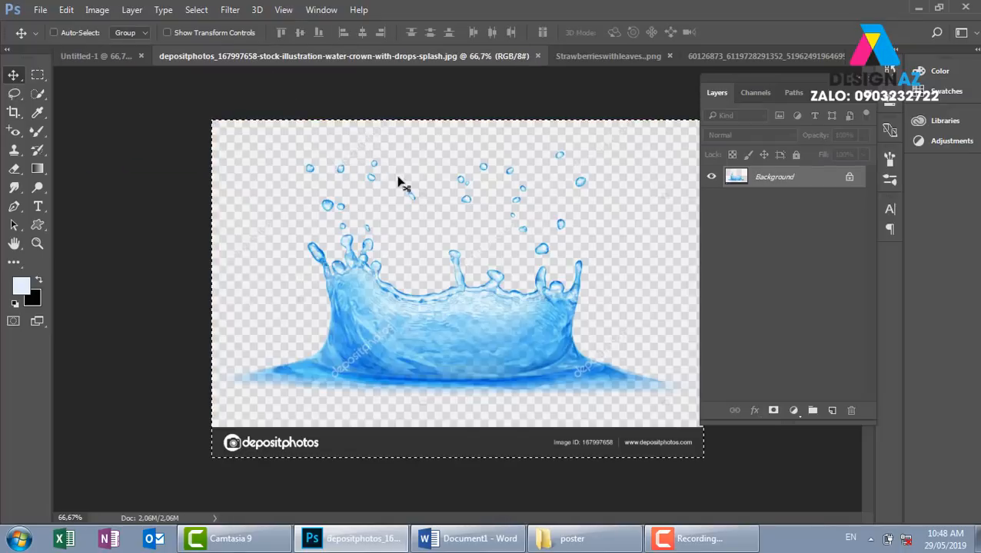
{"action": "left_click", "coordinate": [537, 55]}
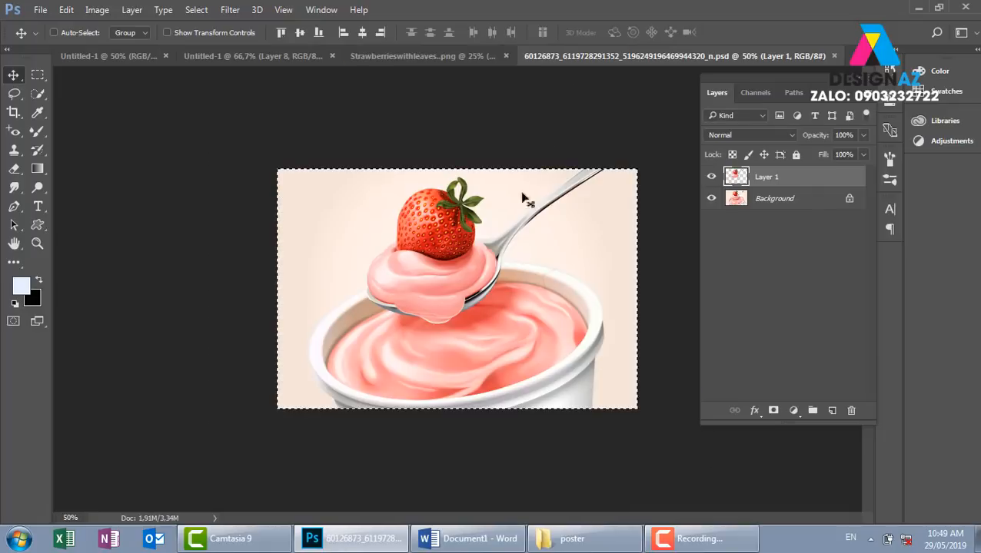
- Paste the spoon cutout into the poster, move it above the yogurt cup and bring its layer to the front
{"action": "left_click", "coordinate": [254, 56]}
{"action": "key", "text": "ctrl"}
{"action": "key", "text": "ctrl+v"}
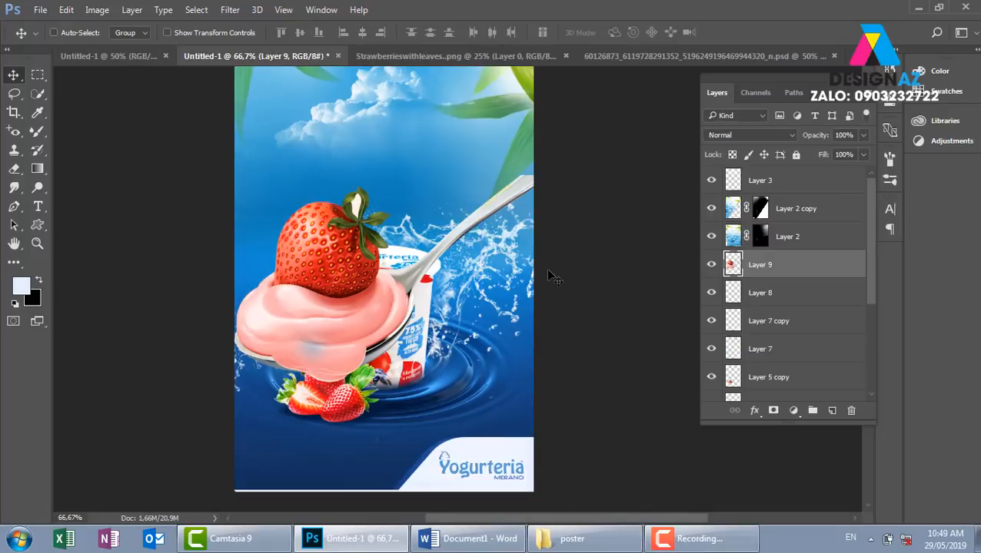
{"action": "left_click_drag", "start_coordinate": [349, 315], "coordinate": [399, 184]}
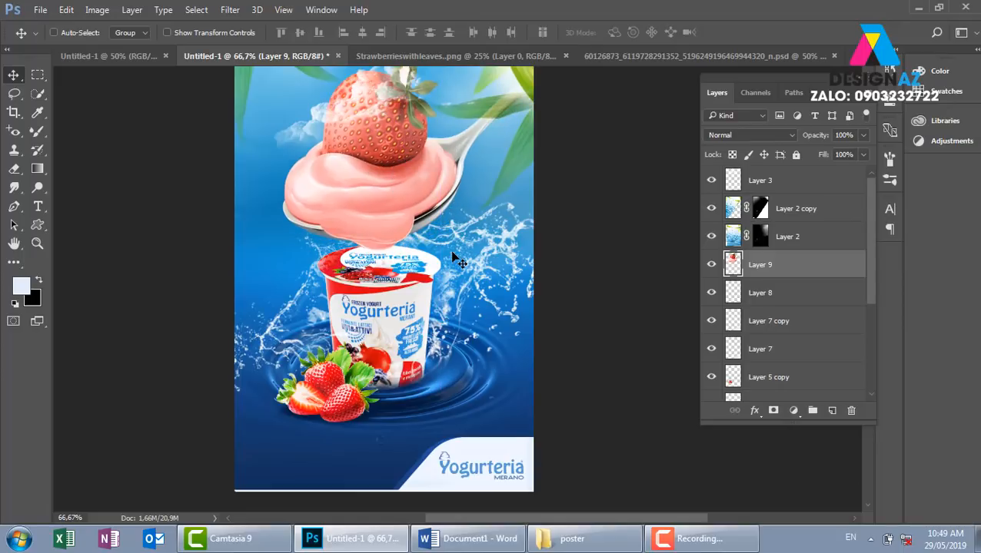
{"action": "key", "text": "ctrl+shift+bracketright"}
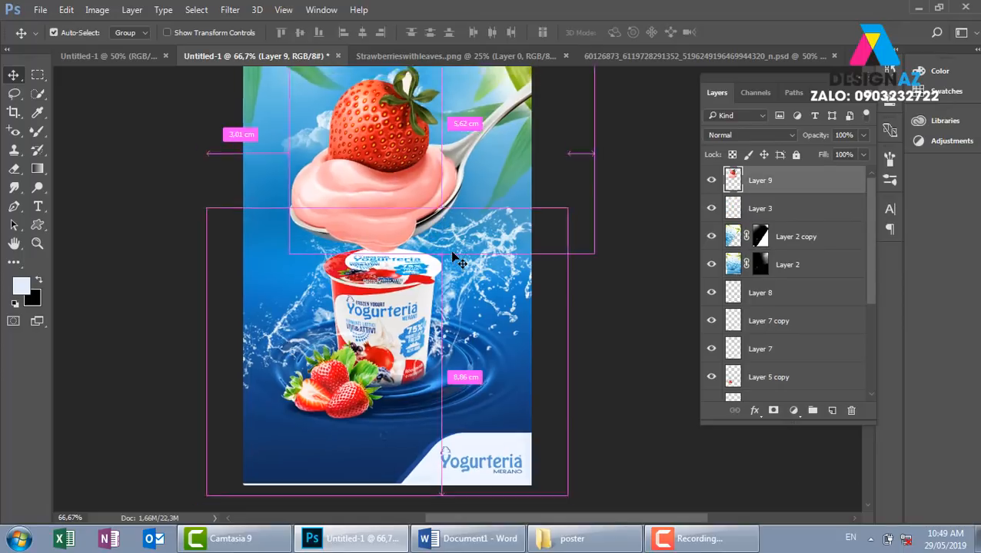
- Scale the spoon cutout down to about 58.5% and place it at the top edge of the poster, toward the right
{"action": "key", "text": "ctrl+minus"}
{"action": "key", "text": "ctrl+t"}
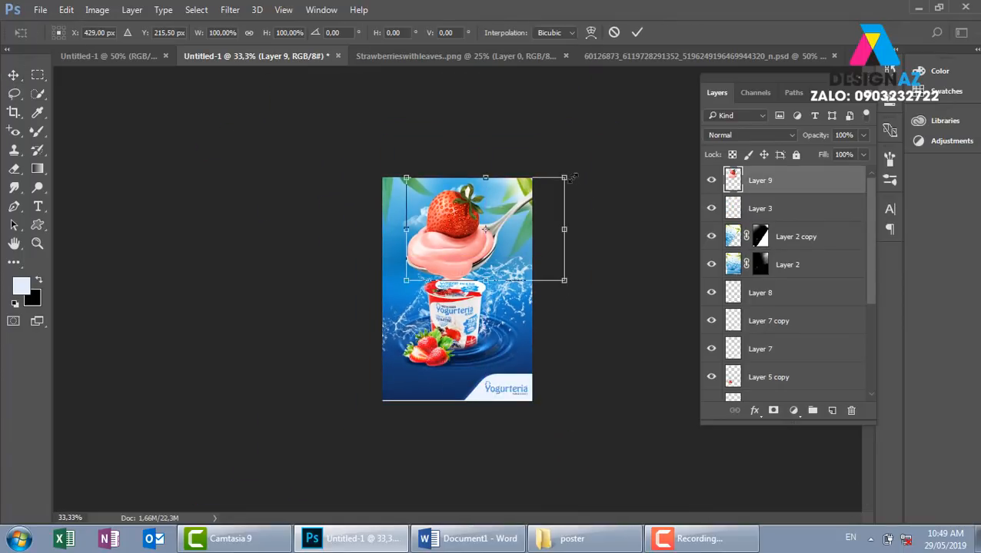
{"action": "left_click_drag", "start_coordinate": [565, 178], "coordinate": [523, 188]}
{"action": "left_click_drag", "start_coordinate": [484, 245], "coordinate": [439, 271]}
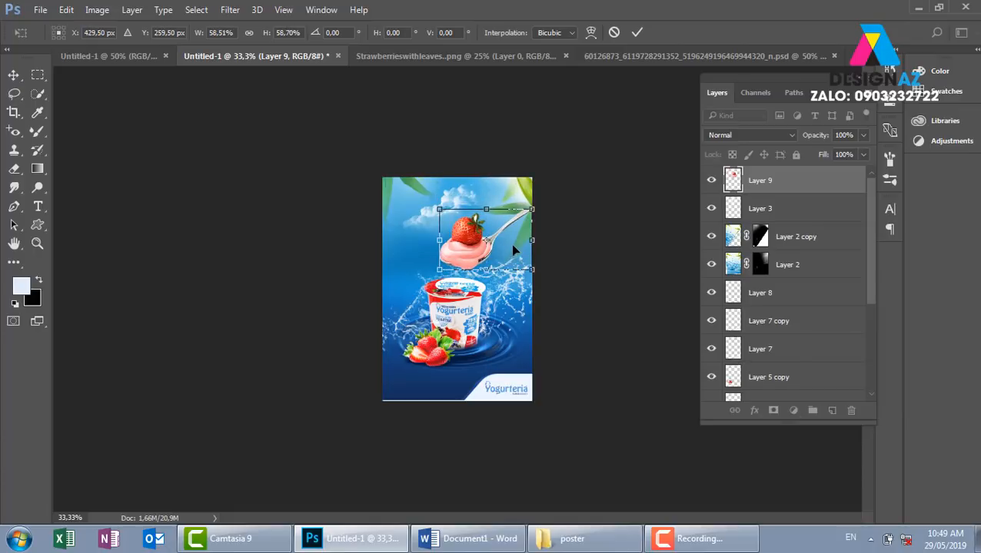
{"action": "left_click_drag", "start_coordinate": [517, 224], "coordinate": [508, 204]}
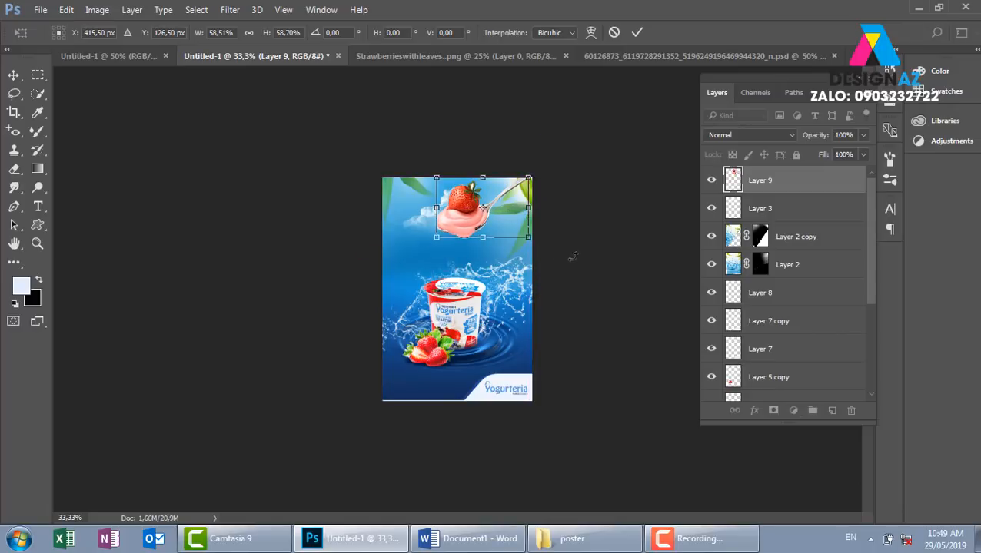
{"action": "key", "text": "ctrl+plus"}
{"action": "key", "text": "ctrl+plus"}
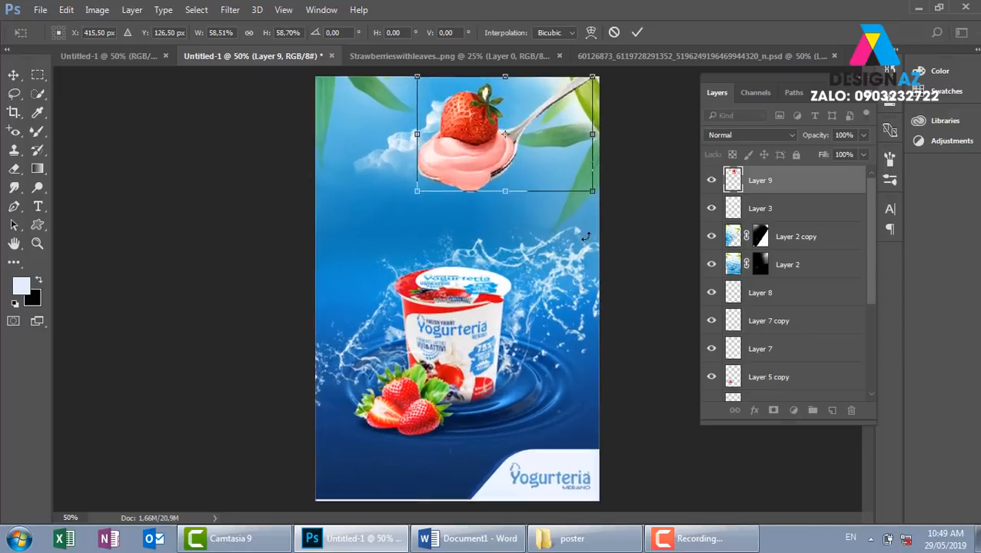
{"action": "key", "text": "ctrl+plus"}
{"action": "left_click_drag", "start_coordinate": [561, 152], "coordinate": [523, 338]}
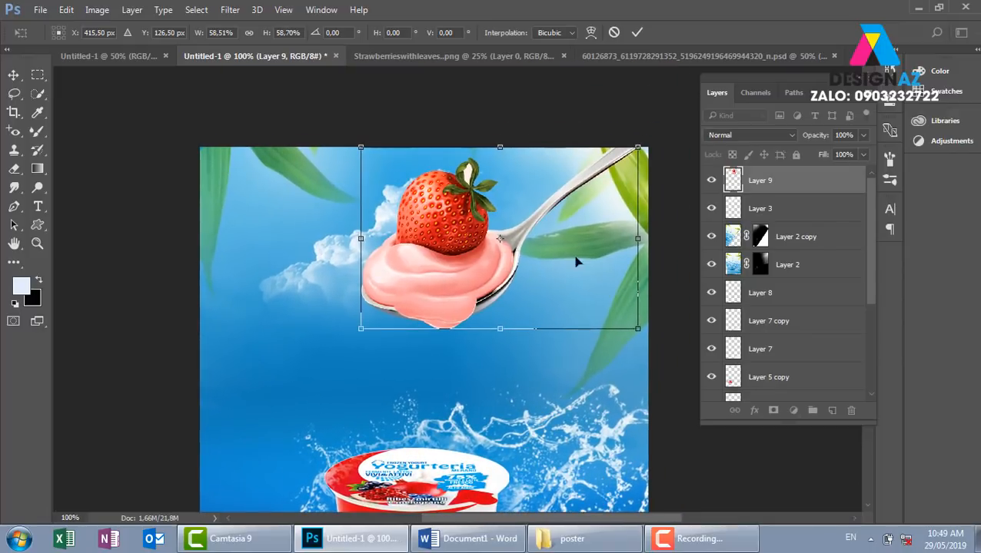
{"action": "key", "text": "Return"}
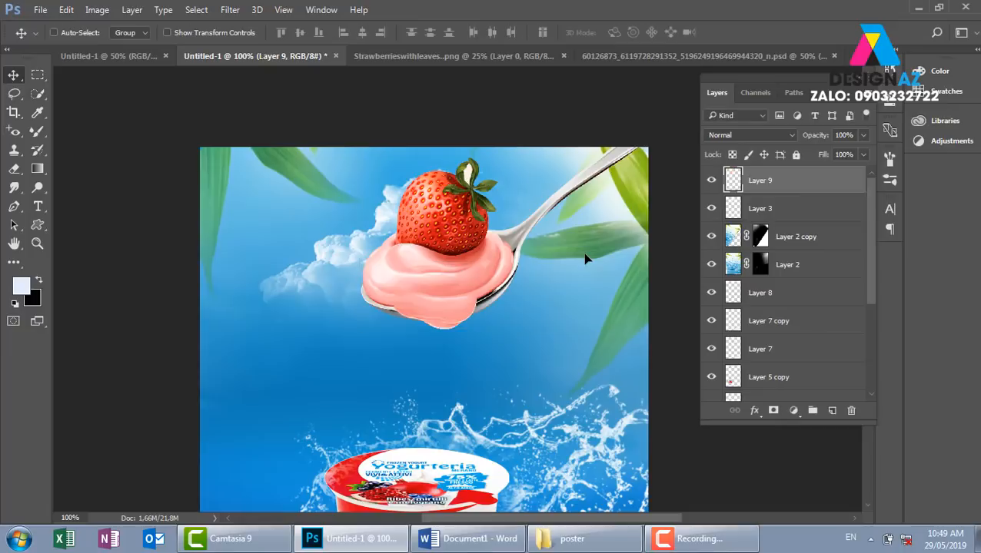
- Remove the white patch between the strawberry's leaves with the Magic Eraser at tolerance 50
{"action": "key", "text": "ctrl+plus"}
{"action": "key", "text": "ctrl+plus"}
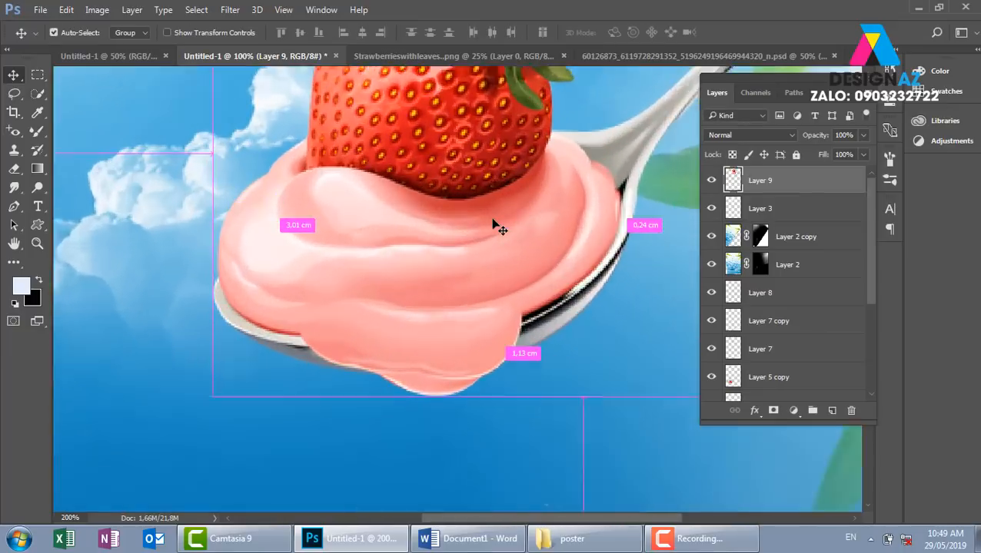
{"action": "left_click_drag", "start_coordinate": [434, 146], "coordinate": [397, 342]}
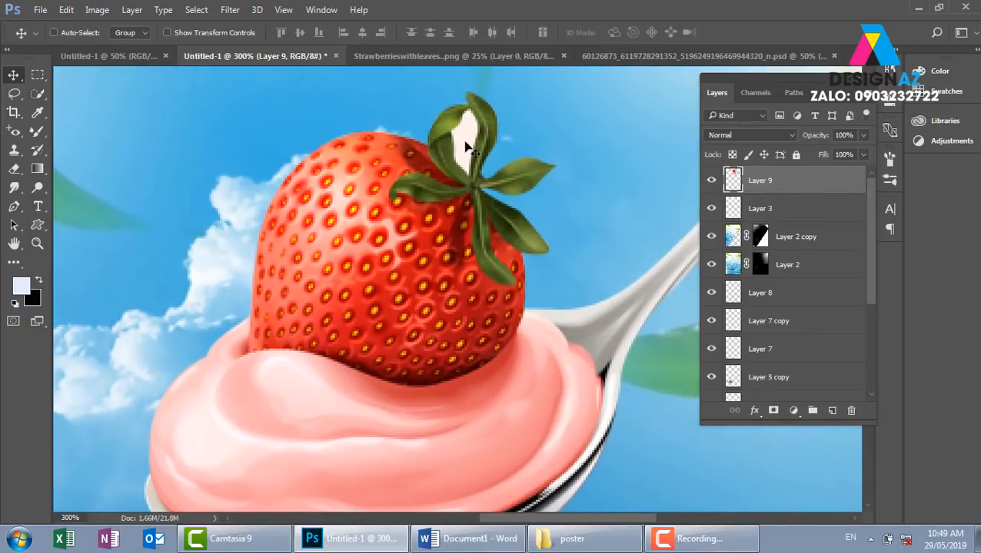
{"action": "key", "text": "e"}
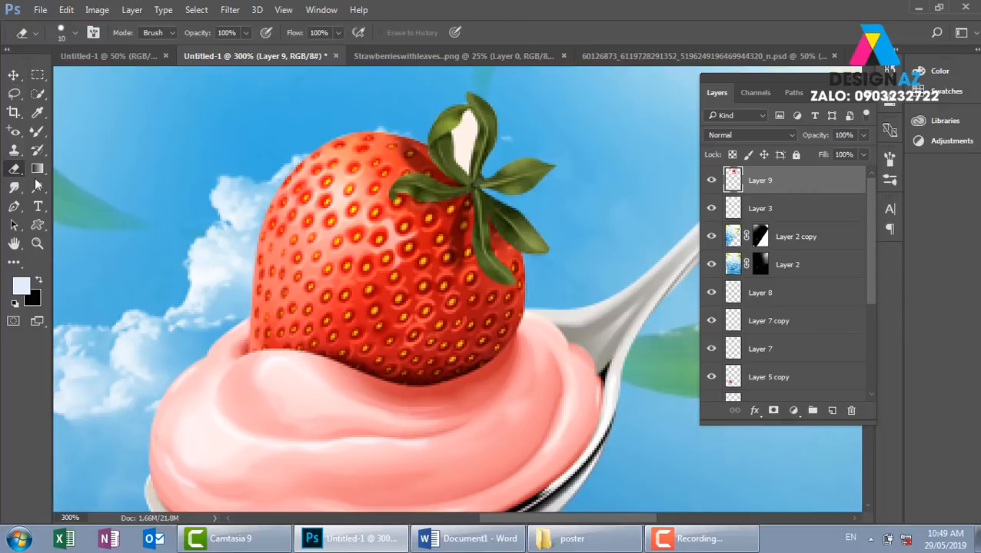
{"action": "right_click", "coordinate": [13, 171]}
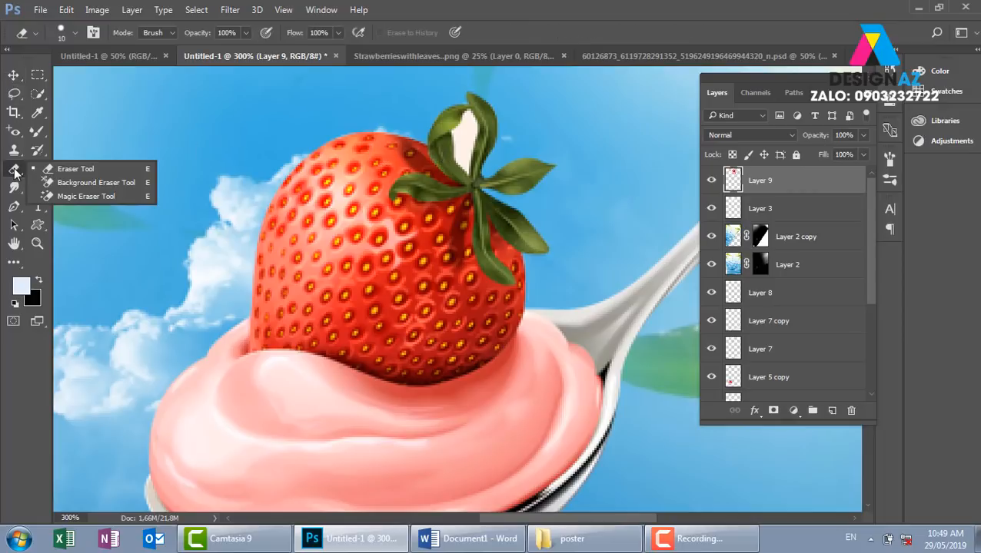
{"action": "left_click", "coordinate": [62, 196]}
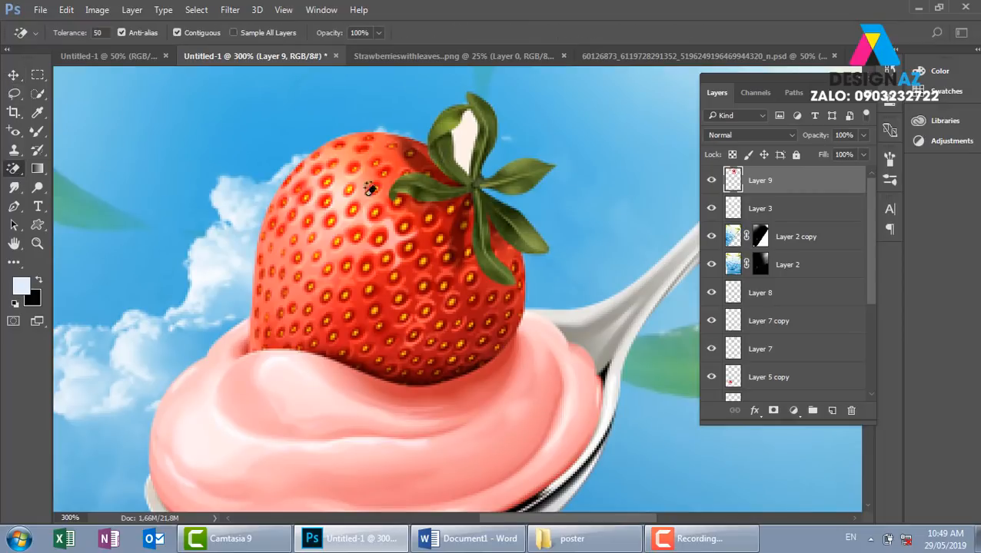
{"action": "key", "text": "ctrl+z"}
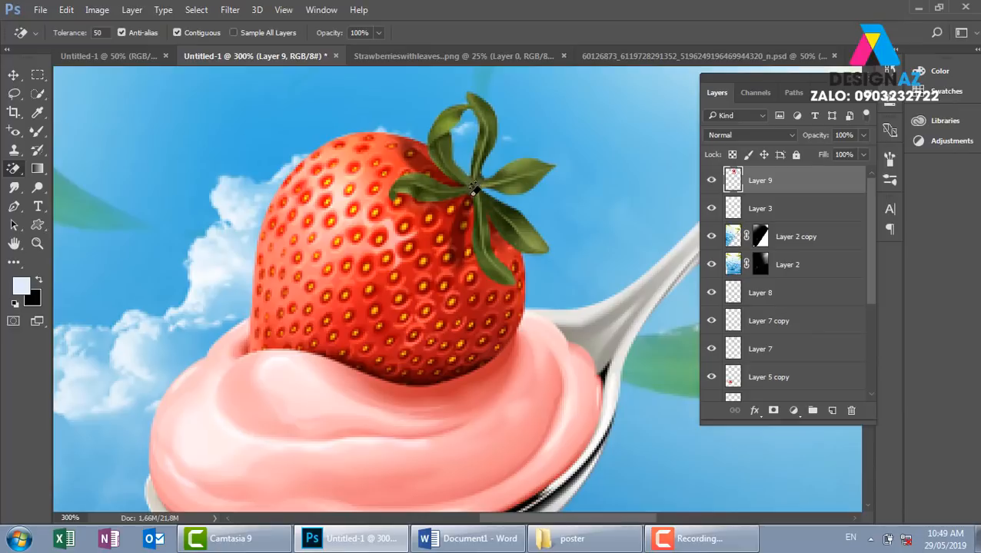
{"action": "left_click", "coordinate": [14, 74]}
{"action": "scroll", "coordinate": [544, 285], "scroll_direction": "down", "scroll_amount": 2}
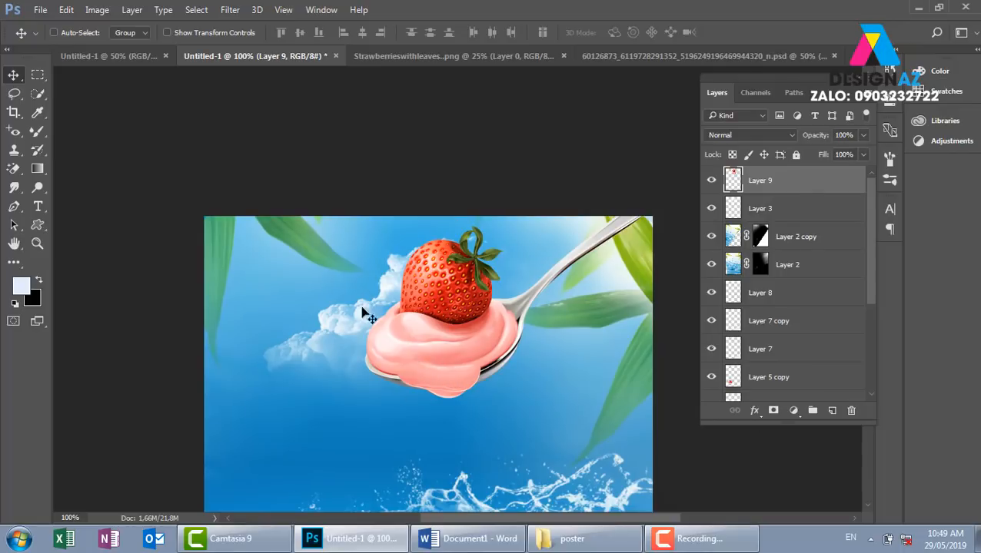
- Load the spoon layer's outline as a selection and feather it by 10 pixels
{"action": "right_click", "coordinate": [489, 329]}
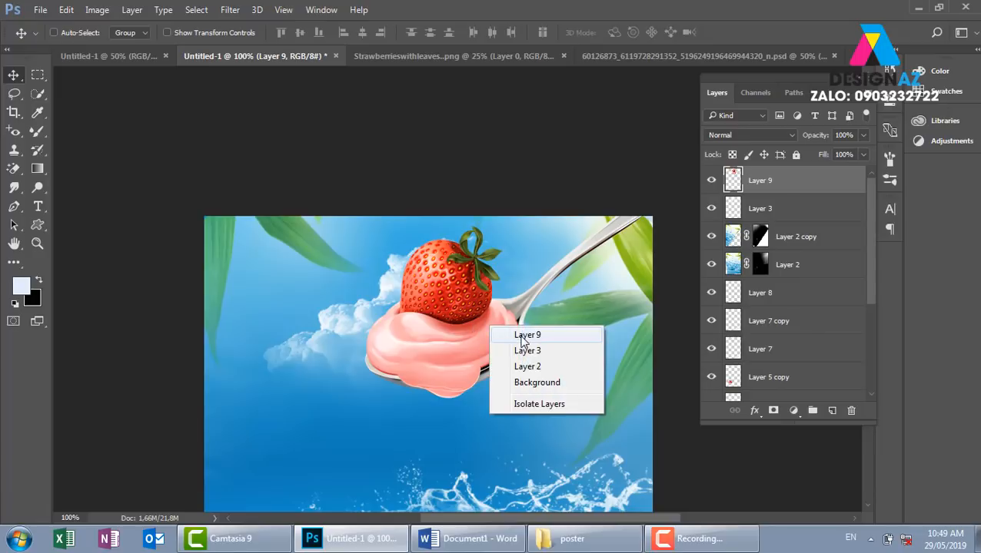
{"action": "left_click", "coordinate": [523, 334]}
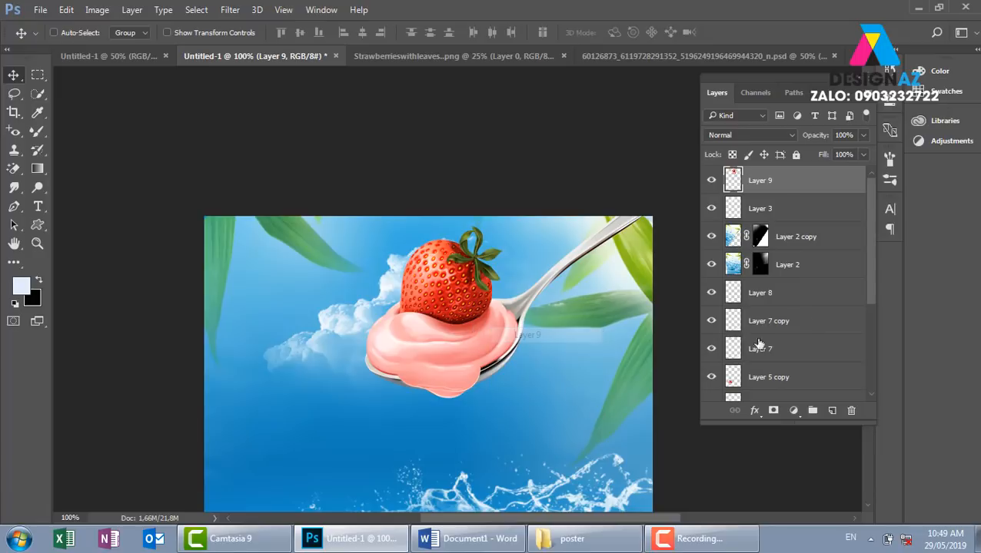
{"action": "left_click", "coordinate": [733, 182], "text": "ctrl"}
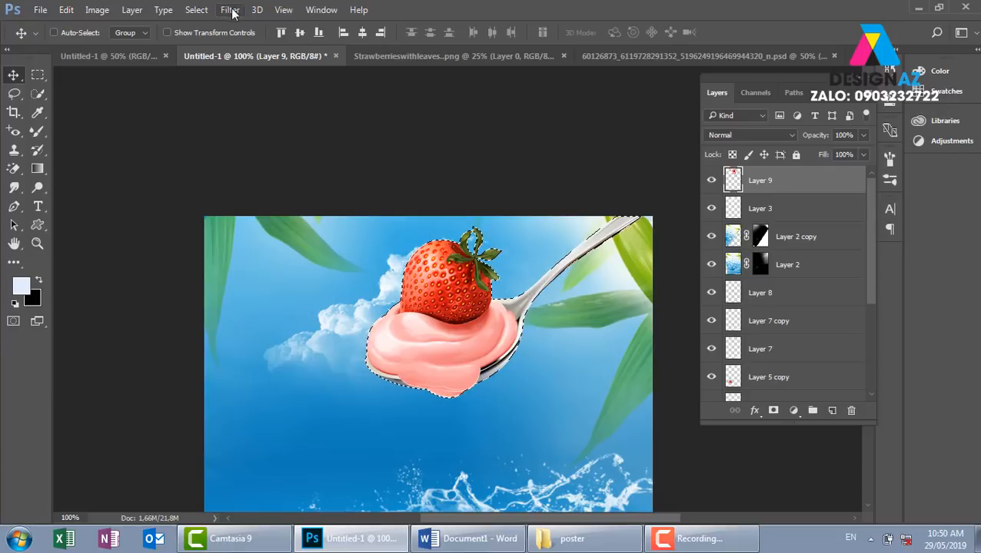
{"action": "left_click", "coordinate": [198, 13]}
{"action": "mouse_move", "coordinate": [225, 200]}
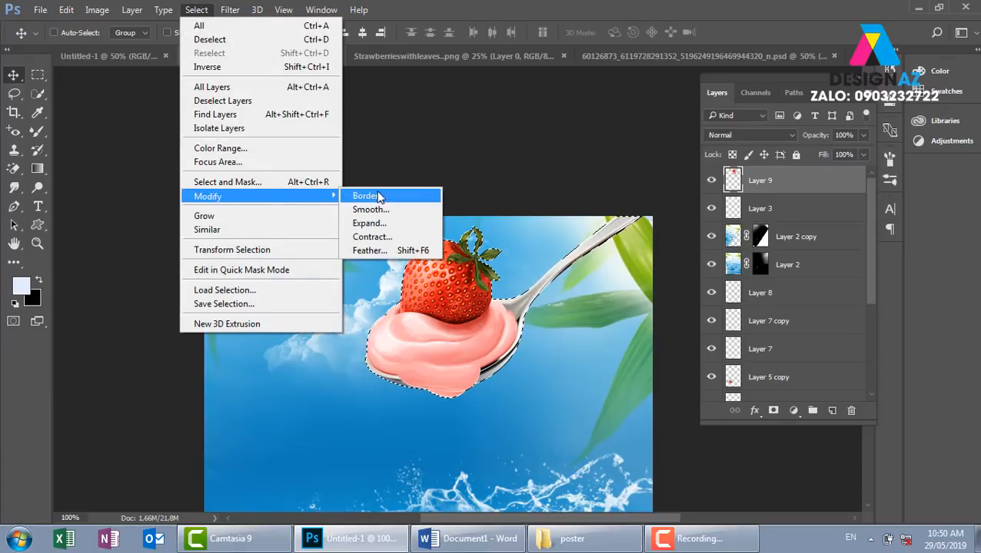
{"action": "left_click", "coordinate": [369, 251]}
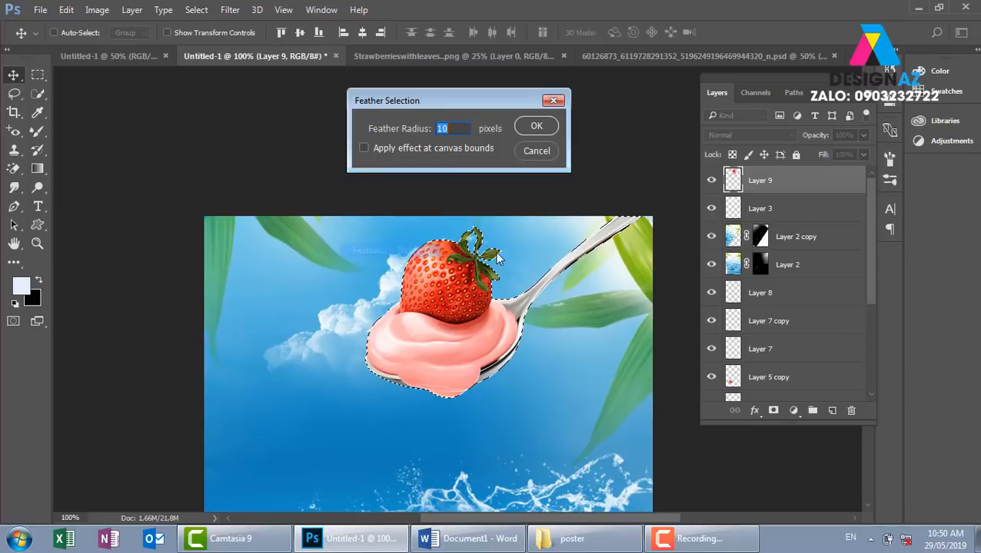
{"action": "left_click", "coordinate": [537, 125]}
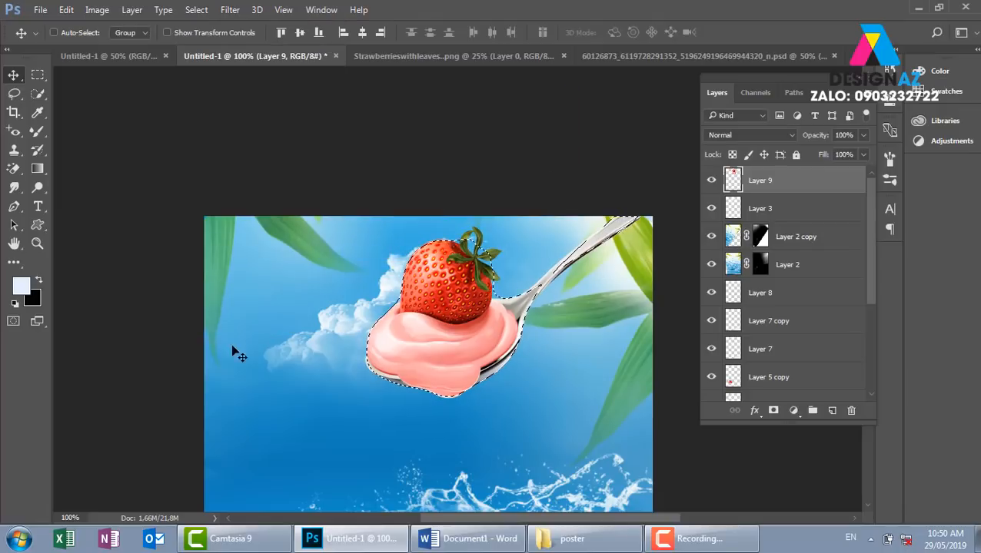
- Set the foreground color to white, ffffff
{"action": "left_click", "coordinate": [25, 288]}
{"action": "type", "text": "ffffff"}
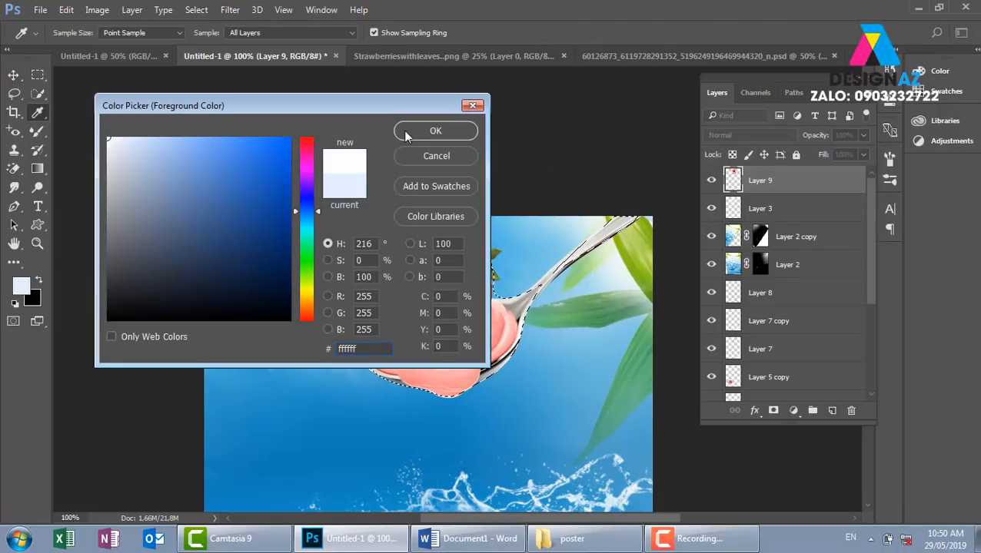
{"action": "left_click", "coordinate": [434, 128]}
{"action": "key", "text": "alt+BackSpace"}
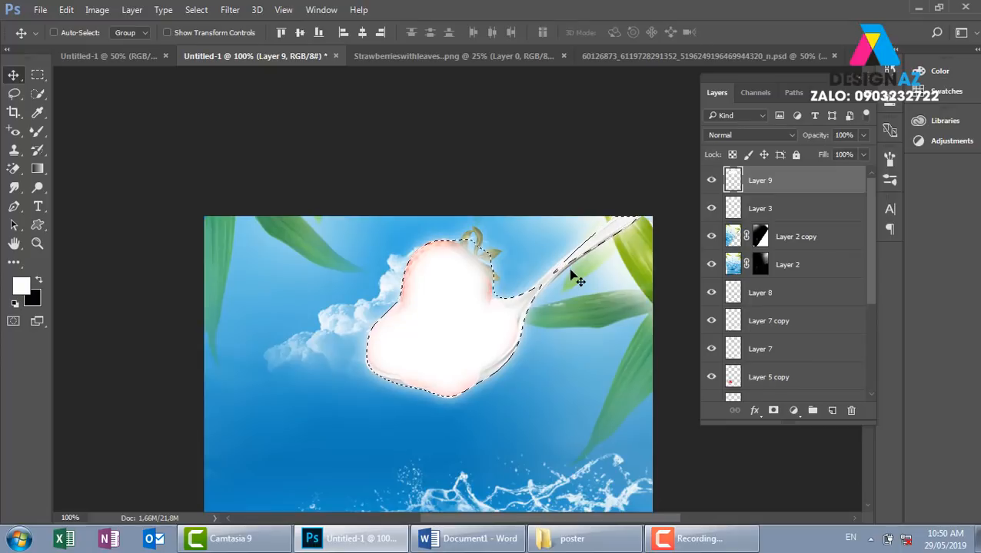
{"action": "key", "text": "ctrl+d"}
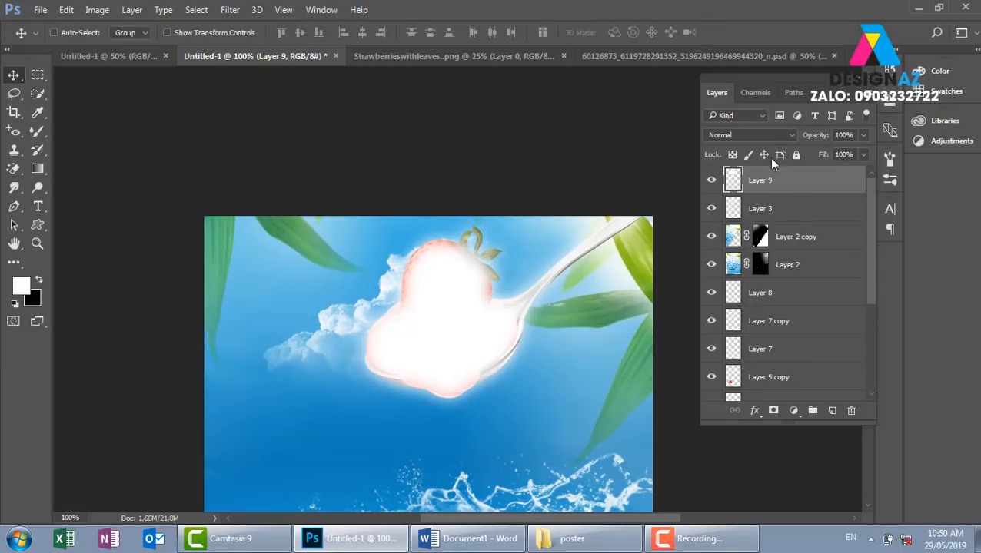
{"action": "left_click", "coordinate": [749, 134]}
{"action": "left_click", "coordinate": [738, 274]}
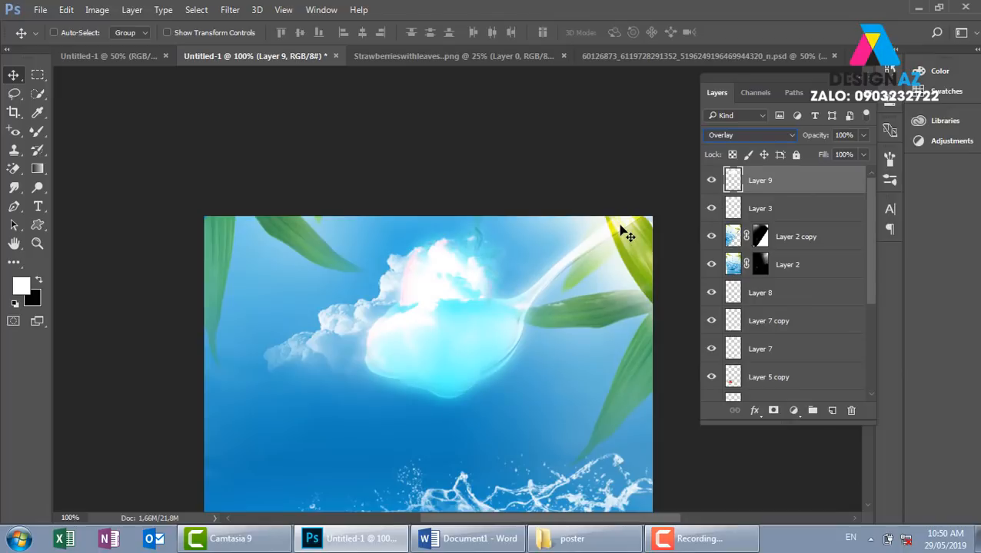
{"action": "key", "text": "ctrl+bracketleft"}
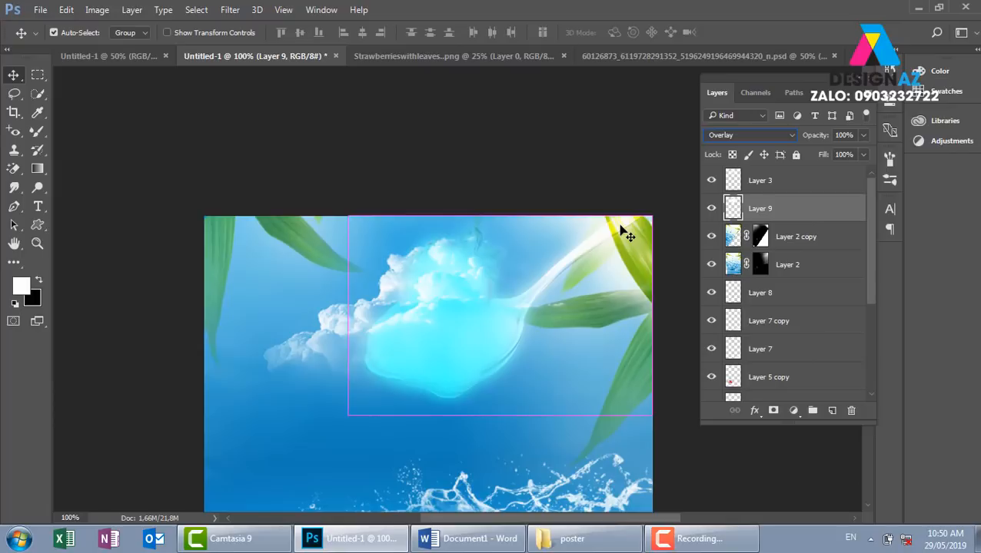
{"action": "key", "text": "ctrl+bracketleft"}
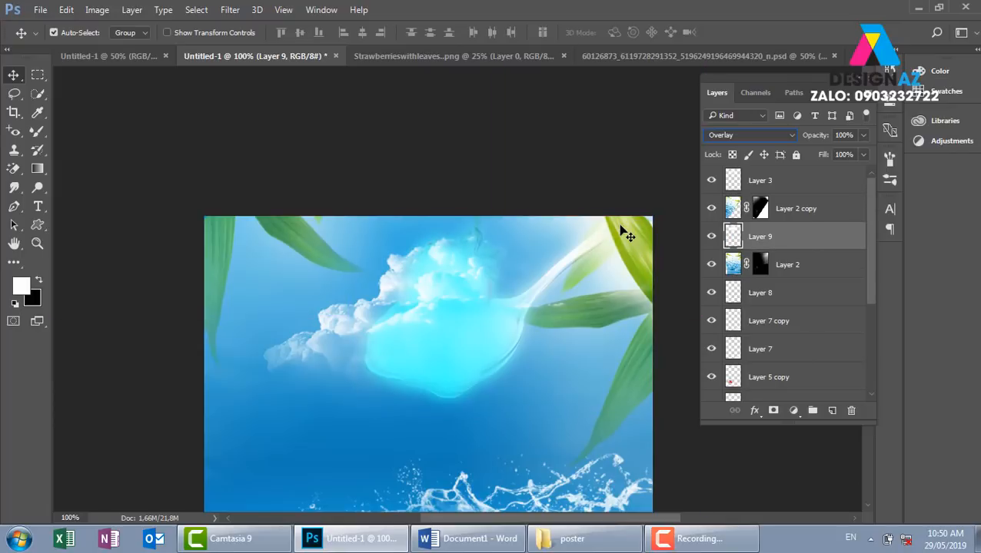
{"action": "key", "text": "ctrl+alt+z"}
{"action": "key", "text": "ctrl+alt+z"}
{"action": "key", "text": "ctrl+alt+z"}
{"action": "key", "text": "ctrl+alt+z"}
{"action": "key", "text": "ctrl+alt+z"}
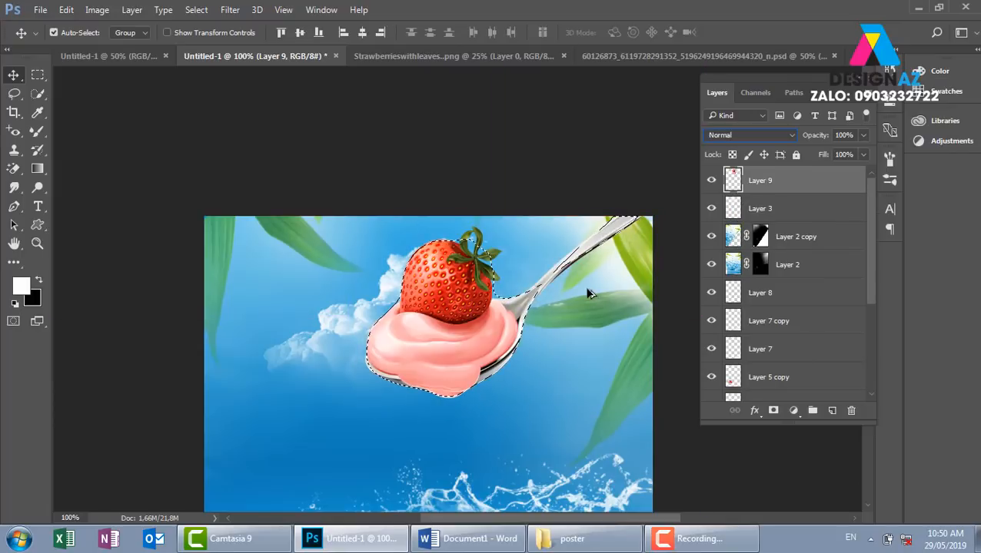
- Fill the feathered selection with white on a new layer, deselect, and move that layer behind the spoon
{"action": "left_click", "coordinate": [832, 411]}
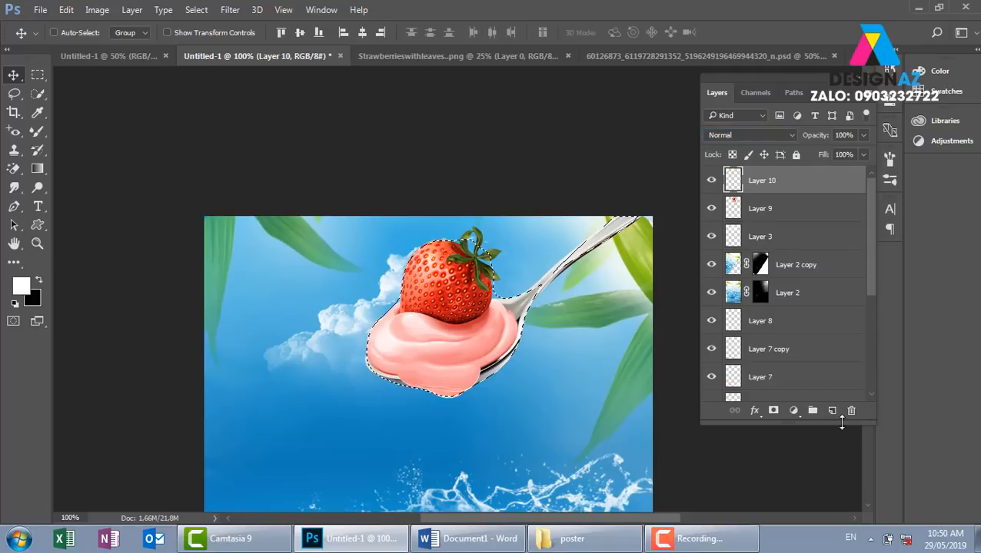
{"action": "key", "text": "alt+BackSpace"}
{"action": "key", "text": "ctrl+d"}
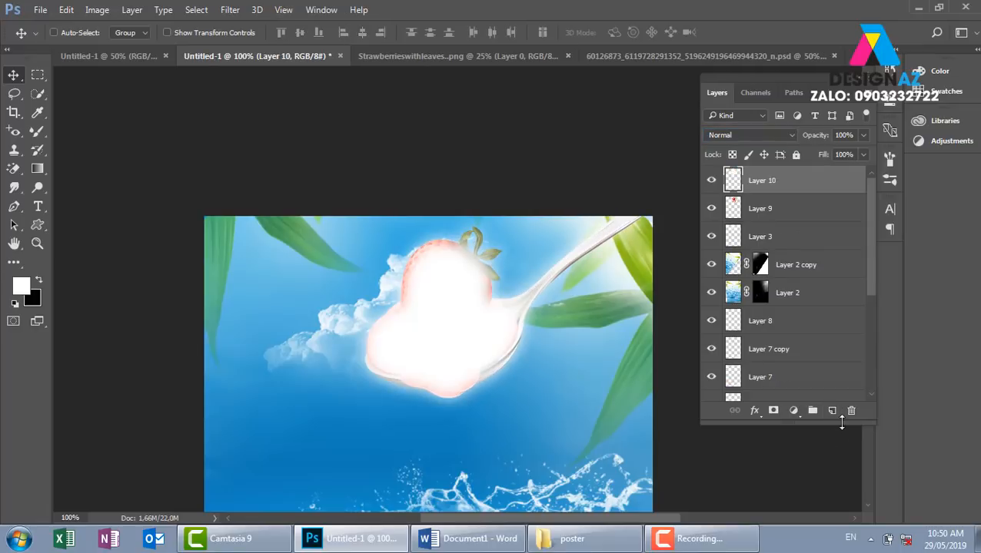
{"action": "key", "text": "ctrl+bracketleft"}
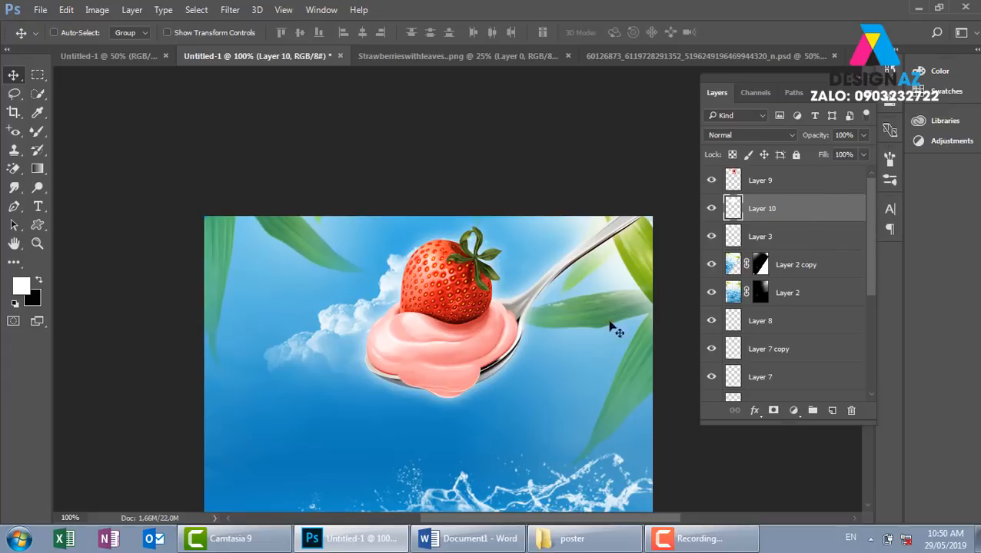
- Set the blend mode of the white glow layer to Overlay after trying Soft Light
{"action": "left_click", "coordinate": [750, 139]}
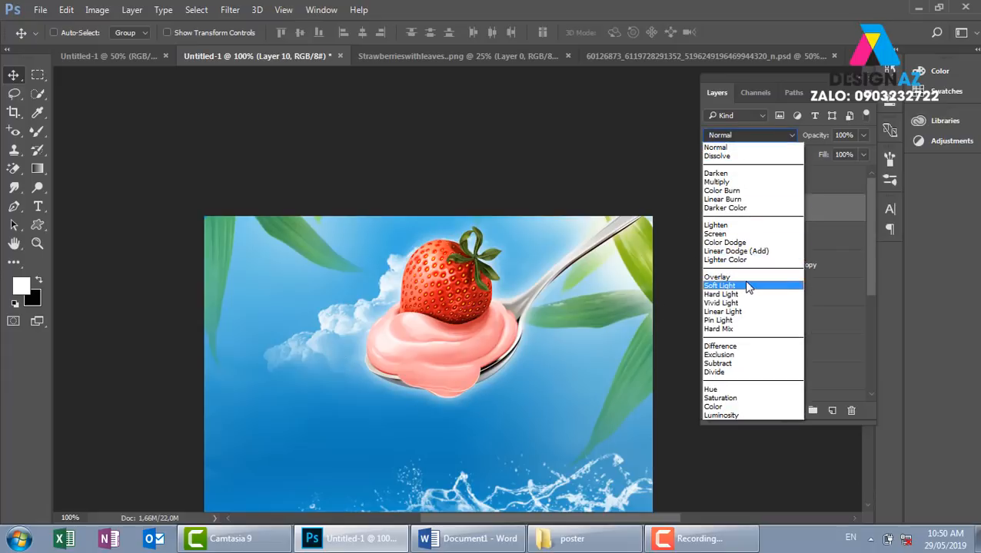
{"action": "left_click", "coordinate": [747, 285]}
{"action": "left_click", "coordinate": [750, 136]}
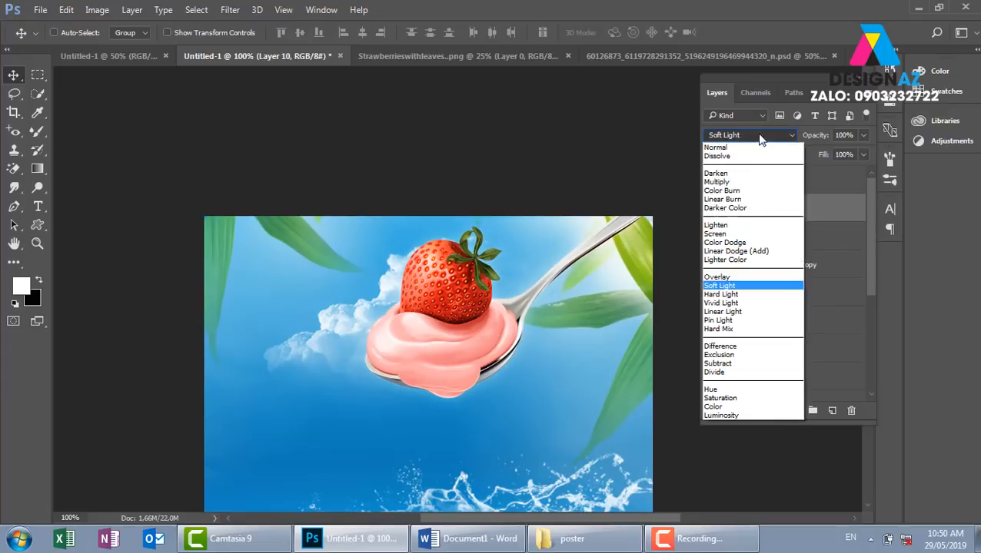
{"action": "left_click", "coordinate": [730, 273]}
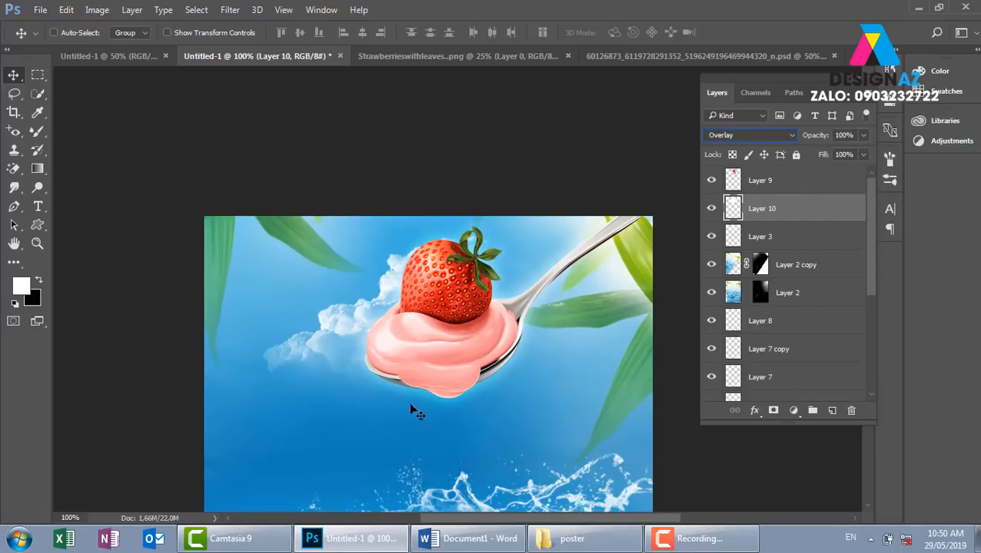
- Duplicate the strawberry spoon layer in place
{"action": "right_click", "coordinate": [454, 301]}
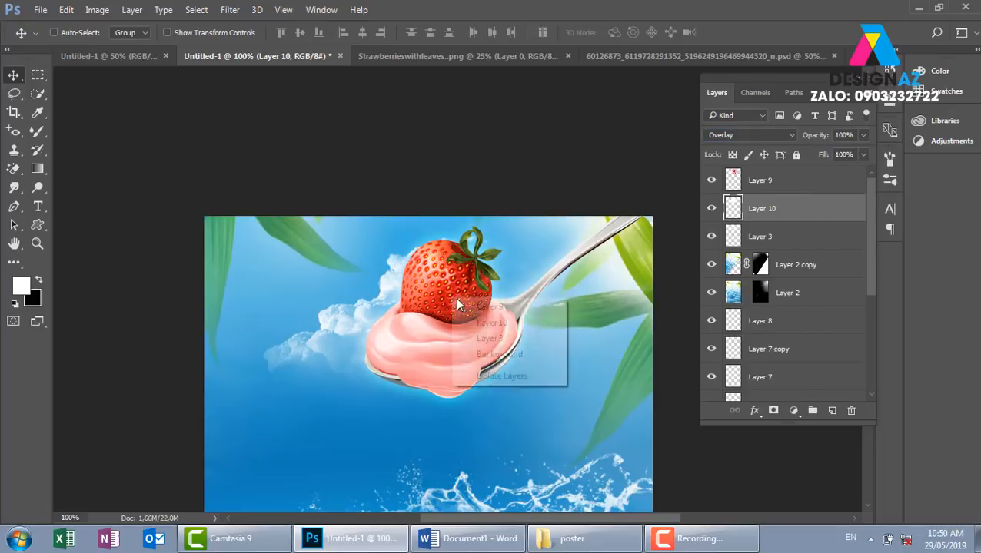
{"action": "left_click", "coordinate": [542, 391]}
{"action": "key", "text": "ctrl"}
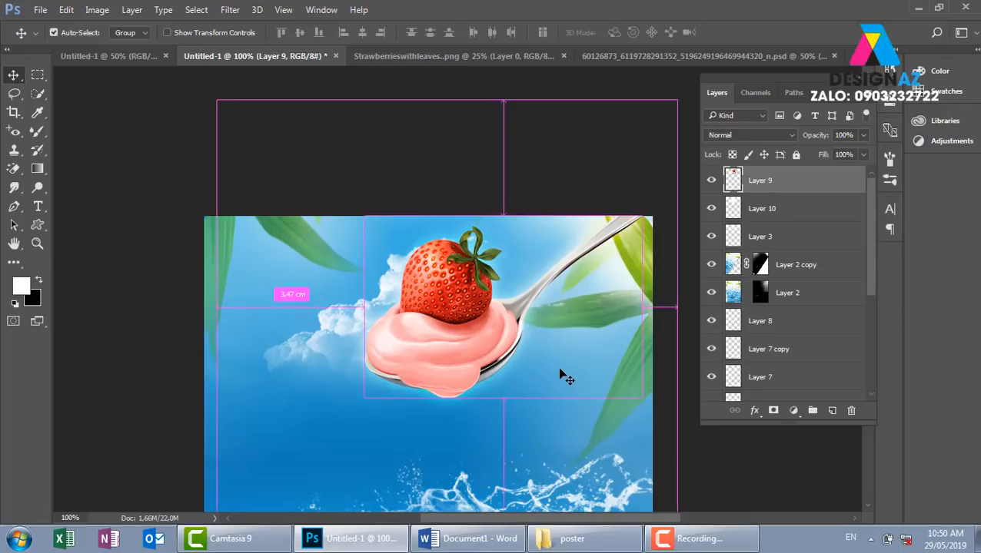
{"action": "key", "text": "ctrl+j"}
{"action": "left_click_drag", "start_coordinate": [447, 347], "coordinate": [387, 381]}
{"action": "key", "text": "ctrl+z"}
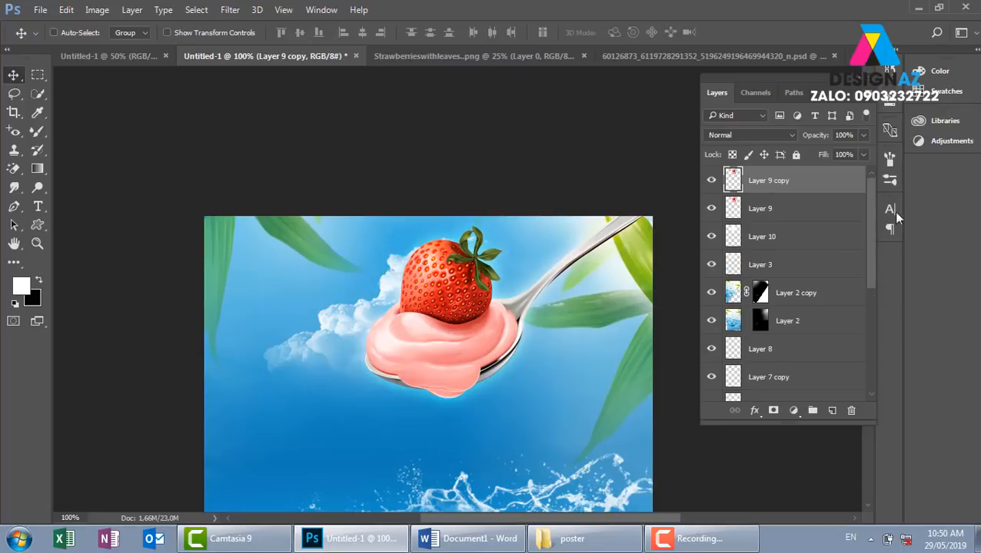
- Set the blend mode of the duplicated strawberry spoon layer to Soft Light and check the whole poster
{"action": "left_click", "coordinate": [772, 136]}
{"action": "left_click", "coordinate": [722, 286]}
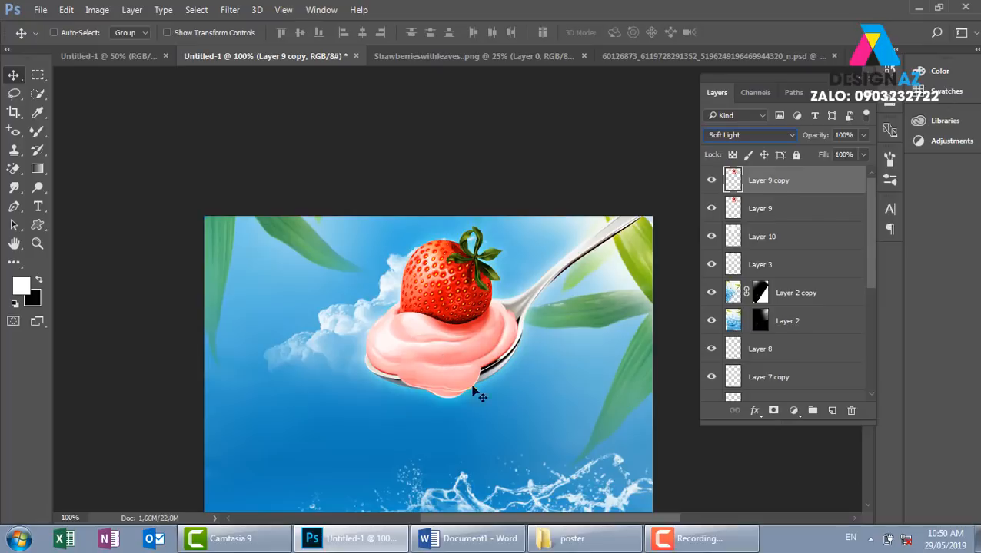
{"action": "key", "text": "ctrl+minus"}
{"action": "key", "text": "ctrl+minus"}
{"action": "key", "text": "ctrl+minus"}
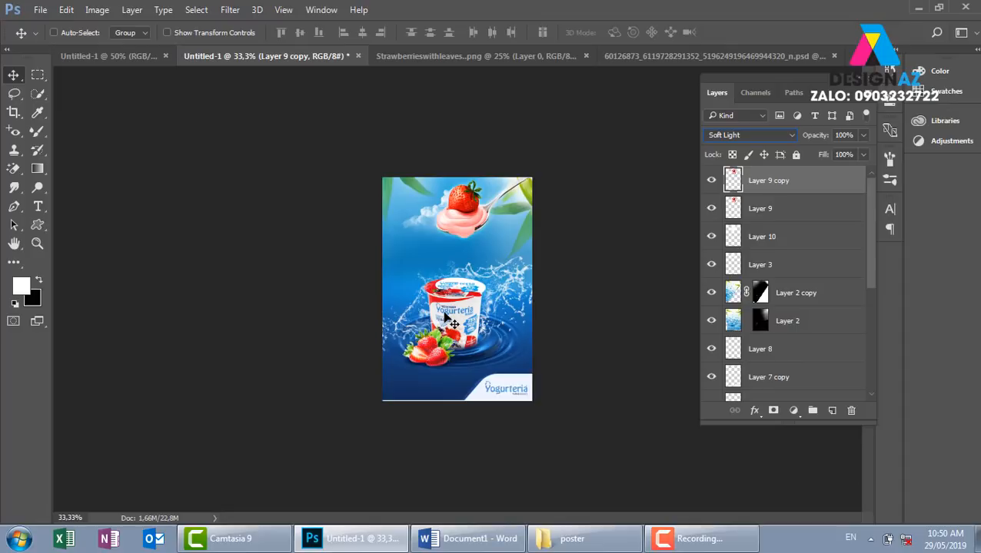
{"action": "key", "text": "ctrl"}
{"action": "key", "text": "ctrl+plus"}
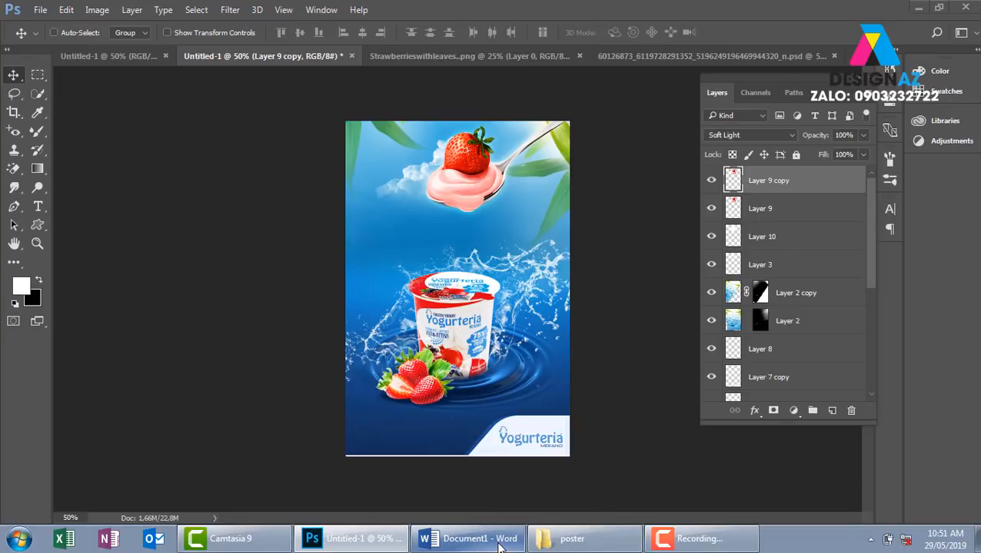
- Switch to the Word document and copy the three lines Natural, Fruit Yogurt and Strawberry
{"action": "left_click", "coordinate": [572, 539]}
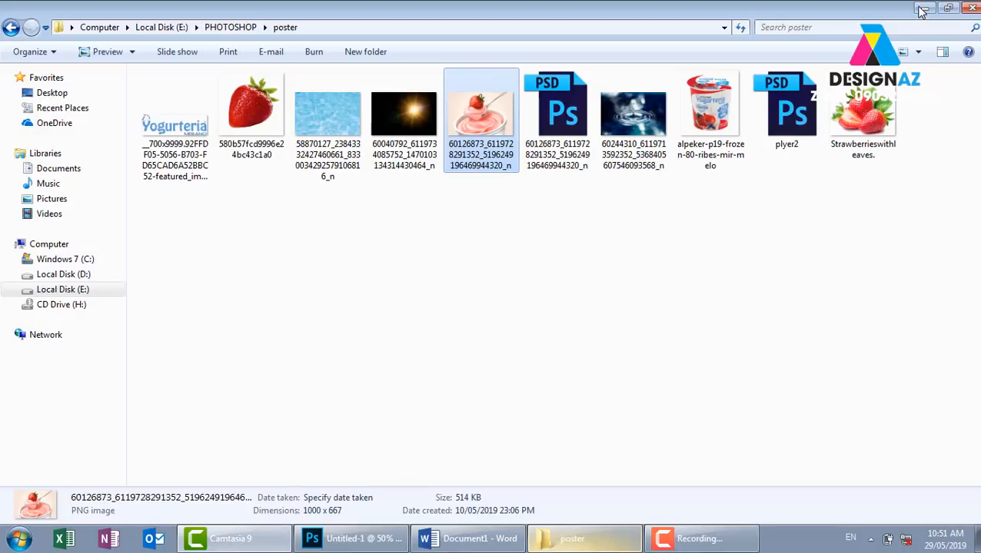
{"action": "left_click", "coordinate": [925, 9]}
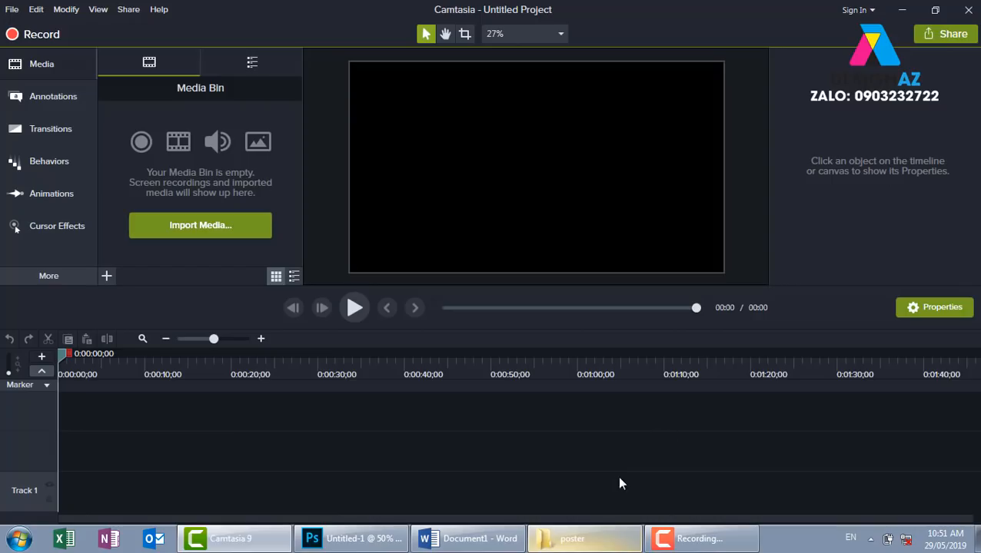
{"action": "left_click", "coordinate": [503, 541]}
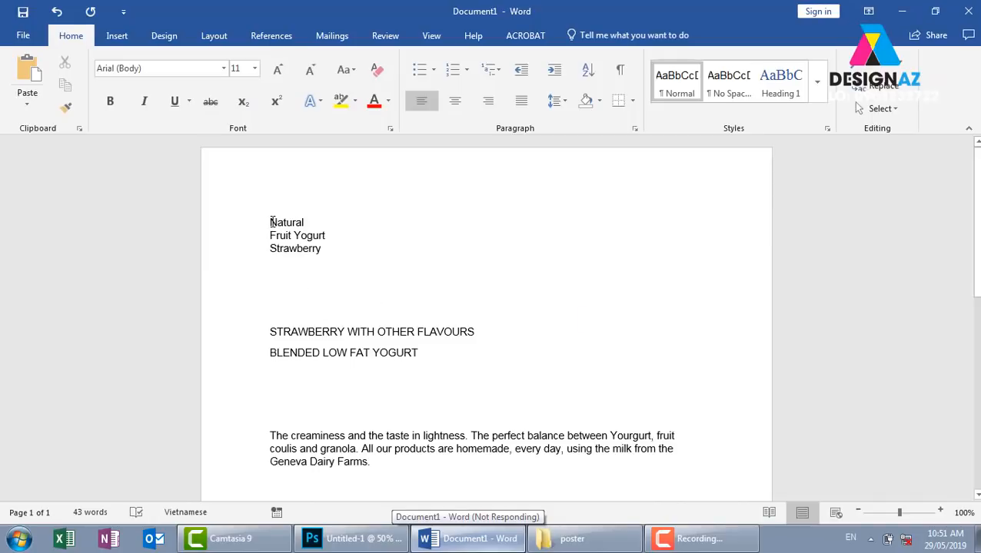
{"action": "left_click_drag", "start_coordinate": [271, 222], "coordinate": [329, 251]}
{"action": "key", "text": "ctrl+c"}
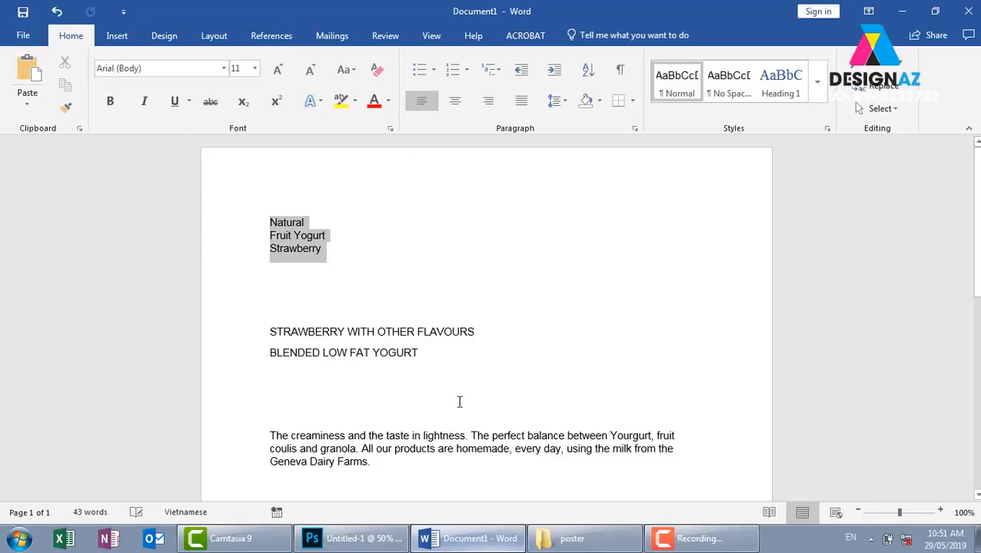
- Return to Photoshop, paste the copied wording as a new white text layer, and place it between the spoon and the cup
{"action": "key", "text": "alt+Tab"}
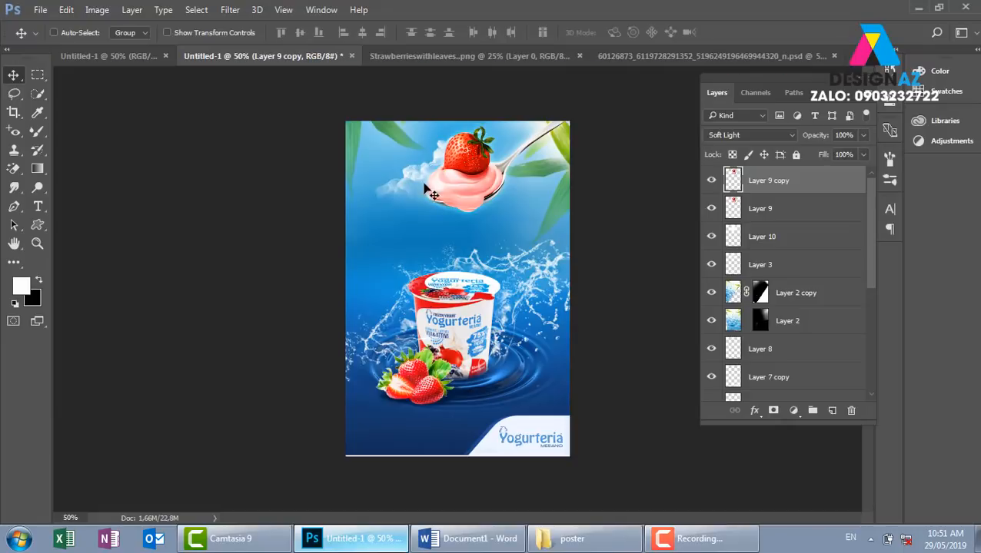
{"action": "key", "text": "ctrl+plus"}
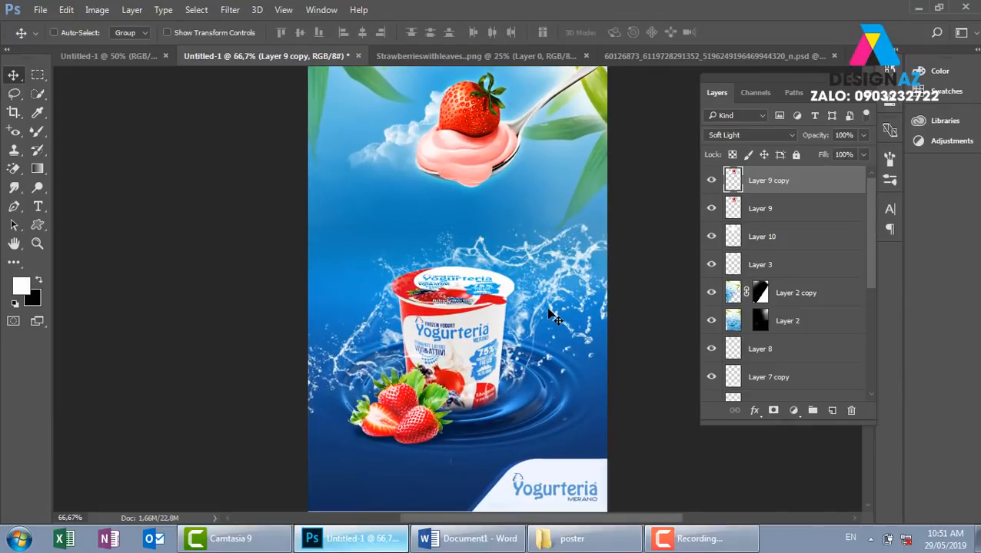
{"action": "key", "text": "ctrl+plus"}
{"action": "left_click_drag", "start_coordinate": [447, 174], "coordinate": [444, 287]}
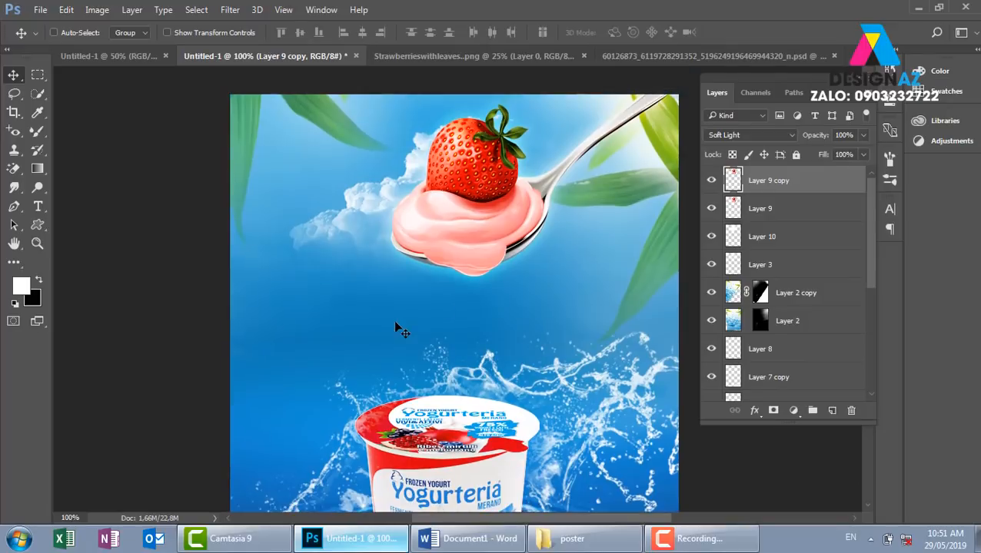
{"action": "key", "text": "t"}
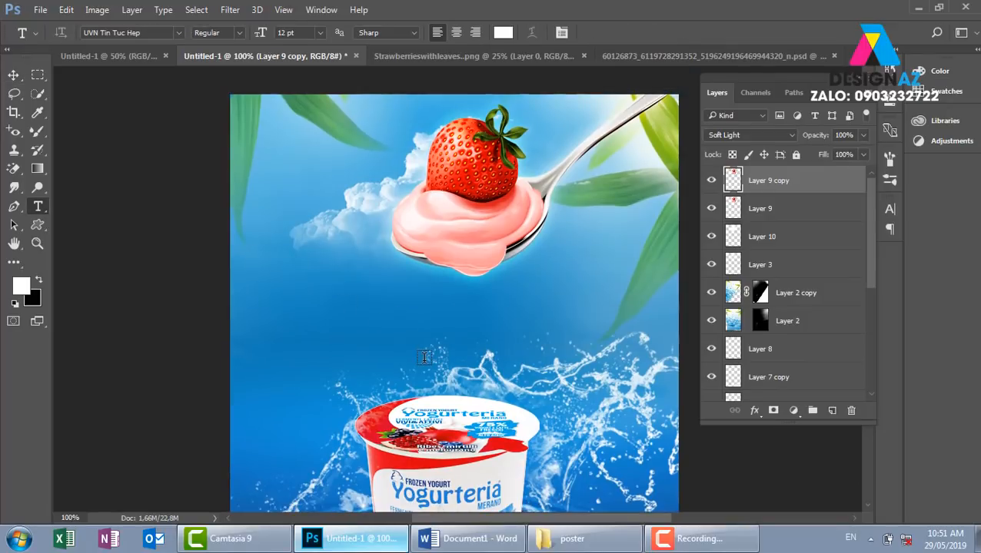
{"action": "left_click", "coordinate": [327, 283]}
{"action": "key", "text": "ctrl+v"}
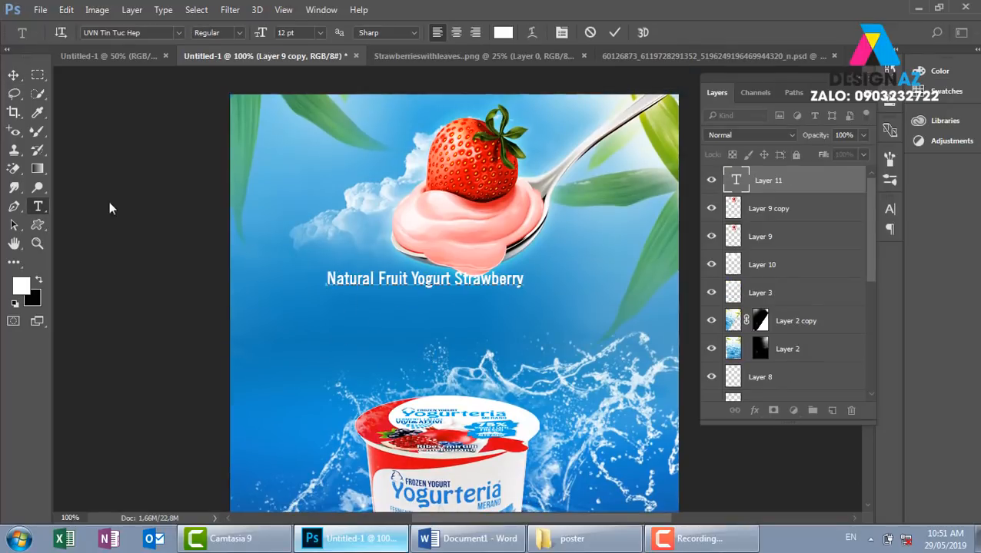
{"action": "left_click", "coordinate": [13, 74]}
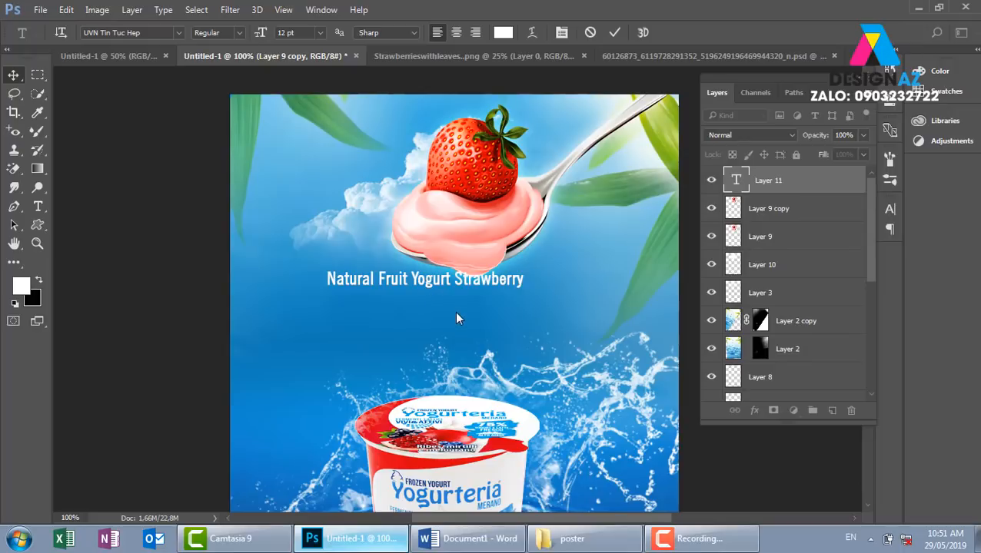
{"action": "left_click_drag", "start_coordinate": [456, 318], "coordinate": [460, 349]}
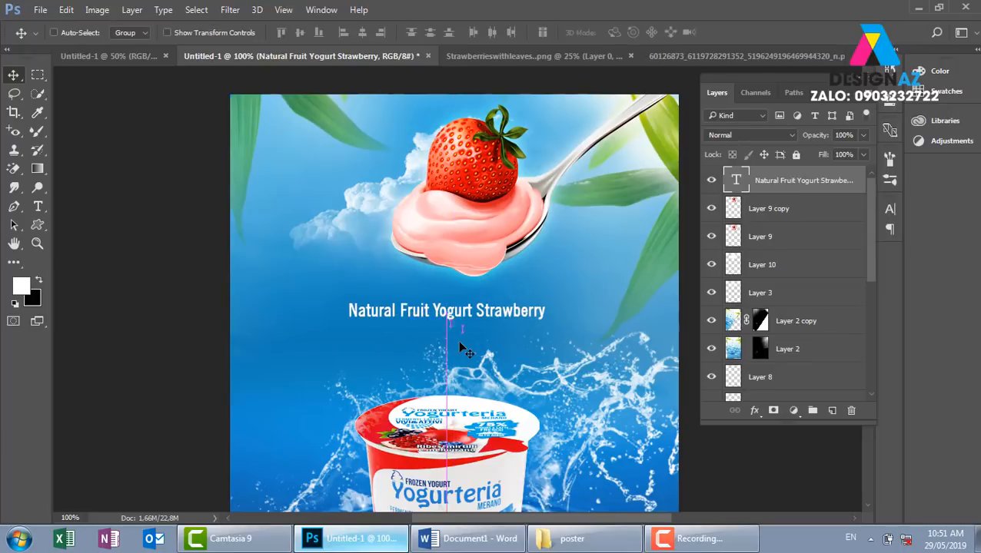
- Change the font of the Natural Fruit Yogurt Strawberry text to UVN Moi Hong
{"action": "key", "text": "t"}
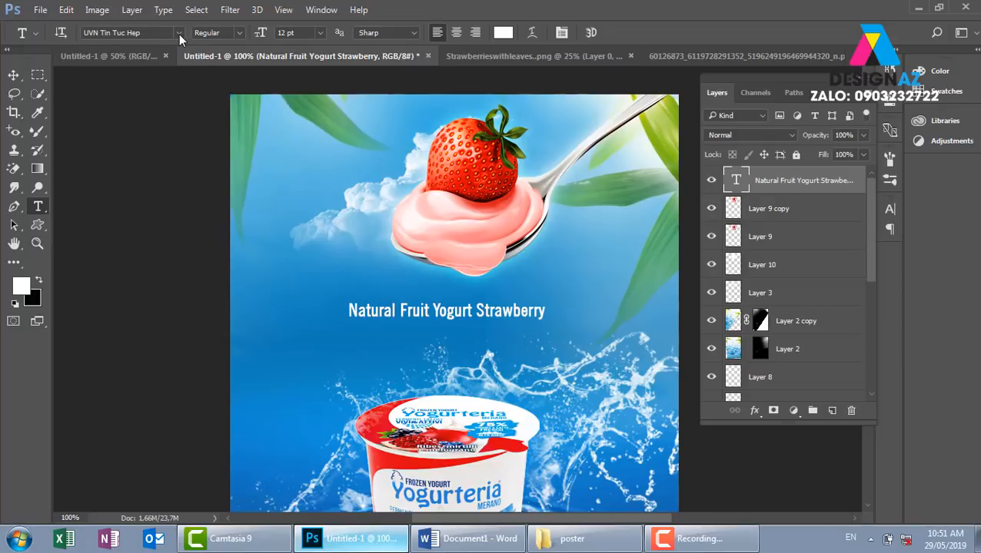
{"action": "left_click", "coordinate": [149, 33]}
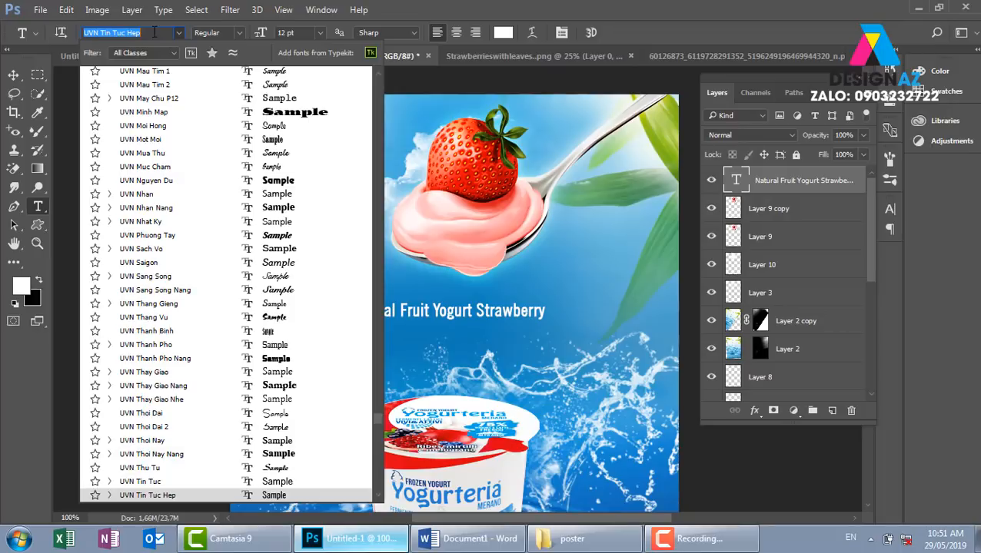
{"action": "left_click", "coordinate": [139, 125]}
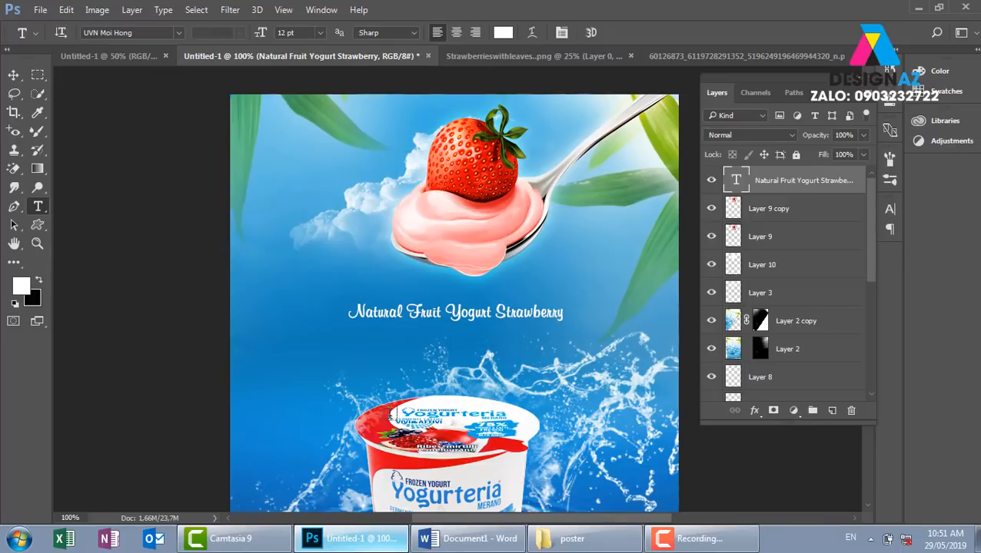
- Break the headline text into three lines, Natural, Fruit Yogurt and Strawberry, as in the Word document
{"action": "left_click", "coordinate": [486, 542]}
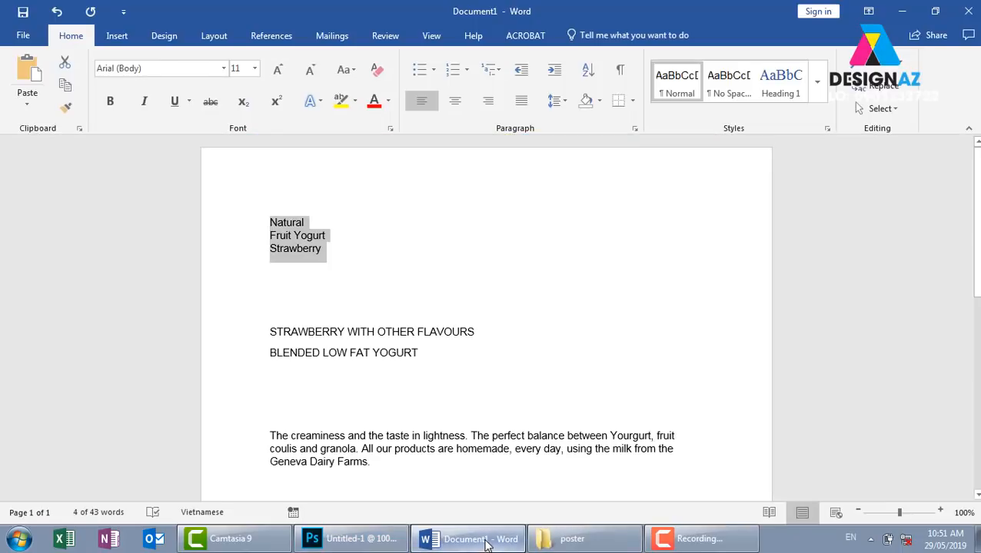
{"action": "left_click", "coordinate": [485, 543]}
{"action": "left_click", "coordinate": [412, 312]}
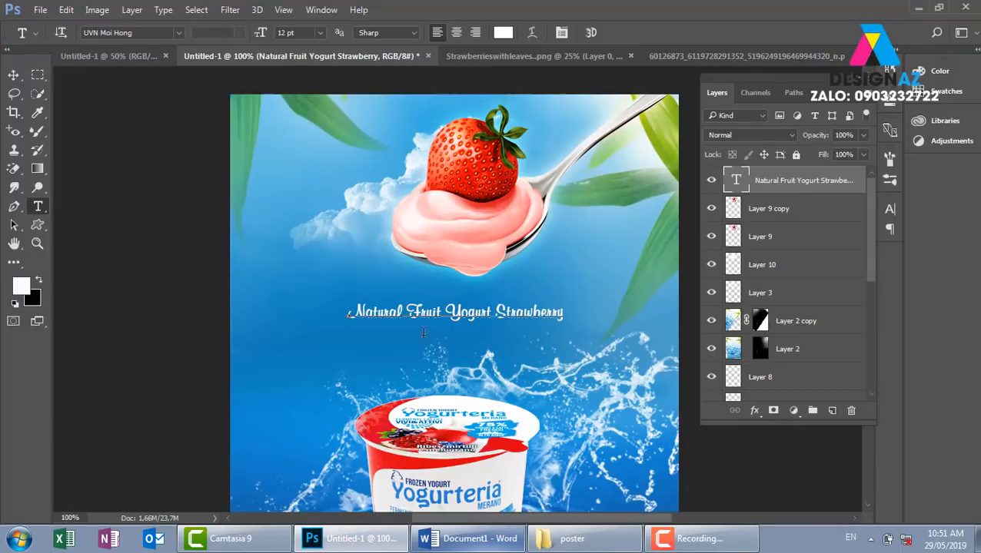
{"action": "key", "text": "Return"}
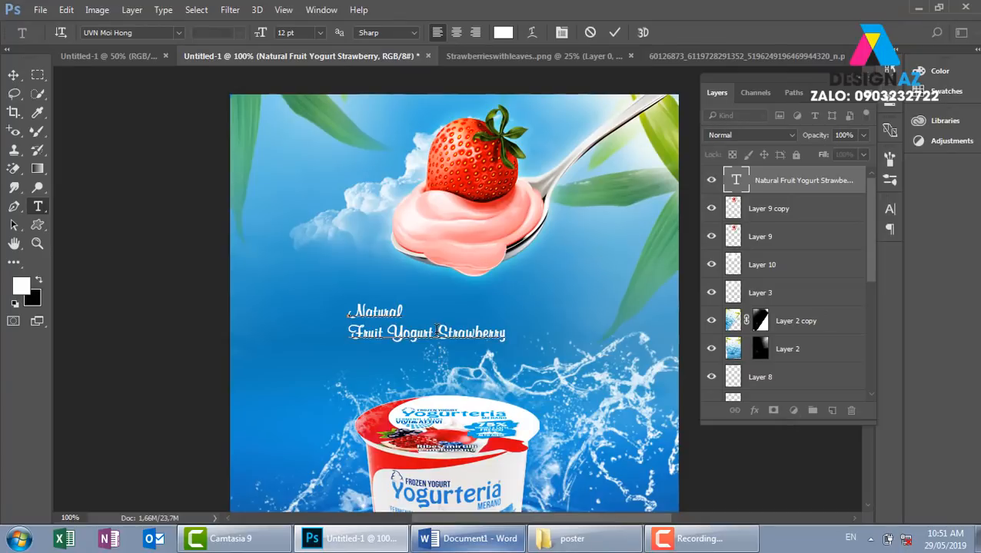
{"action": "key", "text": "Return"}
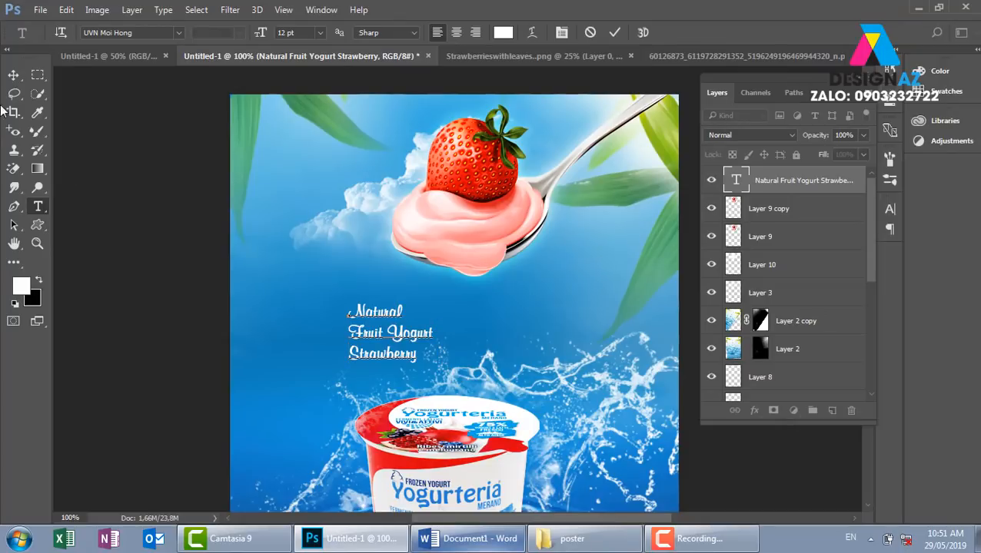
{"action": "left_click", "coordinate": [13, 75]}
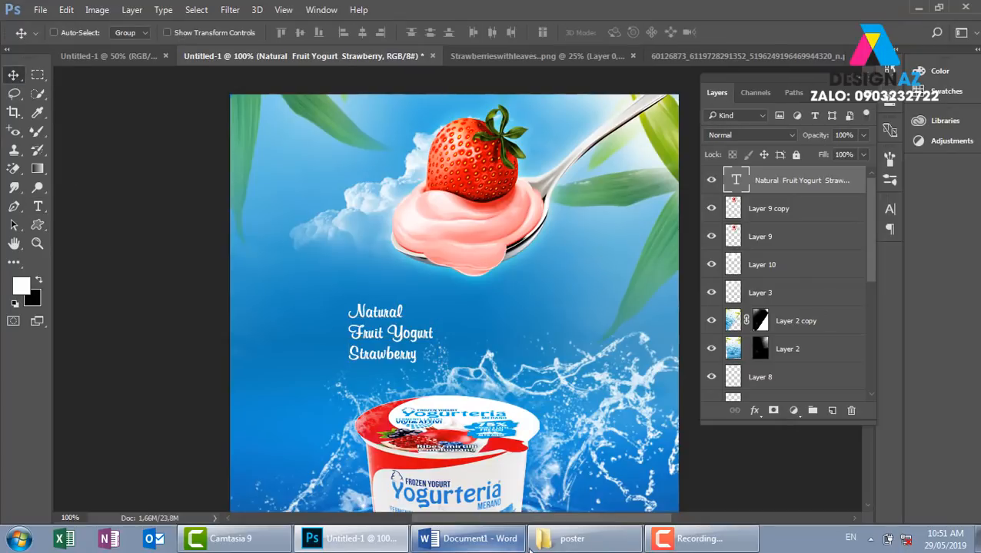
- Recheck the headline wording in Word, then move the three-line text up beside the spoon in Photoshop
{"action": "left_click", "coordinate": [486, 544]}
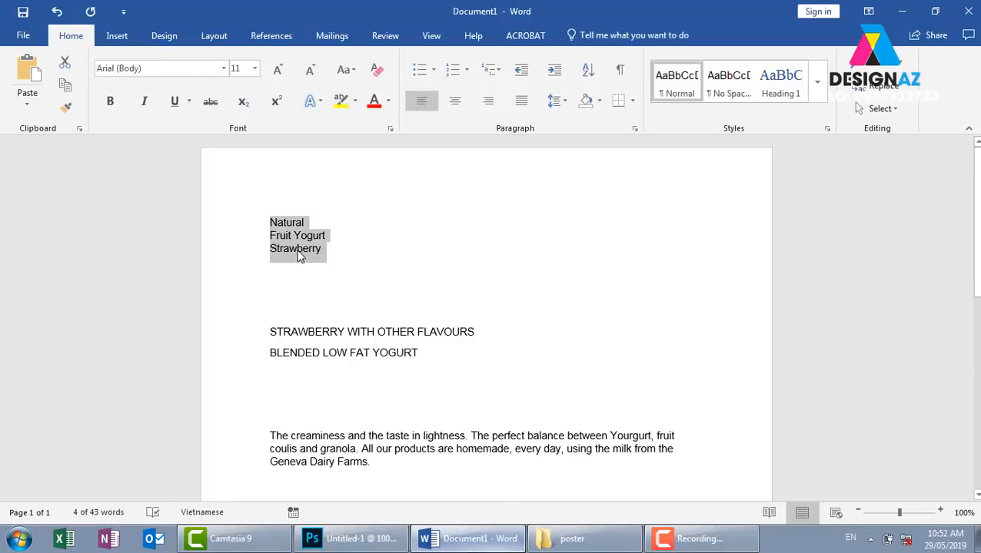
{"action": "left_click", "coordinate": [350, 538]}
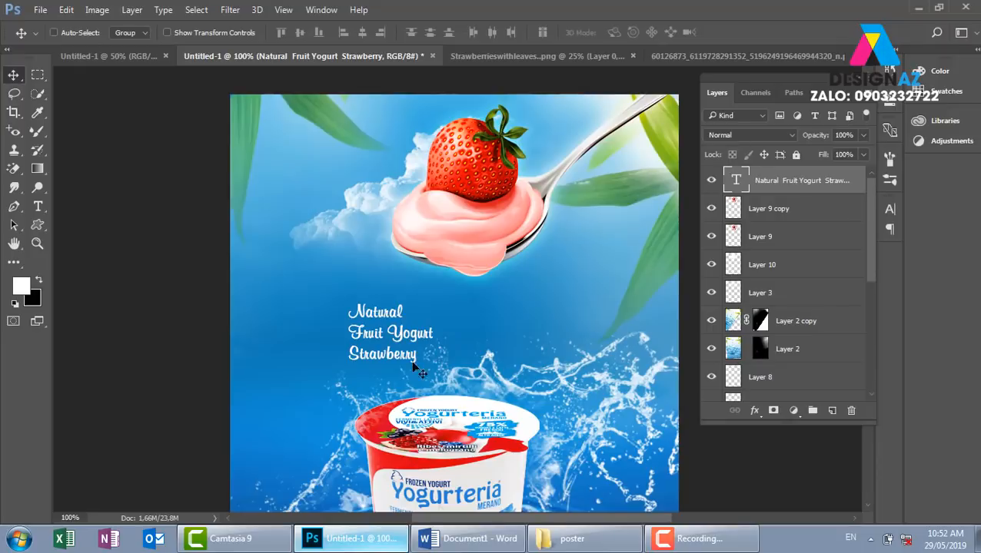
{"action": "key", "text": "t"}
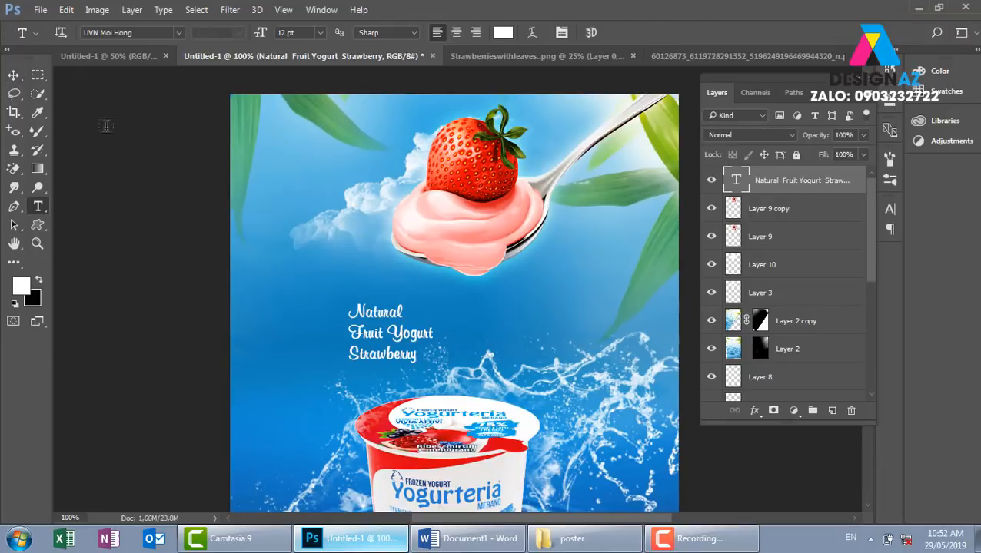
{"action": "left_click", "coordinate": [19, 76]}
{"action": "left_click_drag", "start_coordinate": [361, 301], "coordinate": [319, 250]}
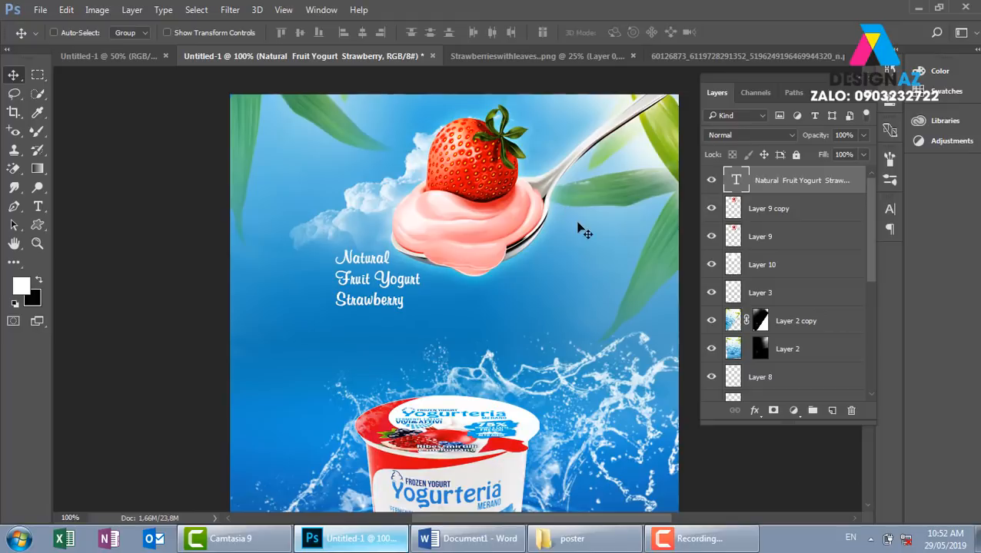
- Select both spoon layers and their glow layer, shift them right, and scale them down near the poster's upper right corner
{"action": "right_click", "coordinate": [604, 132]}
{"action": "left_click", "coordinate": [624, 142]}
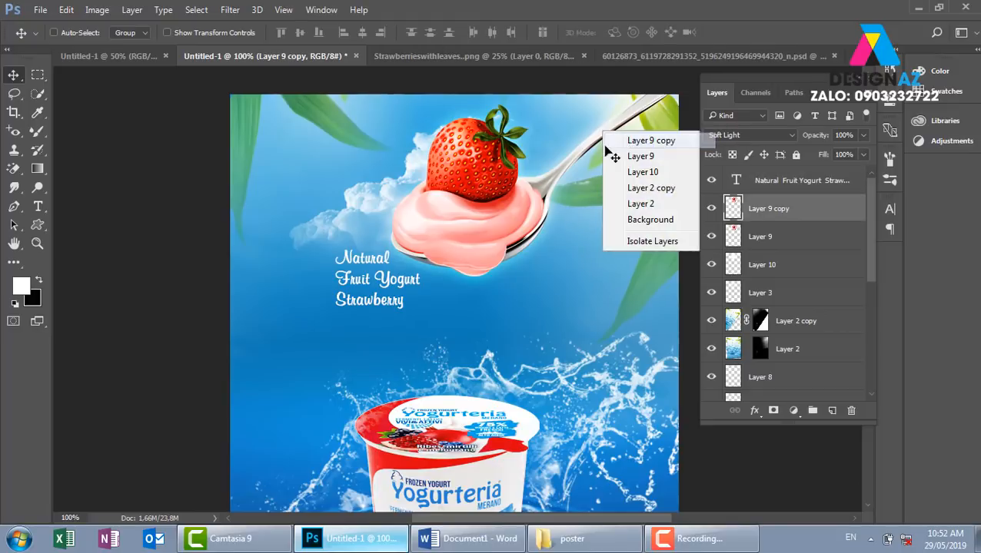
{"action": "left_click", "coordinate": [787, 237], "text": "shift"}
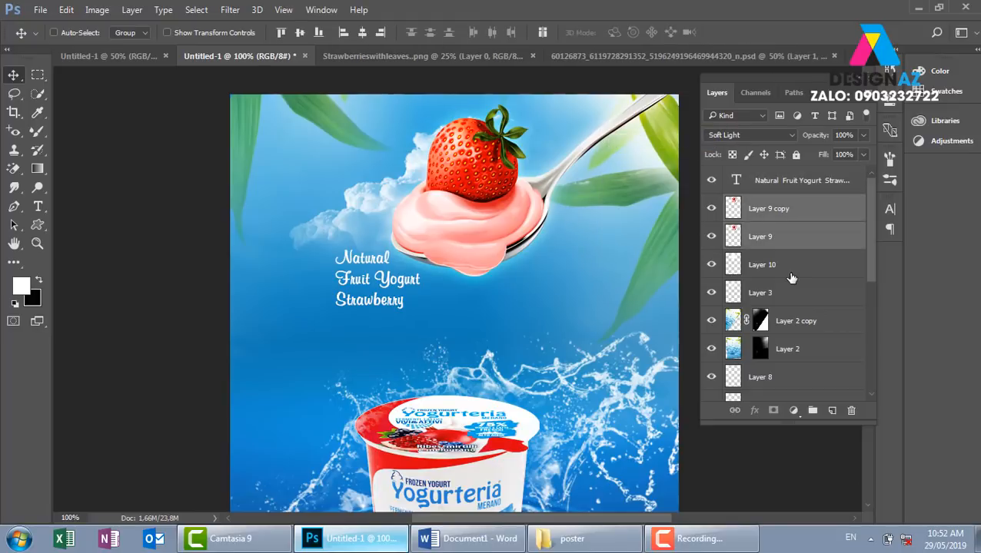
{"action": "left_click", "coordinate": [784, 264], "text": "shift"}
{"action": "left_click_drag", "start_coordinate": [523, 217], "coordinate": [559, 211]}
{"action": "key", "text": "ctrl+t"}
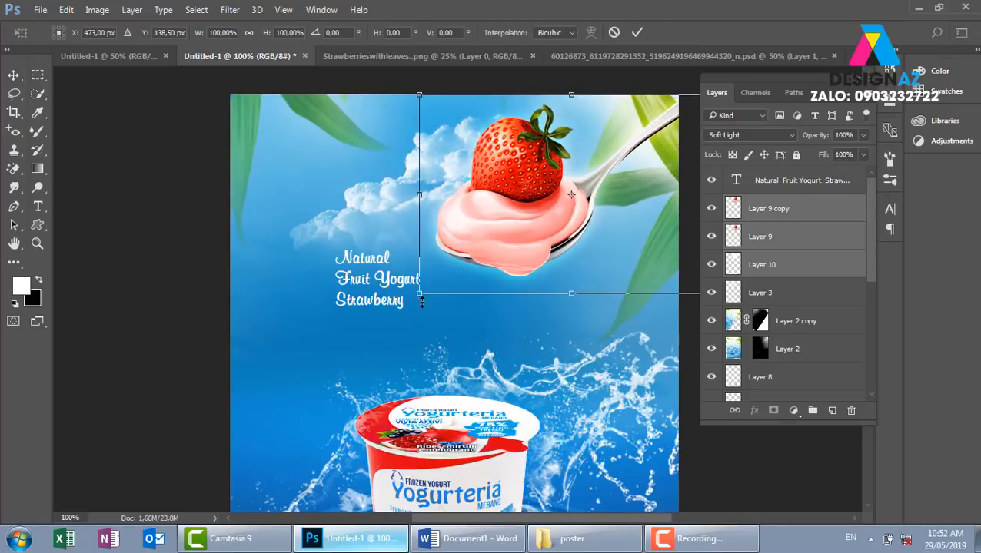
{"action": "left_click_drag", "start_coordinate": [431, 288], "coordinate": [461, 268]}
{"action": "left_click_drag", "start_coordinate": [581, 223], "coordinate": [581, 202]}
{"action": "key", "text": "Return"}
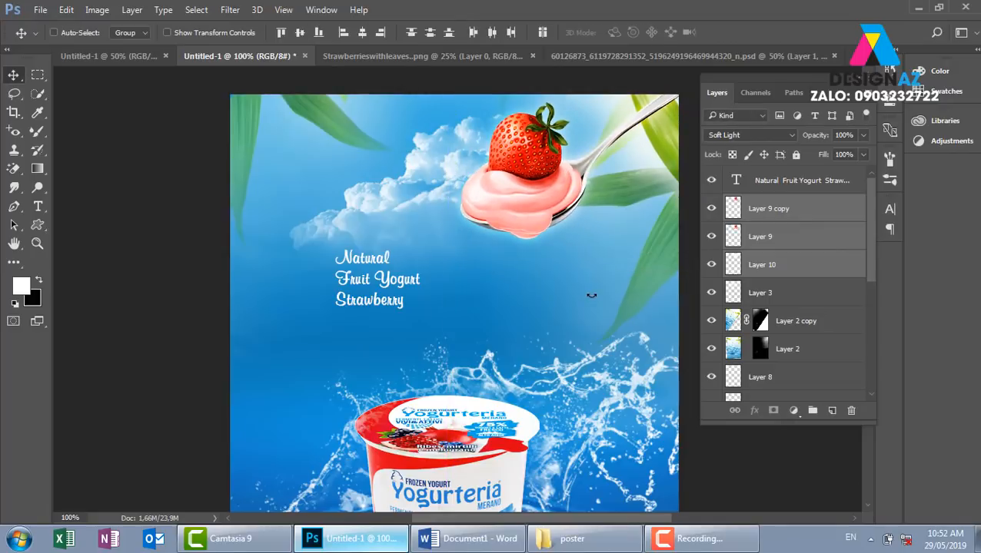
- Move the three-line headline text up and left, just below the cloud
{"action": "right_click", "coordinate": [398, 284]}
{"action": "left_click", "coordinate": [430, 289]}
{"action": "left_click_drag", "start_coordinate": [387, 286], "coordinate": [391, 249]}
- Enlarge the Fruit Yogurt line of the headline to 17 pt
{"action": "key", "text": "t"}
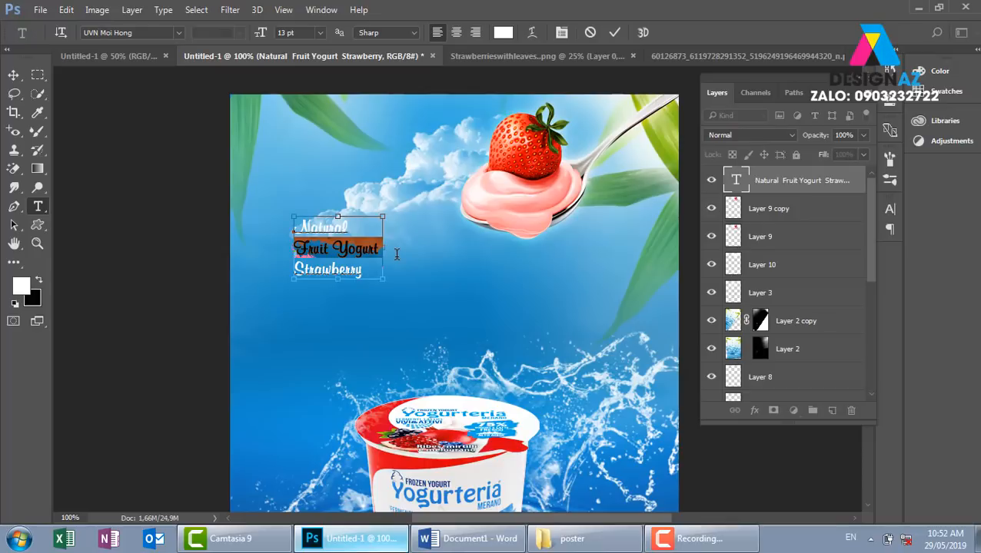
{"action": "key", "text": "ctrl+shift+period"}
{"action": "key", "text": "ctrl+shift+period"}
{"action": "key", "text": "ctrl+shift+period"}
{"action": "key", "text": "ctrl+shift+period"}
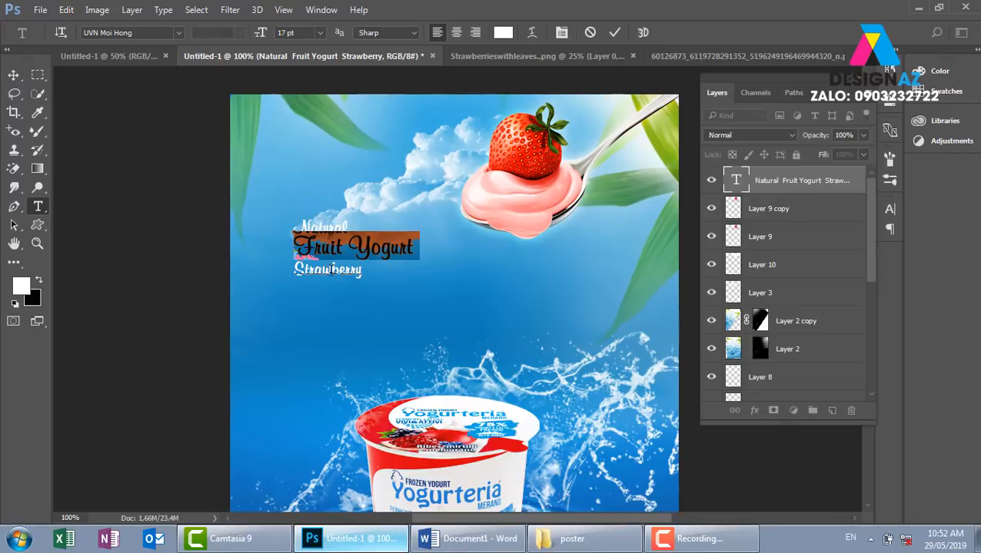
- Enlarge the Strawberry line of the headline to 27 pt
{"action": "left_click_drag", "start_coordinate": [294, 269], "coordinate": [459, 274]}
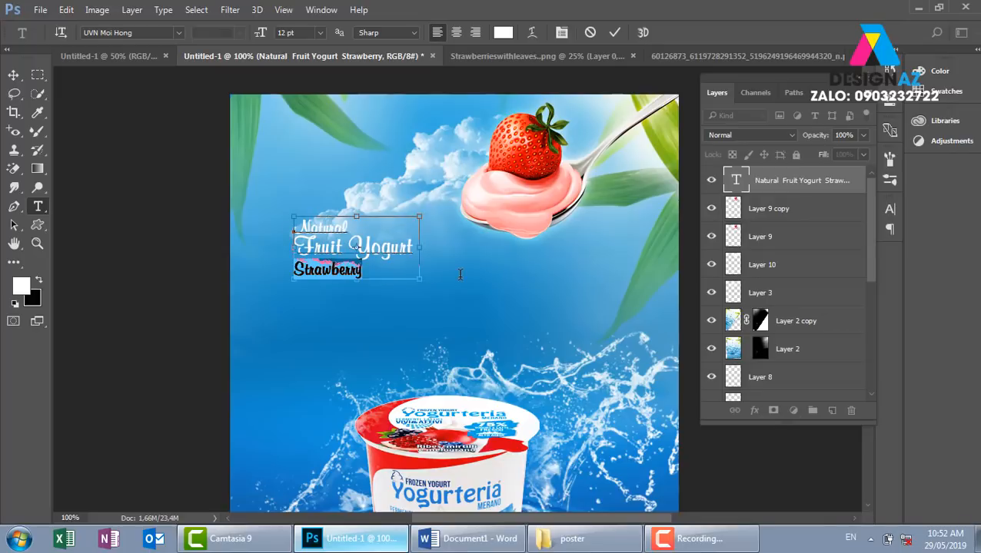
{"action": "key", "text": "ctrl+shift+period"}
{"action": "key", "text": "ctrl+shift+period"}
{"action": "key", "text": "ctrl+shift+period"}
{"action": "key", "text": "ctrl+shift+period"}
{"action": "key", "text": "ctrl+shift+period"}
{"action": "key", "text": "ctrl+shift+period"}
{"action": "key", "text": "ctrl+shift+period"}
{"action": "key", "text": "ctrl+shift+period"}
{"action": "key", "text": "ctrl+shift+period"}
{"action": "key", "text": "ctrl+shift+period"}
{"action": "key", "text": "ctrl+shift+period"}
{"action": "key", "text": "ctrl+shift+period"}
{"action": "key", "text": "ctrl+shift+period"}
{"action": "key", "text": "ctrl+shift+period"}
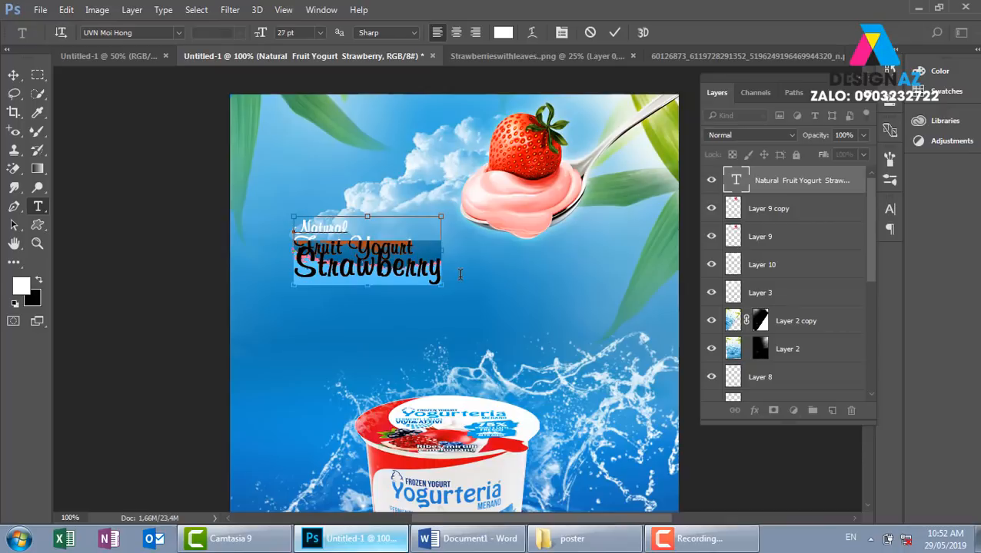
{"action": "key", "text": "ctrl+shift+period"}
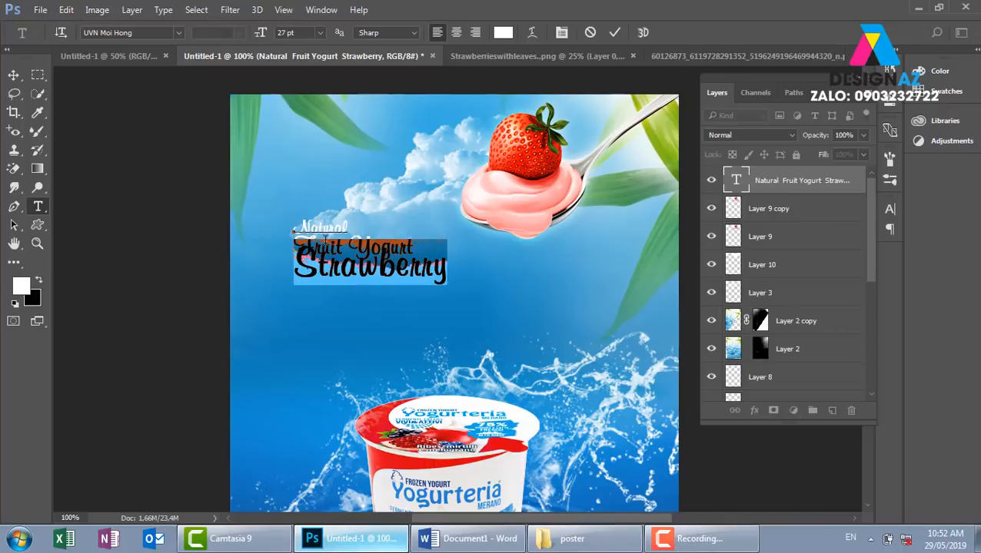
- Enlarge the Natural line of the headline to 15 pt and shift the whole headline slightly down and left
{"action": "left_click_drag", "start_coordinate": [295, 222], "coordinate": [352, 227]}
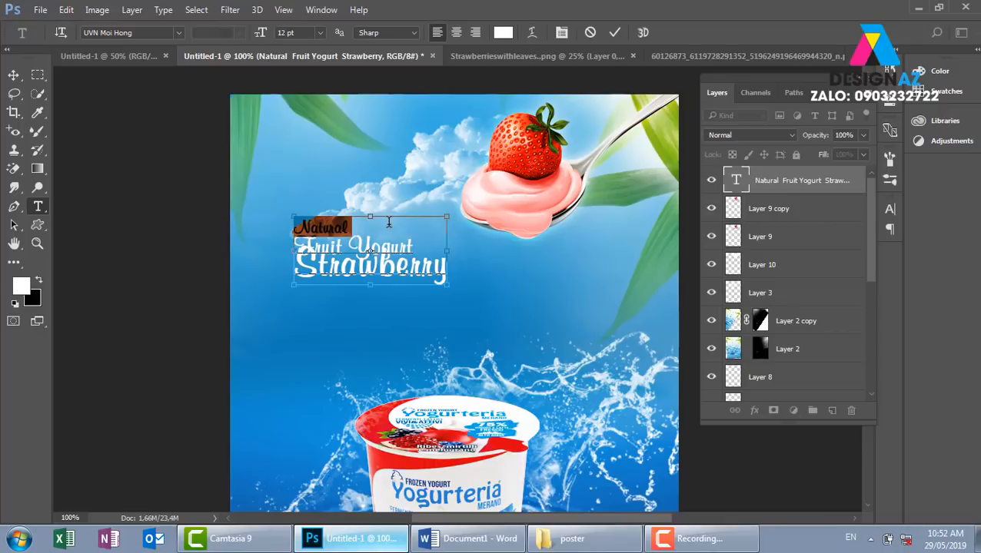
{"action": "key", "text": "ctrl+shift+period"}
{"action": "key", "text": "ctrl+shift+period"}
{"action": "key", "text": "ctrl+shift+period"}
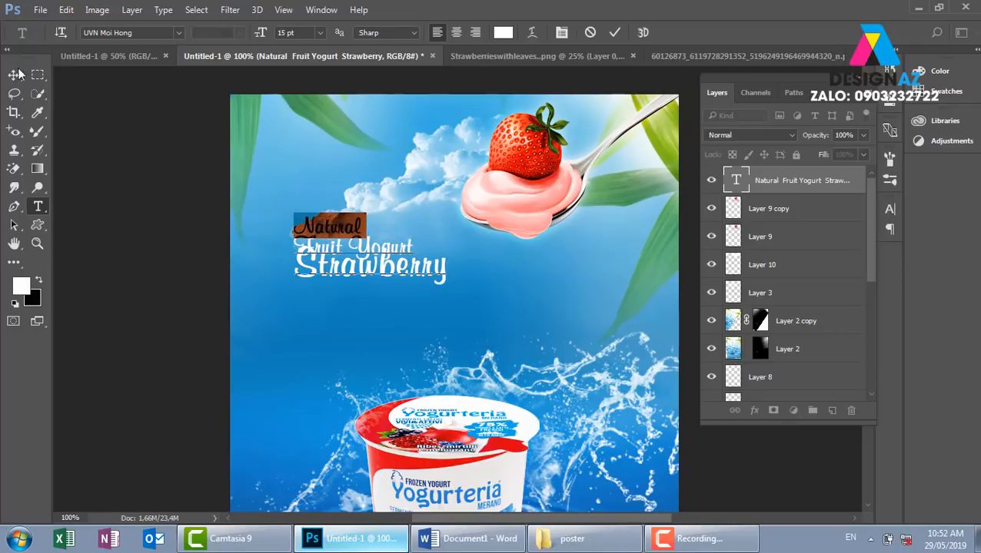
{"action": "left_click", "coordinate": [15, 76]}
{"action": "left_click_drag", "start_coordinate": [372, 268], "coordinate": [360, 282]}
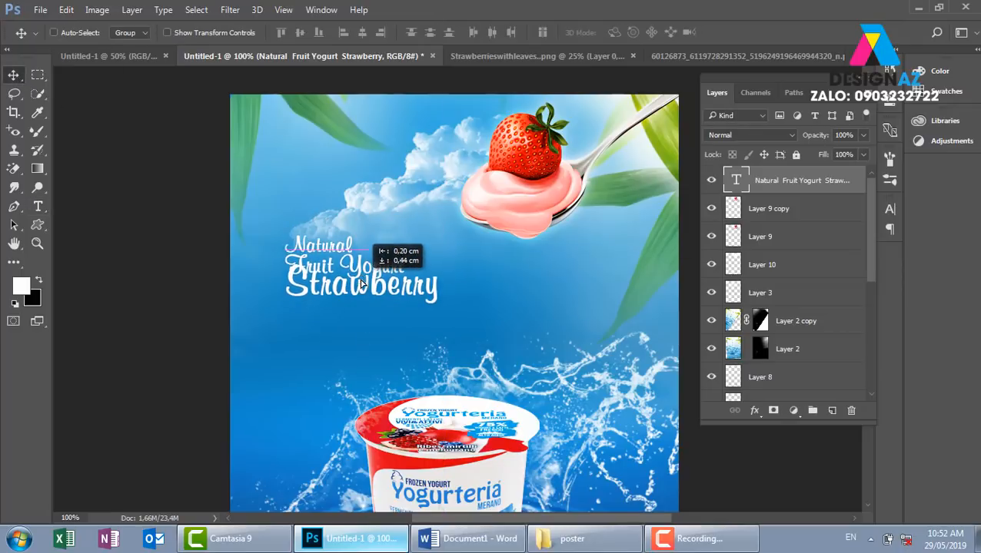
- Set the line spacing of the whole headline to 24 pt, after trying 30 pt and 18 pt
{"action": "key", "text": "t"}
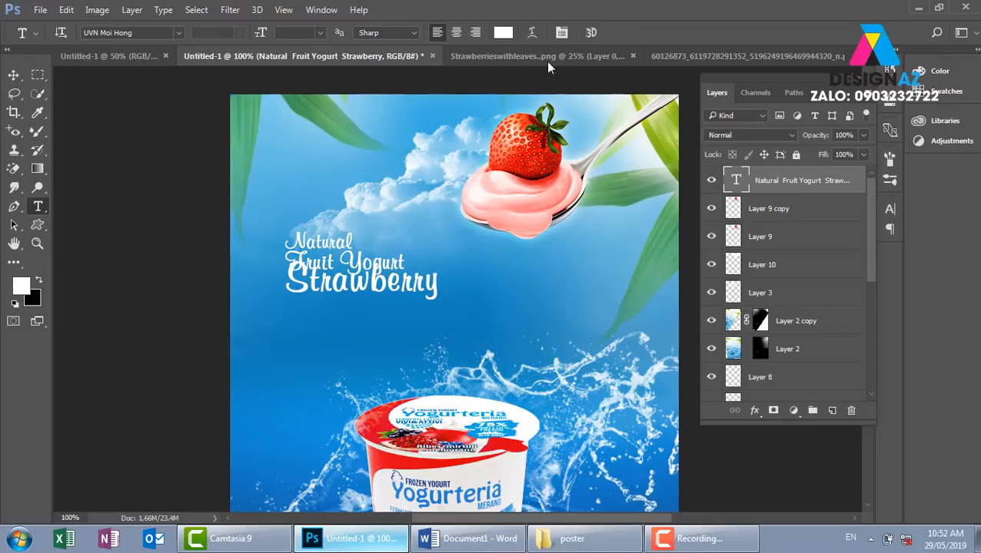
{"action": "left_click", "coordinate": [562, 33]}
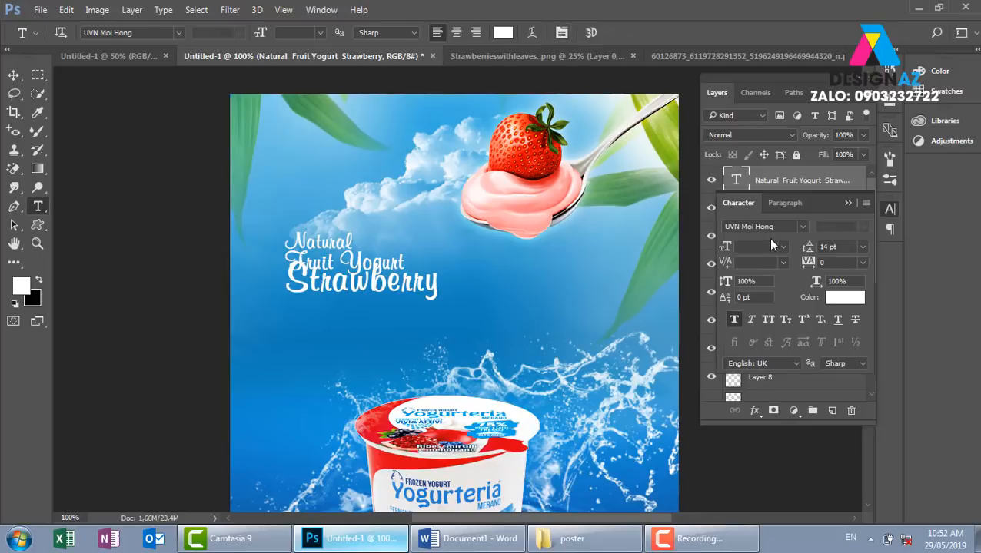
{"action": "left_click", "coordinate": [863, 248]}
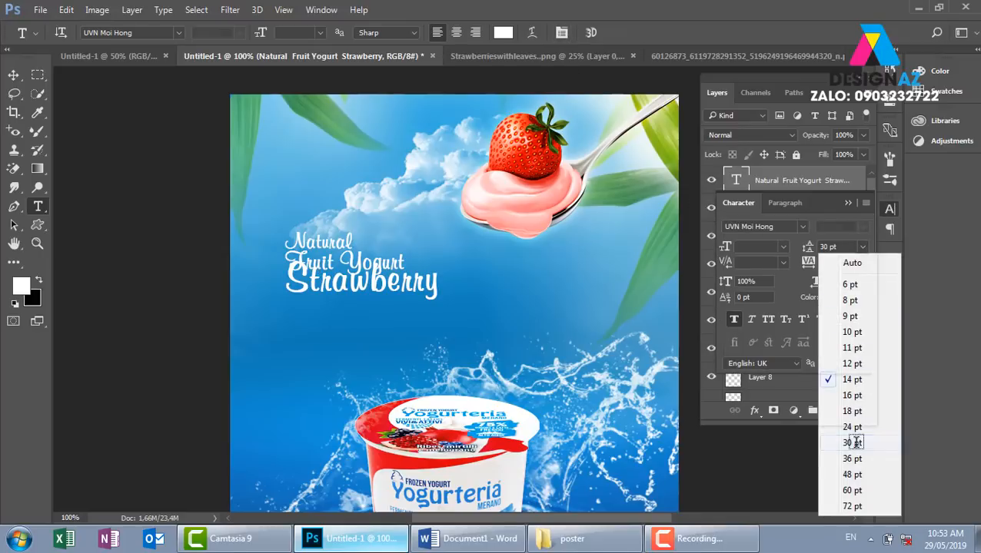
{"action": "left_click", "coordinate": [856, 443]}
{"action": "left_click", "coordinate": [863, 248]}
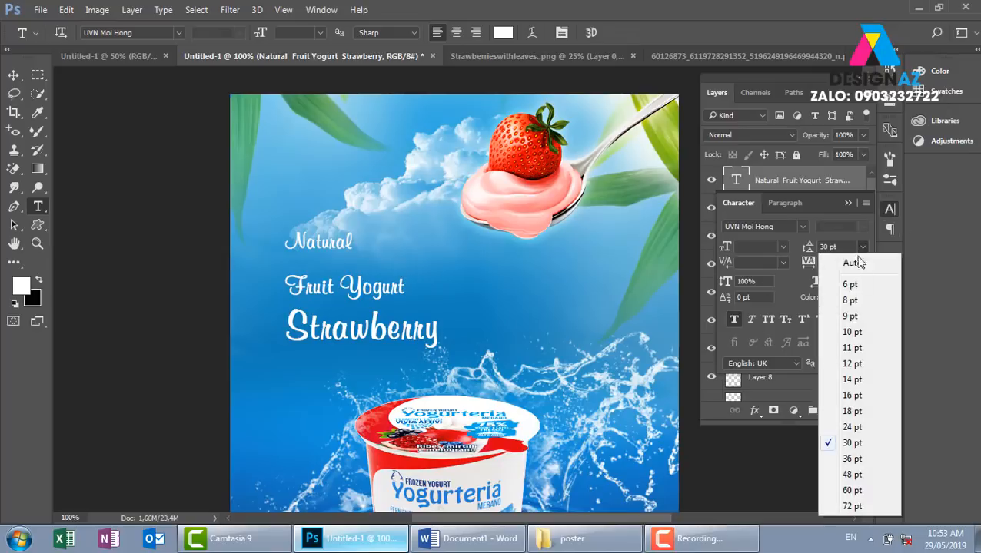
{"action": "left_click", "coordinate": [852, 412]}
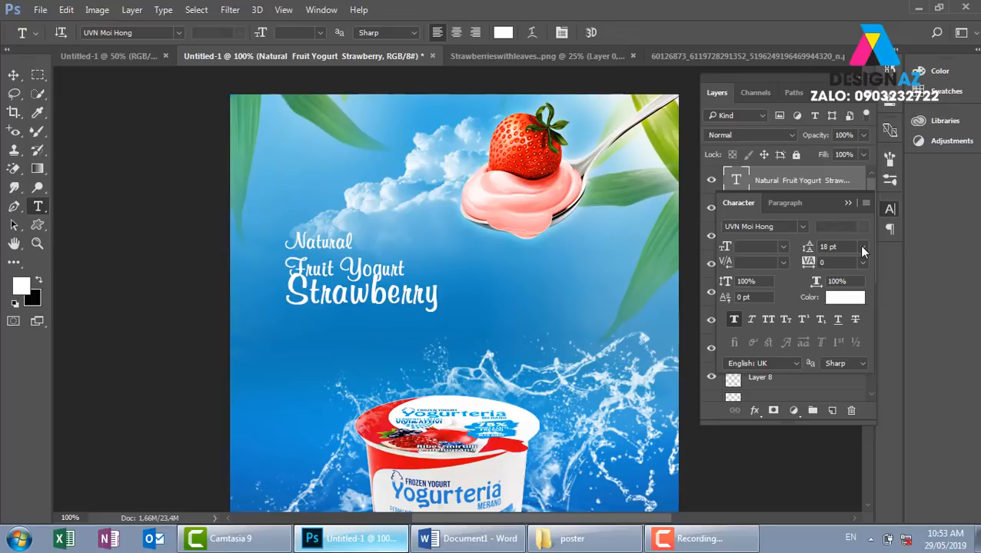
{"action": "left_click", "coordinate": [862, 247]}
{"action": "left_click", "coordinate": [857, 428]}
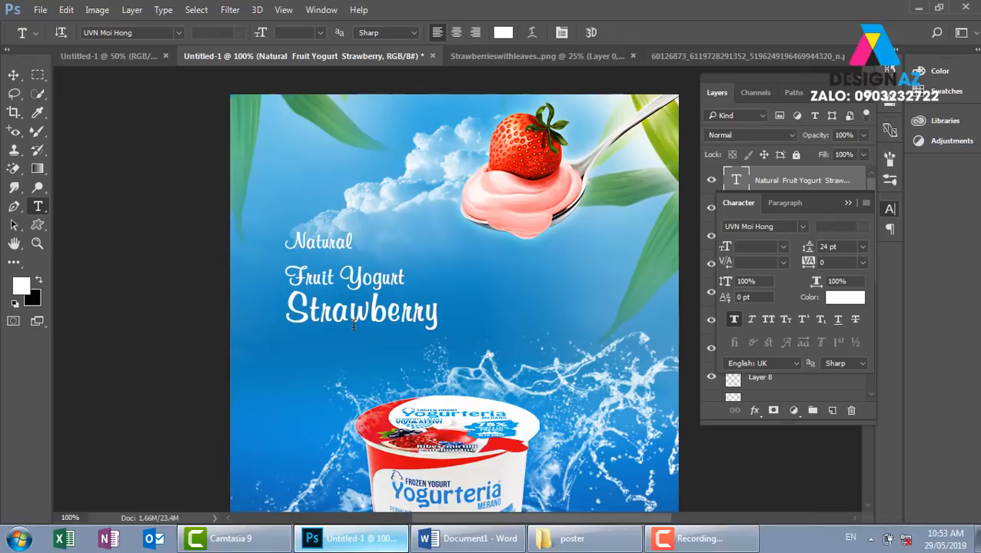
- Reduce the leading of only the Fruit Yogurt line to 17 pt and commit the text edit
{"action": "left_click_drag", "start_coordinate": [286, 277], "coordinate": [483, 277]}
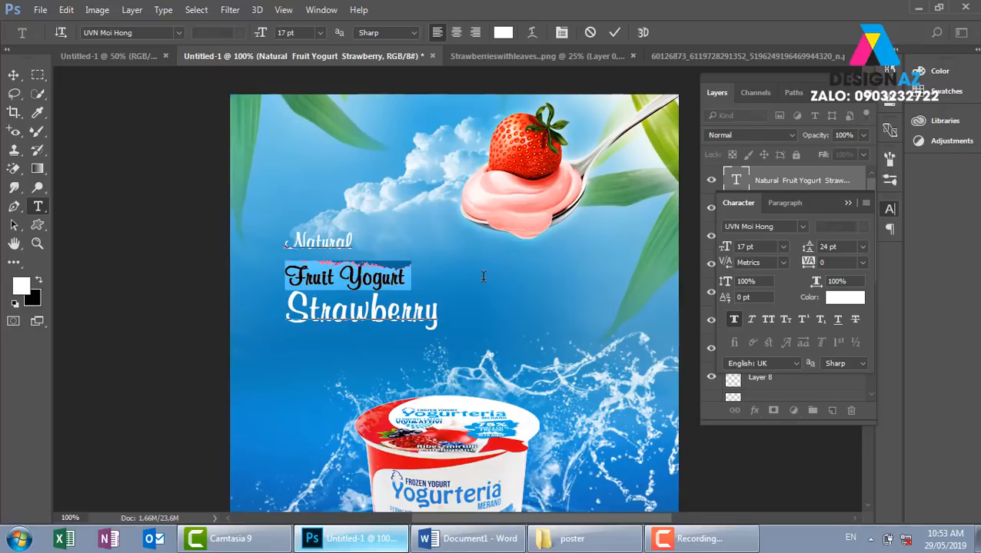
{"action": "key", "text": "alt+Up"}
{"action": "key", "text": "alt+Up"}
{"action": "key", "text": "alt+Up"}
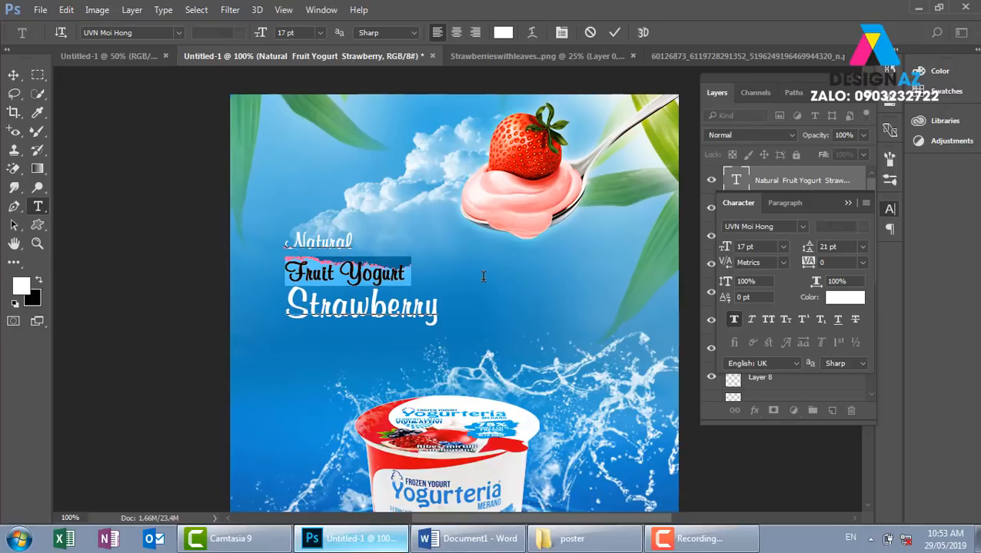
{"action": "key", "text": "alt+Up"}
{"action": "key", "text": "alt+Up"}
{"action": "key", "text": "alt+Up"}
{"action": "key", "text": "alt+Up"}
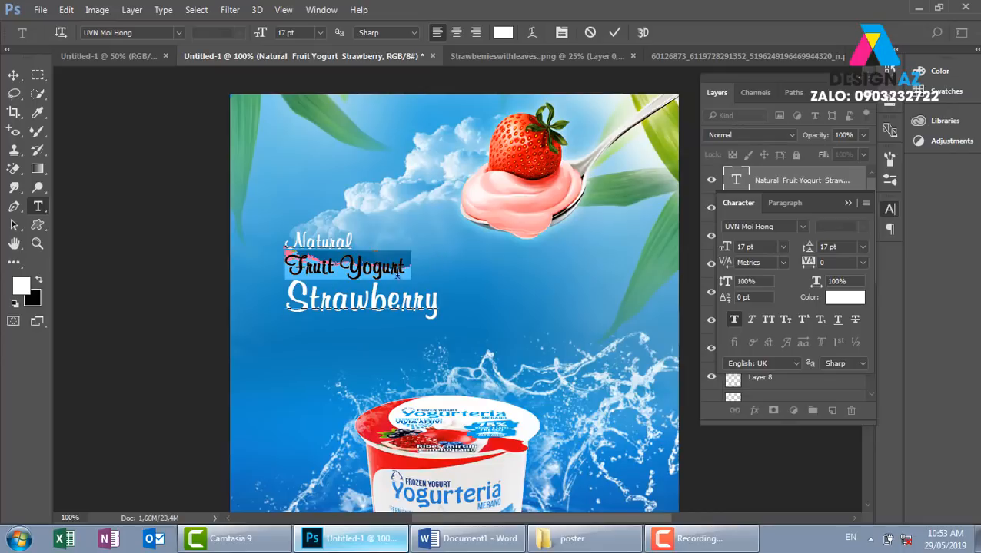
{"action": "key", "text": "ctrl+Return"}
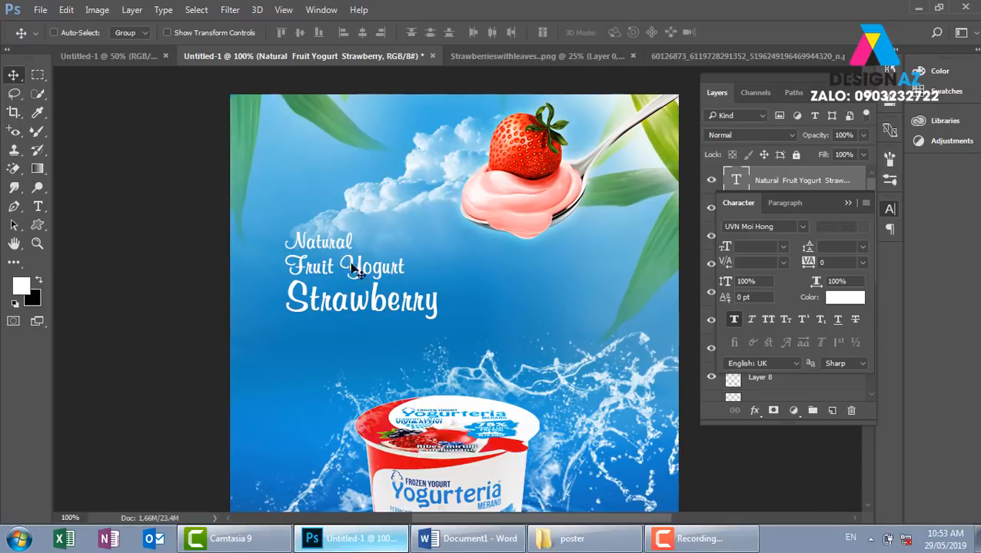
- Scale the headline up slightly from its lower right corner, then nudge it up and a touch left below the cloud
{"action": "key", "text": "ctrl"}
{"action": "key", "text": "ctrl+t"}
{"action": "left_click_drag", "start_coordinate": [437, 317], "coordinate": [463, 333]}
{"action": "key", "text": "Return"}
{"action": "key", "text": "Up"}
{"action": "key", "text": "Up"}
{"action": "key", "text": "Up"}
{"action": "key", "text": "Up"}
{"action": "key", "text": "Up"}
{"action": "key", "text": "Up"}
{"action": "key", "text": "Up"}
{"action": "key", "text": "Up"}
{"action": "key", "text": "Up"}
{"action": "key", "text": "Up"}
{"action": "key", "text": "Up"}
{"action": "key", "text": "Up"}
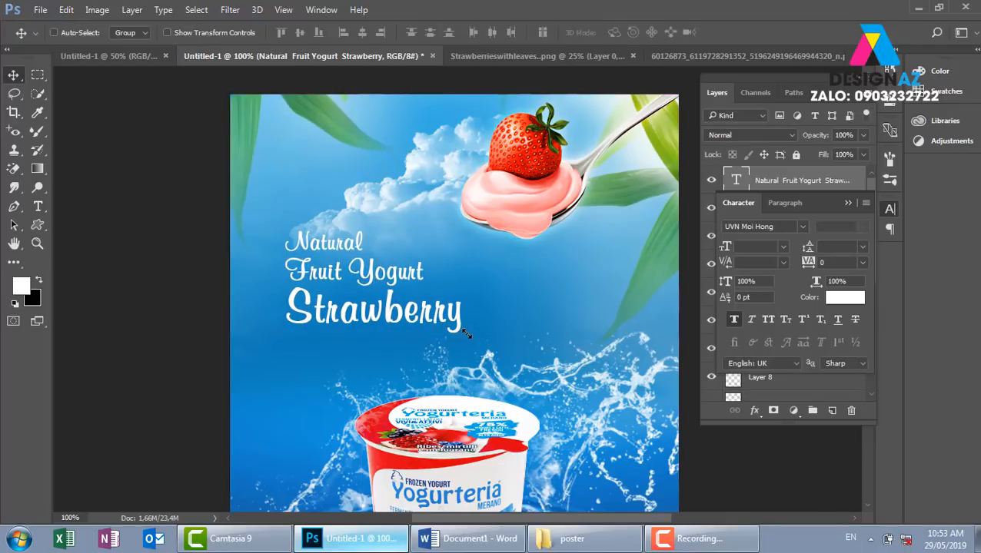
{"action": "key", "text": "Up"}
{"action": "key", "text": "Up"}
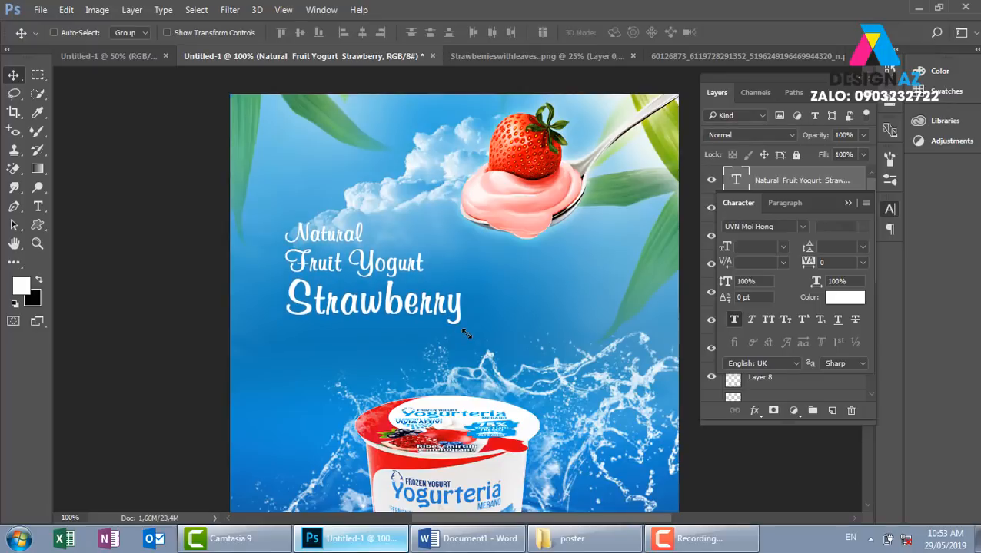
{"action": "left_click_drag", "start_coordinate": [402, 314], "coordinate": [400, 314]}
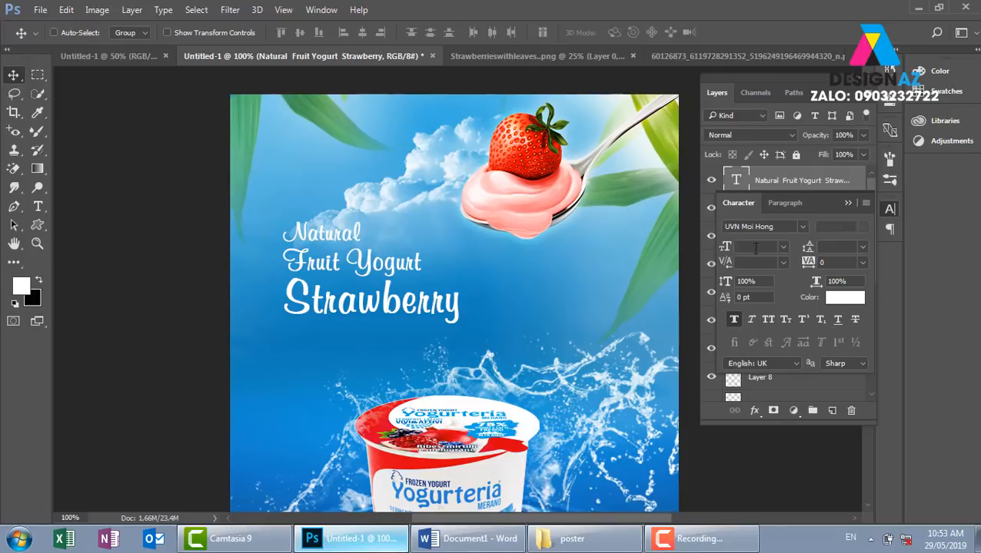
{"action": "left_click", "coordinate": [848, 204]}
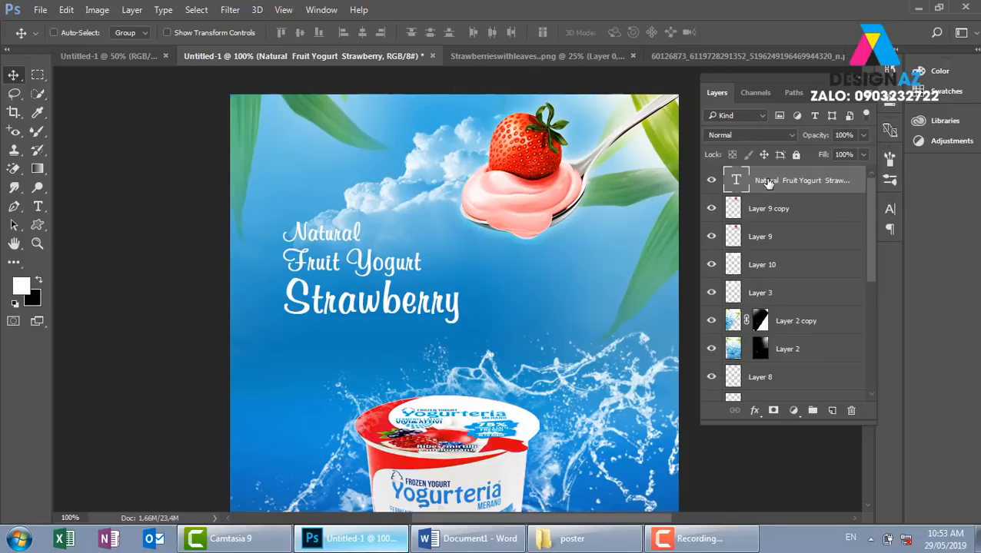
- Add a Drop Shadow to the headline layer, coloured with blue #138ad5 sampled from the poster background
{"action": "right_click", "coordinate": [765, 183]}
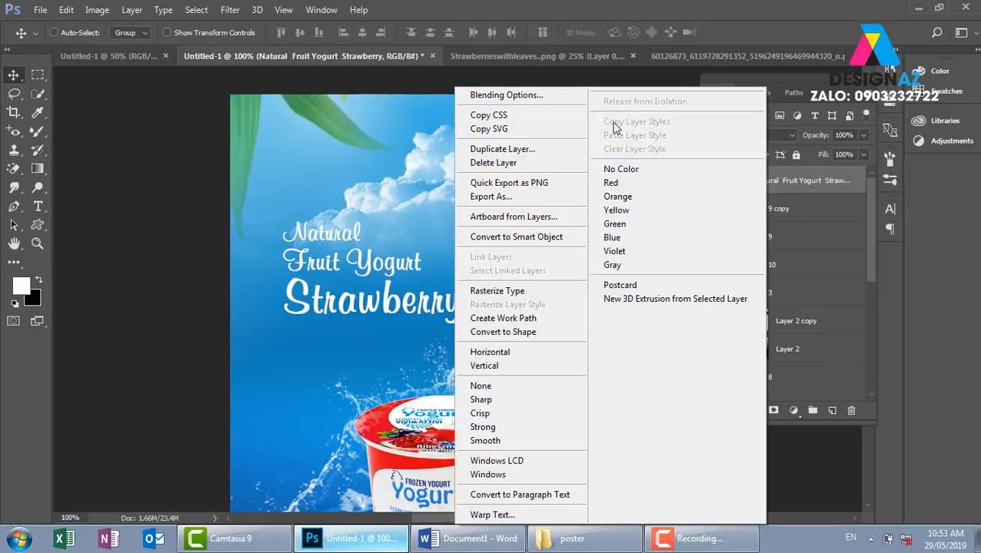
{"action": "left_click", "coordinate": [567, 99]}
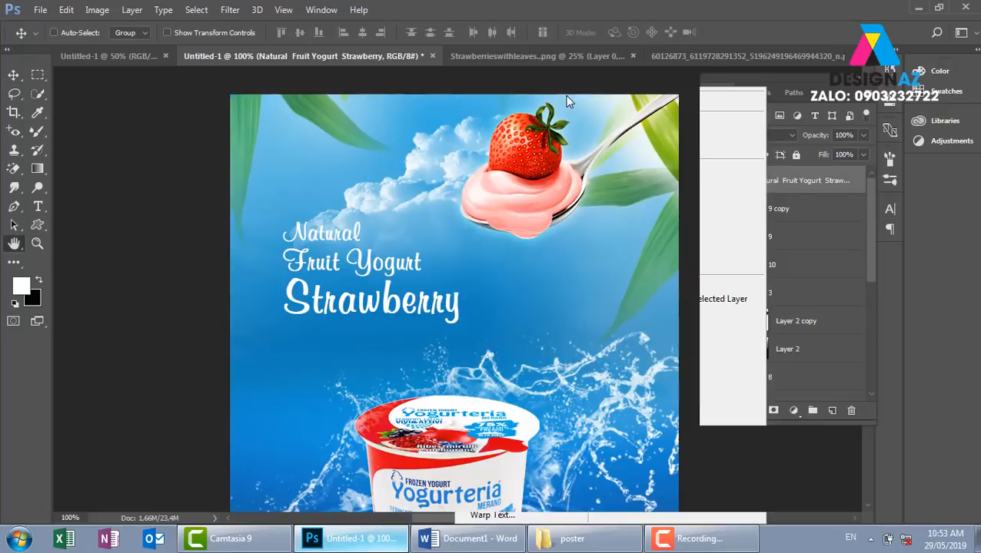
{"action": "left_click_drag", "start_coordinate": [483, 80], "coordinate": [845, 93]}
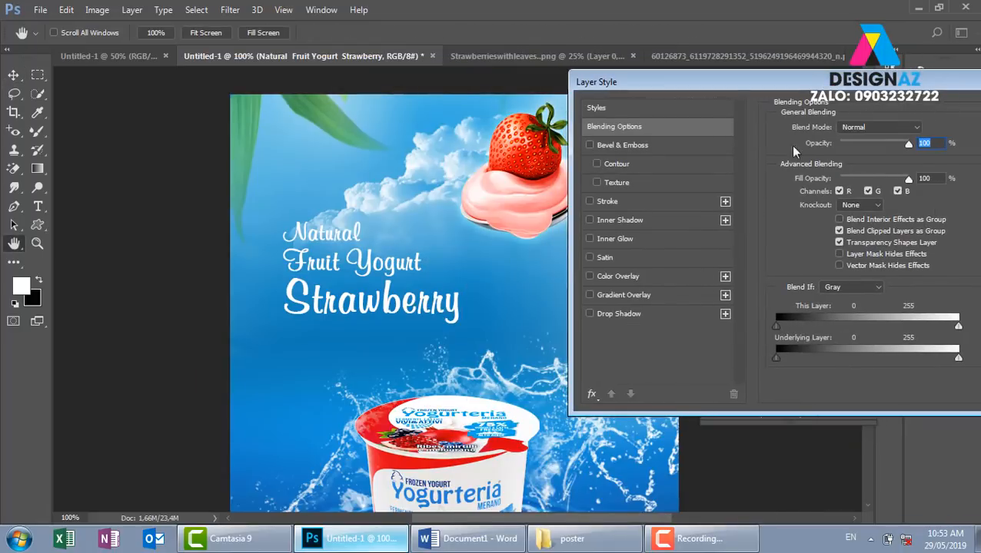
{"action": "left_click", "coordinate": [655, 315]}
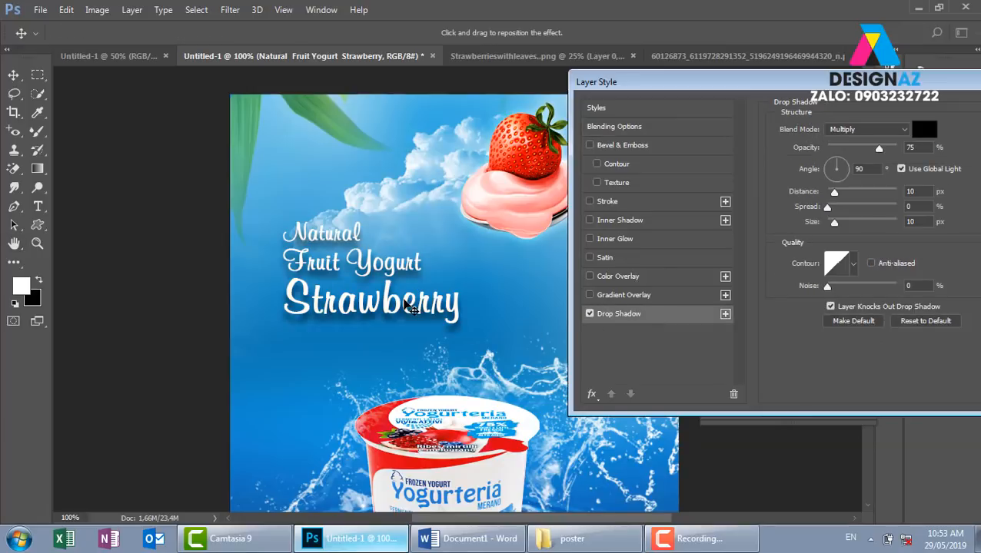
{"action": "left_click", "coordinate": [923, 130]}
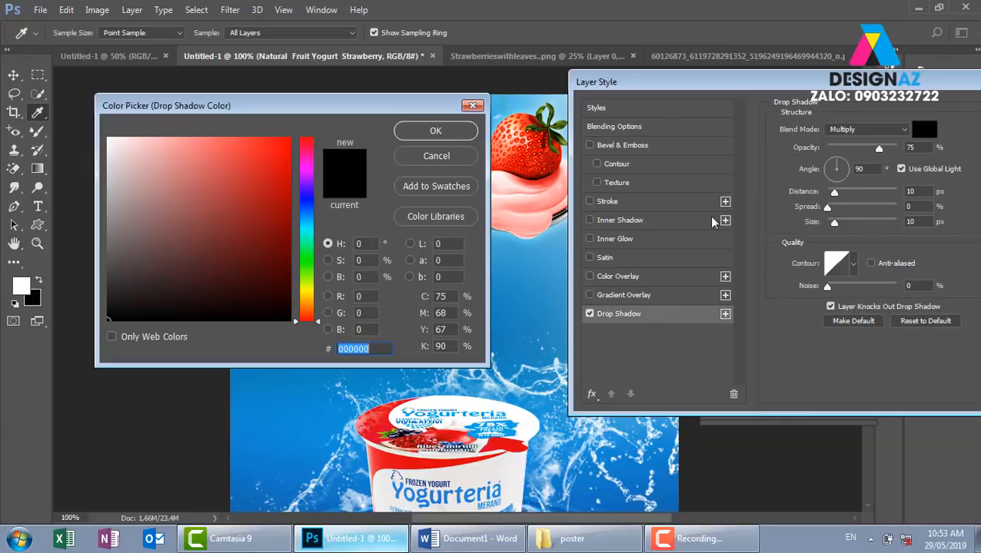
{"action": "left_click", "coordinate": [280, 432]}
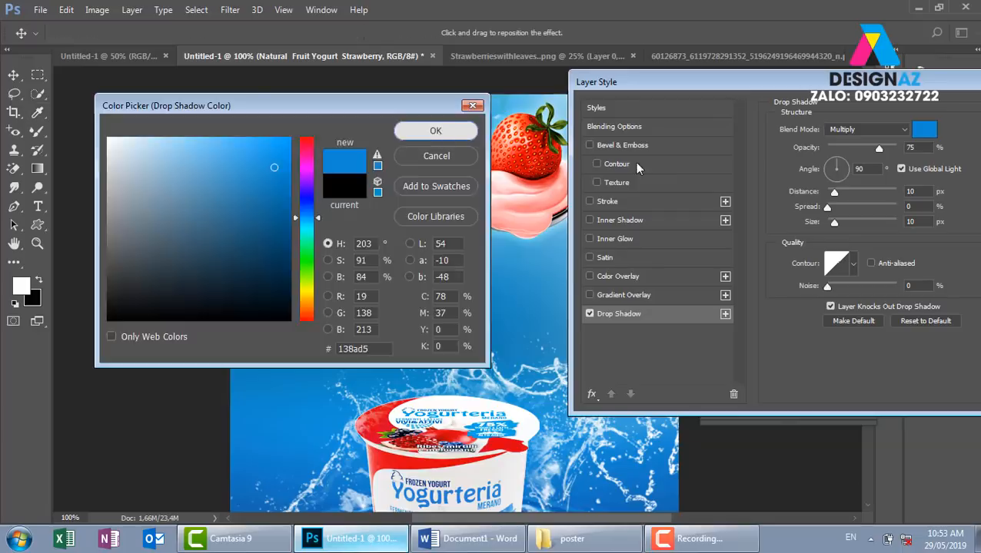
{"action": "left_click", "coordinate": [435, 132]}
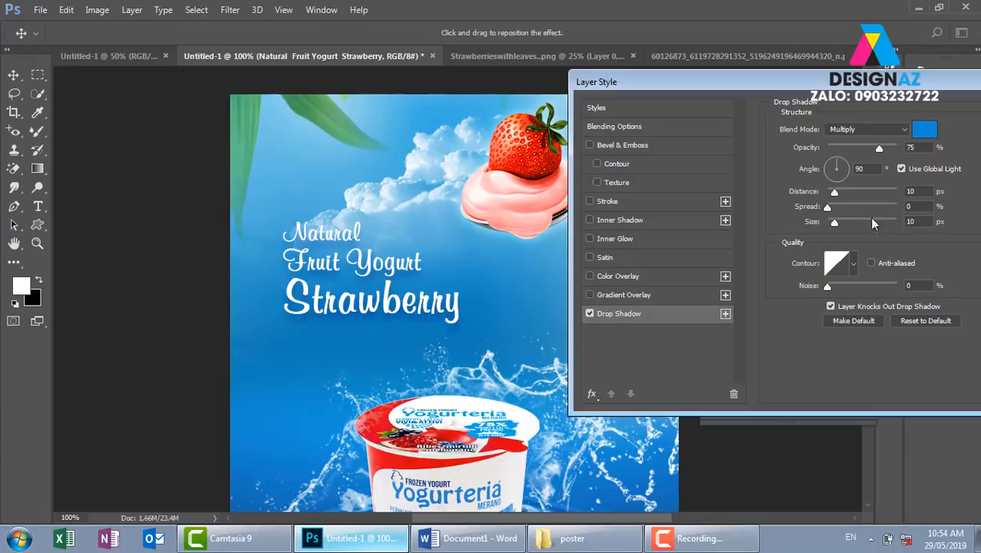
- Set the headline's drop shadow to 1 px distance and 100% opacity, and apply the layer style
{"action": "left_click_drag", "start_coordinate": [834, 192], "coordinate": [827, 191]}
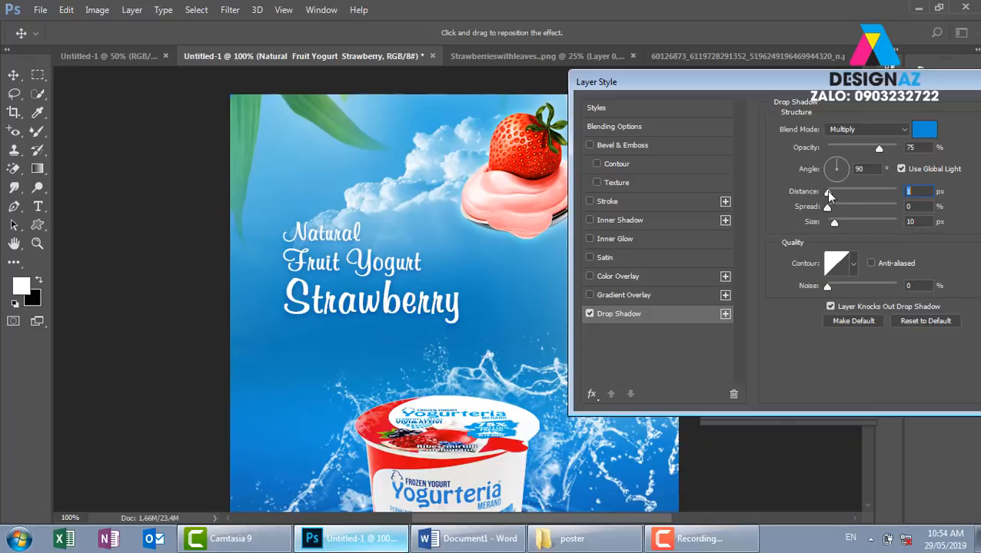
{"action": "left_click", "coordinate": [590, 313]}
{"action": "left_click_drag", "start_coordinate": [880, 149], "coordinate": [897, 149]}
{"action": "left_click_drag", "start_coordinate": [948, 90], "coordinate": [828, 90]}
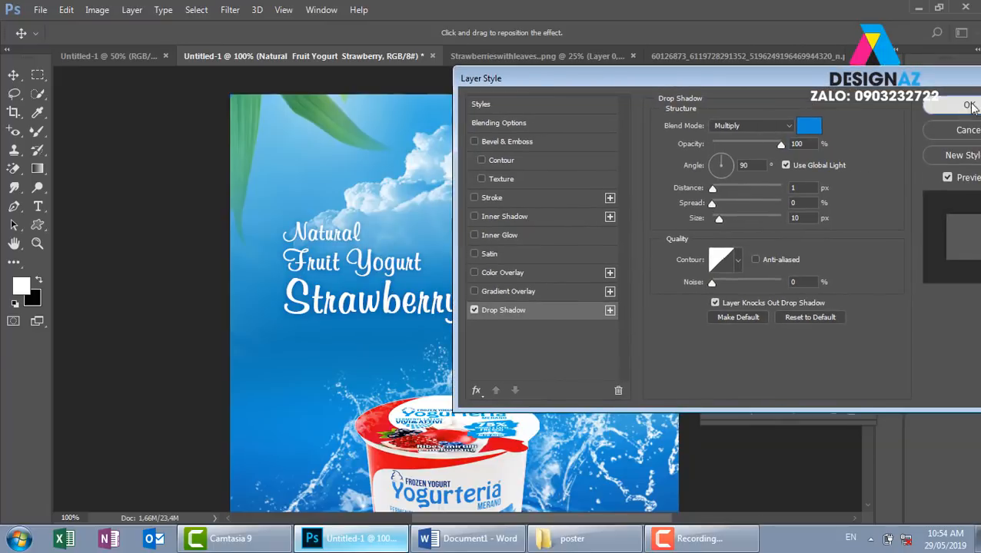
{"action": "left_click", "coordinate": [965, 101]}
- Select Layer 2 at the water splash beside the cup and toggle its visibility to check what it contributes
{"action": "key", "text": "ctrl+minus"}
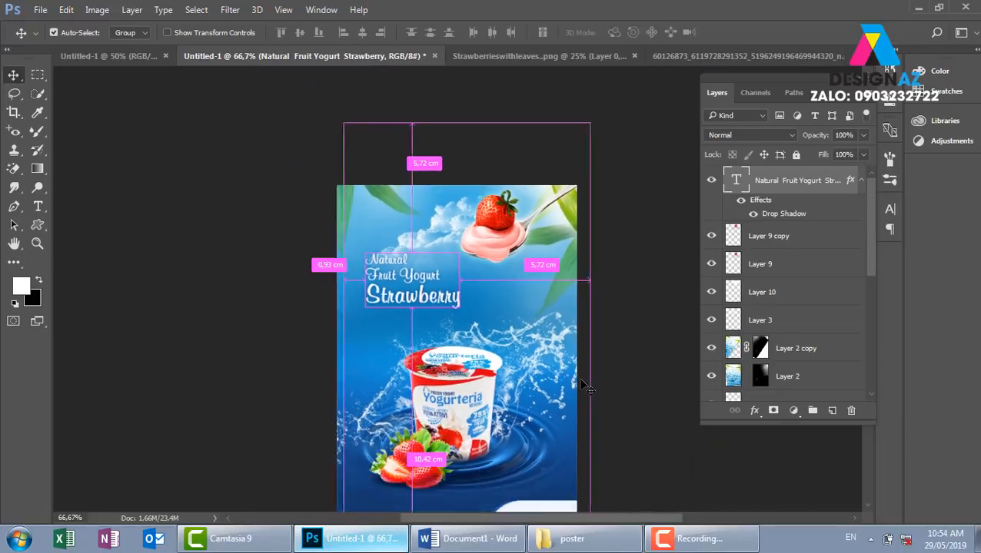
{"action": "key", "text": "ctrl+minus"}
{"action": "right_click", "coordinate": [530, 278]}
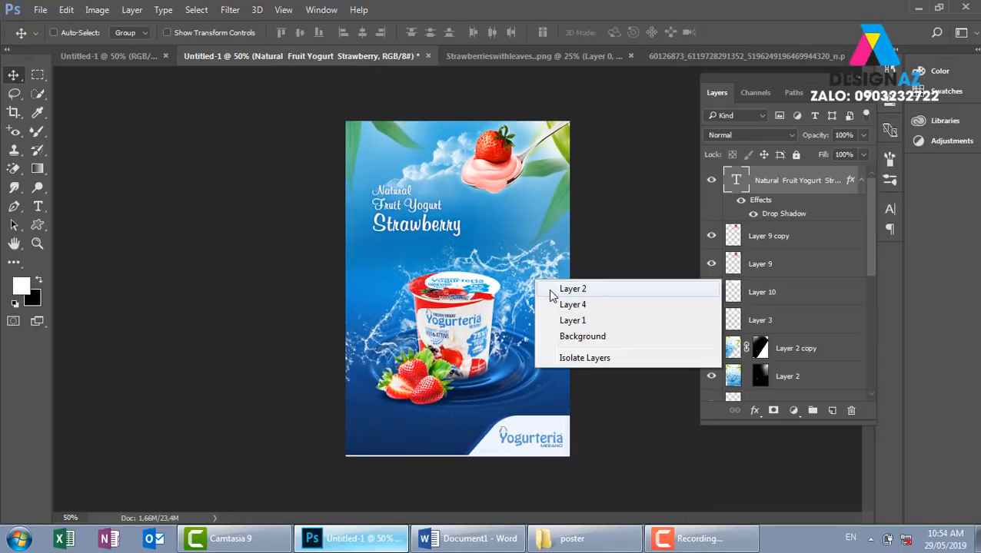
{"action": "left_click", "coordinate": [565, 286]}
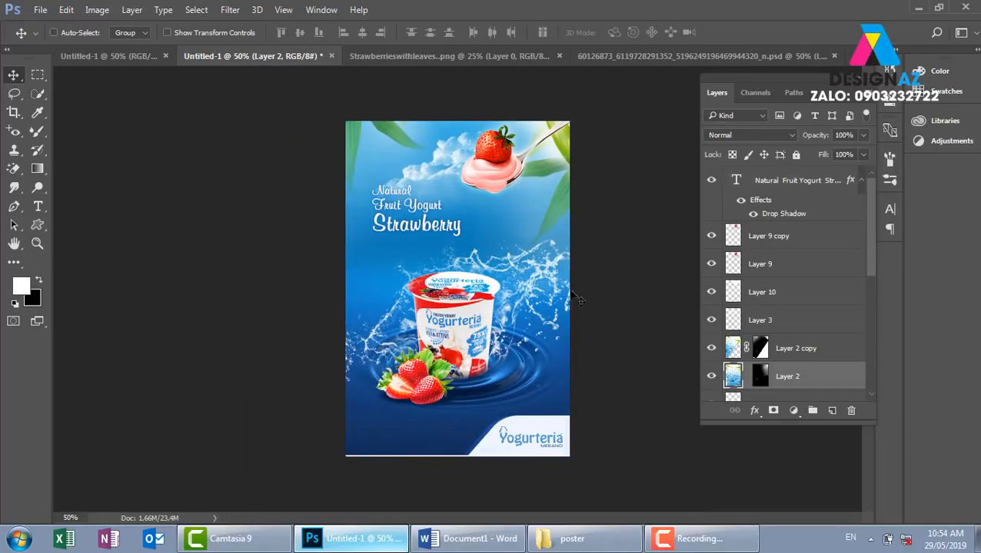
{"action": "right_click", "coordinate": [538, 274]}
{"action": "left_click", "coordinate": [584, 281]}
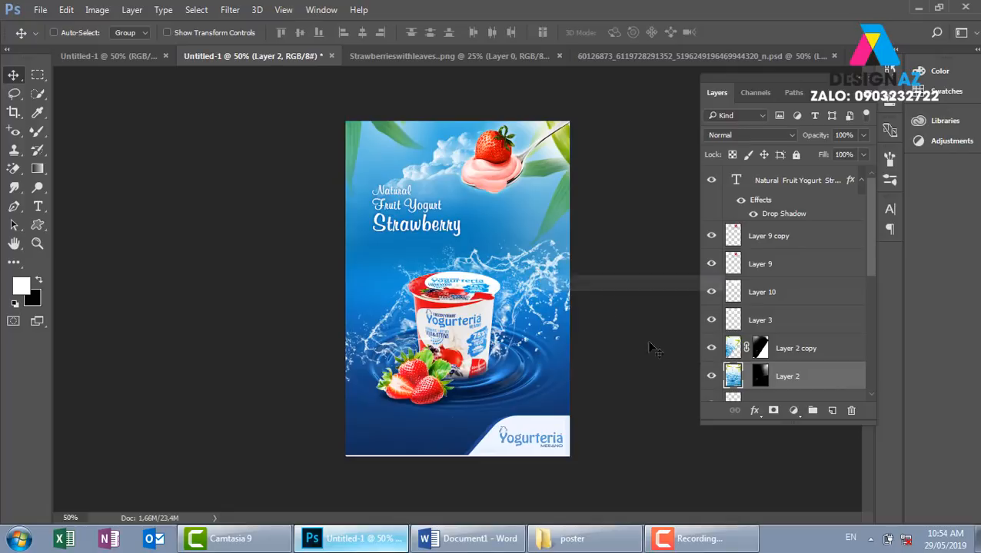
{"action": "left_click", "coordinate": [712, 377]}
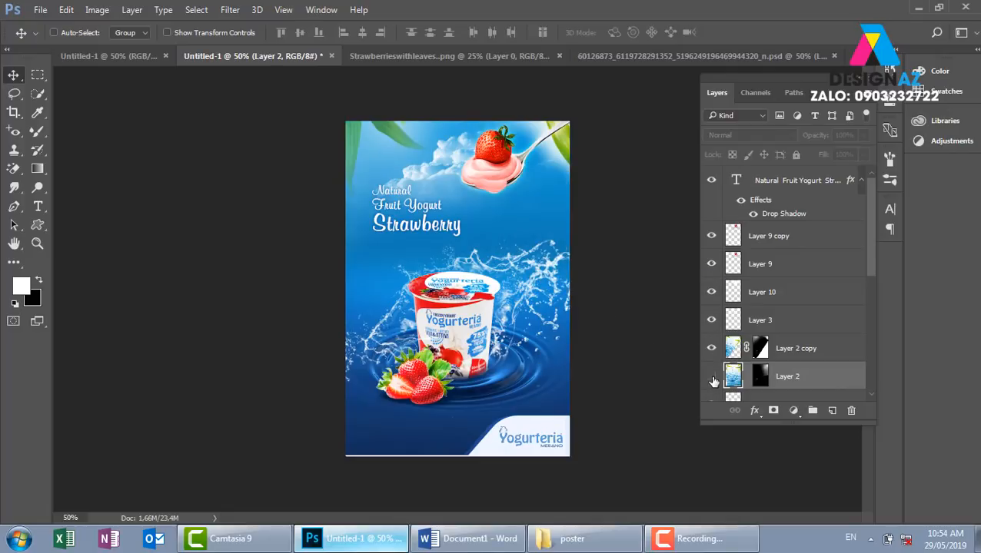
{"action": "left_click", "coordinate": [711, 377]}
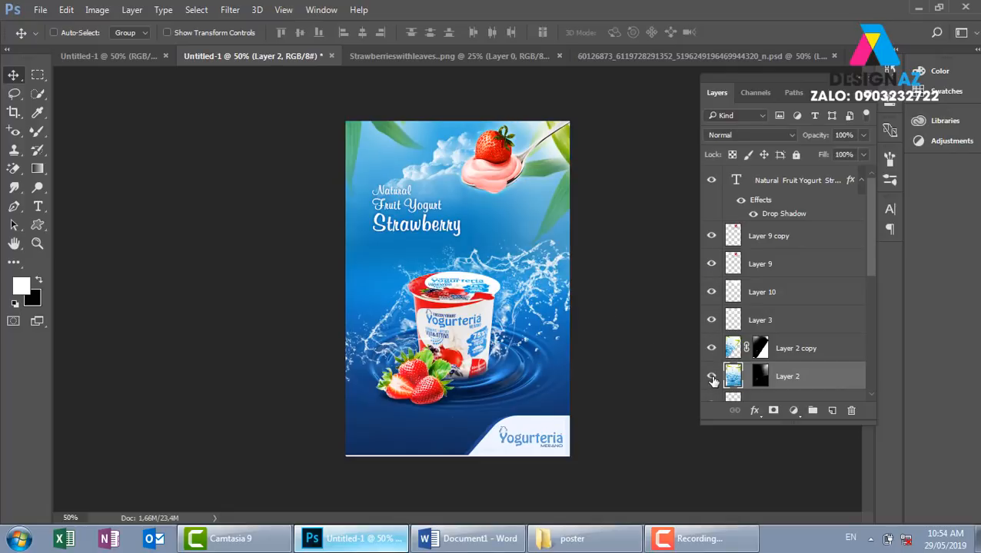
- Pick Layer 1 and then Layer 4 from the layers stacked beneath the splash beside the cup
{"action": "right_click", "coordinate": [512, 314]}
{"action": "left_click", "coordinate": [542, 335]}
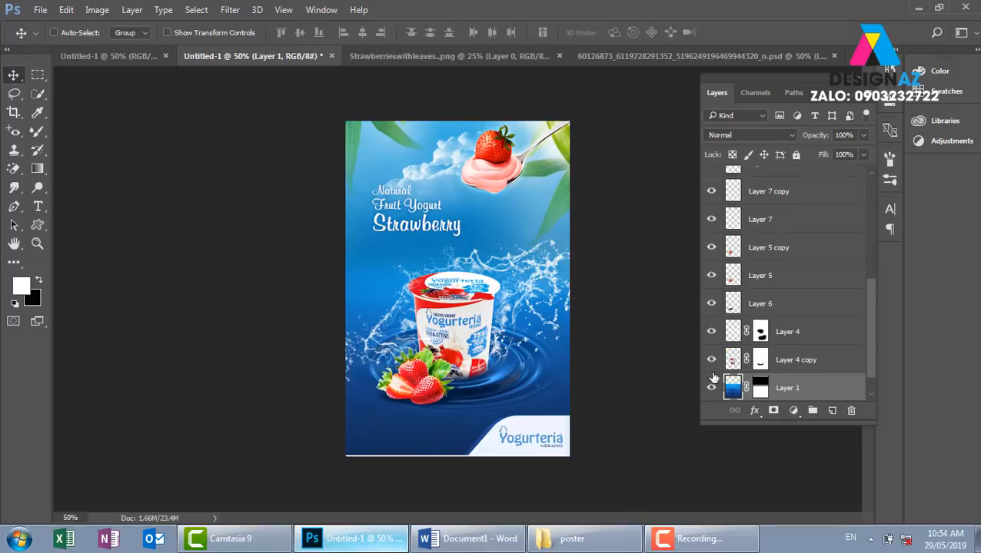
{"action": "right_click", "coordinate": [505, 308]}
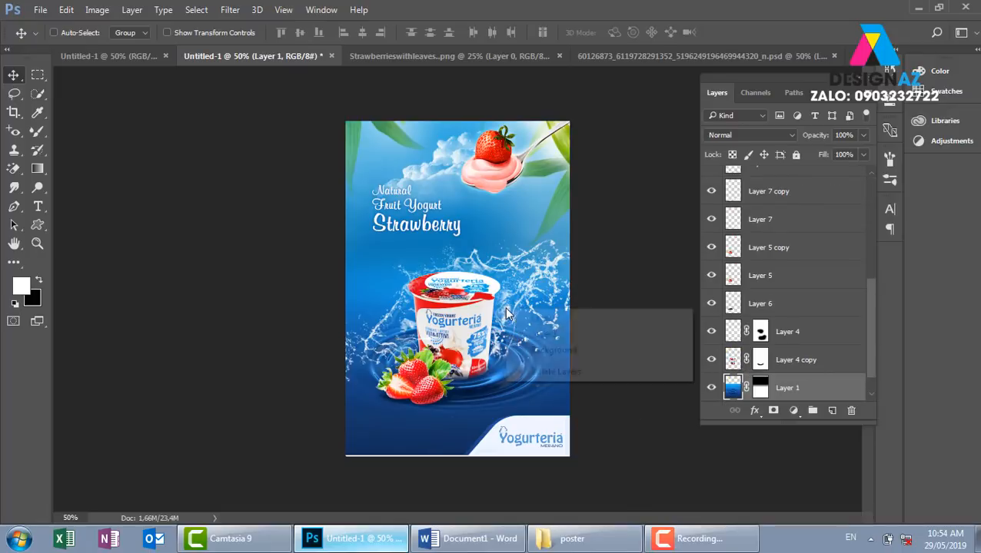
{"action": "left_click", "coordinate": [545, 320]}
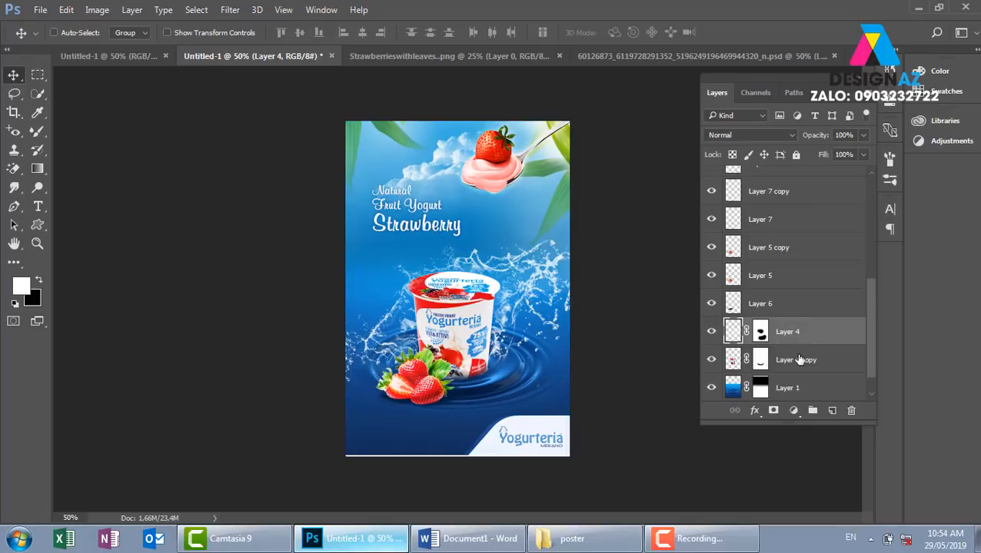
- Hide Layer 4 with the water splash, and move the Natural Fruit Yogurt Strawberry headline to the centre above the cup
{"action": "left_click", "coordinate": [711, 332]}
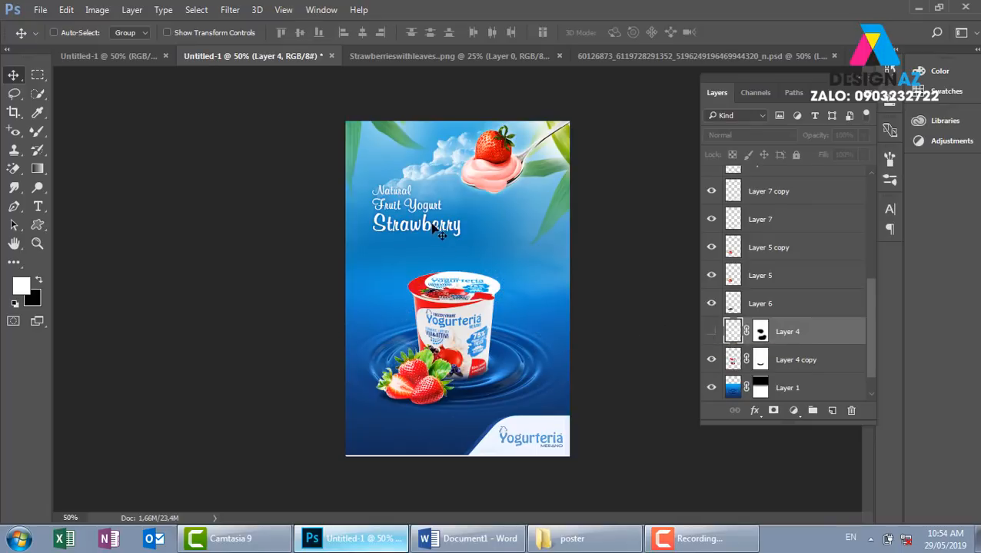
{"action": "right_click", "coordinate": [424, 203]}
{"action": "left_click", "coordinate": [457, 213]}
{"action": "left_click_drag", "start_coordinate": [423, 218], "coordinate": [450, 231]}
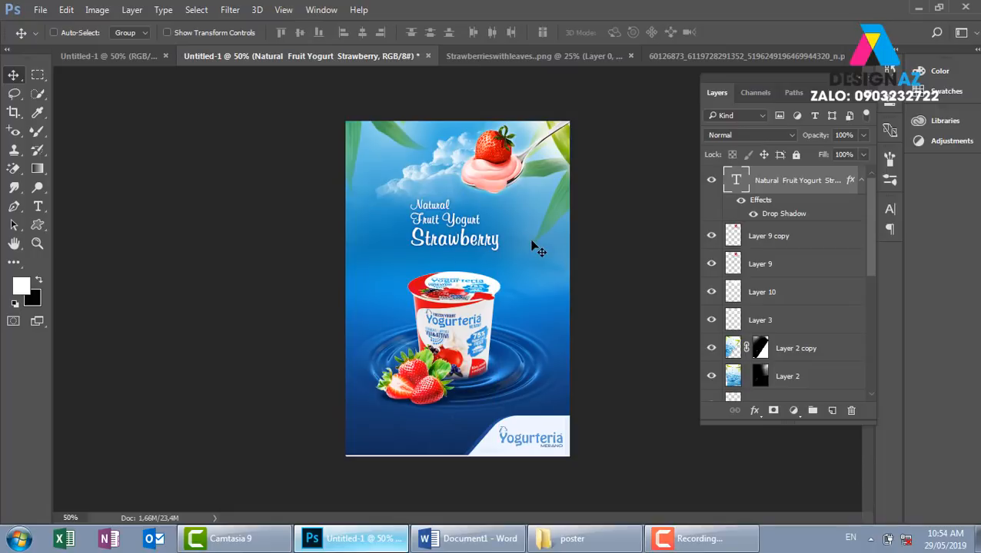
- Select Layer 9 copy from the layers stacked at the yogurt spoon
{"action": "right_click", "coordinate": [505, 159]}
{"action": "left_click", "coordinate": [532, 169]}
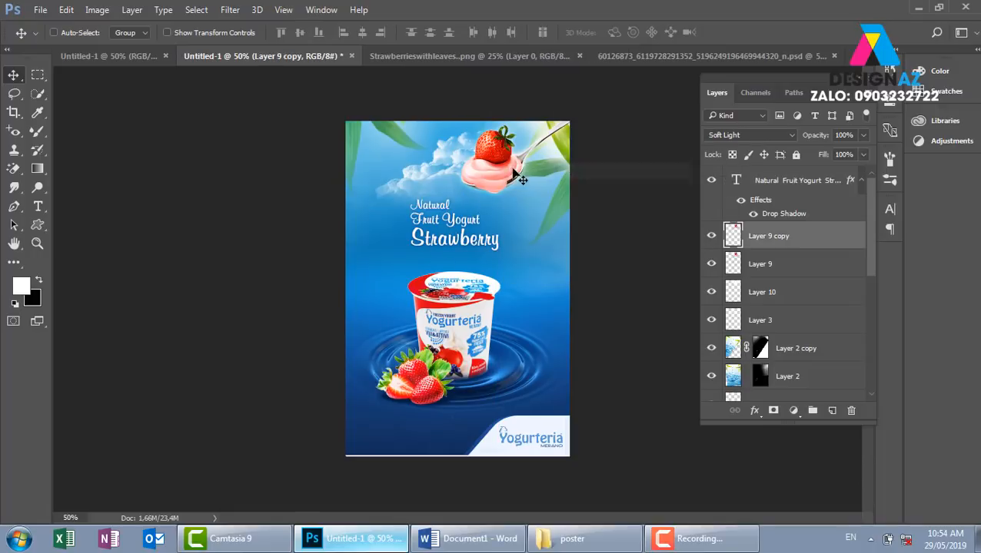
{"action": "right_click", "coordinate": [511, 168]}
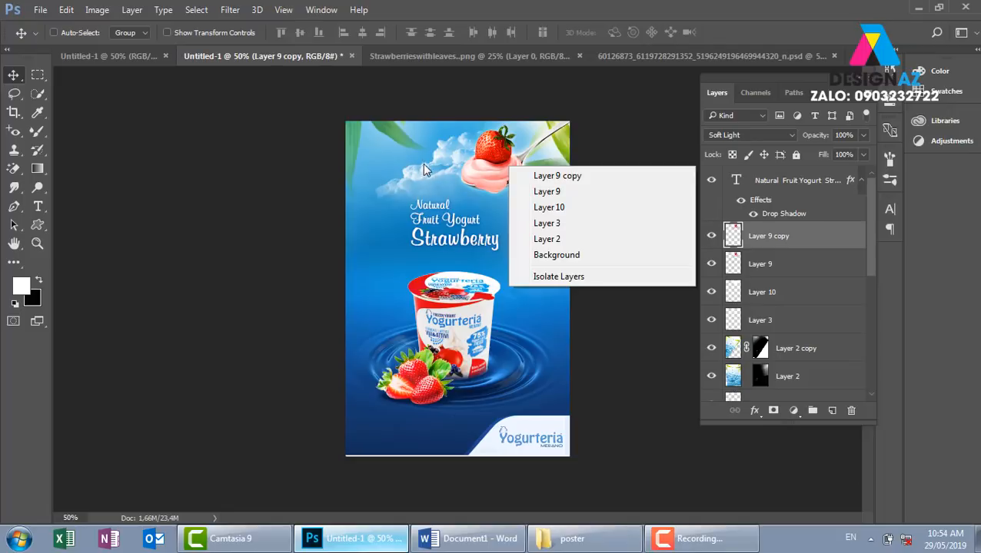
{"action": "left_click", "coordinate": [448, 179]}
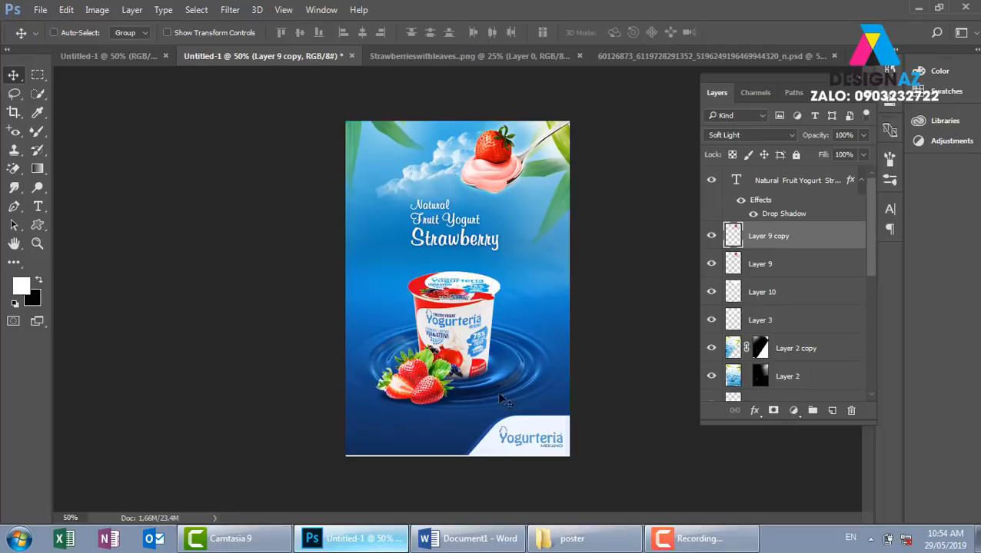
- Switch to Word, copy the lines STRAWBERRY WITH OTHER FLAVOURS and BLENDED LOW FAT YOGURT, and return to Photoshop
{"action": "left_click", "coordinate": [501, 540]}
{"action": "left_click_drag", "start_coordinate": [272, 319], "coordinate": [422, 355]}
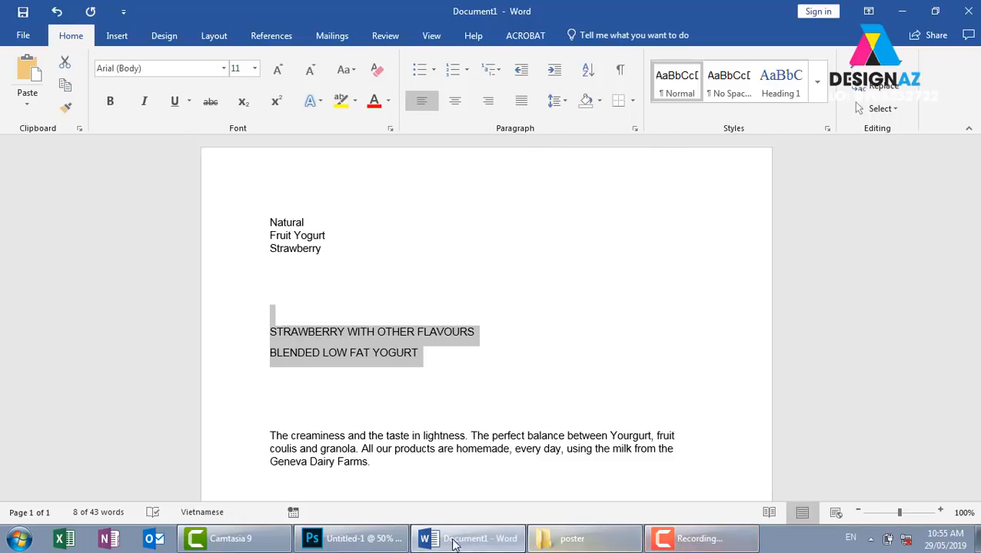
{"action": "left_click", "coordinate": [363, 540]}
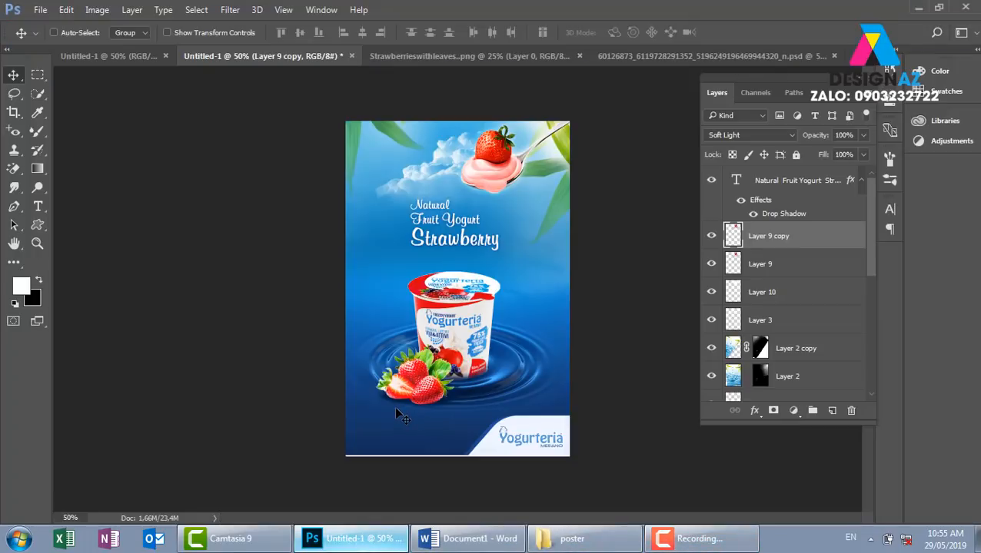
- Paste the copied two-line tagline as a text layer below the strawberries and shift it toward the poster's left margin
{"action": "key", "text": "ctrl+1"}
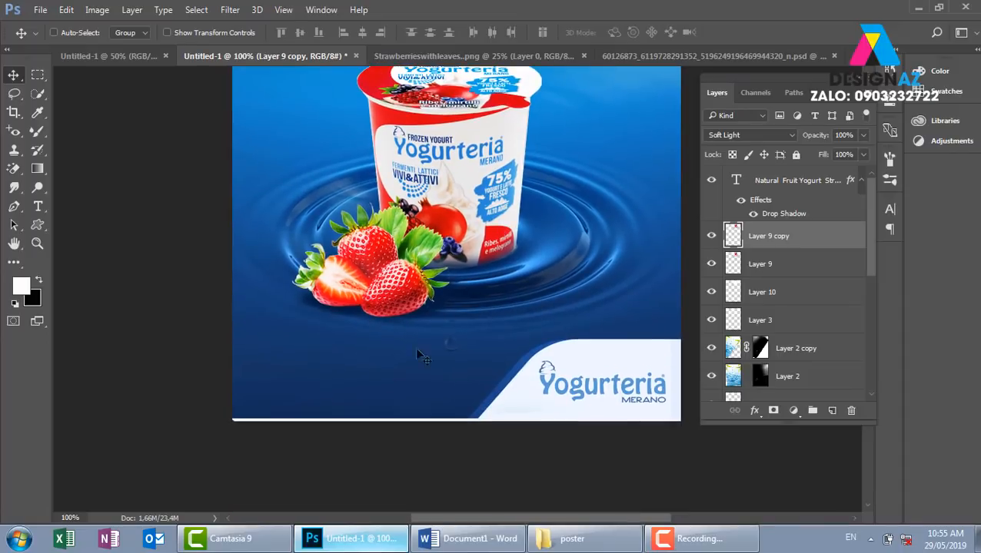
{"action": "key", "text": "t"}
{"action": "left_click", "coordinate": [262, 342]}
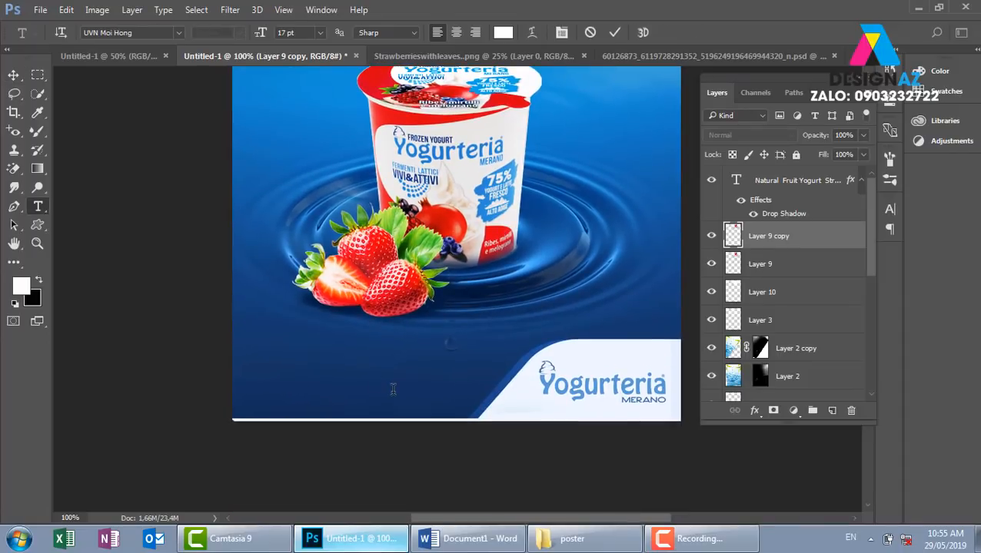
{"action": "key", "text": "ctrl+v"}
{"action": "left_click", "coordinate": [13, 74]}
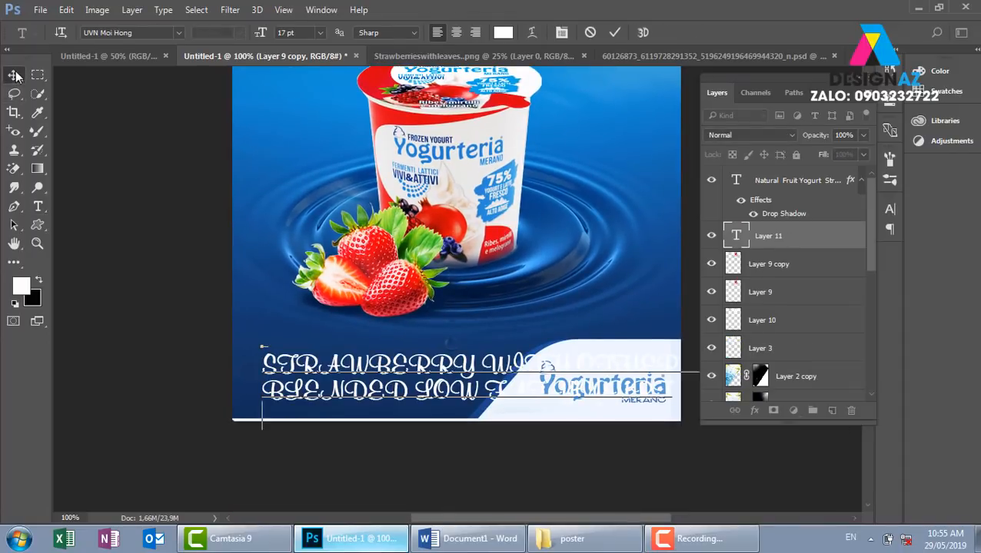
{"action": "mouse_move", "coordinate": [415, 350]}
{"action": "left_mouse_down"}
{"action": "mouse_move", "coordinate": [380, 340]}
{"action": "mouse_move", "coordinate": [394, 329]}
{"action": "mouse_move", "coordinate": [406, 330]}
{"action": "mouse_move", "coordinate": [398, 351]}
{"action": "left_mouse_up"}
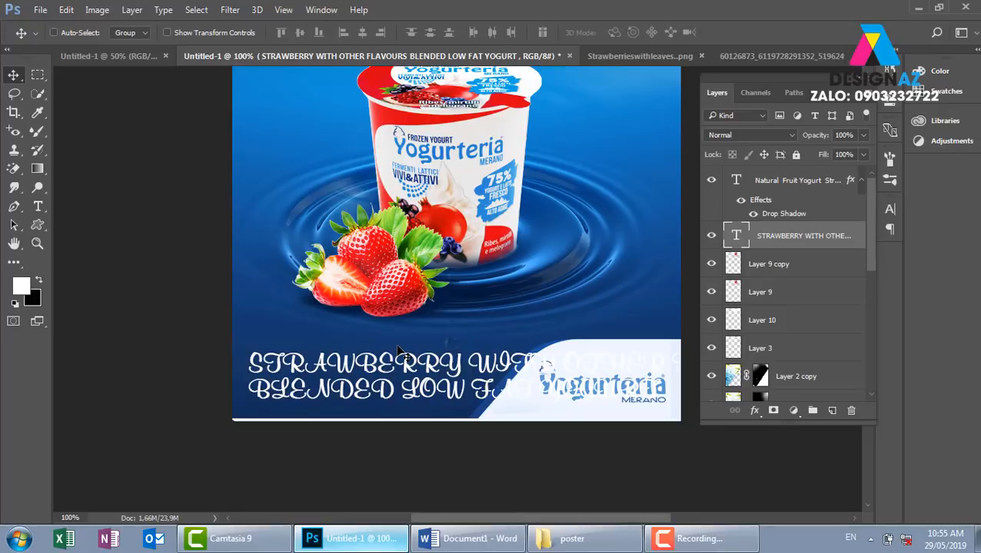
{"action": "key", "text": "t"}
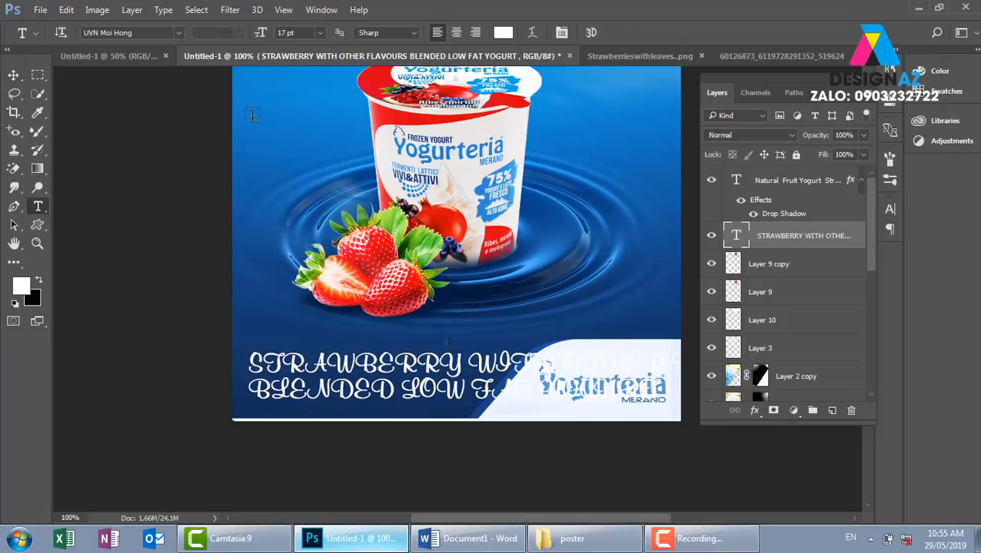
{"action": "left_click", "coordinate": [151, 35]}
{"action": "type", "text": "t"}
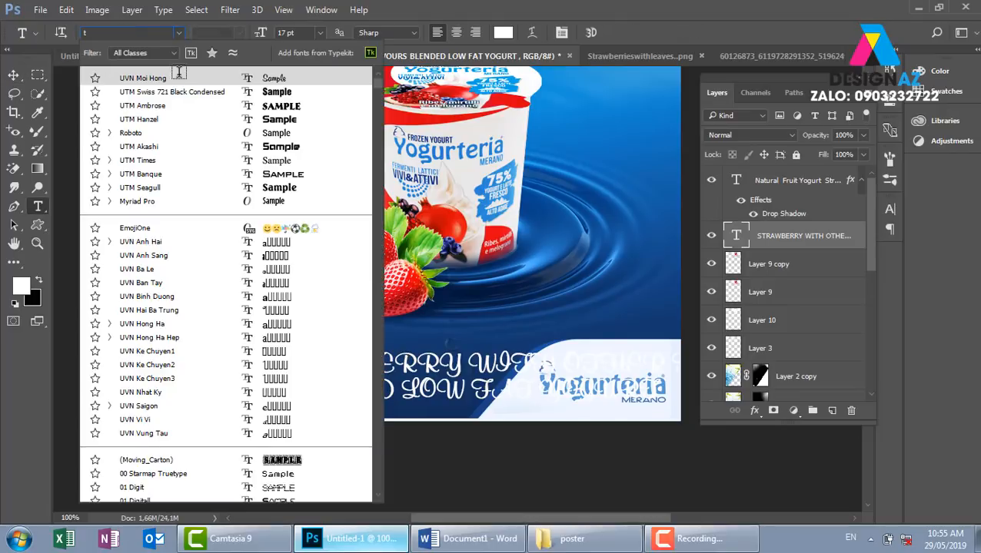
{"action": "key", "text": "BackSpace"}
{"action": "type", "text": "ro"}
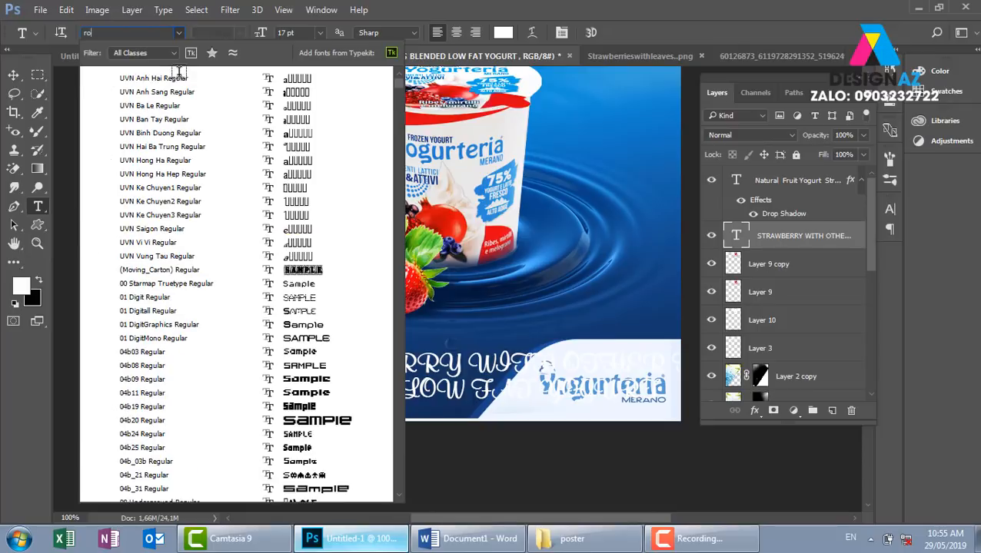
{"action": "type", "text": "bo"}
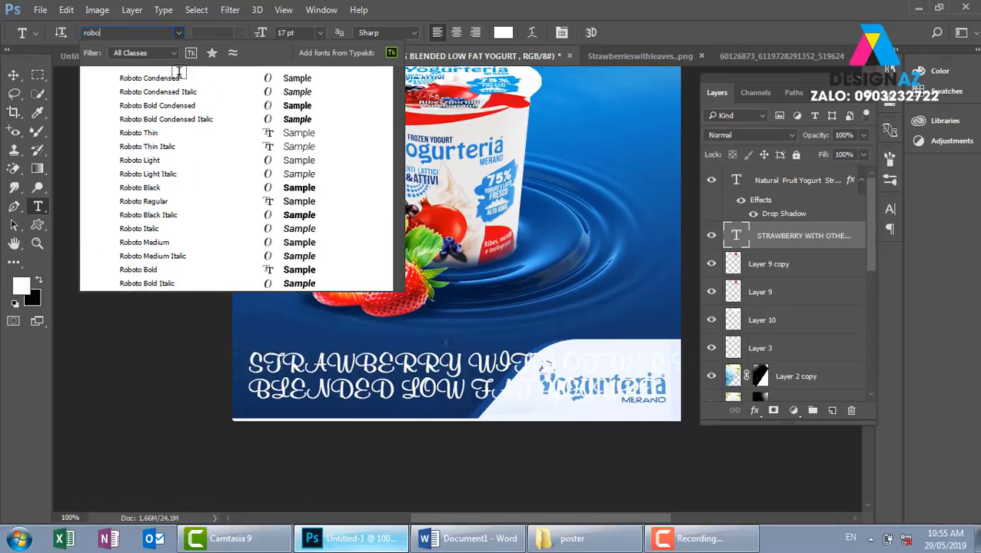
{"action": "key", "text": "Escape"}
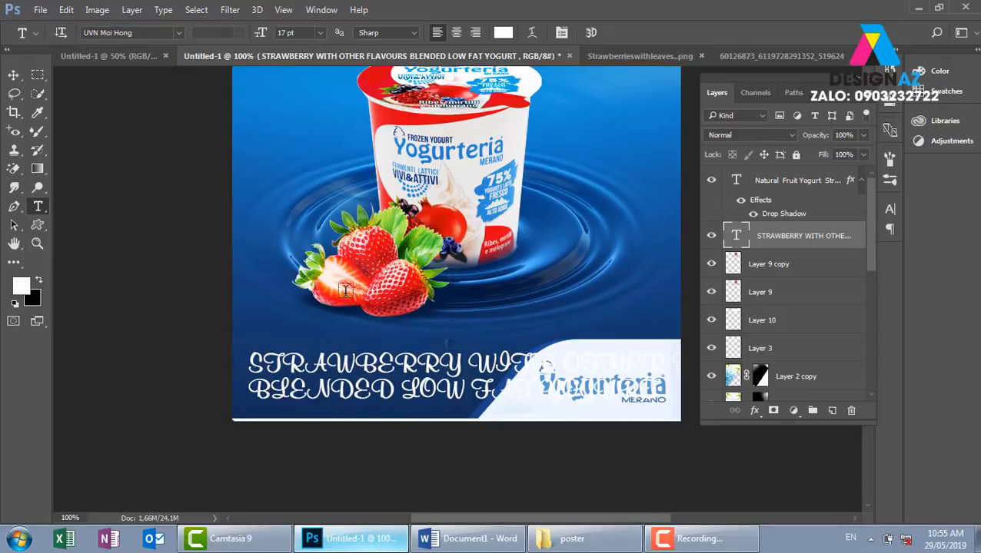
- Shift the tagline slightly up and left, and set its font to Roboto Condensed
{"action": "left_click", "coordinate": [13, 74]}
{"action": "left_click_drag", "start_coordinate": [388, 374], "coordinate": [382, 365]}
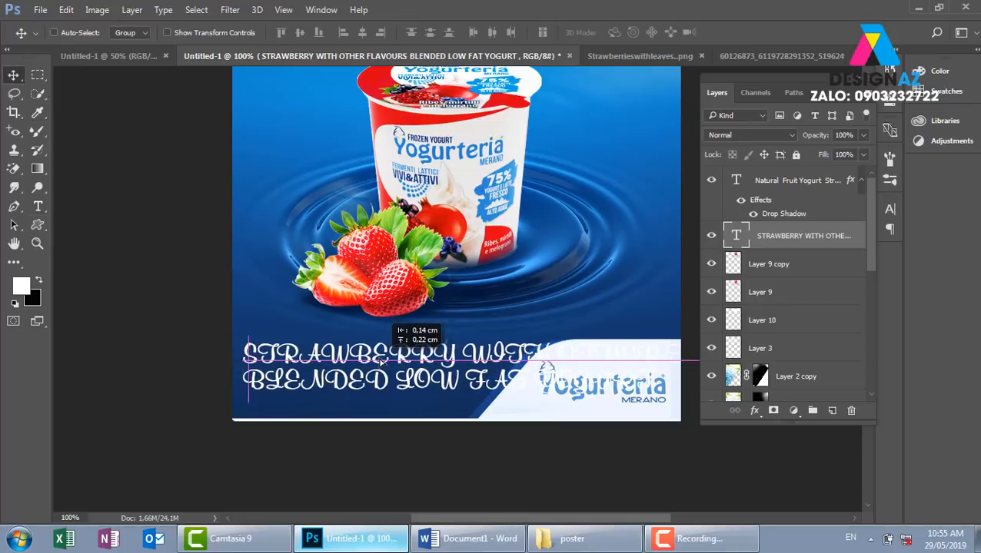
{"action": "key", "text": "t"}
{"action": "left_click", "coordinate": [140, 32]}
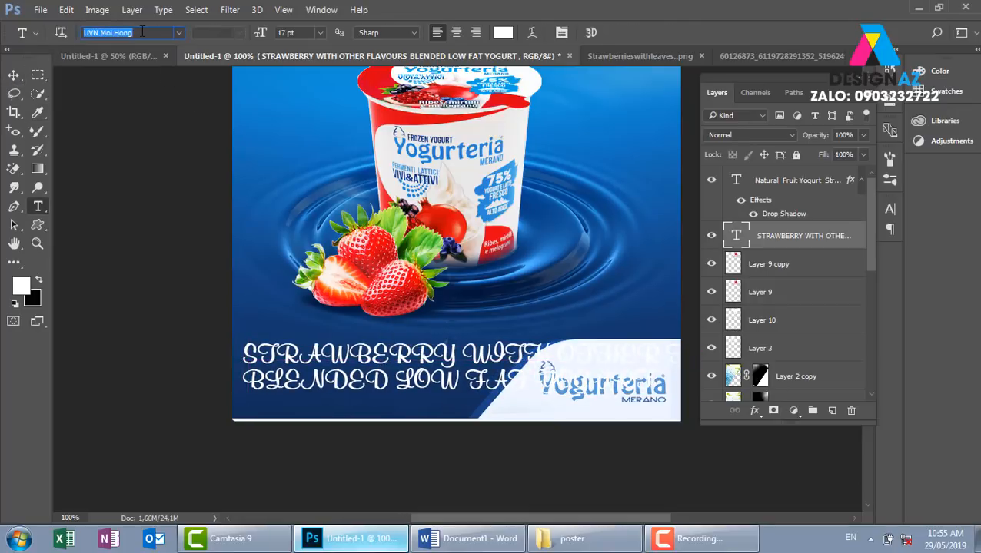
{"action": "type", "text": "robo"}
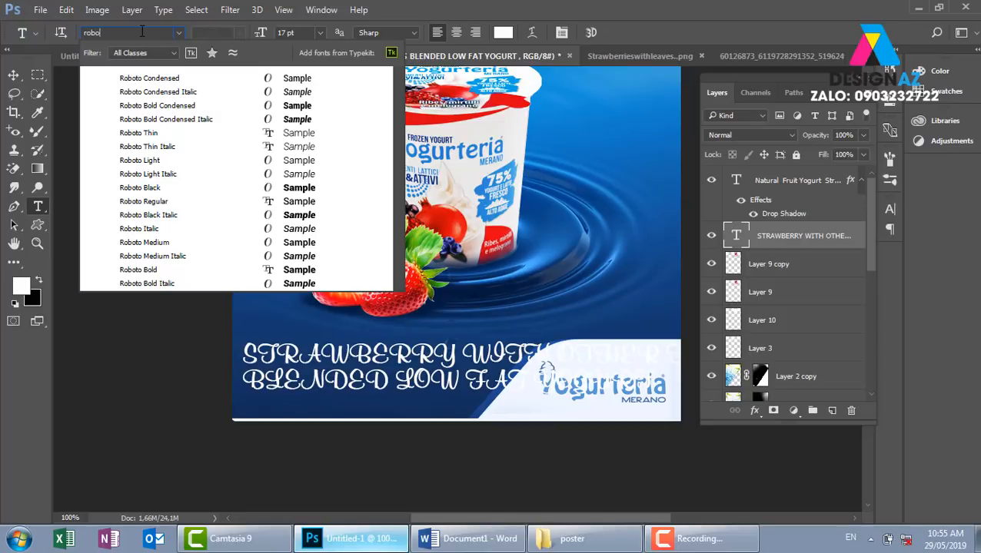
{"action": "left_click", "coordinate": [179, 80]}
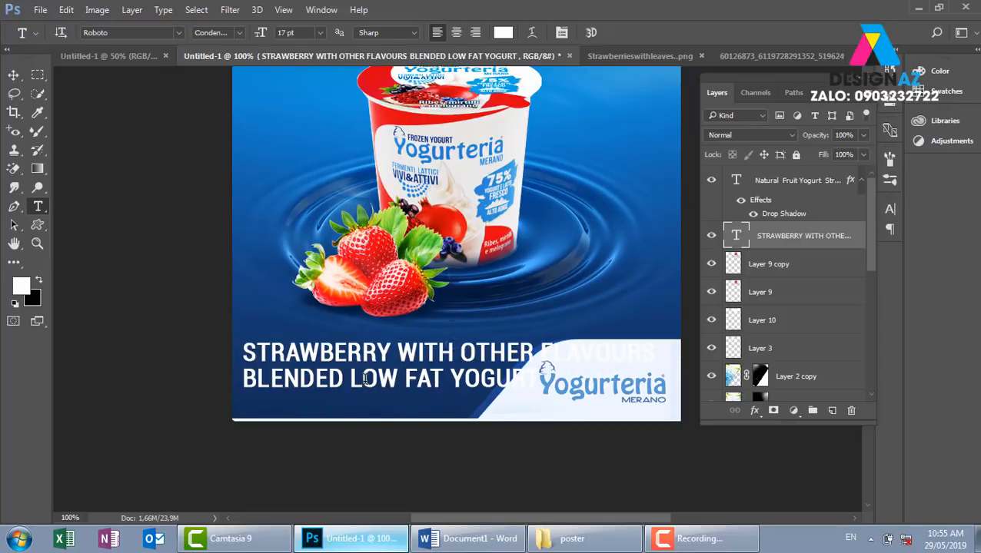
- Scale the tagline down to about 7.84 pt and place it clear of the white Yogurteria logo panel
{"action": "left_click", "coordinate": [14, 74]}
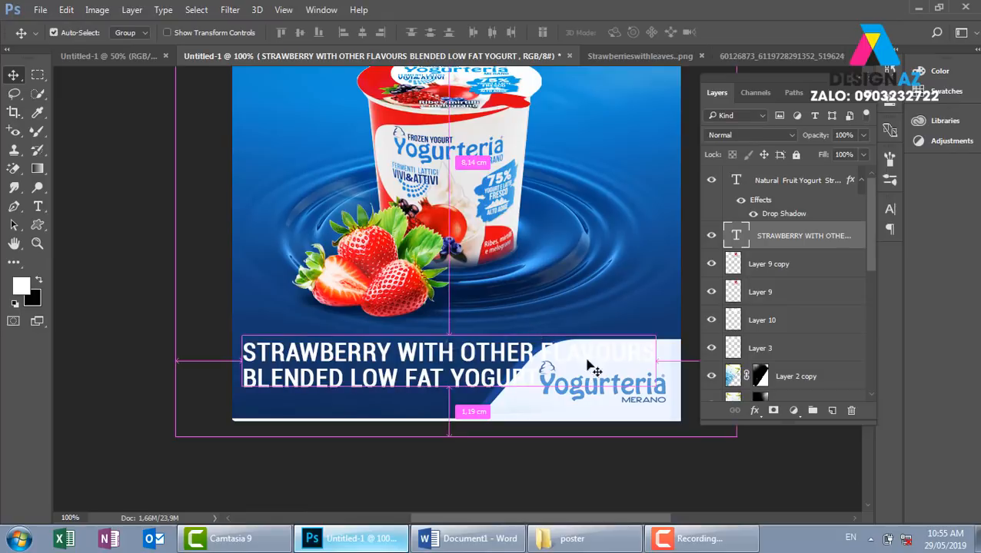
{"action": "key", "text": "ctrl+t"}
{"action": "left_click_drag", "start_coordinate": [654, 419], "coordinate": [395, 360]}
{"action": "key", "text": "Return"}
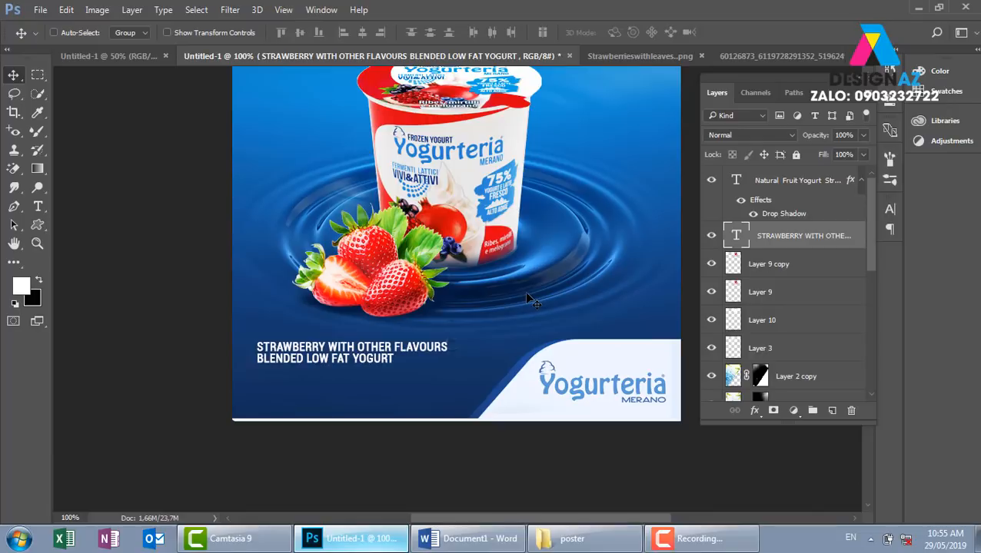
- Nudge the shrunken tagline slightly down and right within the dark blue area below the strawberries
{"action": "key", "text": "ctrl+minus"}
{"action": "key", "text": "ctrl+minus"}
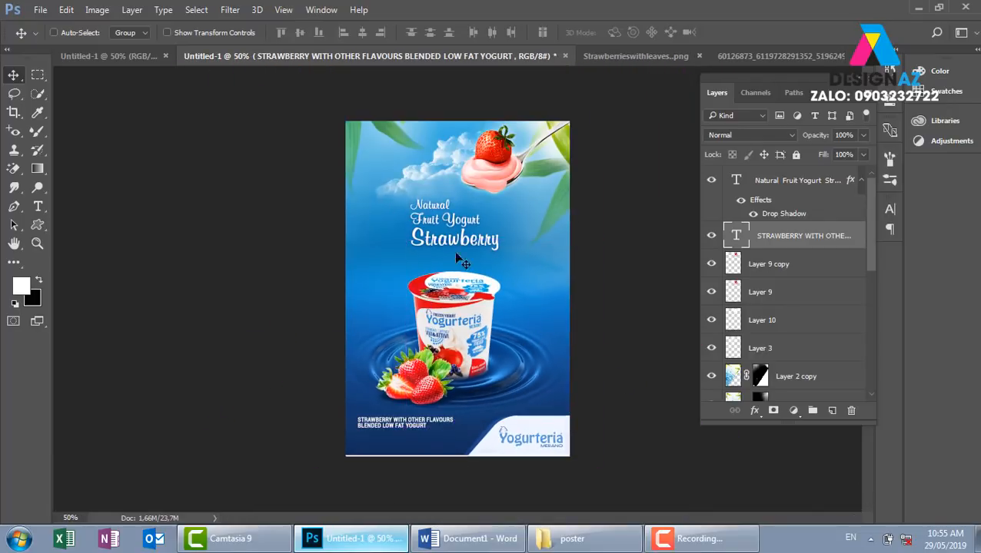
{"action": "right_click", "coordinate": [472, 305]}
{"action": "left_click", "coordinate": [482, 401]}
{"action": "left_click_drag", "start_coordinate": [407, 429], "coordinate": [413, 435]}
- Change the tagline's text colour to pale blue #d3f6ff
{"action": "key", "text": "ctrl+plus"}
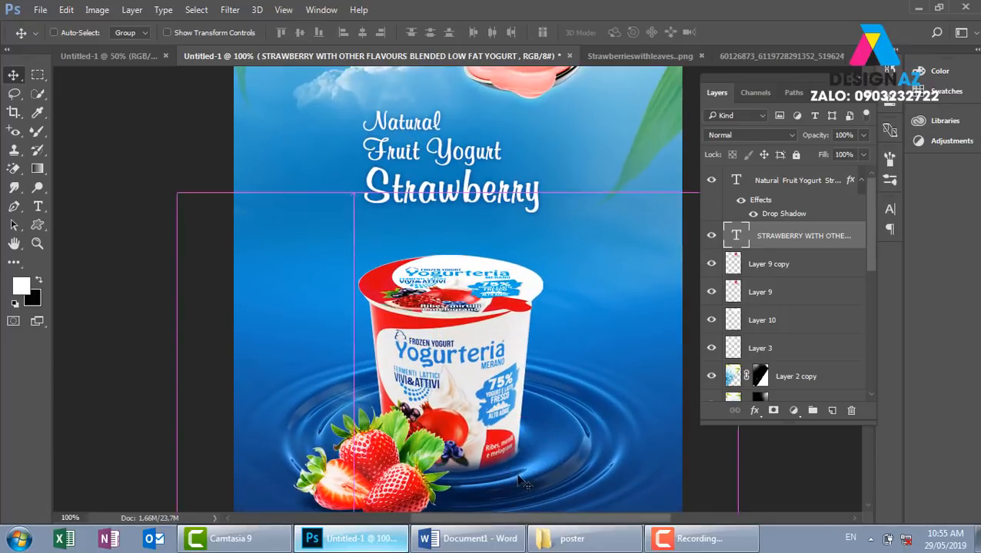
{"action": "key", "text": "t"}
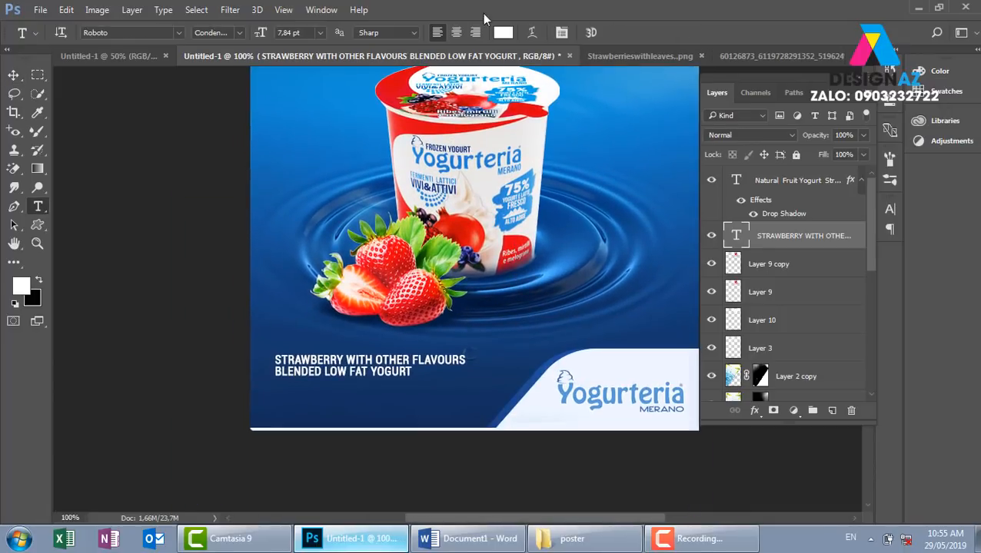
{"action": "left_click", "coordinate": [504, 32]}
{"action": "left_click_drag", "start_coordinate": [306, 253], "coordinate": [303, 223]}
{"action": "left_click", "coordinate": [139, 137]}
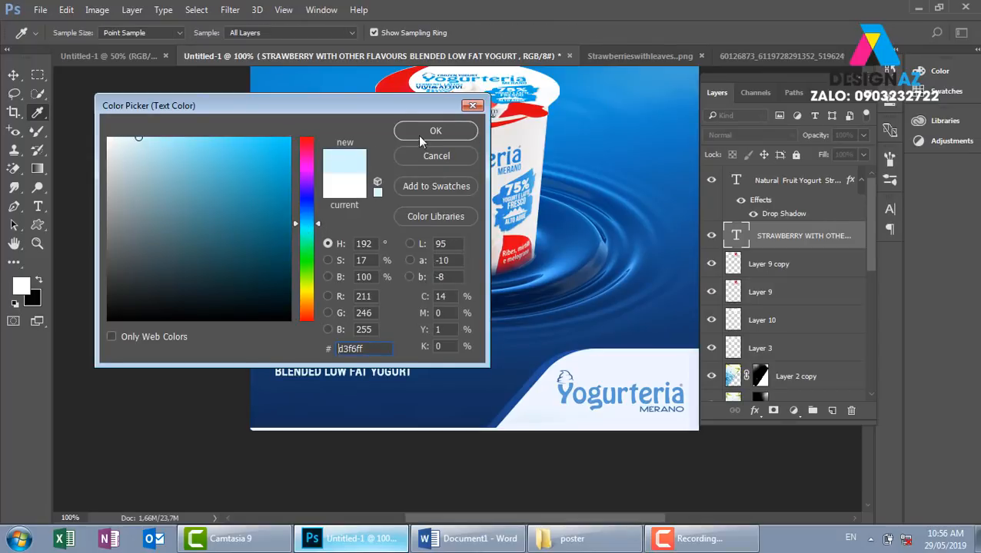
{"action": "left_click", "coordinate": [431, 132]}
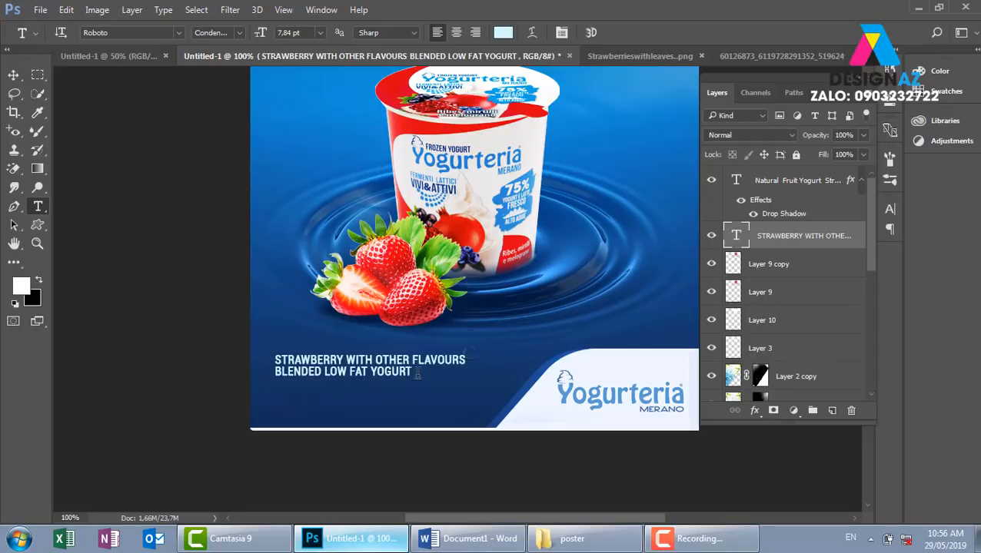
- Recolour only the BLENDED LOW FAT YOGURT line in a deeper light blue and commit the text edit
{"action": "left_click_drag", "start_coordinate": [412, 371], "coordinate": [275, 372]}
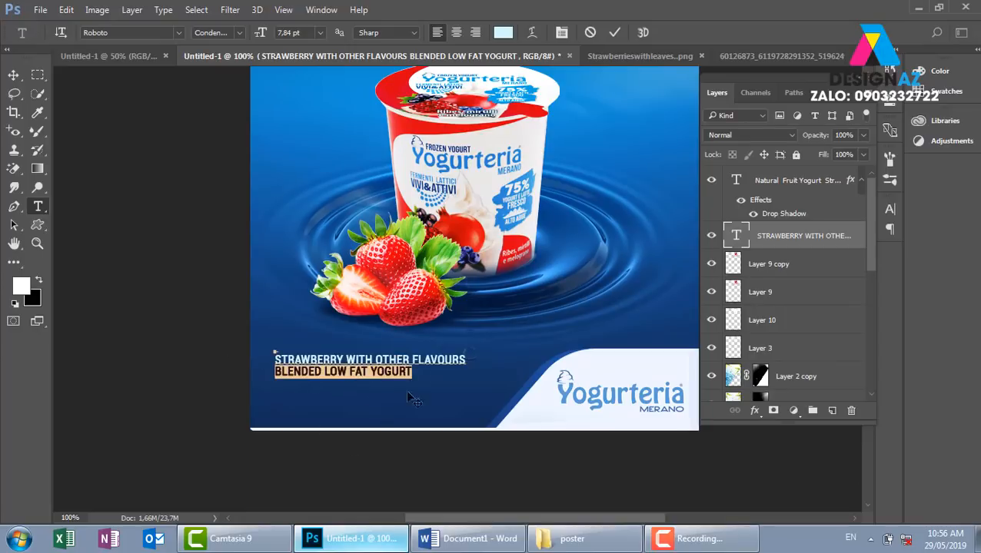
{"action": "left_click", "coordinate": [502, 32]}
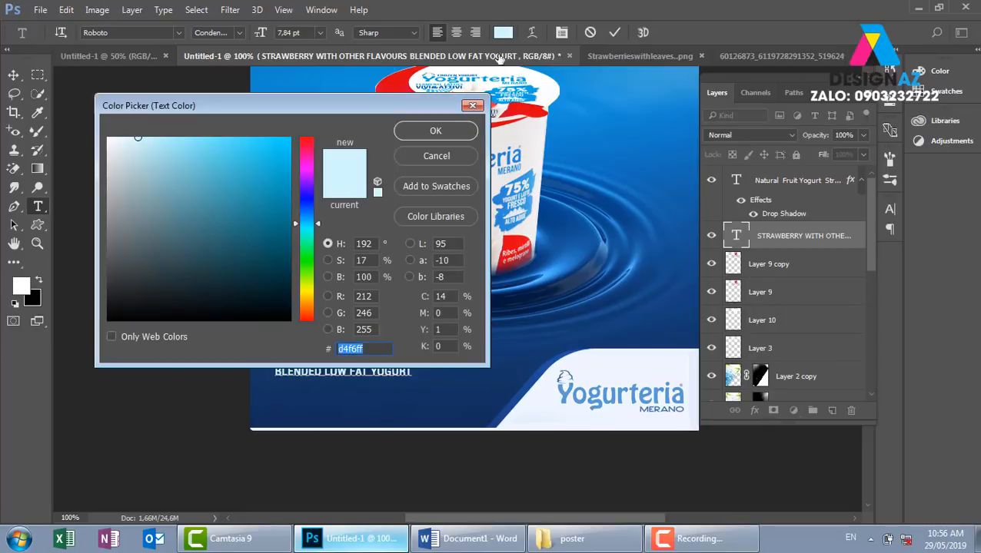
{"action": "left_click", "coordinate": [429, 132]}
{"action": "left_click", "coordinate": [13, 76]}
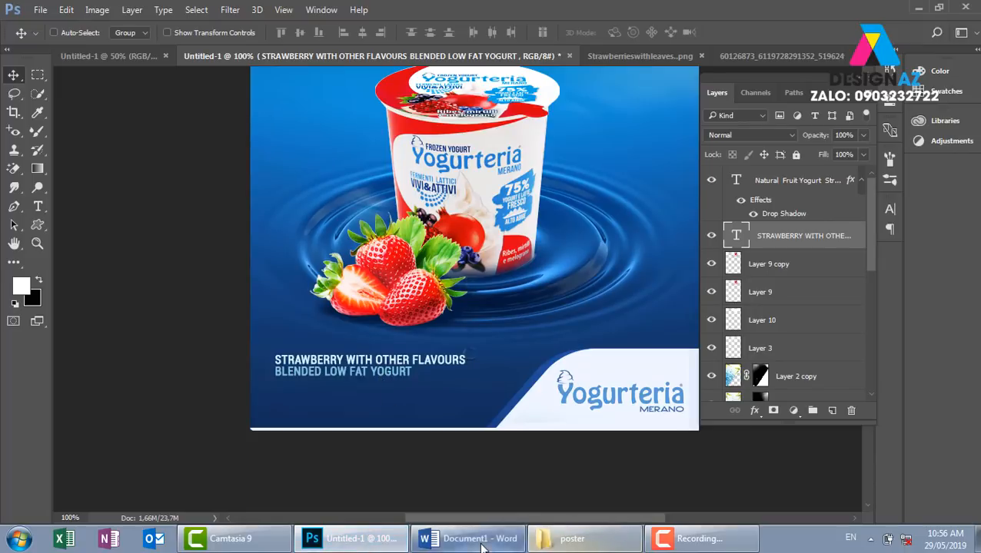
- Switch to Word, copy the paragraph starting "The creaminess and the taste in lightness", and return to Photoshop
{"action": "left_click", "coordinate": [442, 538]}
{"action": "left_click_drag", "start_coordinate": [269, 435], "coordinate": [377, 464]}
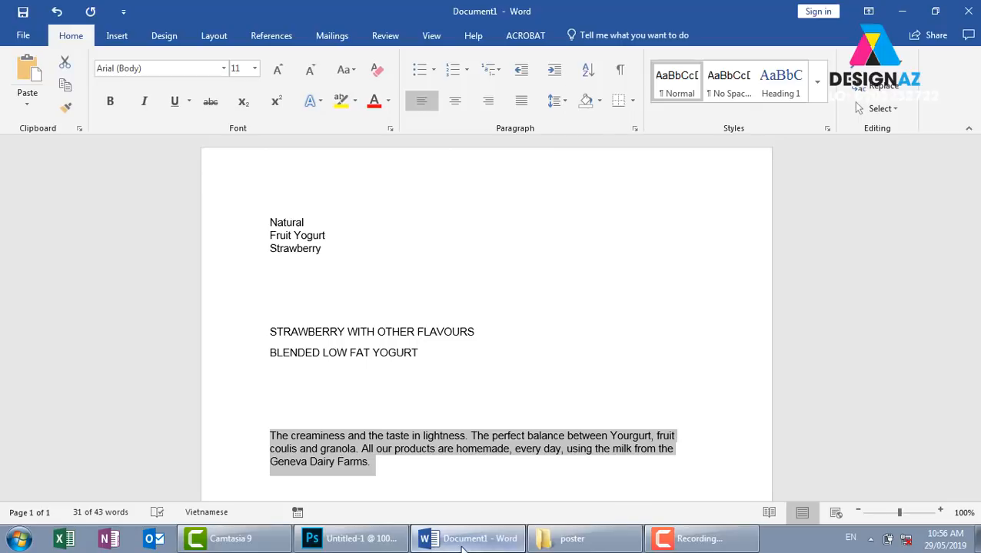
{"action": "left_click", "coordinate": [350, 538]}
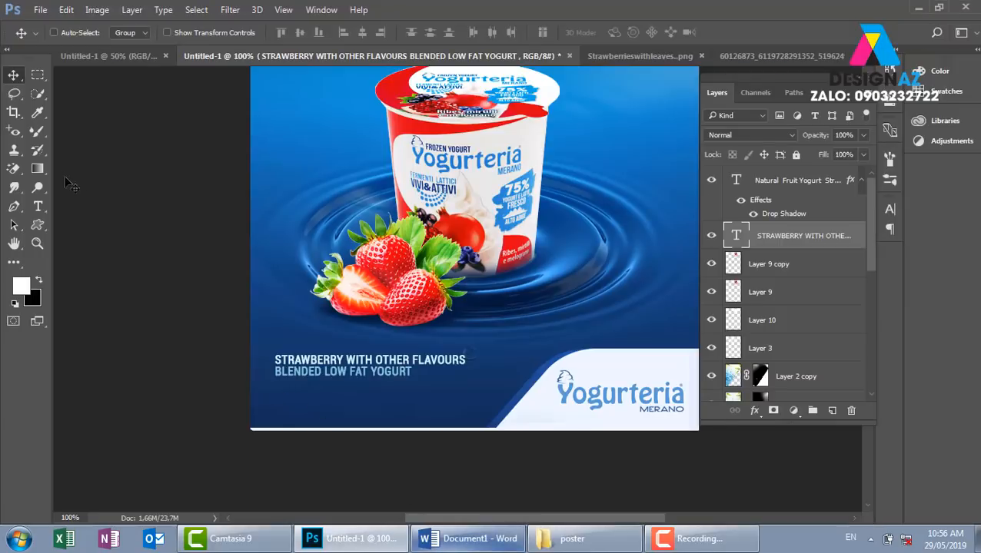
- Create a paragraph text box beneath the tagline, beside the logo panel, and paste the copied description into it
{"action": "left_click", "coordinate": [39, 210]}
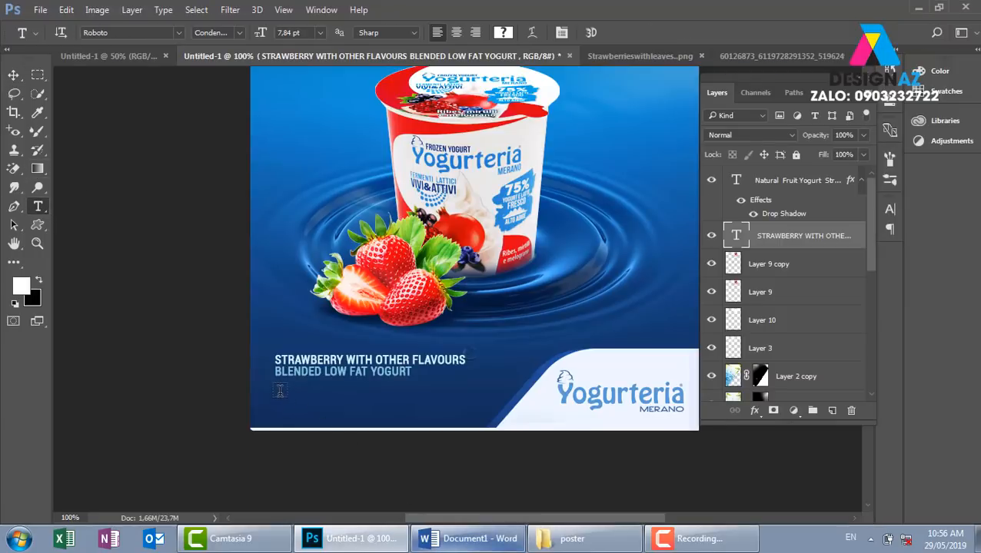
{"action": "mouse_move", "coordinate": [278, 387]}
{"action": "left_mouse_down"}
{"action": "mouse_move", "coordinate": [411, 429]}
{"action": "mouse_move", "coordinate": [504, 430]}
{"action": "left_mouse_up"}
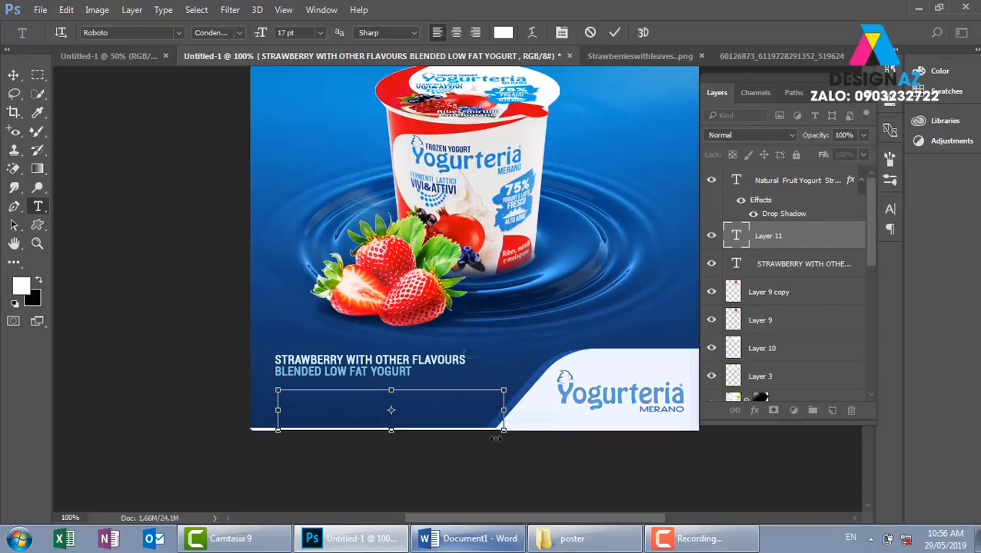
{"action": "key", "text": "ctrl+v"}
{"action": "left_click", "coordinate": [13, 74]}
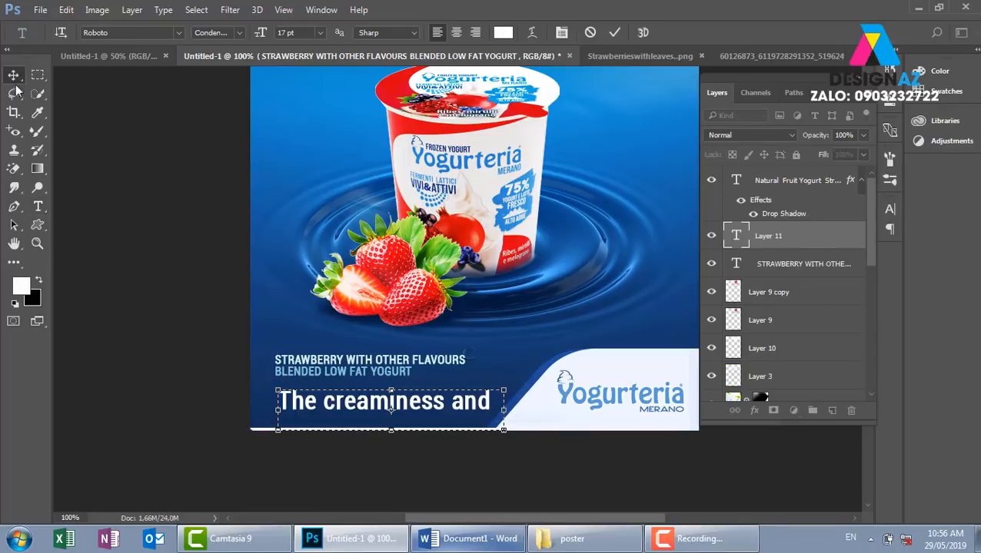
- Reduce the description text's size to 9 pt and turn off its faux bold
{"action": "key", "text": "t"}
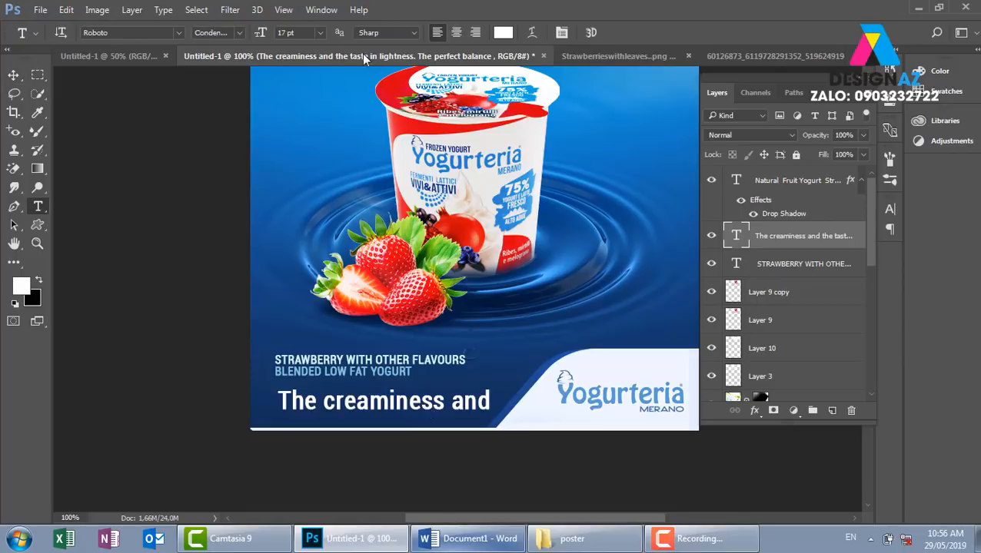
{"action": "left_click", "coordinate": [320, 36]}
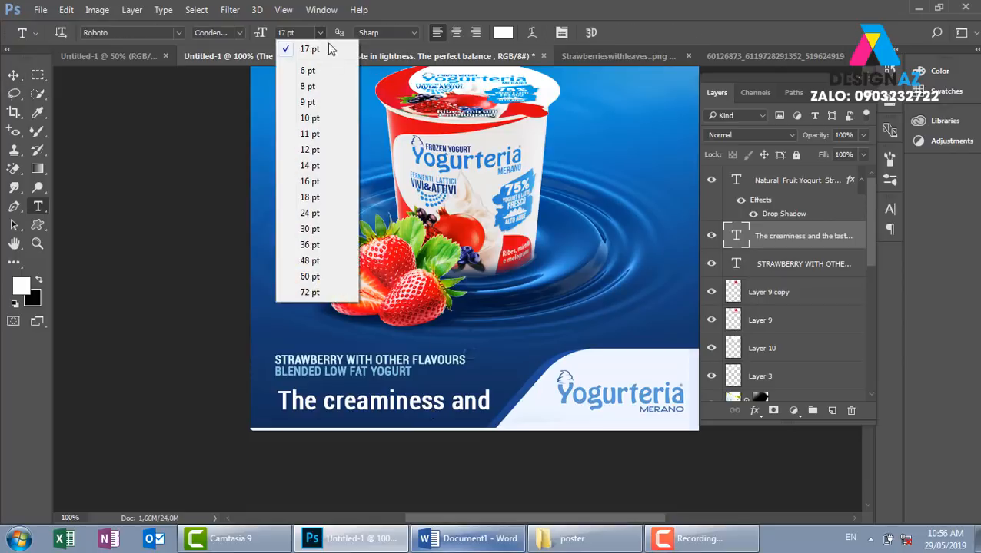
{"action": "left_click", "coordinate": [321, 107]}
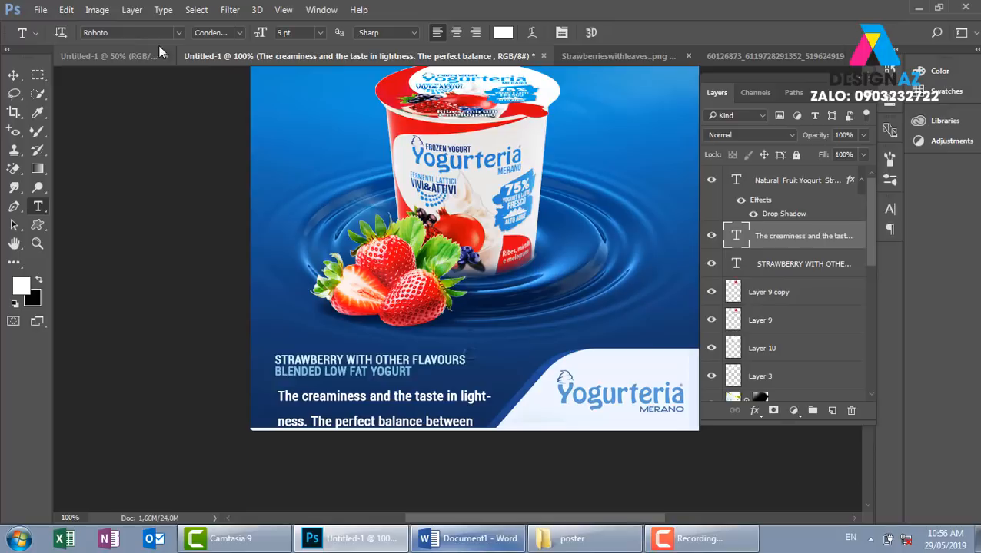
{"action": "left_click", "coordinate": [562, 33]}
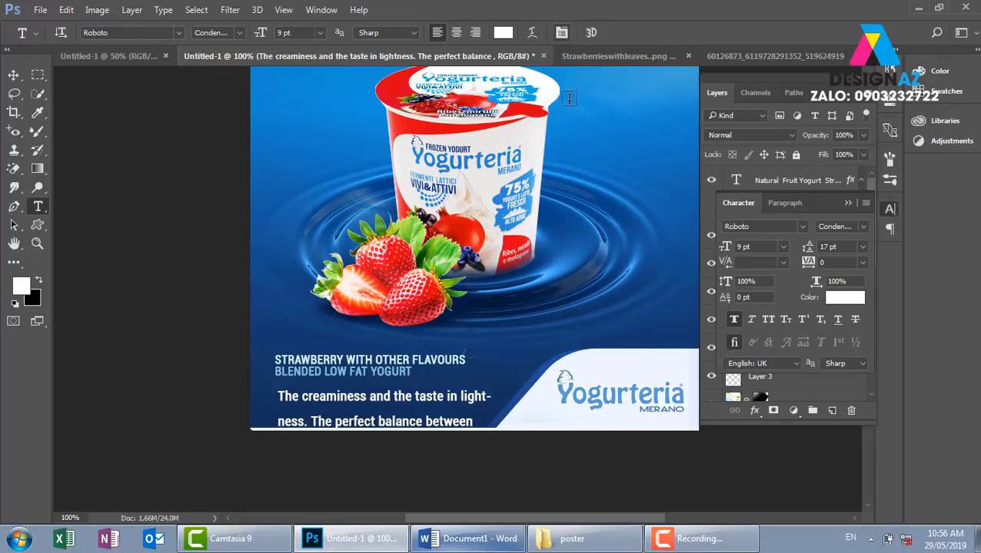
{"action": "left_click", "coordinate": [734, 322]}
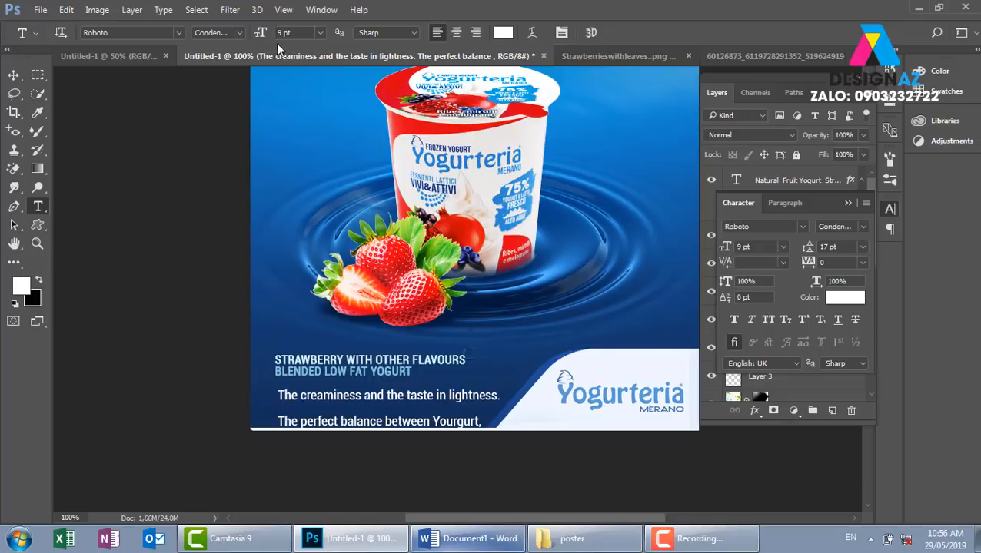
- Set the description text's font style to Regular and its size to 6 pt
{"action": "left_click", "coordinate": [239, 33]}
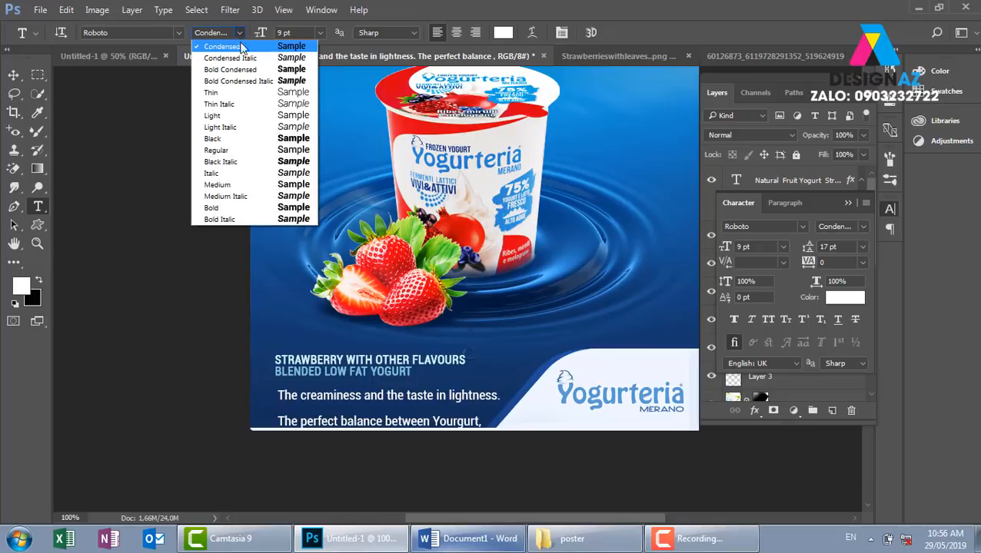
{"action": "left_click", "coordinate": [244, 150]}
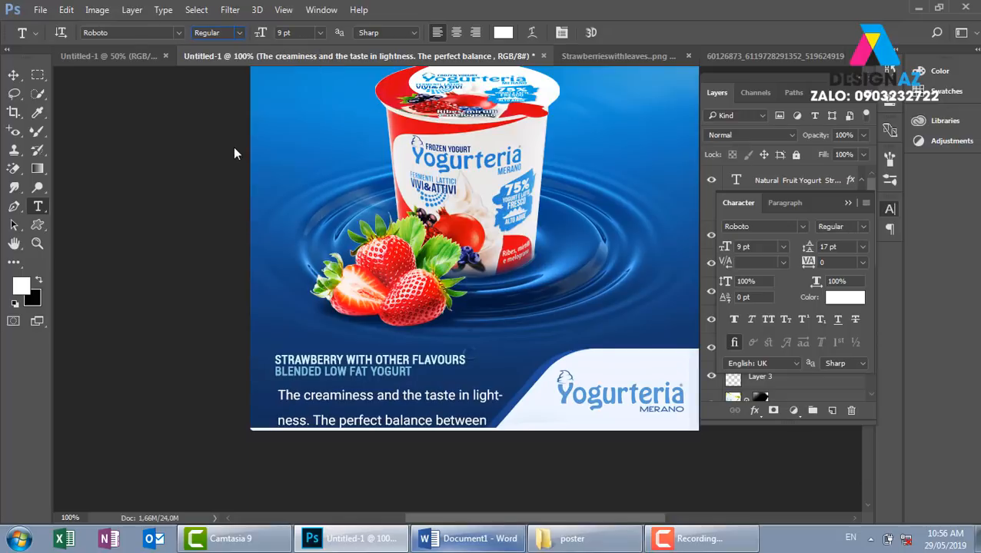
{"action": "left_click", "coordinate": [320, 33]}
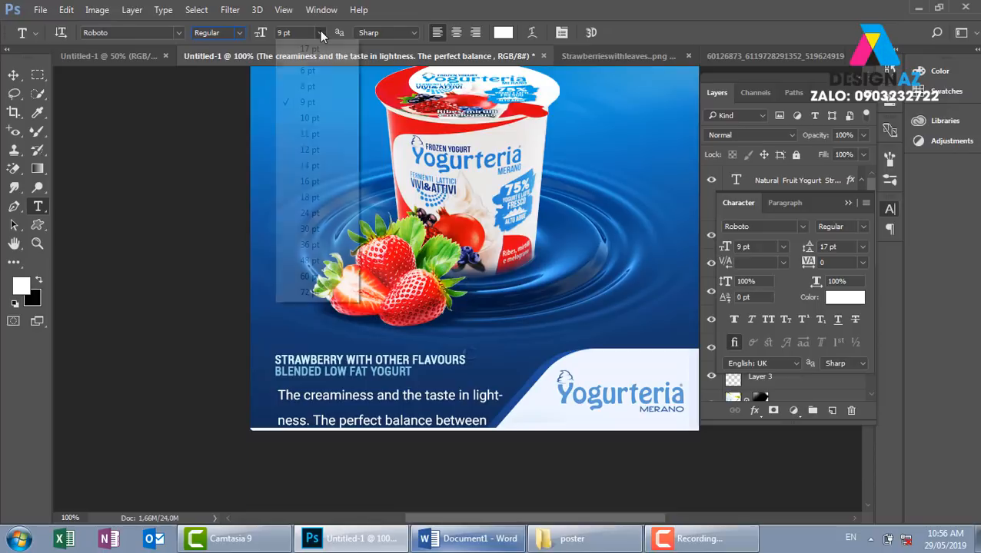
{"action": "left_click", "coordinate": [315, 75]}
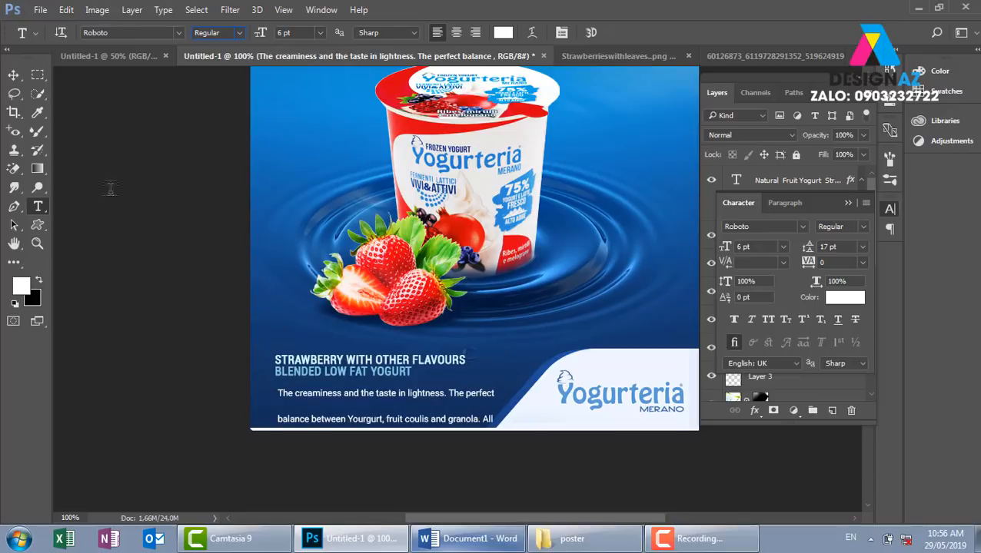
- Move the description up over the yogurt cup and extend its text box downwards to fit the full paragraph
{"action": "left_click", "coordinate": [13, 75]}
{"action": "left_click_drag", "start_coordinate": [466, 412], "coordinate": [477, 193]}
{"action": "key", "text": "t"}
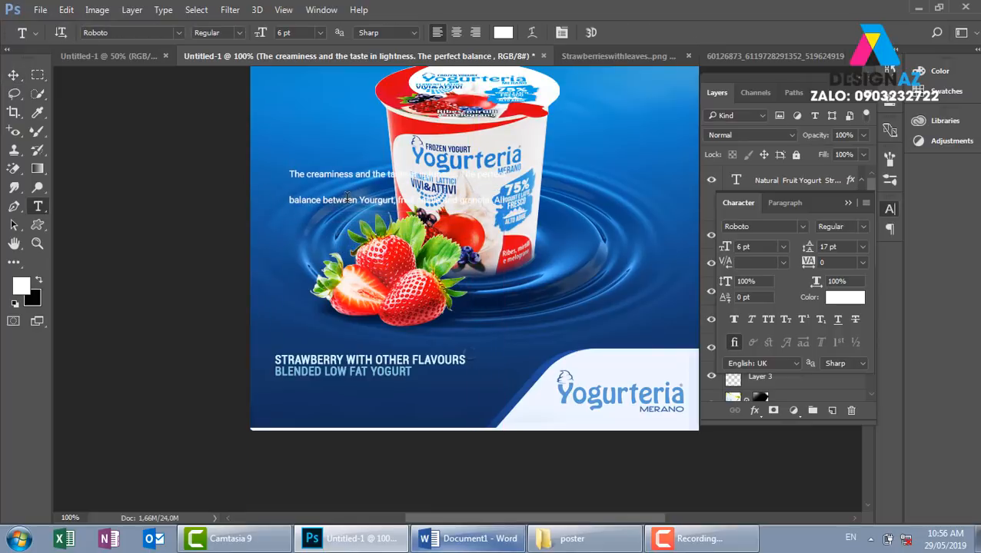
{"action": "left_click", "coordinate": [347, 198]}
{"action": "left_click_drag", "start_coordinate": [403, 212], "coordinate": [385, 330]}
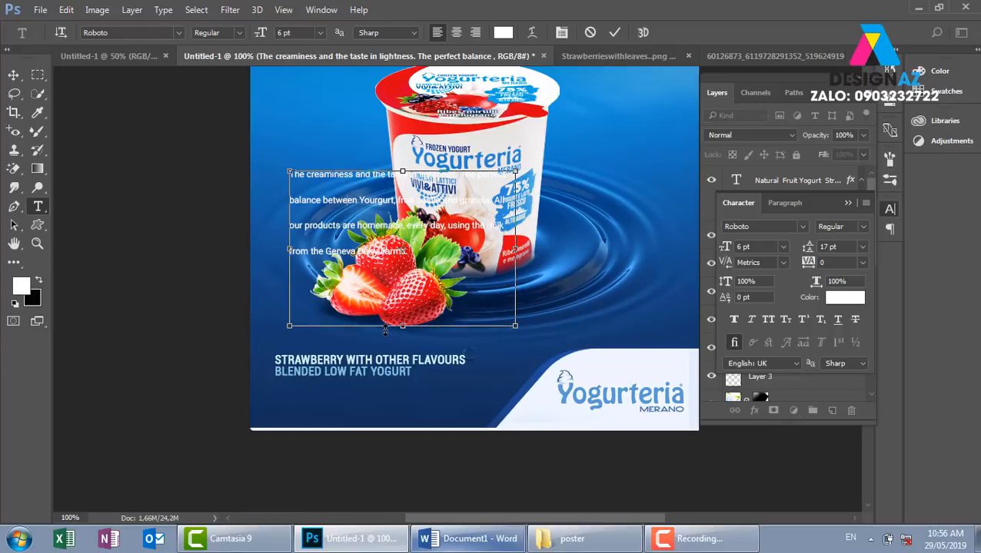
{"action": "key", "text": "ctrl+Return"}
- Select the whole description paragraph and tighten its leading, trying 9 pt before settling on 8 pt
{"action": "left_click_drag", "start_coordinate": [411, 253], "coordinate": [262, 144]}
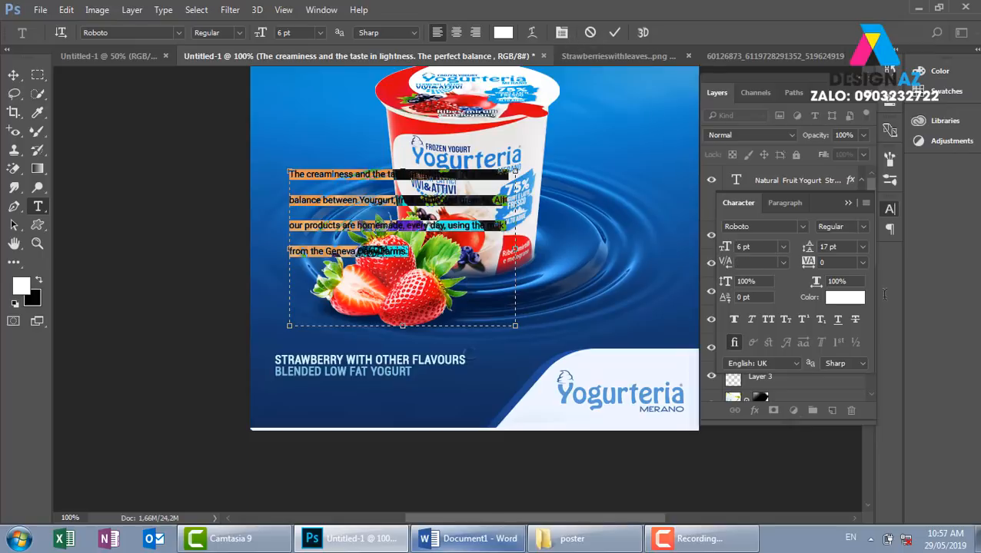
{"action": "left_click", "coordinate": [862, 246]}
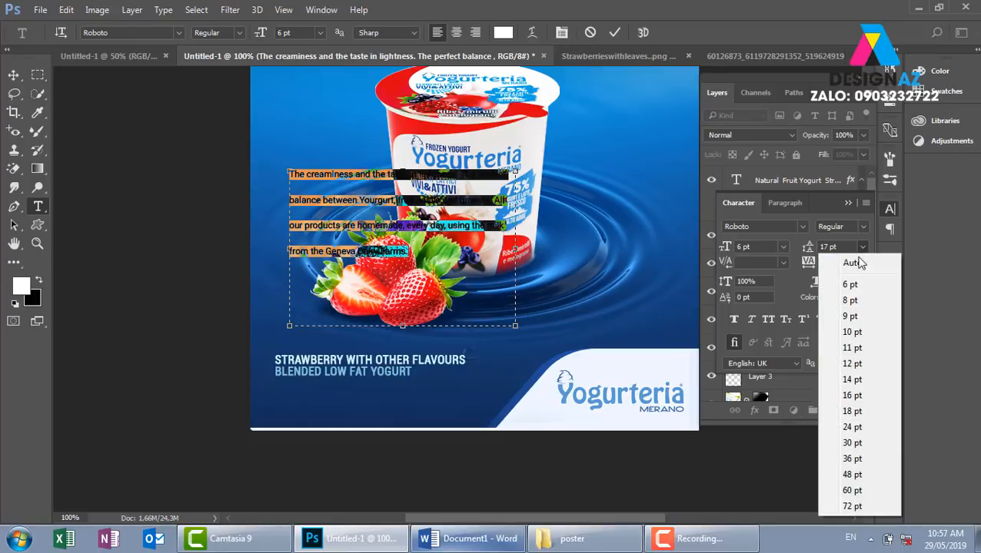
{"action": "left_click", "coordinate": [852, 316]}
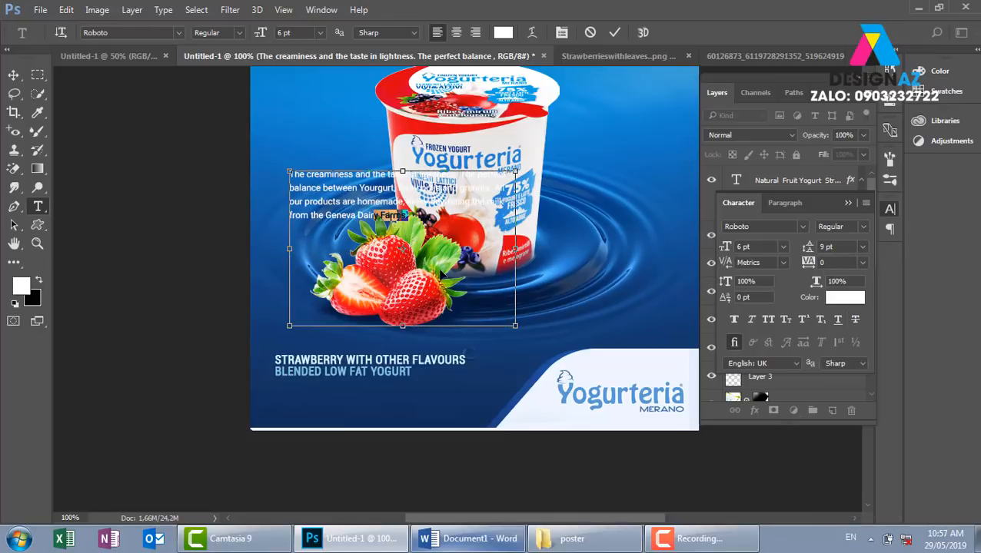
{"action": "left_click", "coordinate": [862, 247]}
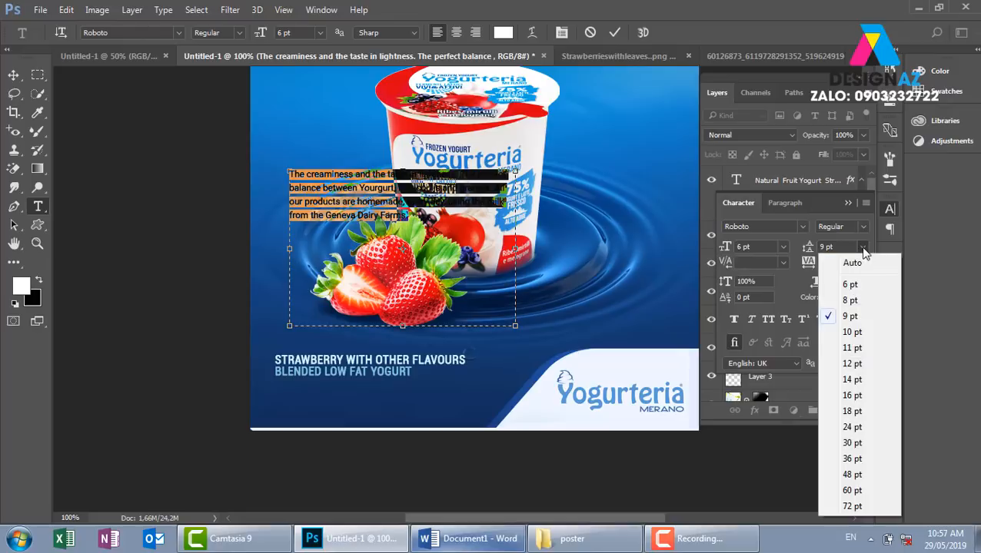
{"action": "left_click", "coordinate": [851, 302]}
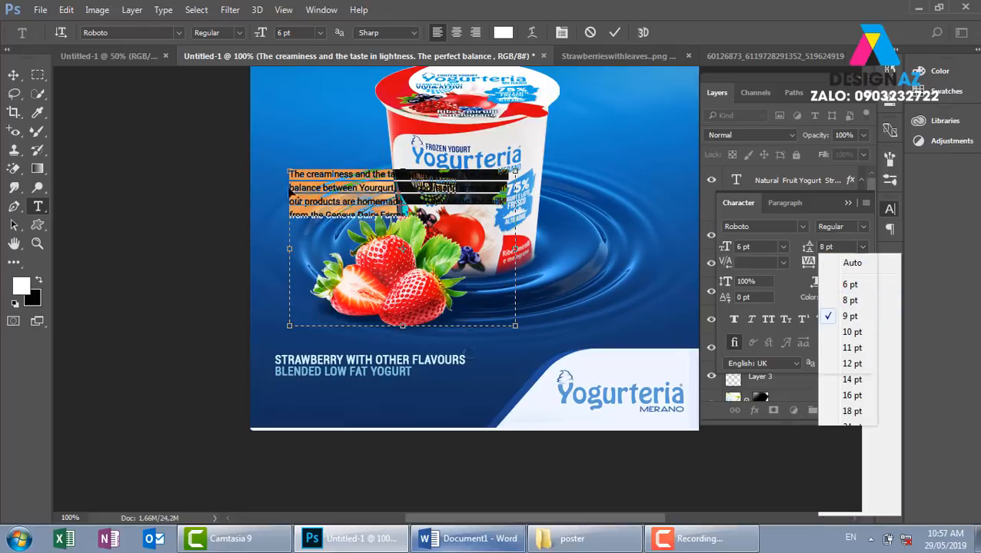
- Place the description back directly beneath the tagline and set its font size to 5 pt
{"action": "left_click", "coordinate": [14, 75]}
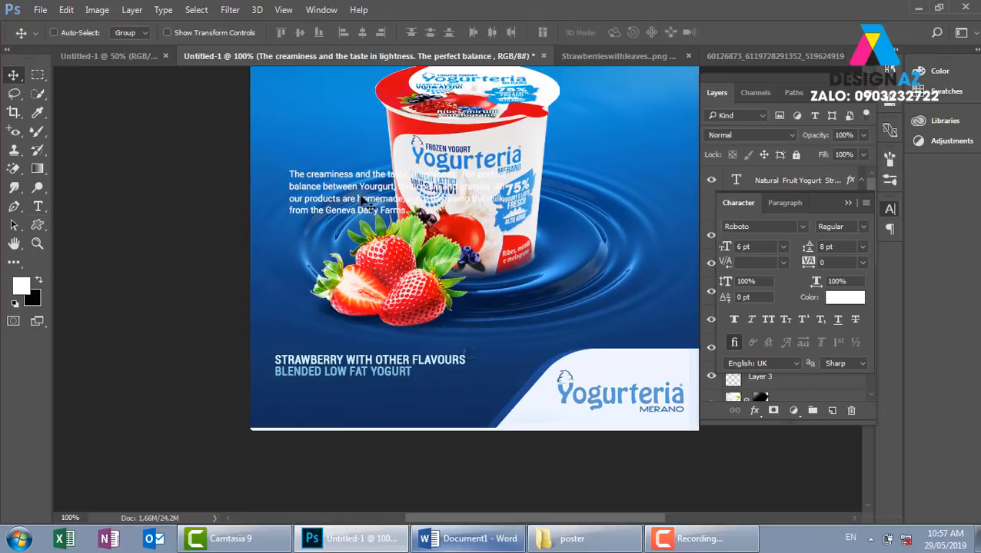
{"action": "left_click_drag", "start_coordinate": [361, 191], "coordinate": [346, 402]}
{"action": "key", "text": "t"}
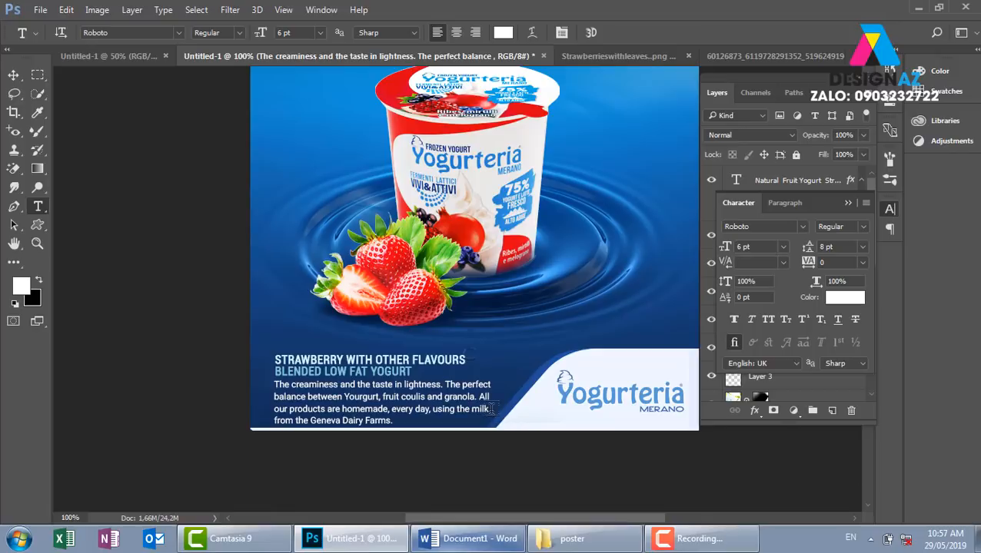
{"action": "left_click", "coordinate": [321, 33]}
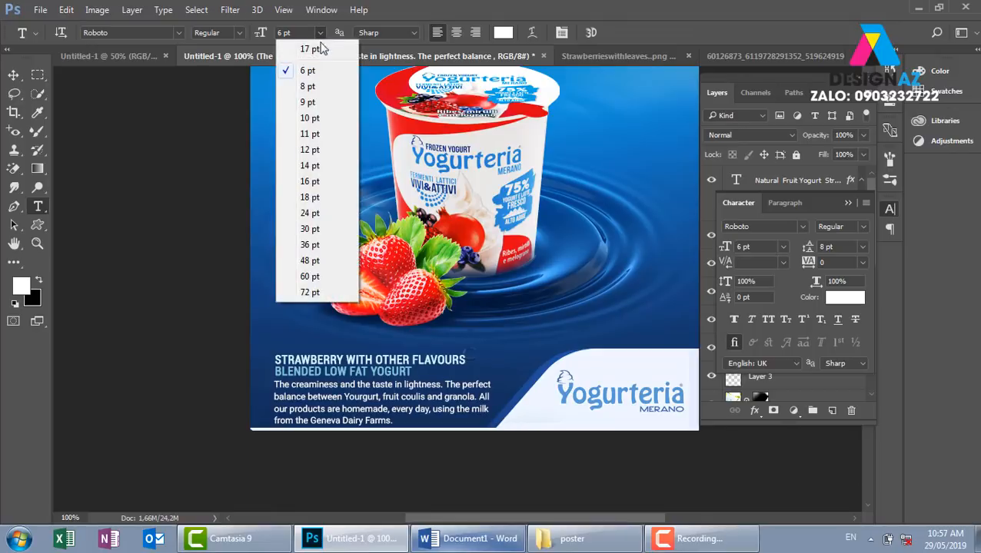
{"action": "left_click", "coordinate": [293, 45]}
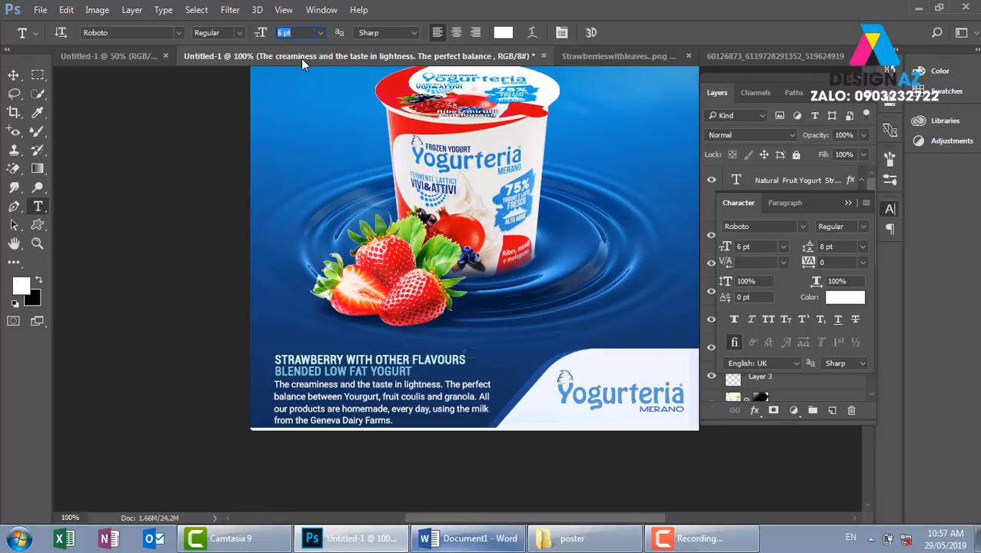
{"action": "type", "text": "5"}
{"action": "key", "text": "Return"}
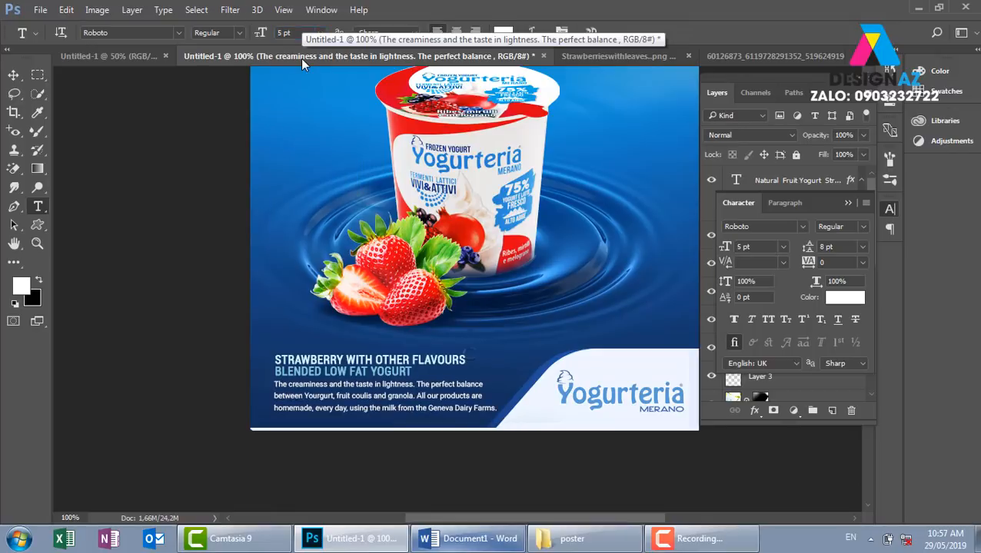
{"action": "left_click", "coordinate": [14, 75]}
- Try the None anti-aliasing option on the description text and restore Sharp
{"action": "key", "text": "t"}
{"action": "left_click", "coordinate": [413, 34]}
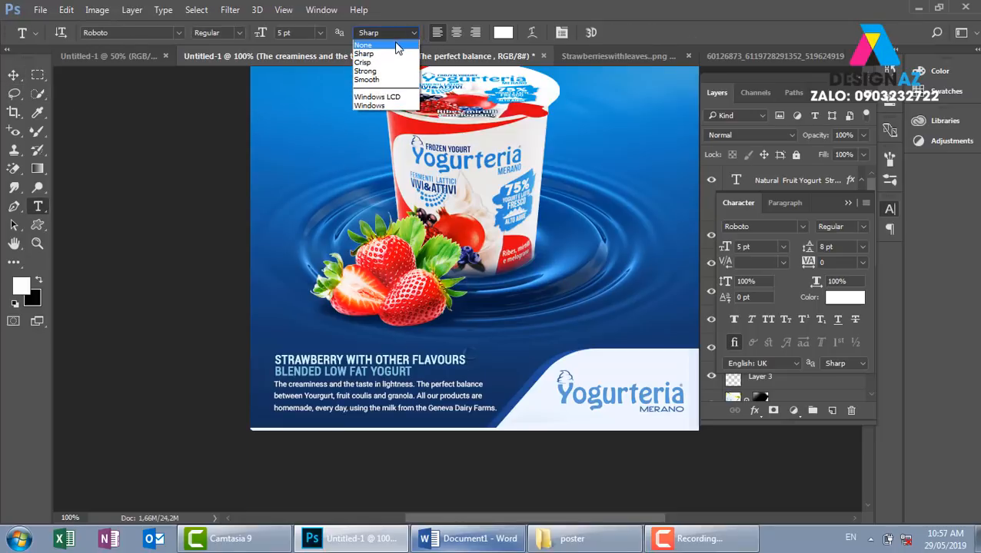
{"action": "left_click", "coordinate": [397, 46]}
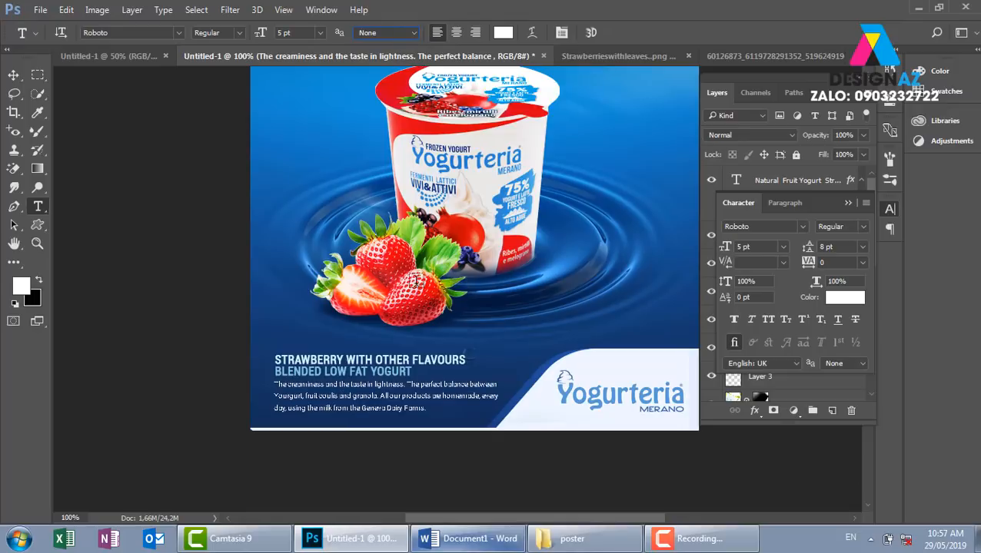
{"action": "left_click", "coordinate": [415, 34]}
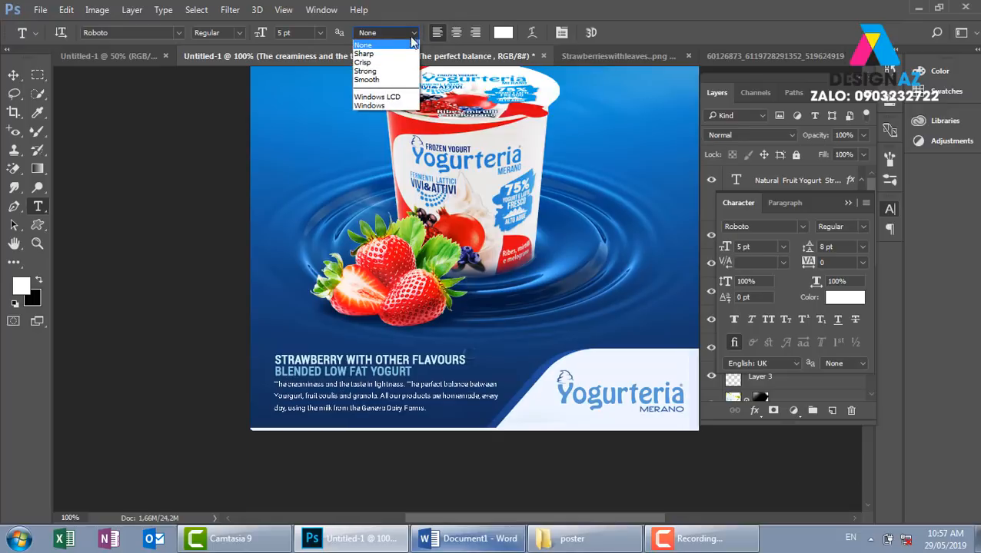
{"action": "left_click", "coordinate": [398, 54]}
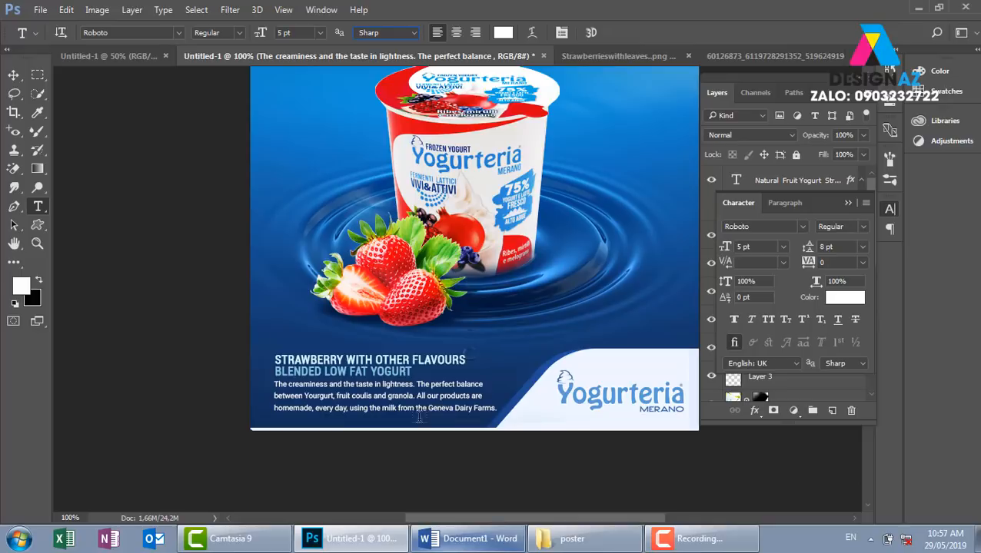
- Nudge the description text slightly down to open a gap beneath the tagline
{"action": "left_click", "coordinate": [13, 76]}
{"action": "right_click", "coordinate": [465, 401]}
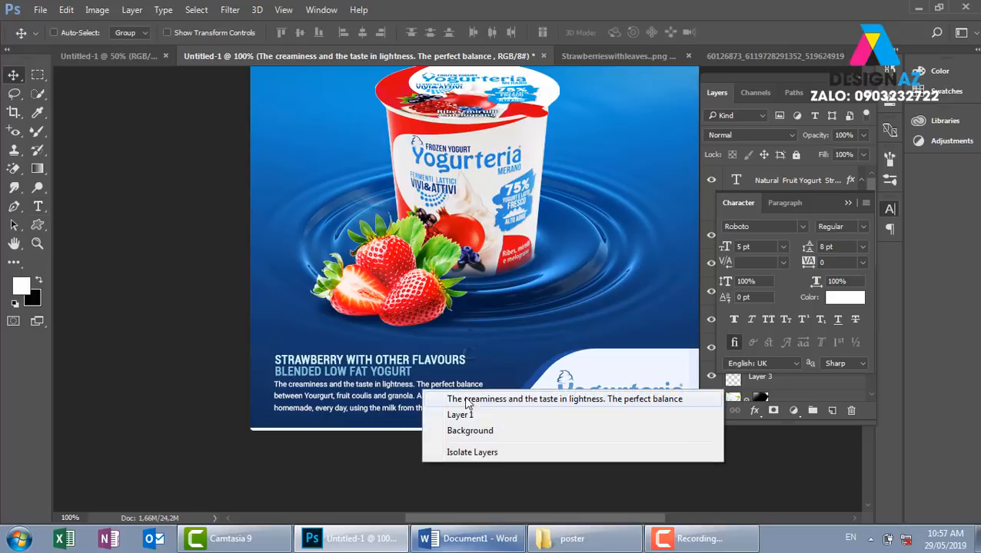
{"action": "left_click", "coordinate": [615, 466]}
{"action": "key", "text": "Down"}
{"action": "key", "text": "Down"}
{"action": "key", "text": "Down"}
{"action": "key", "text": "Down"}
{"action": "key", "text": "Down"}
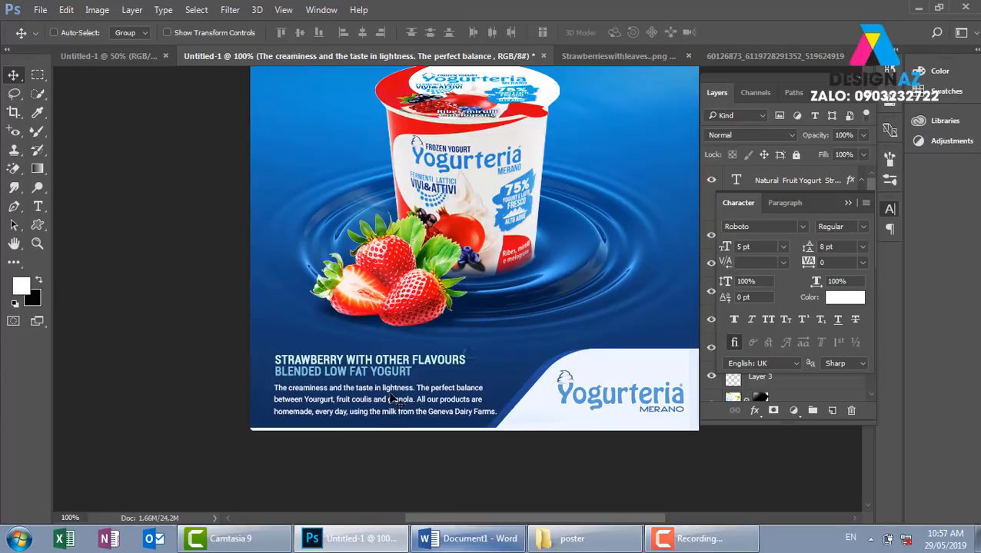
- Recolour the description text in a muted light blue based on the BLENDED LOW FAT YOGURT line's colour
{"action": "key", "text": "t"}
{"action": "left_click", "coordinate": [505, 32]}
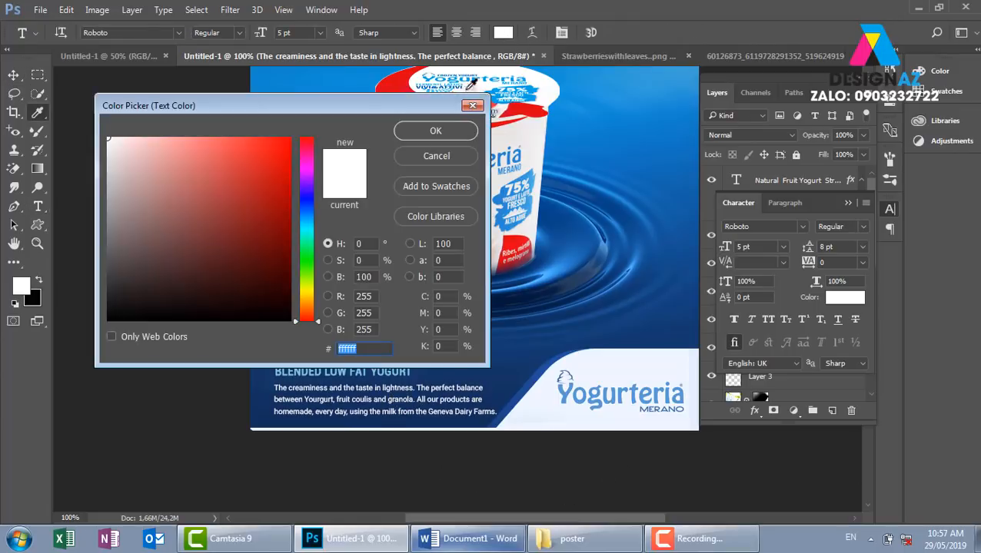
{"action": "left_click", "coordinate": [341, 368]}
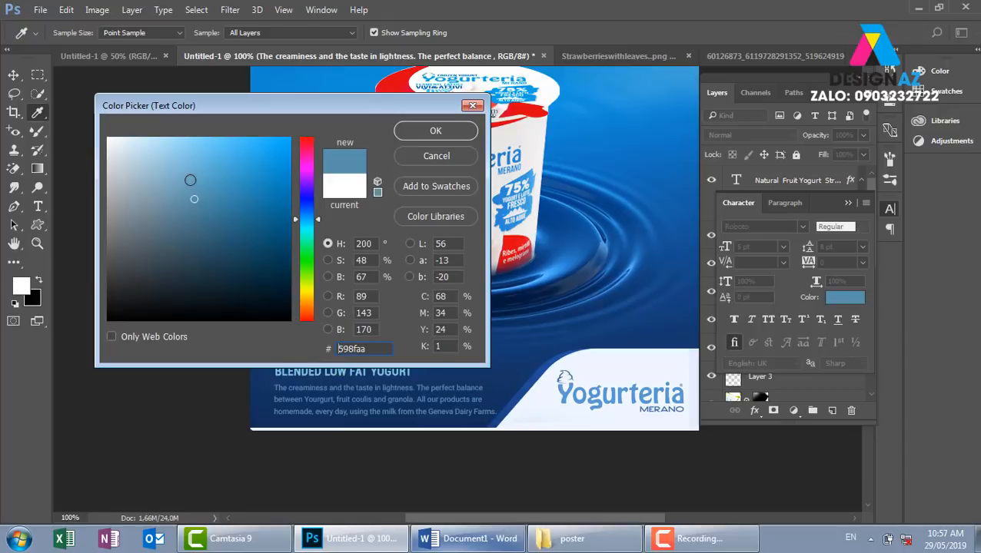
{"action": "left_click", "coordinate": [435, 131]}
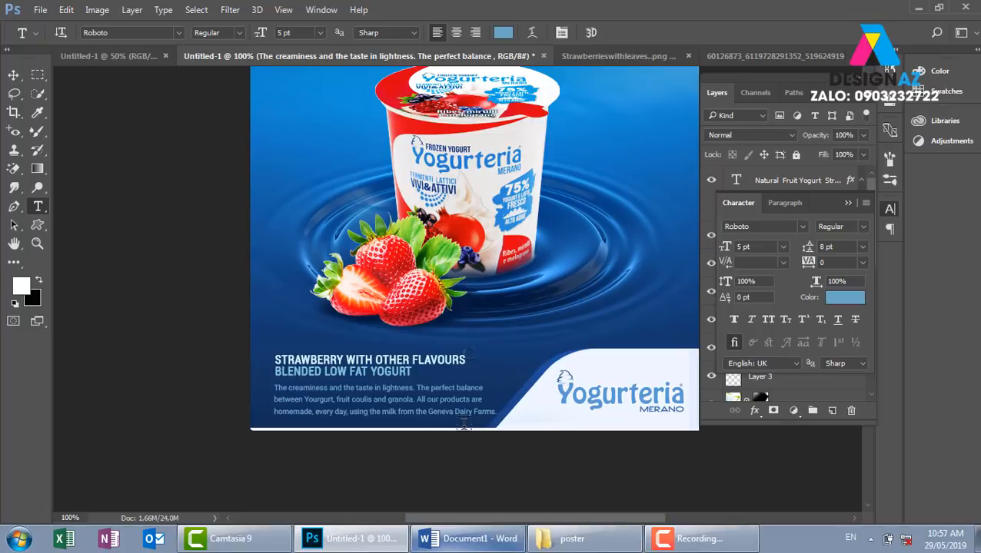
{"action": "left_click", "coordinate": [427, 391]}
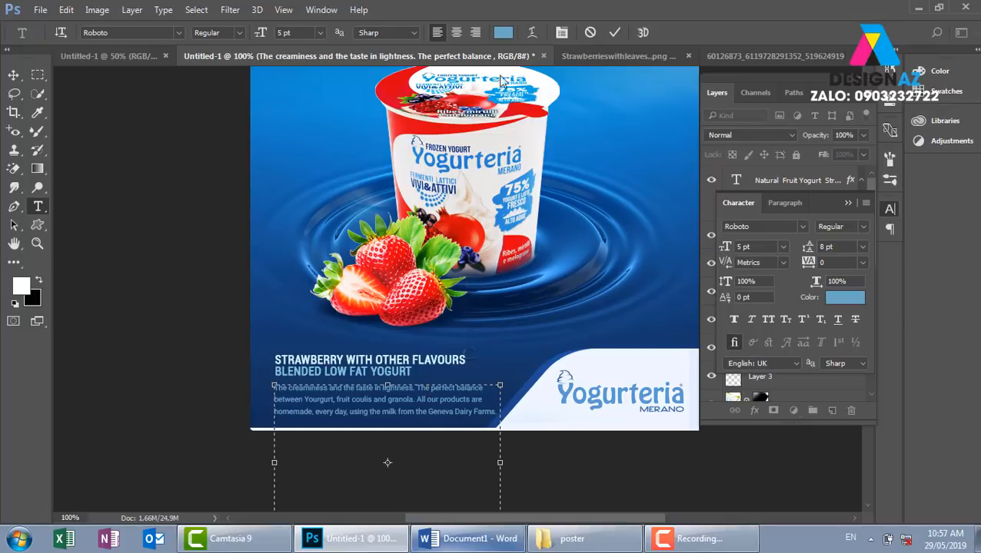
{"action": "left_click", "coordinate": [15, 76]}
{"action": "left_click", "coordinate": [37, 206]}
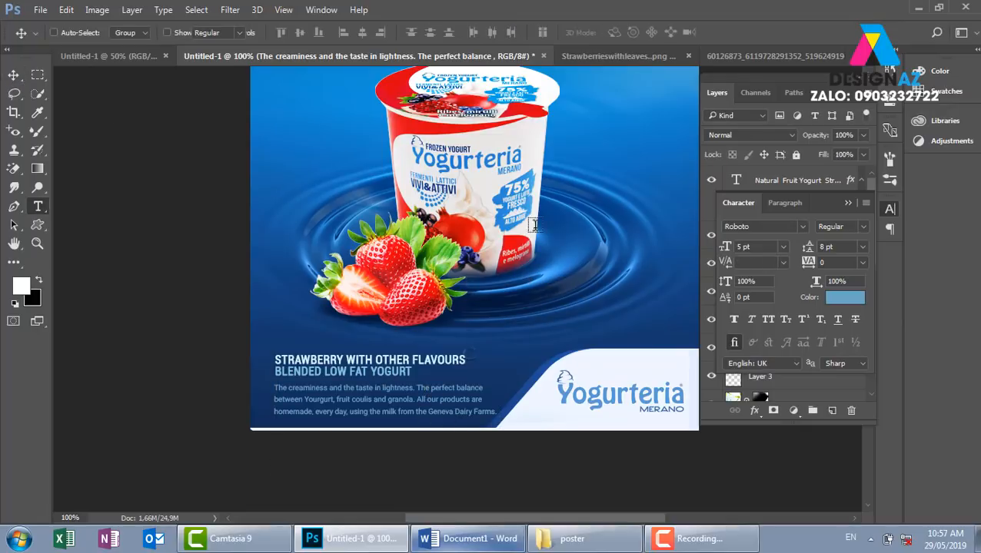
- Justify the description paragraph with its last line aligned left
{"action": "left_click", "coordinate": [561, 33]}
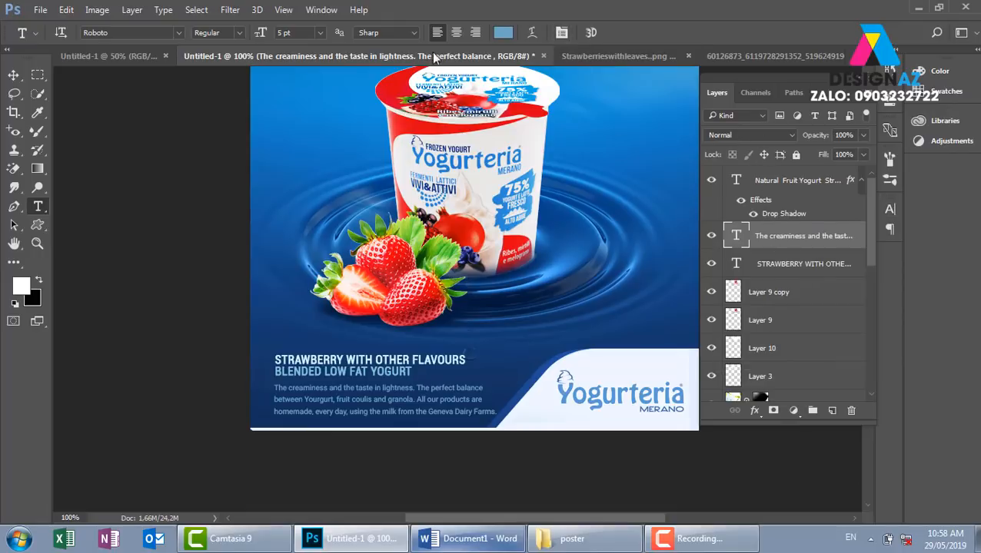
{"action": "left_click", "coordinate": [561, 33]}
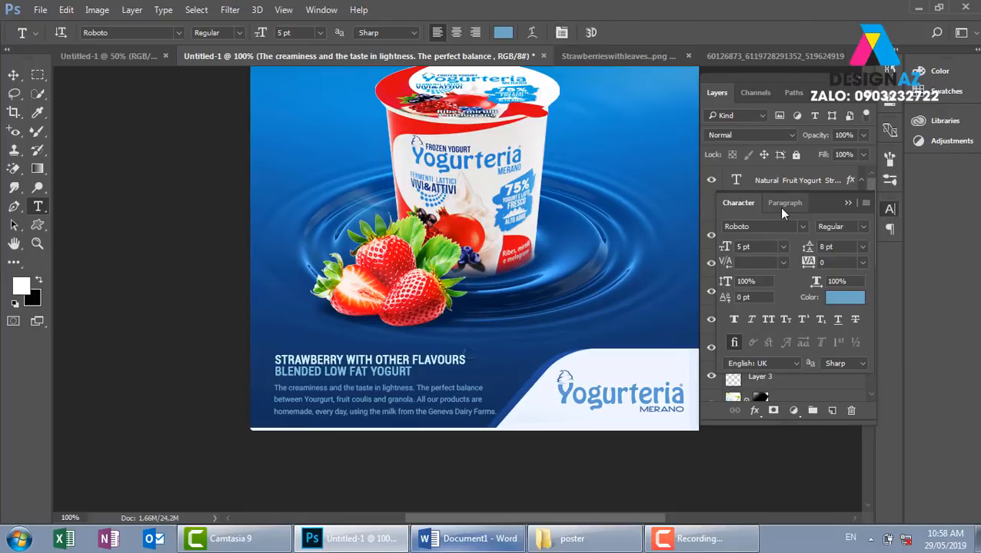
{"action": "left_click", "coordinate": [784, 204]}
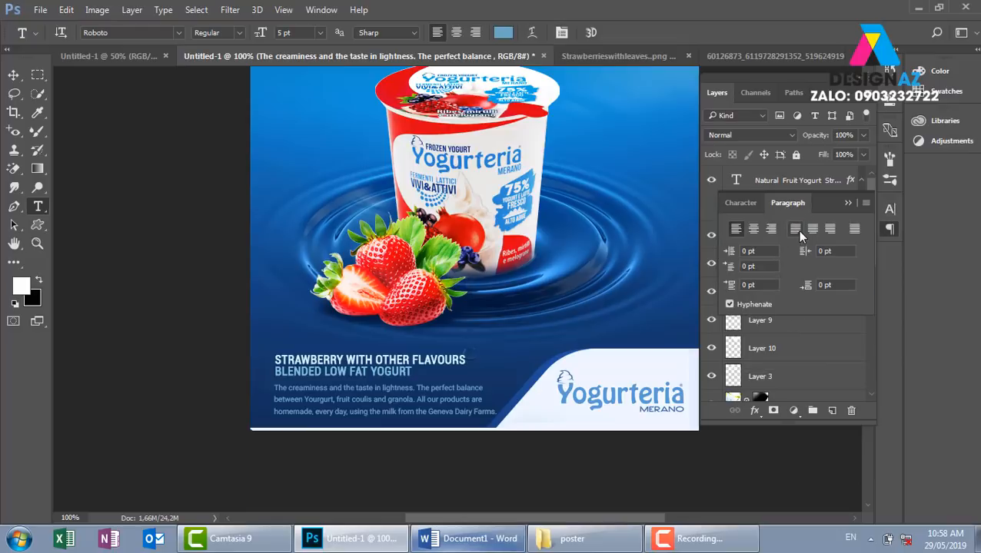
{"action": "left_click", "coordinate": [796, 229]}
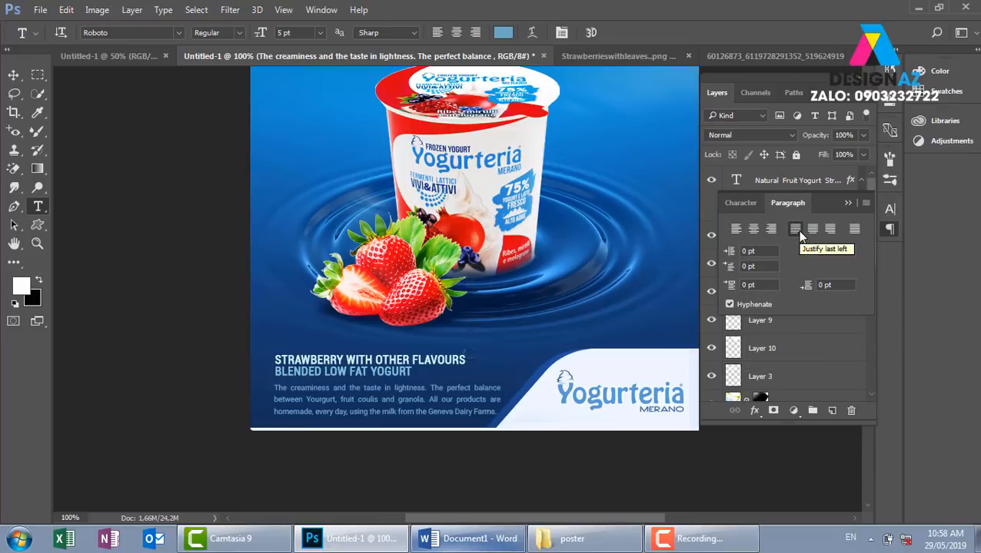
{"action": "left_click", "coordinate": [13, 75]}
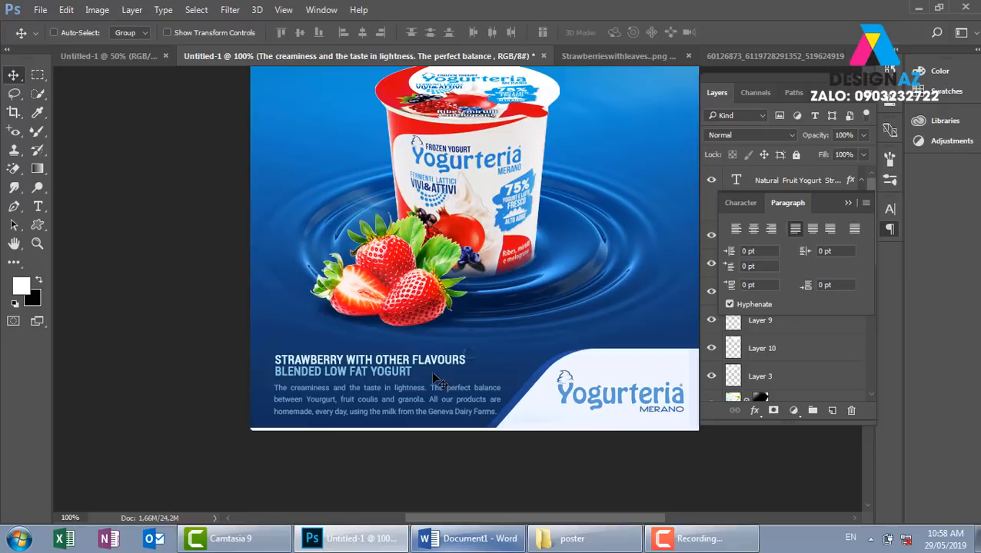
- Narrow the description's text box to about 5.16 cm wide, keeping the paragraph on three lines
{"action": "key", "text": "t"}
{"action": "left_click", "coordinate": [466, 396]}
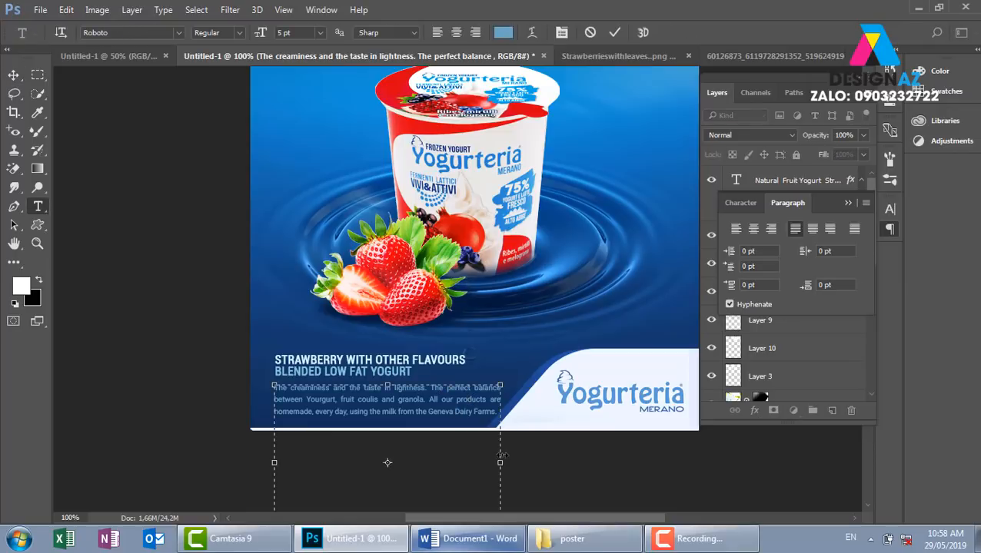
{"action": "left_click_drag", "start_coordinate": [500, 462], "coordinate": [490, 462]}
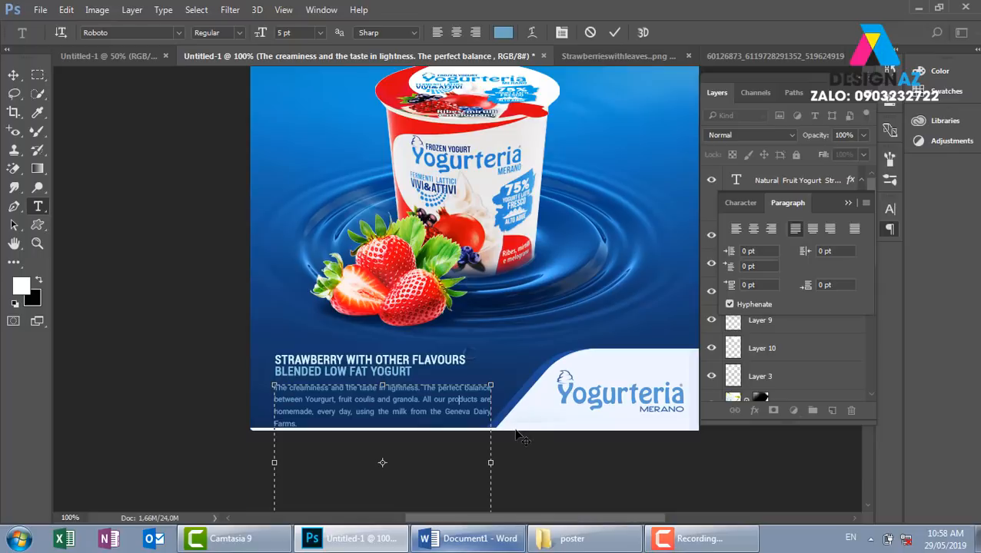
{"action": "scroll", "coordinate": [416, 432], "scroll_direction": "down", "scroll_amount": 1}
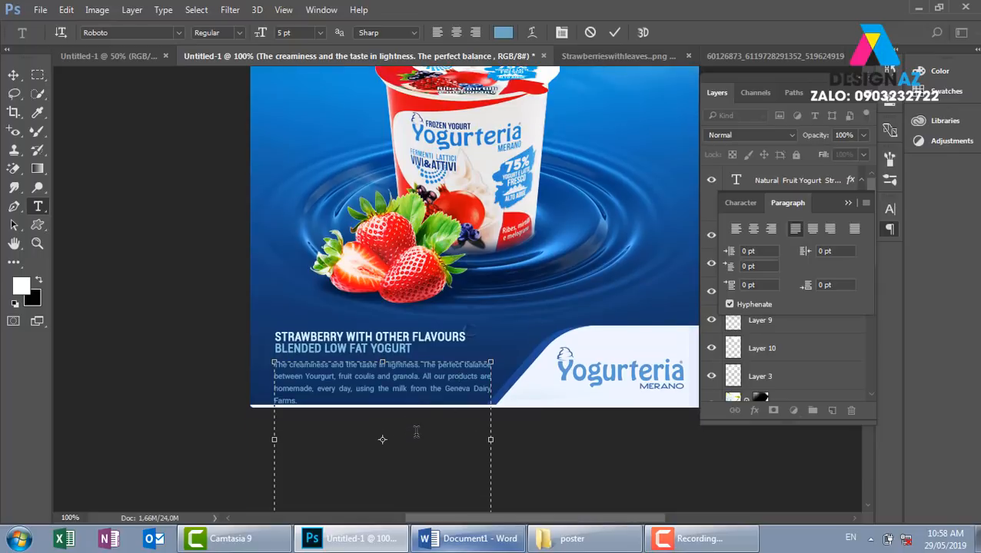
{"action": "left_click_drag", "start_coordinate": [491, 441], "coordinate": [493, 440]}
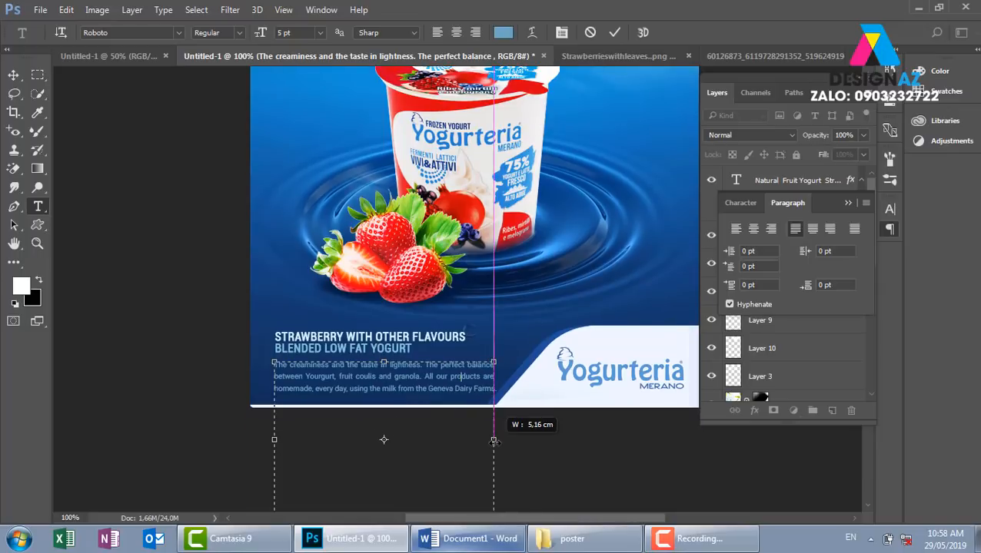
{"action": "left_click", "coordinate": [13, 75]}
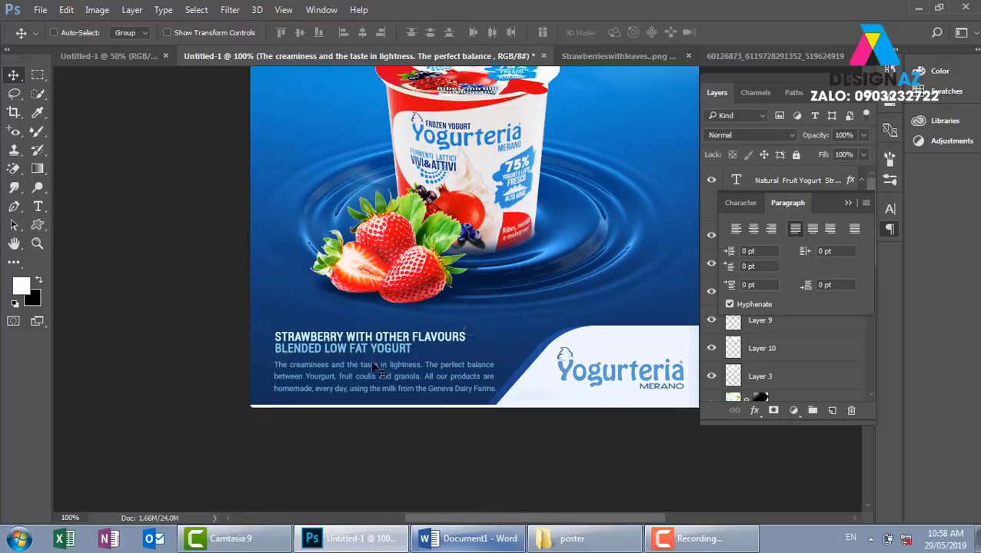
- Move the tagline and description text together slightly up and to the left within the poster's footer area
{"action": "right_click", "coordinate": [370, 347]}
{"action": "left_click", "coordinate": [398, 356]}
{"action": "right_click", "coordinate": [387, 368]}
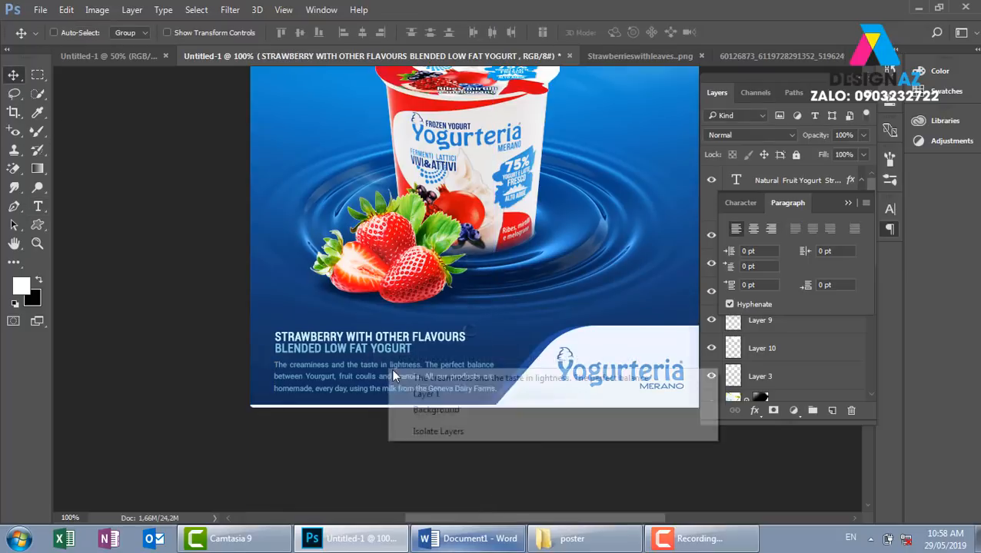
{"action": "left_click", "coordinate": [413, 378]}
{"action": "left_click_drag", "start_coordinate": [414, 378], "coordinate": [411, 367]}
{"action": "key", "text": "Up"}
{"action": "key", "text": "Up"}
{"action": "key", "text": "Up"}
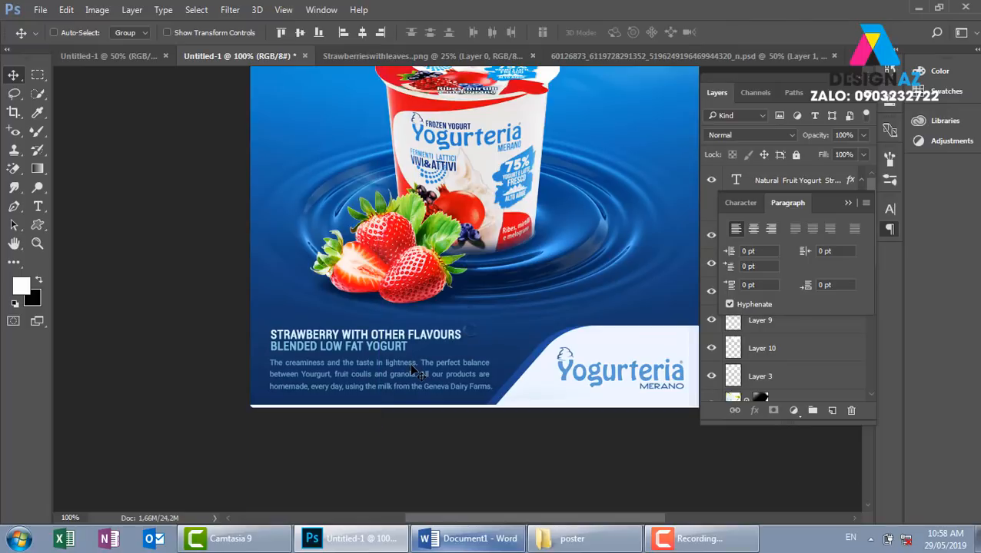
{"action": "key", "text": "Left"}
{"action": "key", "text": "Up"}
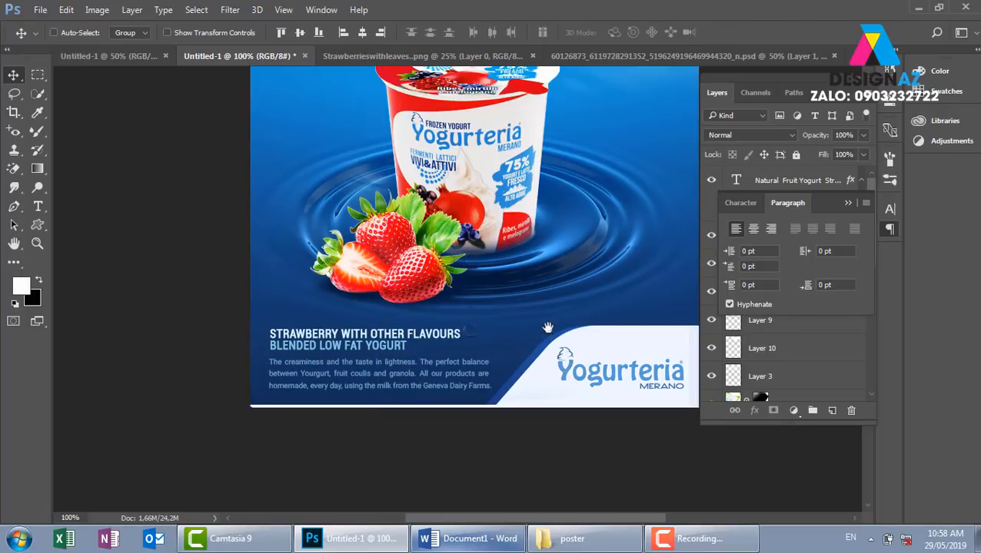
- Try to move the yogurt cup up on the poster, then undo the move
{"action": "scroll", "coordinate": [461, 399], "scroll_direction": "right", "scroll_amount": 3}
{"action": "scroll", "coordinate": [503, 431], "scroll_direction": "up", "scroll_amount": 3}
{"action": "key", "text": "ctrl+minus"}
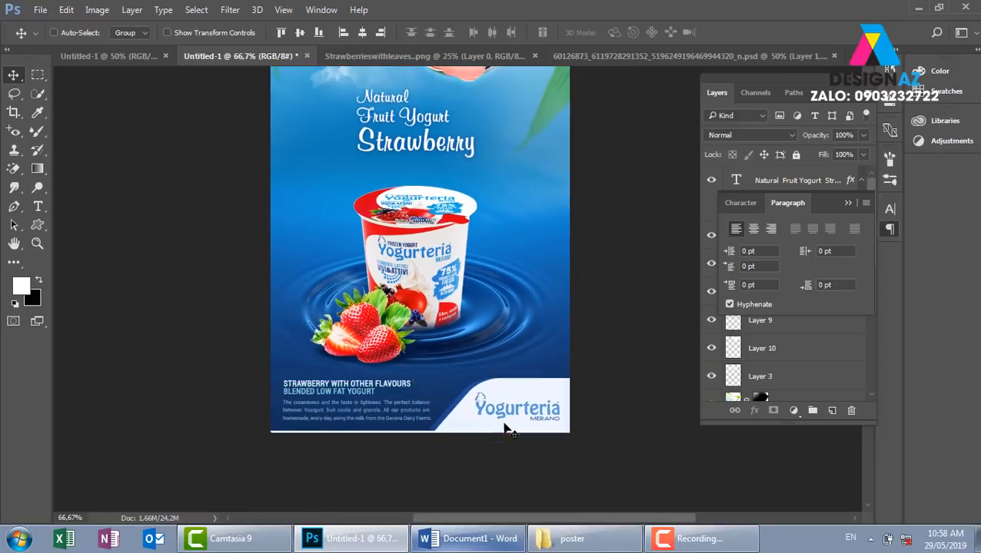
{"action": "left_click_drag", "start_coordinate": [476, 172], "coordinate": [451, 192]}
{"action": "left_click_drag", "start_coordinate": [476, 239], "coordinate": [475, 272]}
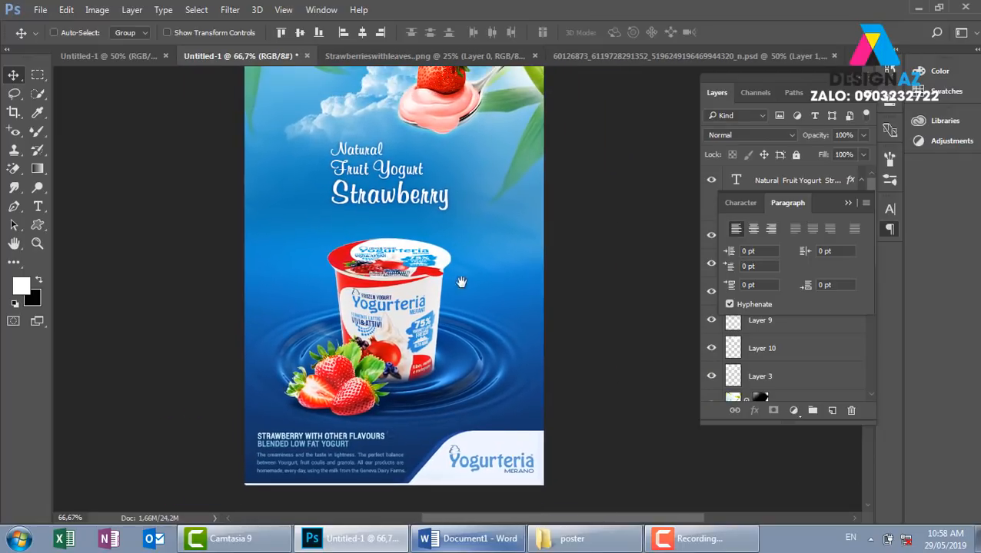
{"action": "right_click", "coordinate": [431, 266]}
{"action": "left_click_drag", "start_coordinate": [396, 286], "coordinate": [403, 262]}
{"action": "key", "text": "ctrl+z"}
- Move the yogurt cup with its printed berries slightly up, closer to the Strawberry headline
{"action": "right_click", "coordinate": [470, 348]}
{"action": "left_click", "coordinate": [493, 372]}
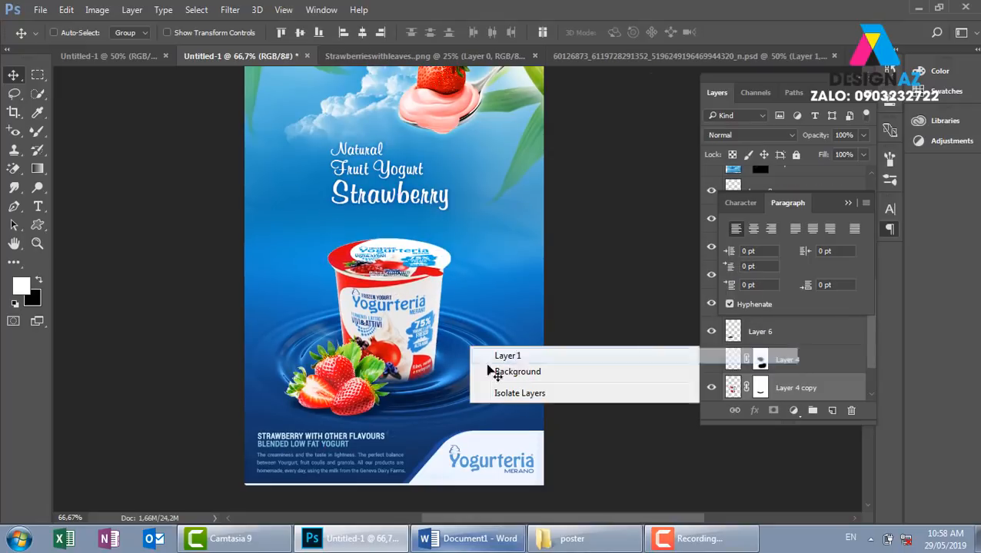
{"action": "right_click", "coordinate": [343, 386]}
{"action": "left_click", "coordinate": [346, 395]}
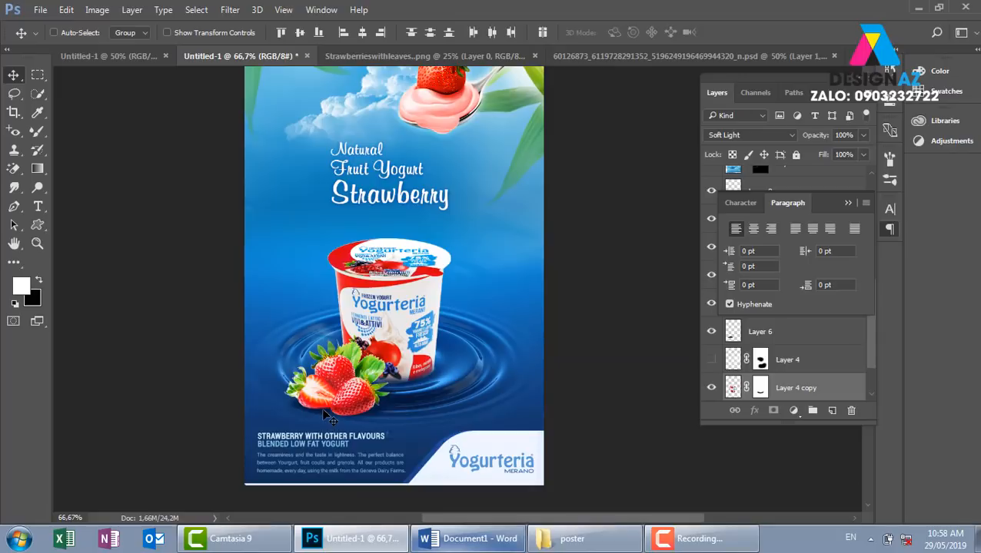
{"action": "right_click", "coordinate": [322, 409]}
{"action": "left_click", "coordinate": [377, 419]}
{"action": "left_click_drag", "start_coordinate": [488, 399], "coordinate": [486, 380]}
- Move the strawberry cluster slightly up so it sits against the base of the raised cup
{"action": "right_click", "coordinate": [343, 381]}
{"action": "left_click", "coordinate": [376, 394]}
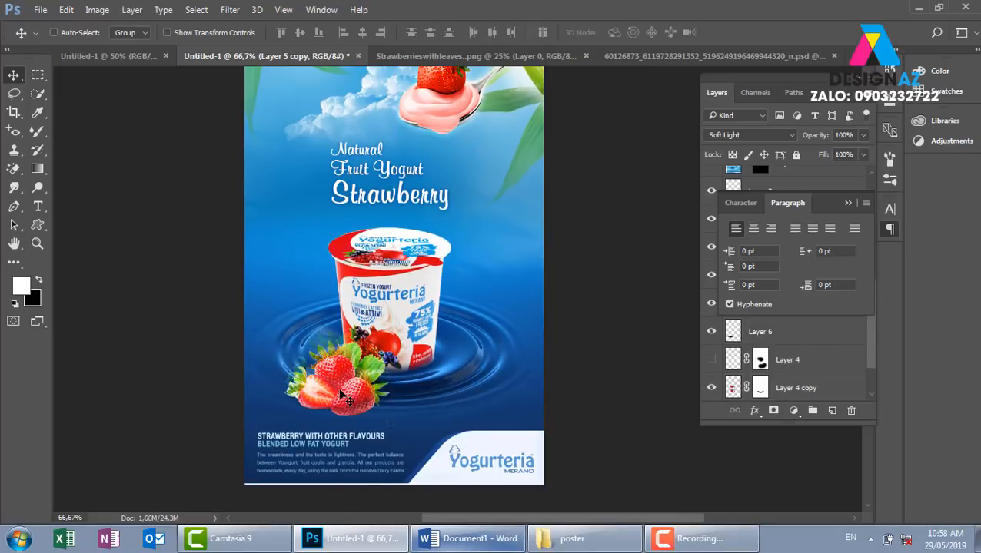
{"action": "left_click_drag", "start_coordinate": [341, 403], "coordinate": [342, 377]}
{"action": "right_click", "coordinate": [359, 407]}
{"action": "left_click", "coordinate": [396, 416]}
{"action": "left_click_drag", "start_coordinate": [367, 409], "coordinate": [370, 406]}
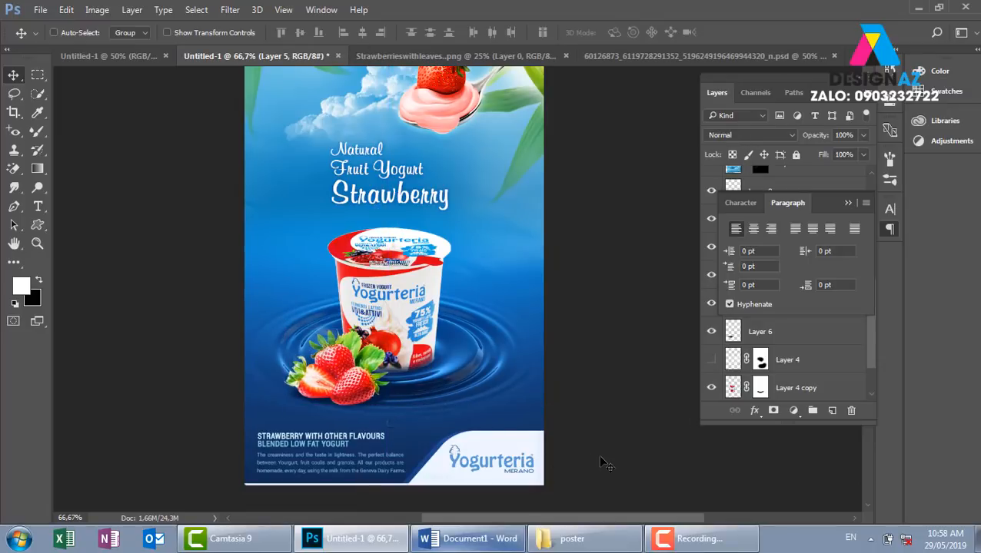
{"action": "key", "text": "Down"}
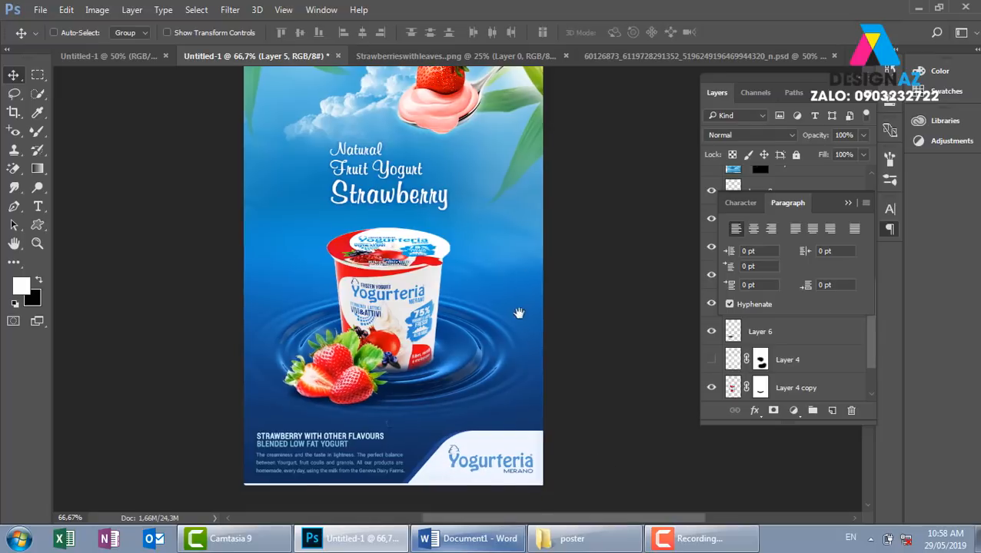
{"action": "left_click_drag", "start_coordinate": [528, 278], "coordinate": [496, 330]}
{"action": "key", "text": "ctrl+minus"}
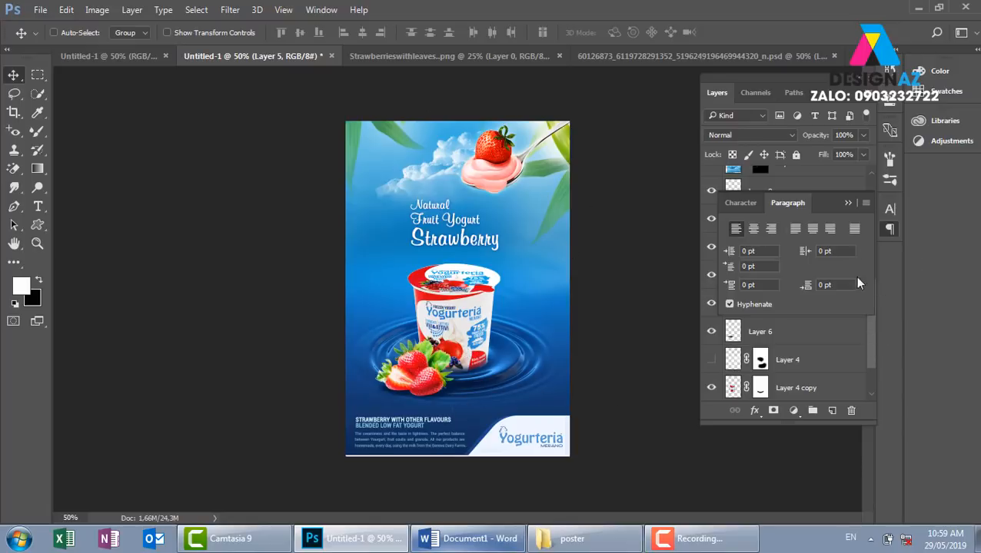
{"action": "left_click", "coordinate": [847, 203]}
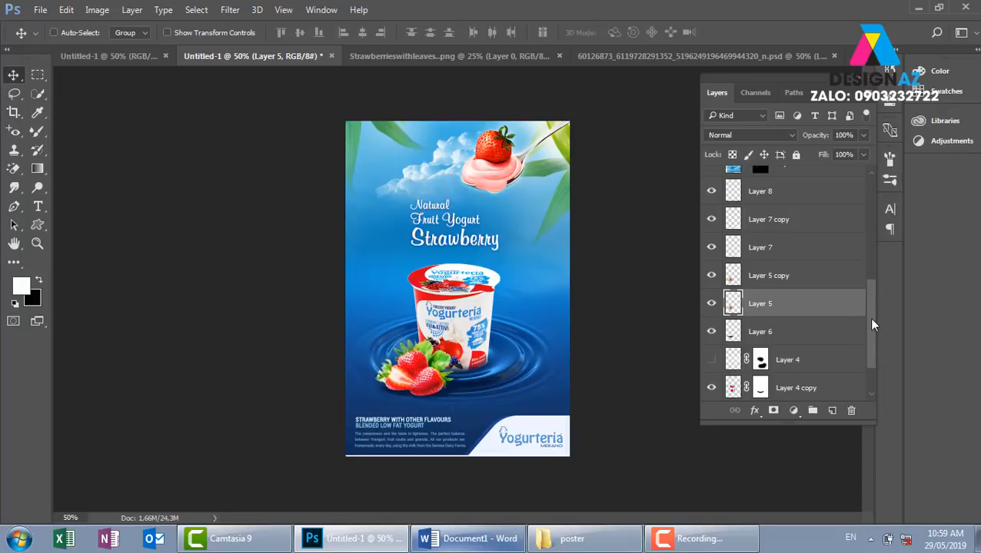
{"action": "left_click_drag", "start_coordinate": [869, 319], "coordinate": [866, 209]}
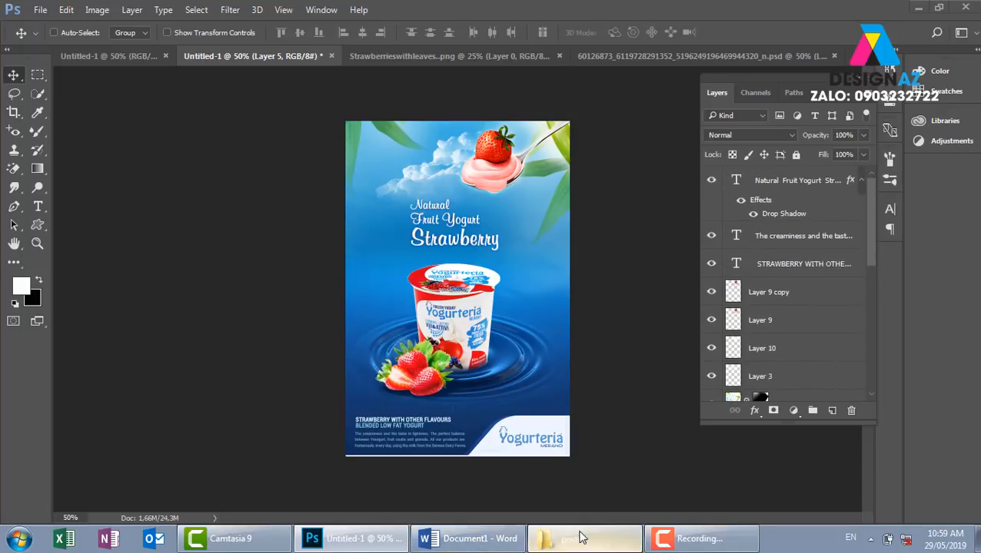
{"action": "left_click", "coordinate": [580, 537]}
{"action": "left_click", "coordinate": [425, 156]}
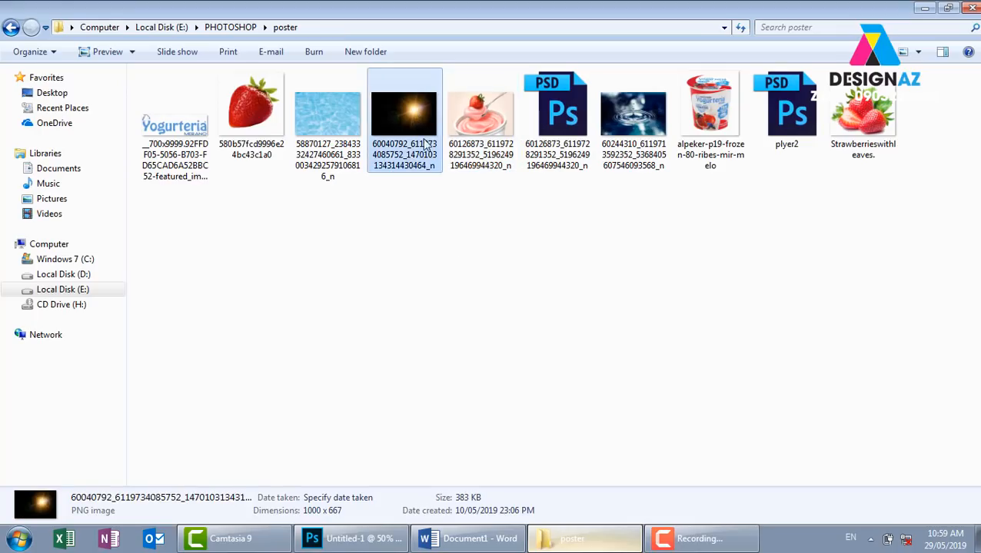
{"action": "left_click_drag", "start_coordinate": [425, 146], "coordinate": [425, 228]}
{"action": "key", "text": "Return"}
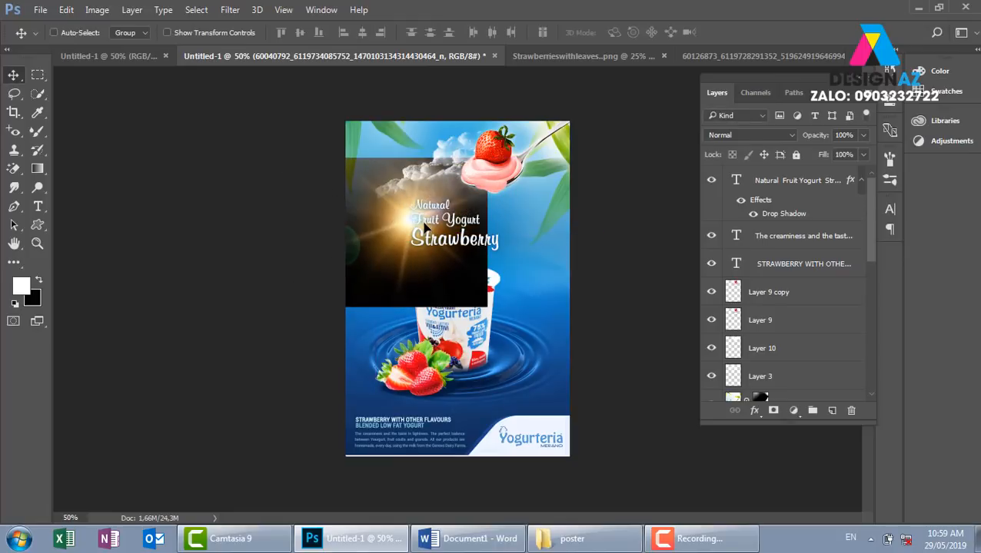
- Set the flare layer's blend mode to Screen and move the flare up into the sky beside the clouds
{"action": "left_click", "coordinate": [778, 136]}
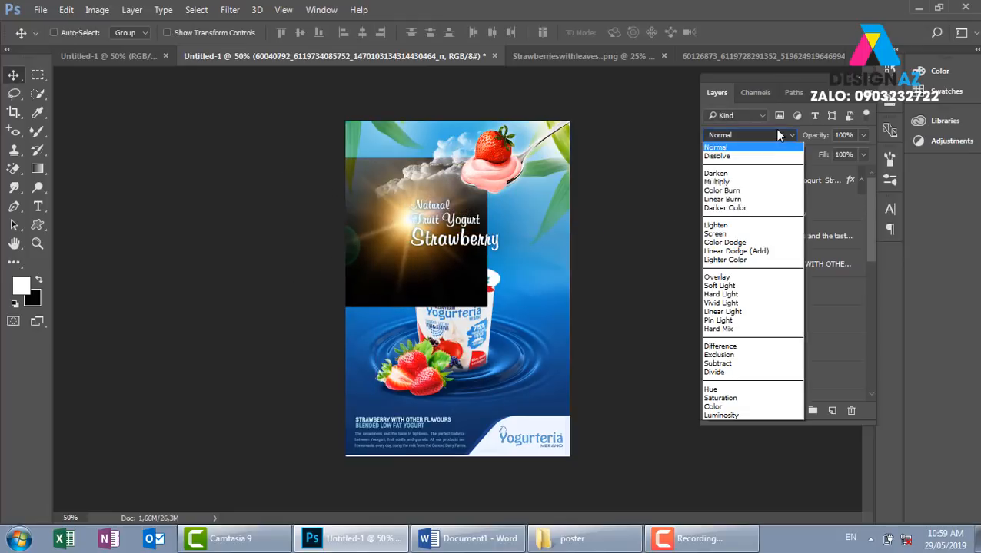
{"action": "left_click", "coordinate": [731, 223]}
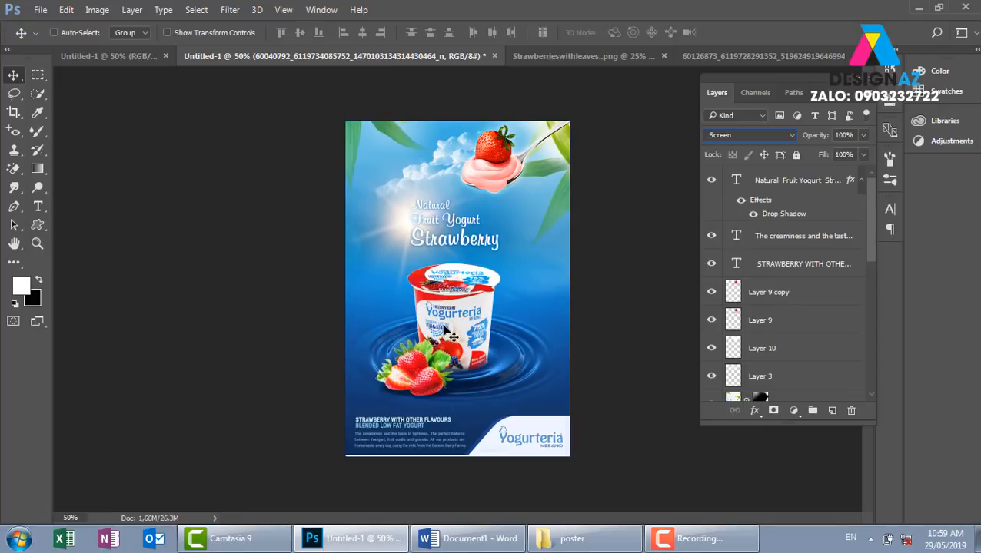
{"action": "left_click_drag", "start_coordinate": [392, 252], "coordinate": [443, 190]}
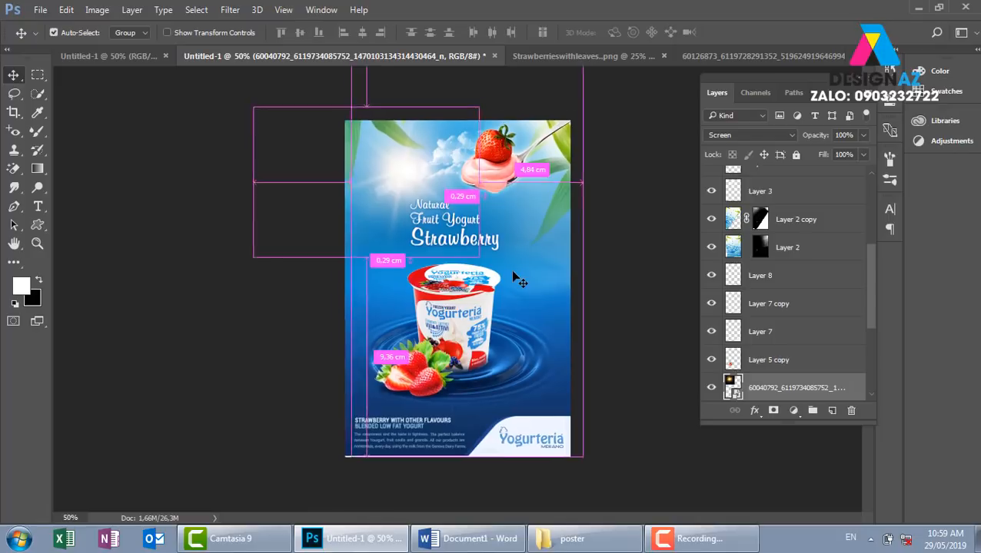
- Switch from the Mixer Brush to the regular Brush tool and choose the 33 px star-like brush preset
{"action": "key", "text": "ctrl+plus"}
{"action": "left_click_drag", "start_coordinate": [545, 266], "coordinate": [505, 269]}
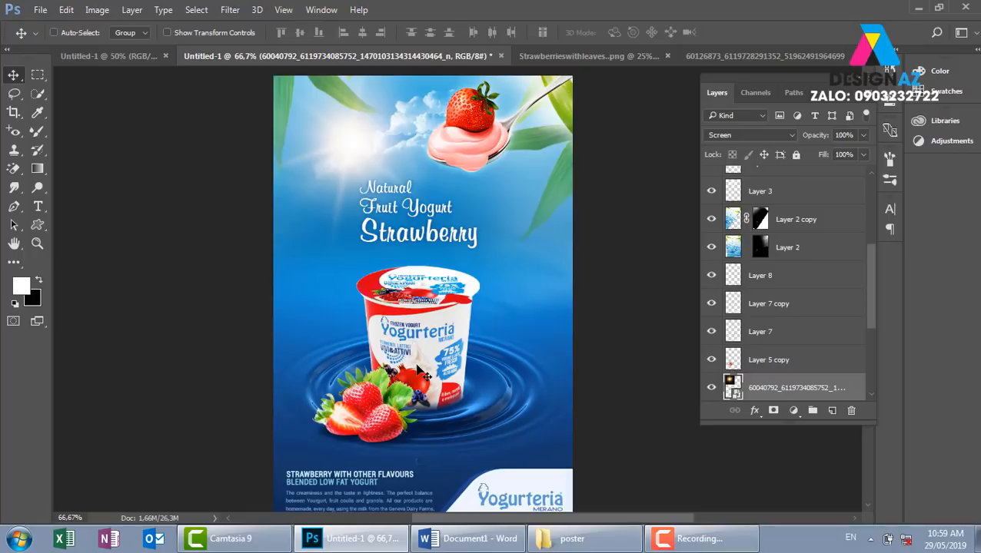
{"action": "key", "text": "b"}
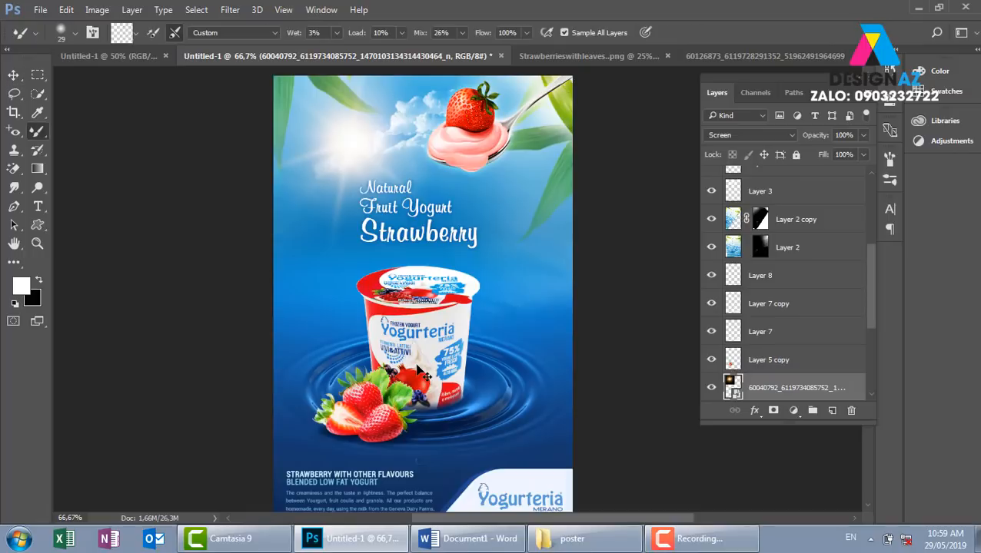
{"action": "right_click", "coordinate": [43, 132]}
{"action": "left_click", "coordinate": [92, 131]}
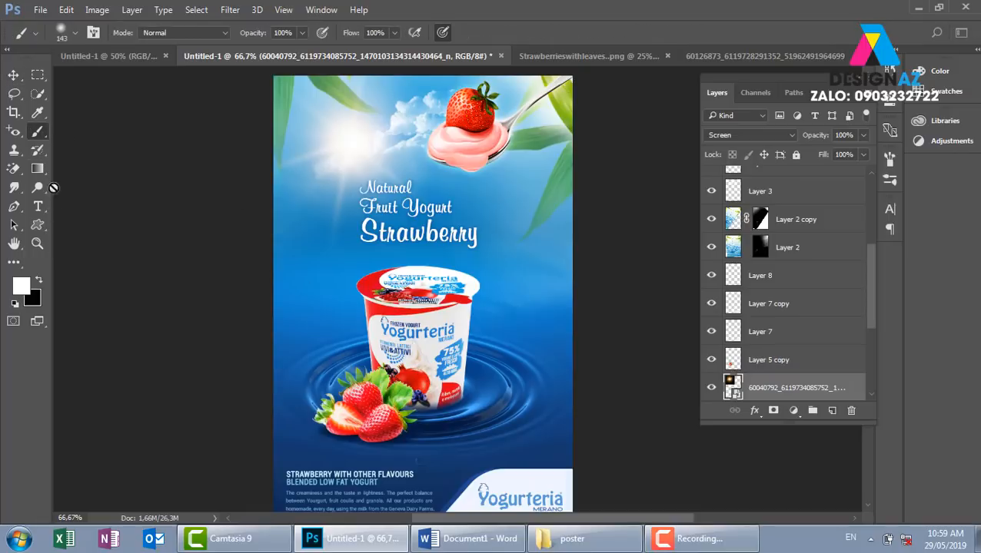
{"action": "left_click", "coordinate": [75, 33]}
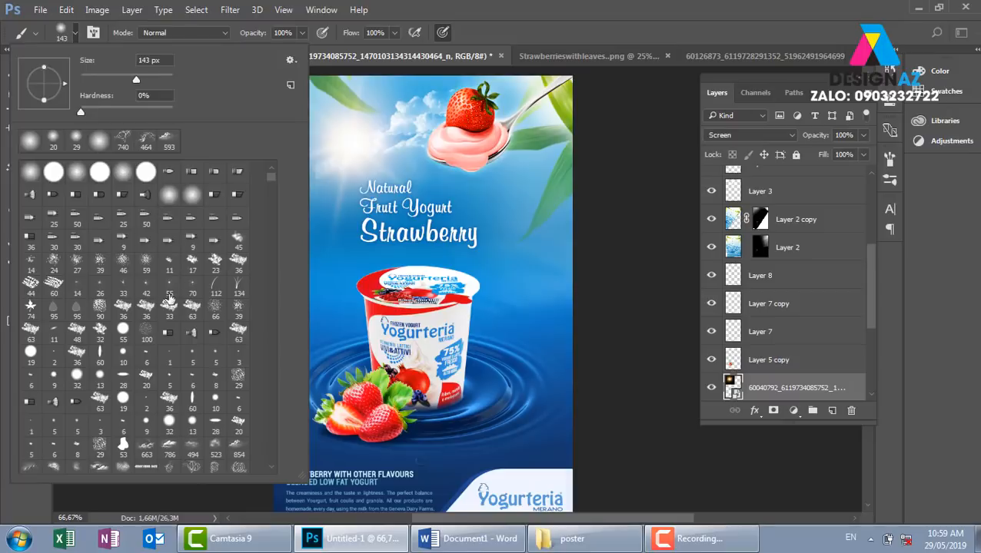
{"action": "left_click", "coordinate": [169, 285]}
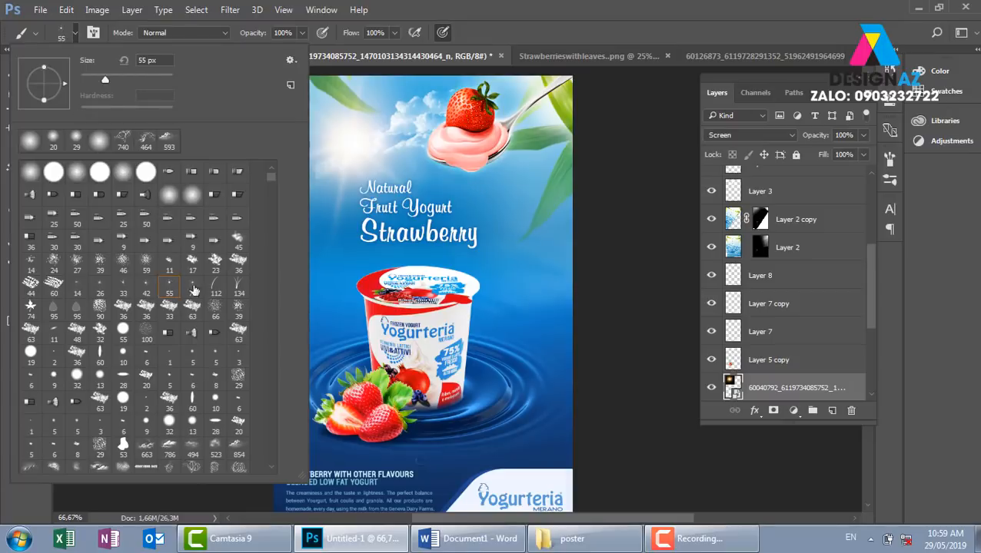
{"action": "left_click", "coordinate": [124, 286]}
- Add a new empty layer above the Natural Fruit Yogurt Strawberry text layer
{"action": "mouse_move", "coordinate": [873, 313]}
{"action": "left_mouse_down"}
{"action": "mouse_move", "coordinate": [860, 235]}
{"action": "mouse_move", "coordinate": [823, 223]}
{"action": "mouse_move", "coordinate": [866, 232]}
{"action": "mouse_move", "coordinate": [869, 250]}
{"action": "mouse_move", "coordinate": [865, 207]}
{"action": "left_mouse_up"}
{"action": "left_click", "coordinate": [798, 185]}
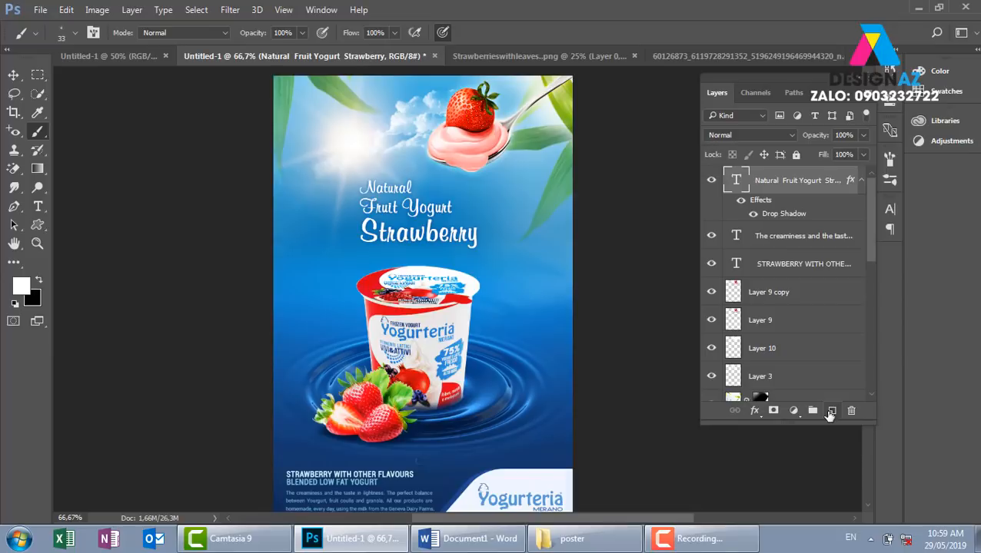
{"action": "left_click", "coordinate": [831, 411]}
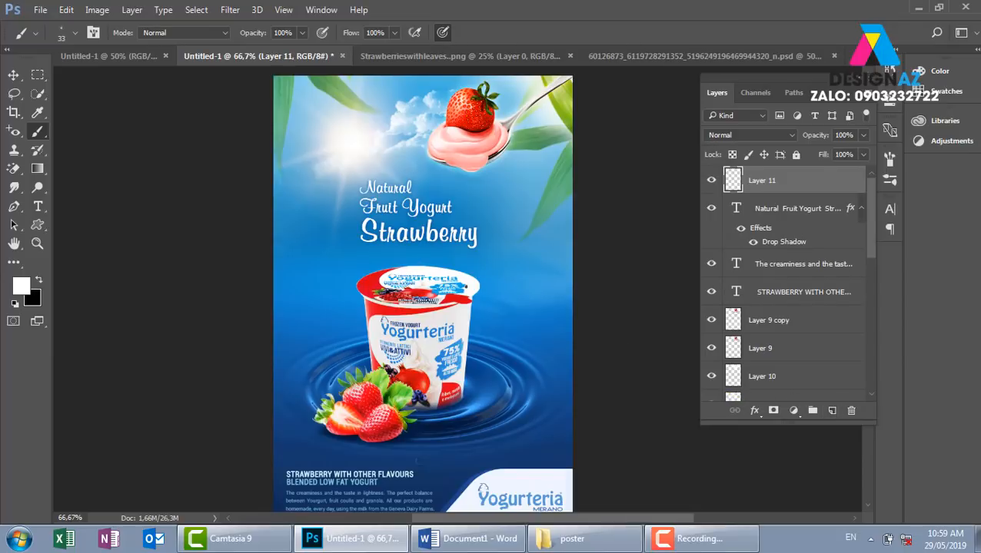
- Set the star brush's spacing to 100% and its size jitter to 100%
{"action": "key", "text": "ctrl+z"}
{"action": "key", "text": "F5"}
{"action": "left_click_drag", "start_coordinate": [725, 387], "coordinate": [792, 386]}
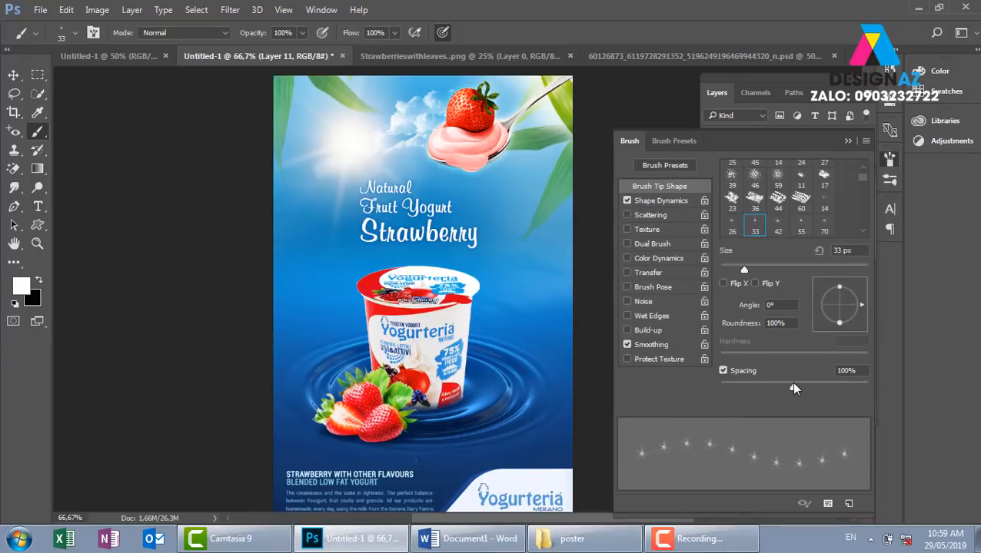
{"action": "left_click", "coordinate": [684, 201]}
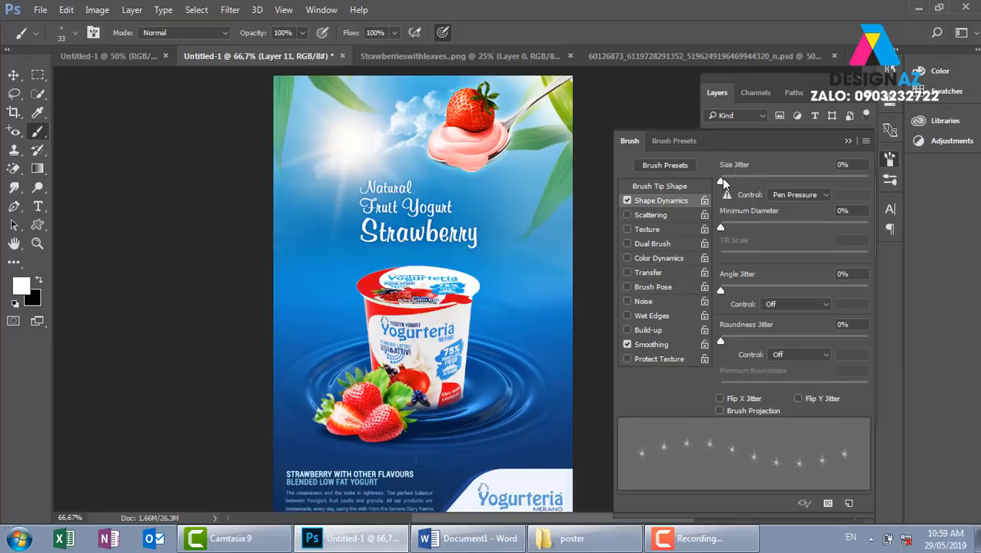
{"action": "left_click_drag", "start_coordinate": [722, 181], "coordinate": [930, 176]}
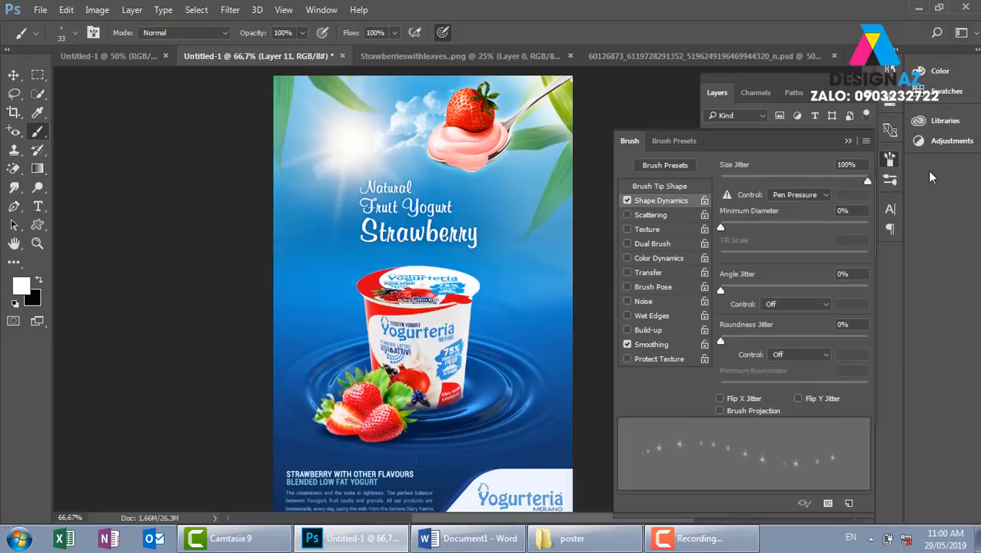
- Enable brush scattering with a scatter of 426% and brush transfer with an opacity jitter of 70%
{"action": "left_click", "coordinate": [678, 216]}
{"action": "left_click_drag", "start_coordinate": [720, 179], "coordinate": [784, 178]}
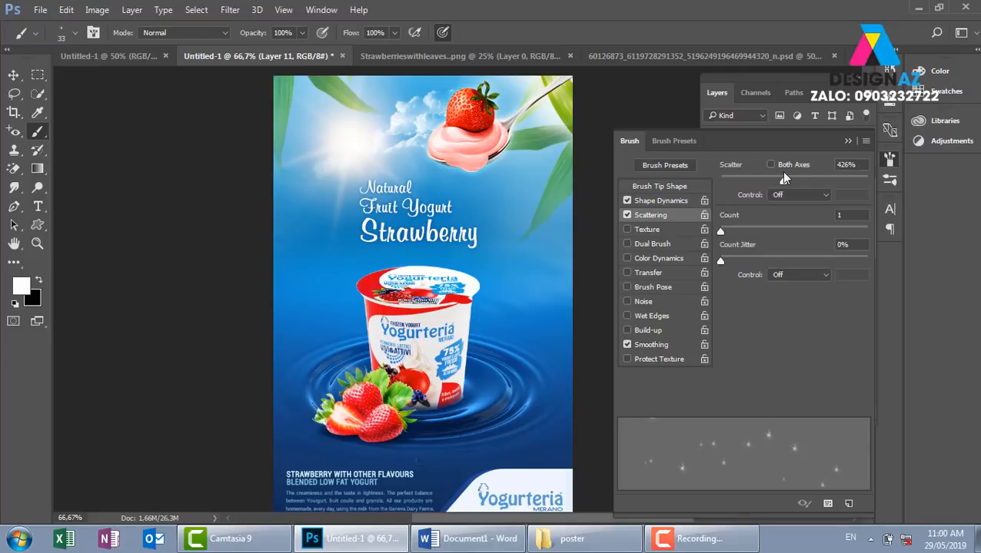
{"action": "left_click", "coordinate": [677, 272]}
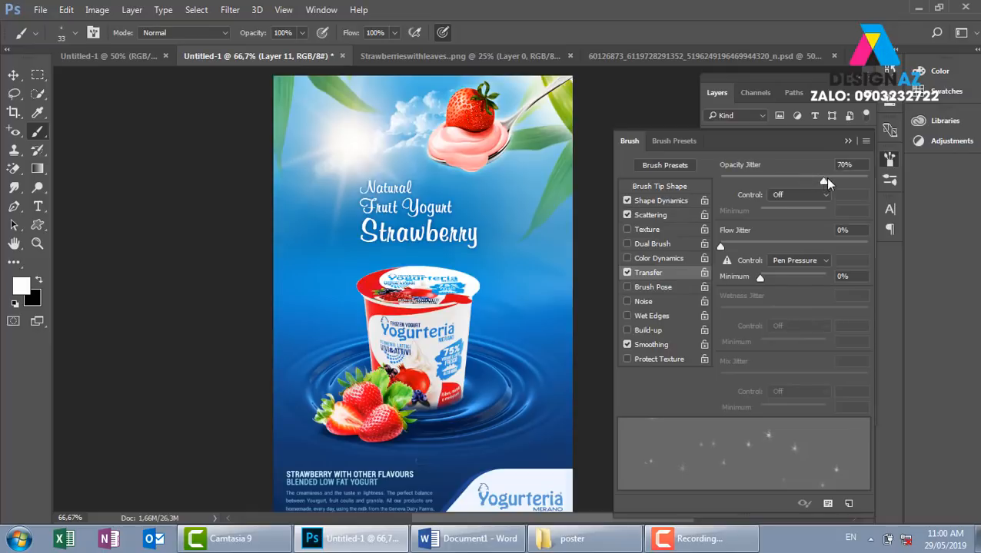
- Set the star brush's tip size to 40 px and close the brush settings
{"action": "left_click", "coordinate": [663, 188]}
{"action": "left_click_drag", "start_coordinate": [852, 251], "coordinate": [799, 254]}
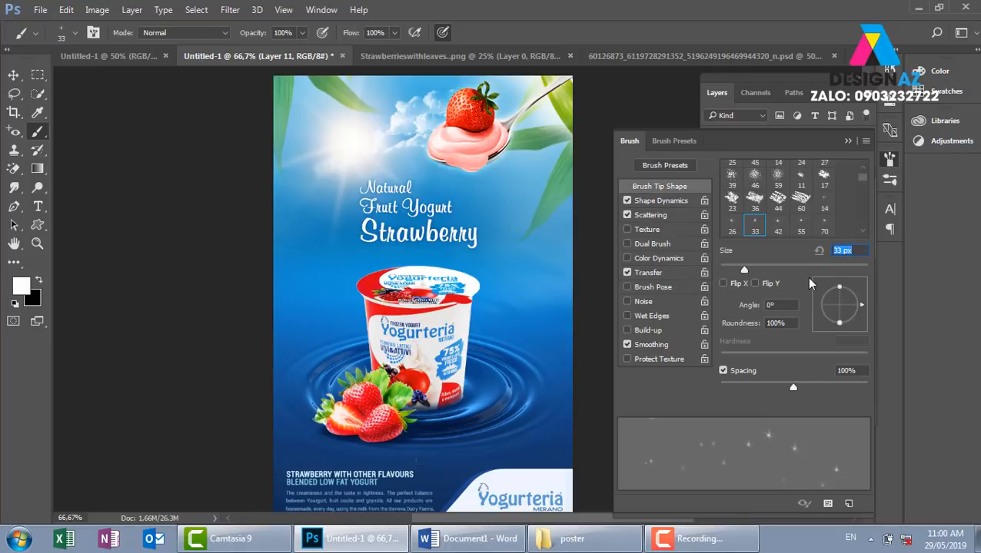
{"action": "type", "text": "40"}
{"action": "key", "text": "Return"}
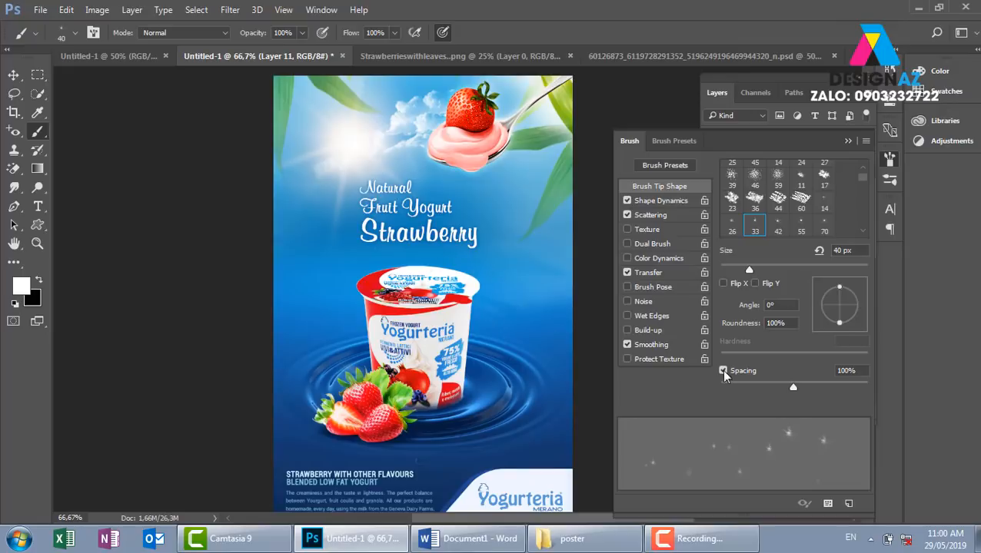
{"action": "left_click", "coordinate": [847, 141]}
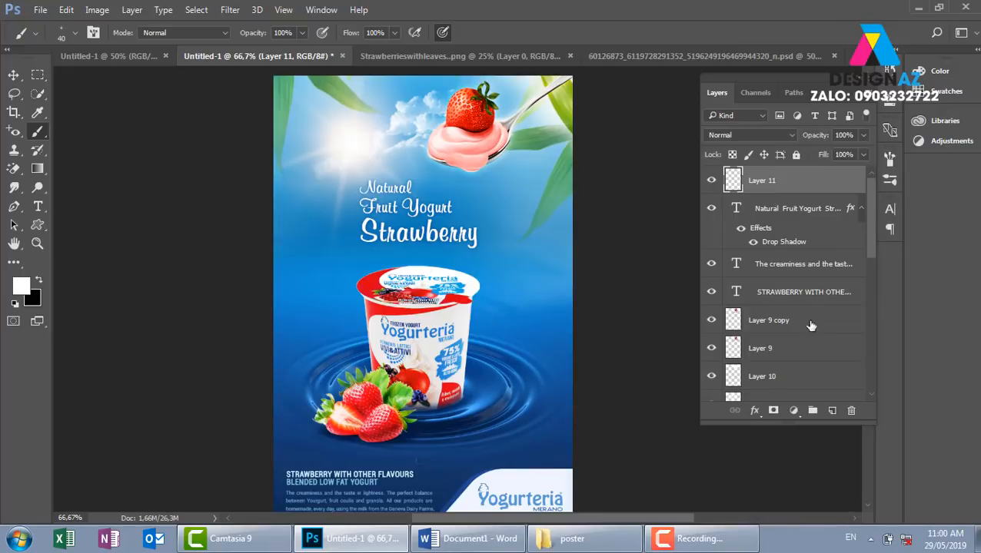
- Add a black-filled layer in Color Dodge mode at the top of the stack and paint white star sparkles around the cup
{"action": "left_click", "coordinate": [832, 412]}
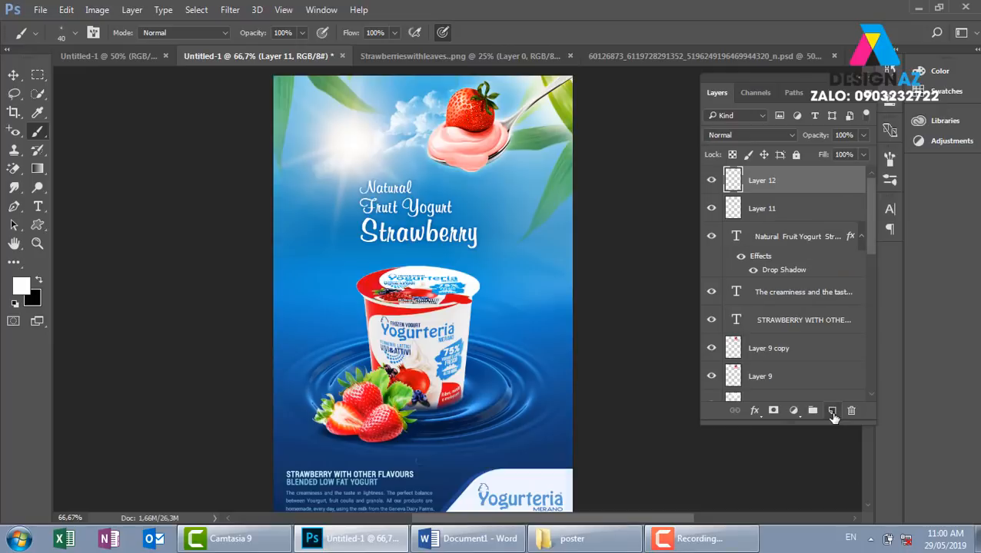
{"action": "key", "text": "ctrl+BackSpace"}
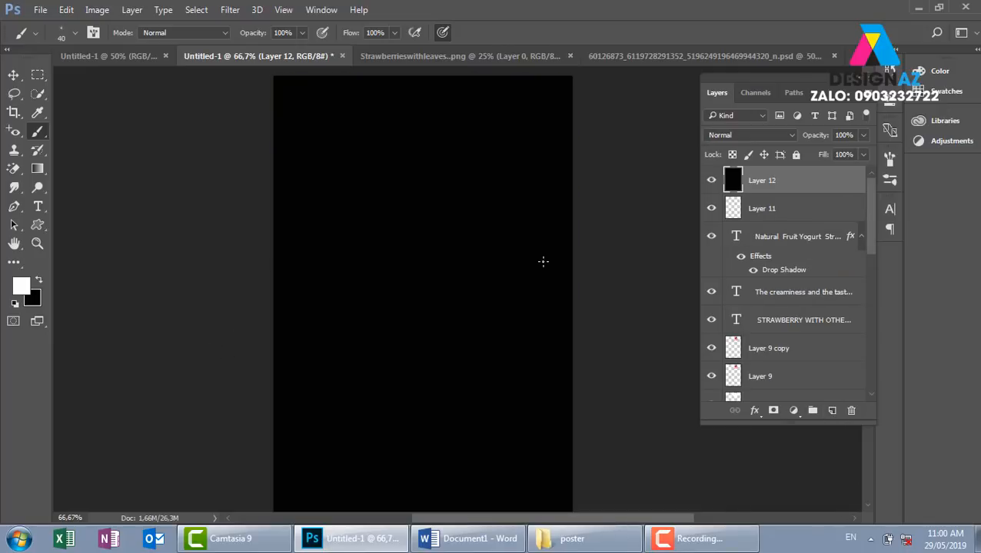
{"action": "left_click", "coordinate": [751, 132]}
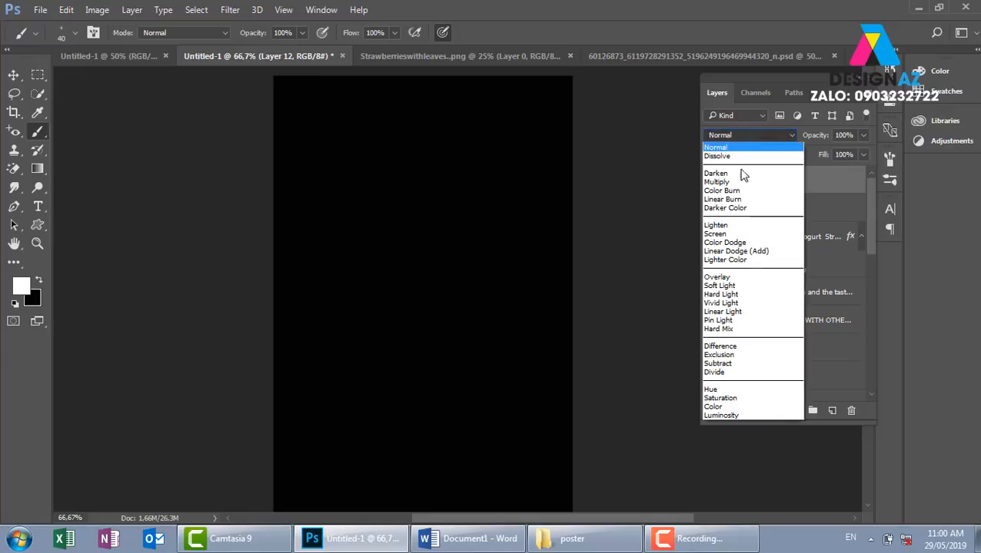
{"action": "left_click", "coordinate": [736, 243]}
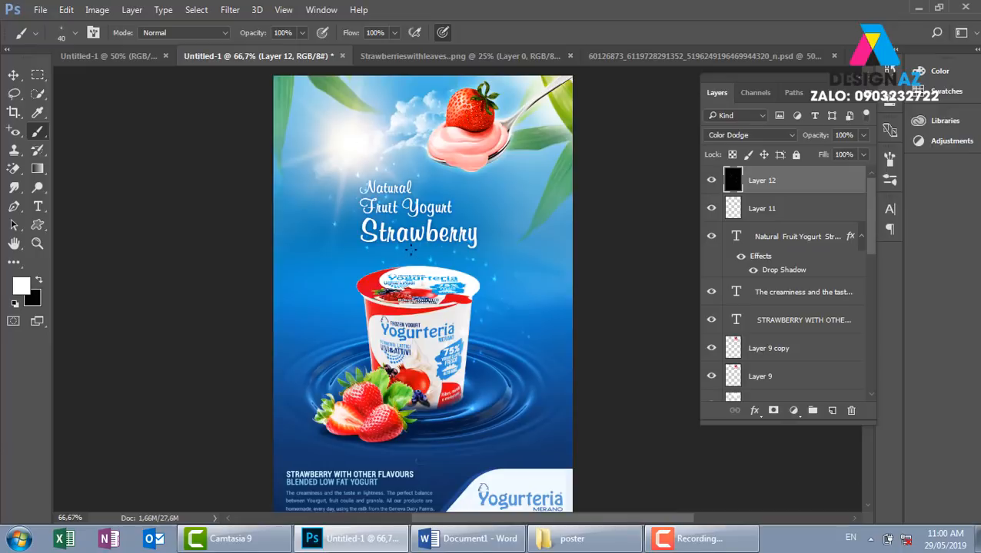
- Reduce the brush size to 30 px and paint smaller sparkles around the title and cup
{"action": "left_click", "coordinate": [74, 33]}
{"action": "left_click", "coordinate": [163, 61]}
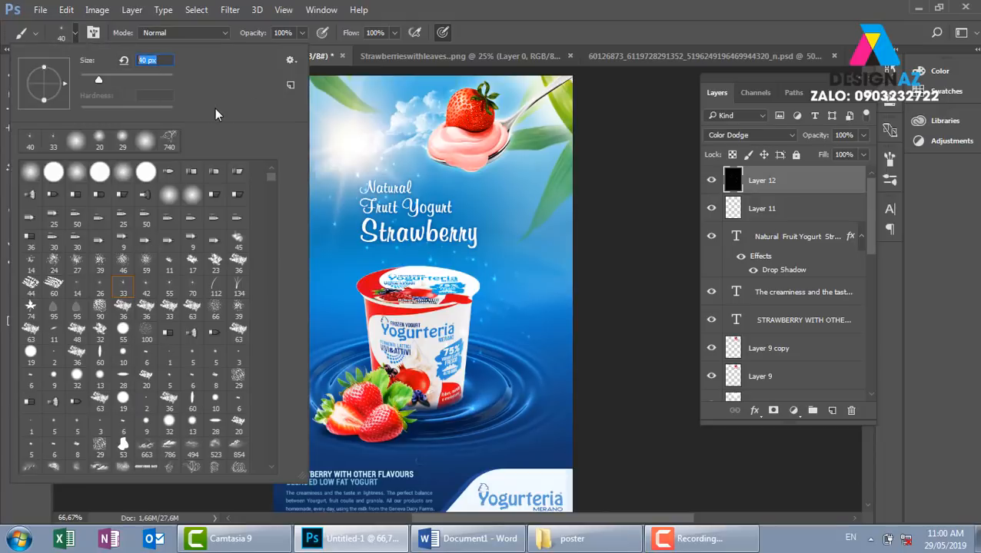
{"action": "type", "text": "30"}
{"action": "key", "text": "Return"}
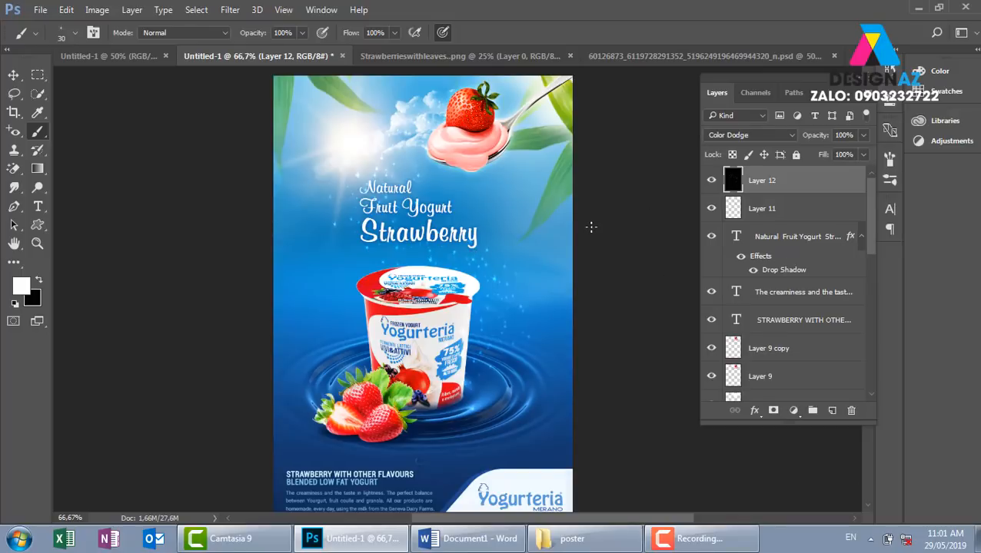
- Stamp all visible layers into a new top layer and duplicate it in place
{"action": "key", "text": "ctrl+shift+alt+e"}
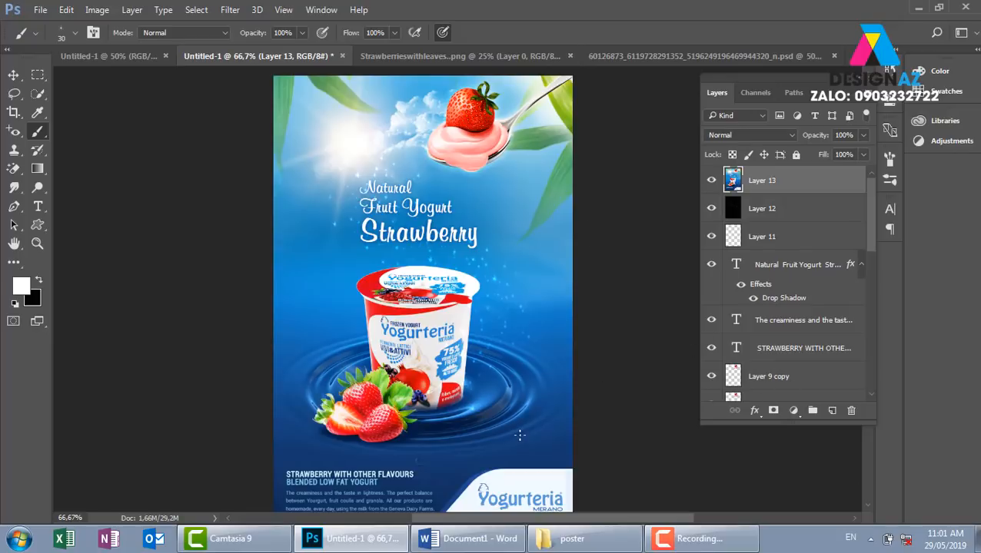
{"action": "key", "text": "ctrl+minus"}
{"action": "left_click", "coordinate": [14, 75]}
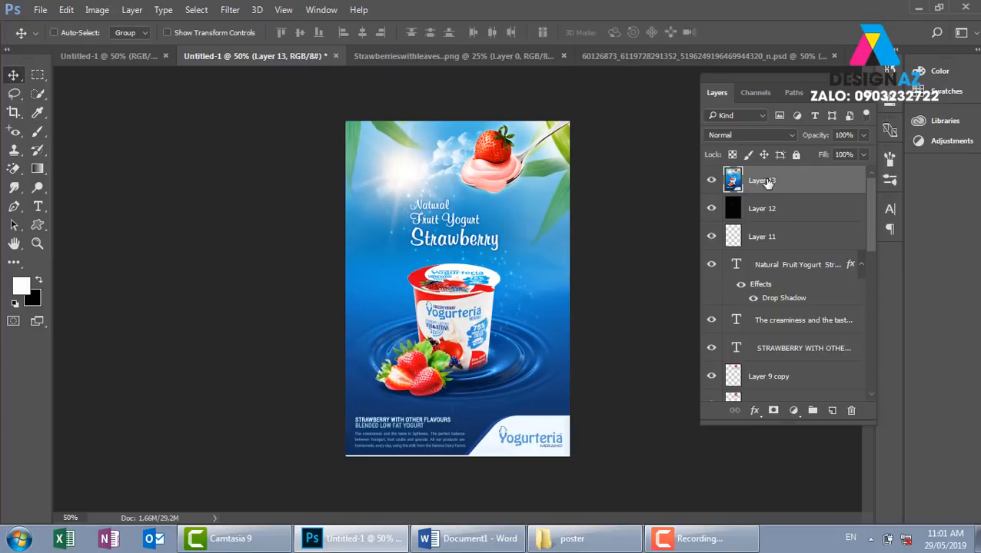
{"action": "key", "text": "ctrl+j"}
{"action": "left_click_drag", "start_coordinate": [504, 280], "coordinate": [598, 362]}
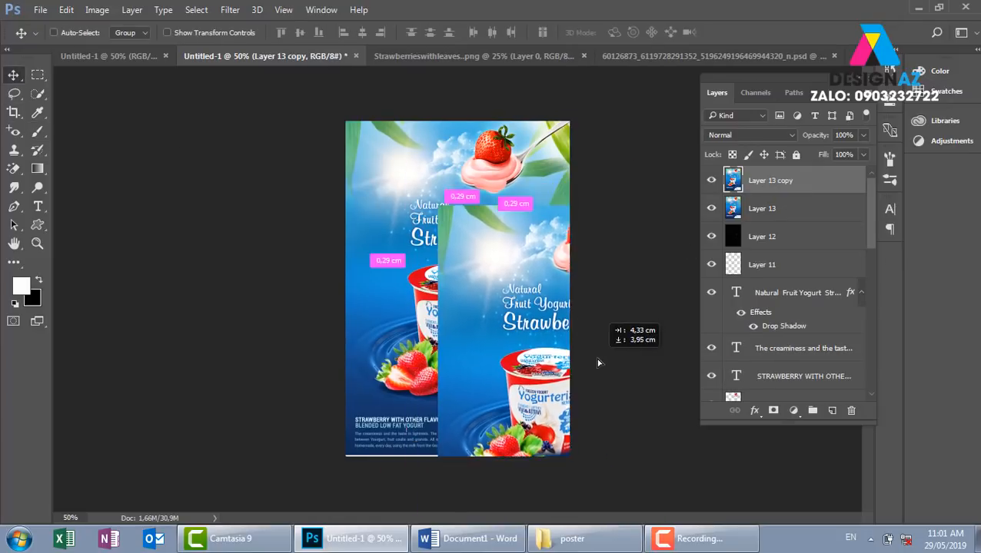
{"action": "key", "text": "ctrl+z"}
- Set the duplicated merged layer to Vivid Light and apply a High Pass filter with a 0.8 pixel radius
{"action": "left_click", "coordinate": [790, 136]}
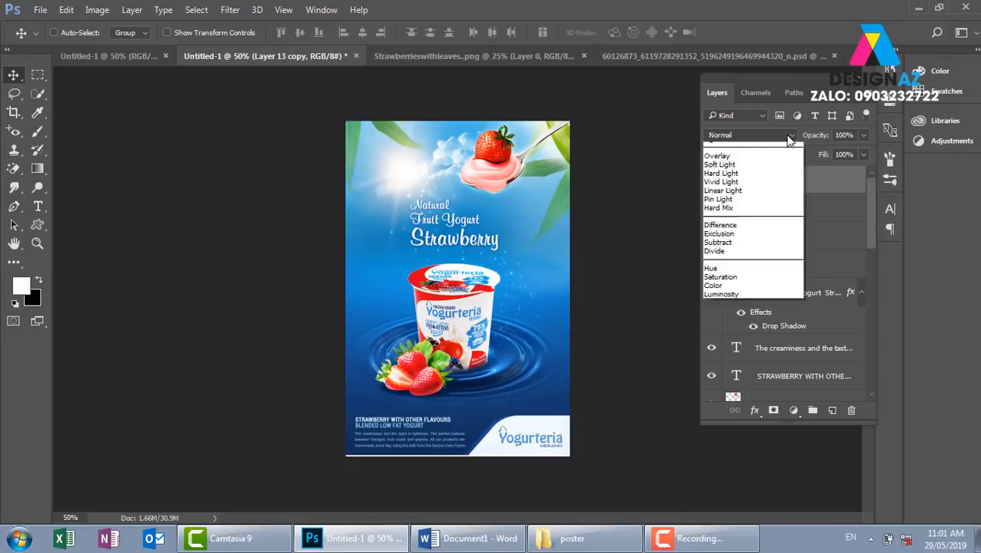
{"action": "left_click", "coordinate": [739, 309]}
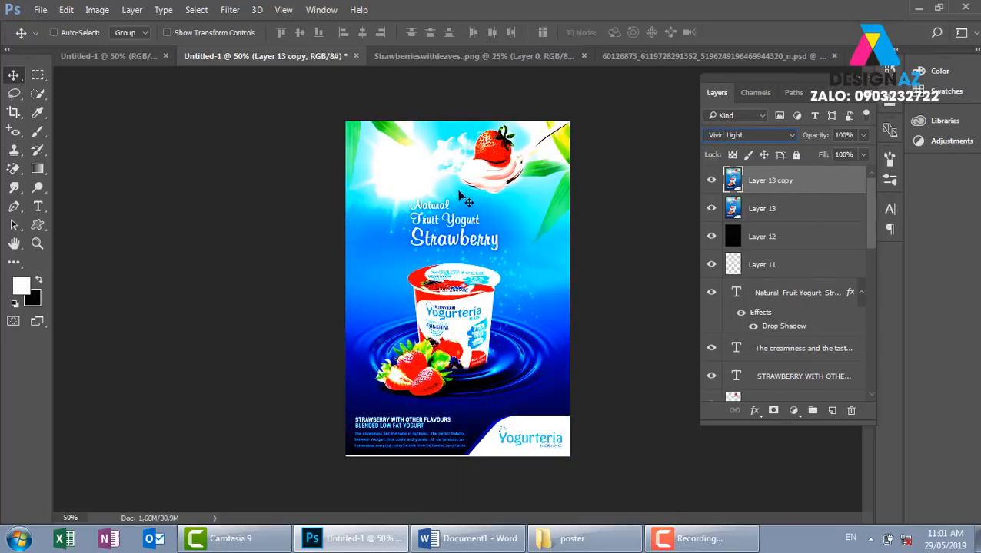
{"action": "left_click", "coordinate": [231, 10]}
{"action": "mouse_move", "coordinate": [295, 296]}
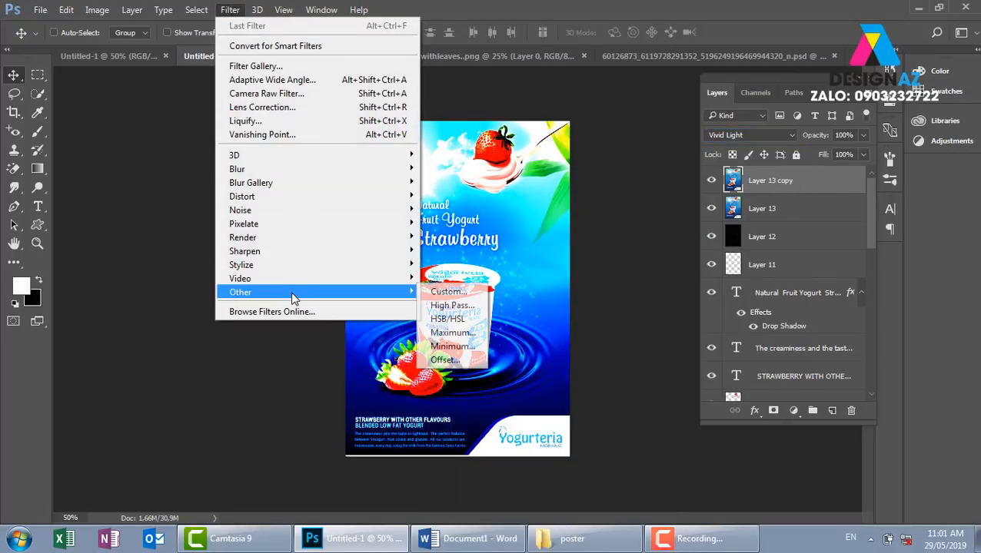
{"action": "left_click", "coordinate": [452, 306]}
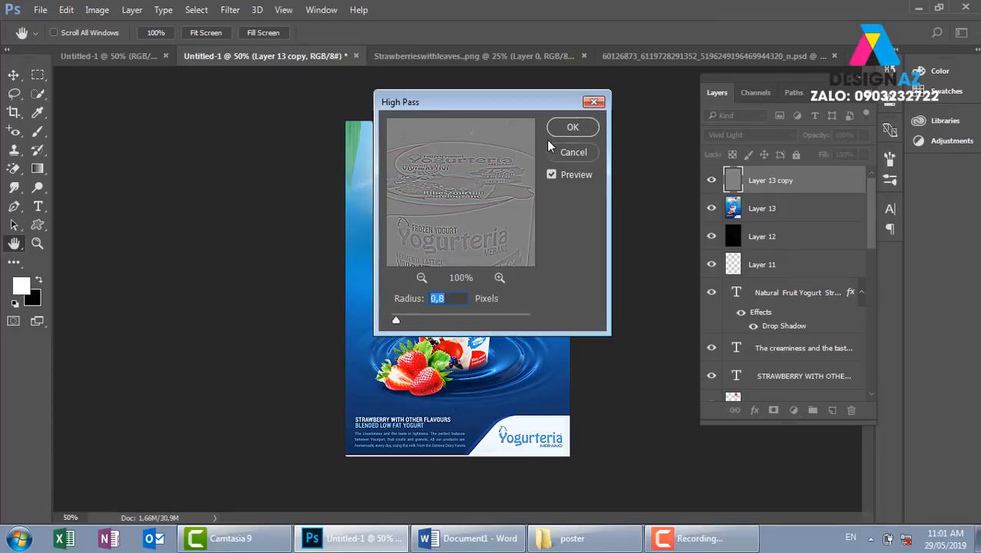
{"action": "left_click", "coordinate": [569, 127]}
- Lower the High Pass layer's fill to 47% and compare the poster with and without the sharpening
{"action": "key", "text": "ctrl+plus"}
{"action": "key", "text": "ctrl+plus"}
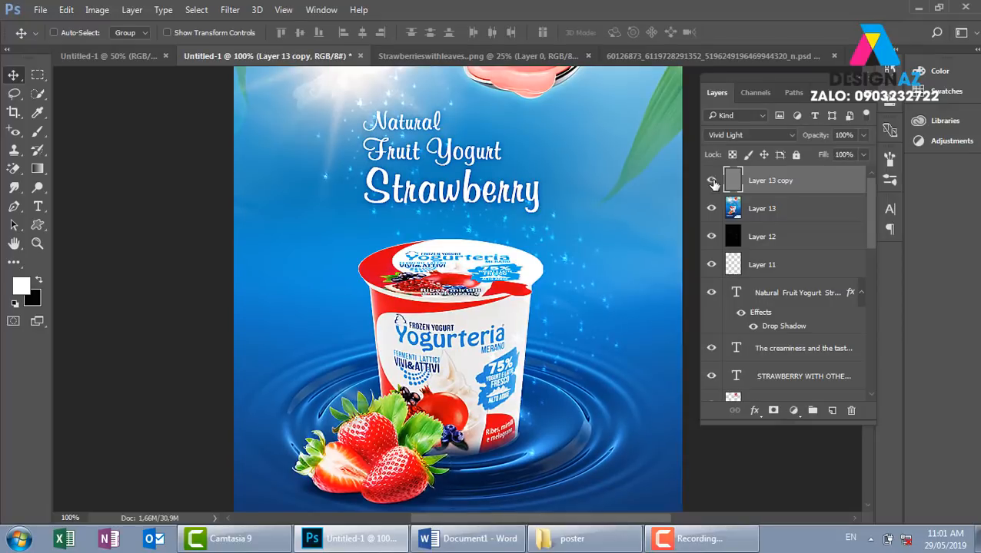
{"action": "left_click", "coordinate": [711, 181]}
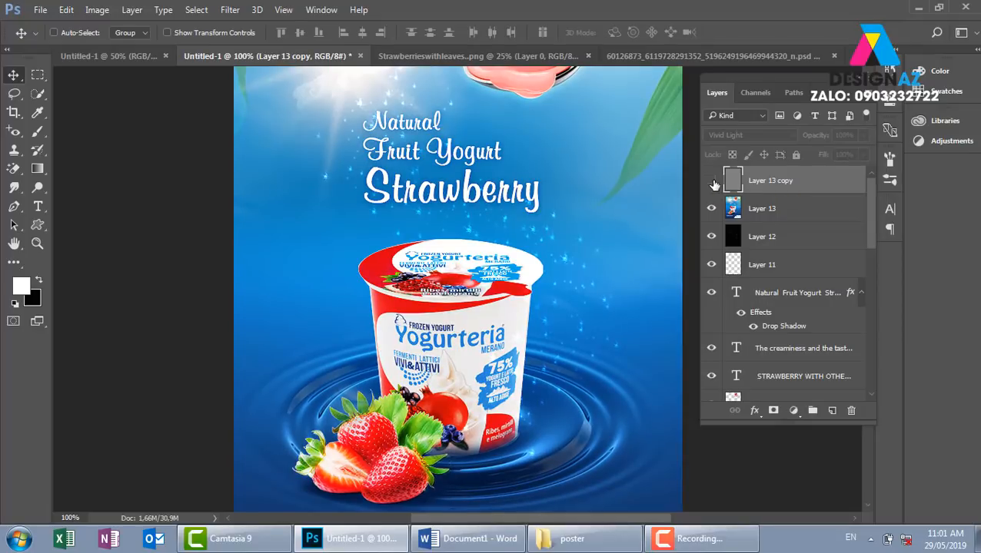
{"action": "left_click", "coordinate": [712, 182]}
{"action": "left_click", "coordinate": [712, 181]}
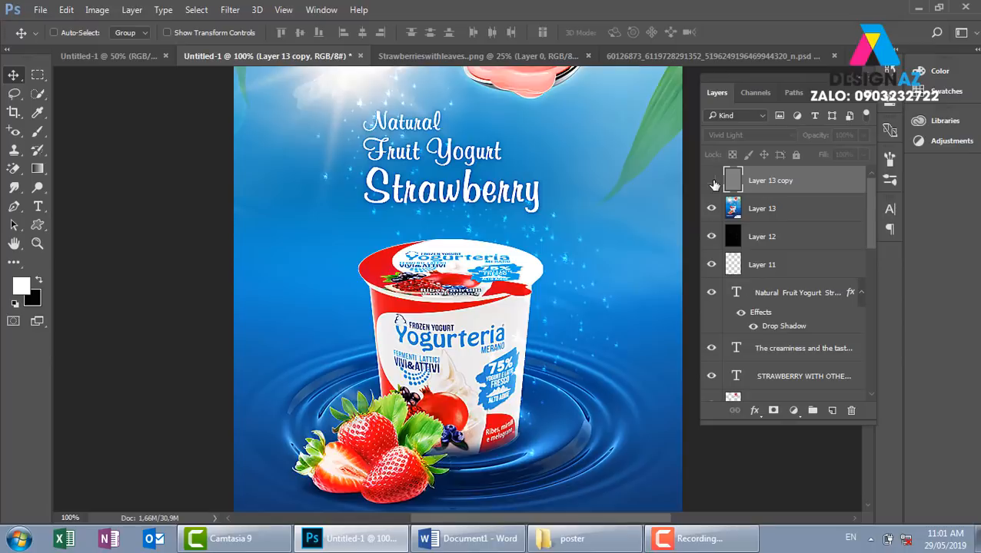
{"action": "left_click", "coordinate": [712, 181]}
{"action": "left_click", "coordinate": [861, 155]}
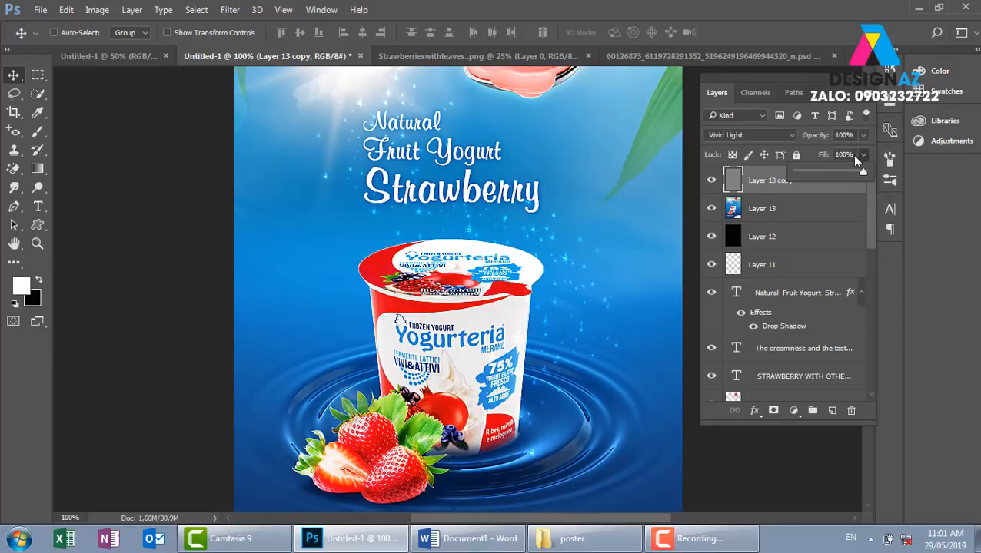
{"action": "left_click_drag", "start_coordinate": [831, 170], "coordinate": [826, 170]}
{"action": "left_click", "coordinate": [712, 183]}
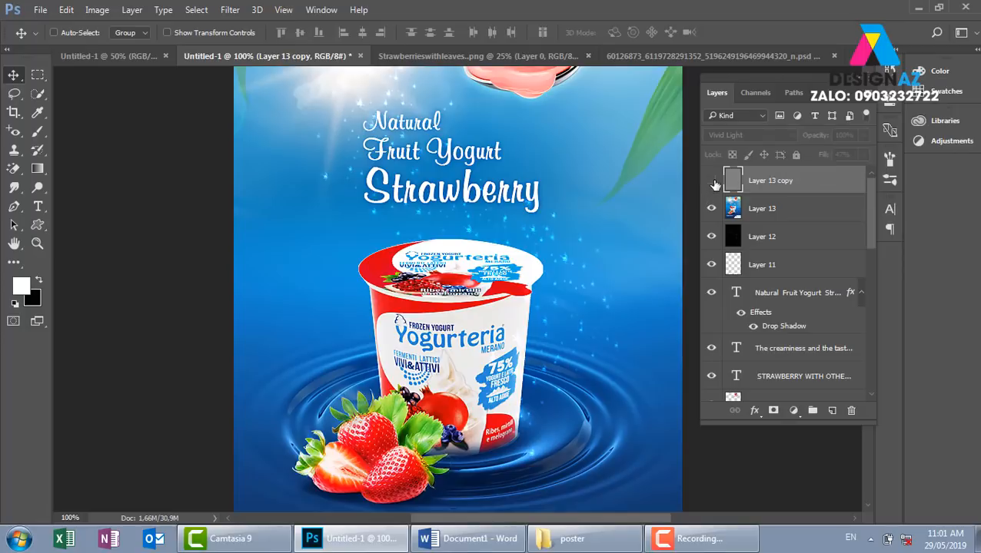
{"action": "left_click", "coordinate": [711, 183]}
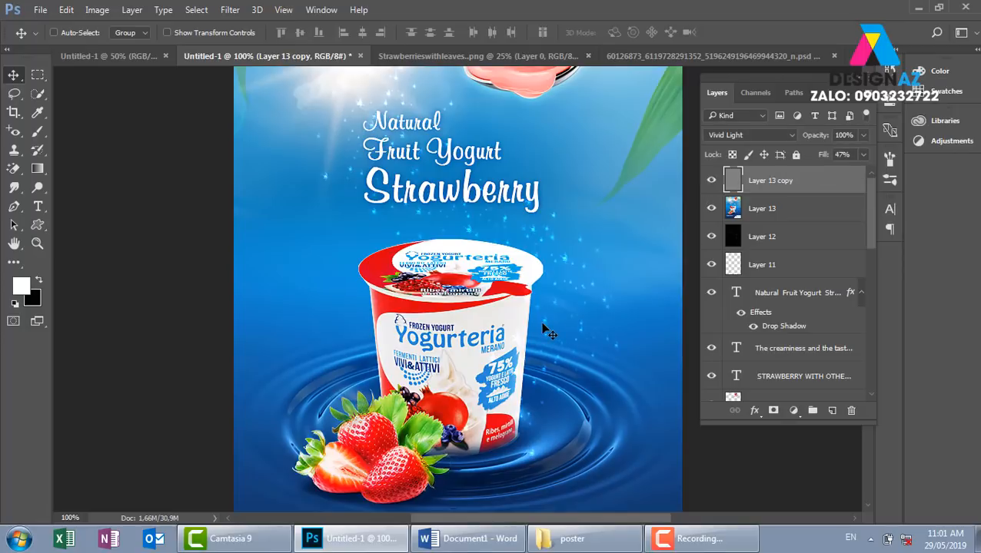
- Add a Gradient fill layer above the High Pass layer using the Neutral Density preset
{"action": "key", "text": "ctrl+minus"}
{"action": "key", "text": "ctrl+minus"}
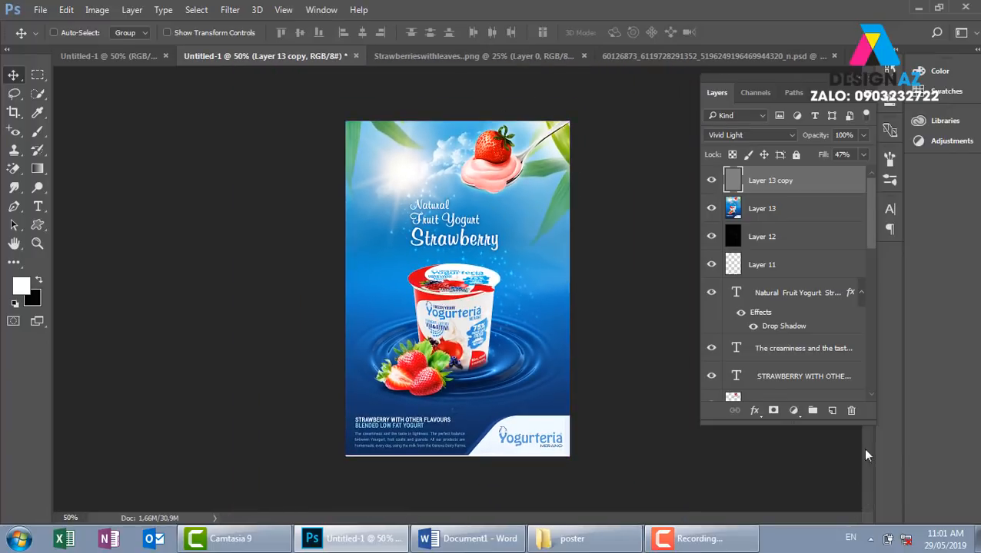
{"action": "left_click", "coordinate": [795, 414]}
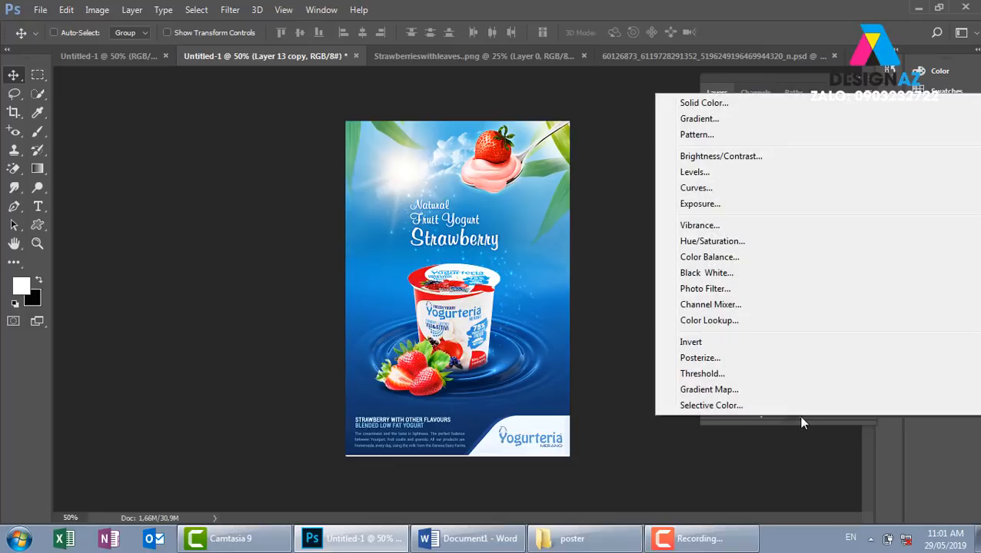
{"action": "left_click", "coordinate": [713, 121]}
{"action": "left_click", "coordinate": [853, 174]}
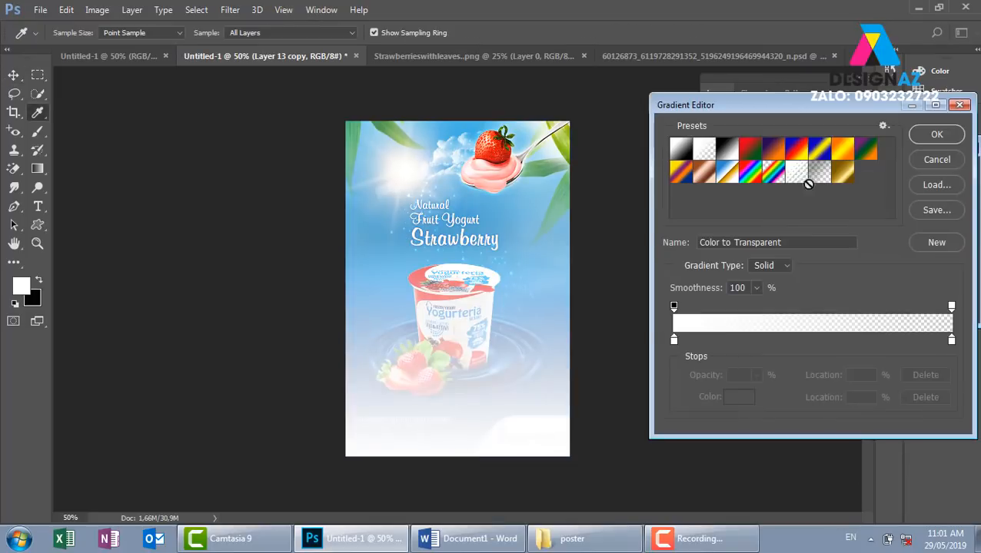
{"action": "left_click", "coordinate": [817, 172]}
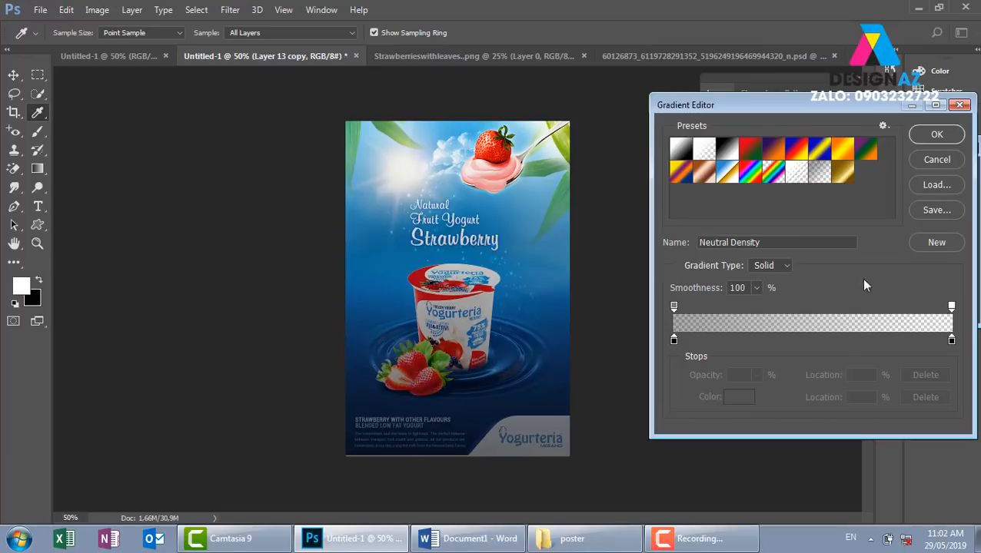
{"action": "left_click", "coordinate": [937, 135]}
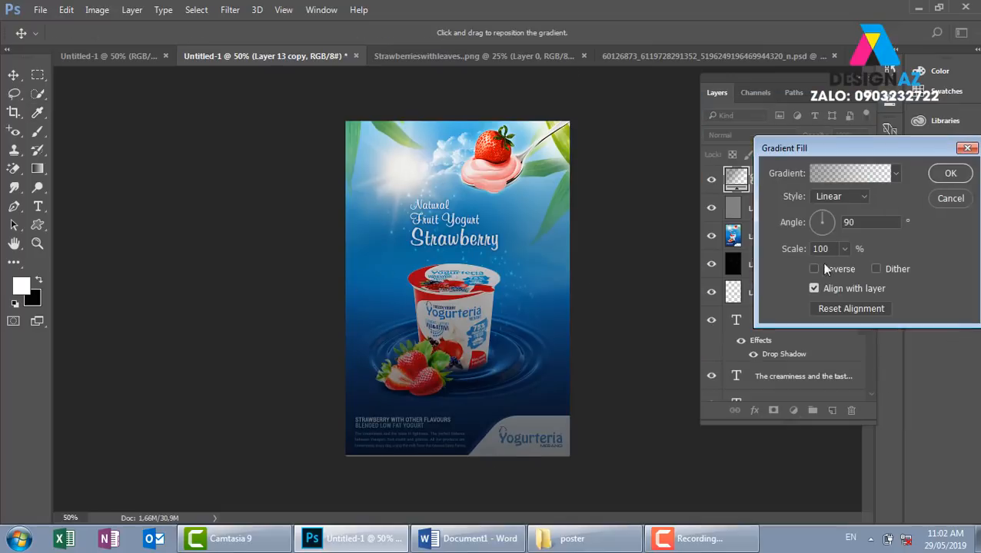
- Reverse the gradient fill, make it Radial, centre it on the yogurt cup, and enlarge its scale to darken only the poster's edges
{"action": "left_click", "coordinate": [813, 268]}
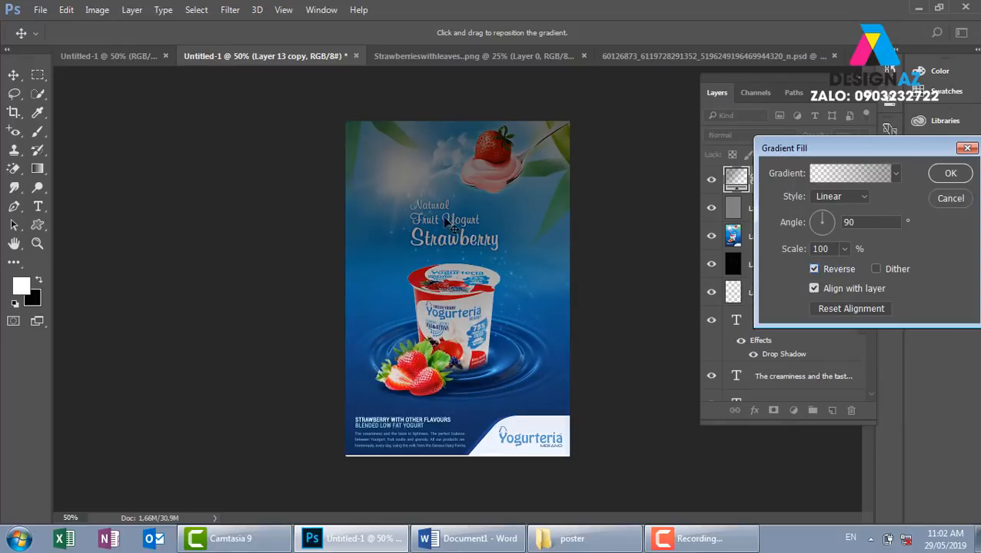
{"action": "mouse_move", "coordinate": [471, 303]}
{"action": "left_mouse_down"}
{"action": "mouse_move", "coordinate": [466, 241]}
{"action": "mouse_move", "coordinate": [475, 223]}
{"action": "mouse_move", "coordinate": [464, 332]}
{"action": "mouse_move", "coordinate": [471, 292]}
{"action": "mouse_move", "coordinate": [482, 299]}
{"action": "left_mouse_up"}
{"action": "left_click", "coordinate": [861, 199]}
{"action": "left_click", "coordinate": [844, 219]}
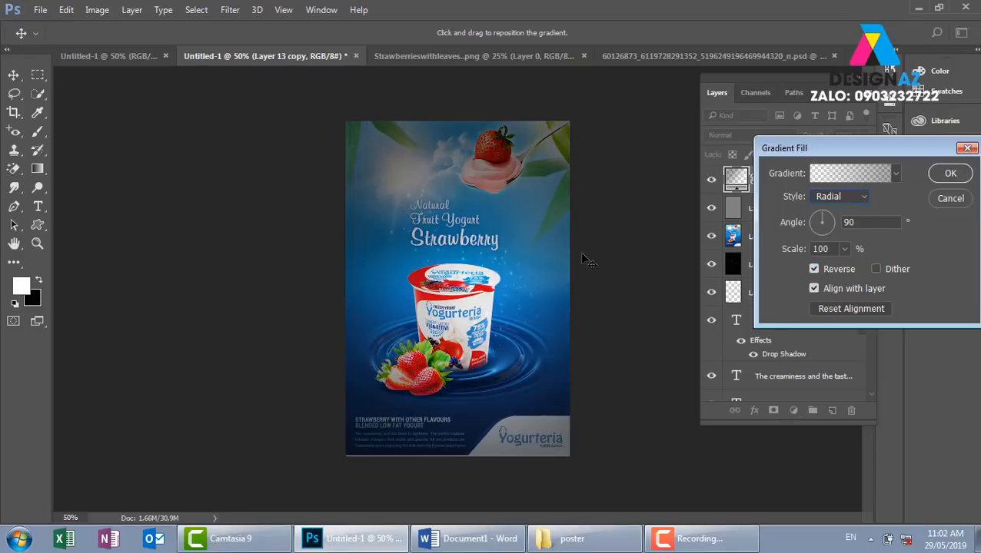
{"action": "left_click_drag", "start_coordinate": [471, 279], "coordinate": [465, 348]}
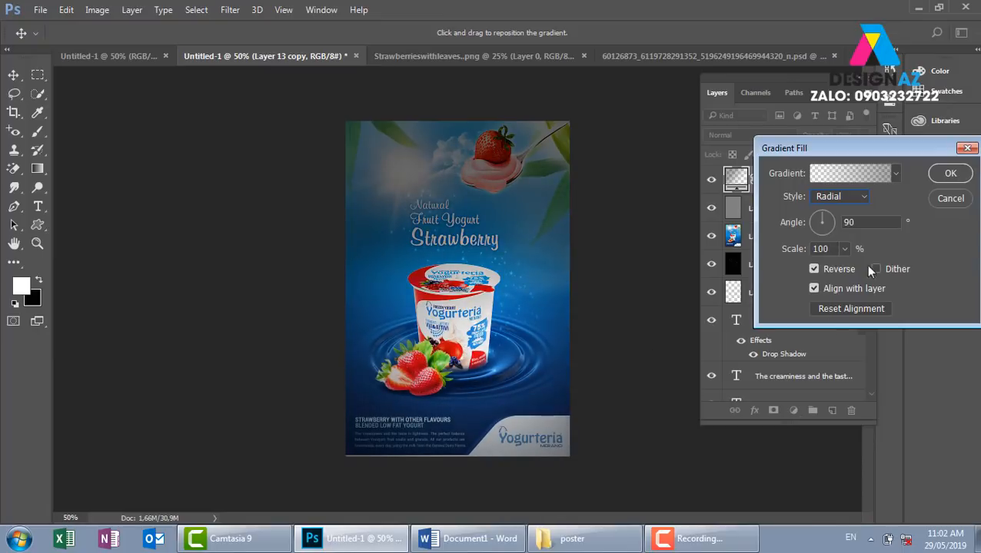
{"action": "left_click", "coordinate": [845, 250]}
{"action": "left_click_drag", "start_coordinate": [841, 266], "coordinate": [876, 269]}
{"action": "left_click", "coordinate": [950, 173]}
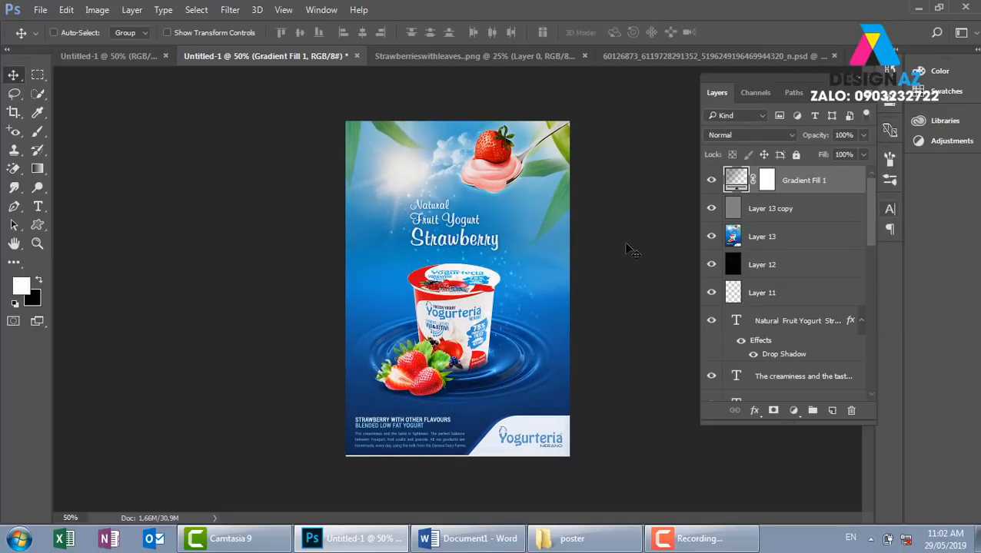
- Set the gradient fill layer to Overlay and compare the poster with and without the vignette
{"action": "left_click", "coordinate": [749, 134]}
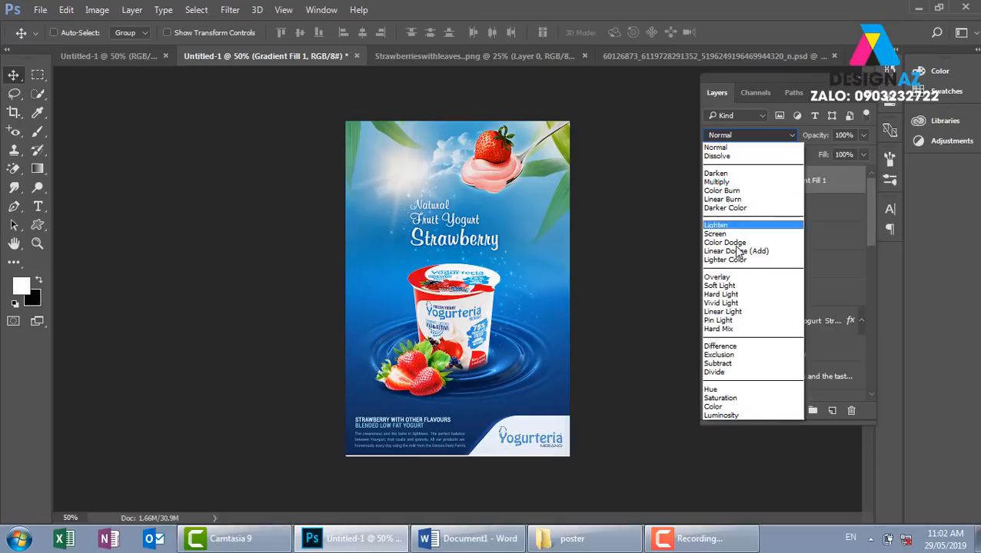
{"action": "left_click", "coordinate": [736, 280]}
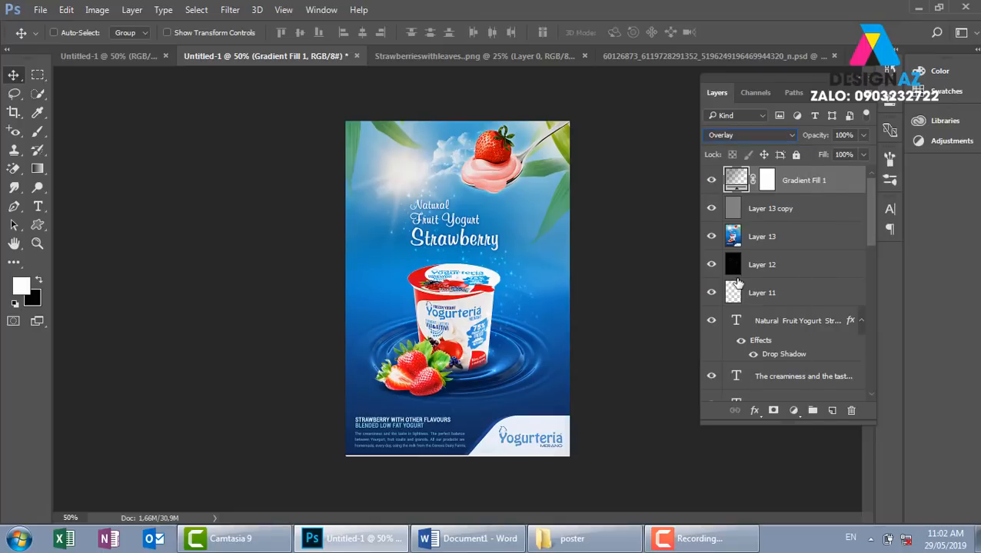
{"action": "left_click", "coordinate": [711, 182]}
{"action": "left_click", "coordinate": [711, 181]}
{"action": "left_click", "coordinate": [713, 183]}
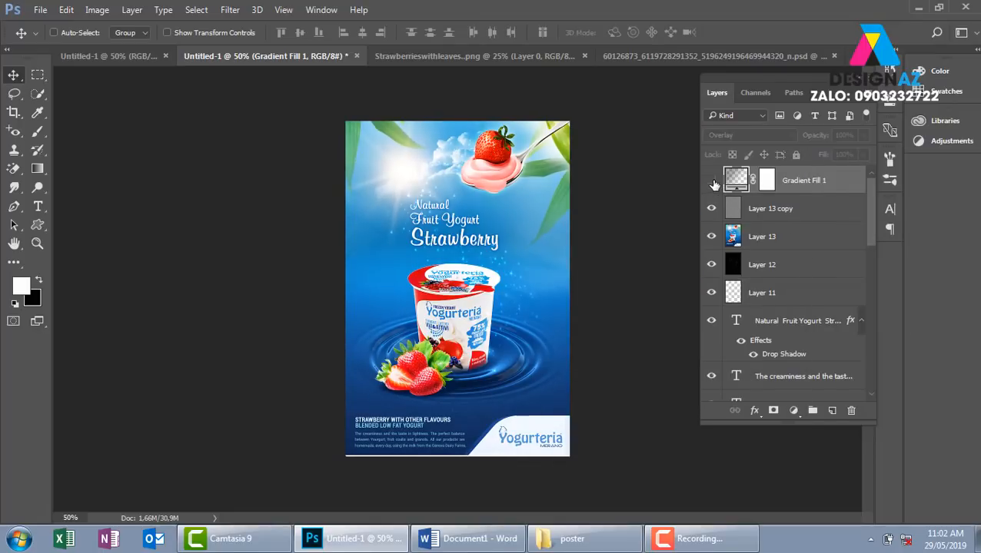
{"action": "left_click", "coordinate": [713, 183]}
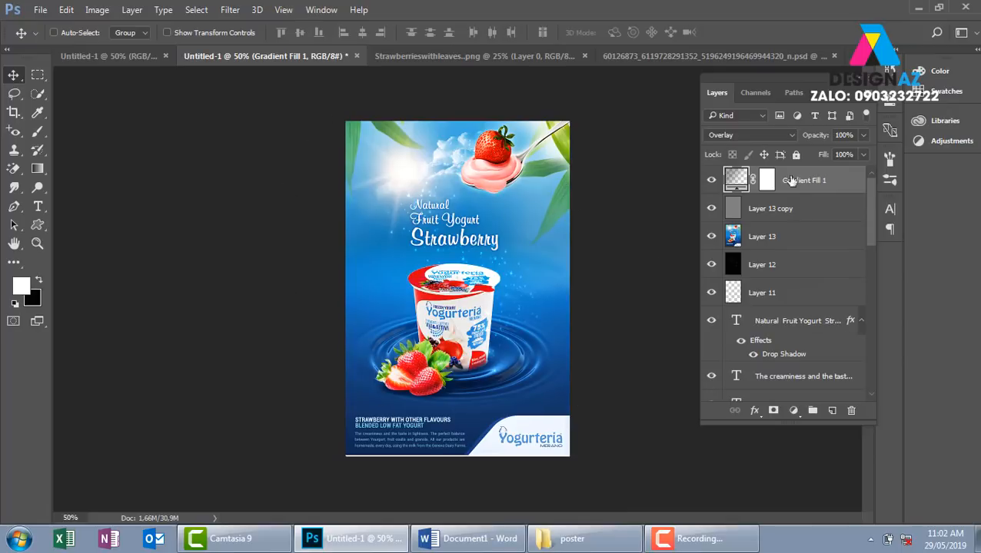
- Add a Curves adjustment layer above the gradient fill and draw a nearly flat Blue channel curve at about mid-height
{"action": "left_click", "coordinate": [794, 412]}
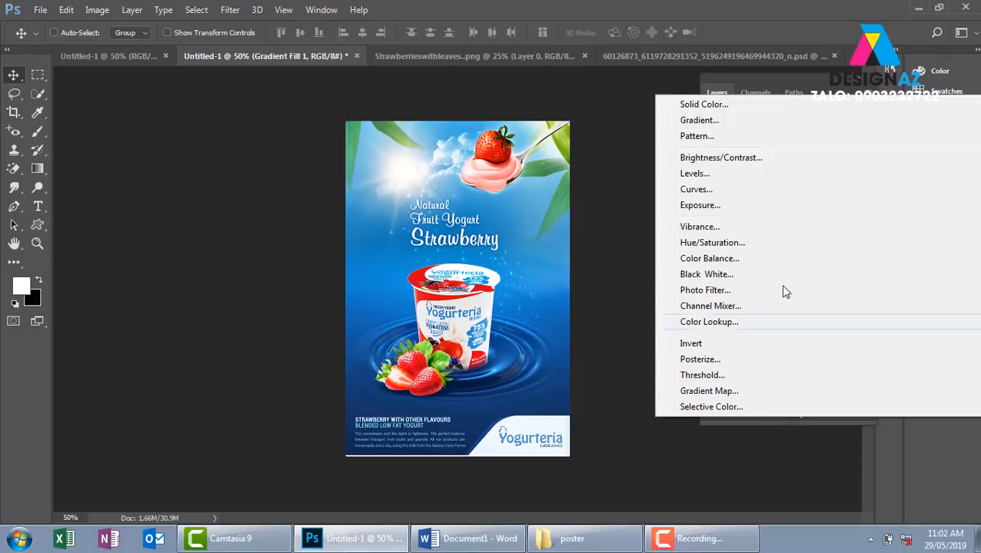
{"action": "left_click", "coordinate": [721, 194]}
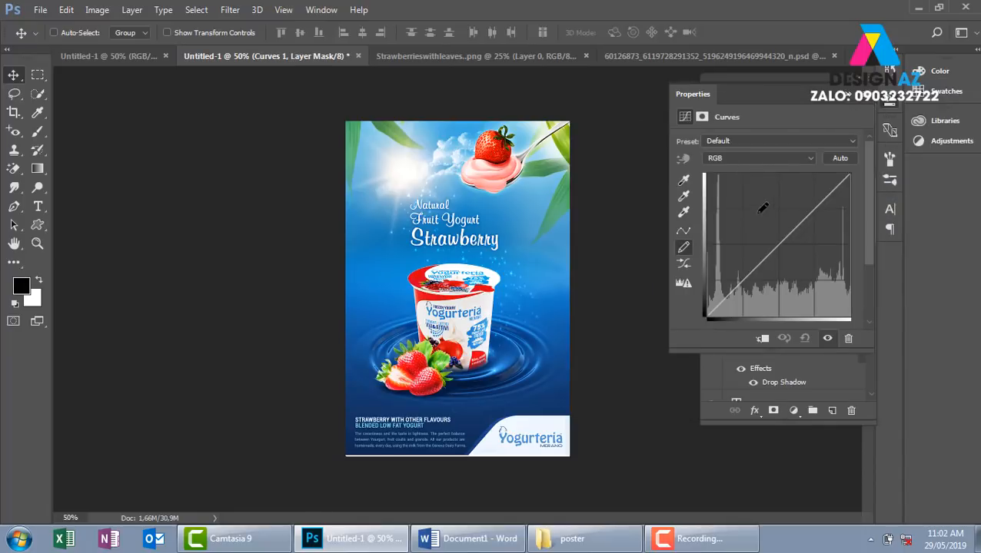
{"action": "left_click", "coordinate": [745, 158]}
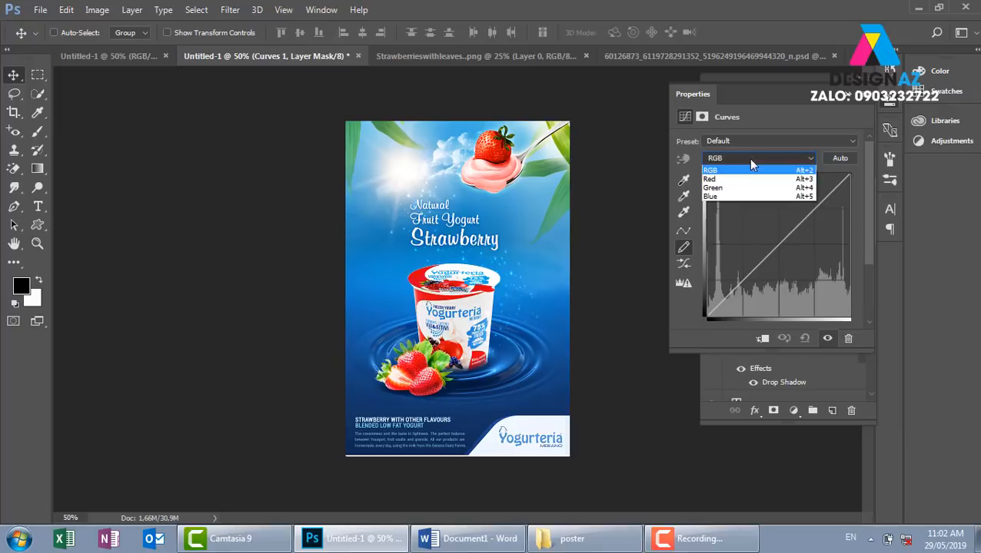
{"action": "left_click", "coordinate": [730, 199]}
{"action": "left_click_drag", "start_coordinate": [707, 242], "coordinate": [858, 235]}
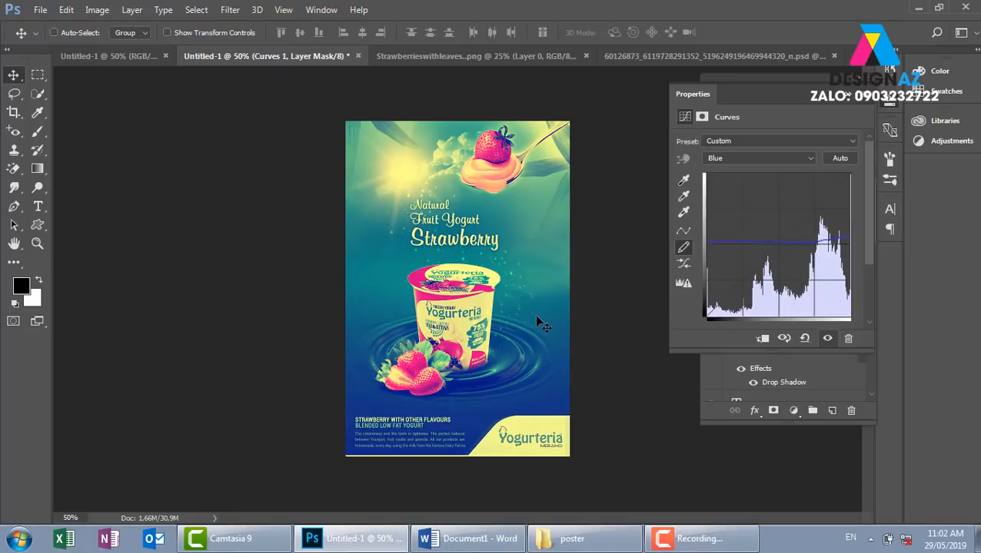
{"action": "left_click", "coordinate": [852, 98]}
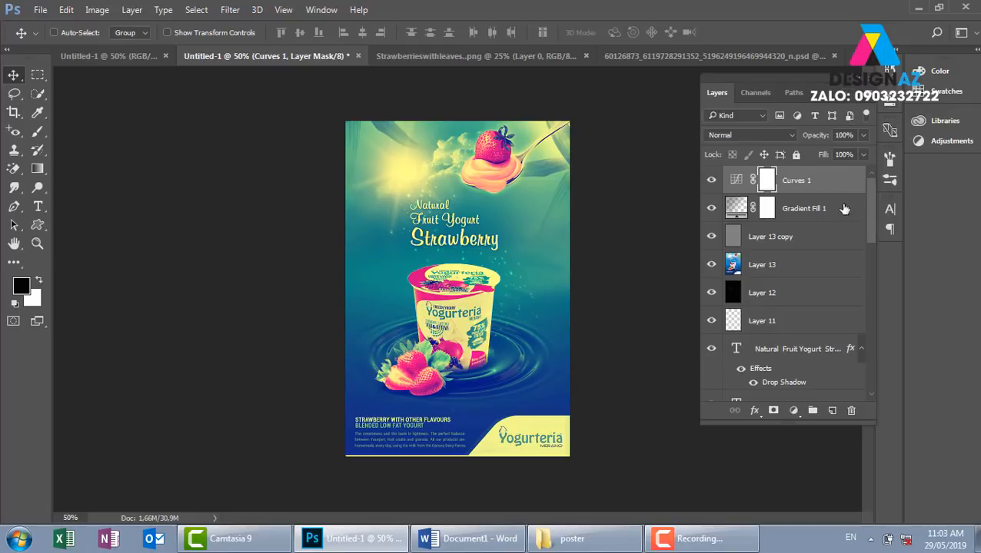
- Try the Curves layer at 25% fill, compare the poster with and without it, and restore the fill to 100%
{"action": "left_click", "coordinate": [862, 156]}
{"action": "left_click_drag", "start_coordinate": [815, 172], "coordinate": [812, 175]}
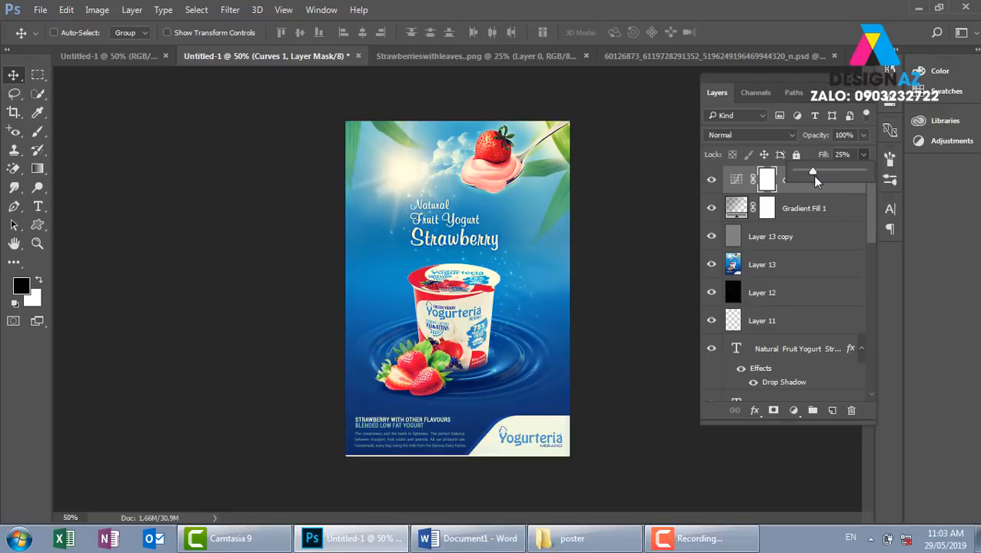
{"action": "left_click", "coordinate": [713, 183]}
{"action": "left_click", "coordinate": [712, 181]}
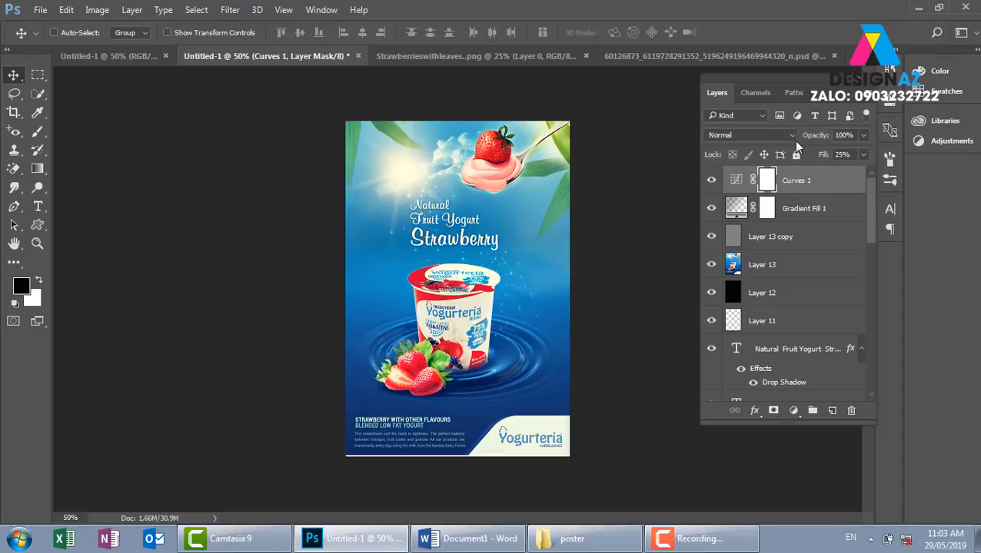
{"action": "left_click", "coordinate": [862, 155]}
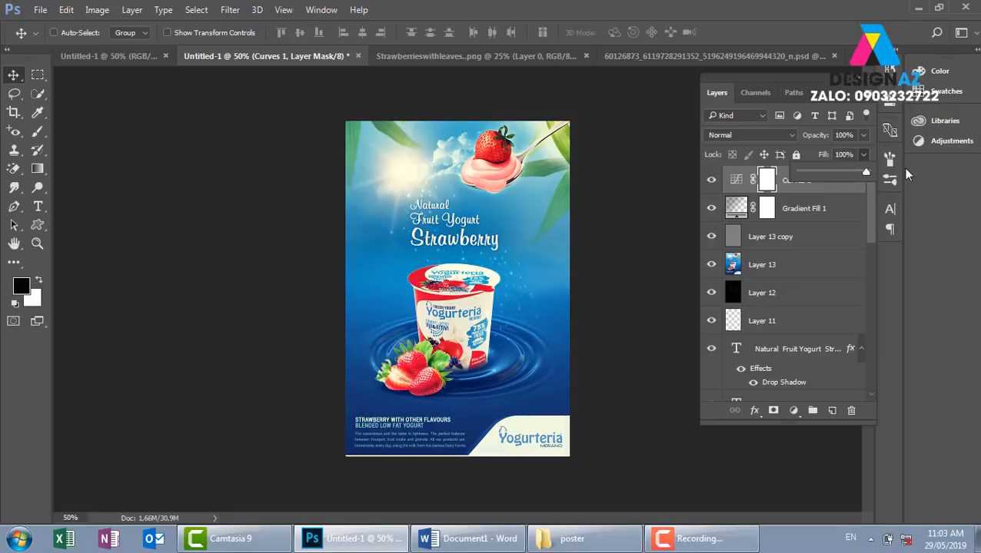
- Set the Curves layer's blend mode to Soft Light and compare the poster with and without the colour adjustment
{"action": "left_click", "coordinate": [764, 134]}
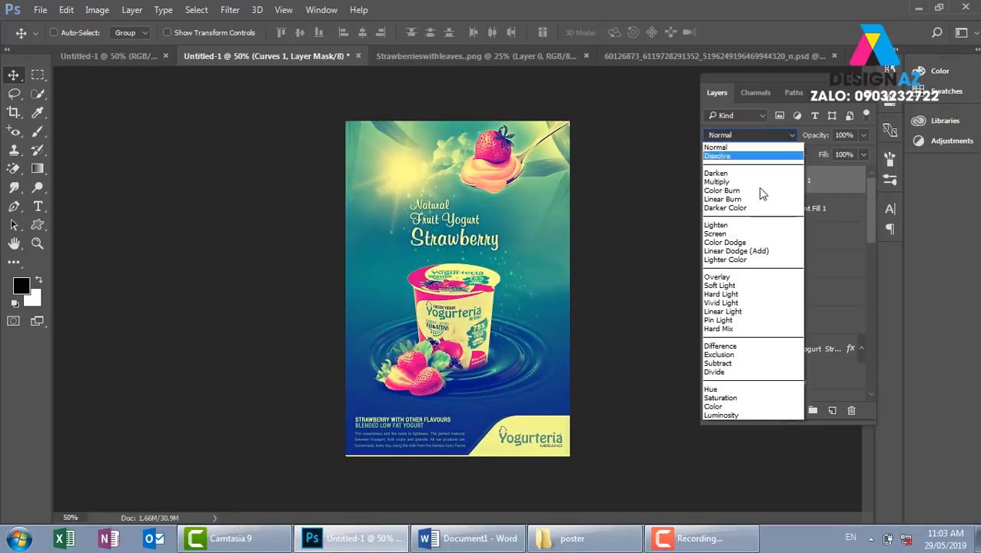
{"action": "left_click", "coordinate": [744, 287]}
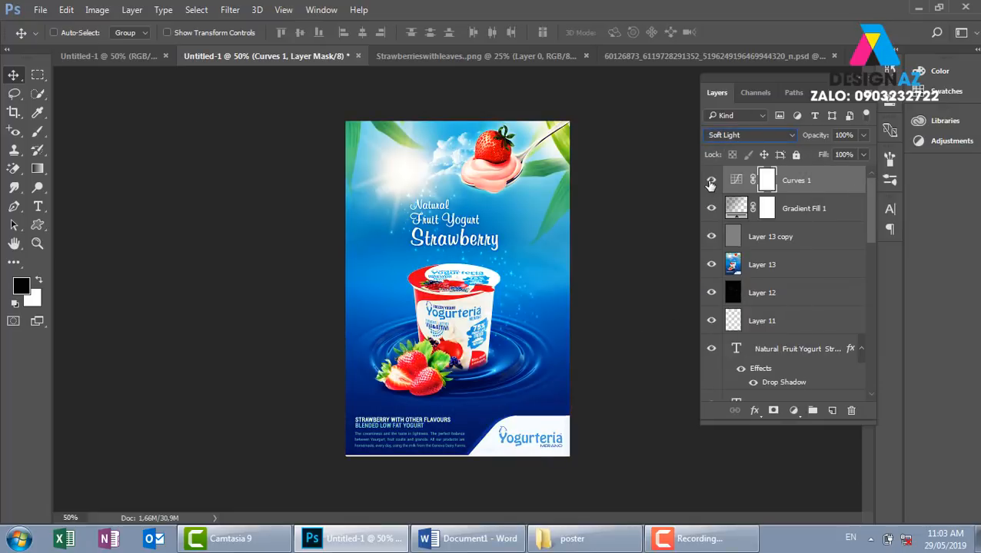
{"action": "left_click", "coordinate": [711, 180]}
{"action": "left_click", "coordinate": [711, 180]}
{"action": "left_click", "coordinate": [711, 181]}
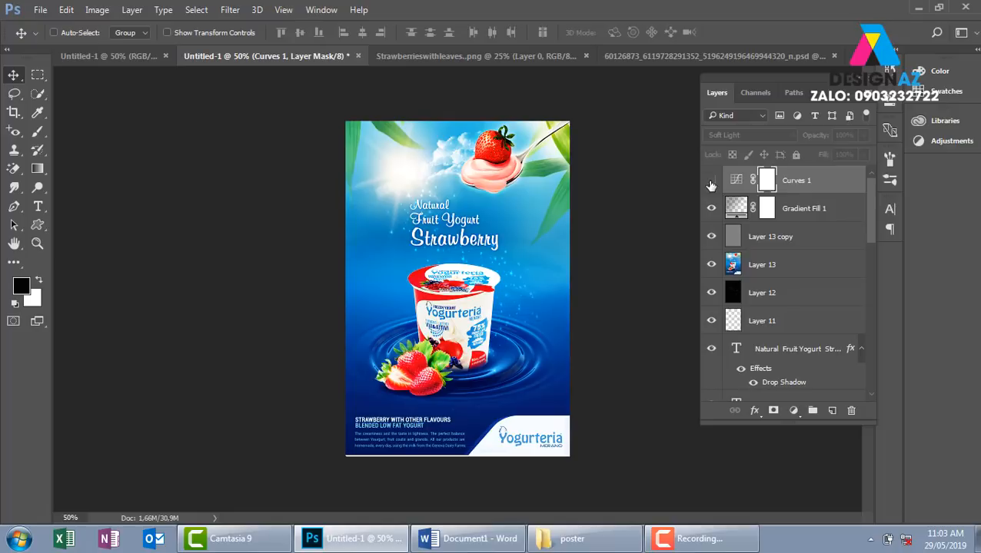
{"action": "left_click", "coordinate": [711, 182]}
{"action": "left_click", "coordinate": [711, 181]}
{"action": "left_click", "coordinate": [711, 181]}
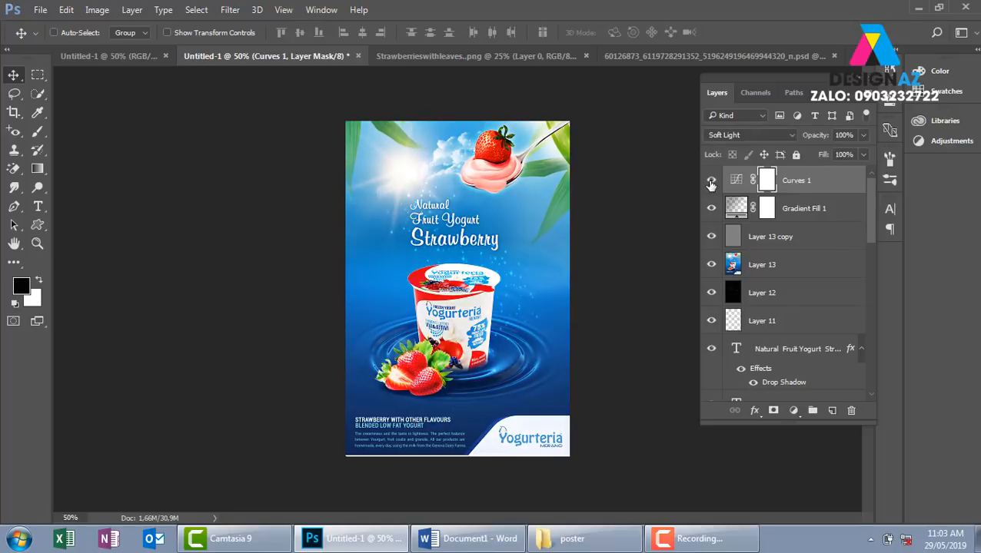
- Reduce the Curves layer's fill to 47% and check the poster with and without it
{"action": "left_click", "coordinate": [864, 154]}
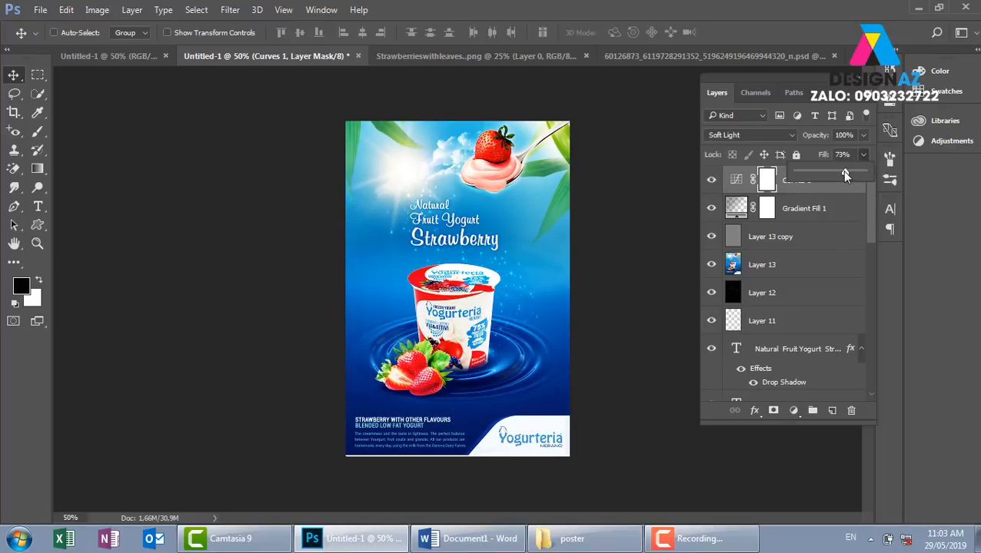
{"action": "left_click_drag", "start_coordinate": [832, 176], "coordinate": [827, 172]}
{"action": "left_click", "coordinate": [711, 182]}
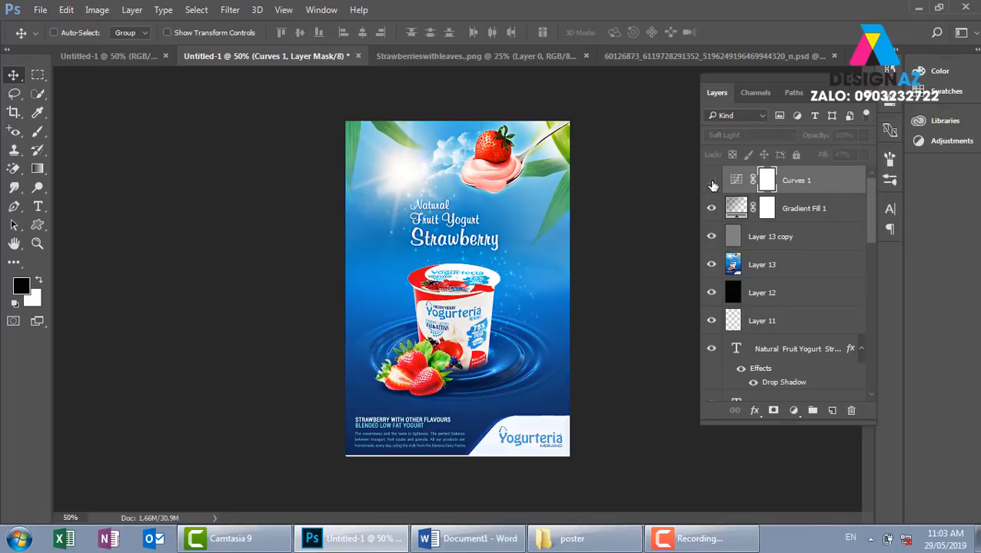
{"action": "left_click", "coordinate": [711, 181]}
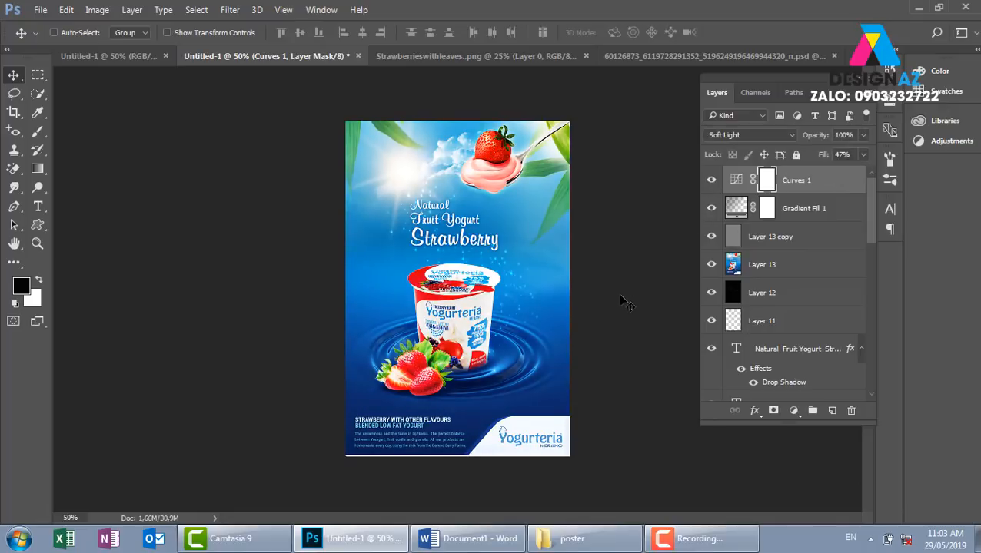
- Examine the yogurt cup, strawberries and water ripples at 100% and review the layer stack down to the background
{"action": "key", "text": "ctrl+plus"}
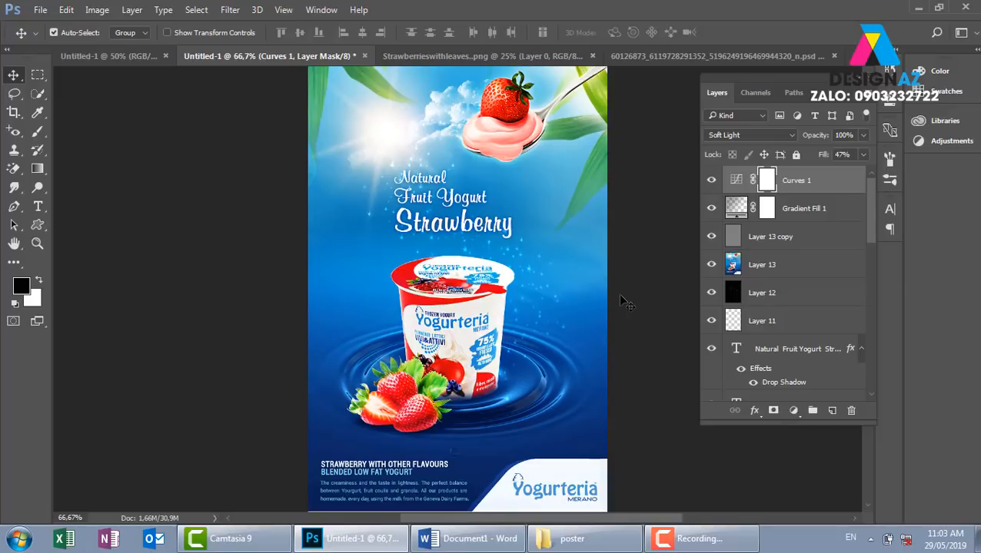
{"action": "key", "text": "ctrl+plus"}
{"action": "key", "text": "space"}
{"action": "left_click_drag", "start_coordinate": [594, 382], "coordinate": [551, 223]}
{"action": "left_click_drag", "start_coordinate": [532, 181], "coordinate": [492, 264]}
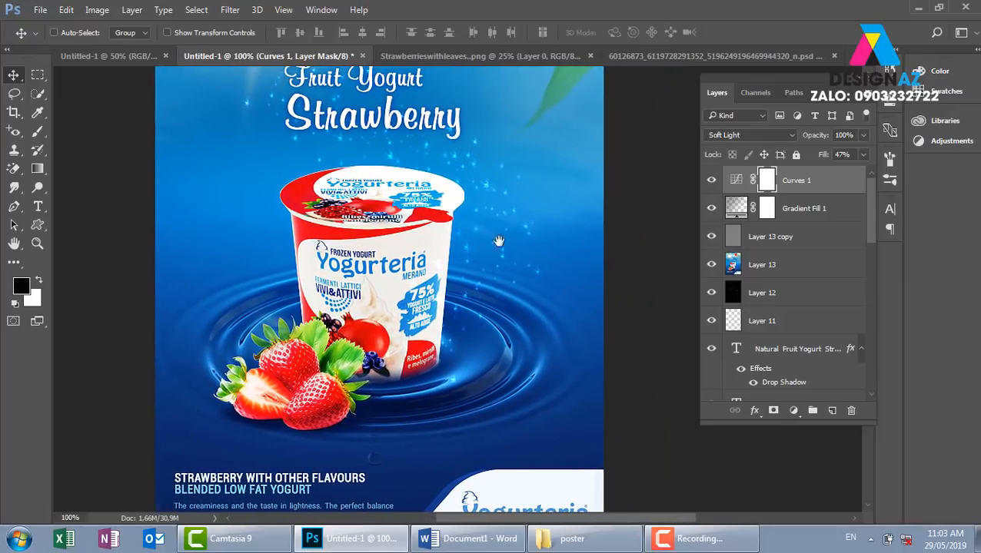
{"action": "left_click_drag", "start_coordinate": [486, 210], "coordinate": [481, 244]}
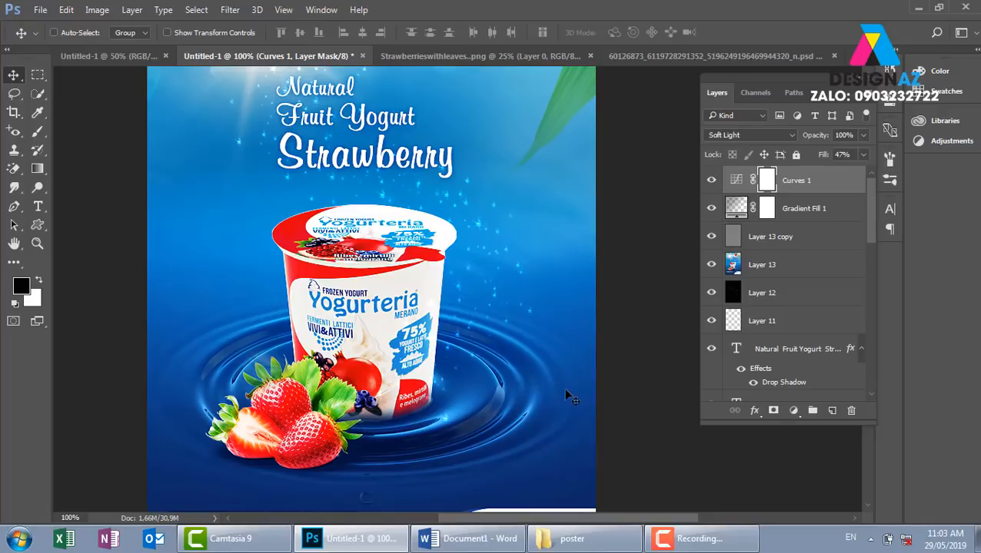
{"action": "scroll", "coordinate": [564, 387], "scroll_direction": "down", "scroll_amount": 3}
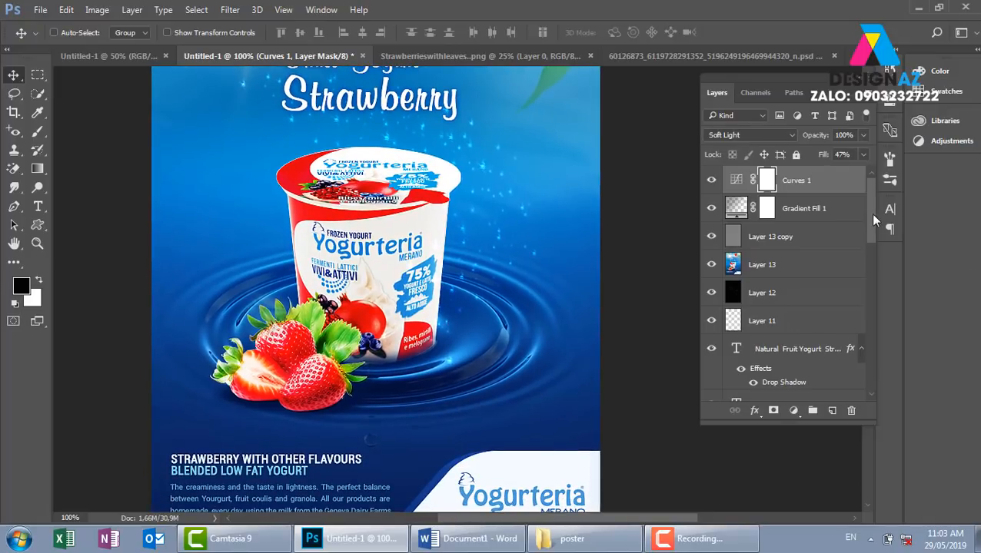
{"action": "left_click_drag", "start_coordinate": [873, 216], "coordinate": [871, 375]}
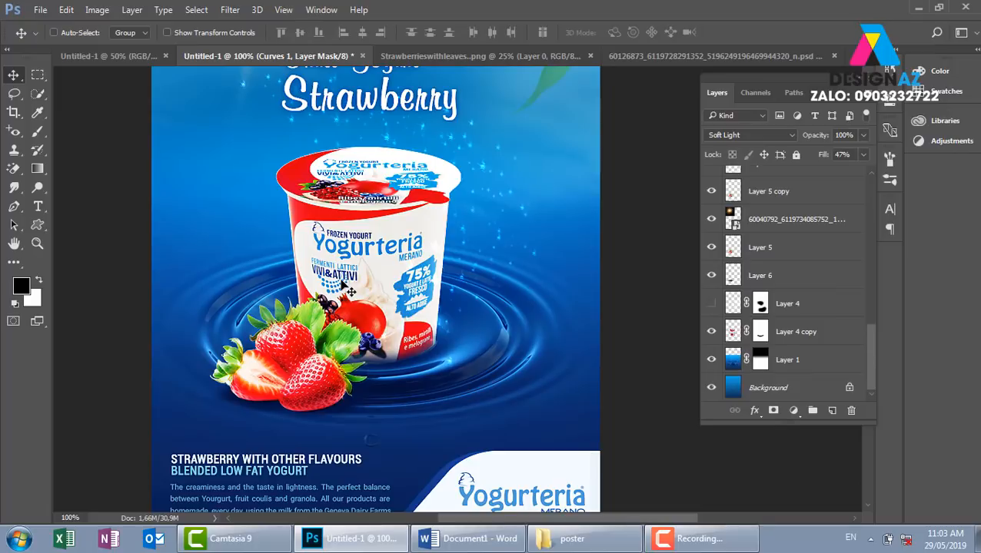
{"action": "key", "text": "ctrl+minus"}
{"action": "key", "text": "ctrl+minus"}
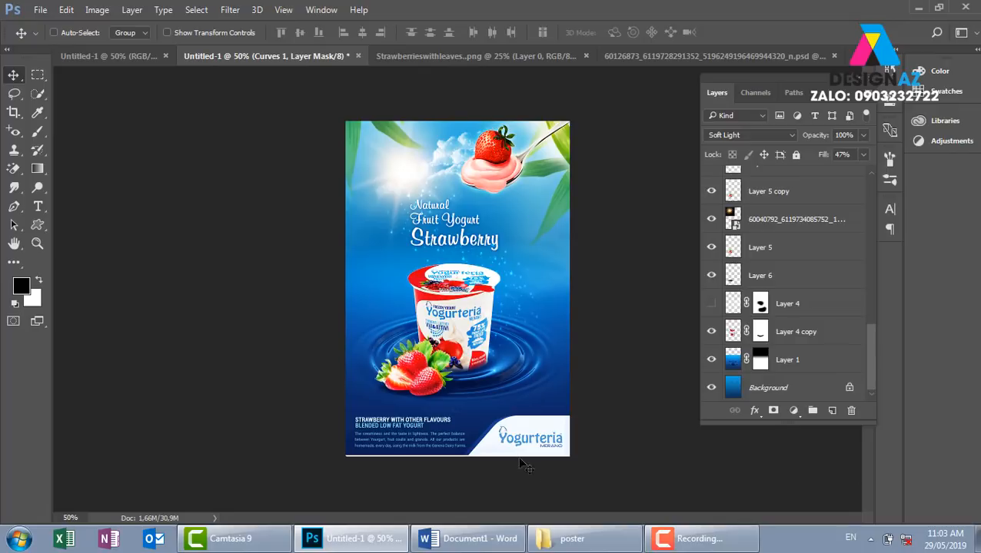
- Review the source images in the poster folder and inspect the finished poster's footer text, cup, headline and strawberry spoon
{"action": "left_click", "coordinate": [586, 538]}
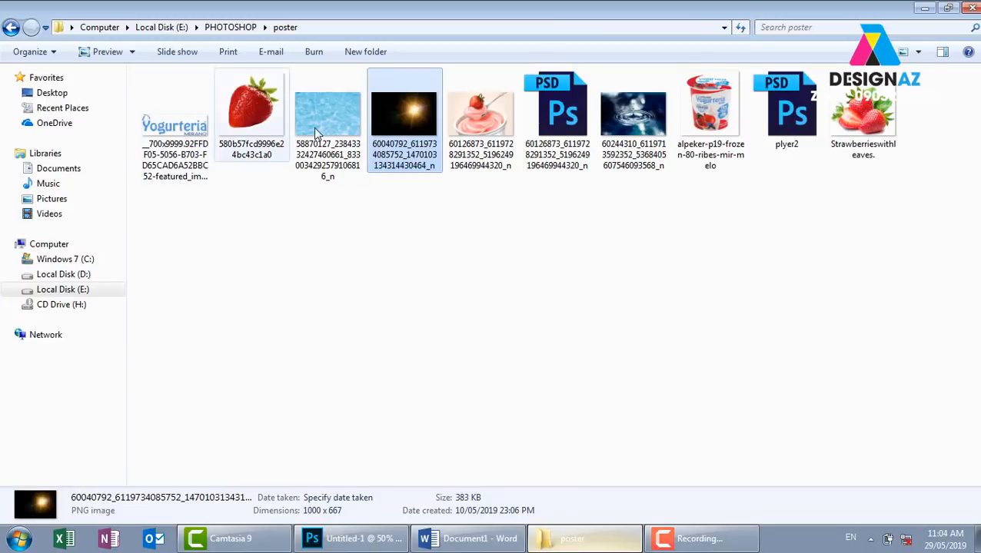
{"action": "left_click", "coordinate": [366, 540]}
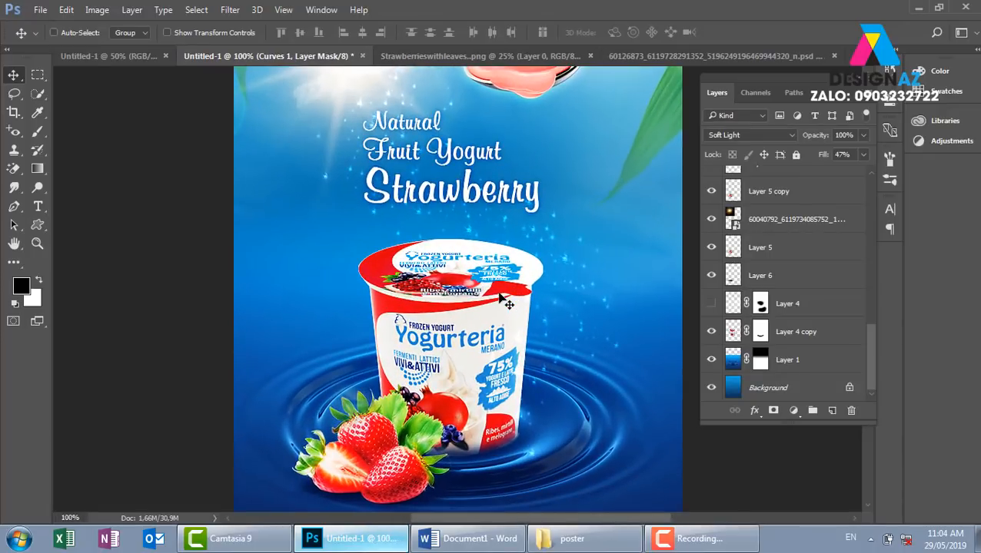
{"action": "left_click_drag", "start_coordinate": [506, 414], "coordinate": [466, 322]}
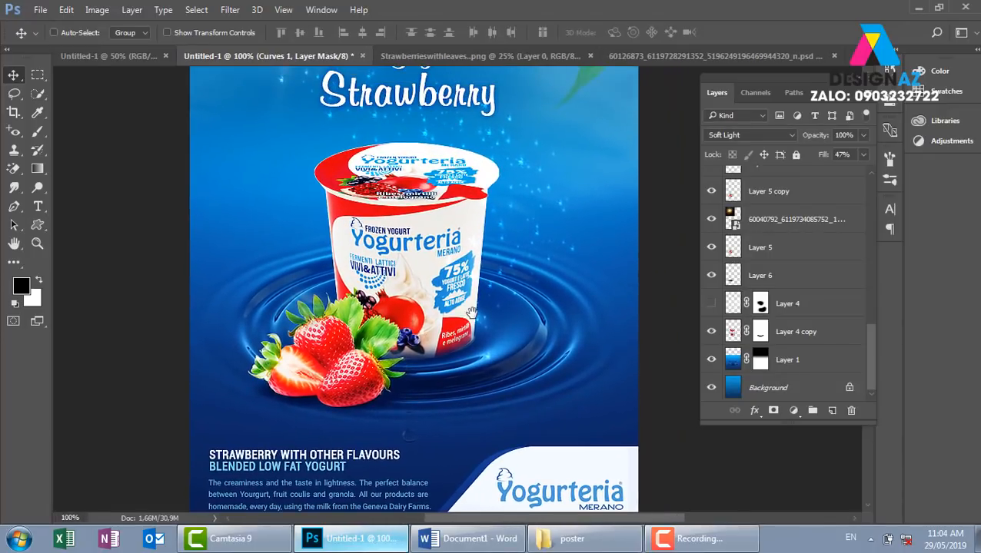
{"action": "left_click_drag", "start_coordinate": [485, 281], "coordinate": [490, 264]}
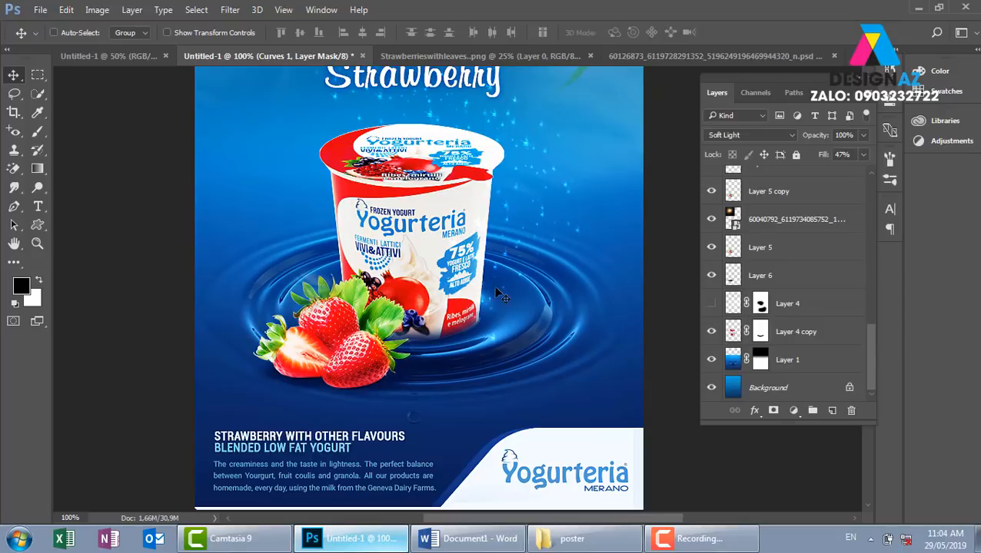
{"action": "left_click_drag", "start_coordinate": [497, 202], "coordinate": [489, 290]}
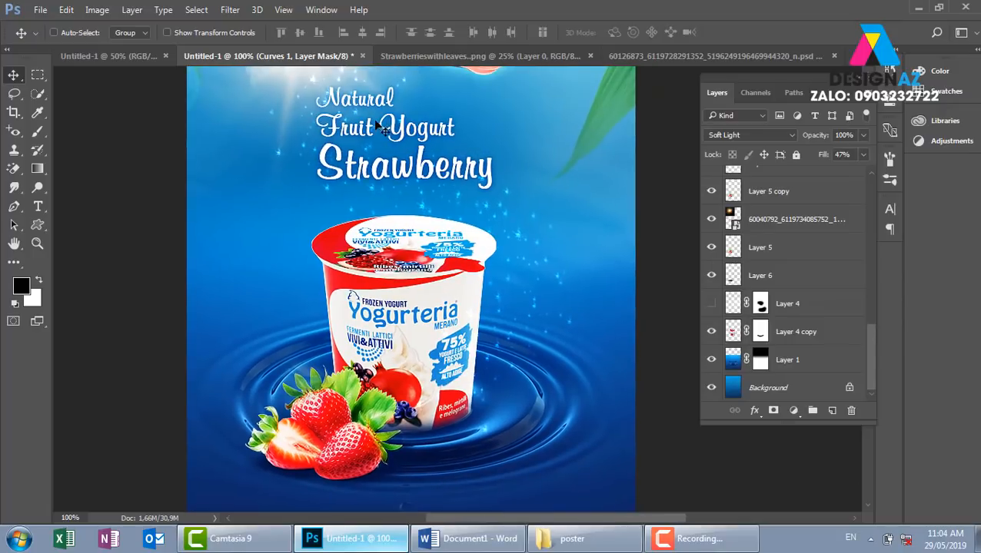
{"action": "left_click_drag", "start_coordinate": [439, 105], "coordinate": [418, 385]}
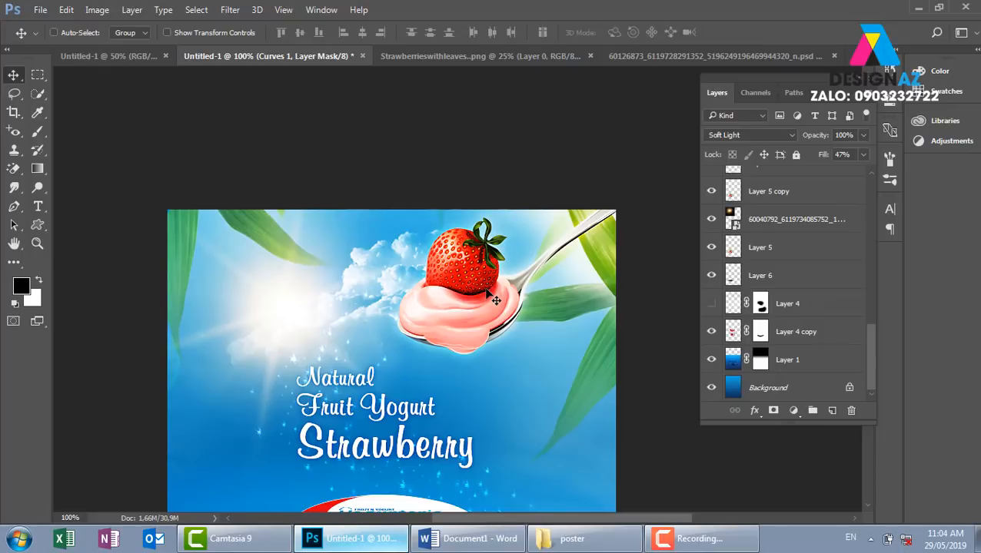
{"action": "left_click_drag", "start_coordinate": [452, 335], "coordinate": [451, 263]}
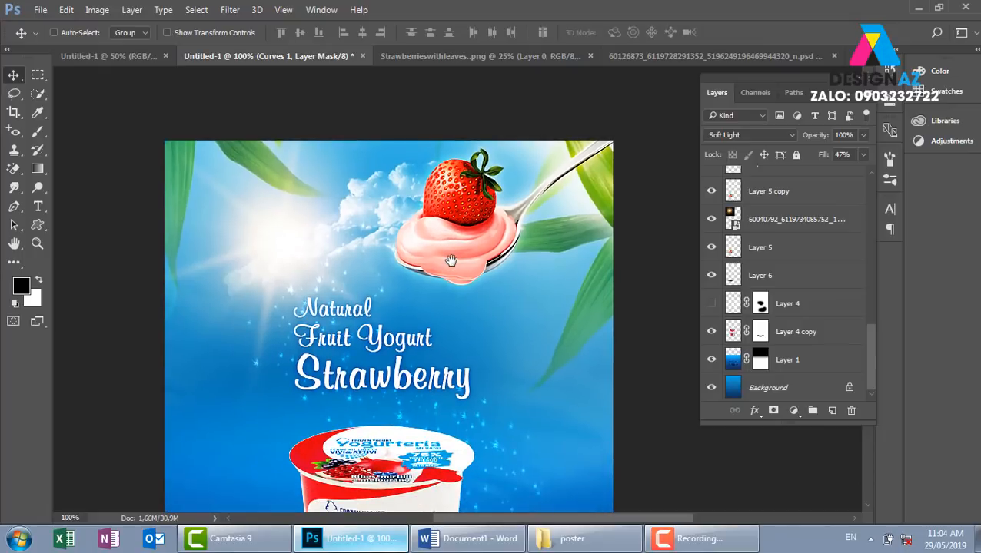
{"action": "key", "text": "ctrl+minus"}
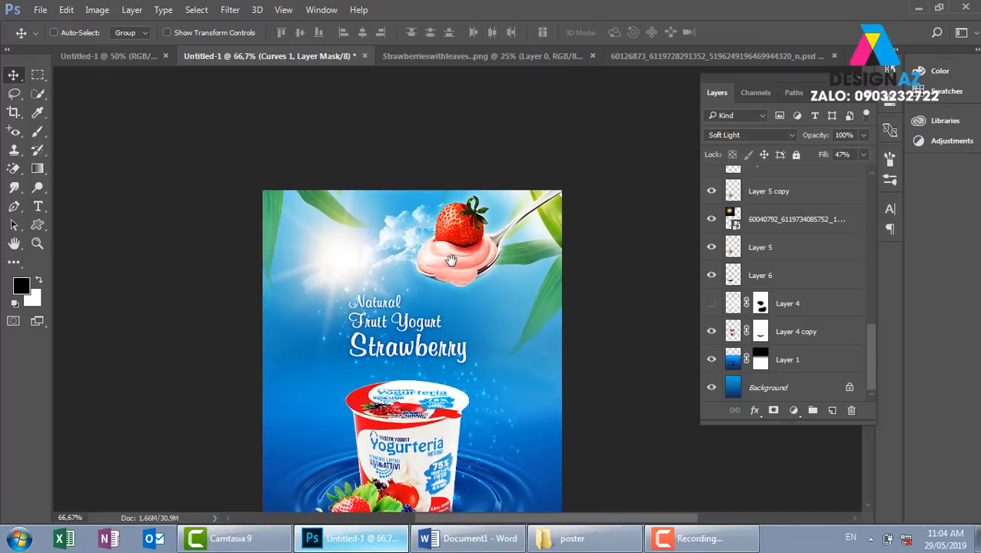
{"action": "left_click_drag", "start_coordinate": [462, 365], "coordinate": [451, 275]}
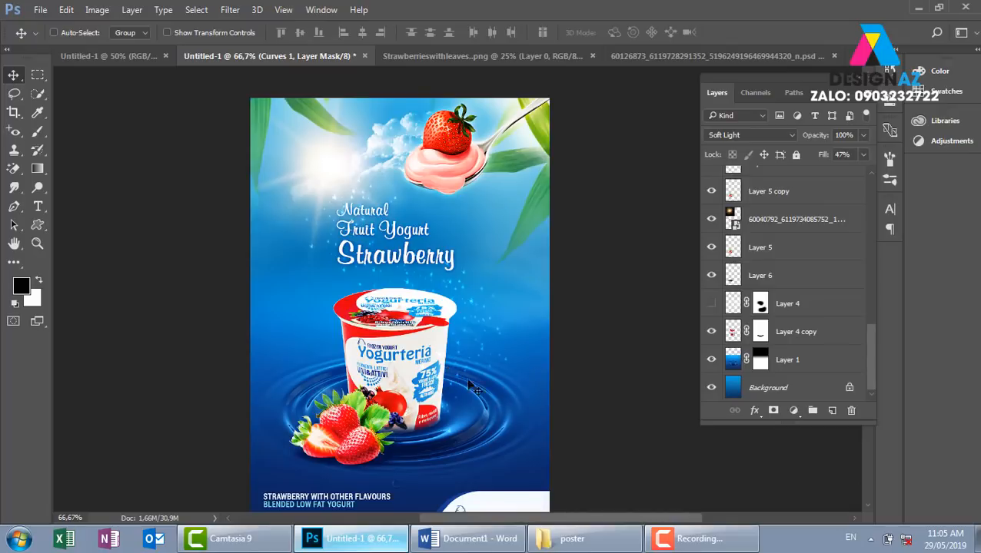
{"action": "left_click_drag", "start_coordinate": [444, 325], "coordinate": [428, 287]}
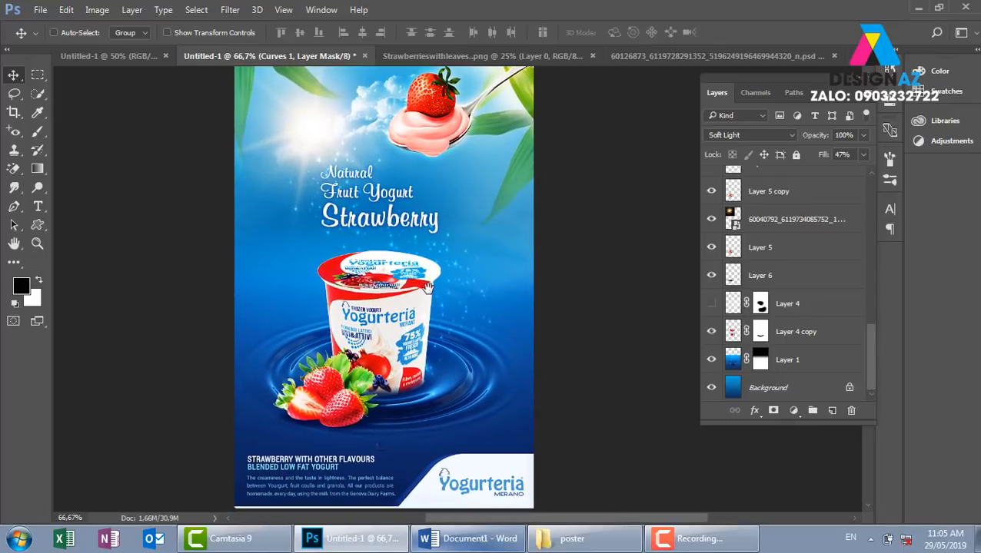